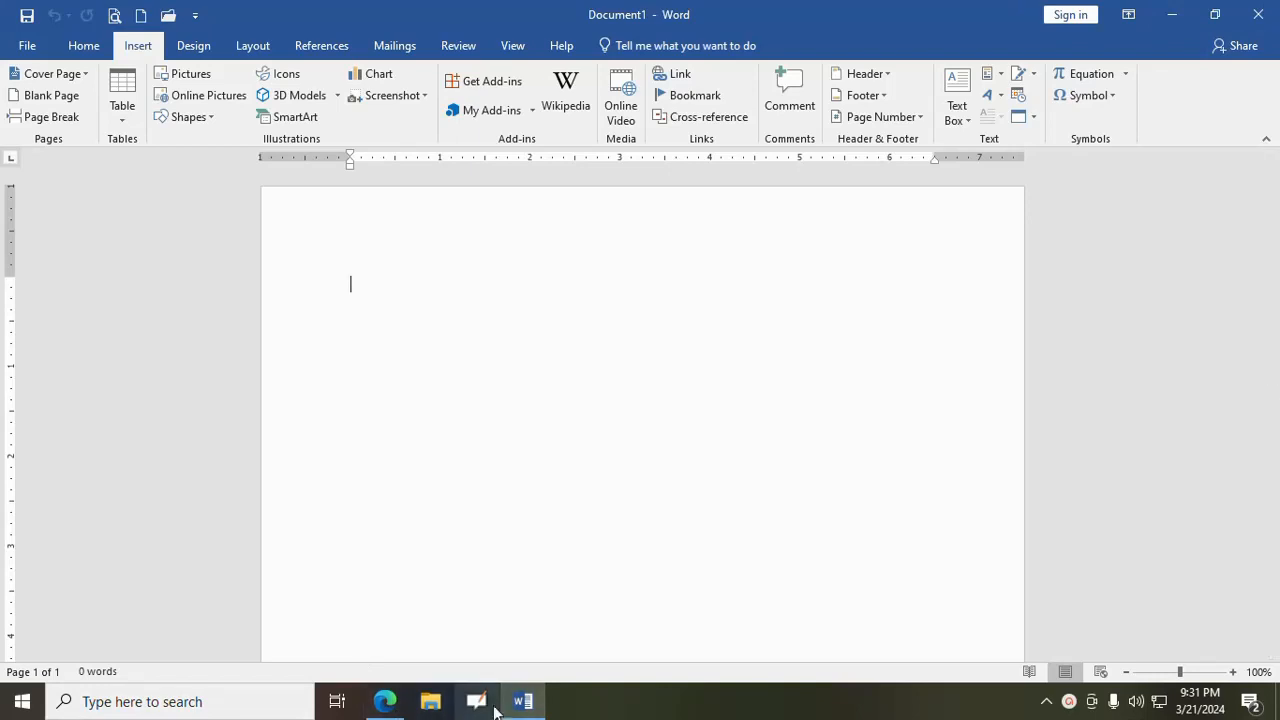
- Switch to Microsoft Edge, open freepik.com in a new tab and find the free tools section
click(376, 703)
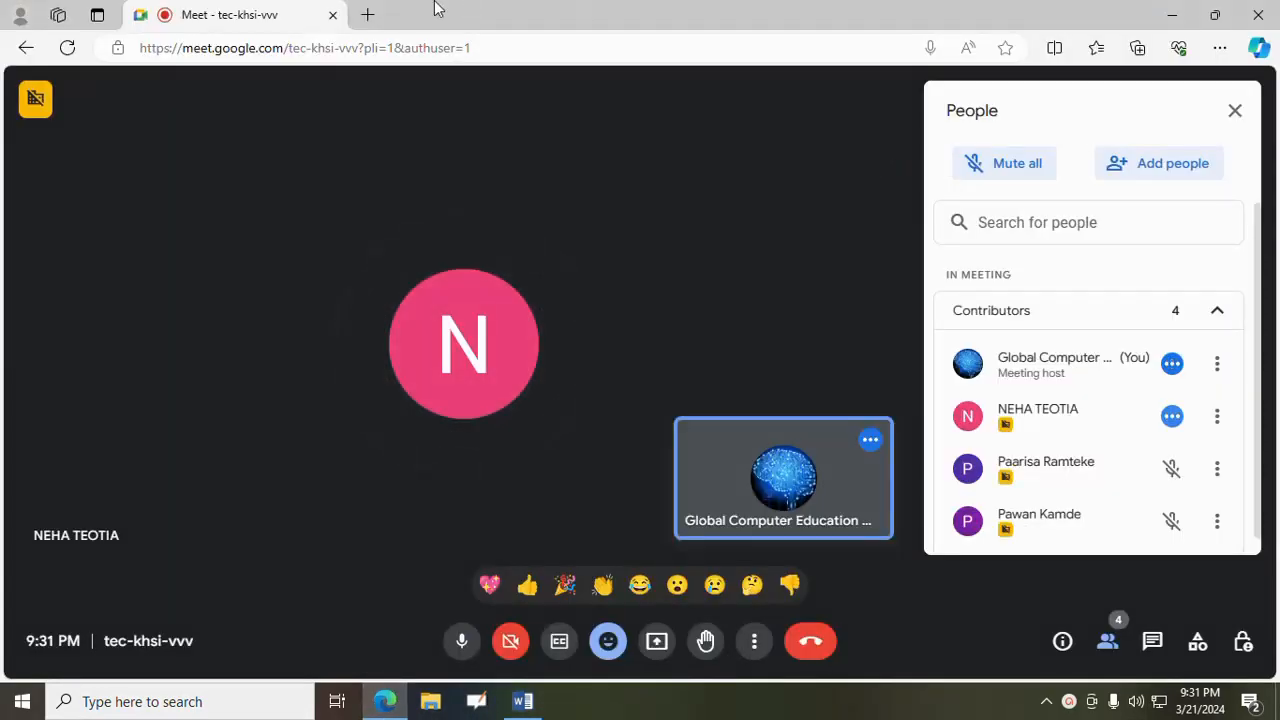
click(367, 14)
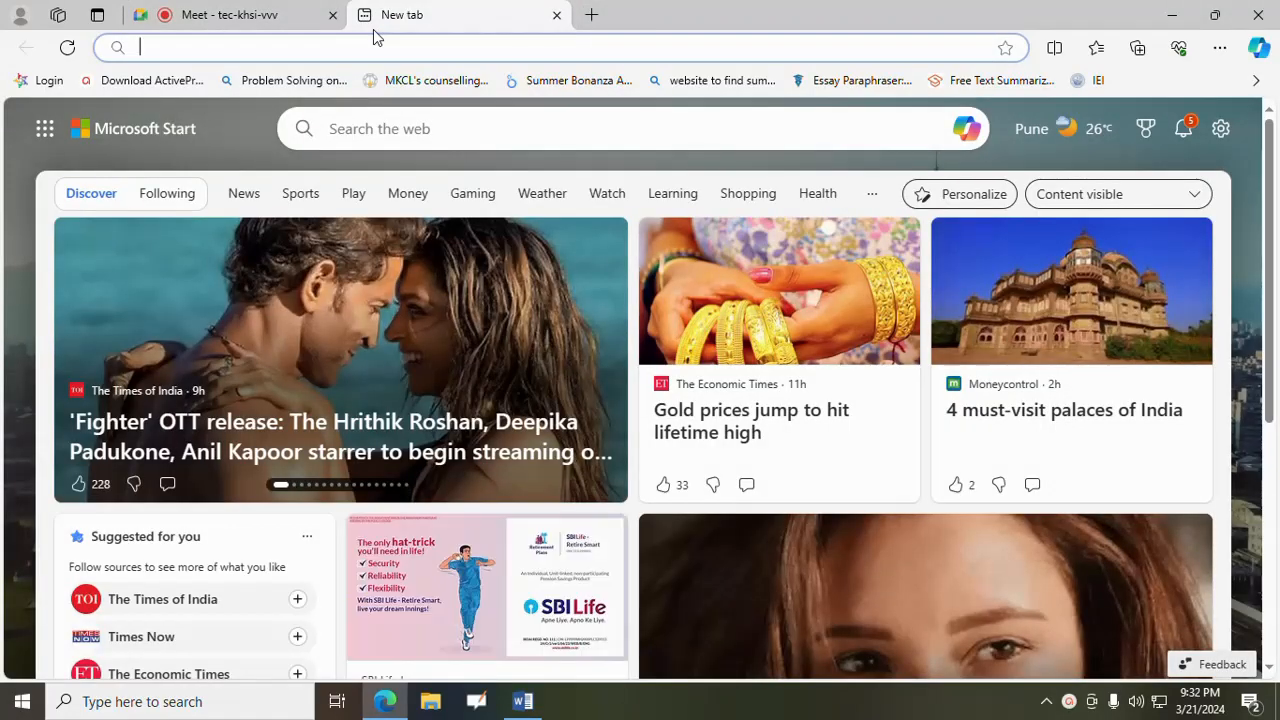
text(free)
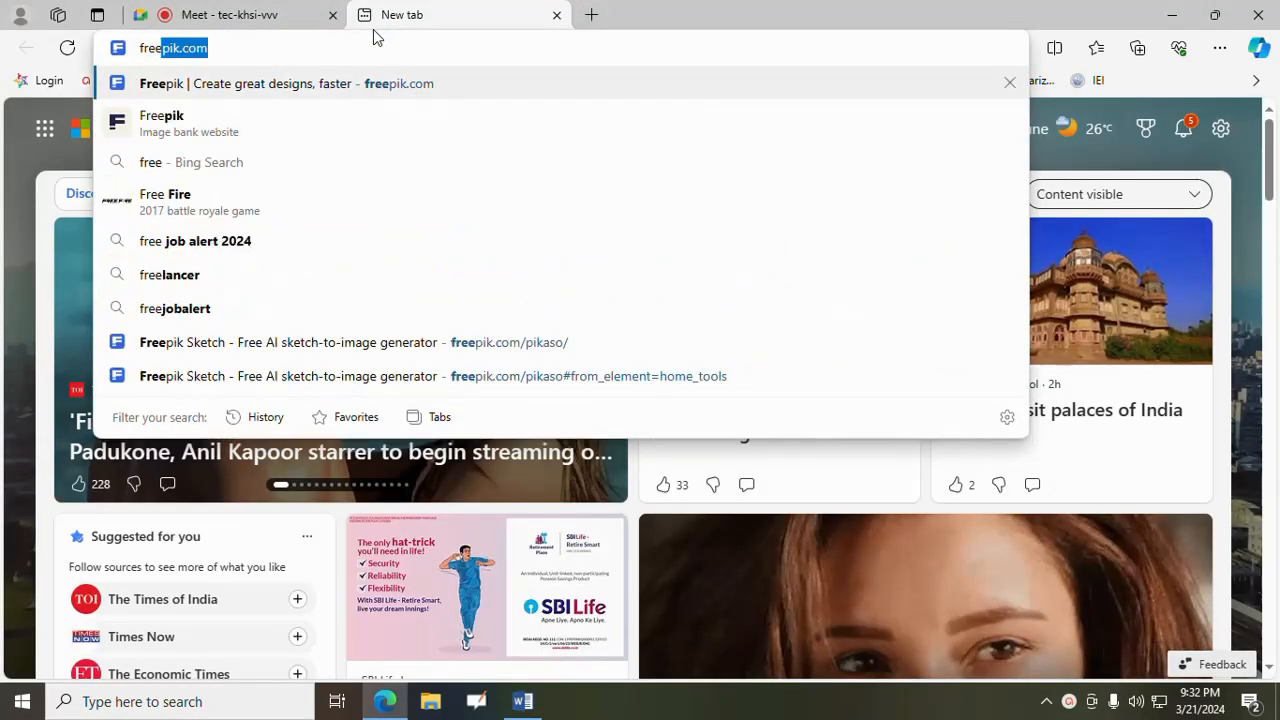
key(Return)
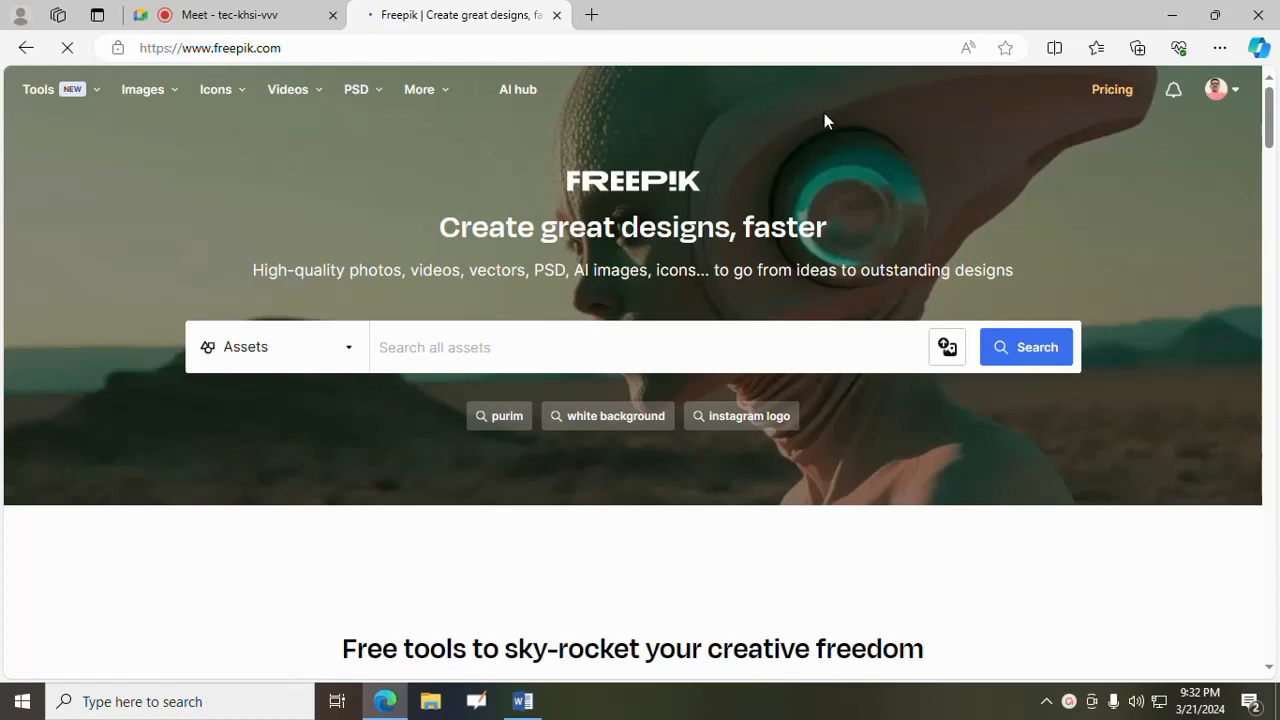
scroll(824, 113, down, 4)
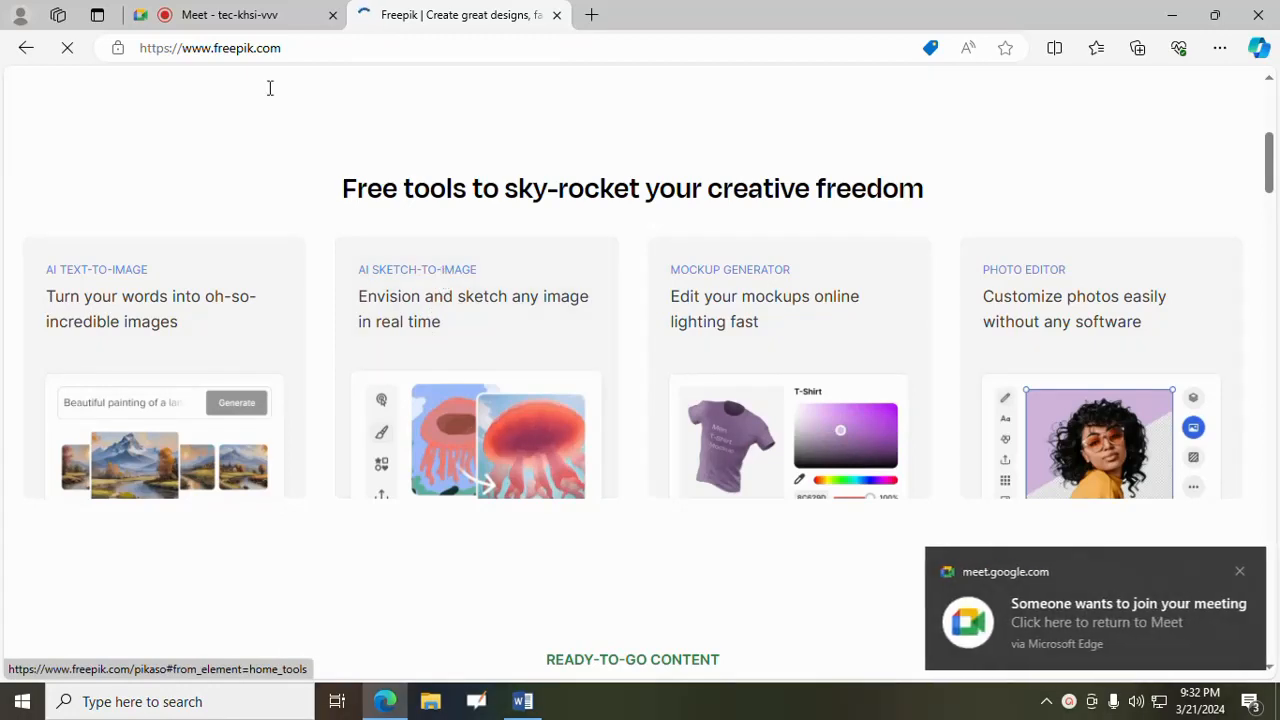
- Admit the waiting participant to the Google Meet call and return to the Freepik tab
click(214, 13)
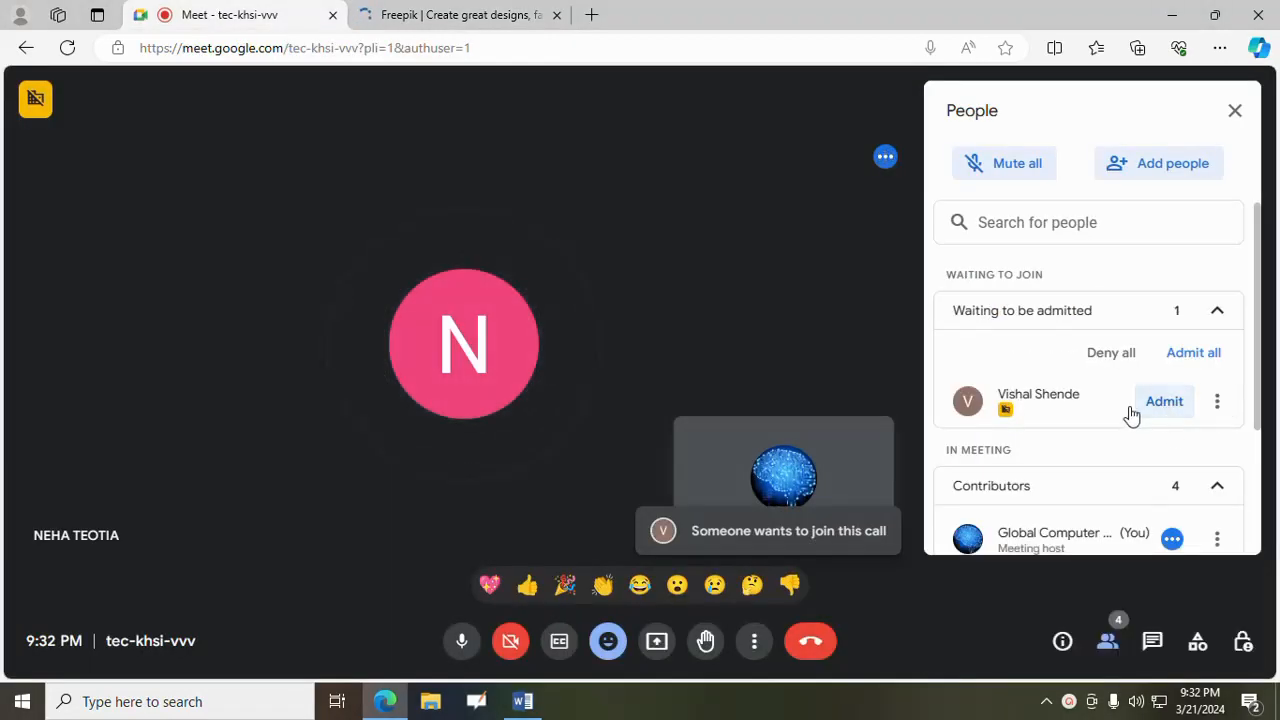
click(1145, 404)
click(417, 14)
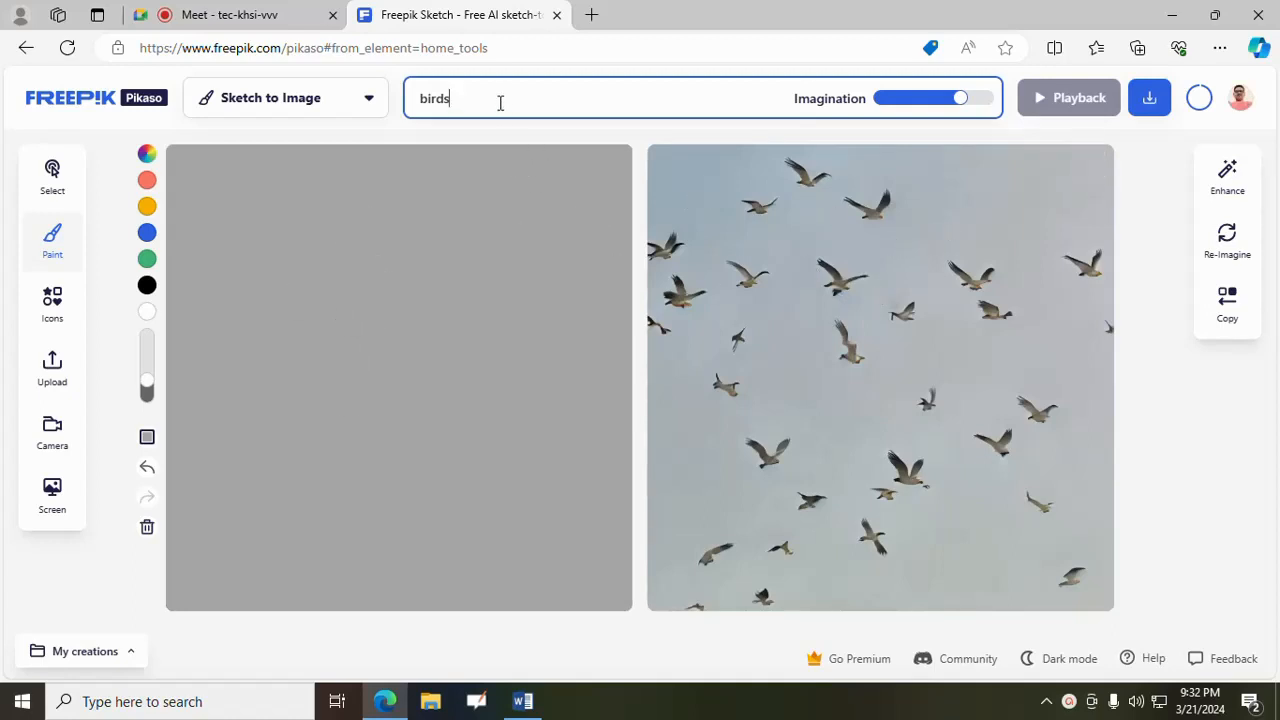
- Replace the Sketch to Image drawing description with "Mountains su"
drag(500, 103, 390, 110)
key(BackSpace)
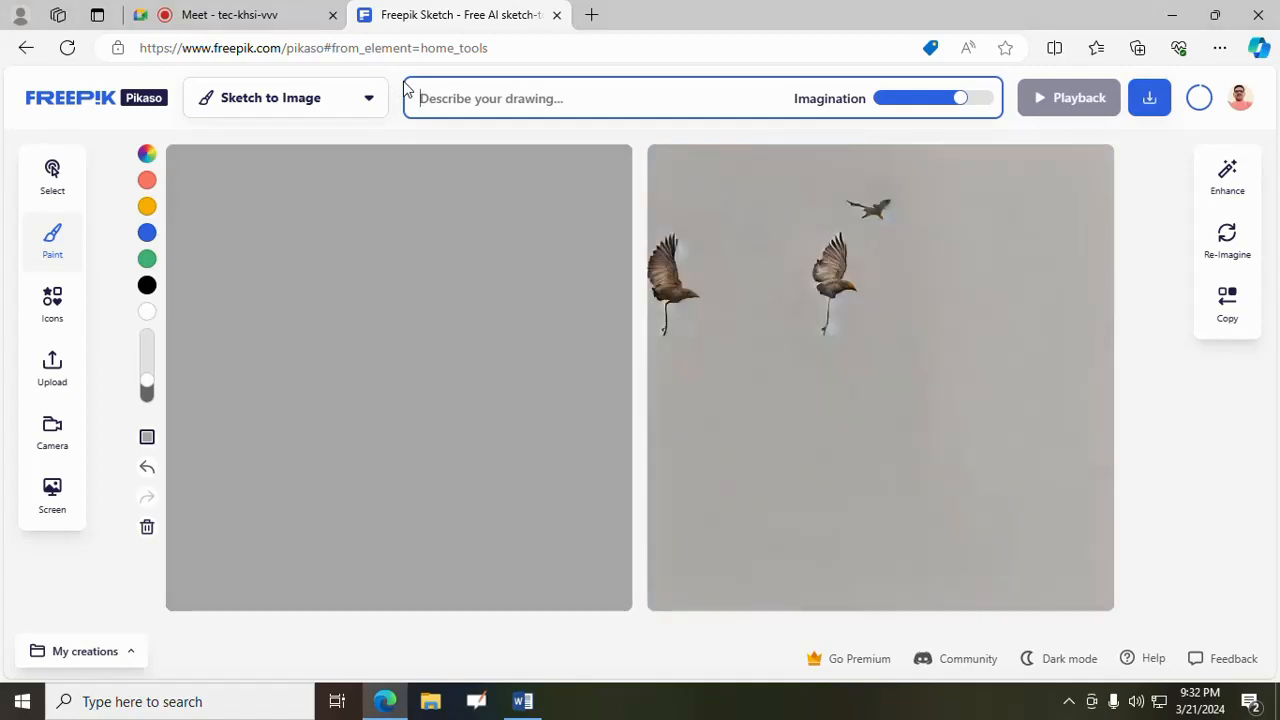
text(Mount)
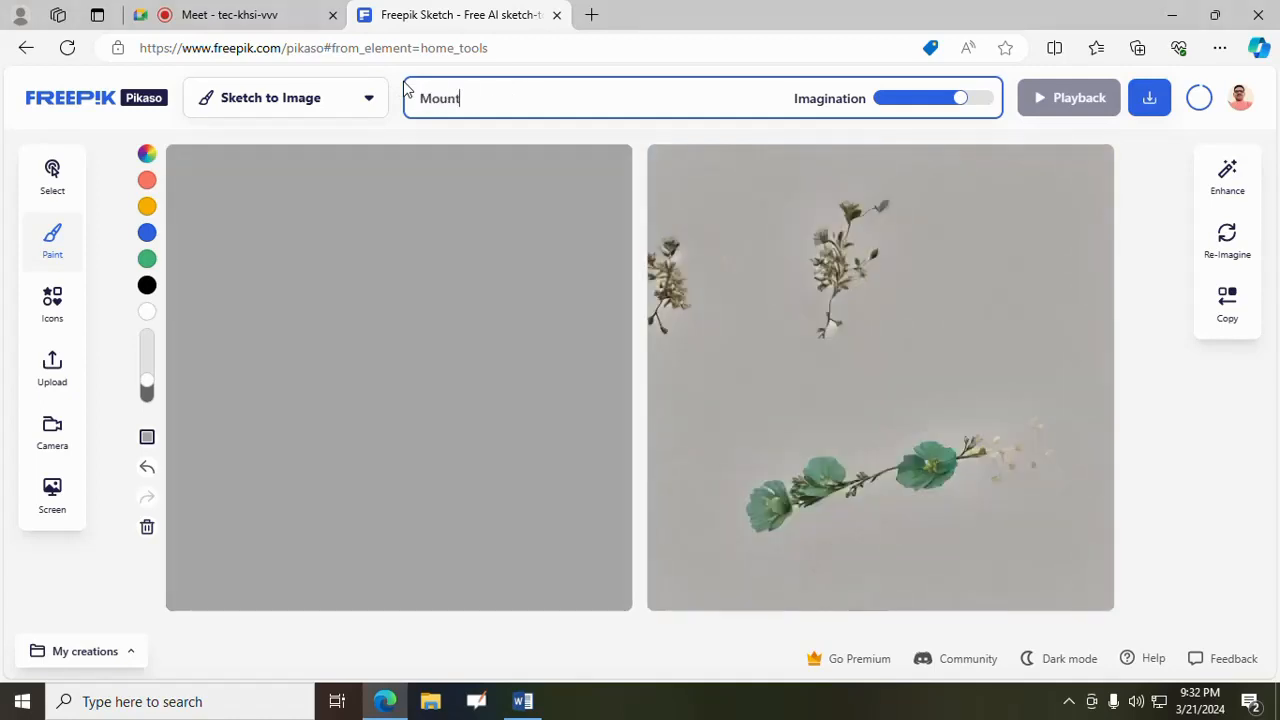
text(ains sun)
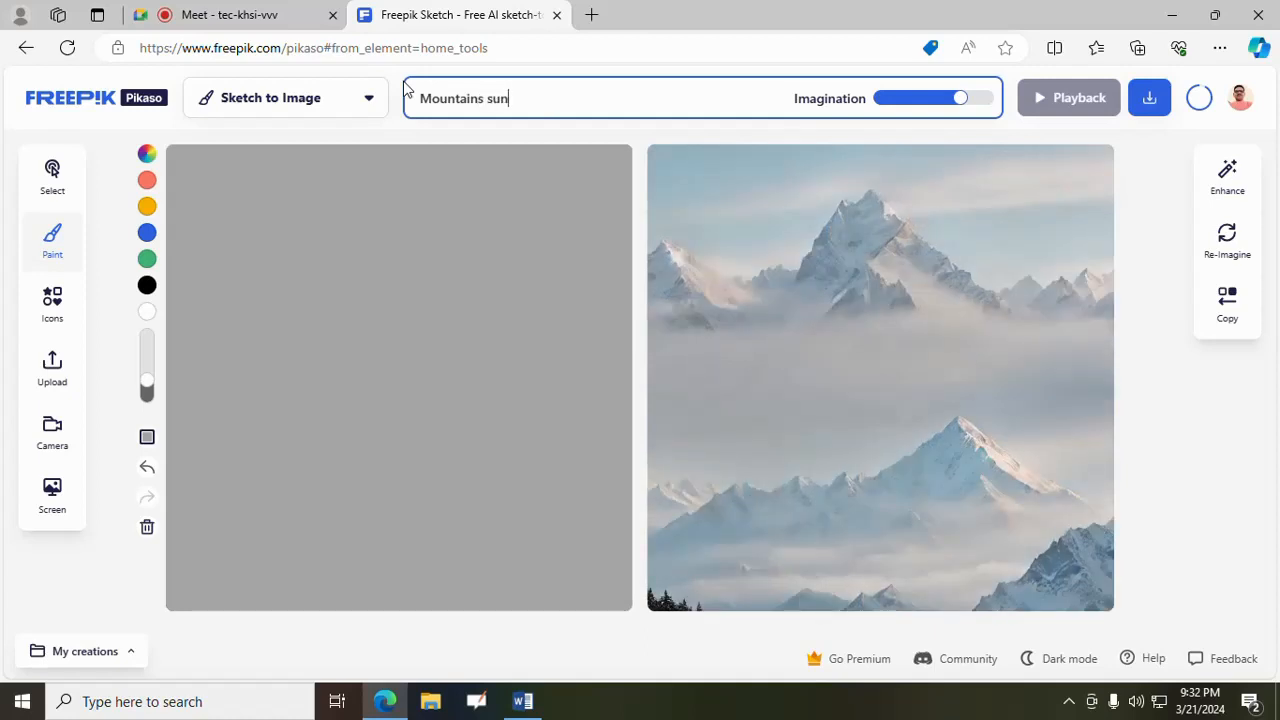
- Present the entire screen to the participants of the Google Meet call
click(280, 12)
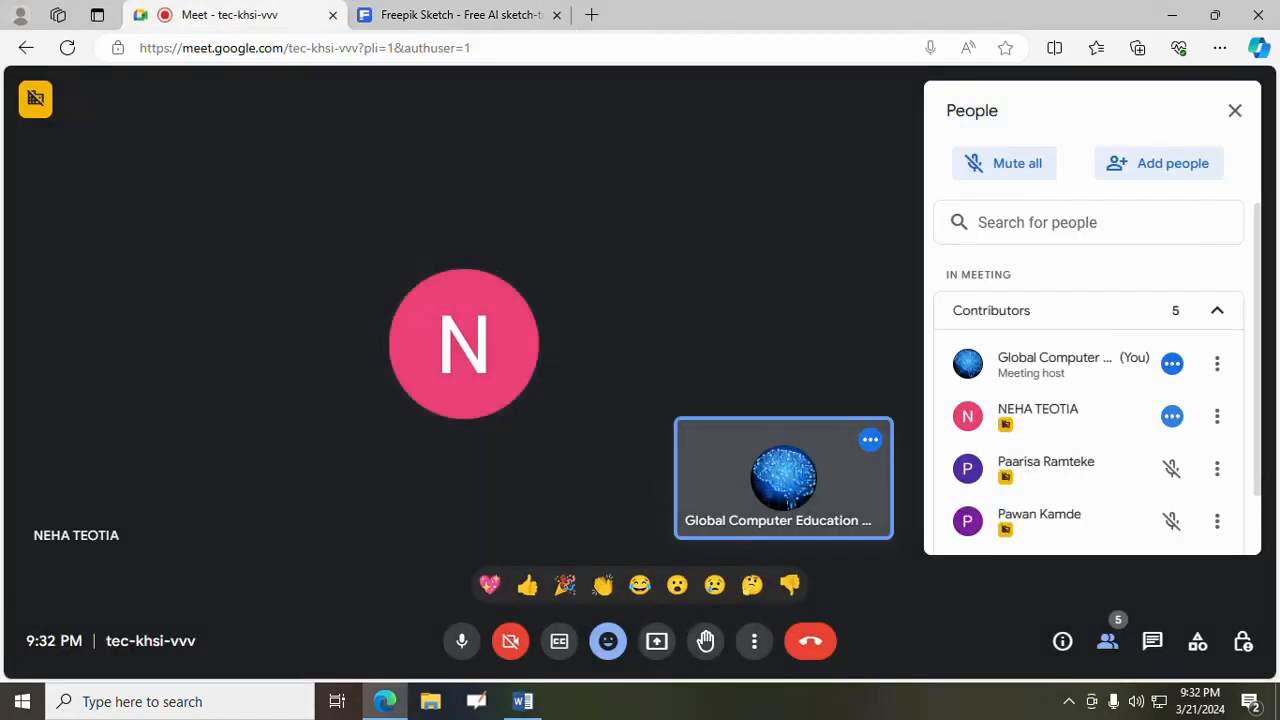
click(657, 643)
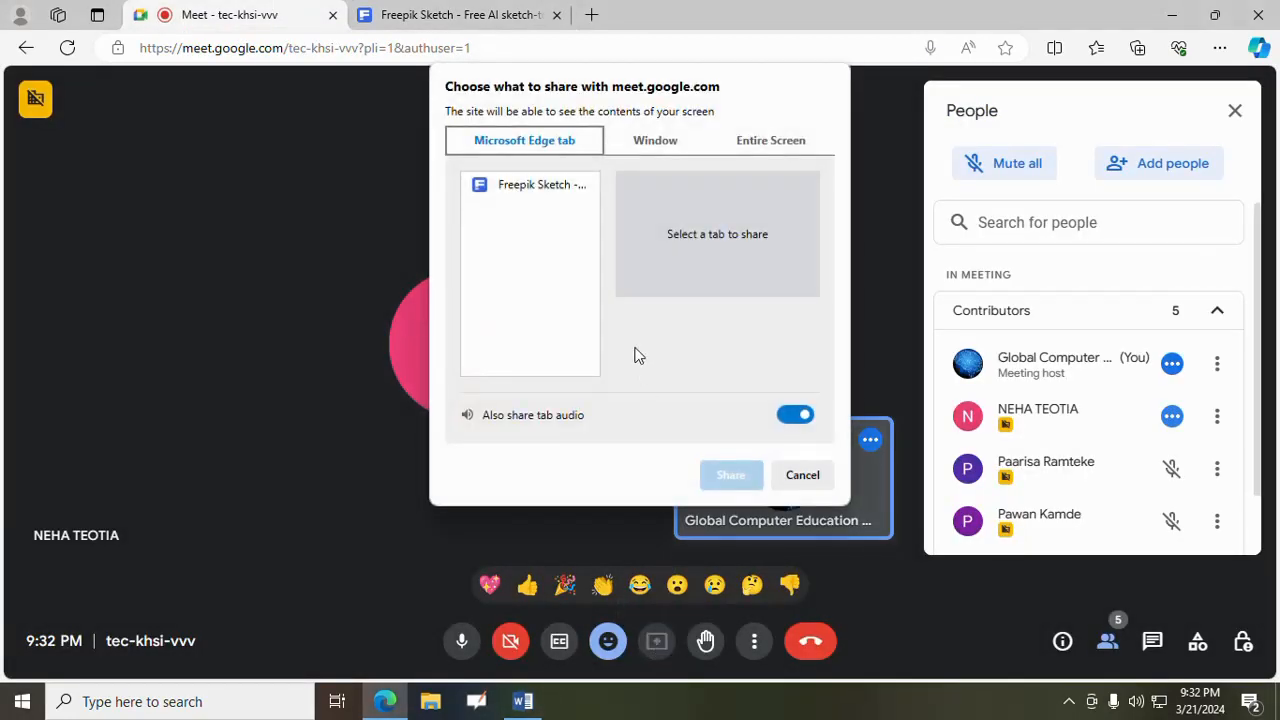
click(768, 141)
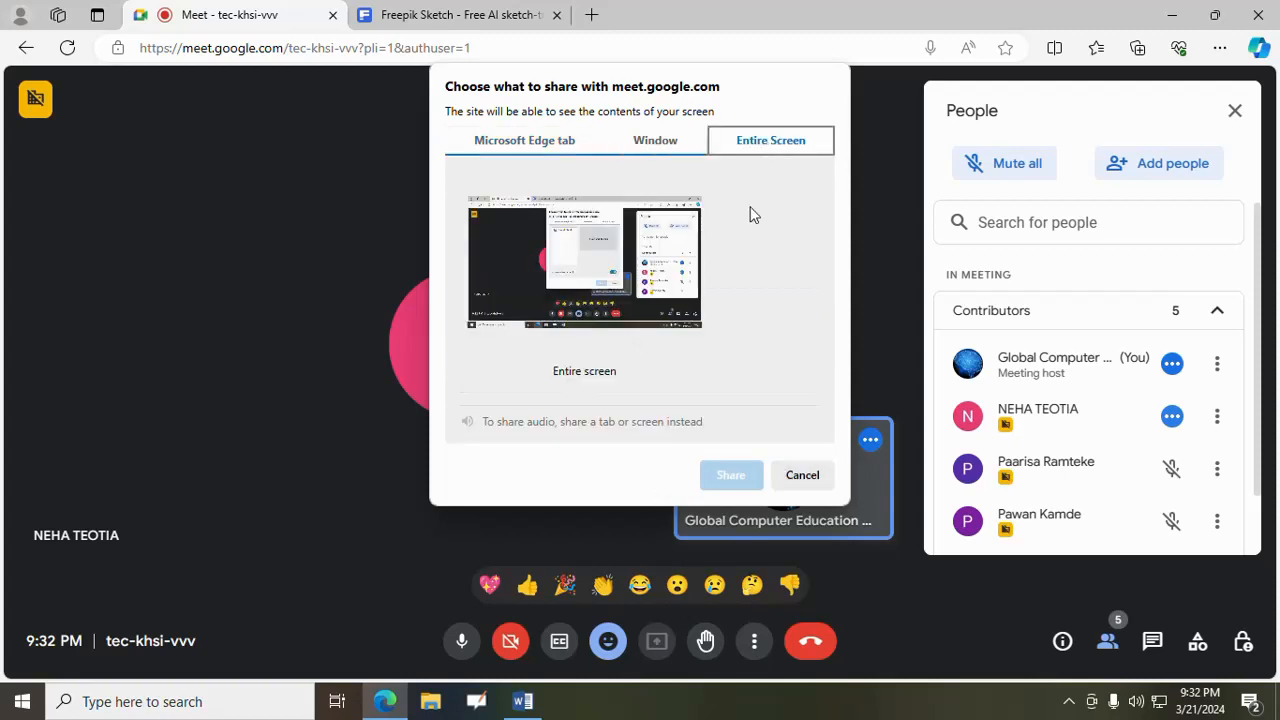
click(731, 477)
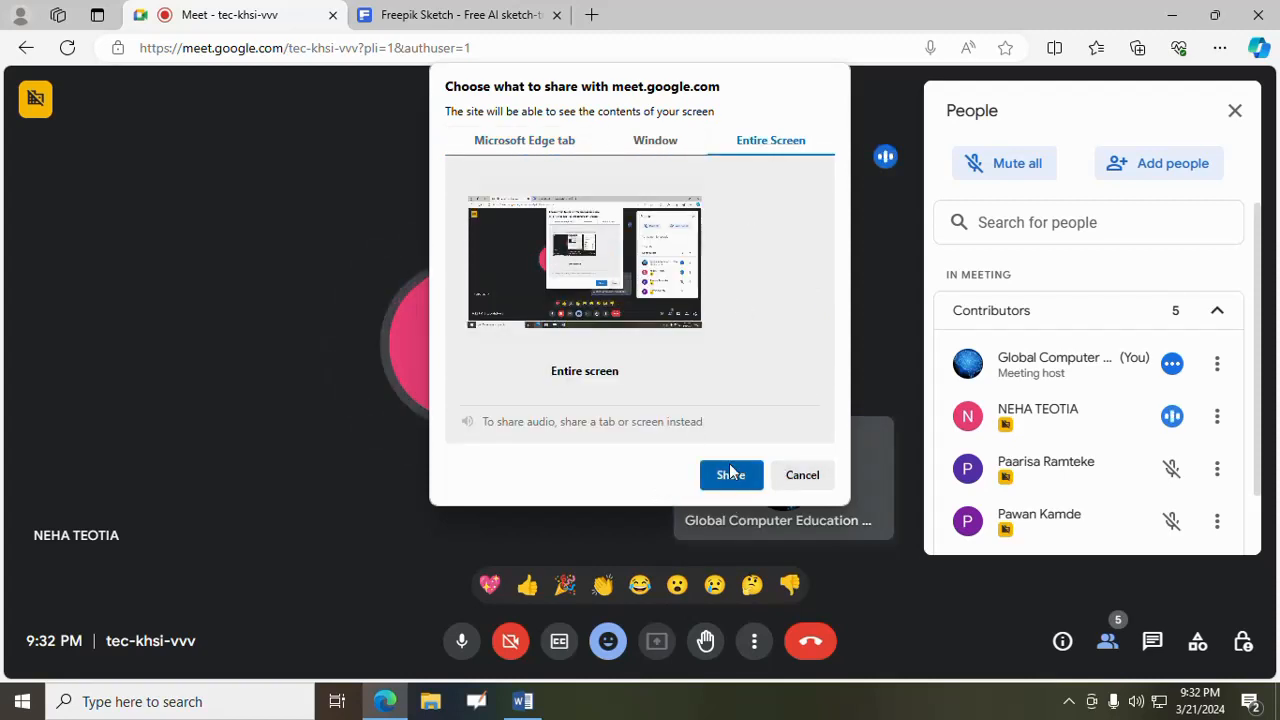
- Close the Freepik Sketch tab and open the AI Sketch-to-Image tool from freepik.com in a new tab
click(473, 18)
click(557, 16)
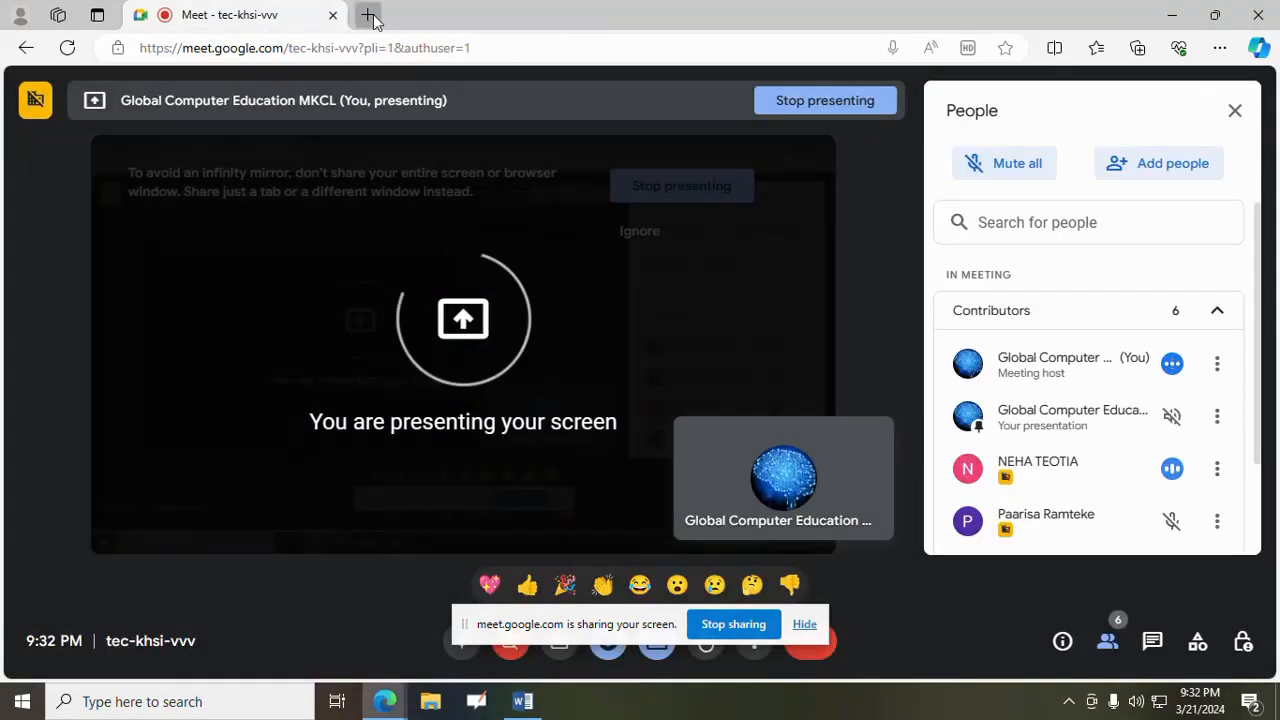
click(369, 16)
text(freepik.com)
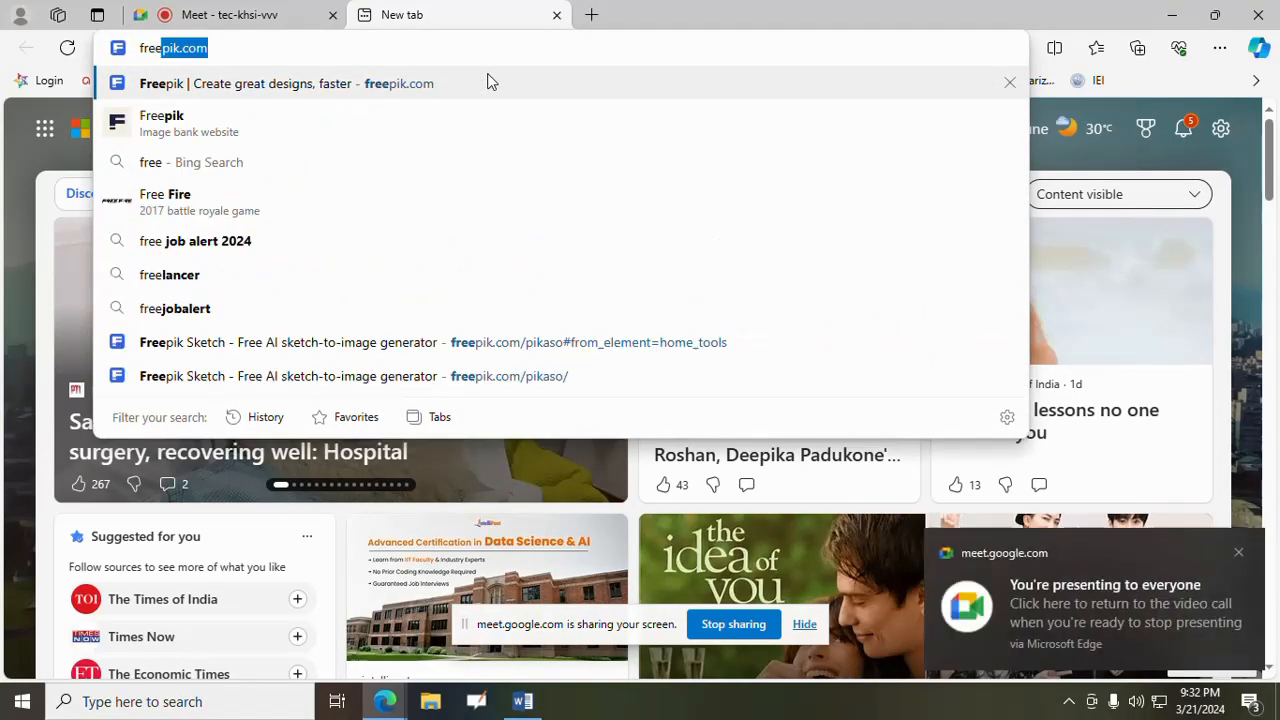
click(490, 83)
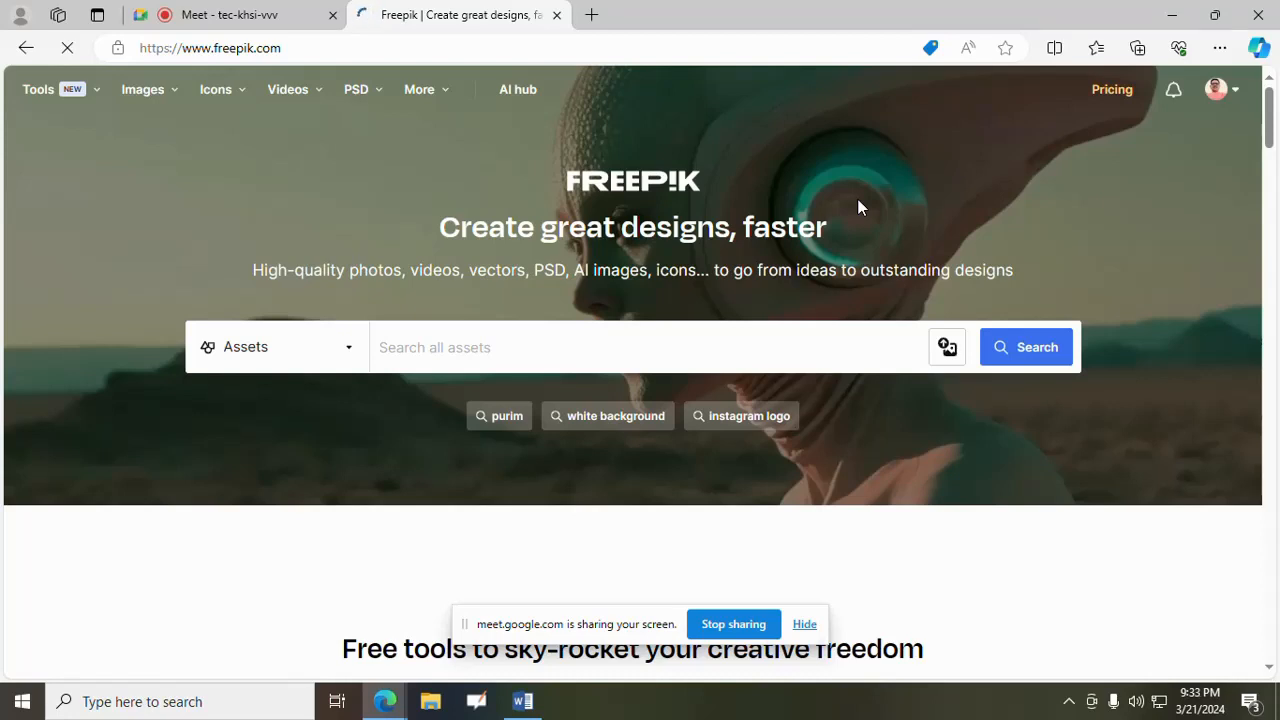
scroll(857, 198, down, 5)
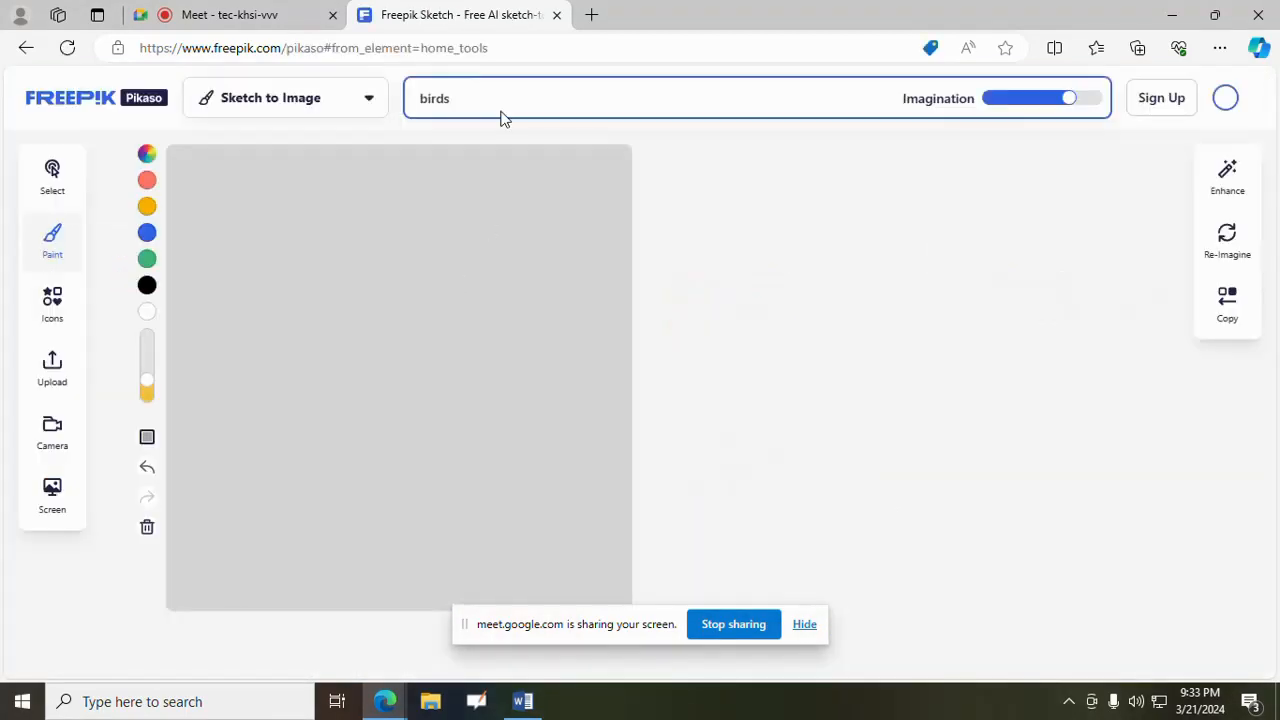
- Replace the drawing description with "mountains and sun"
drag(477, 100, 380, 109)
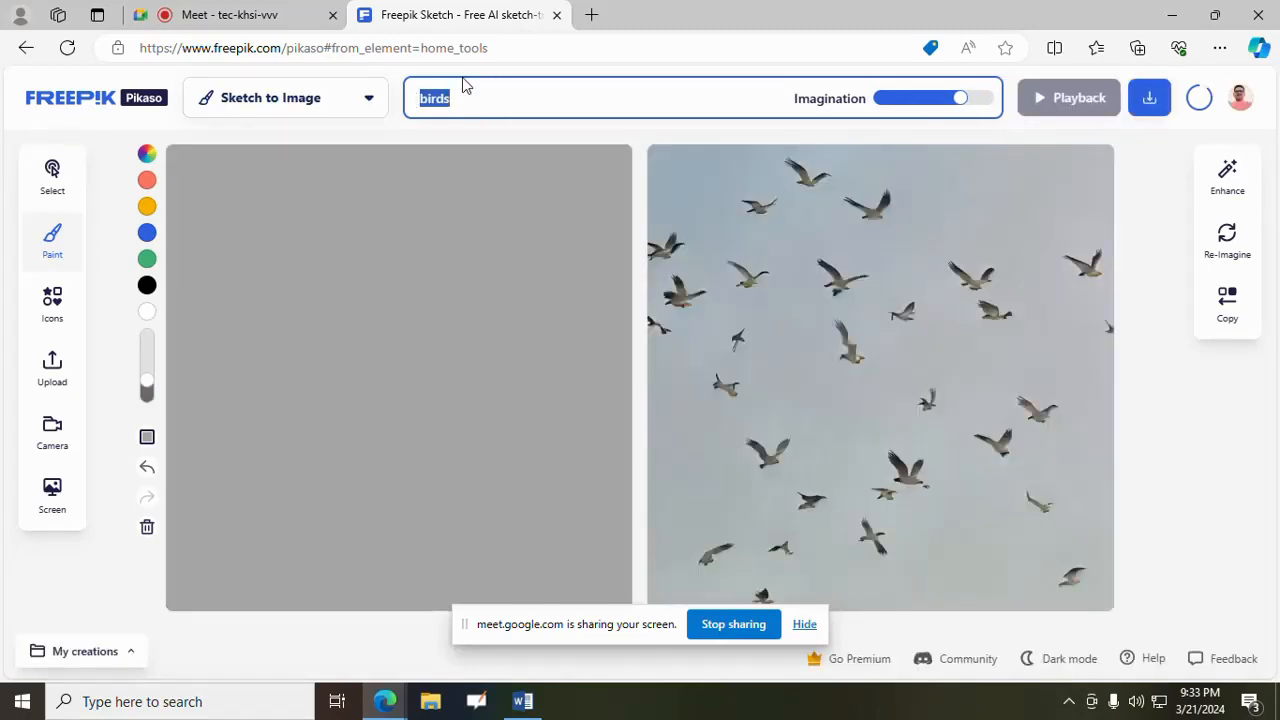
key(BackSpace)
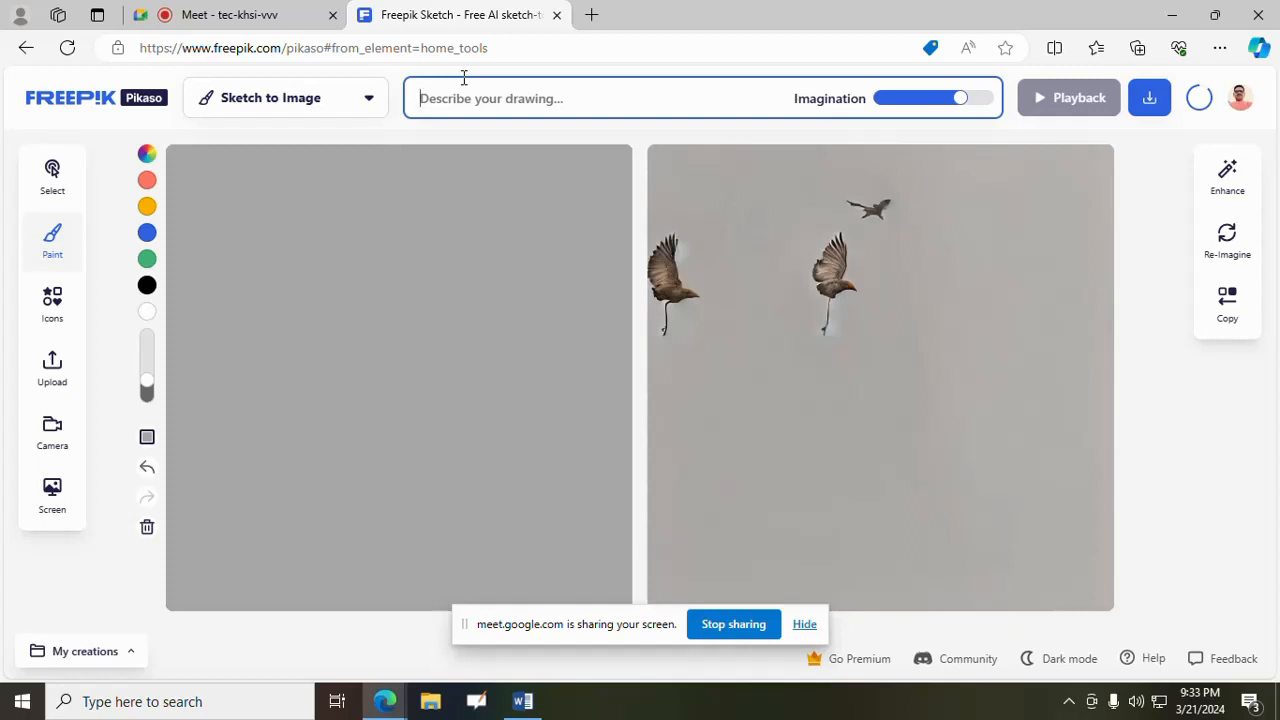
text(mountai)
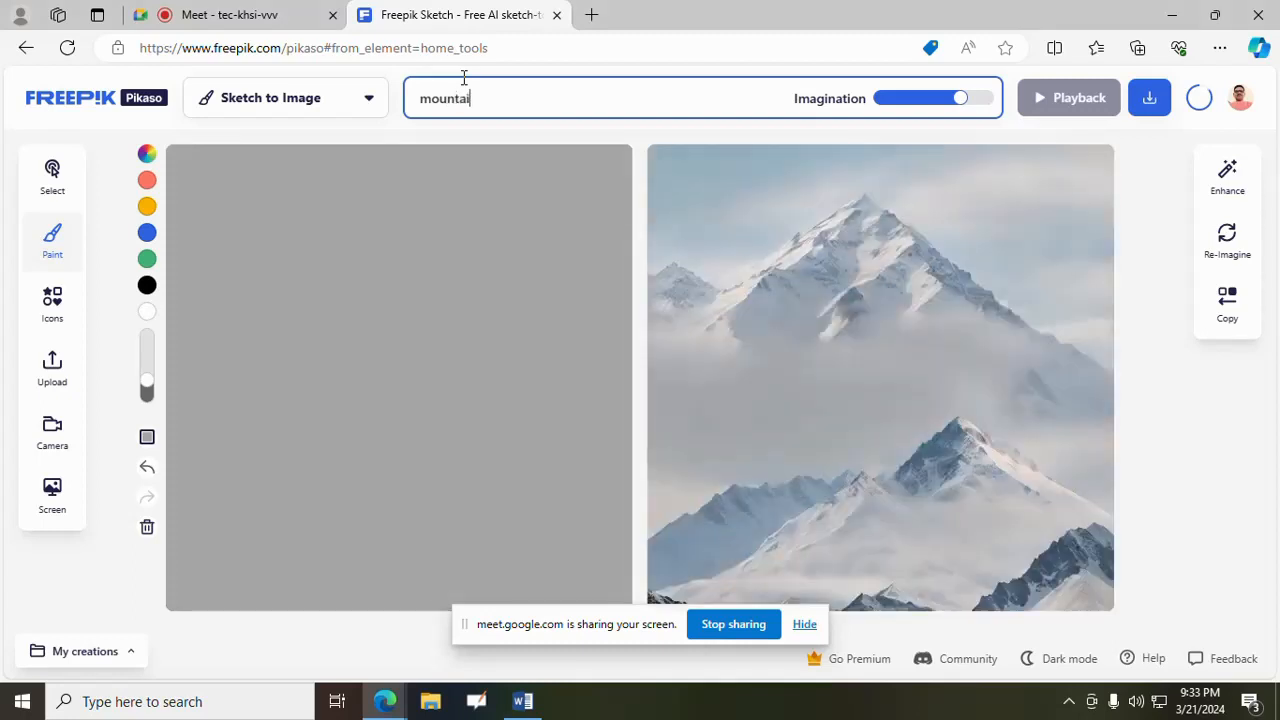
text(ns and sun)
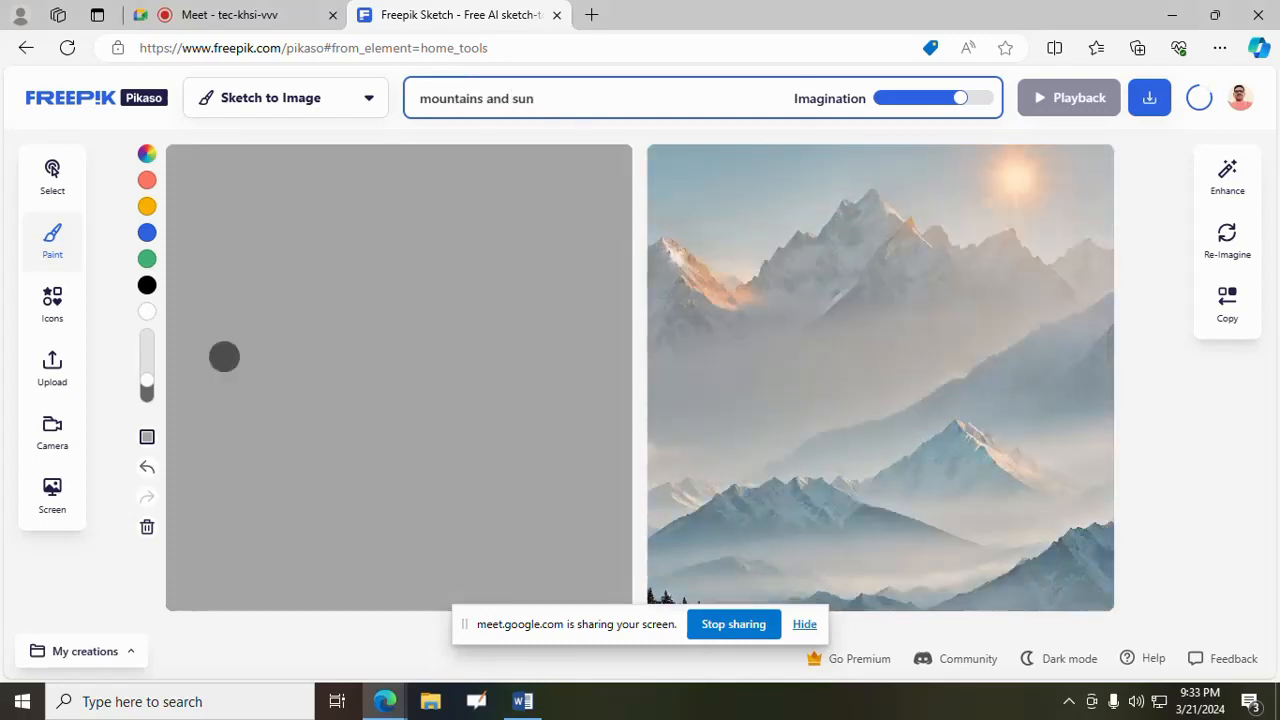
- Paint a blue zigzag mountain line across the canvas and yellow sun arcs with rays between and beside the peaks
click(146, 238)
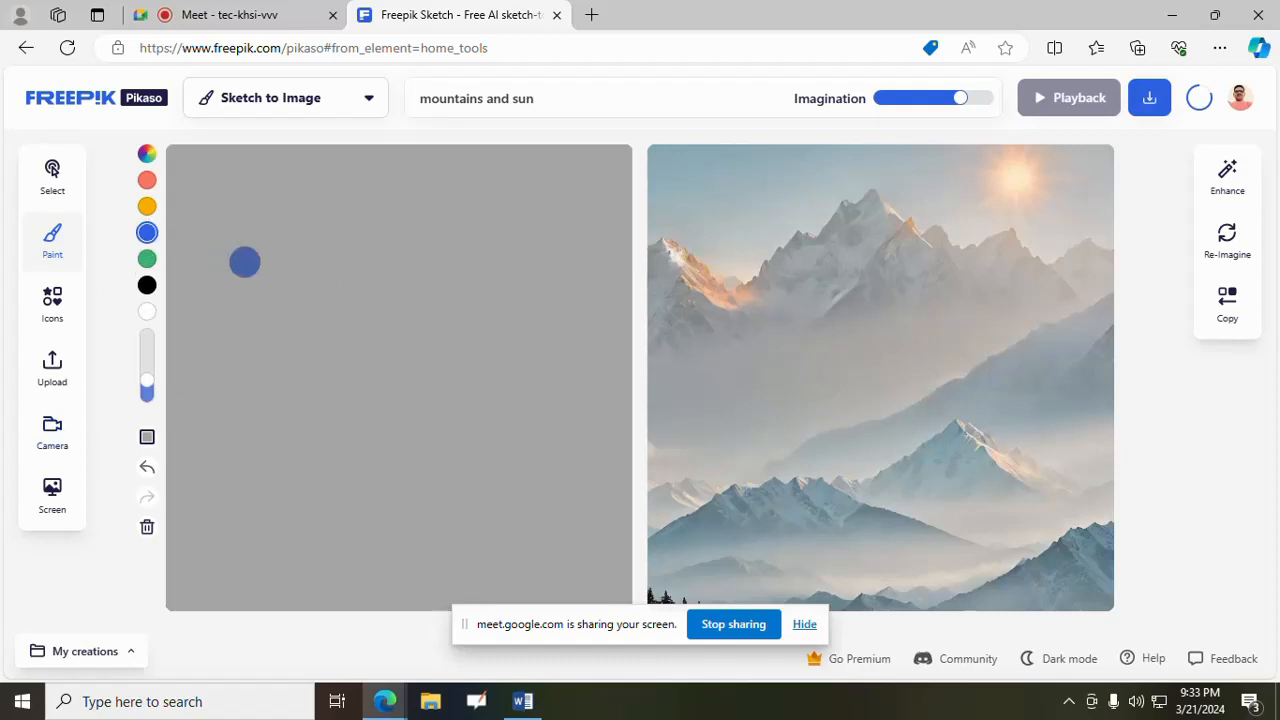
mouse_move(182, 412)
mouse_down()
mouse_move(214, 311)
mouse_move(271, 330)
mouse_move(314, 426)
mouse_move(371, 271)
mouse_move(434, 449)
mouse_move(521, 238)
mouse_move(620, 472)
mouse_up()
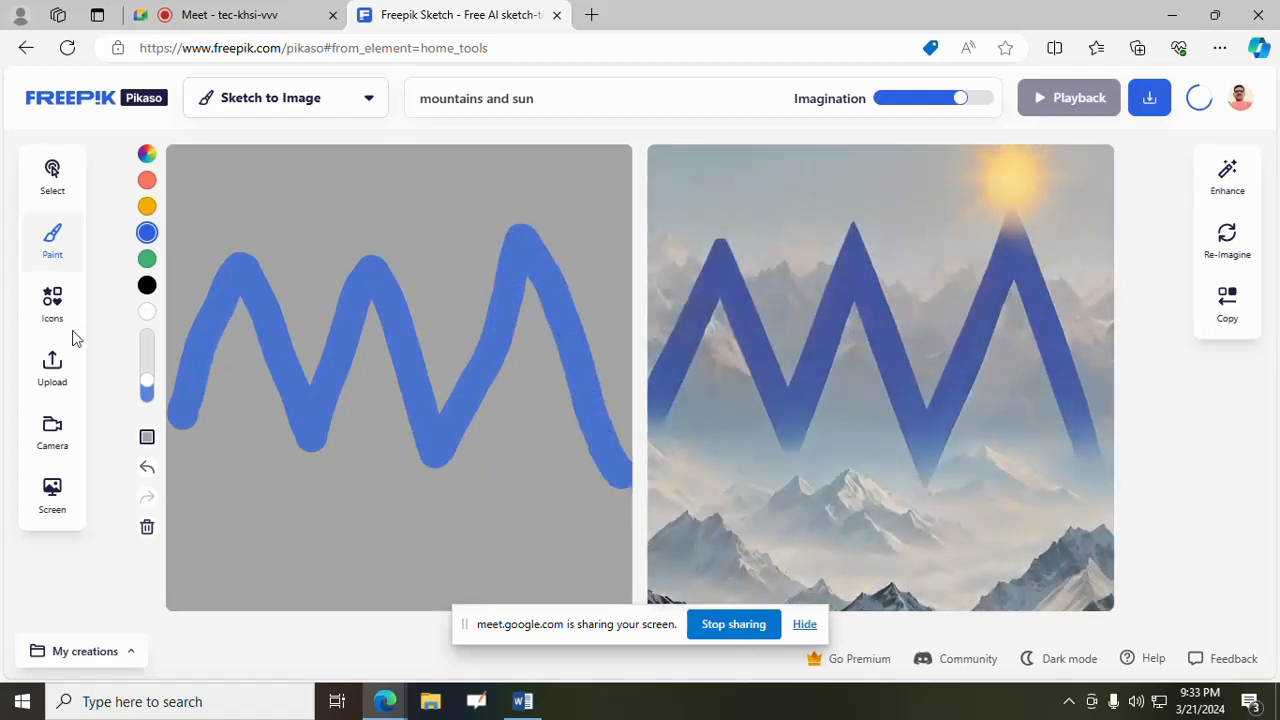
click(148, 206)
mouse_move(271, 314)
mouse_down()
mouse_move(279, 293)
mouse_move(333, 290)
mouse_up()
mouse_move(249, 189)
mouse_down()
mouse_move(278, 267)
mouse_move(308, 268)
mouse_up()
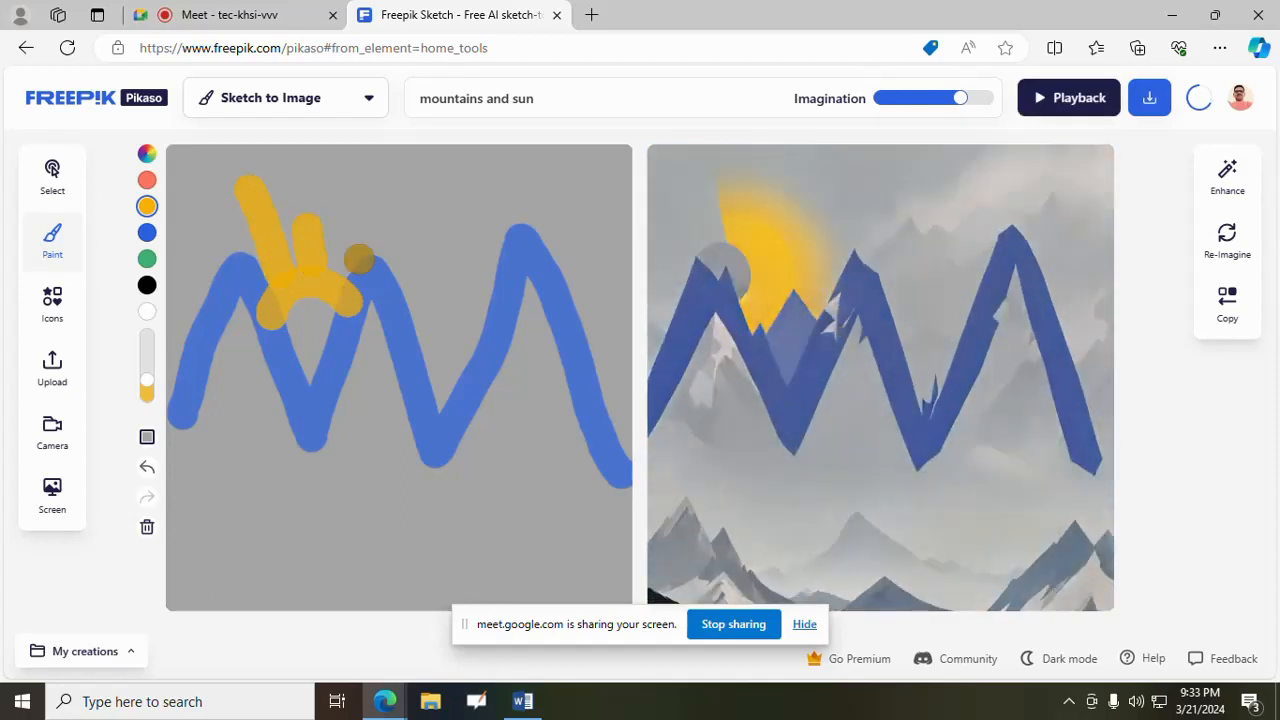
mouse_move(414, 316)
mouse_down()
mouse_move(457, 280)
mouse_move(495, 303)
mouse_up()
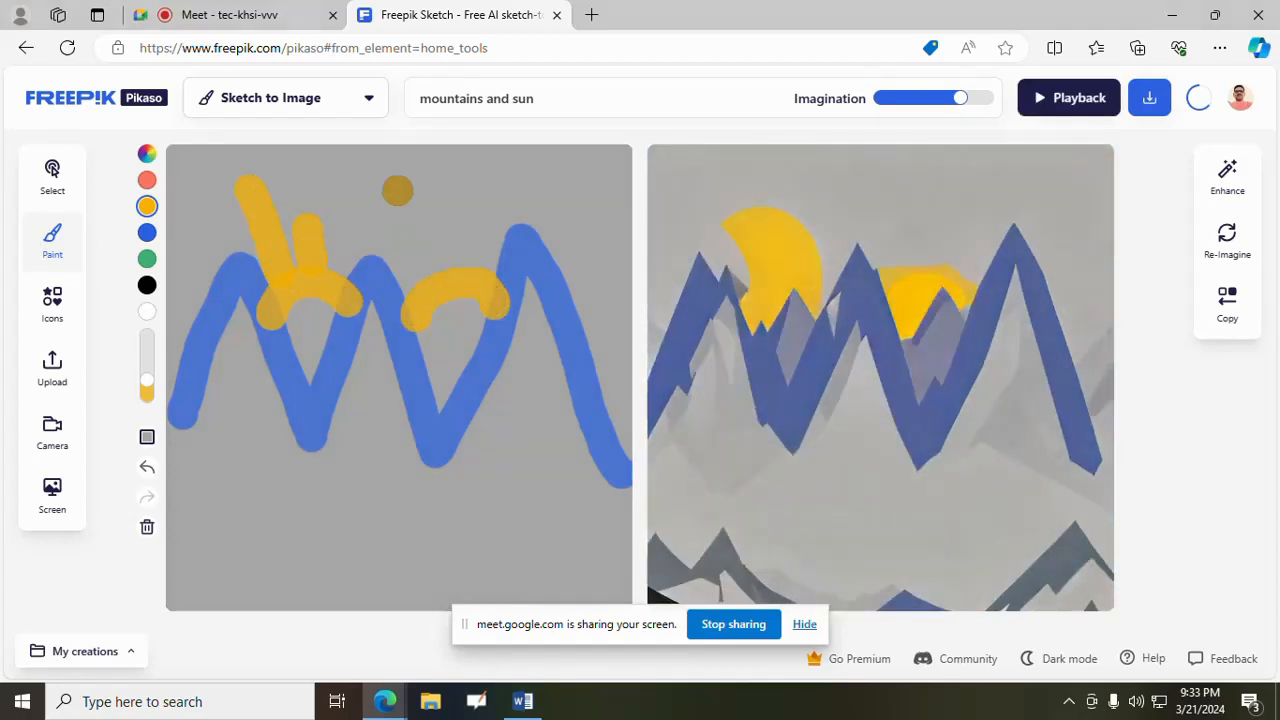
drag(396, 182, 422, 270)
drag(453, 222, 466, 275)
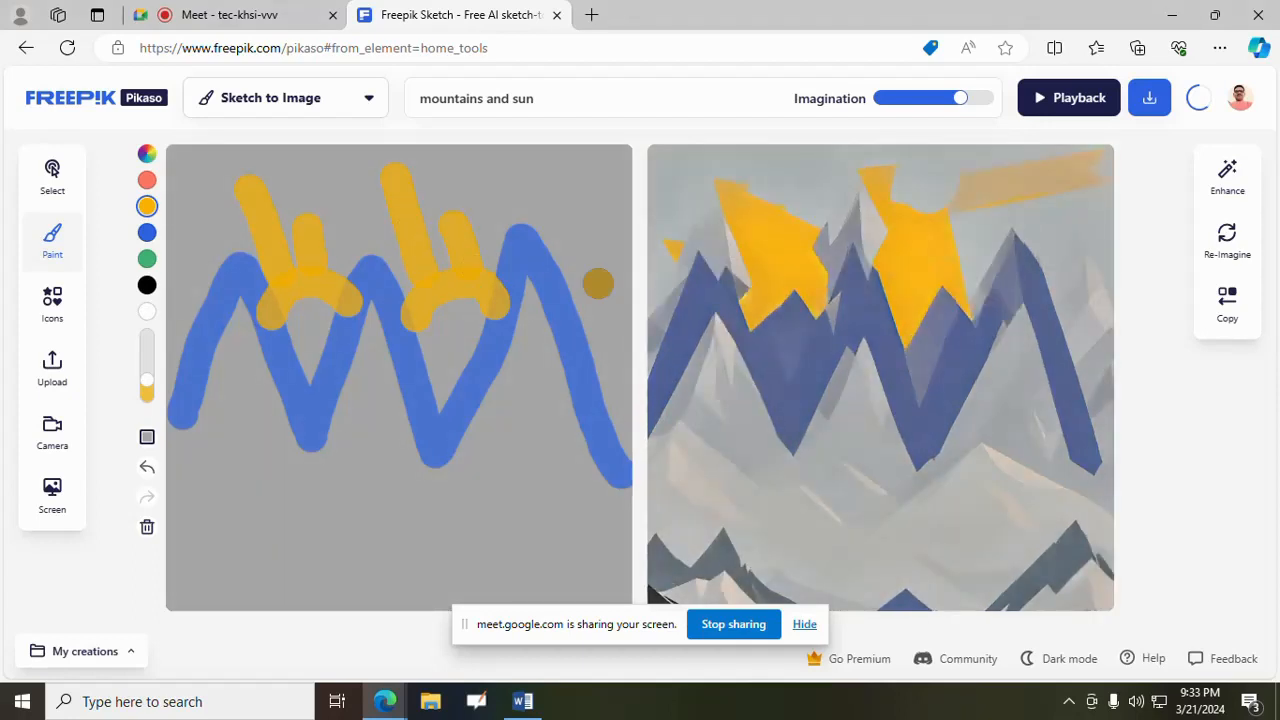
mouse_move(597, 280)
mouse_down()
mouse_move(591, 314)
mouse_move(646, 289)
mouse_up()
drag(558, 205, 591, 277)
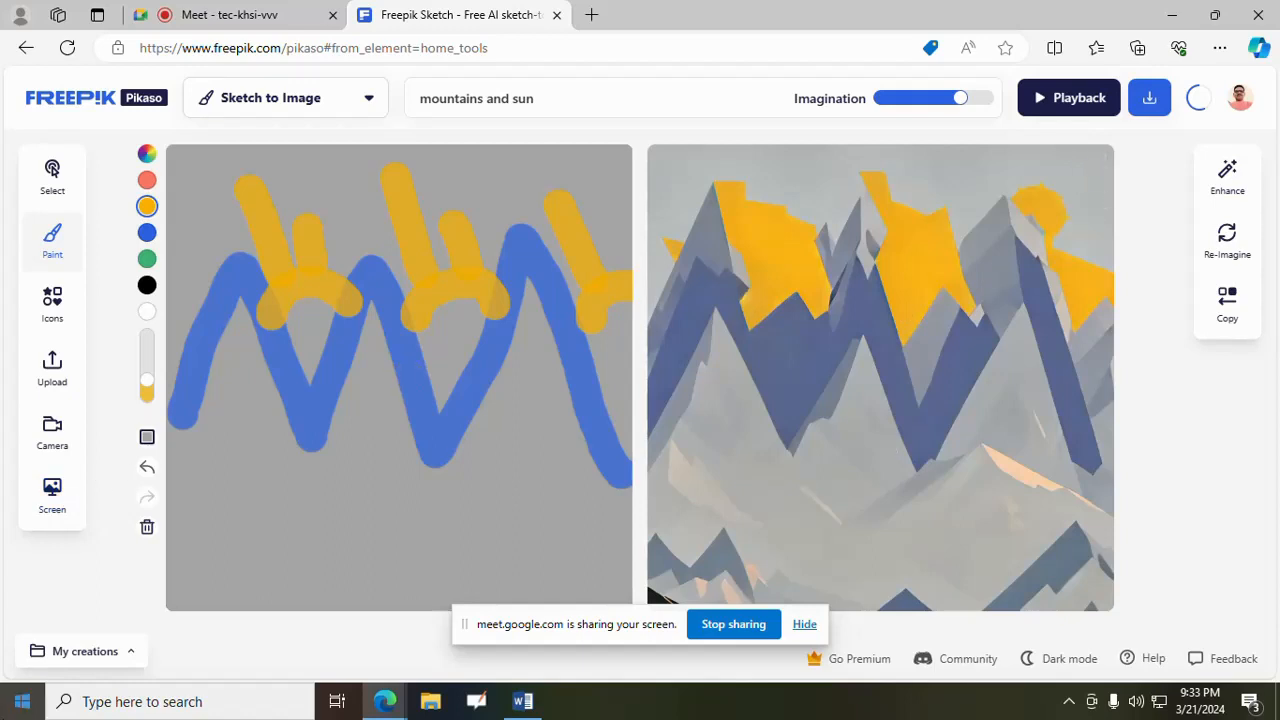
- View the sketch's playback, go back to the Freepik home page and reopen the AI Sketch-to-Image tool
click(1076, 100)
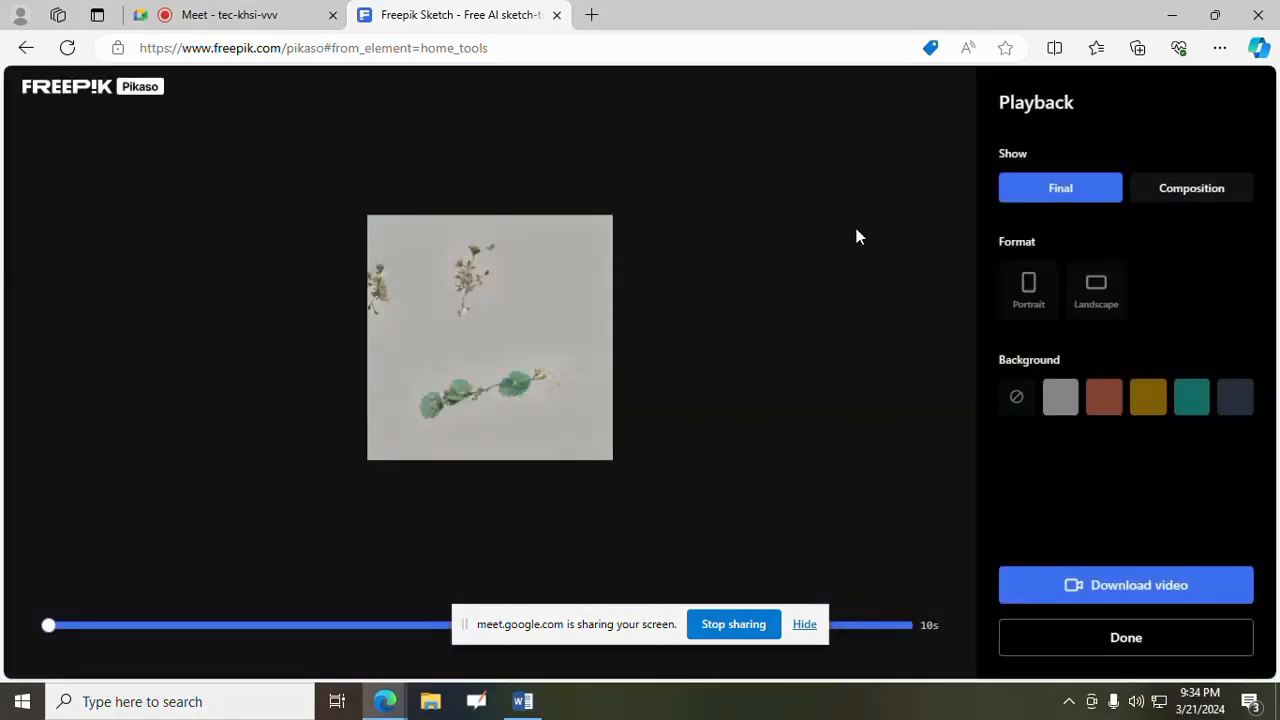
click(25, 47)
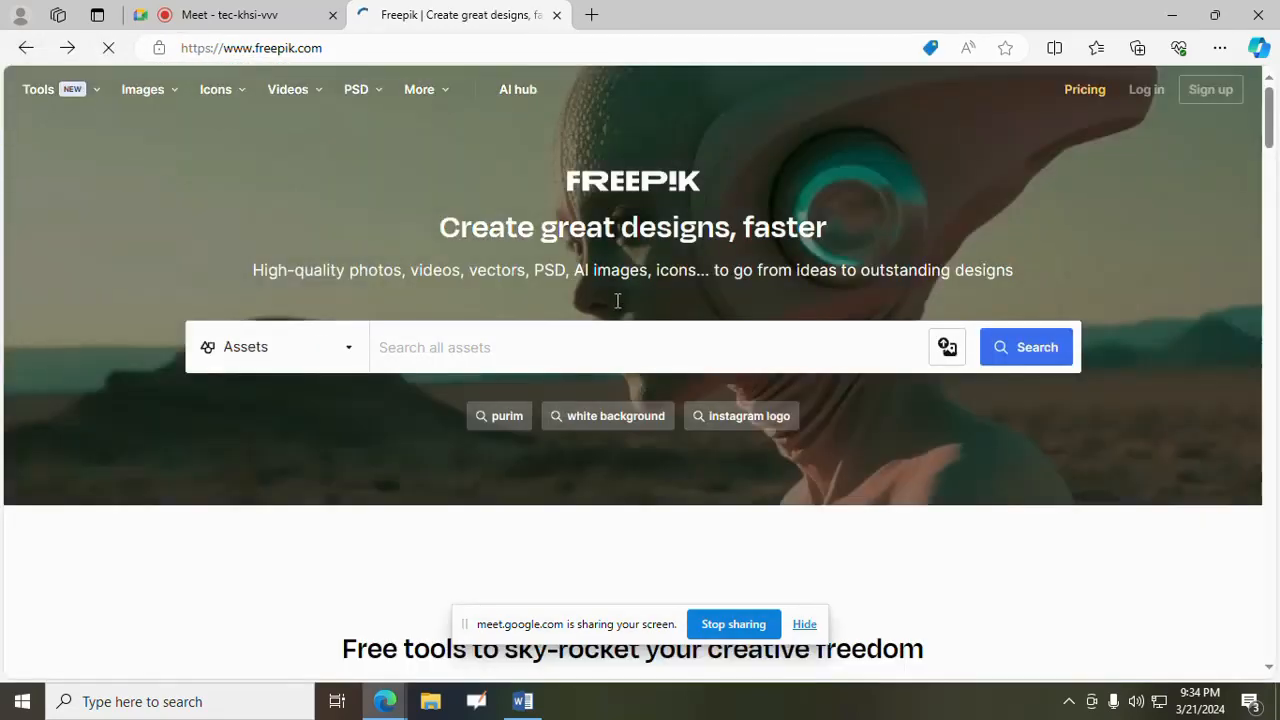
scroll(429, 543, down, 4)
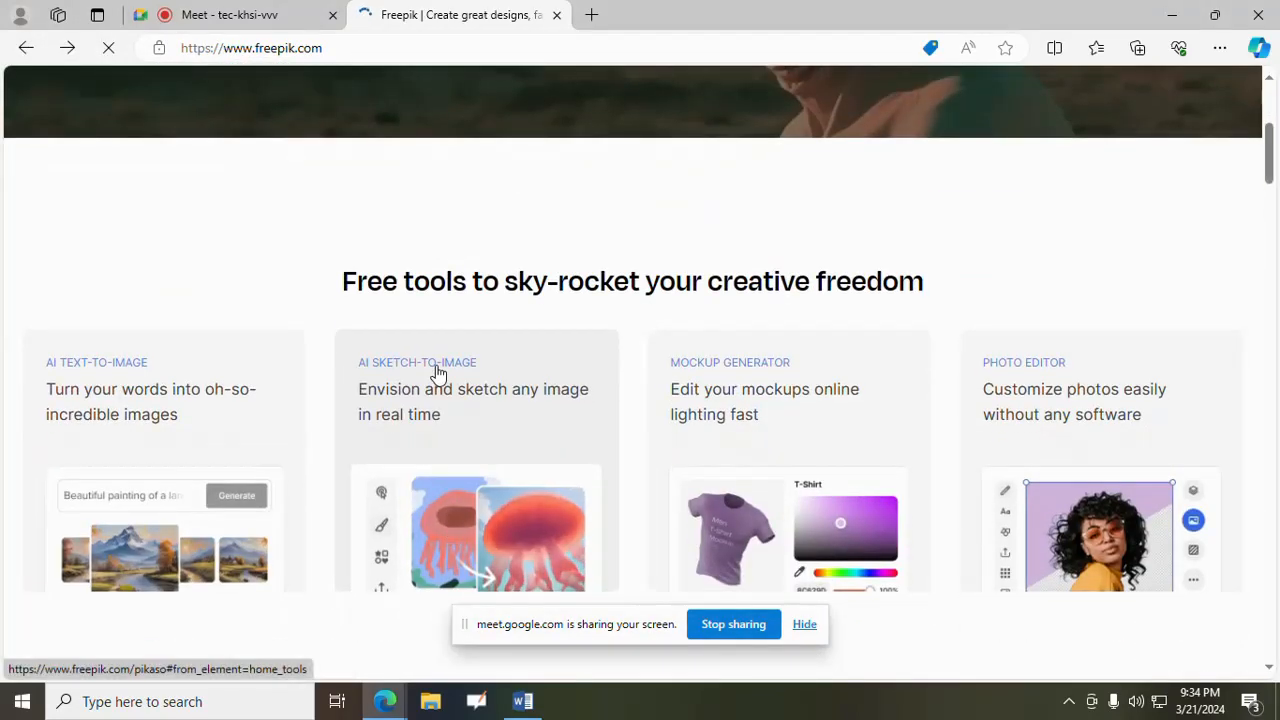
click(436, 385)
- Admit the new waiting participant to the Google Meet call and return to the Freepik Sketch tab
click(201, 10)
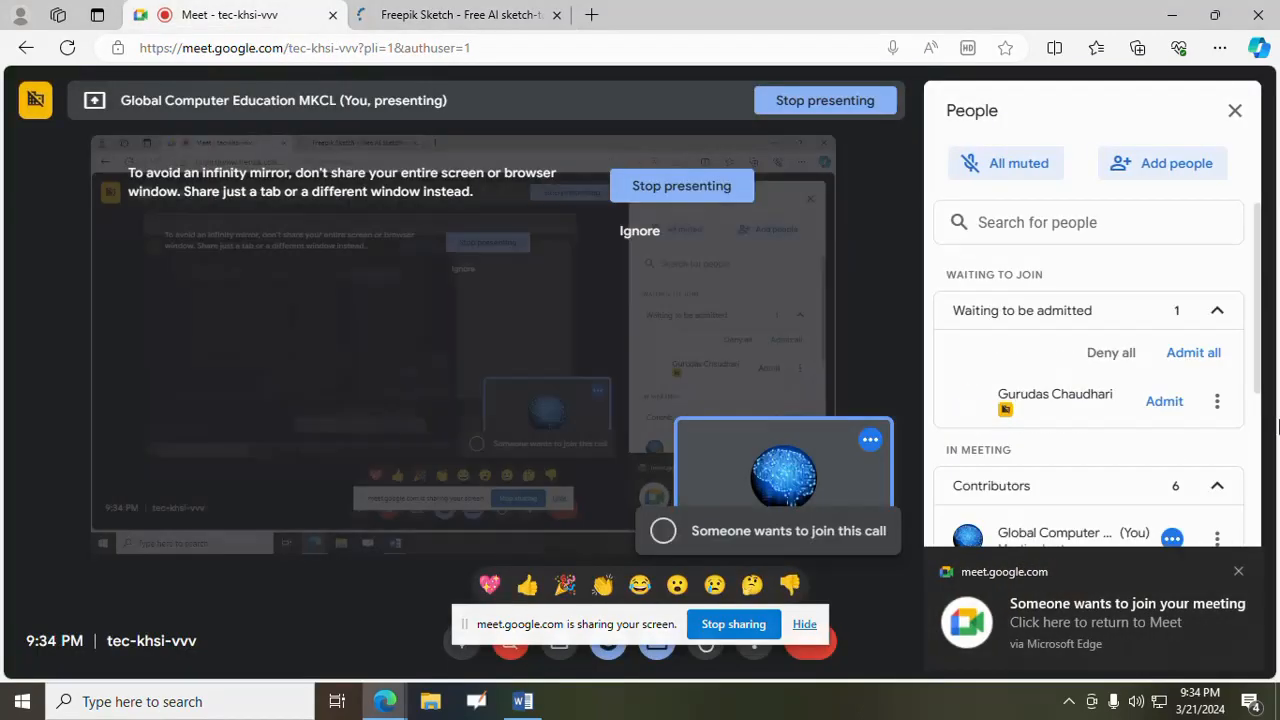
click(1168, 404)
click(436, 10)
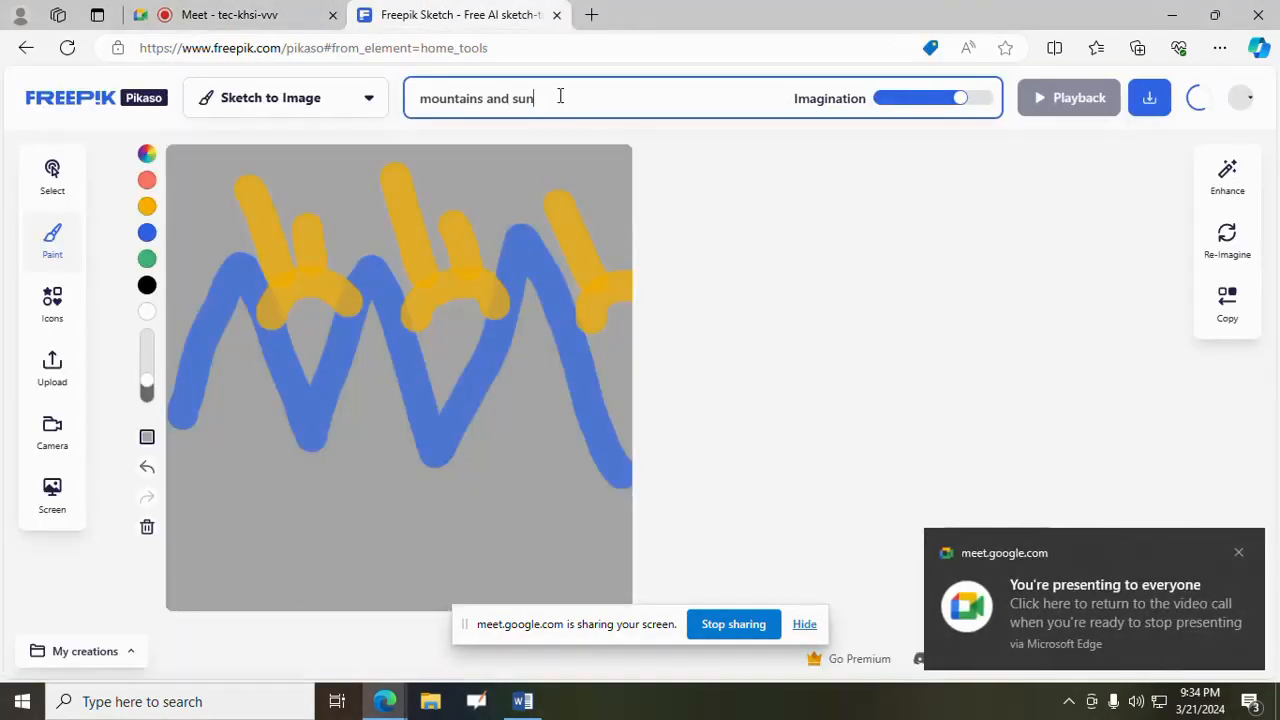
- Replace the drawing description with "birds and flowers" and clear the whole sketch canvas
drag(560, 94, 365, 112)
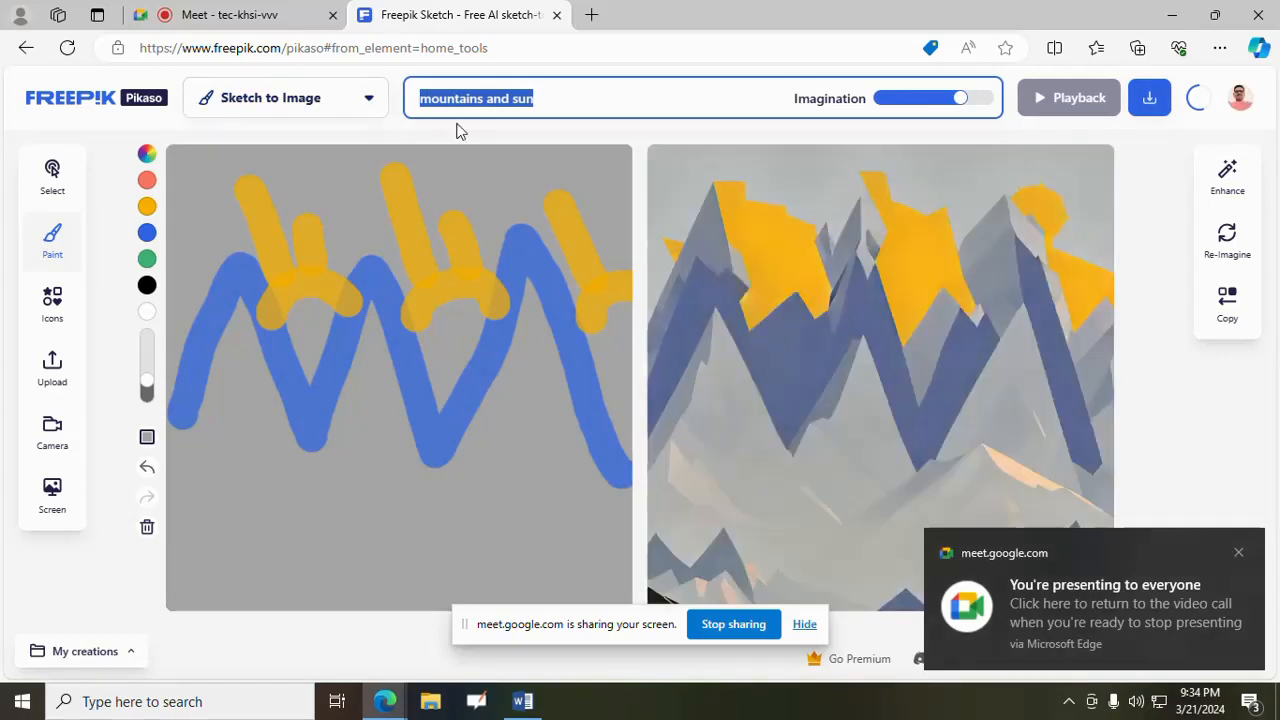
text(b)
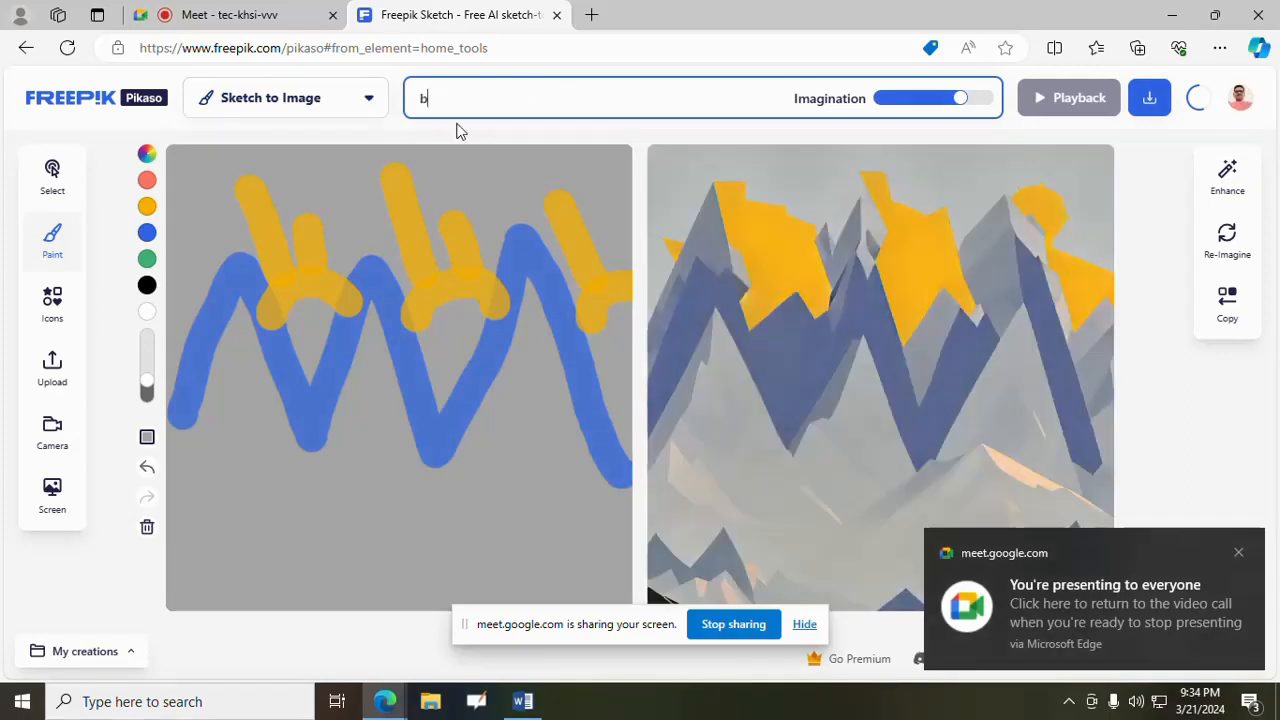
text(irds and )
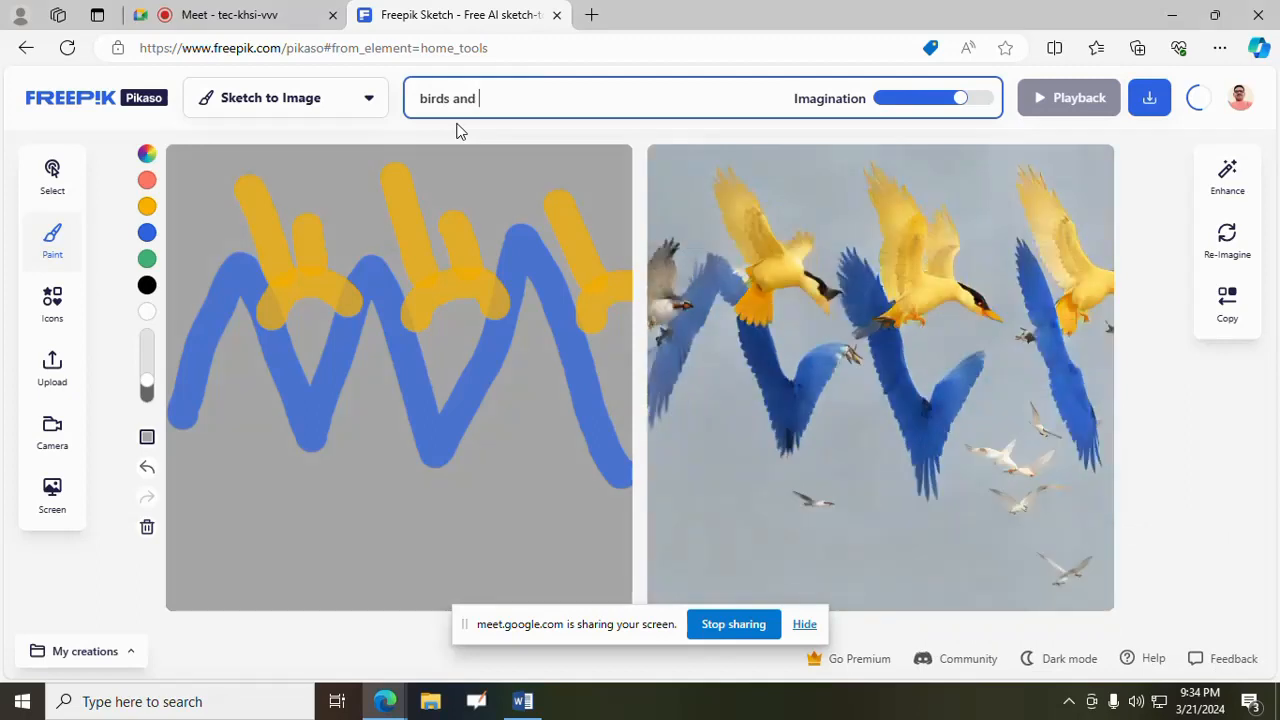
text(flowers)
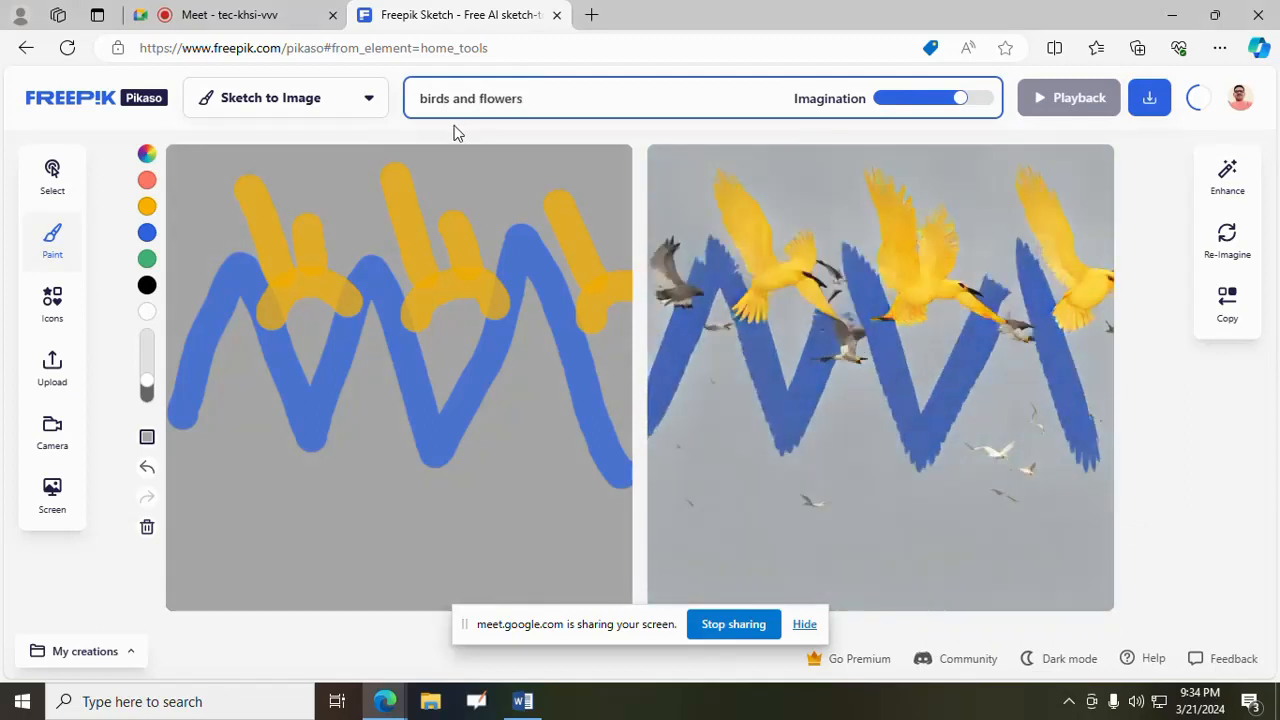
click(147, 527)
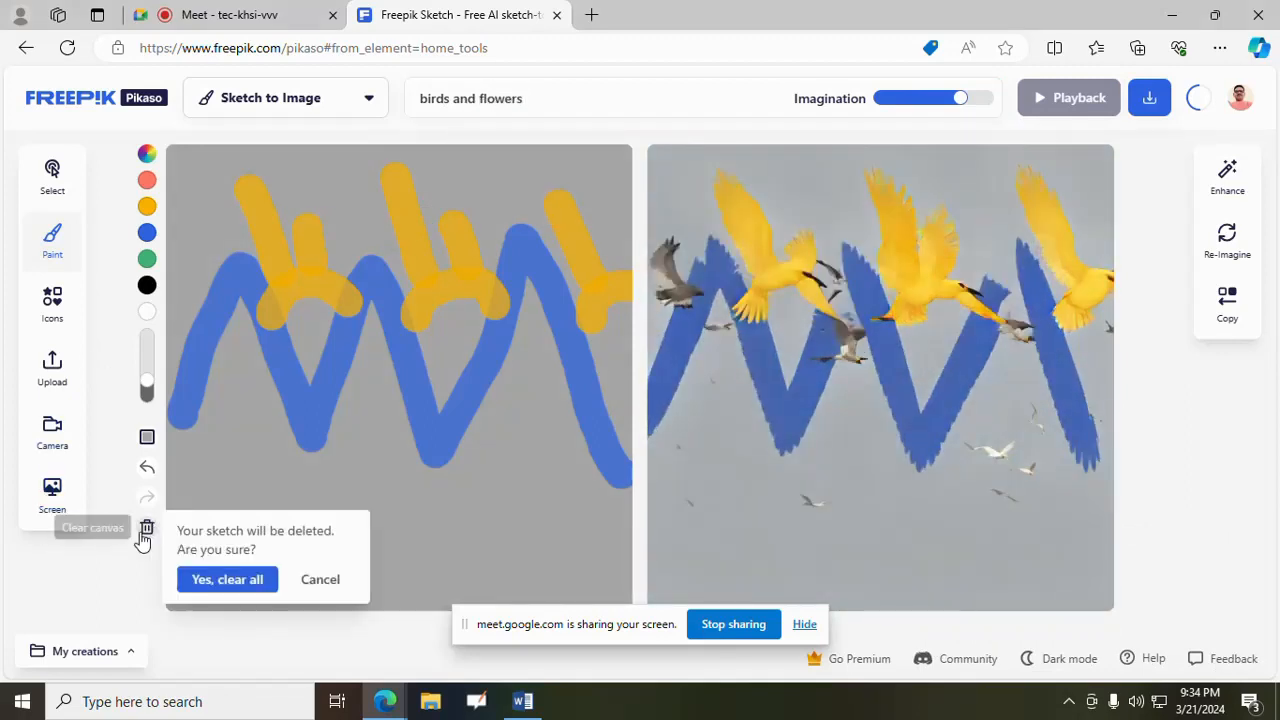
click(225, 585)
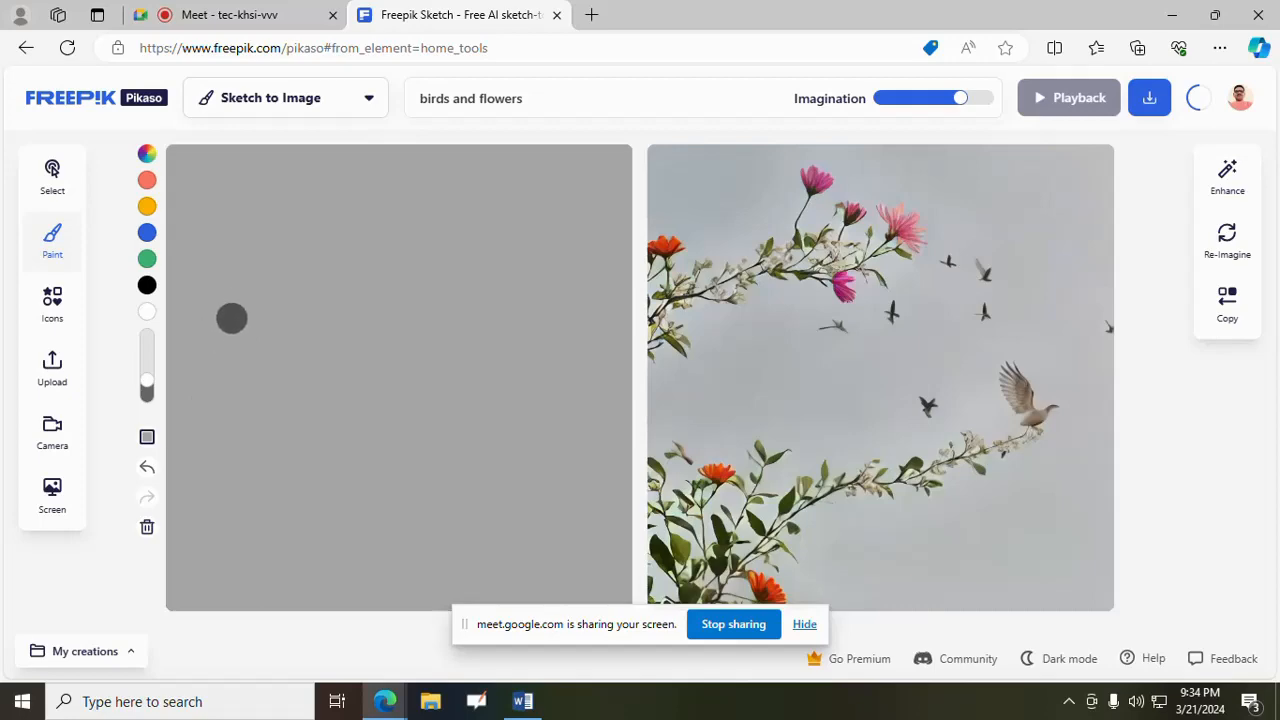
- Paint a tree in dark gray: a cloud-shaped crown outline with two vertical trunk strokes running down to the canvas edge
mouse_move(400, 234)
mouse_down()
mouse_move(302, 262)
mouse_move(253, 380)
mouse_move(366, 443)
mouse_move(477, 346)
mouse_move(414, 200)
mouse_move(395, 238)
mouse_up()
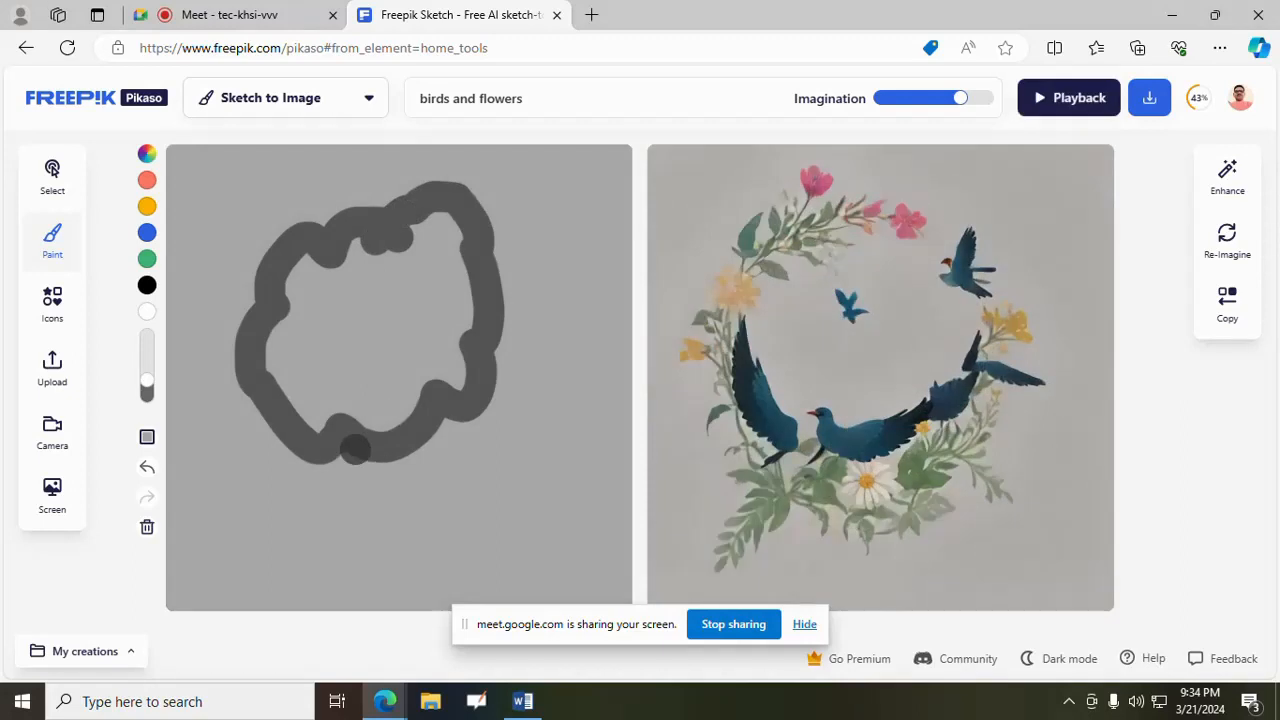
drag(351, 443, 346, 598)
mouse_move(396, 430)
mouse_down()
mouse_move(396, 565)
mouse_move(423, 618)
mouse_up()
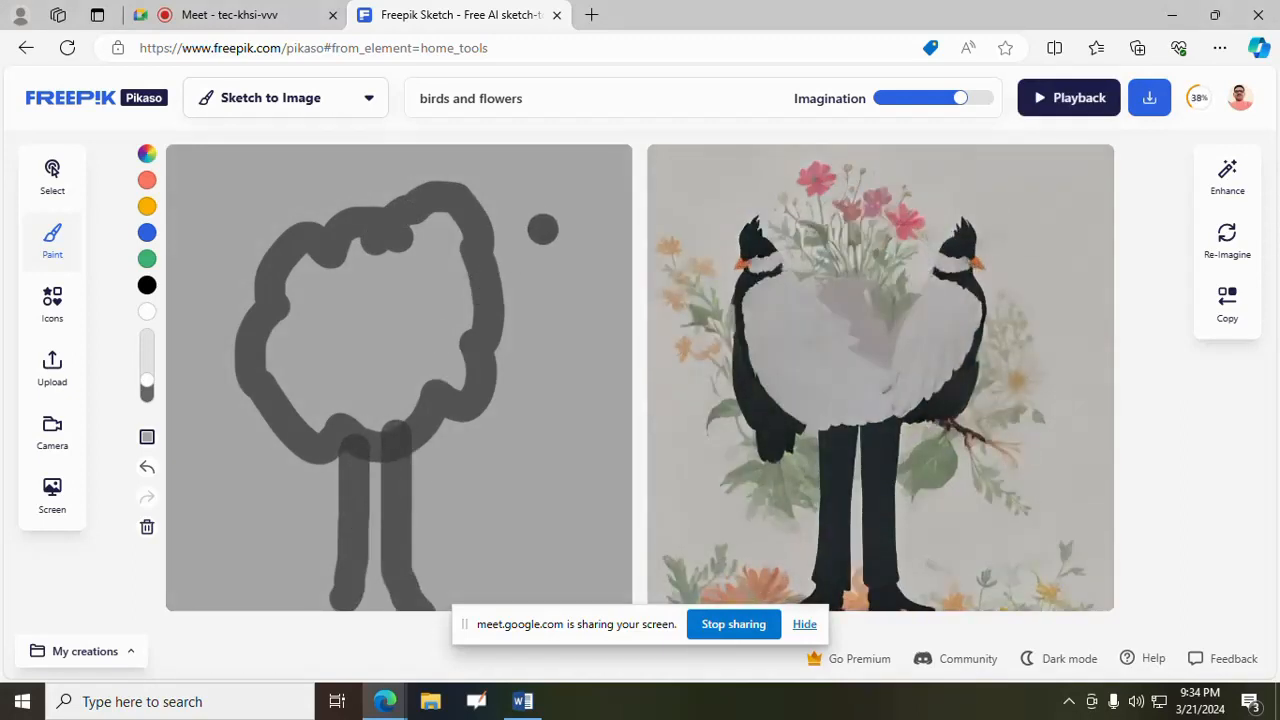
- Paint three yellow V-shaped birds around the tree crown, two on its right and one at its upper left
click(148, 208)
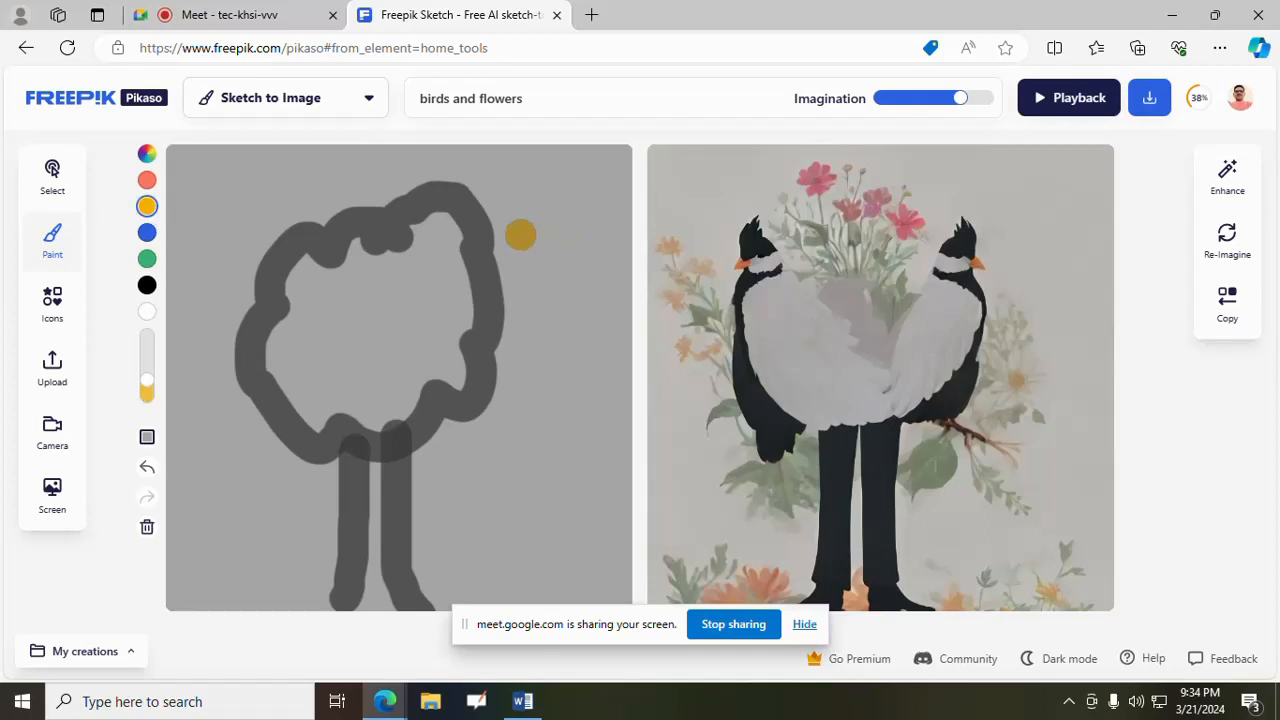
mouse_move(520, 231)
mouse_down()
mouse_move(583, 283)
mouse_move(612, 218)
mouse_up()
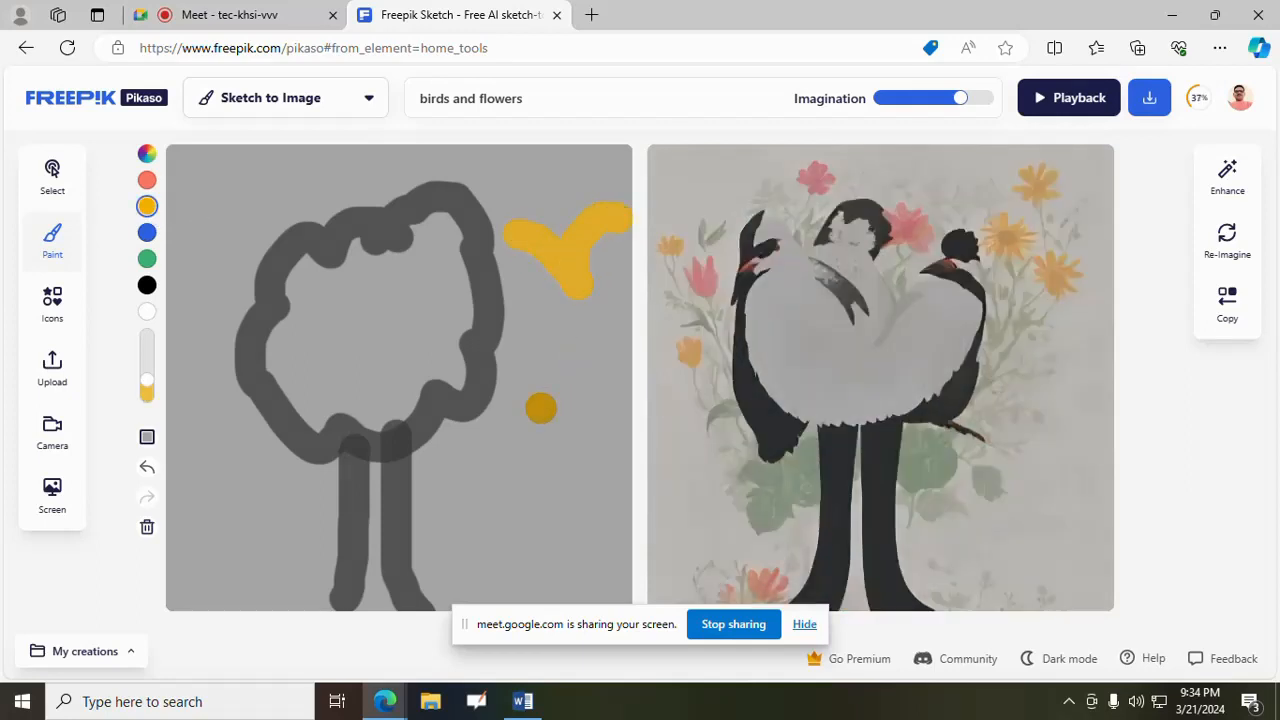
mouse_move(537, 409)
mouse_down()
mouse_move(594, 354)
mouse_move(608, 357)
mouse_up()
mouse_move(195, 205)
mouse_down()
mouse_move(223, 212)
mouse_move(269, 169)
mouse_up()
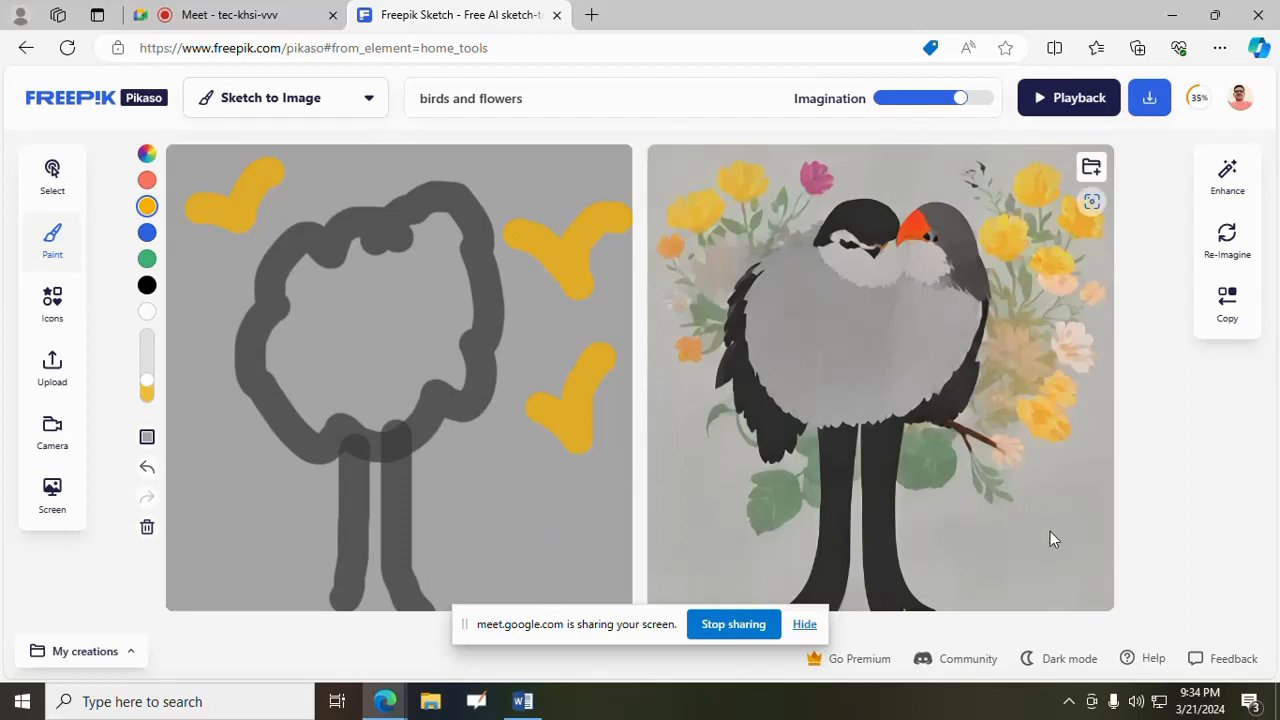
- Save the generated birds and flowers image as JPEG file "a1" in the Pictures folder and return to the sketch editor
click(1152, 99)
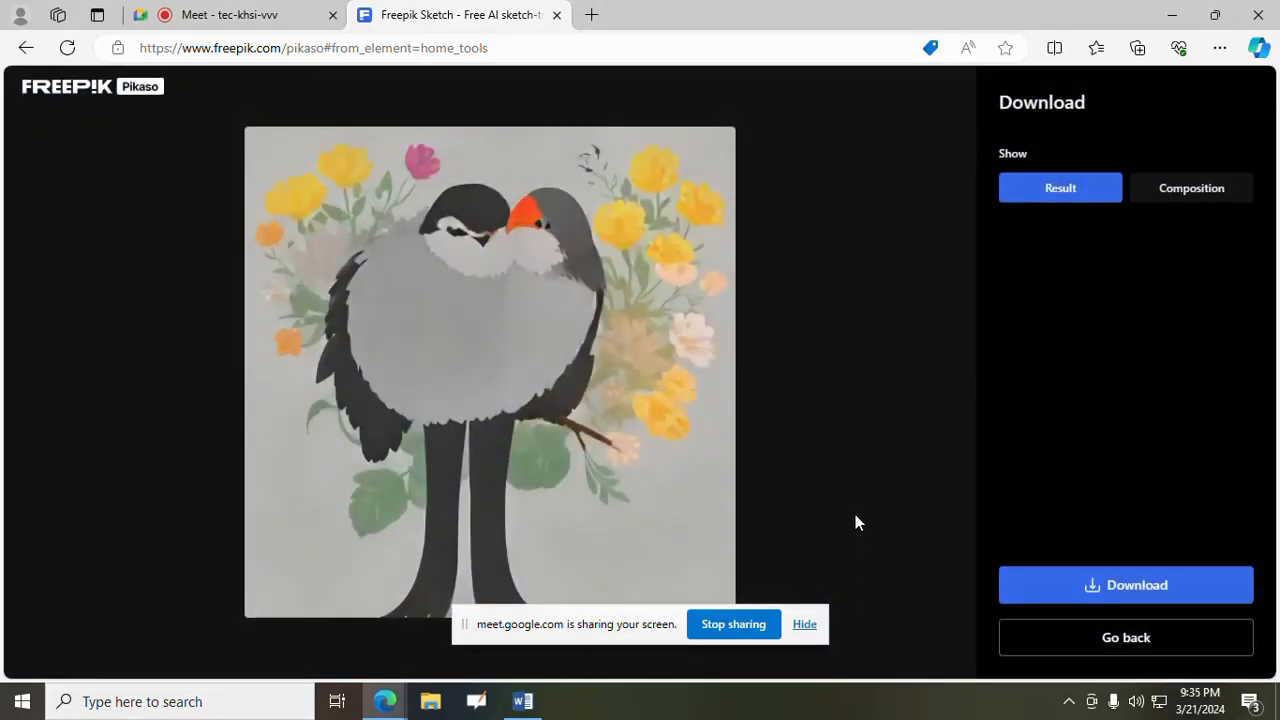
right_click(632, 265)
click(697, 312)
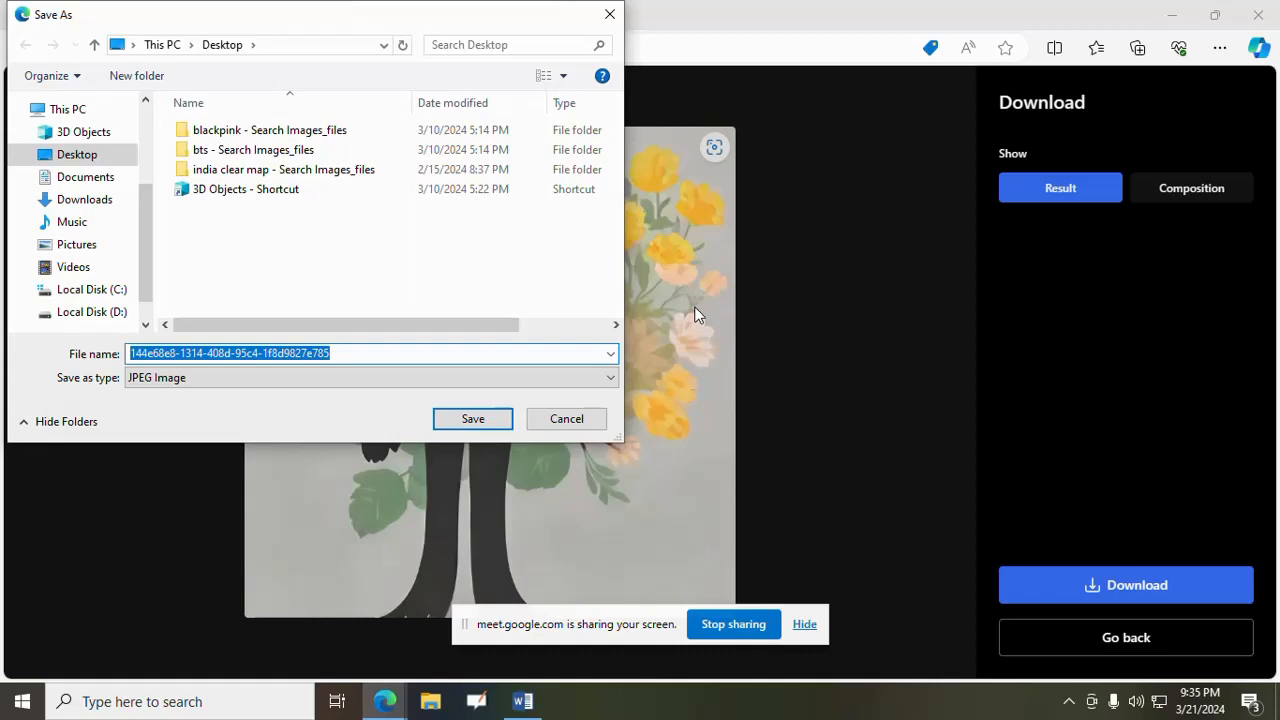
text(a1)
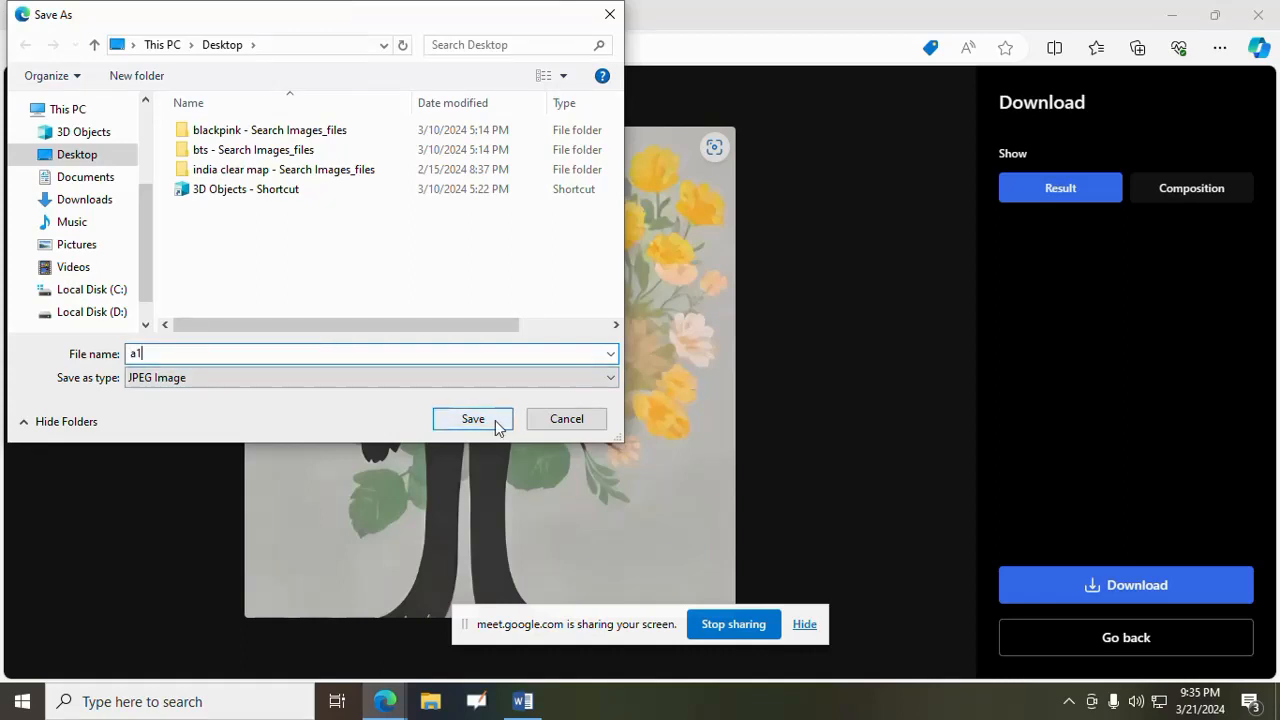
click(90, 177)
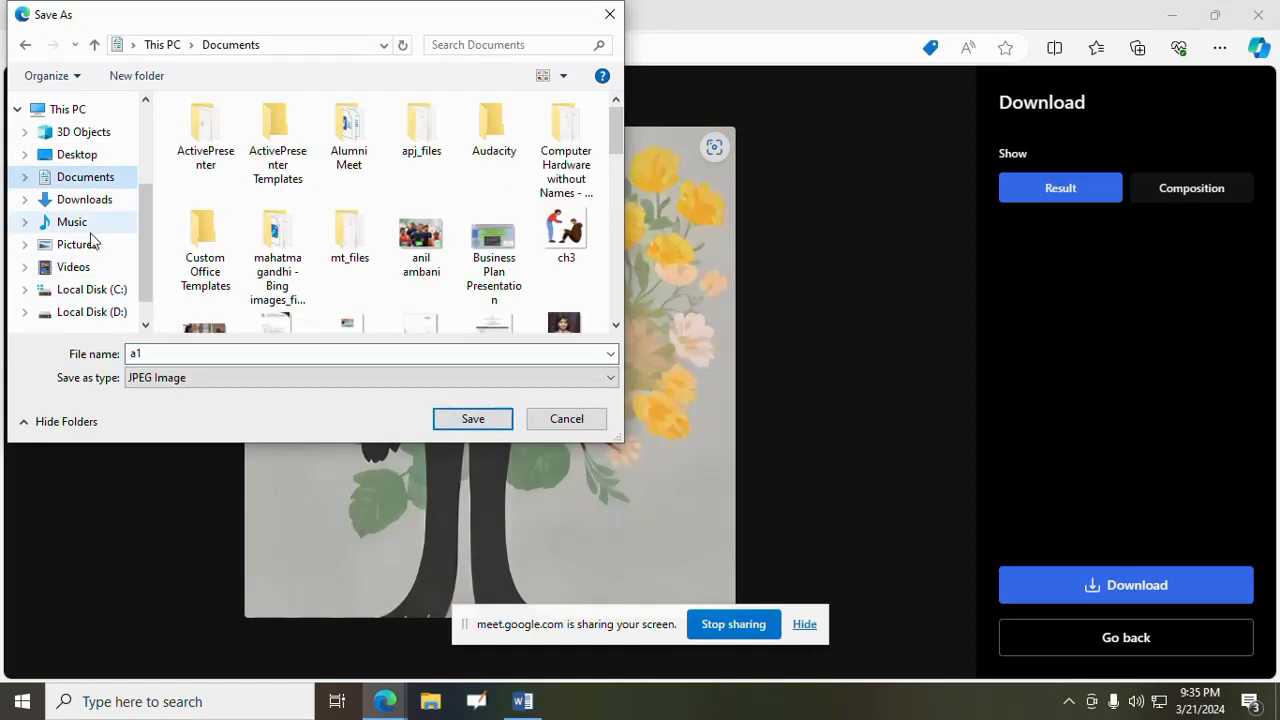
click(100, 246)
click(485, 421)
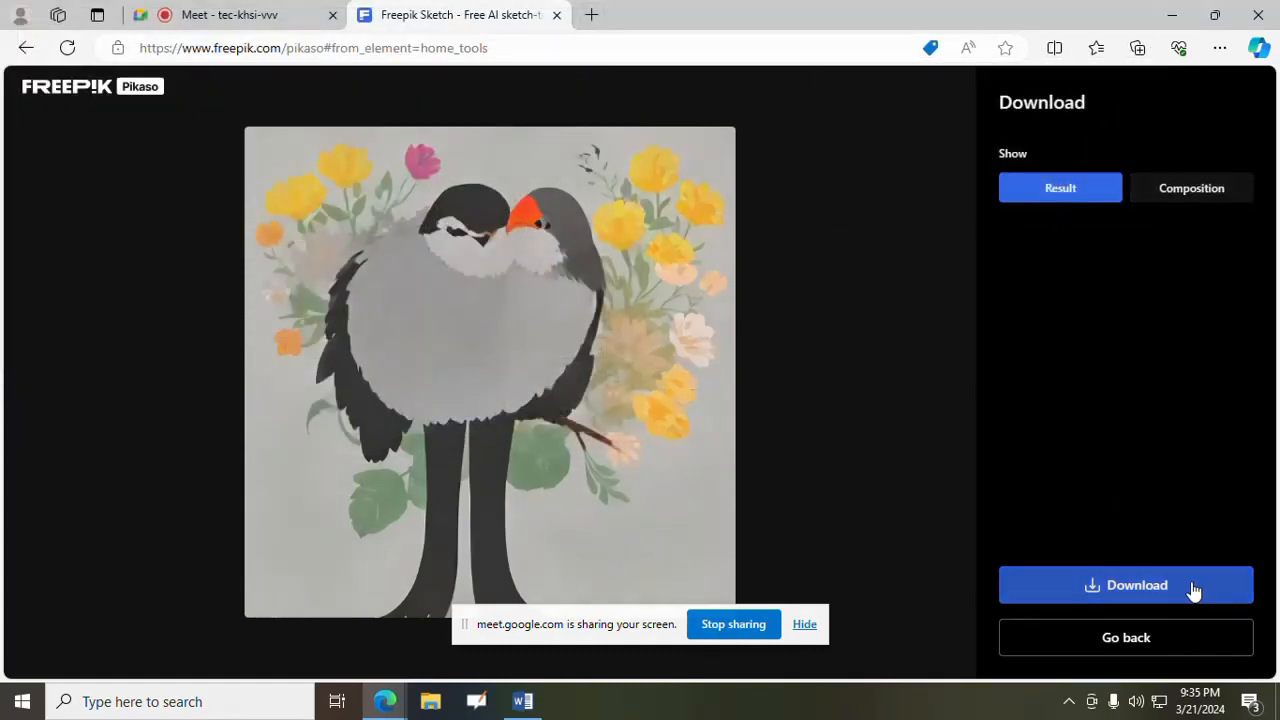
click(1146, 645)
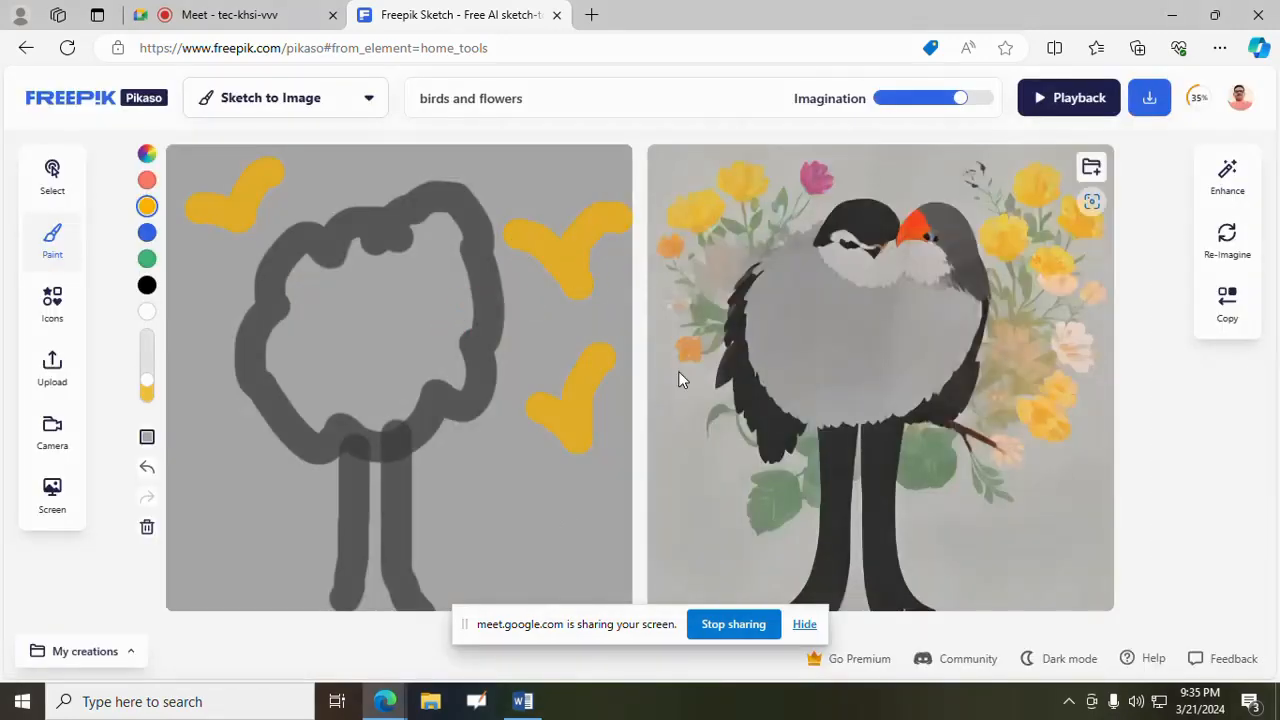
- Clear the sketch canvas and replace the drawing description with "cakes"
click(145, 530)
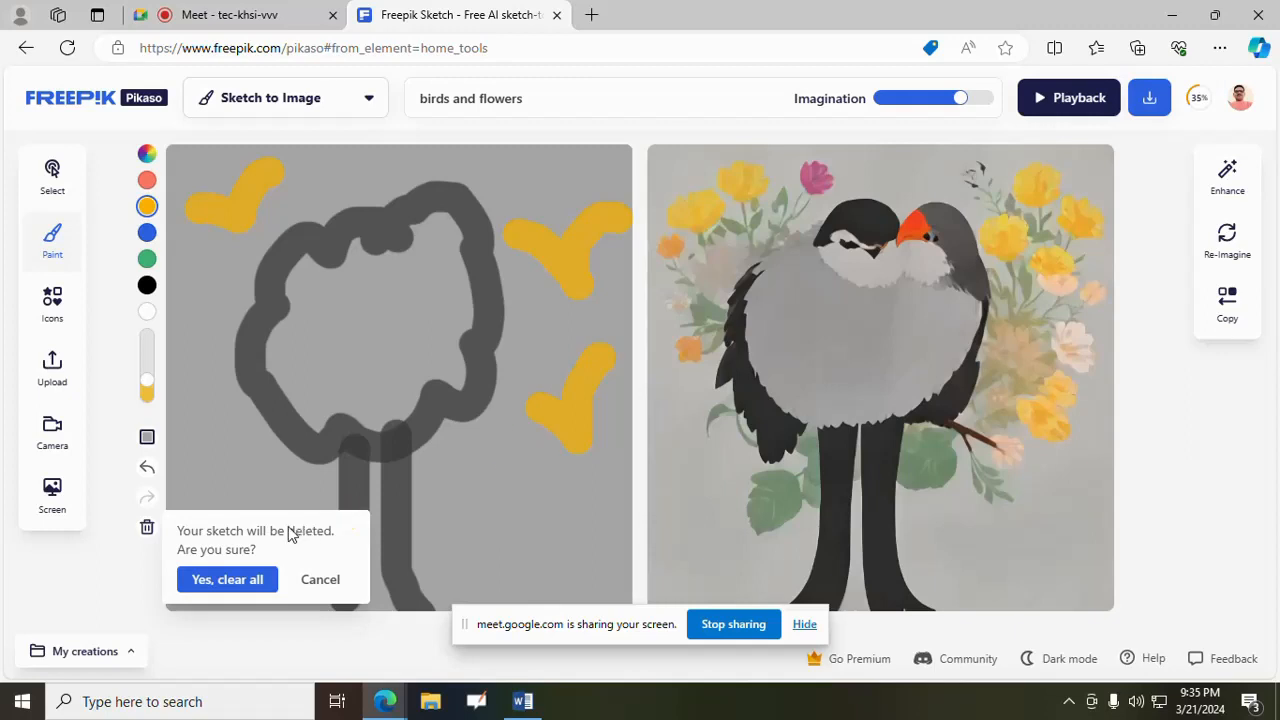
click(227, 579)
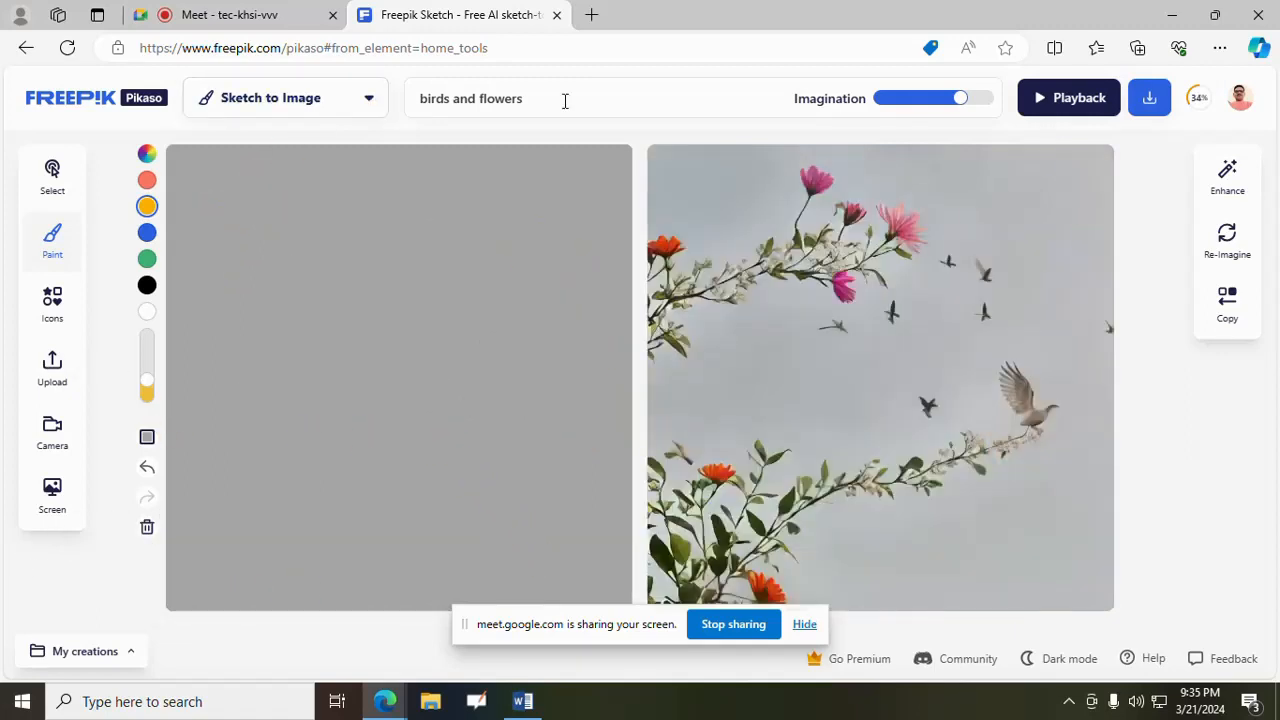
drag(565, 101, 366, 106)
key(BackSpace)
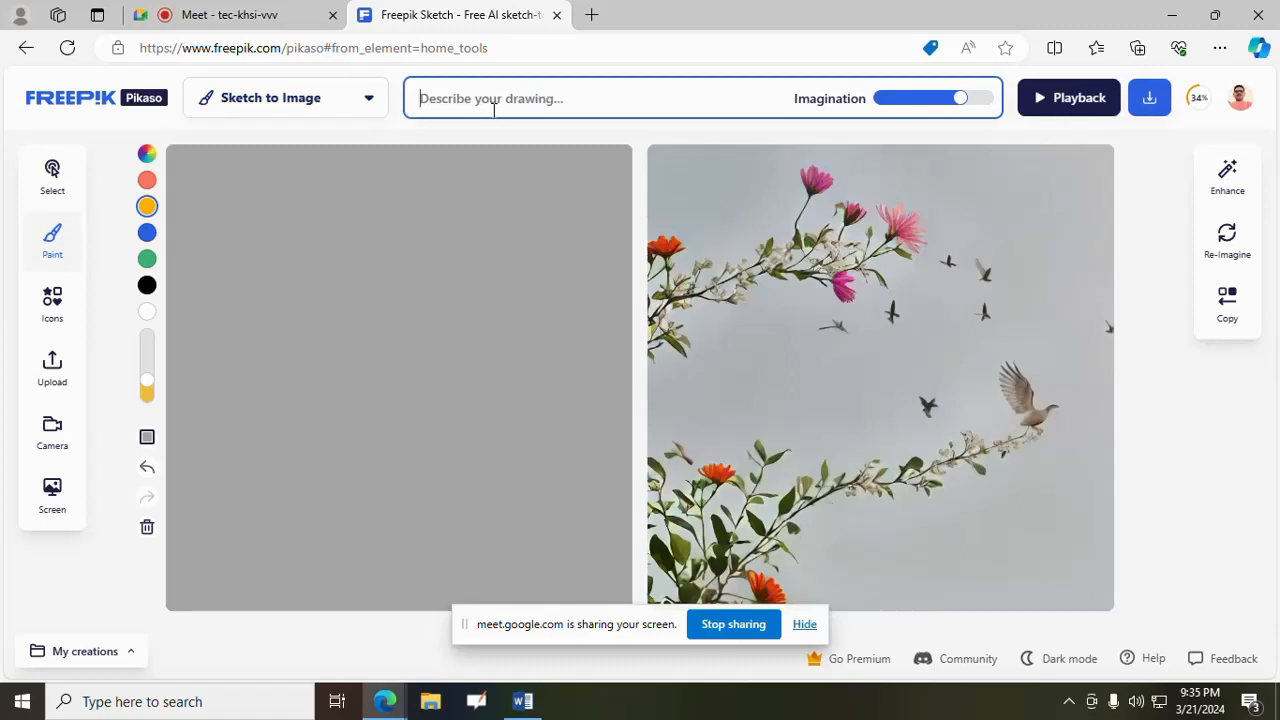
text(cakes)
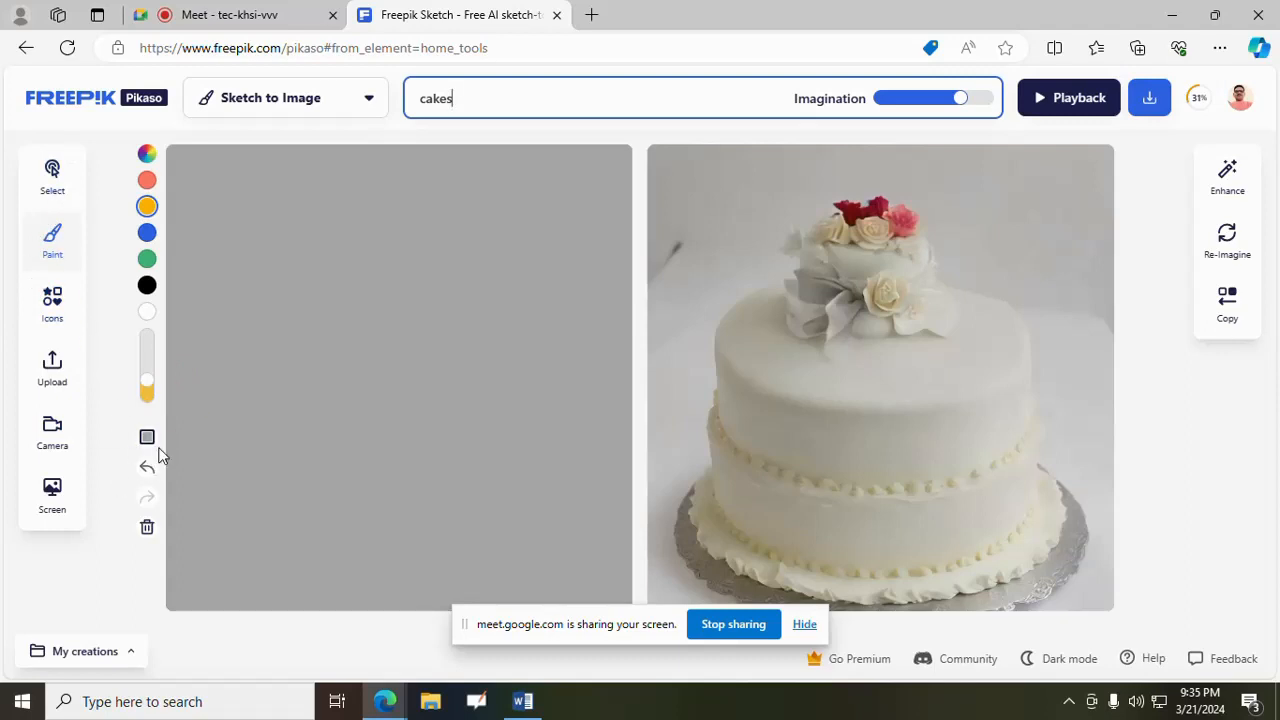
- Paint a three-tier cake outline in yellow, stacking two progressively smaller boxes on a wide rectangular base
click(147, 440)
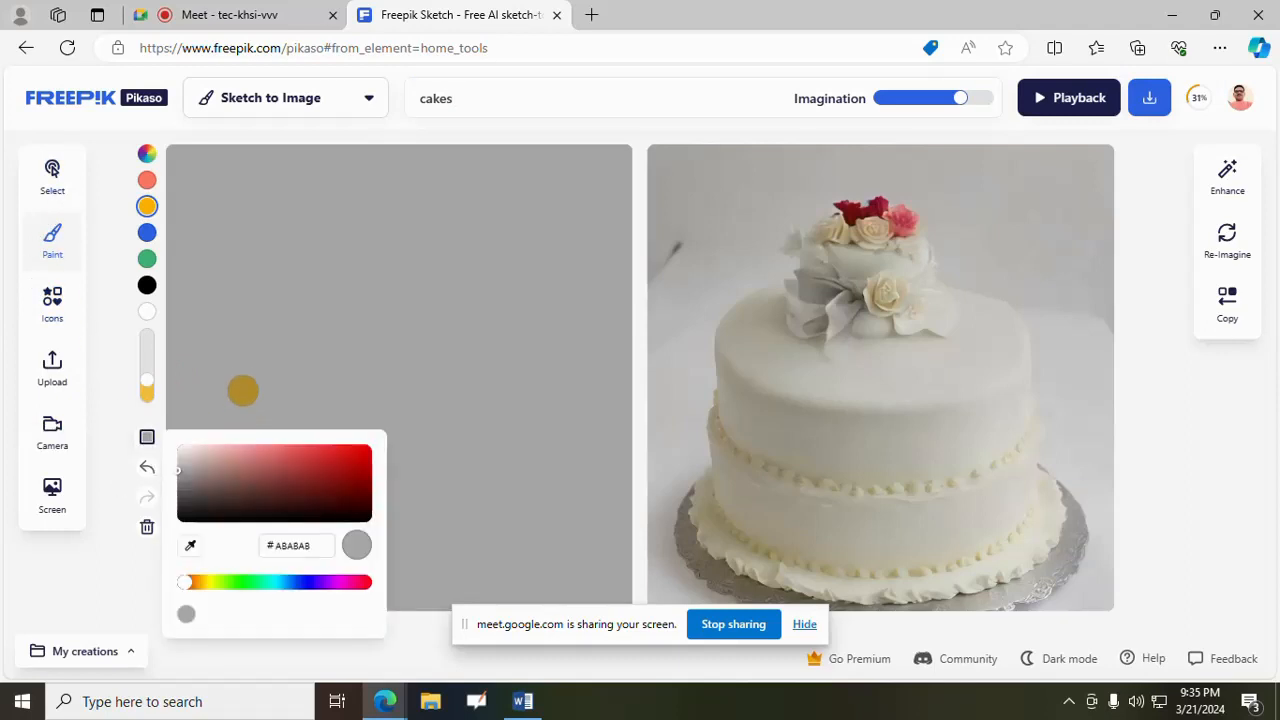
mouse_move(240, 362)
mouse_down()
mouse_move(284, 375)
mouse_move(525, 373)
mouse_up()
click(621, 426)
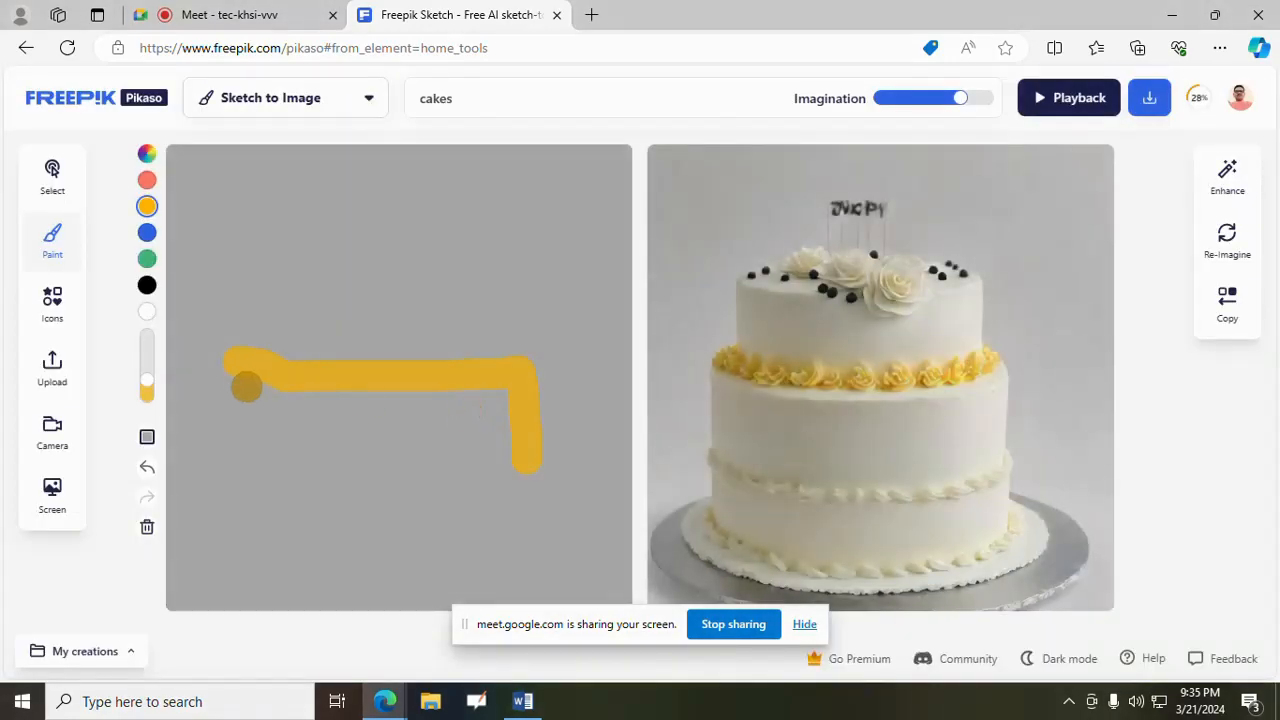
mouse_move(246, 386)
mouse_down()
mouse_move(254, 471)
mouse_move(426, 500)
mouse_move(523, 486)
mouse_move(525, 468)
mouse_up()
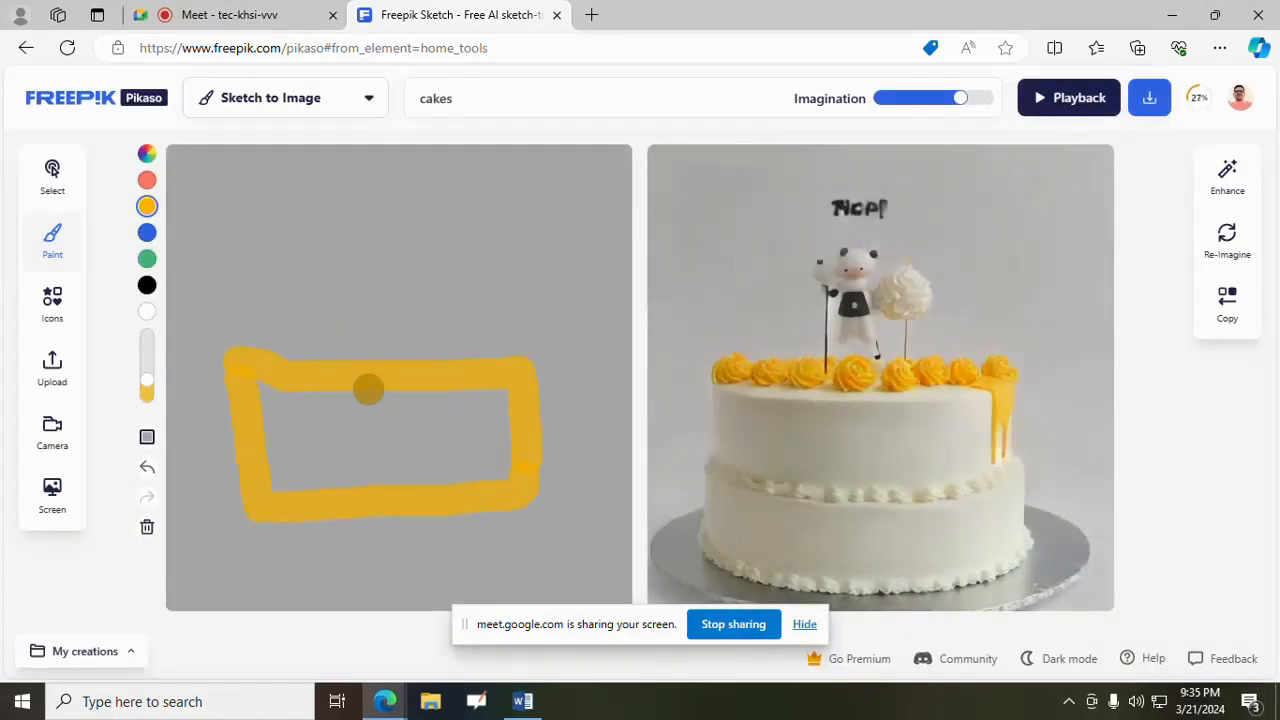
mouse_move(335, 368)
mouse_down()
mouse_move(329, 337)
mouse_move(450, 282)
mouse_move(454, 356)
mouse_up()
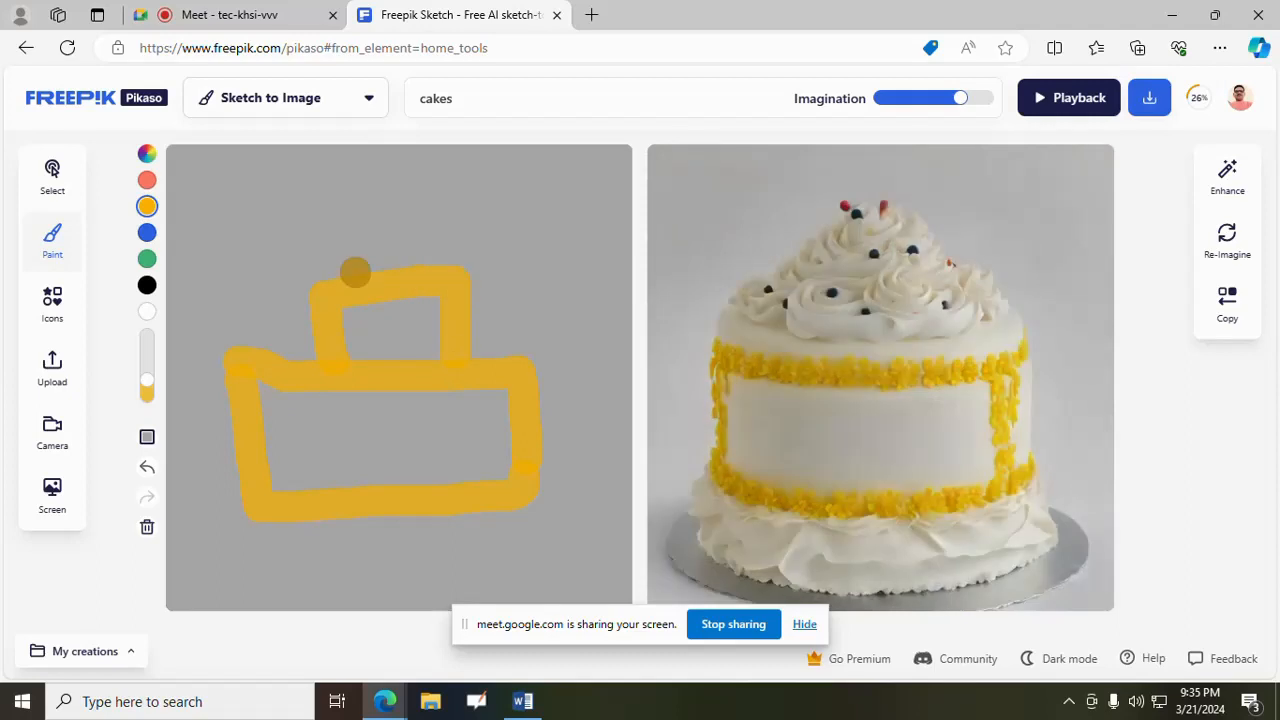
mouse_move(363, 200)
mouse_down()
mouse_move(357, 252)
mouse_move(369, 206)
mouse_move(417, 203)
mouse_move(421, 261)
mouse_move(380, 274)
mouse_move(366, 263)
mouse_up()
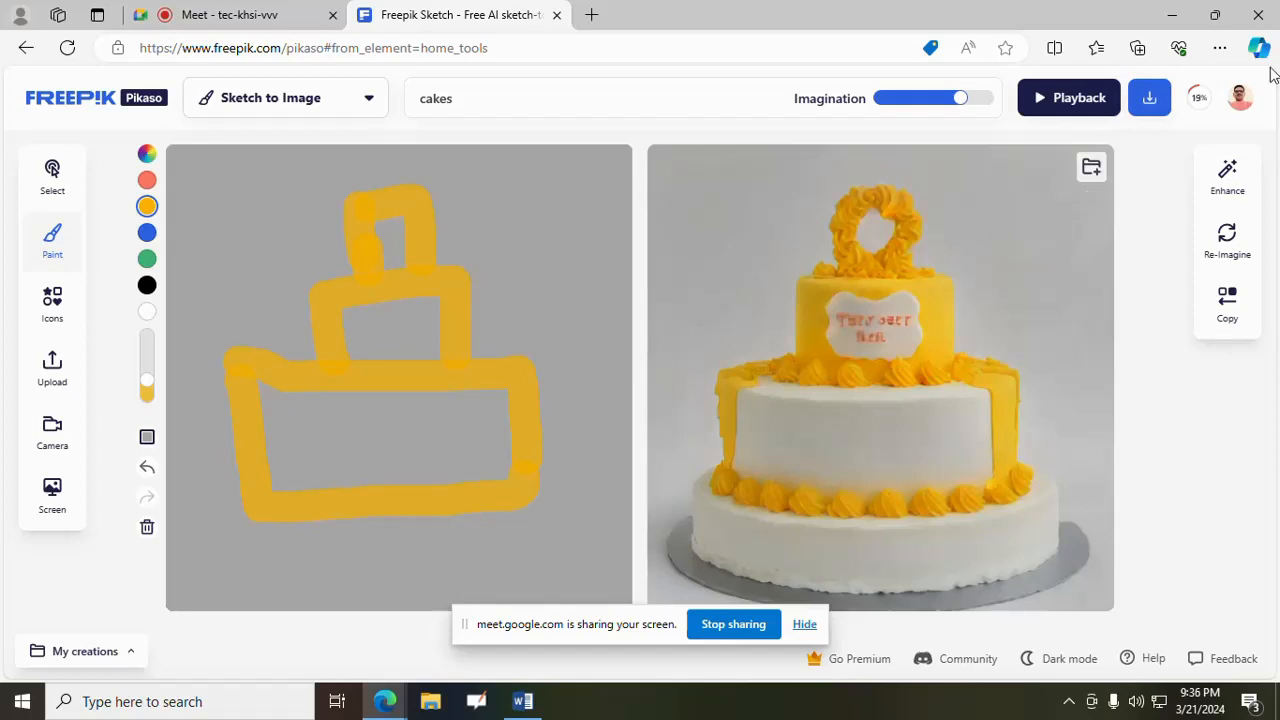
- Download the generated cake image result
click(1148, 98)
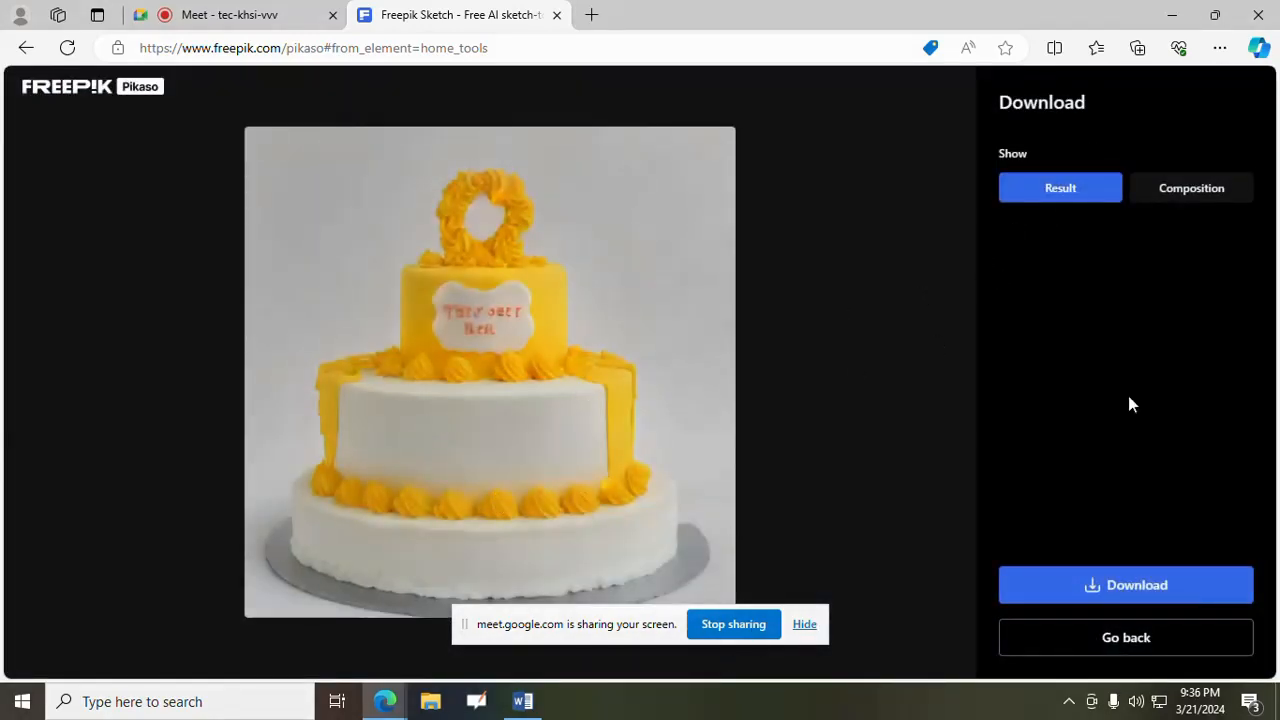
click(1106, 590)
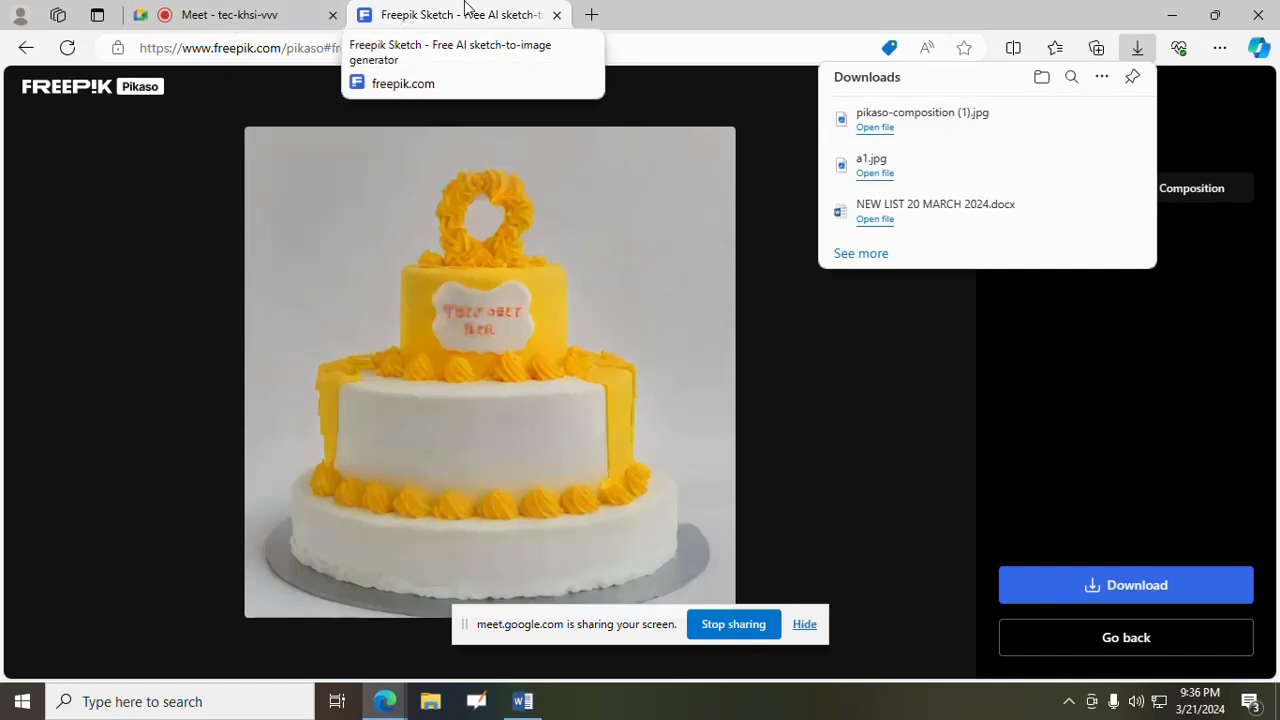
- Check the Google Meet call, return to the Freepik Sketch tab and dismiss the presenting notification
click(257, 14)
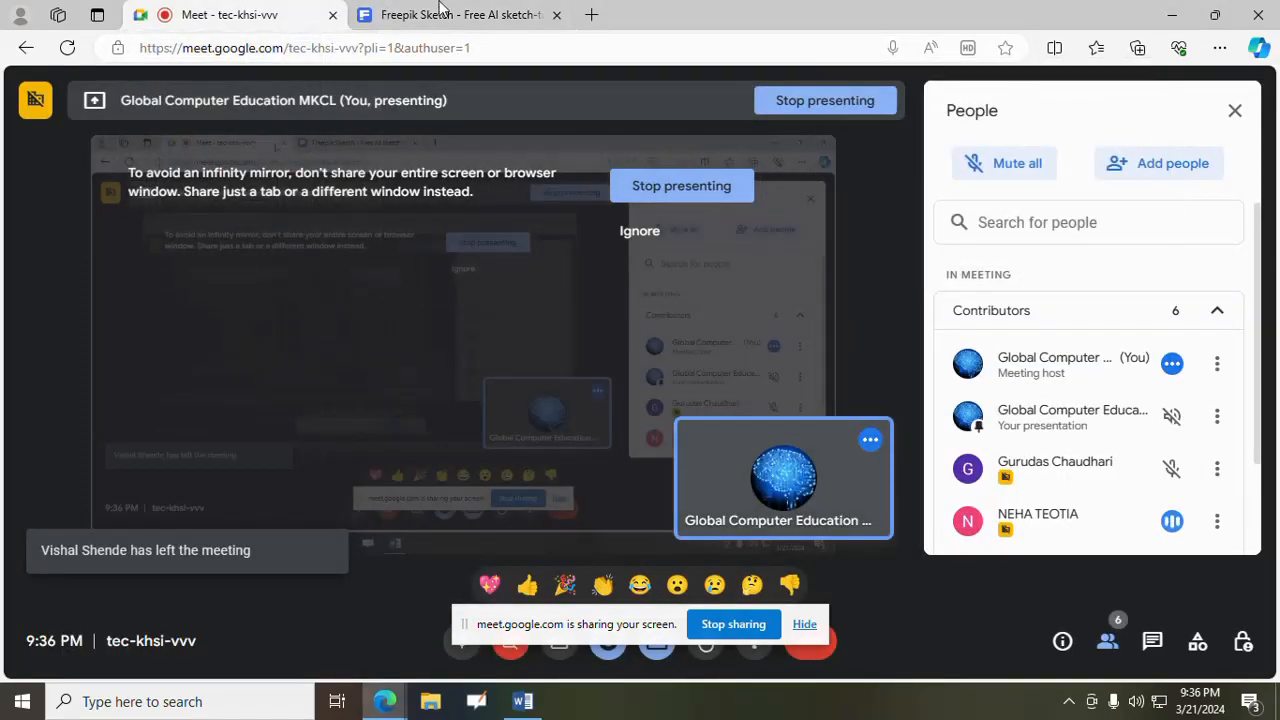
click(476, 8)
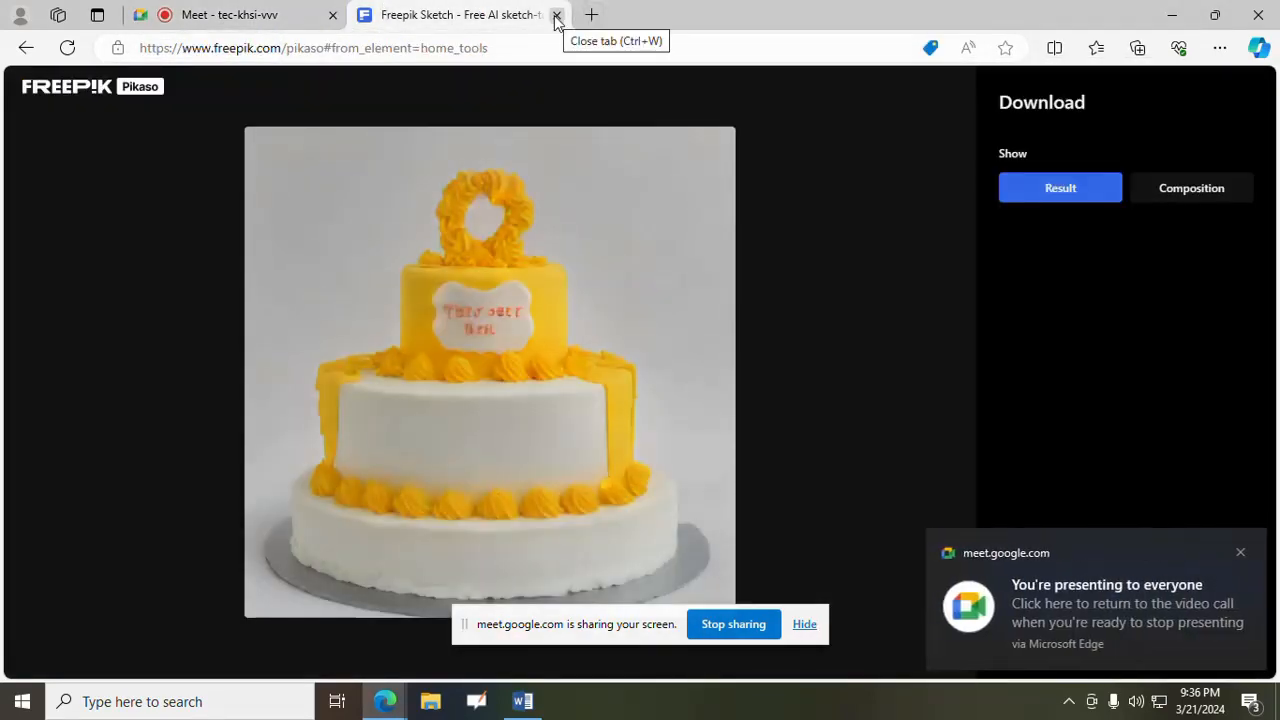
click(1239, 552)
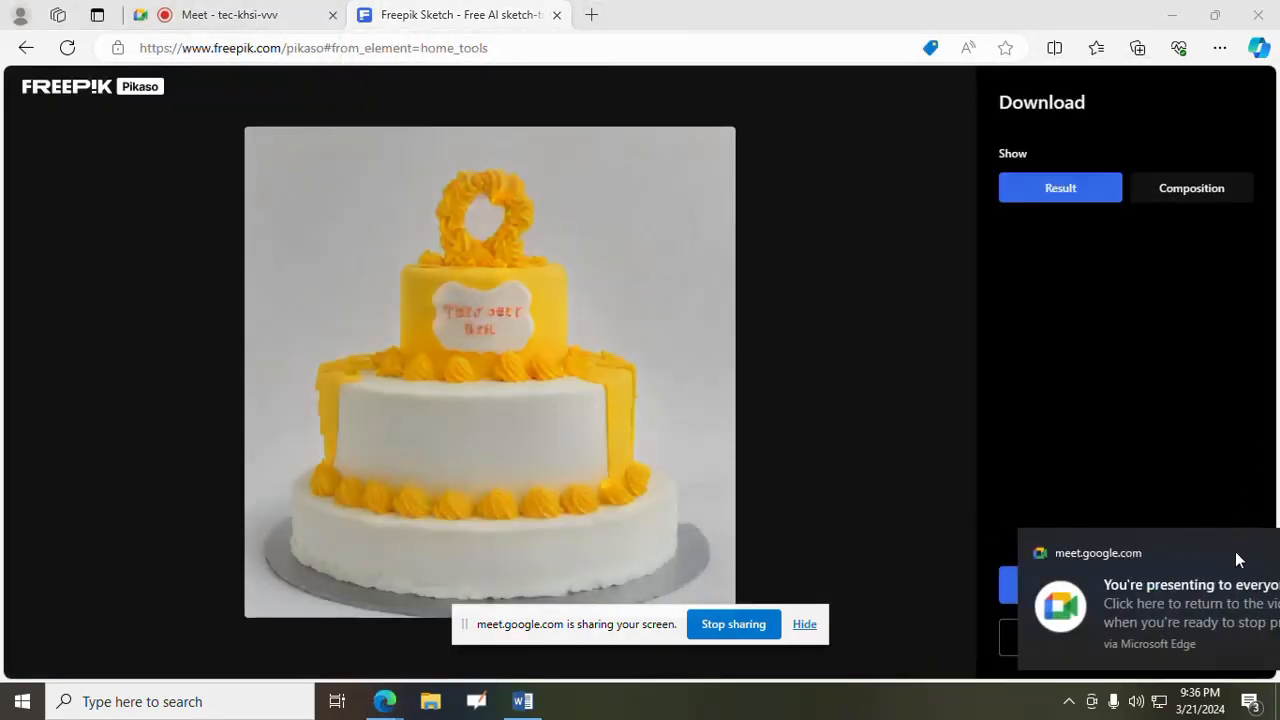
- Open ChatGPT at chat.openai.com in a new browser tab and hide the screen-sharing bar
click(591, 15)
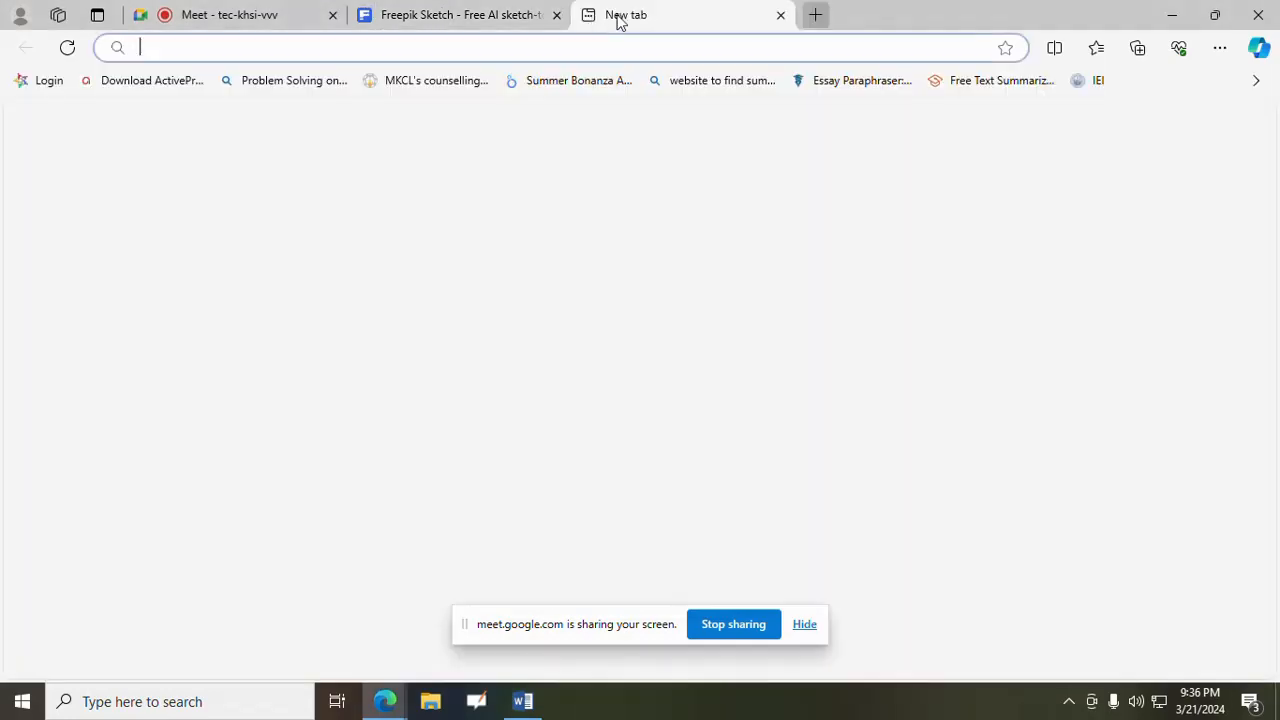
text(chat)
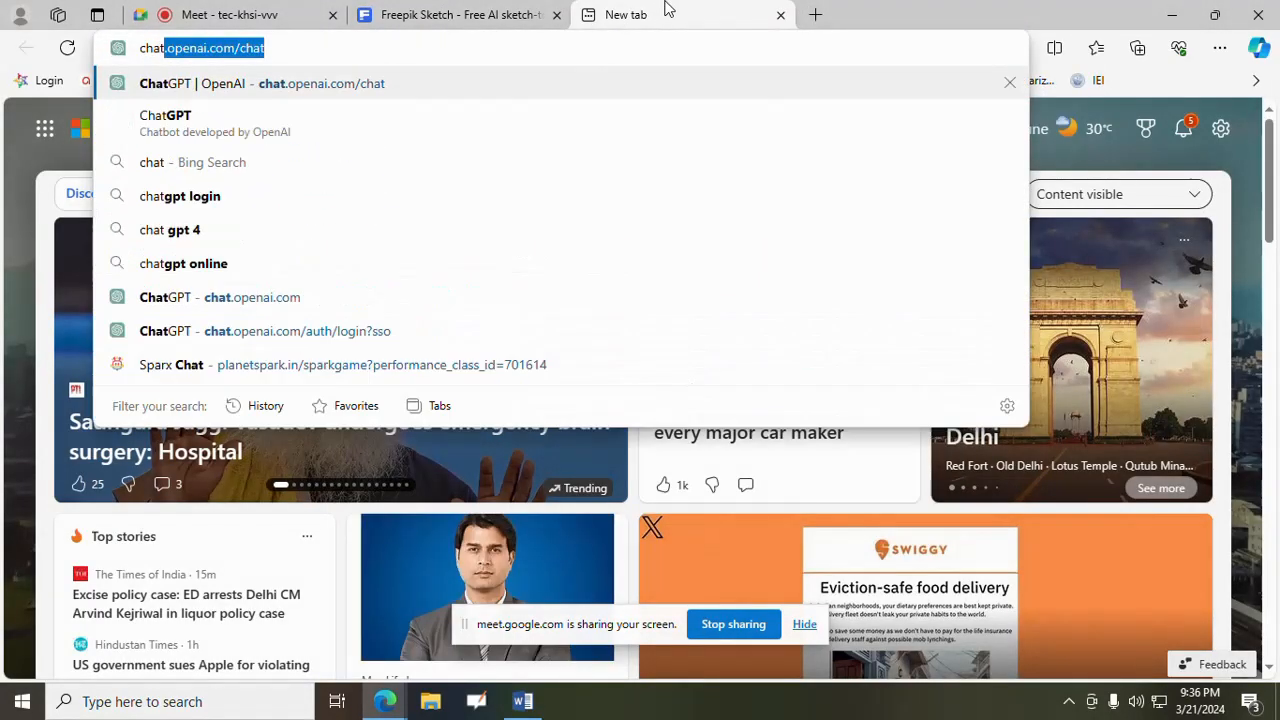
key(Return)
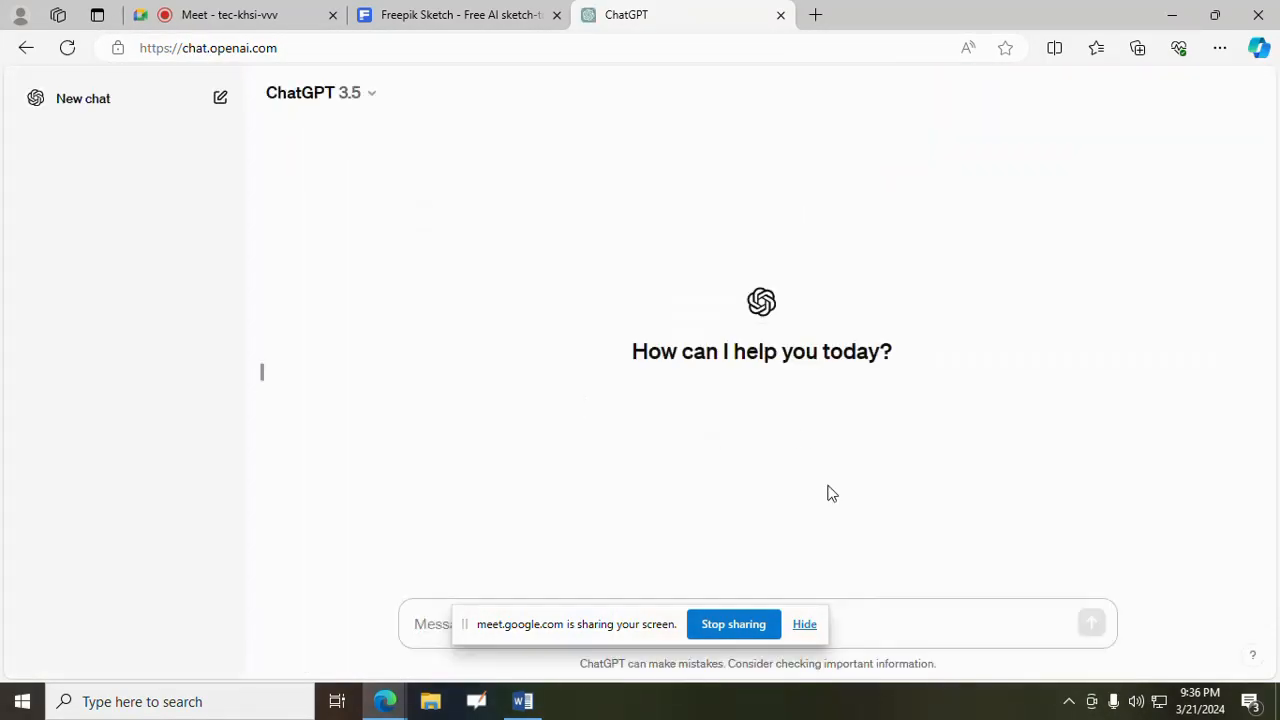
click(804, 626)
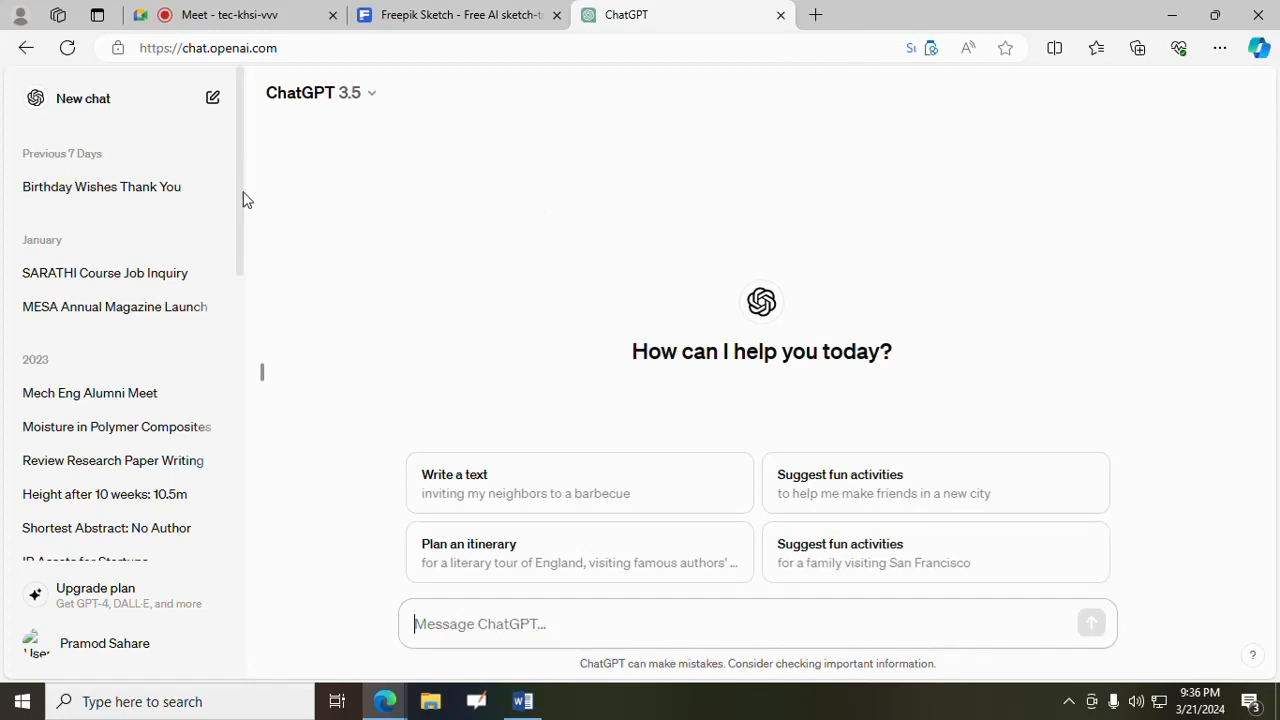
- Look through the list of earlier chats in the ChatGPT history
scroll(57, 440, down, 1)
scroll(57, 440, down, 6)
scroll(51, 443, up, 6)
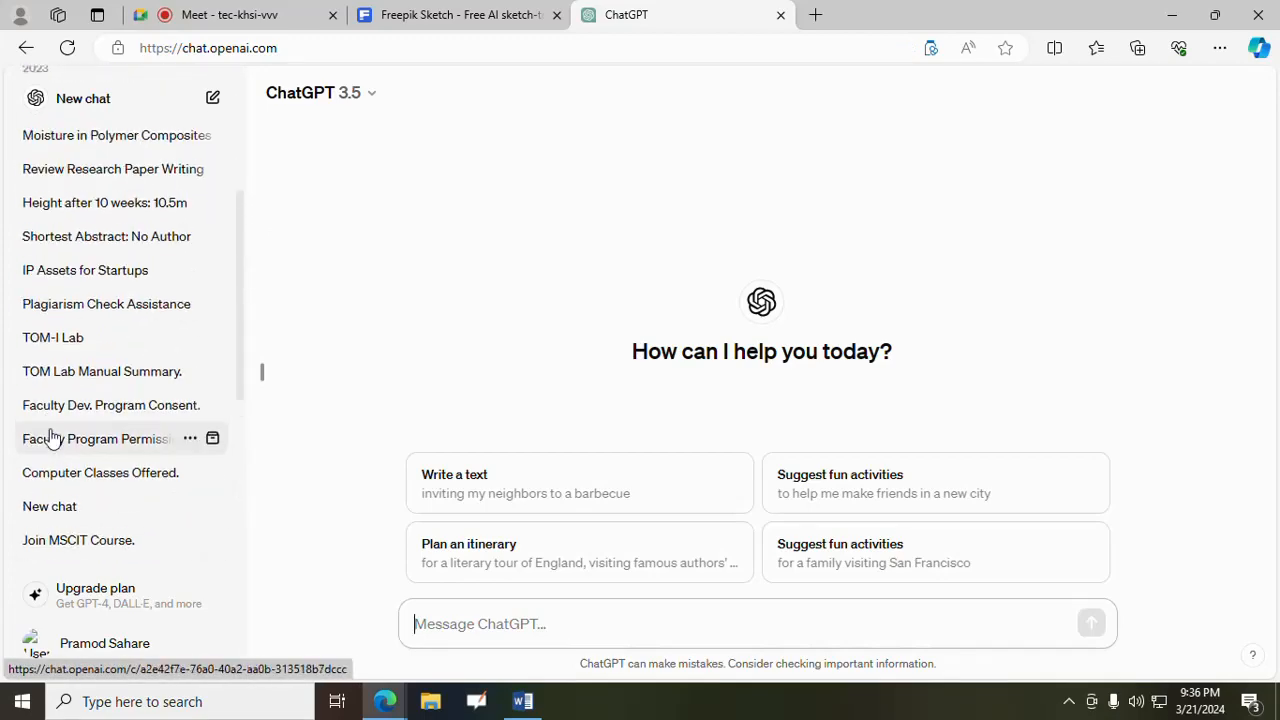
scroll(52, 432, up, 1)
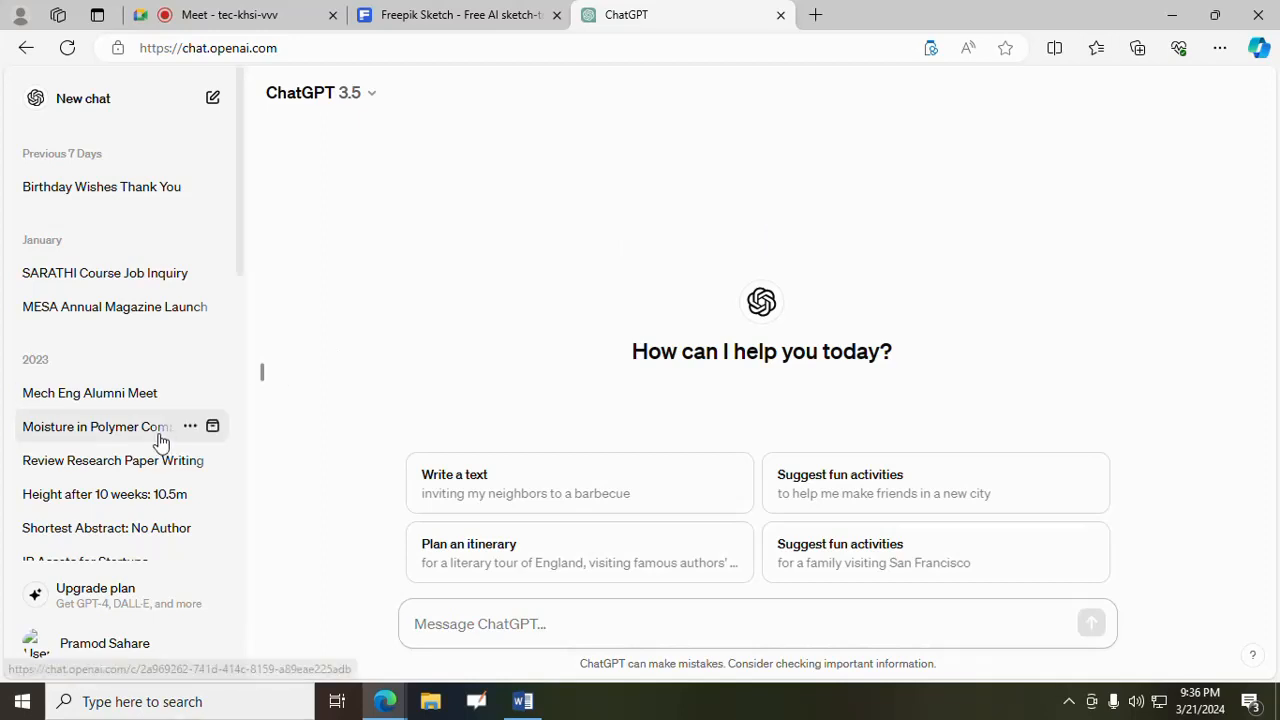
scroll(170, 440, down, 2)
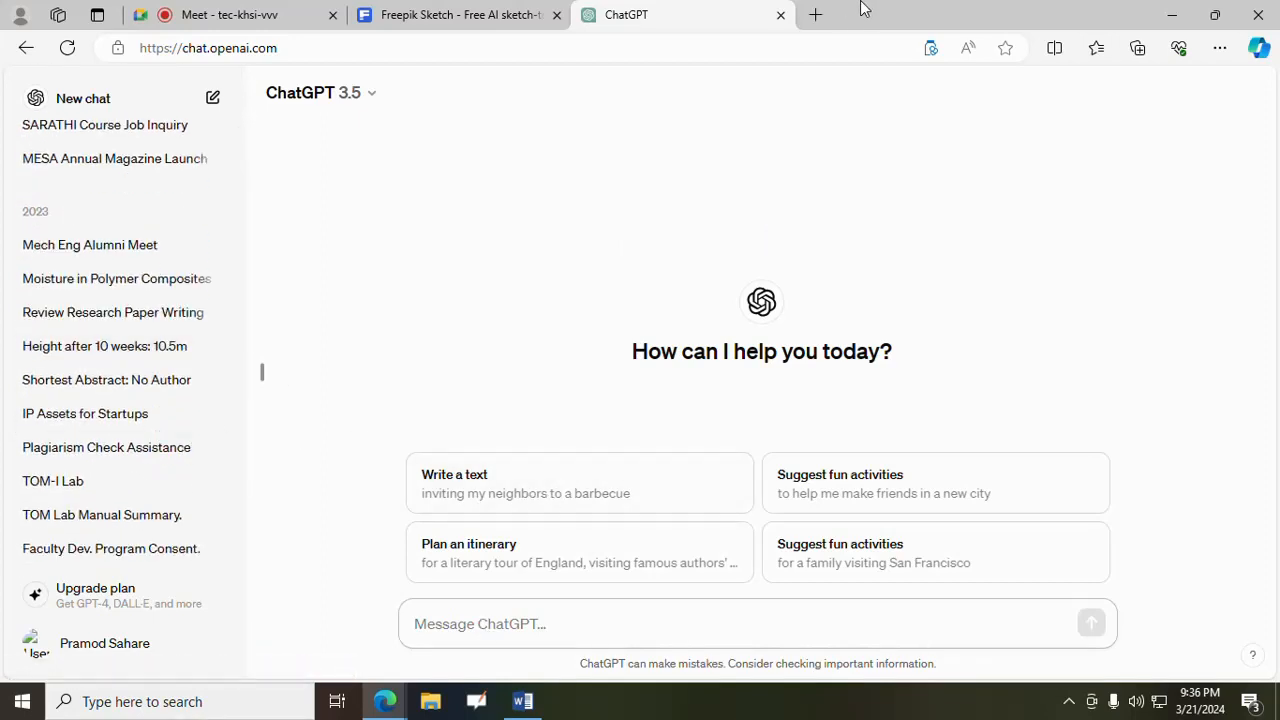
- Send ChatGPT the prompt "vote of thanks in college annual meet" and look over the generated speech
text(vote o)
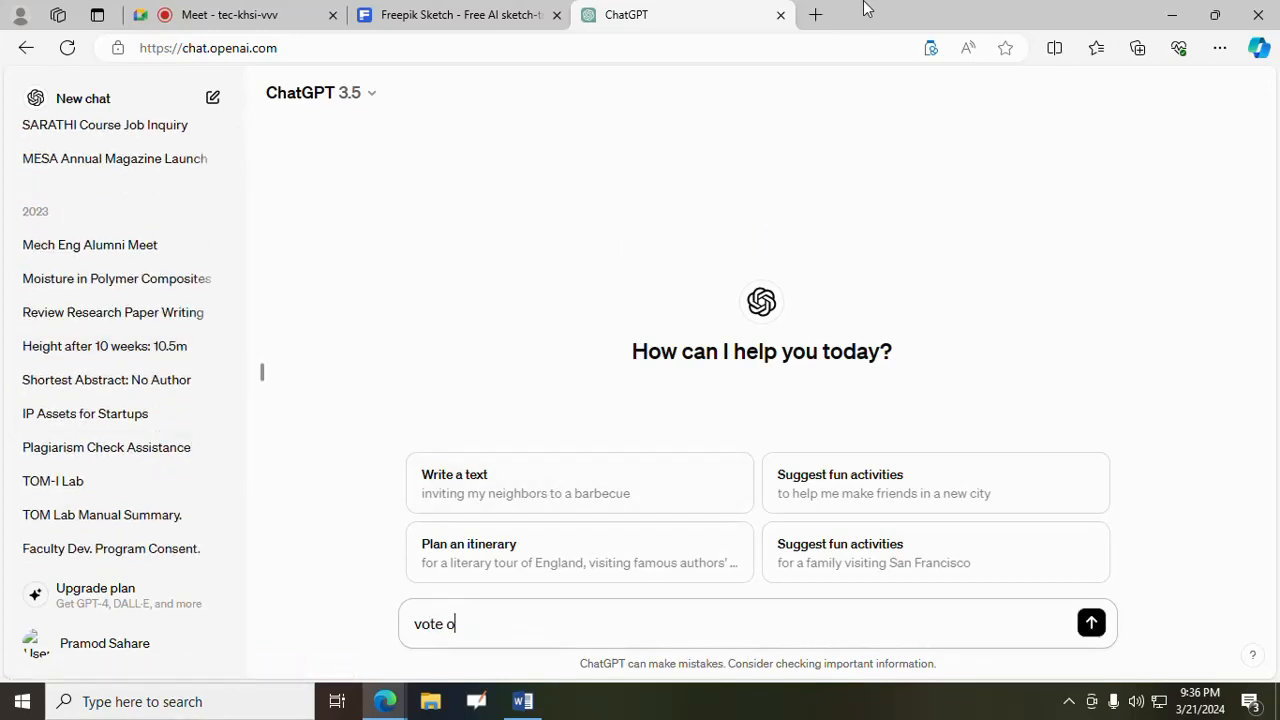
text(f thanks in college)
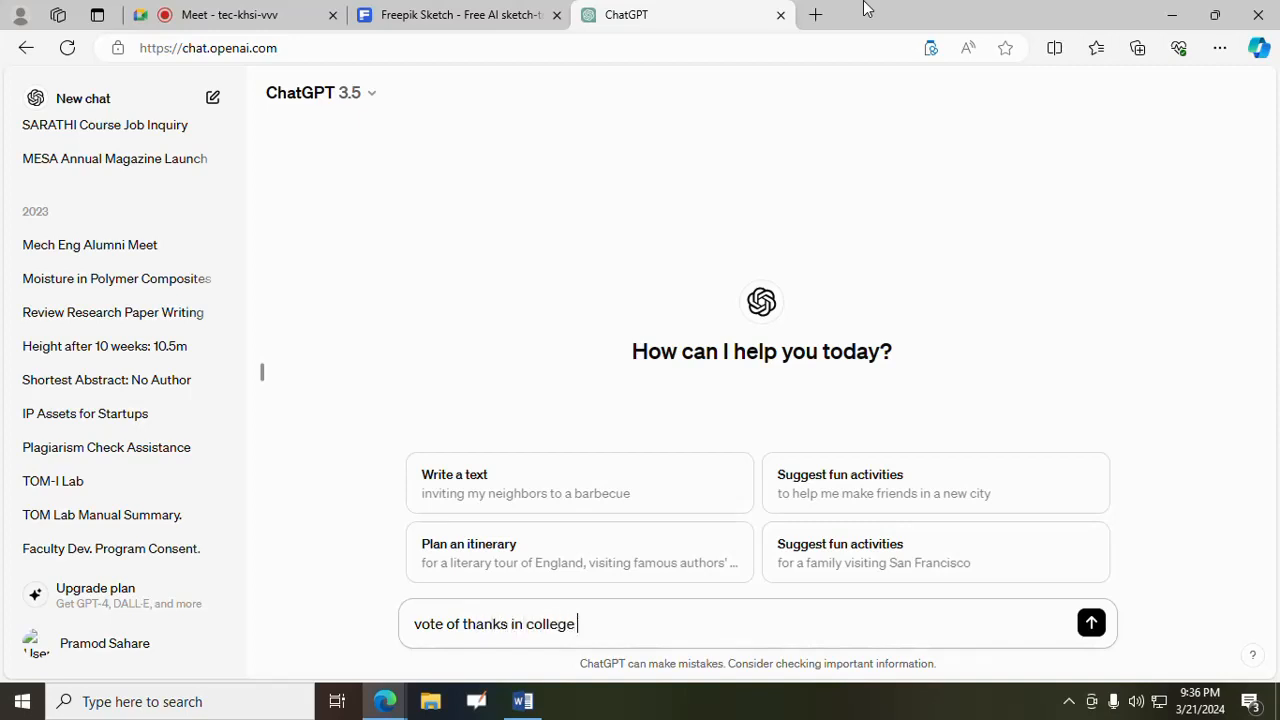
text(annual mee)
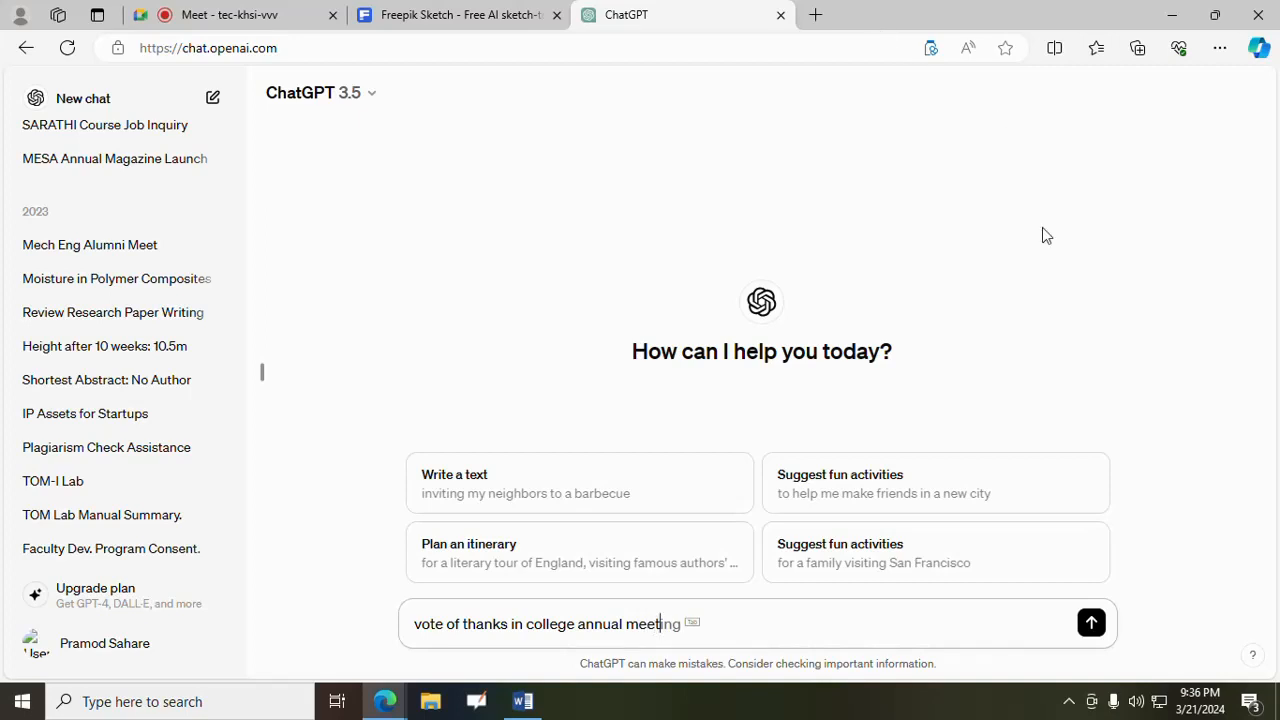
text(t)
click(1090, 625)
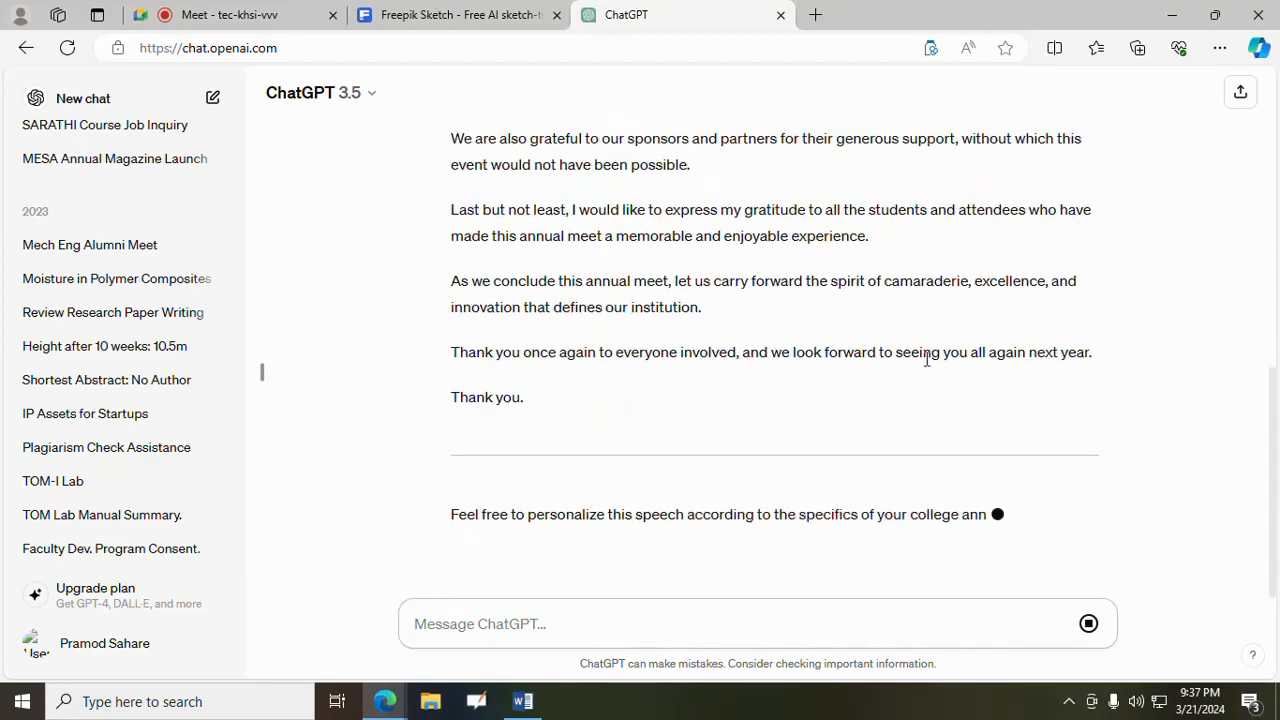
scroll(880, 365, up, 15)
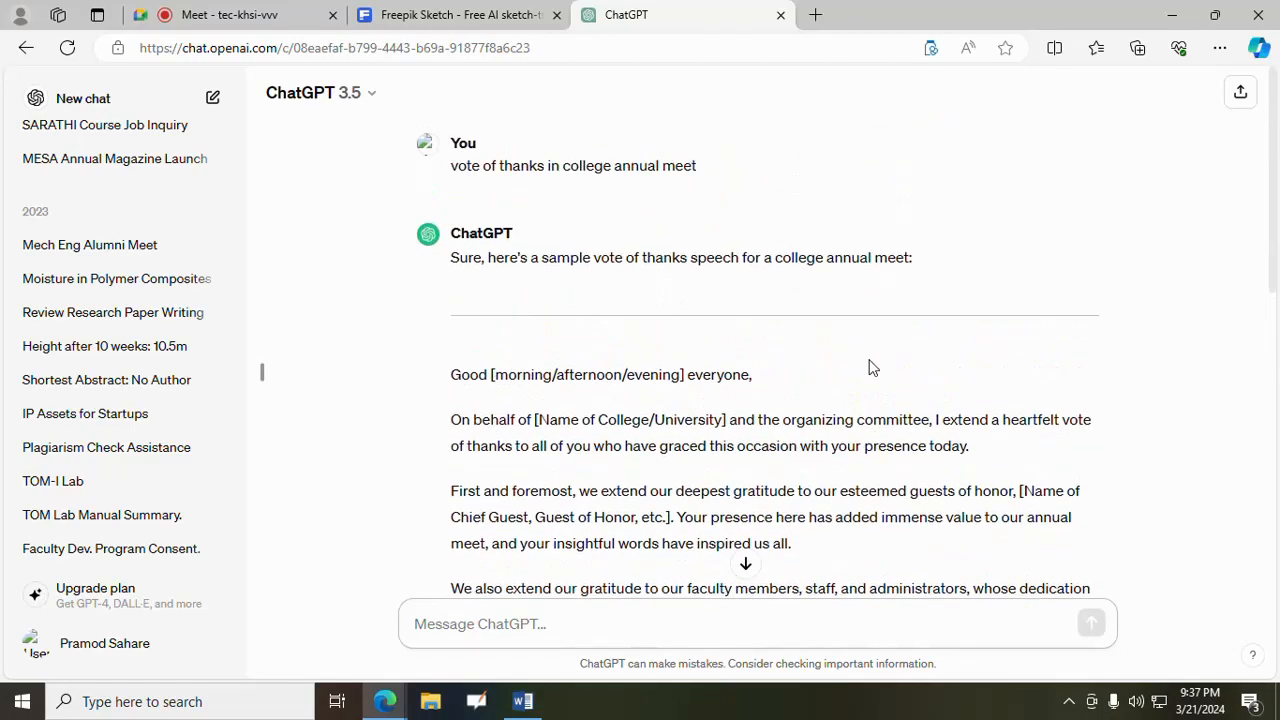
scroll(870, 368, down, 2)
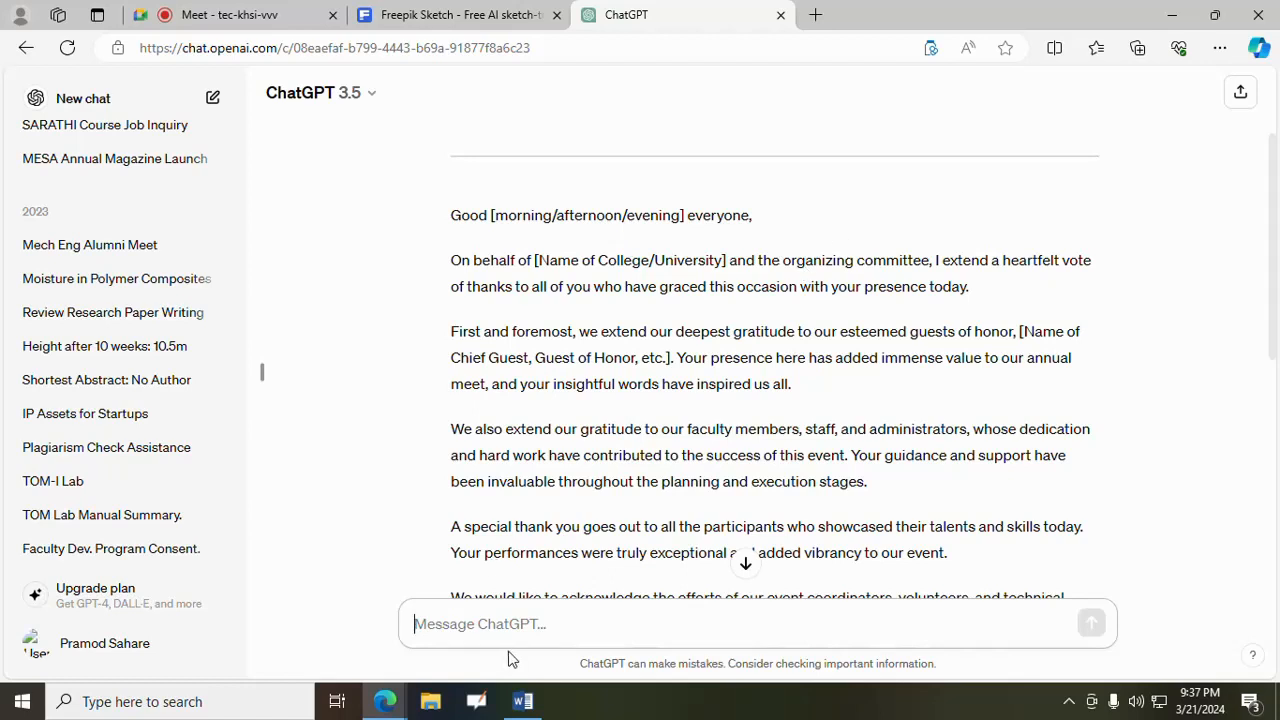
- Send the prompt "Resignation letter from office for the post of clerk" and look over the generated letter
text(Resignation letter from office)
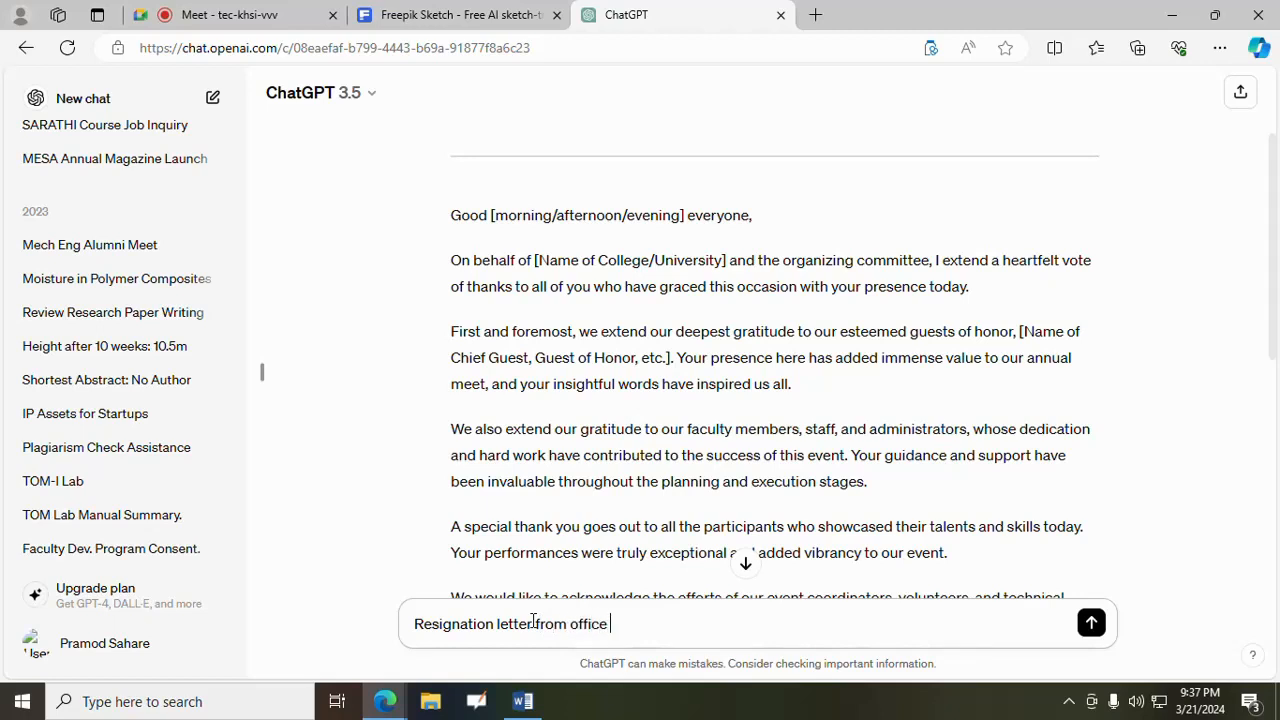
text(post of clerk)
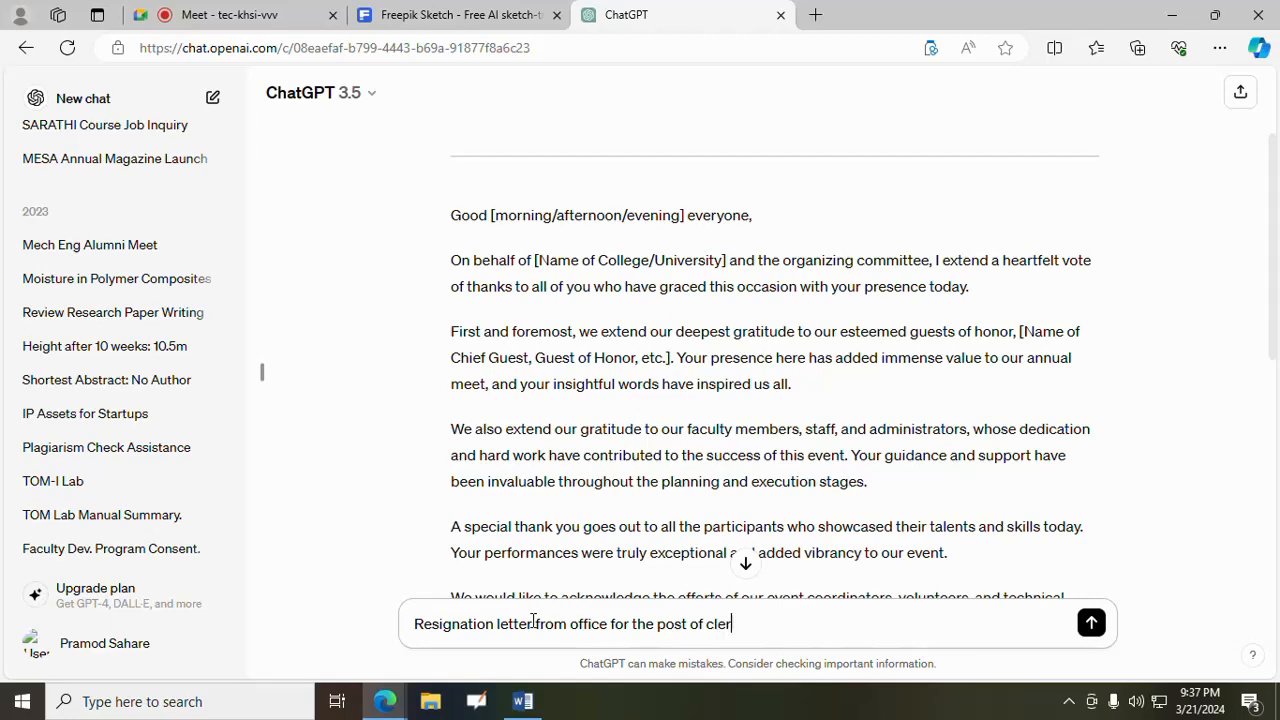
click(1091, 623)
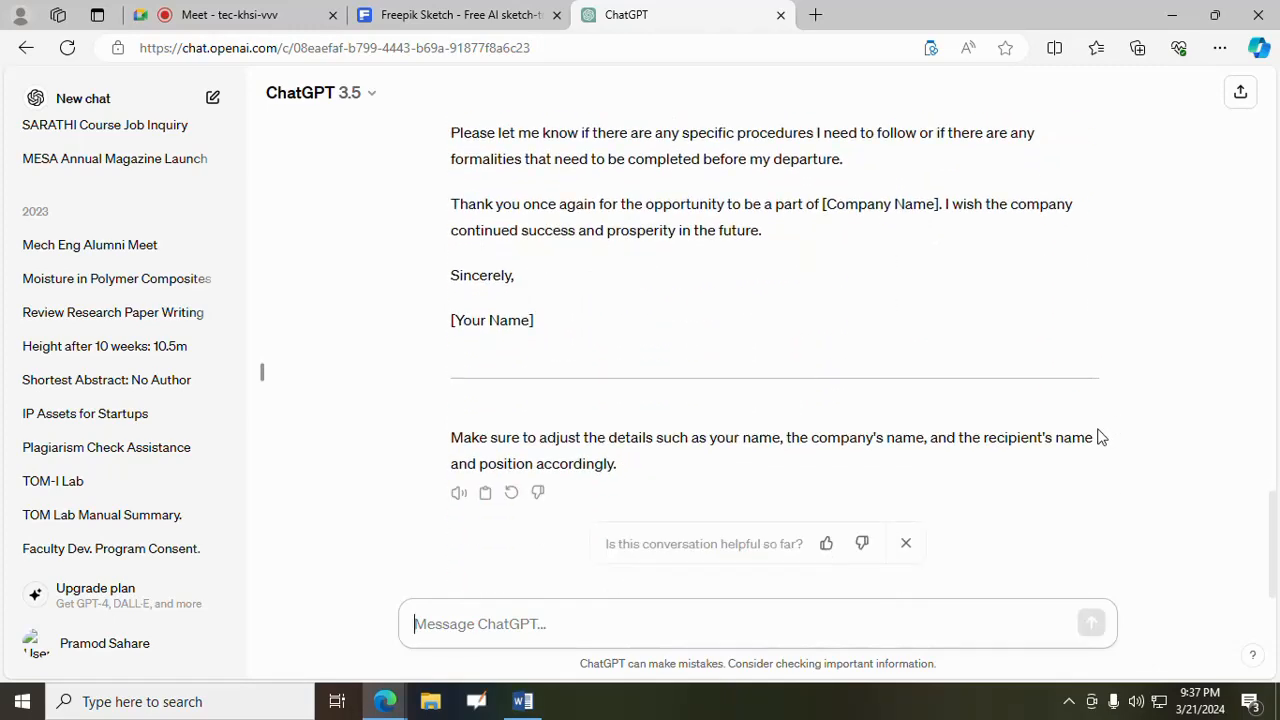
scroll(1100, 434, up, 10)
scroll(1070, 444, up, 1)
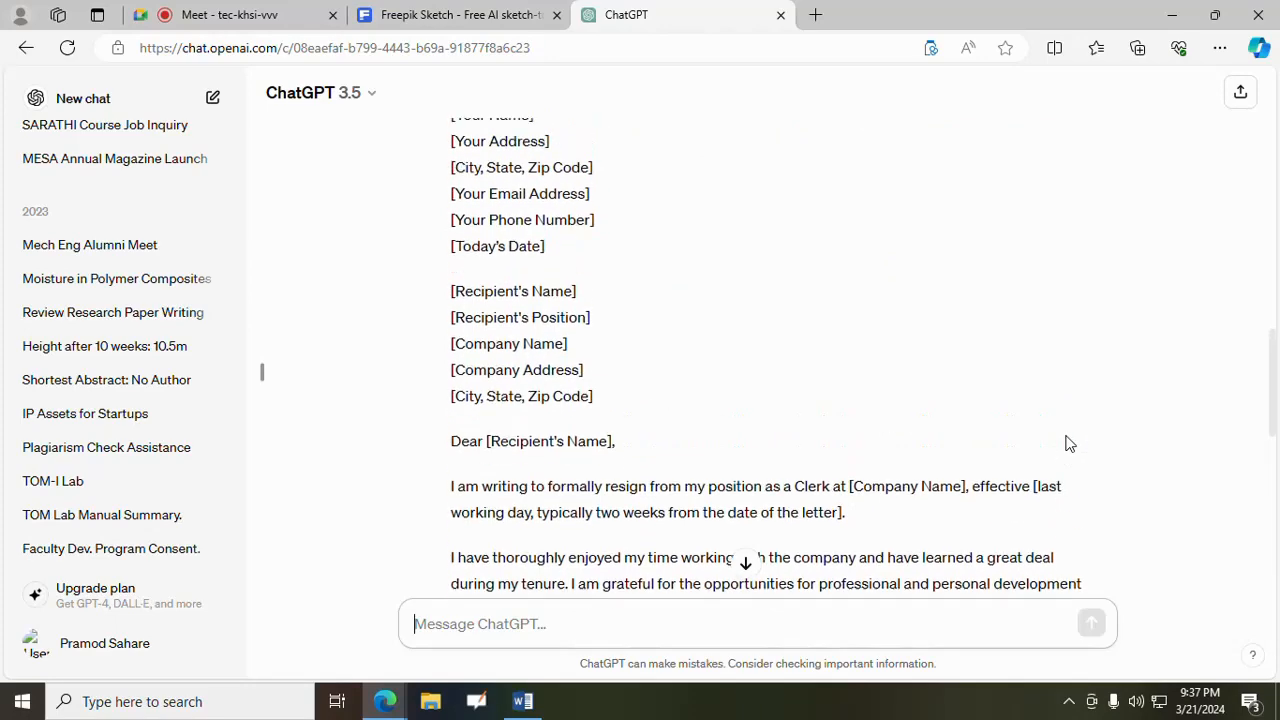
scroll(1066, 440, down, 2)
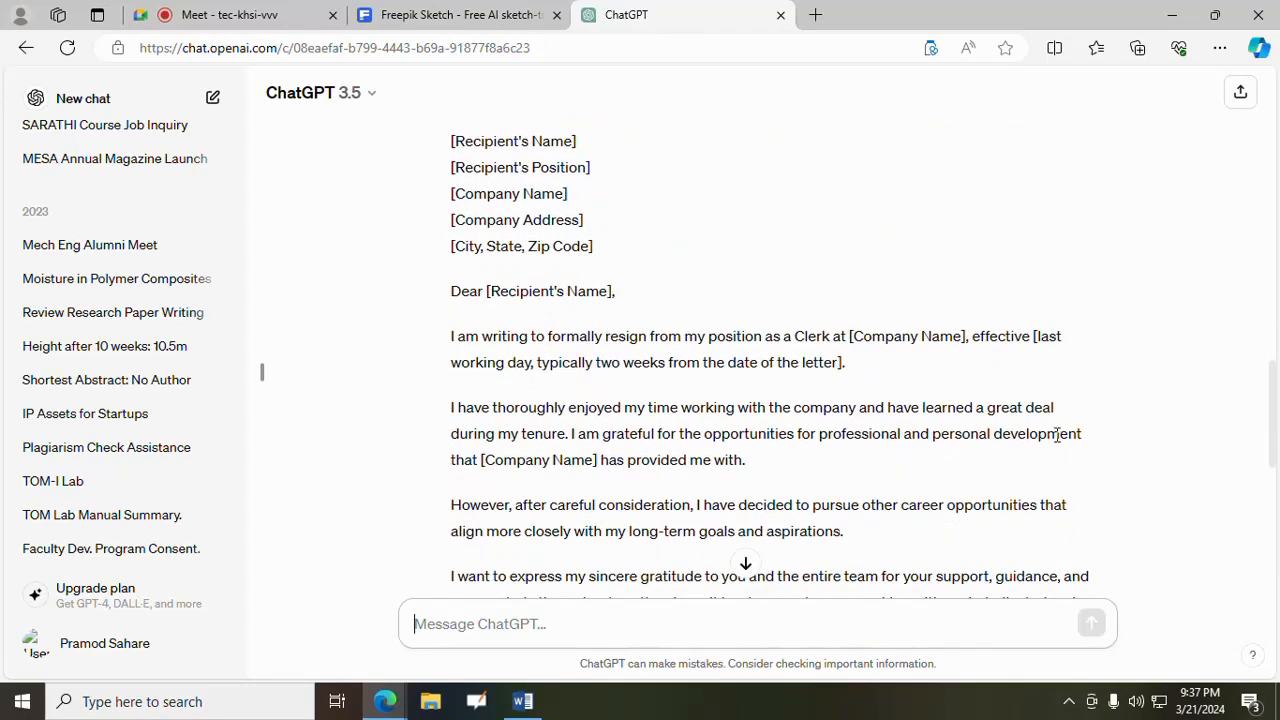
scroll(1057, 436, down, 2)
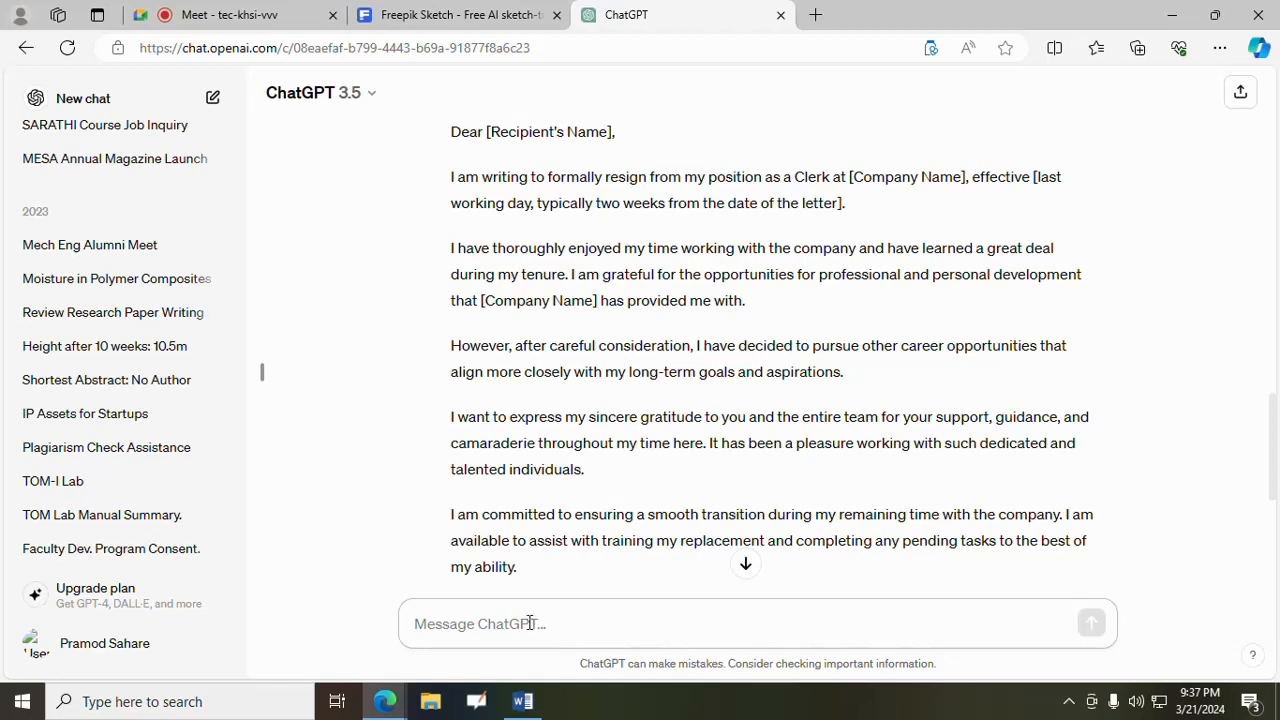
- Ask ChatGPT "What is Generative AI?" and read through the explanation and listed applications
text(Generative AI)
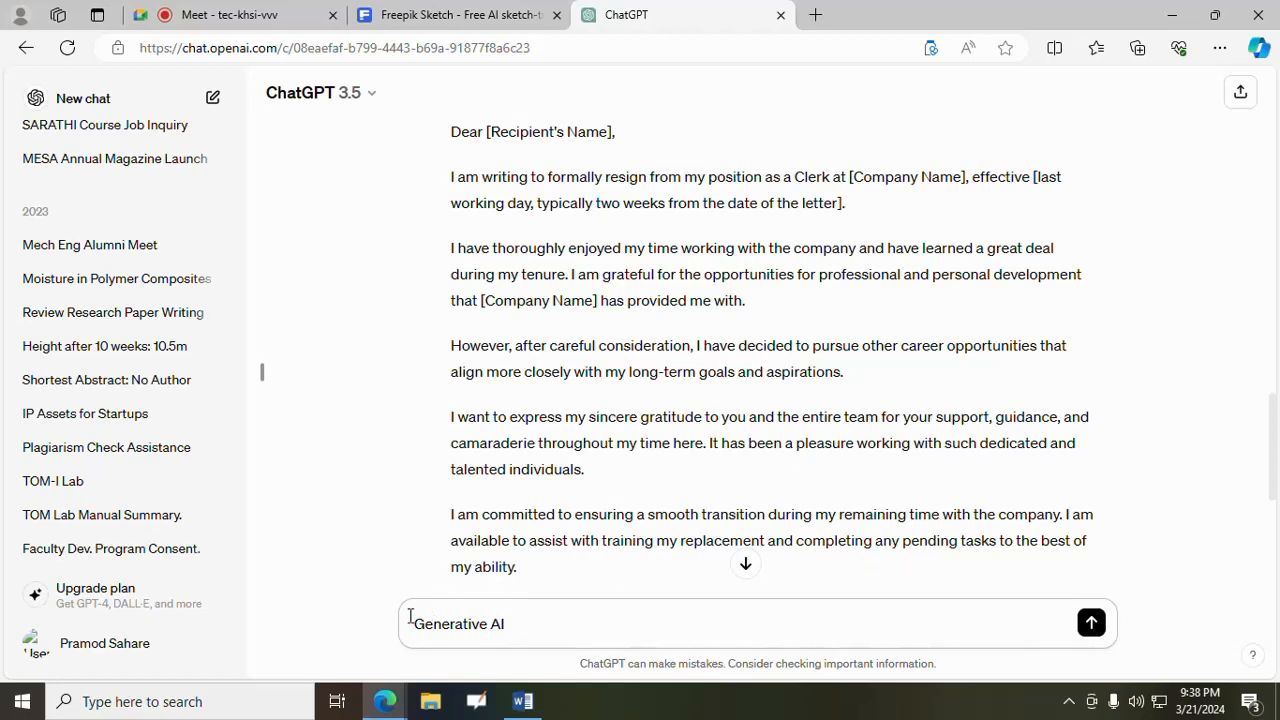
text(What is)
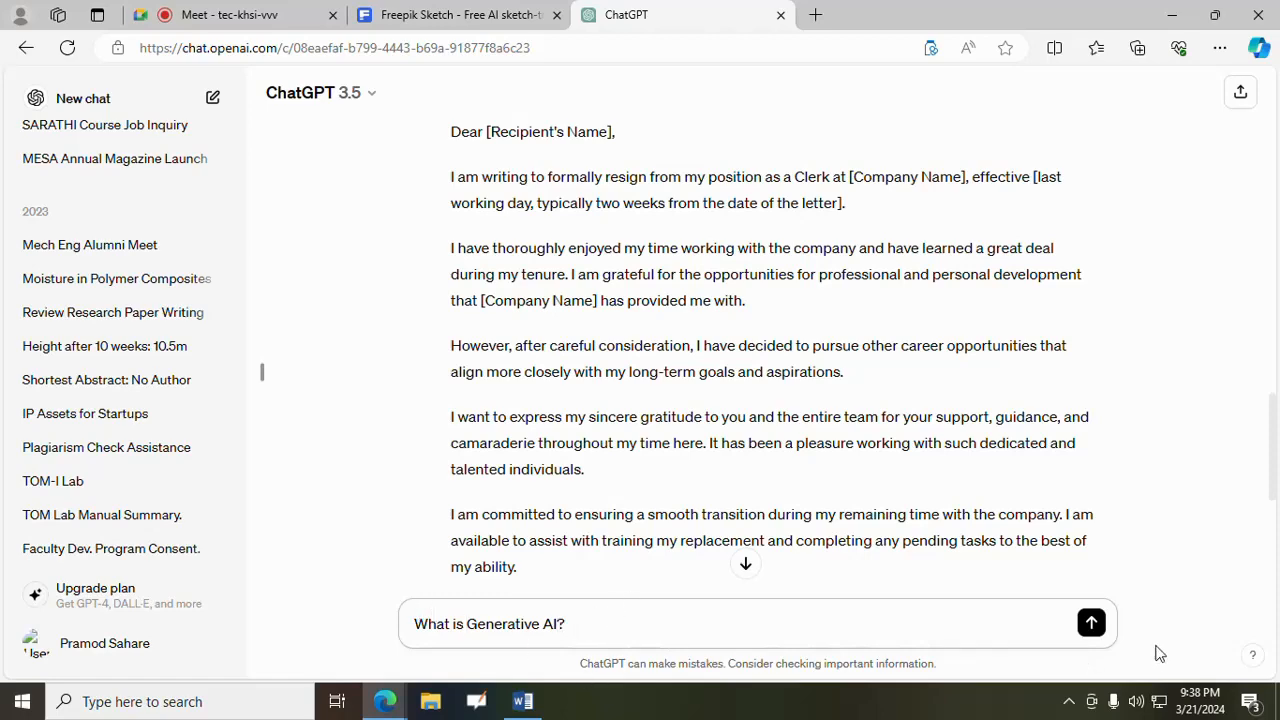
click(1092, 626)
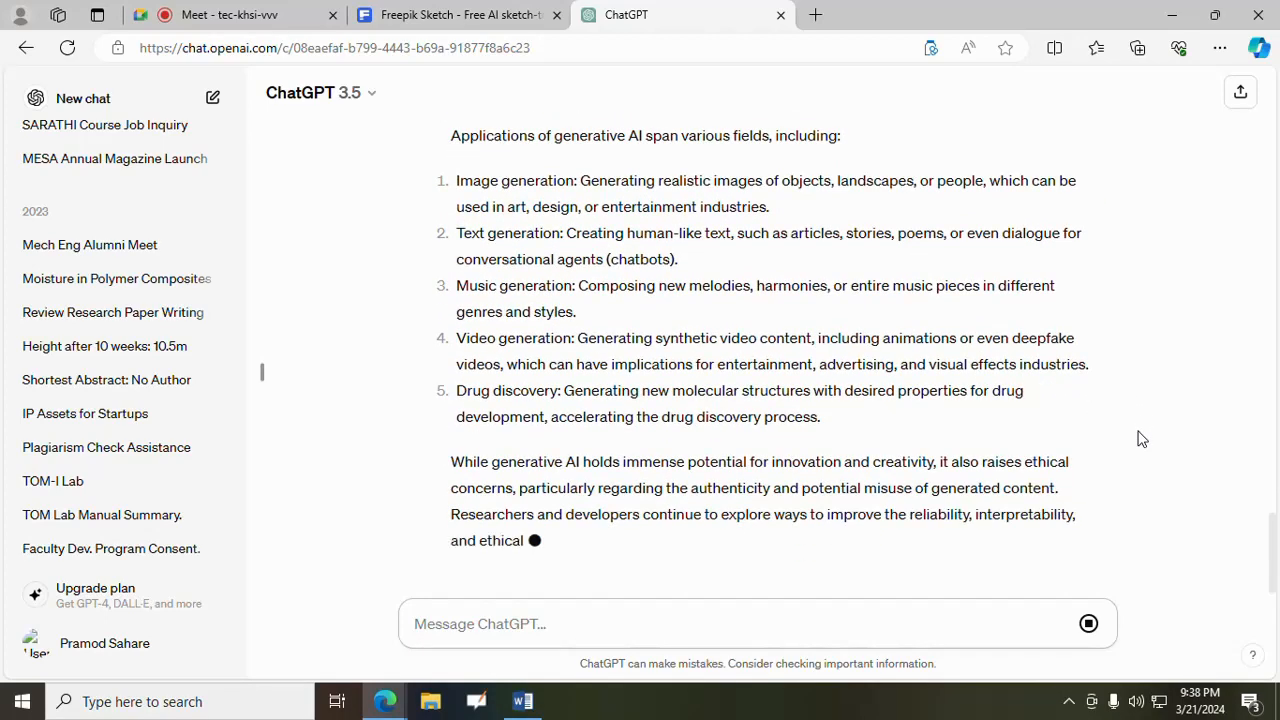
scroll(1137, 437, up, 2)
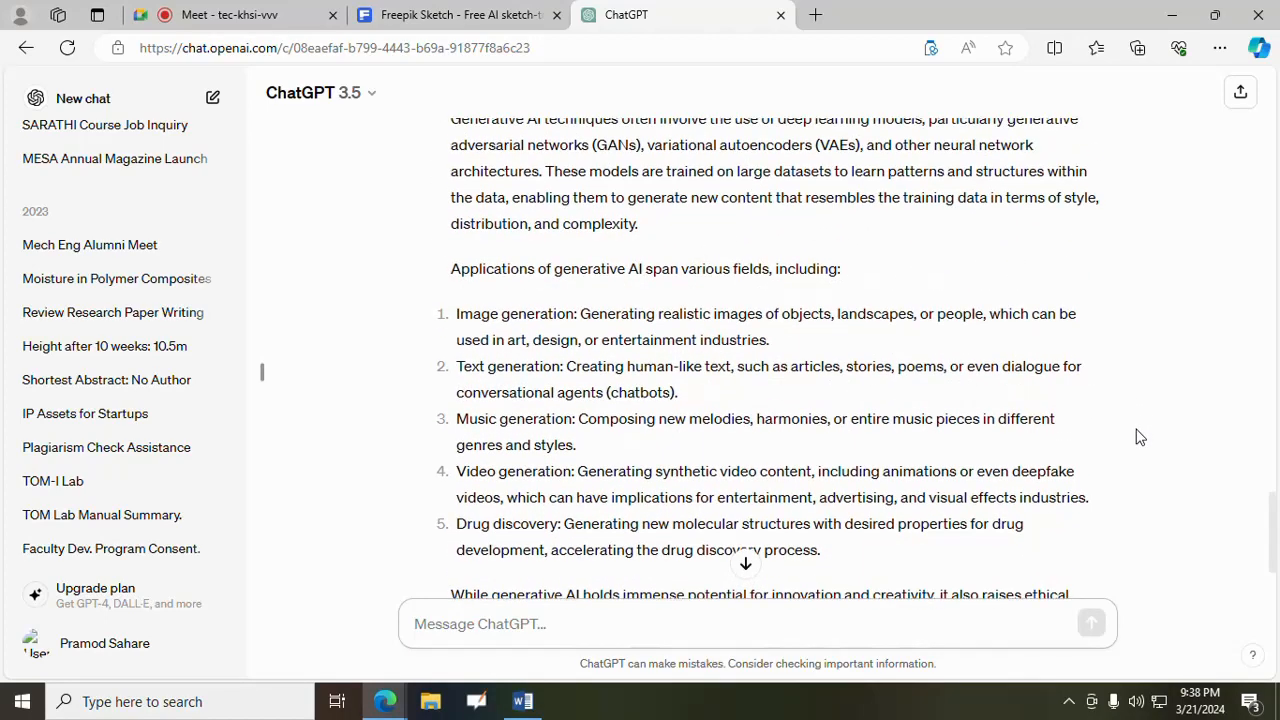
scroll(1137, 437, up, 3)
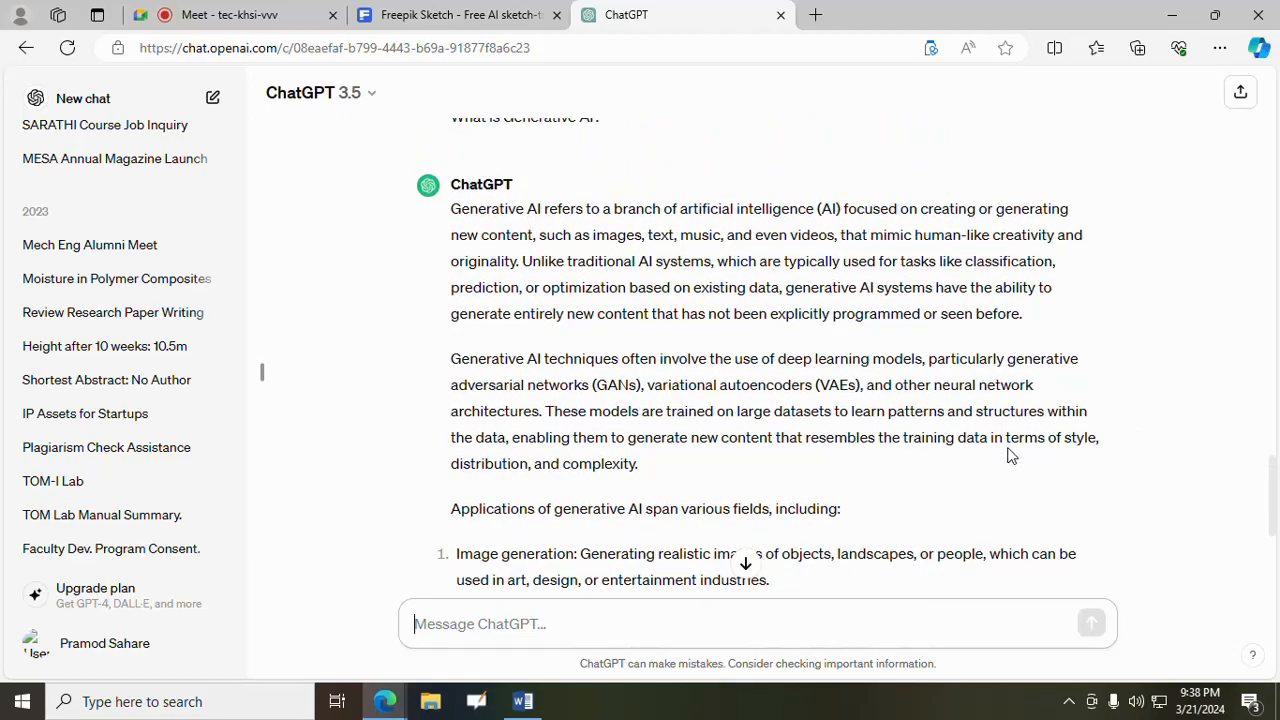
scroll(1008, 455, up, 3)
scroll(1008, 455, down, 6)
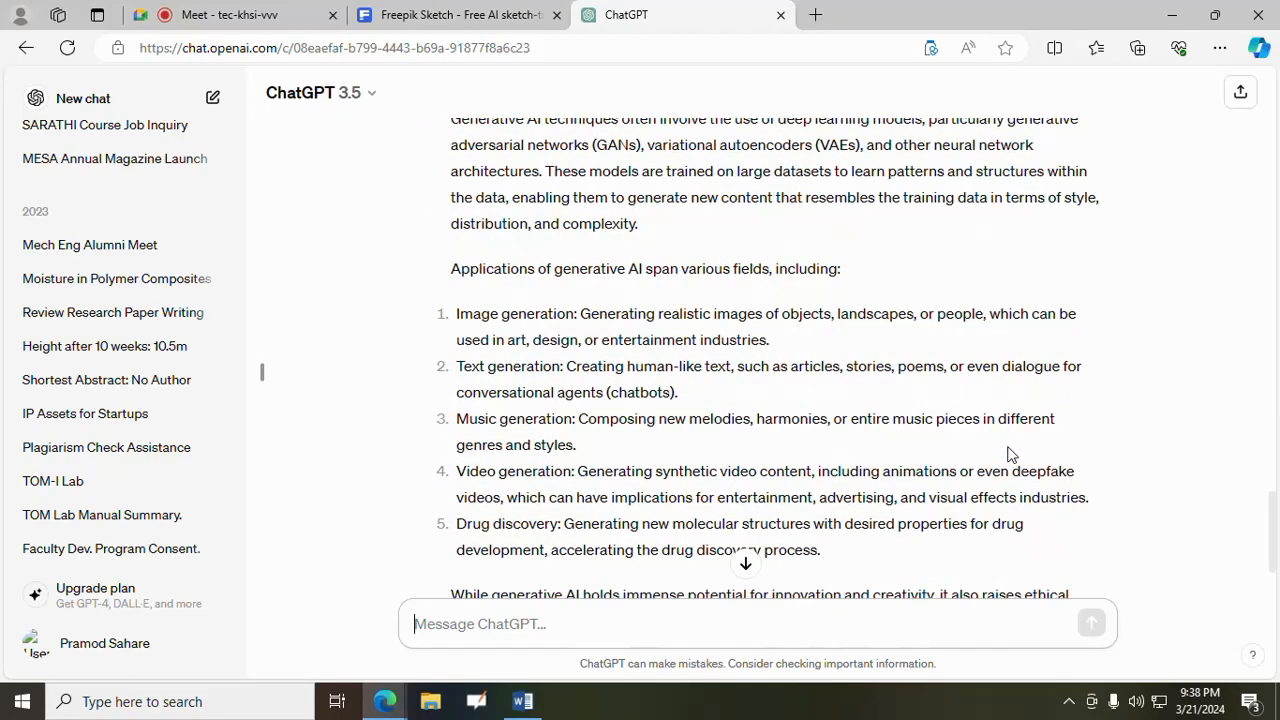
scroll(1008, 455, down, 2)
scroll(1008, 455, up, 5)
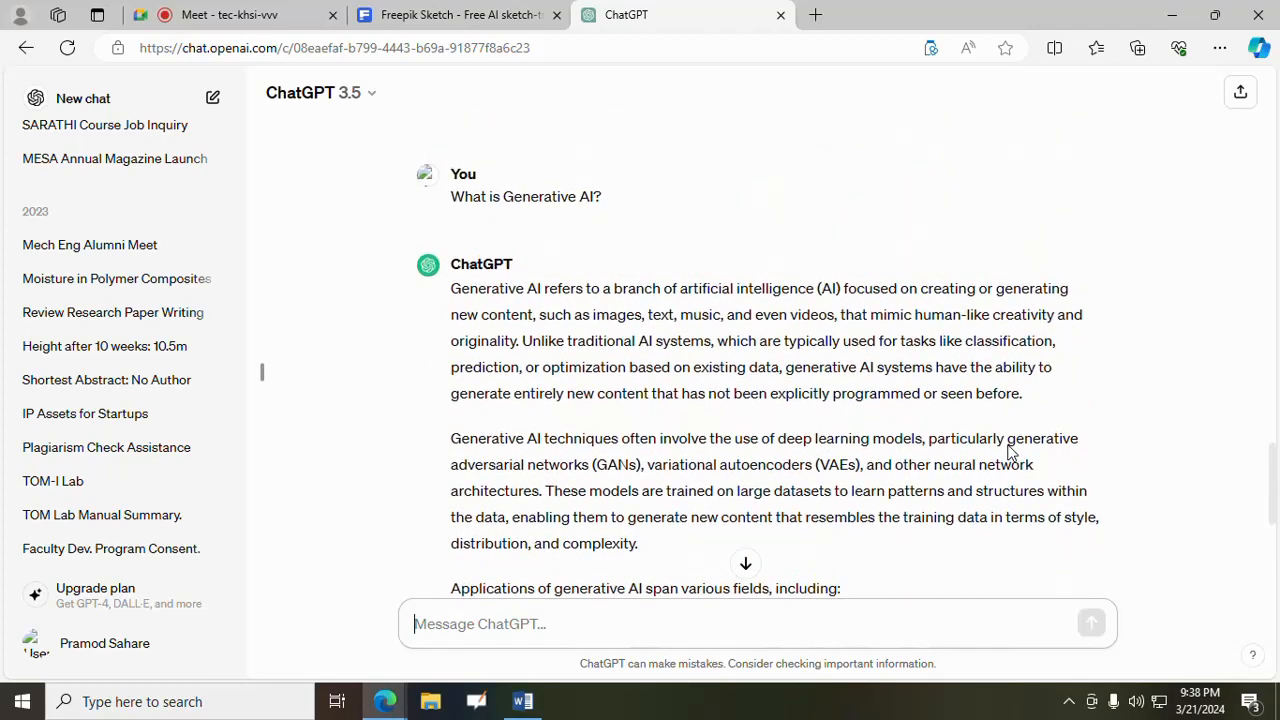
- Revisit the Freepik cake image and the ChatGPT conversation, ending on the Google Meet call
click(483, 10)
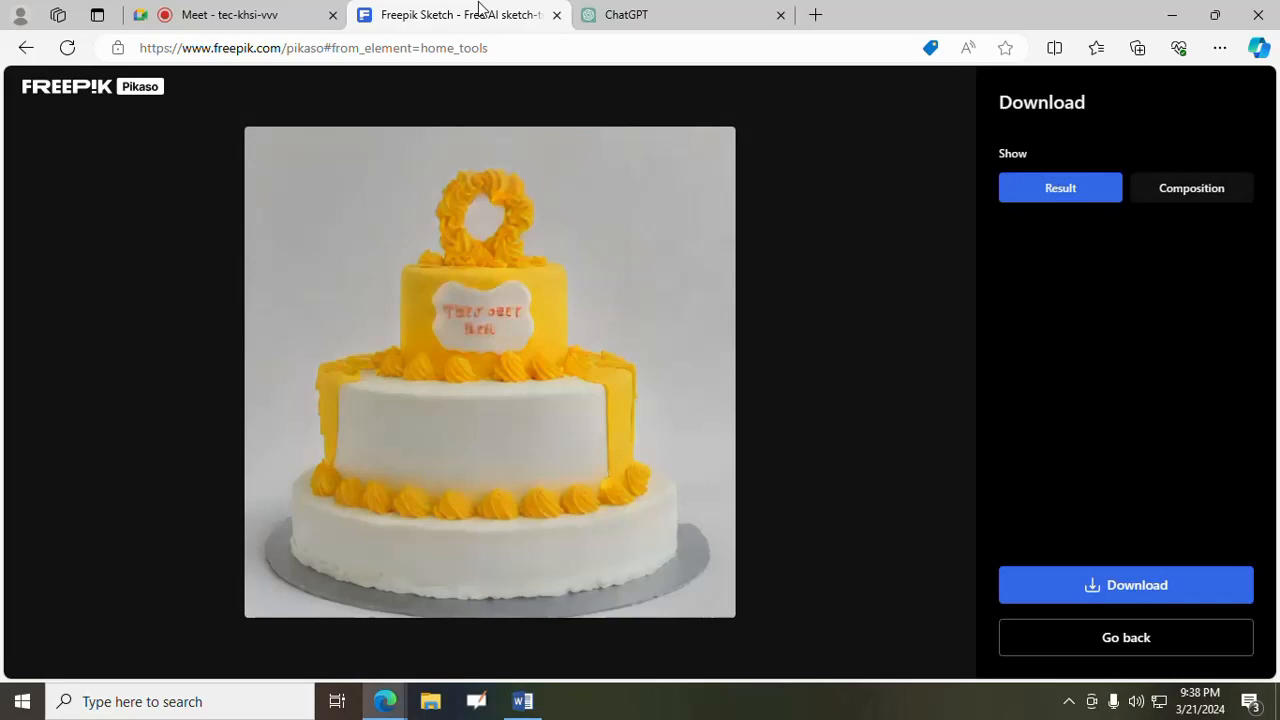
click(657, 23)
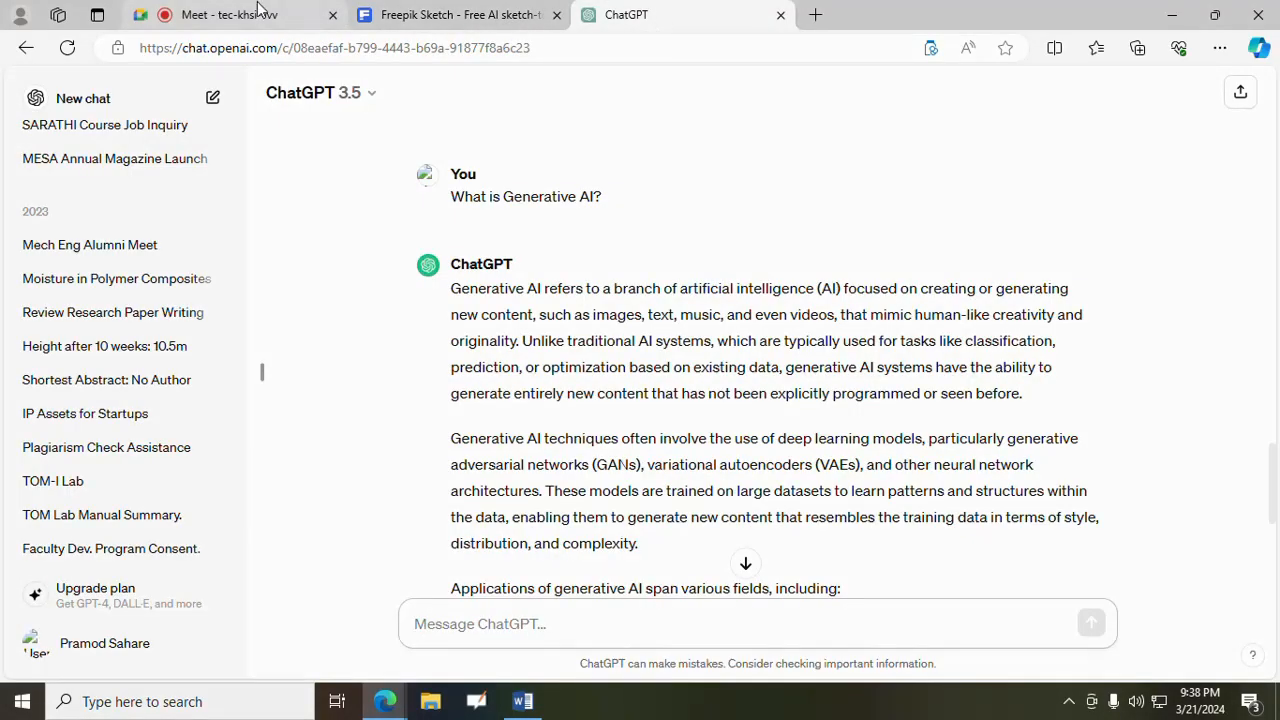
click(466, 25)
click(645, 24)
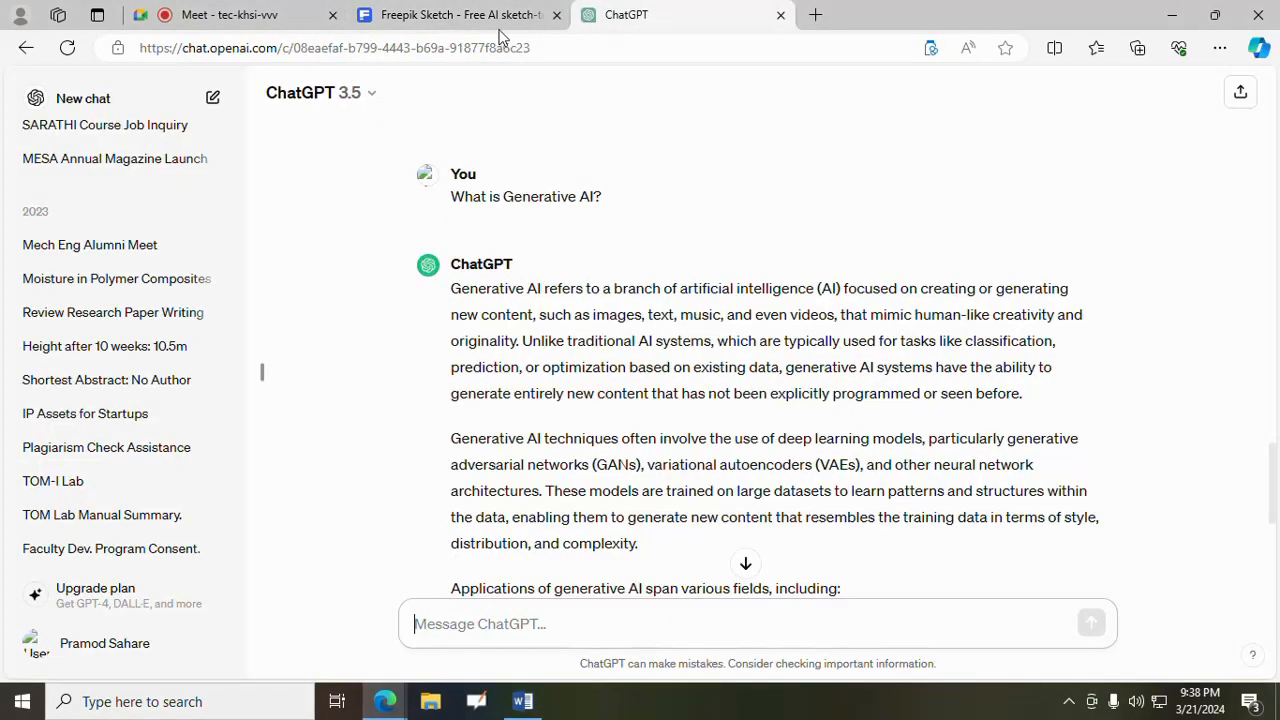
click(462, 18)
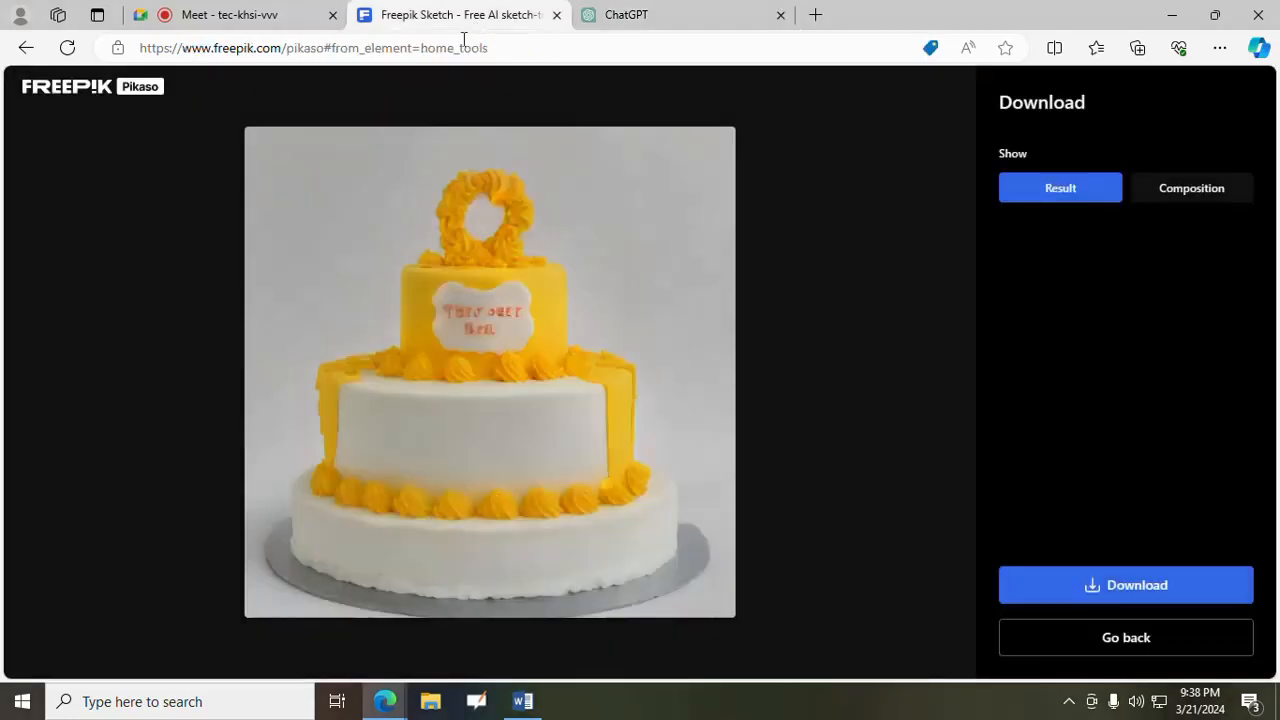
click(272, 12)
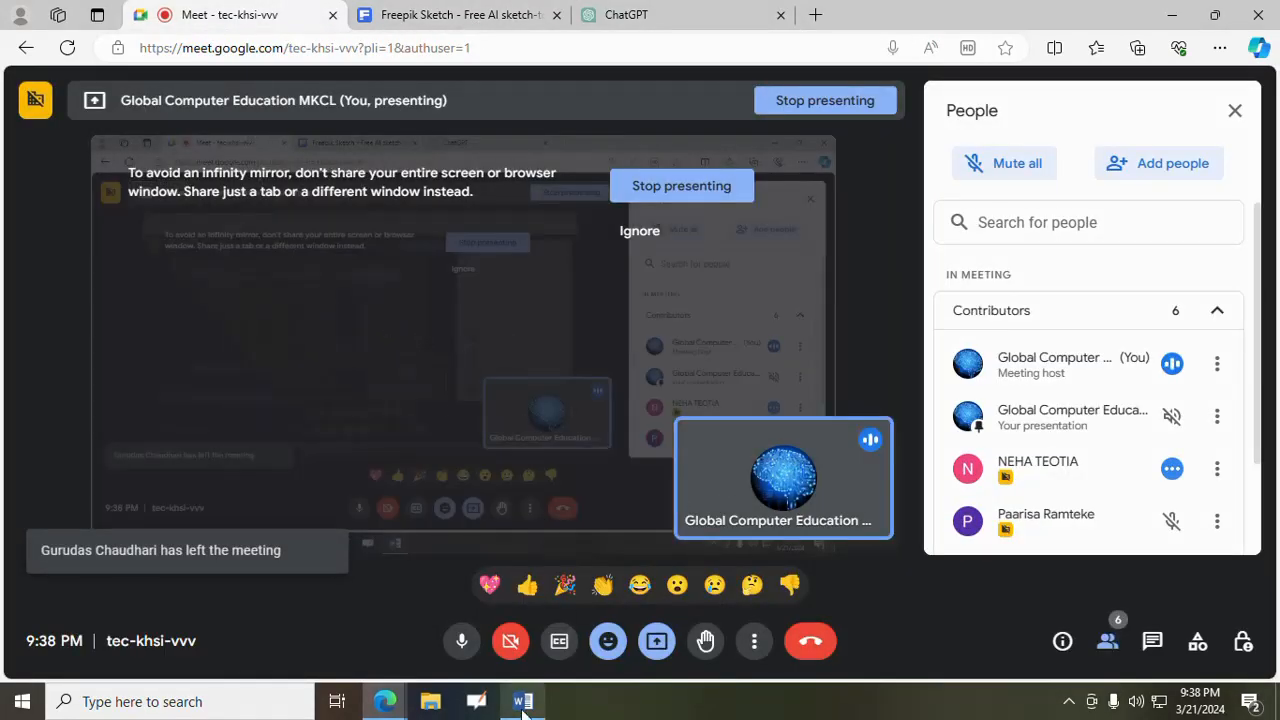
- Switch to the blank Word document, dismiss the presenting notification and show the Home commands
click(522, 704)
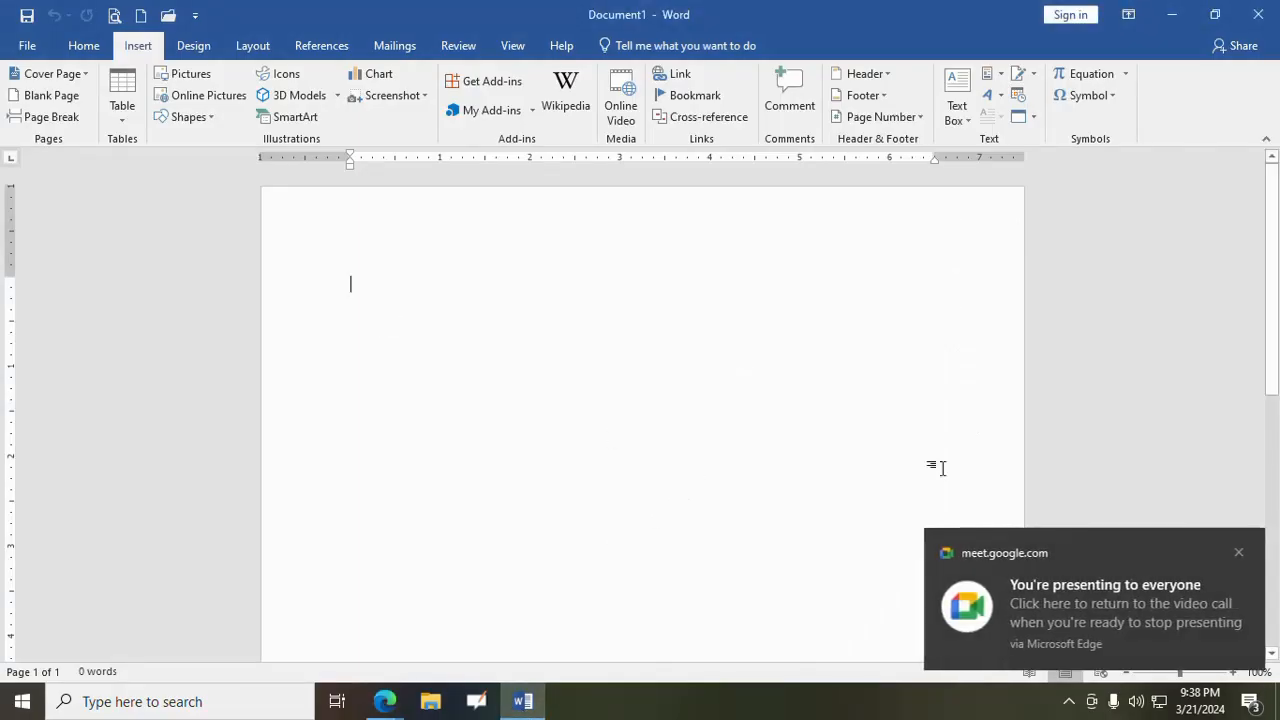
click(1238, 553)
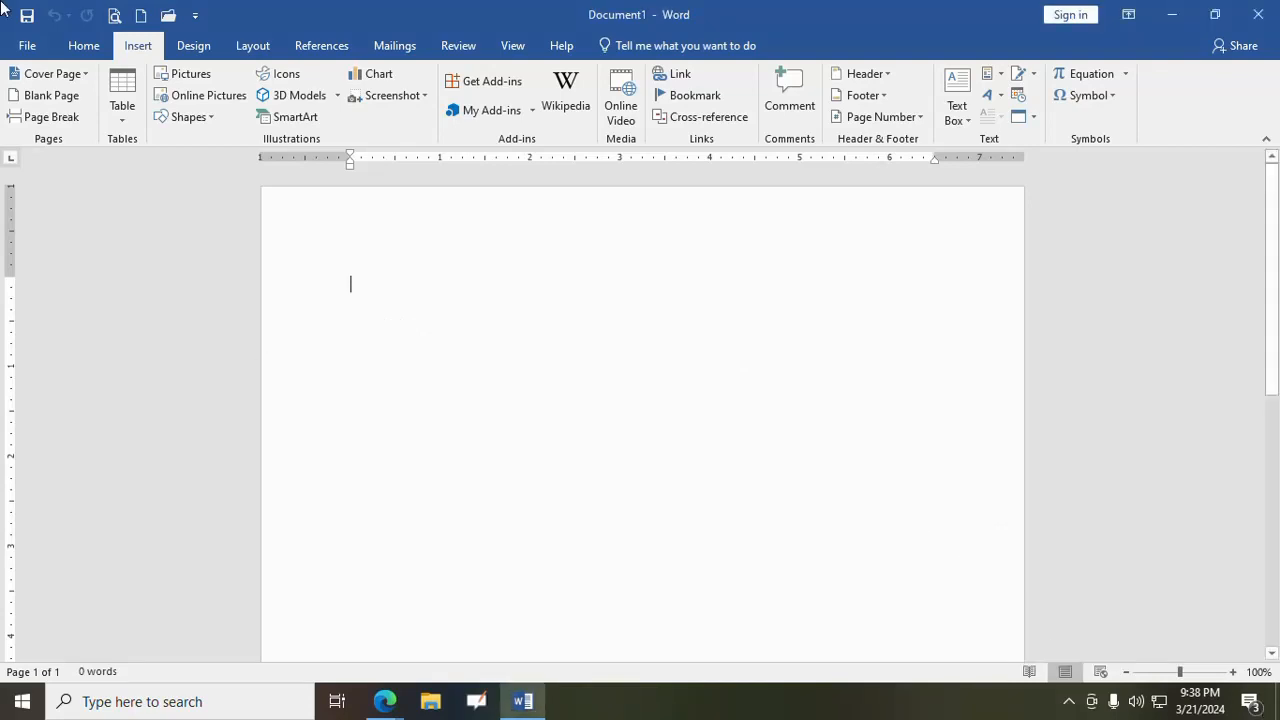
click(84, 46)
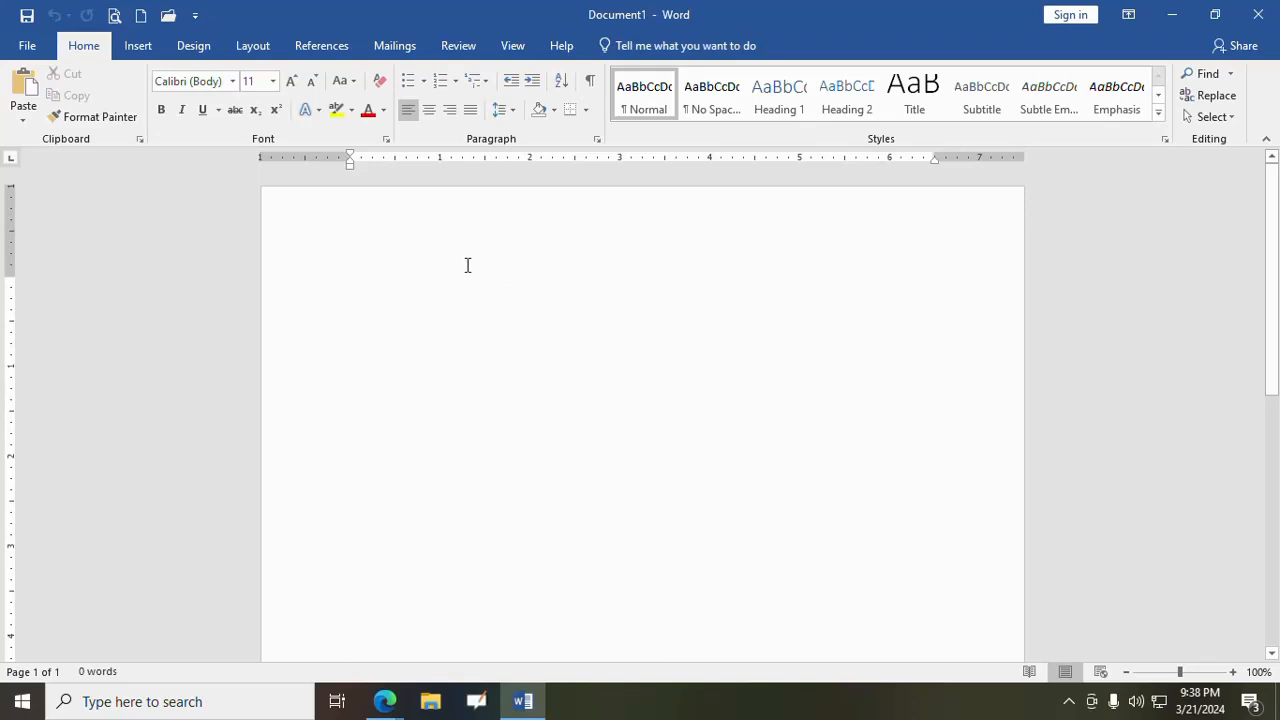
- Insert the built-in Whisp cover page into the blank document and look over its layout
click(139, 47)
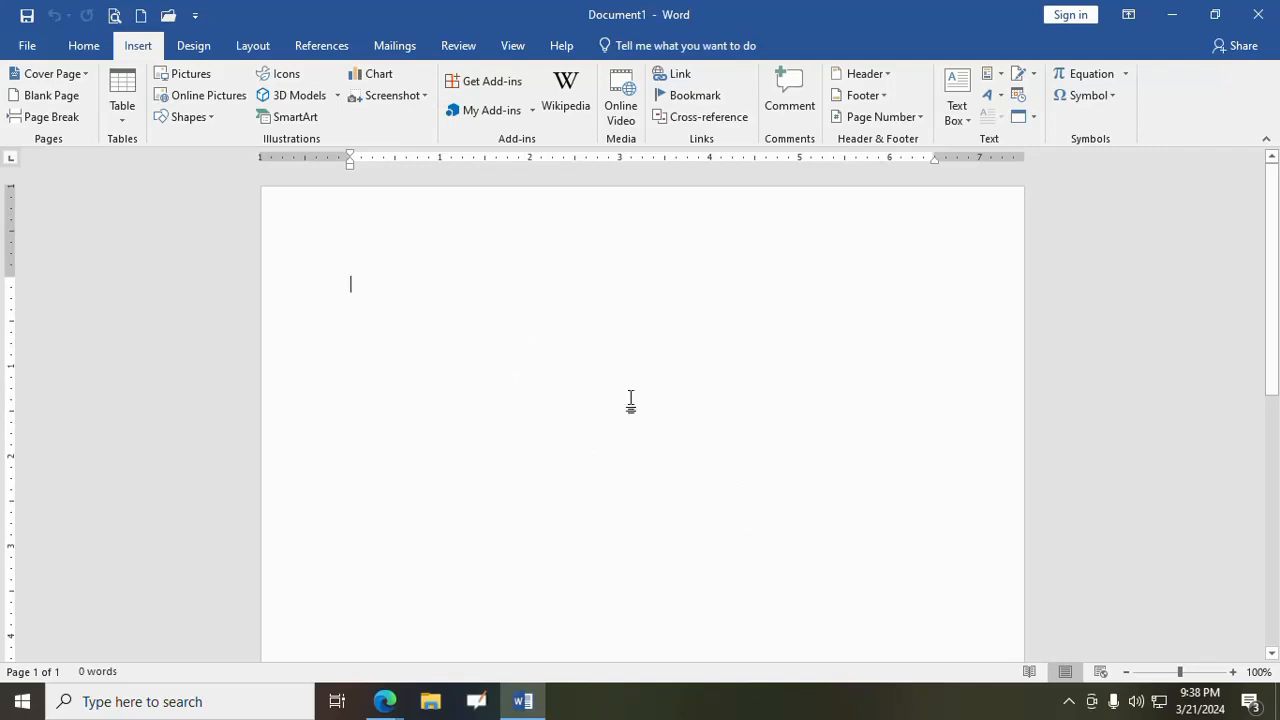
click(85, 73)
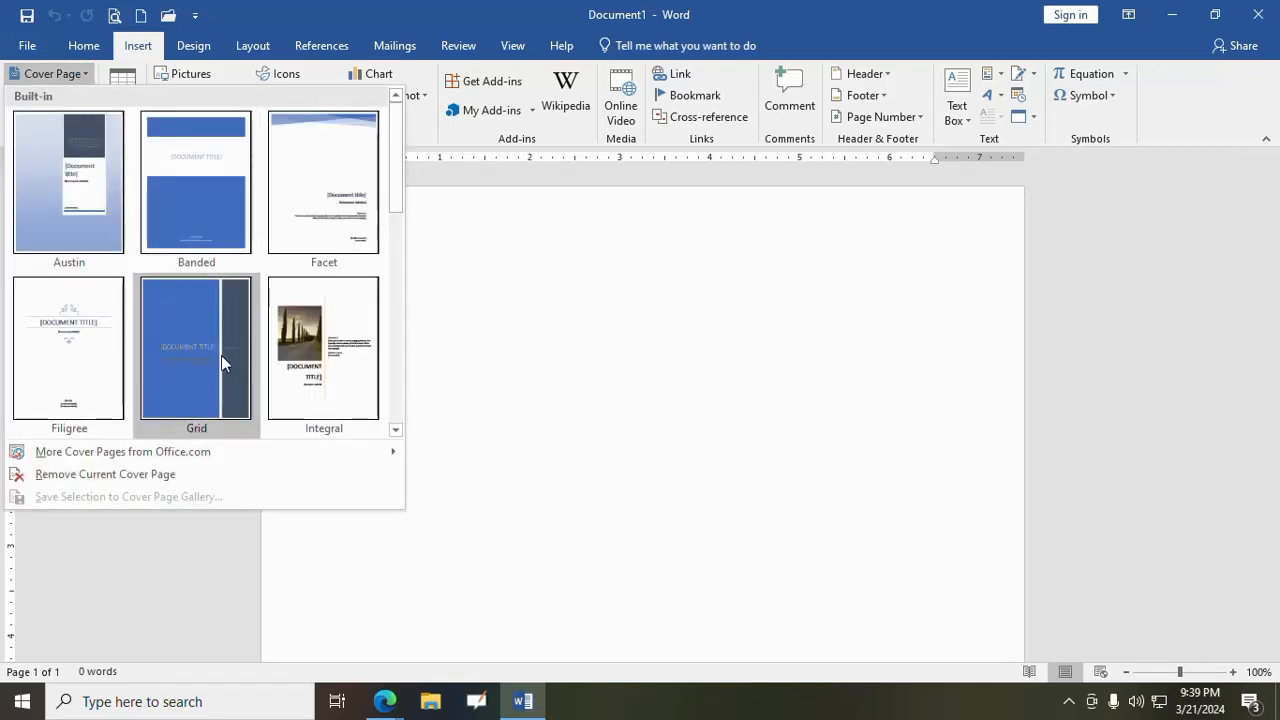
scroll(221, 356, down, 5)
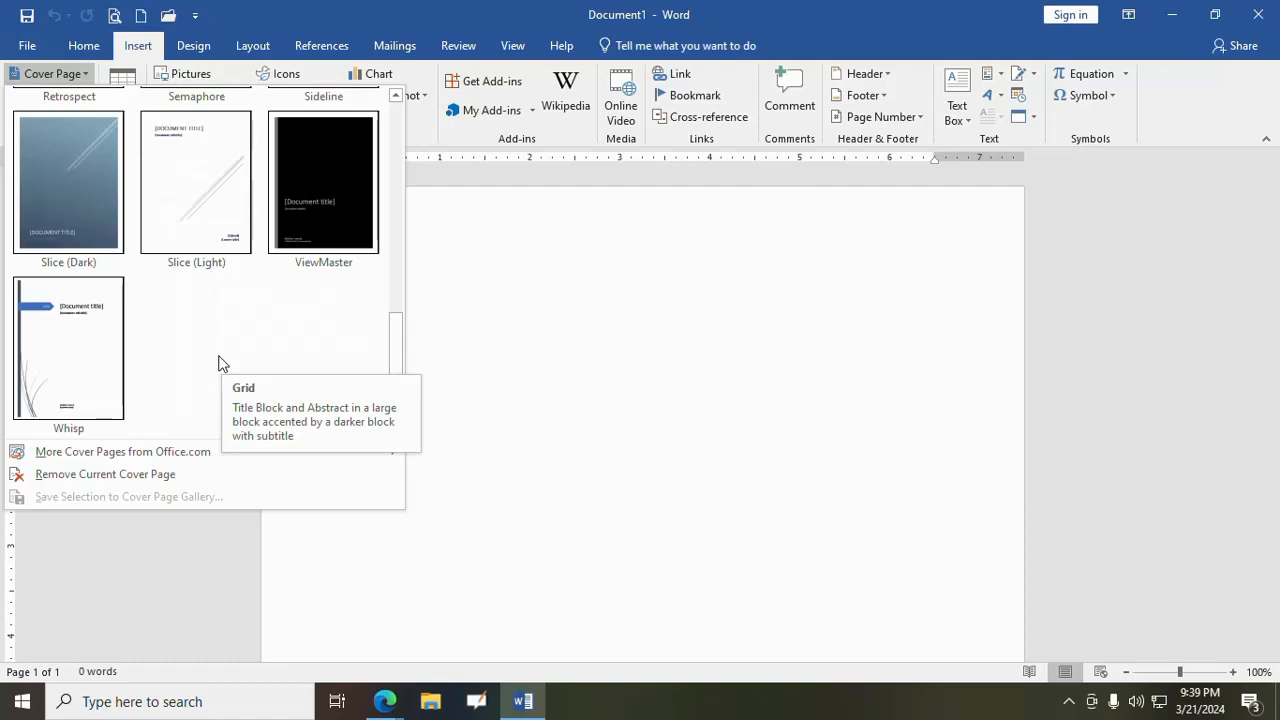
click(92, 350)
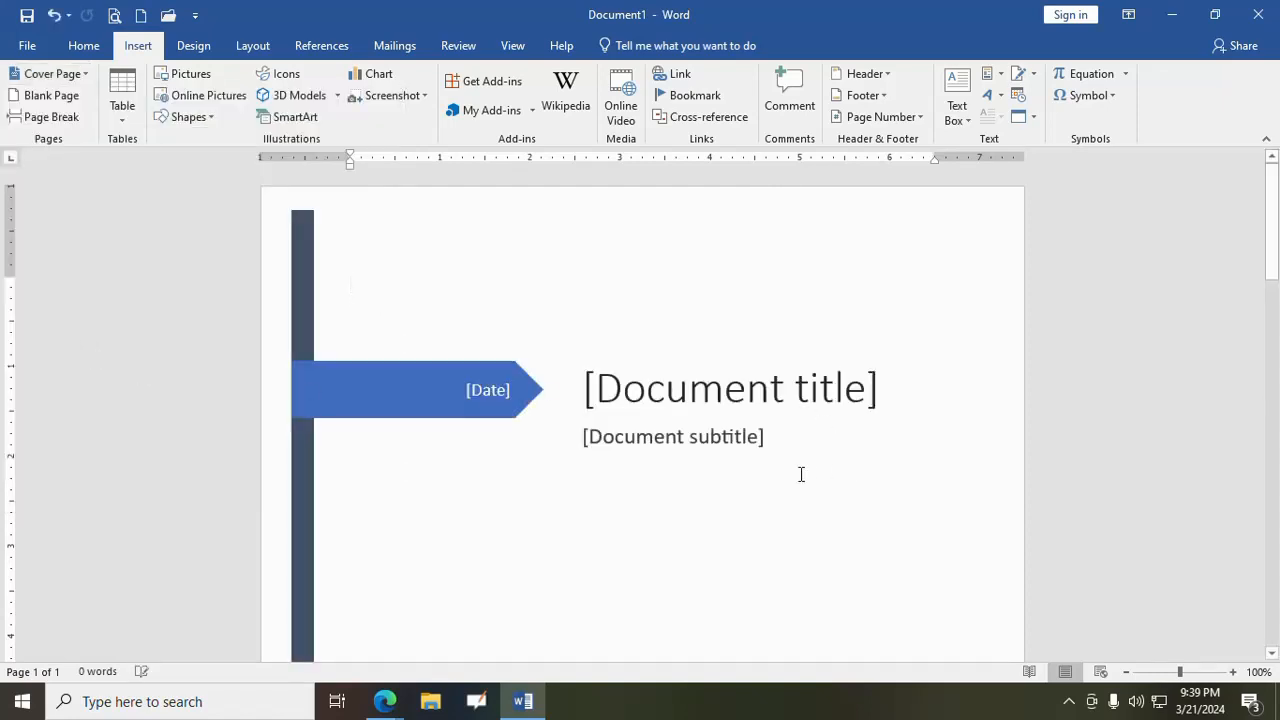
scroll(795, 474, down, 10)
scroll(784, 470, up, 6)
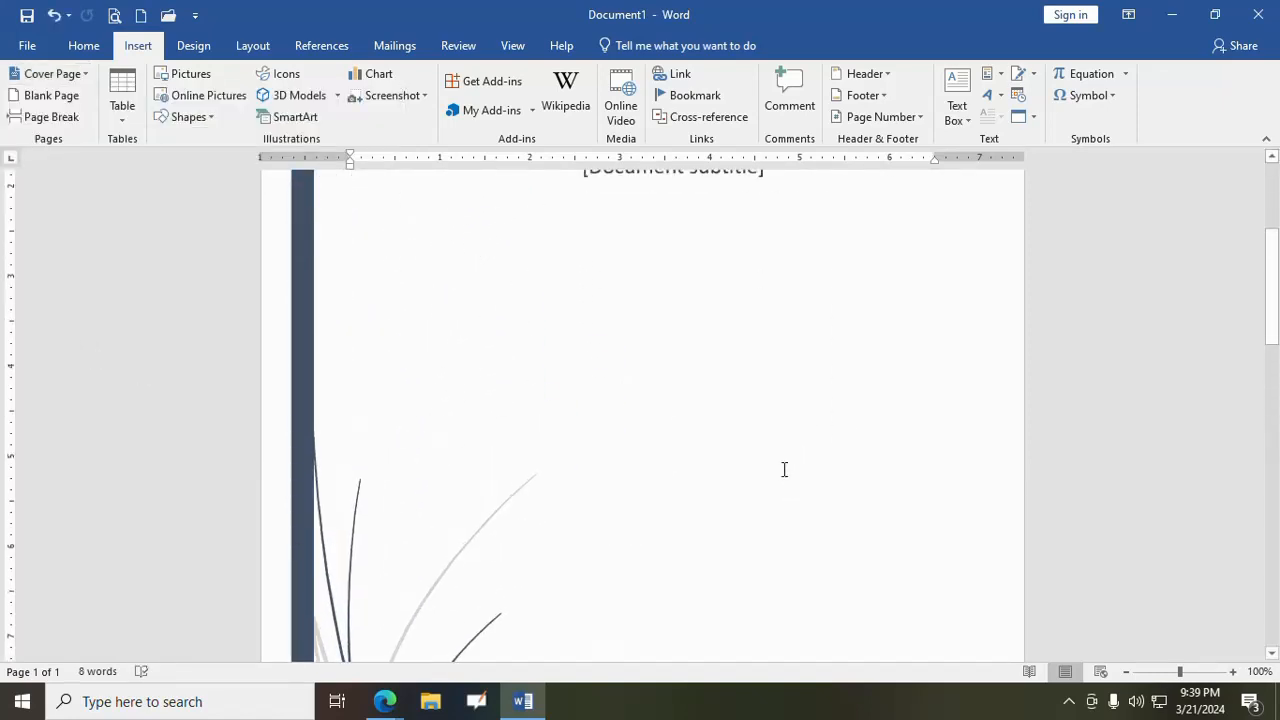
- Fill in the cover page's document title as "Insert Tab"
scroll(784, 470, up, 3)
click(743, 382)
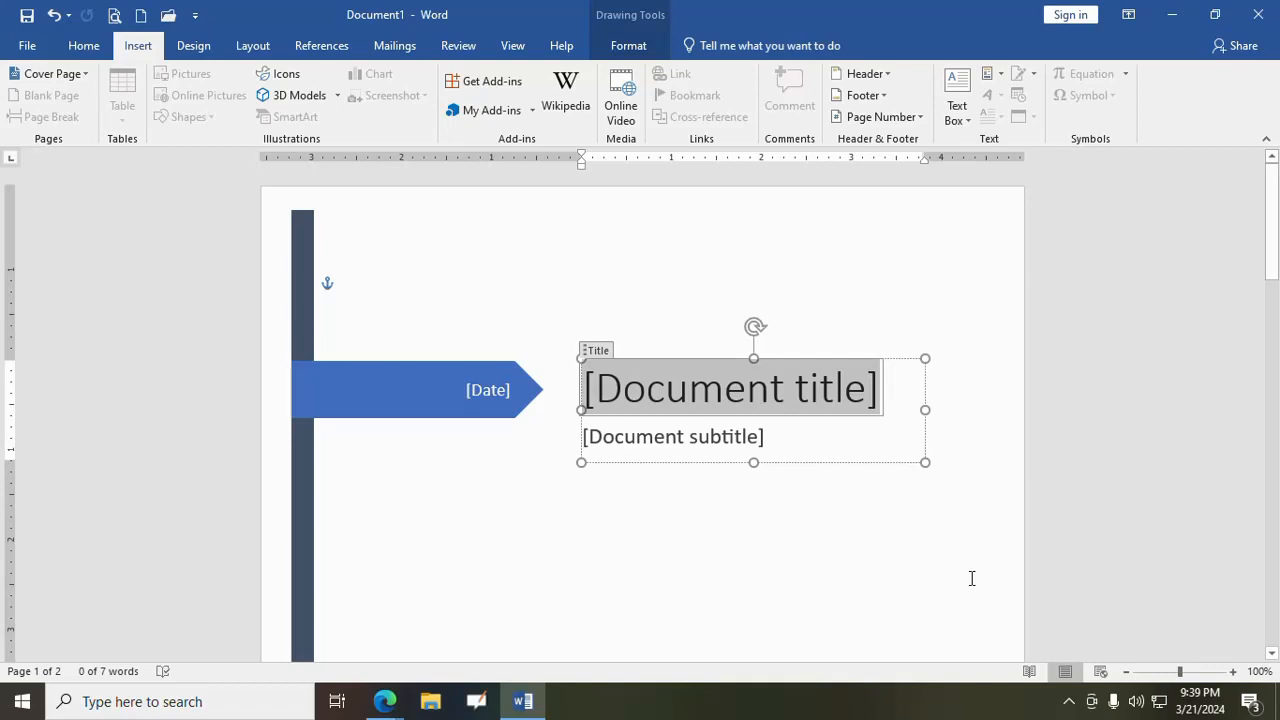
text(In)
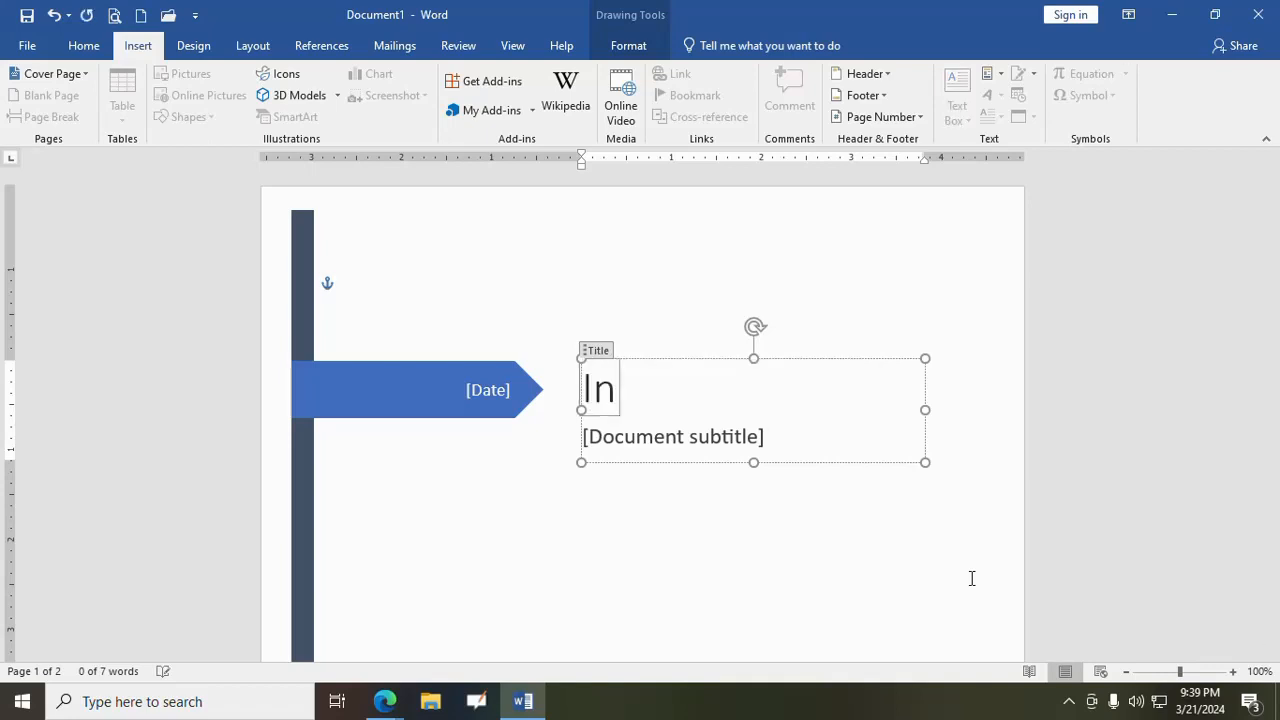
text(sert Tagb)
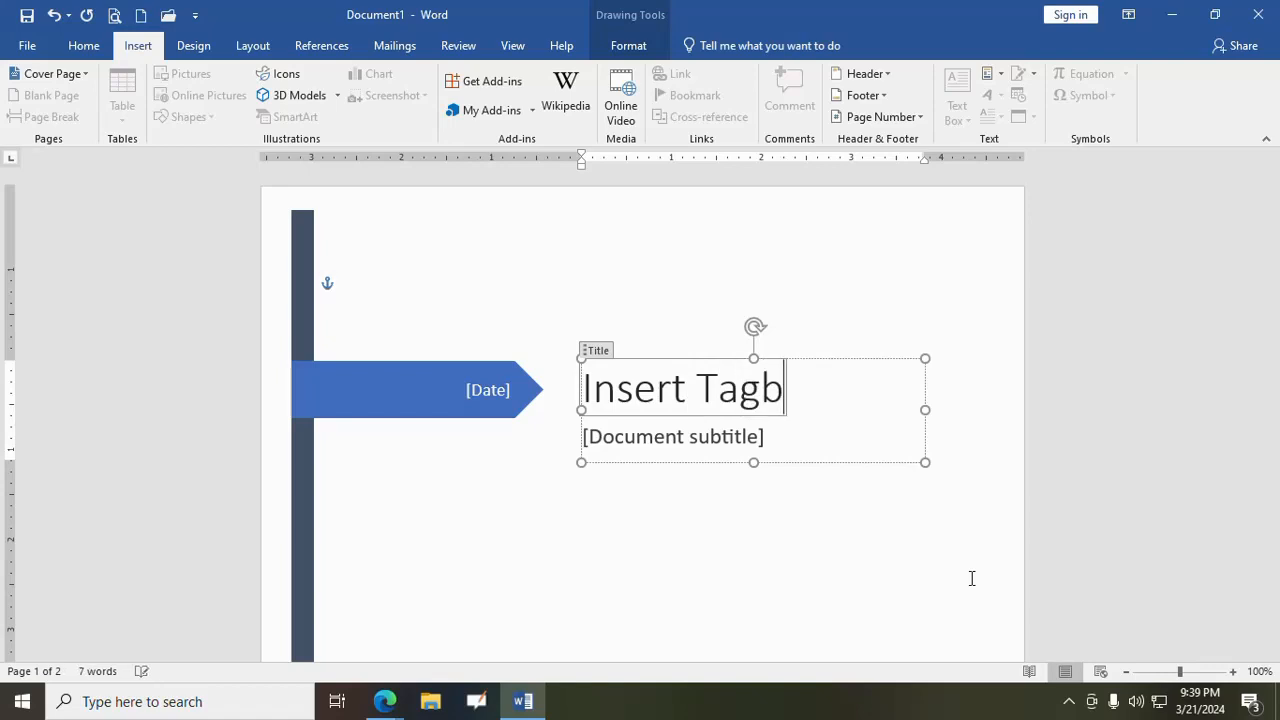
key(BackSpace)
key(BackSpace)
text(b)
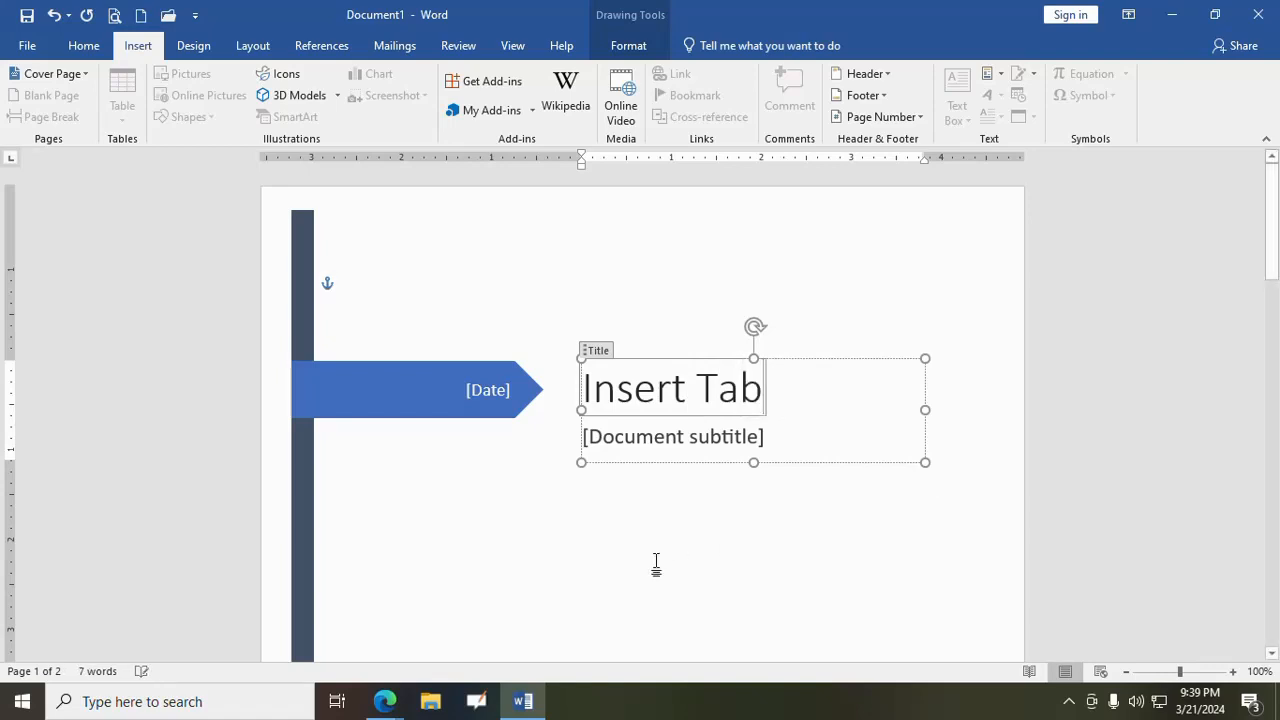
- Set the cover page date to today and fill in the subtitle as "MS Word"
click(508, 392)
click(525, 391)
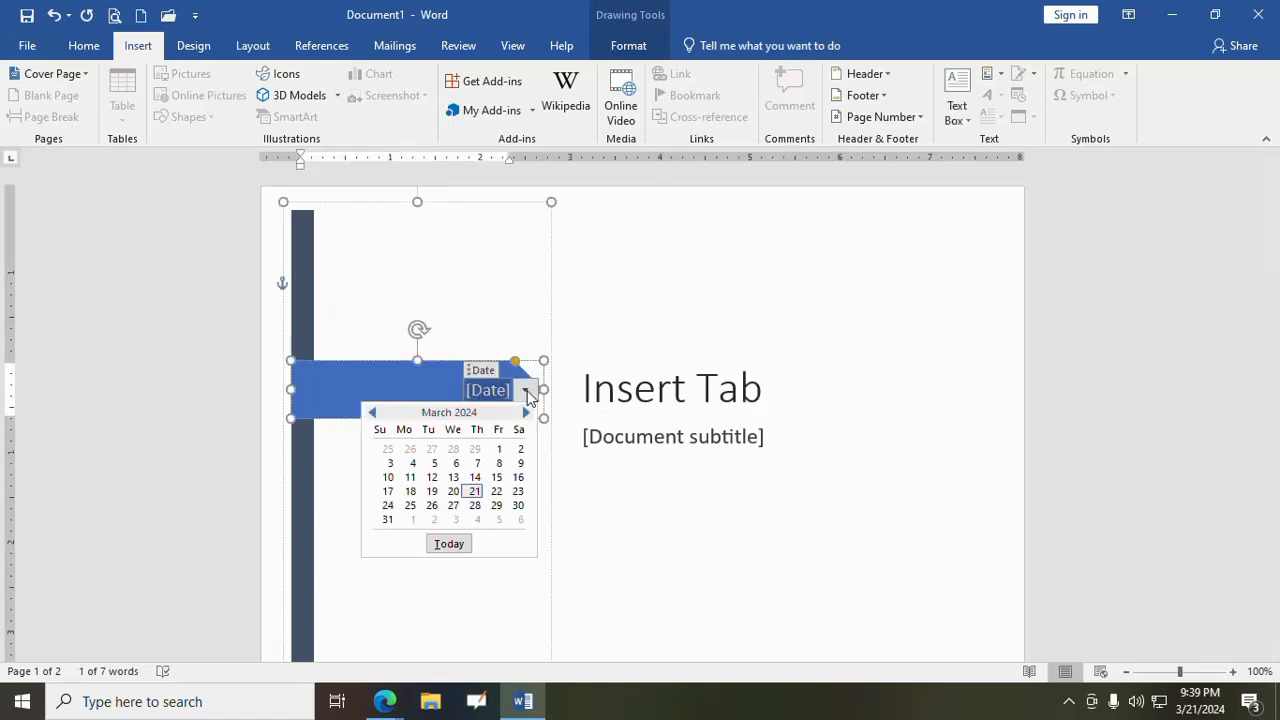
click(450, 546)
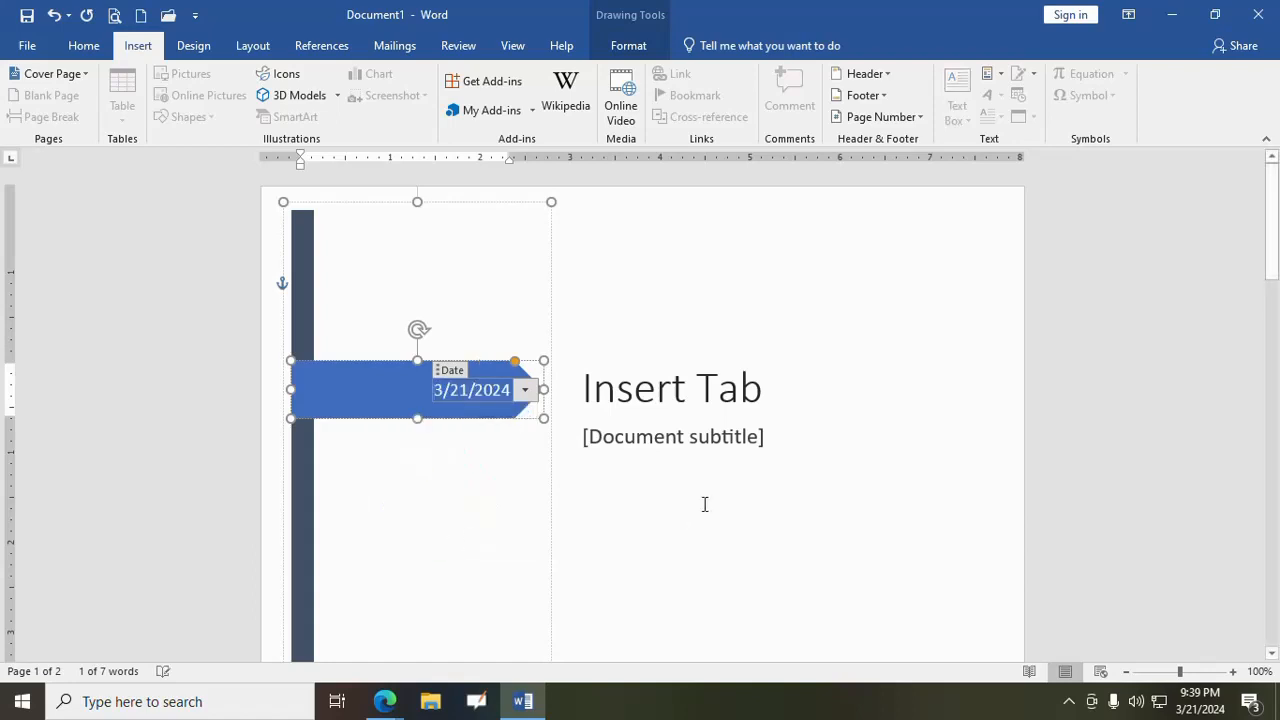
click(682, 432)
text(MS Word)
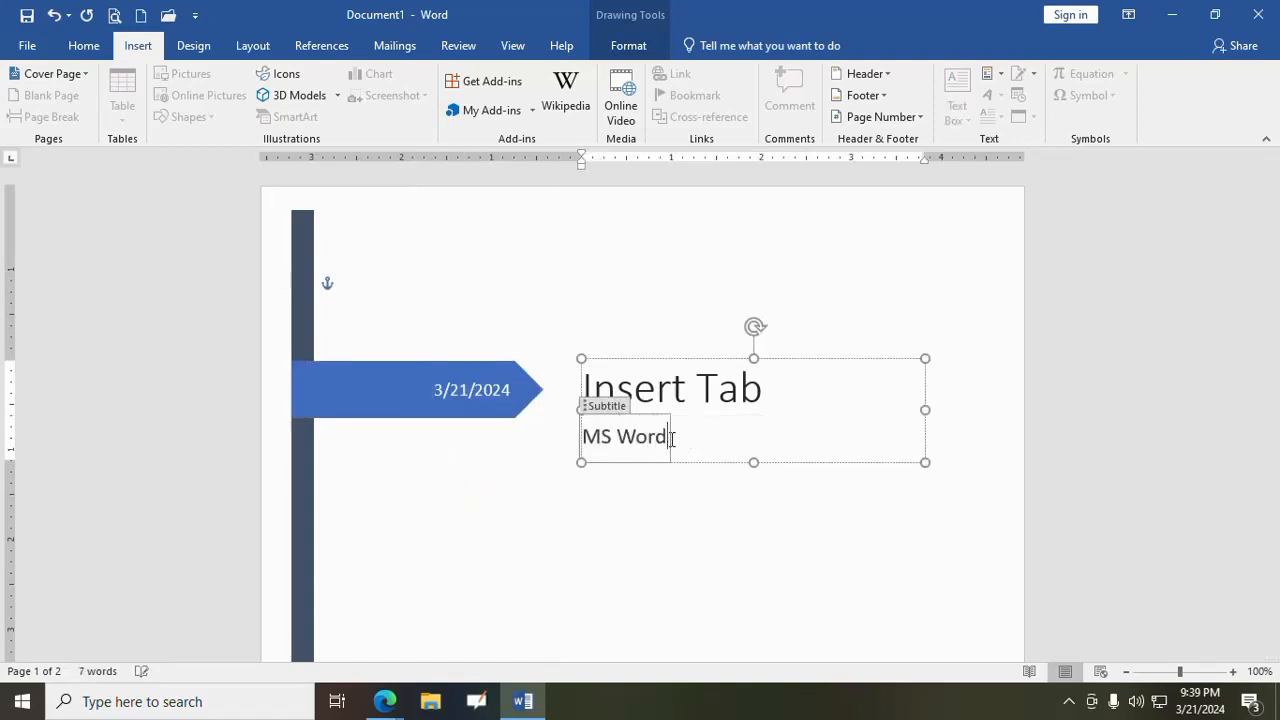
click(705, 546)
- Look over the completed cover page, the empty page after it and the cover page gallery's removal option
scroll(704, 547, down, 5)
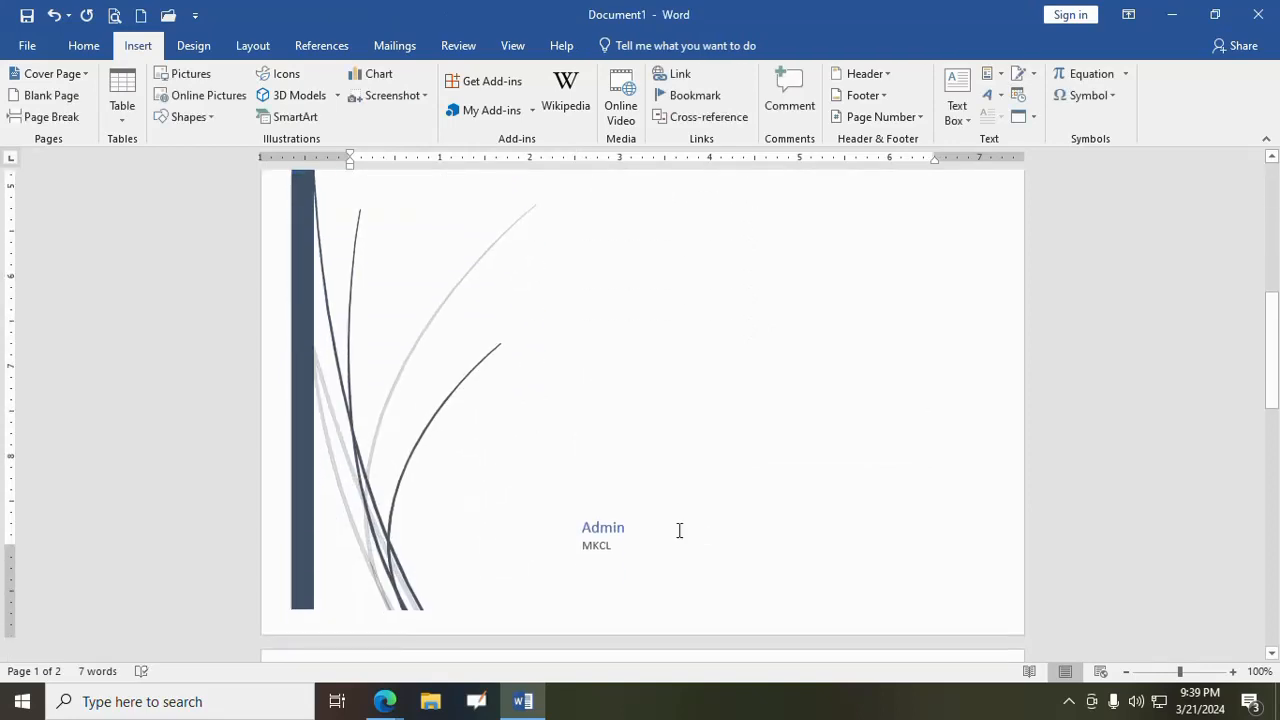
scroll(815, 422, up, 5)
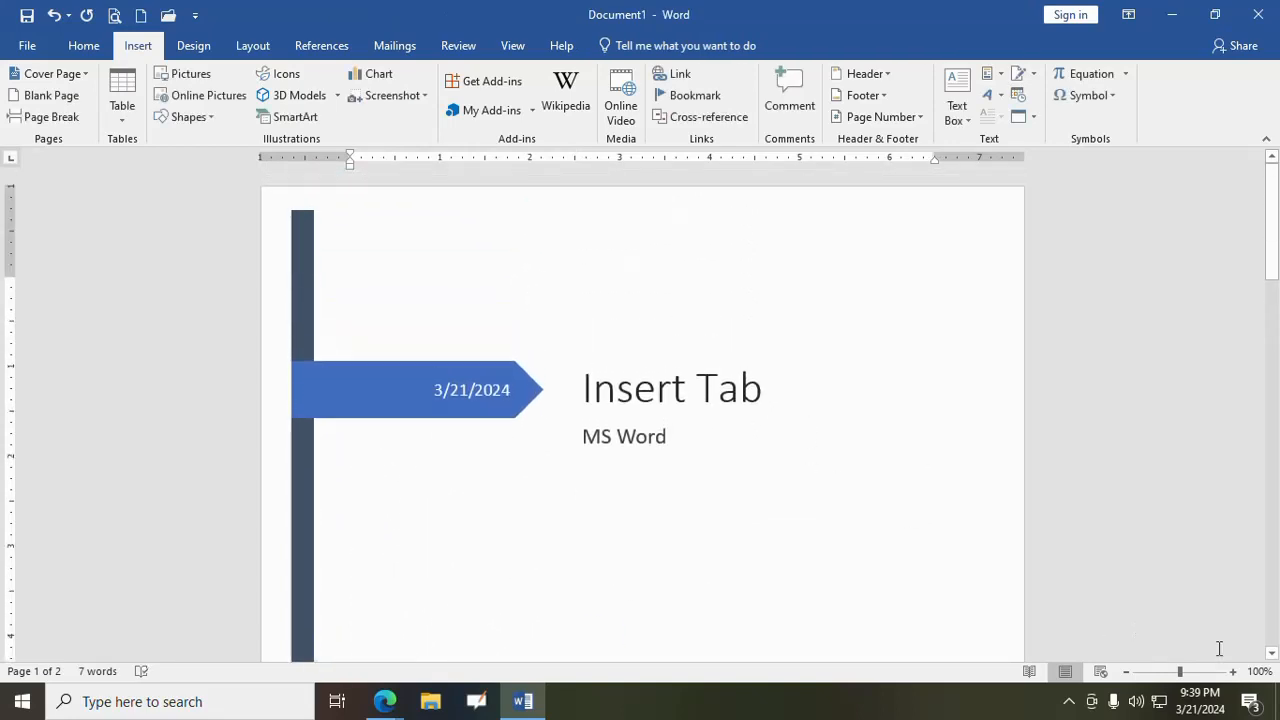
mouse_move(1180, 672)
mouse_down()
mouse_move(1143, 677)
mouse_move(1179, 677)
mouse_up()
scroll(818, 575, down, 8)
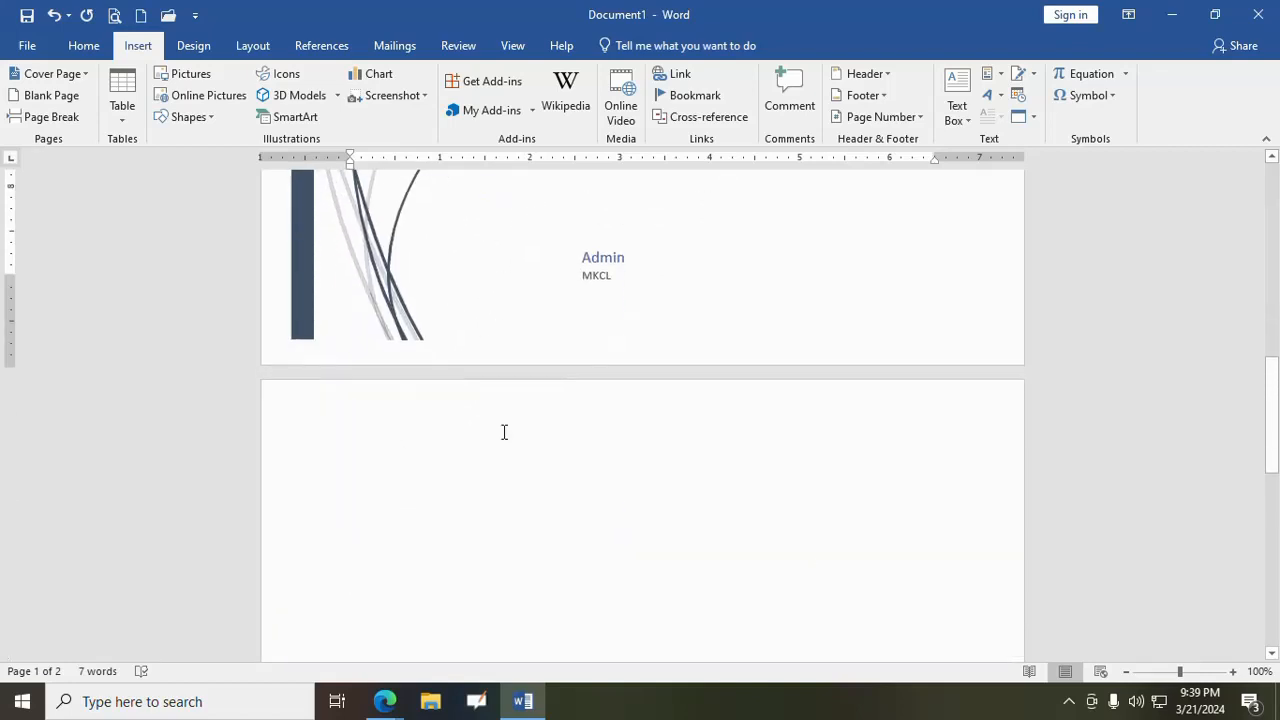
click(441, 394)
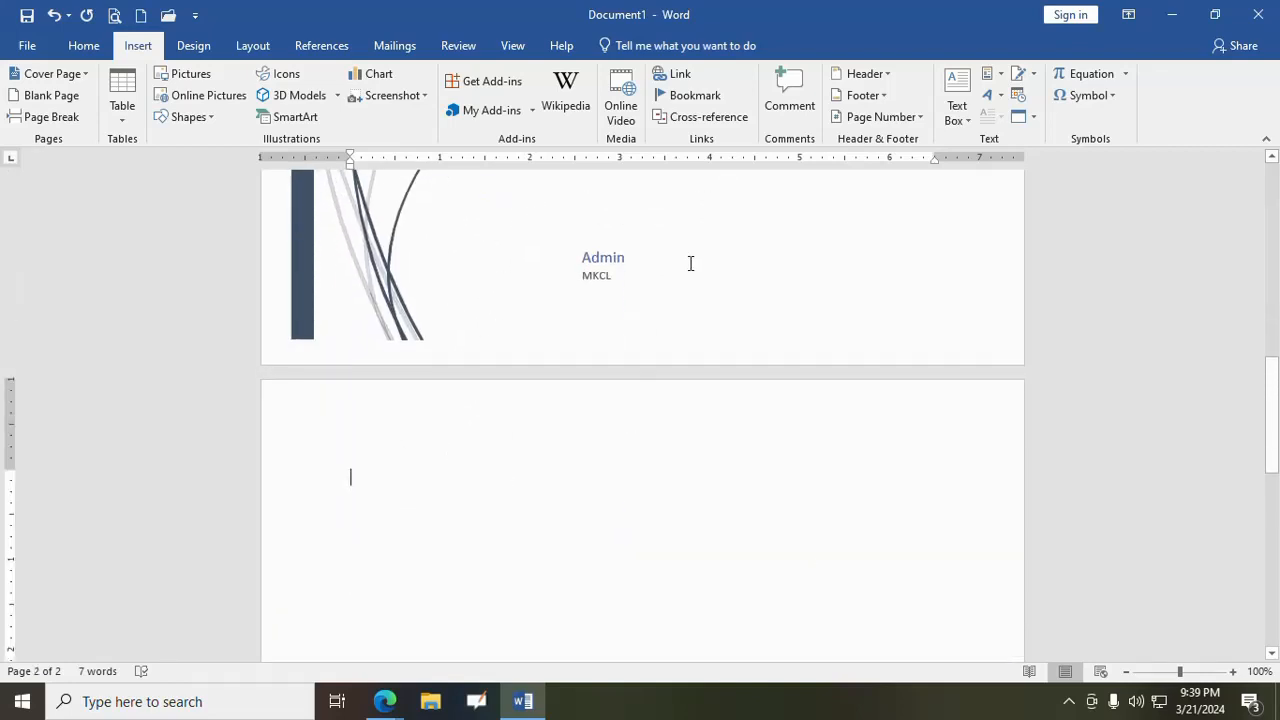
scroll(690, 263, up, 8)
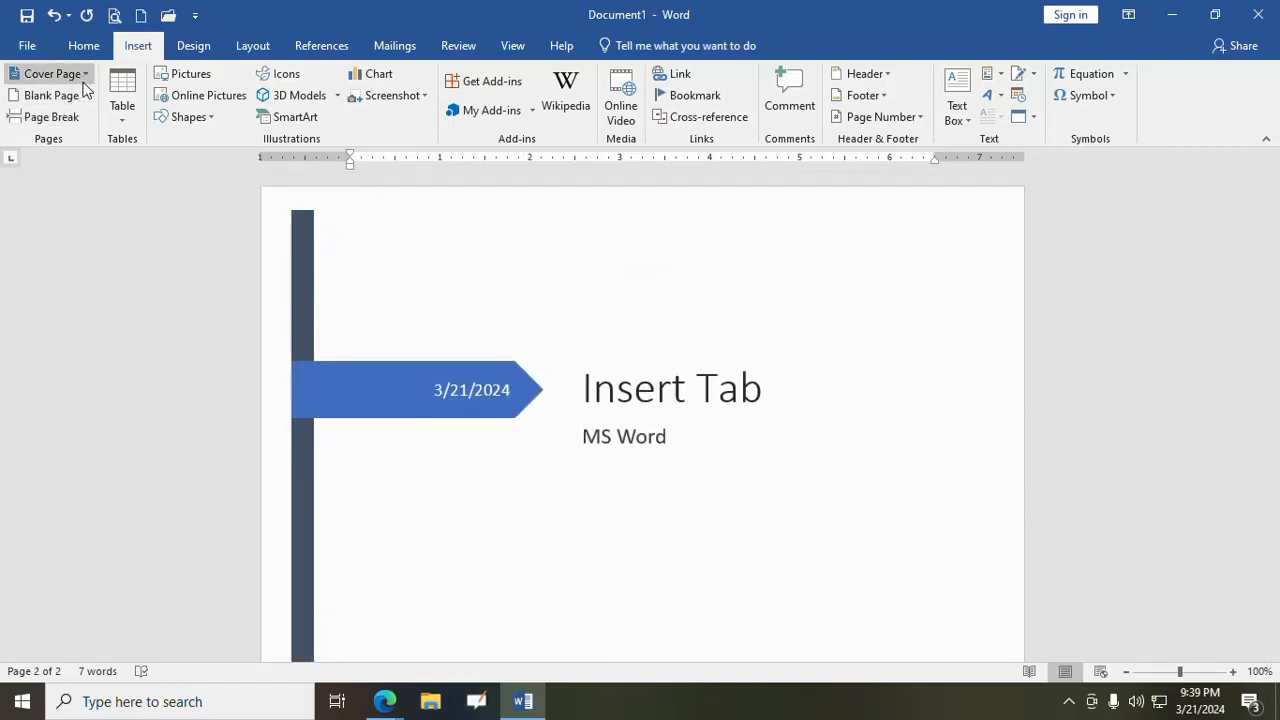
click(55, 74)
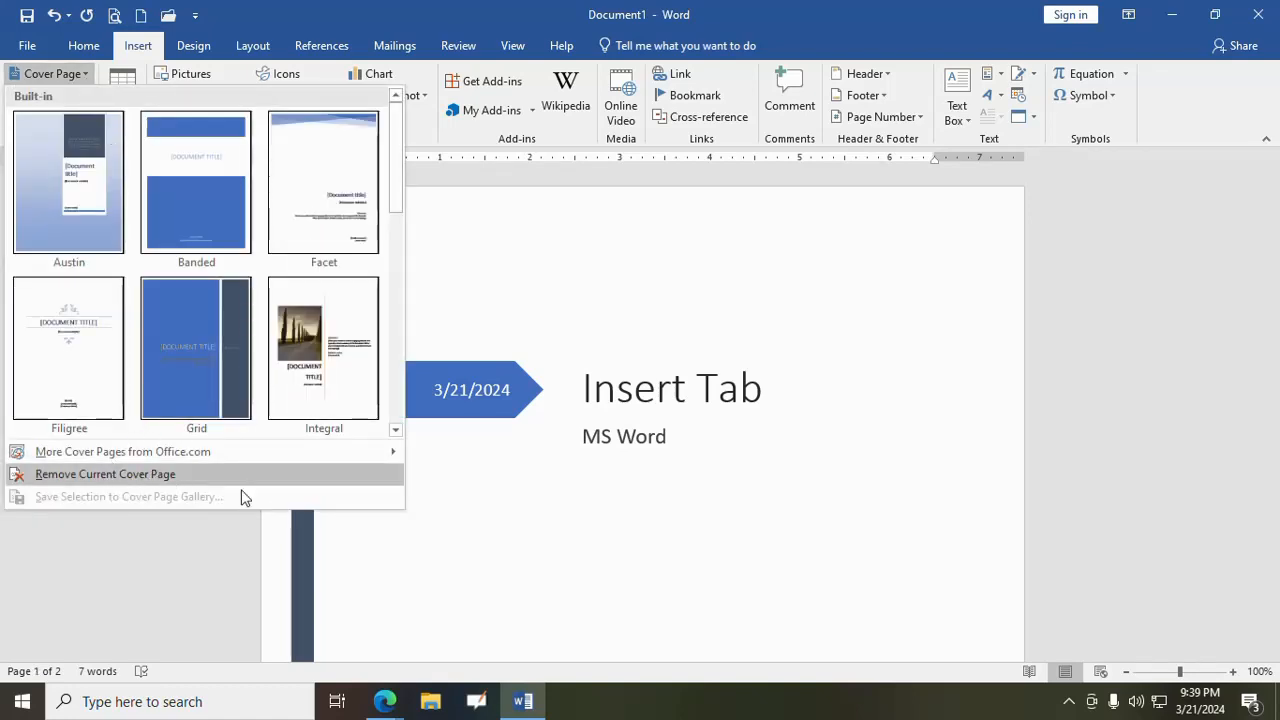
click(546, 540)
scroll(543, 535, down, 2)
scroll(543, 533, down, 5)
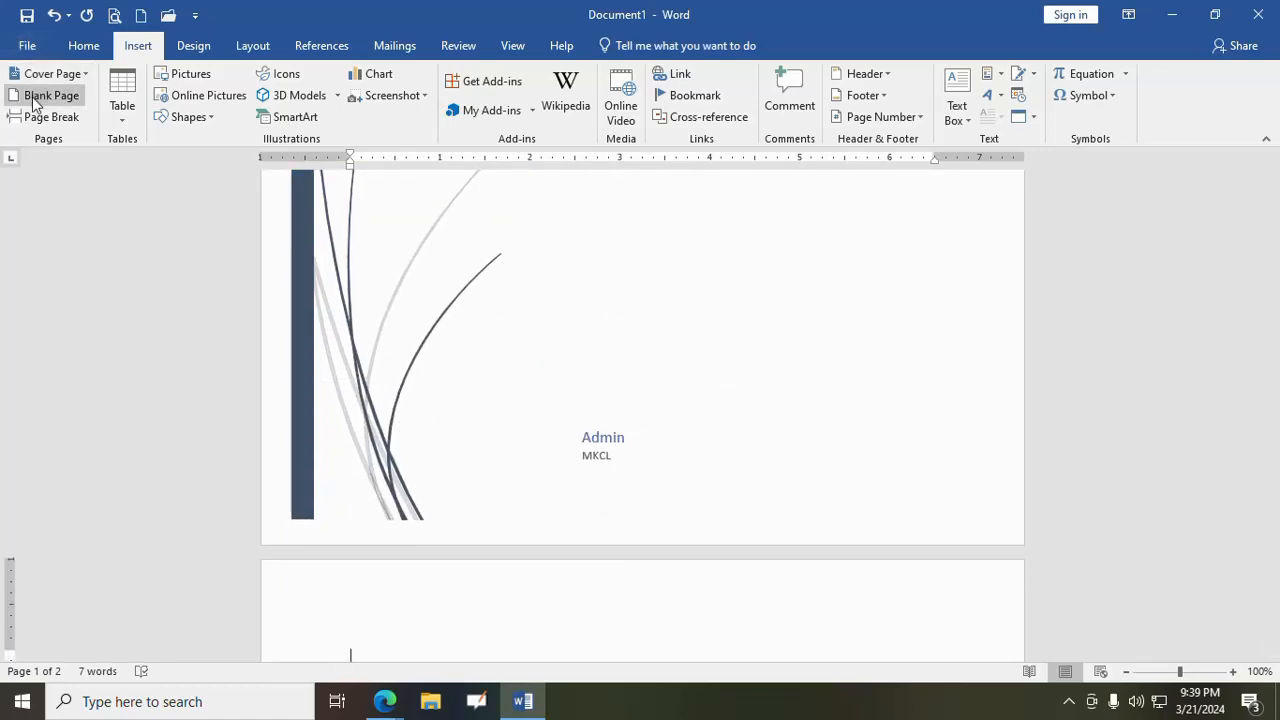
scroll(432, 400, down, 2)
click(407, 435)
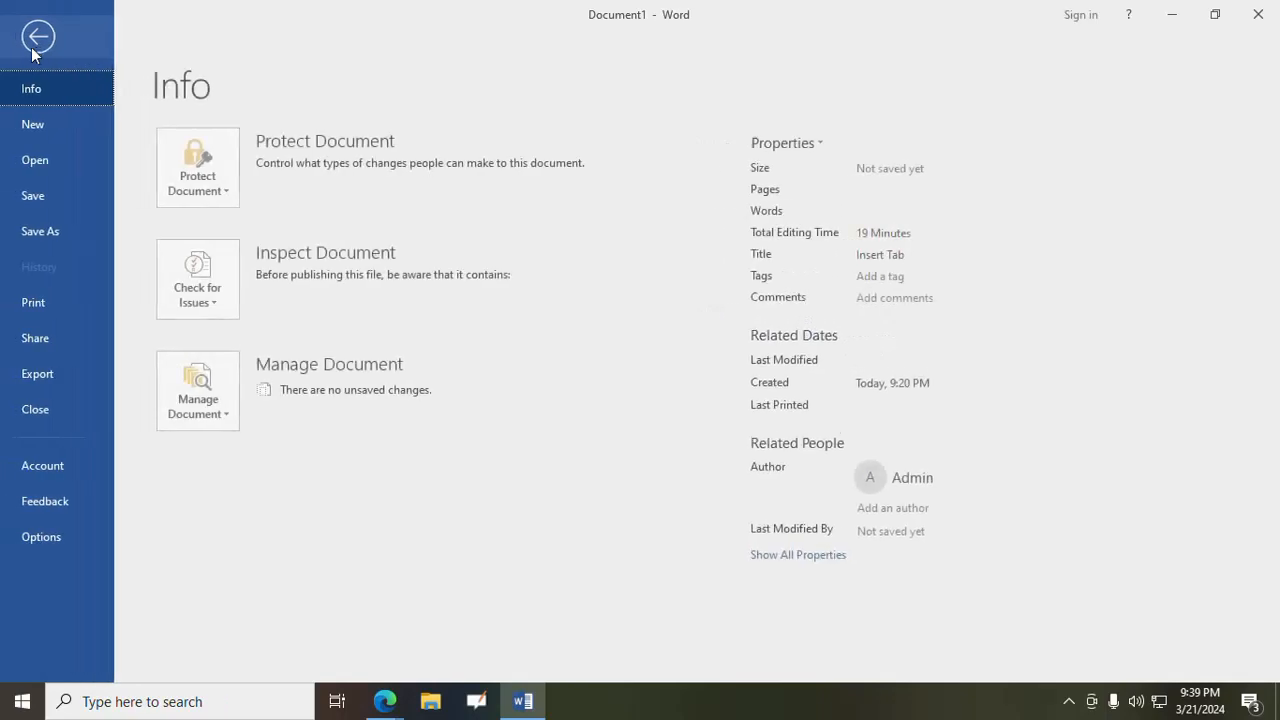
- Open the recent document intro2 and go to its body text
click(27, 45)
click(45, 161)
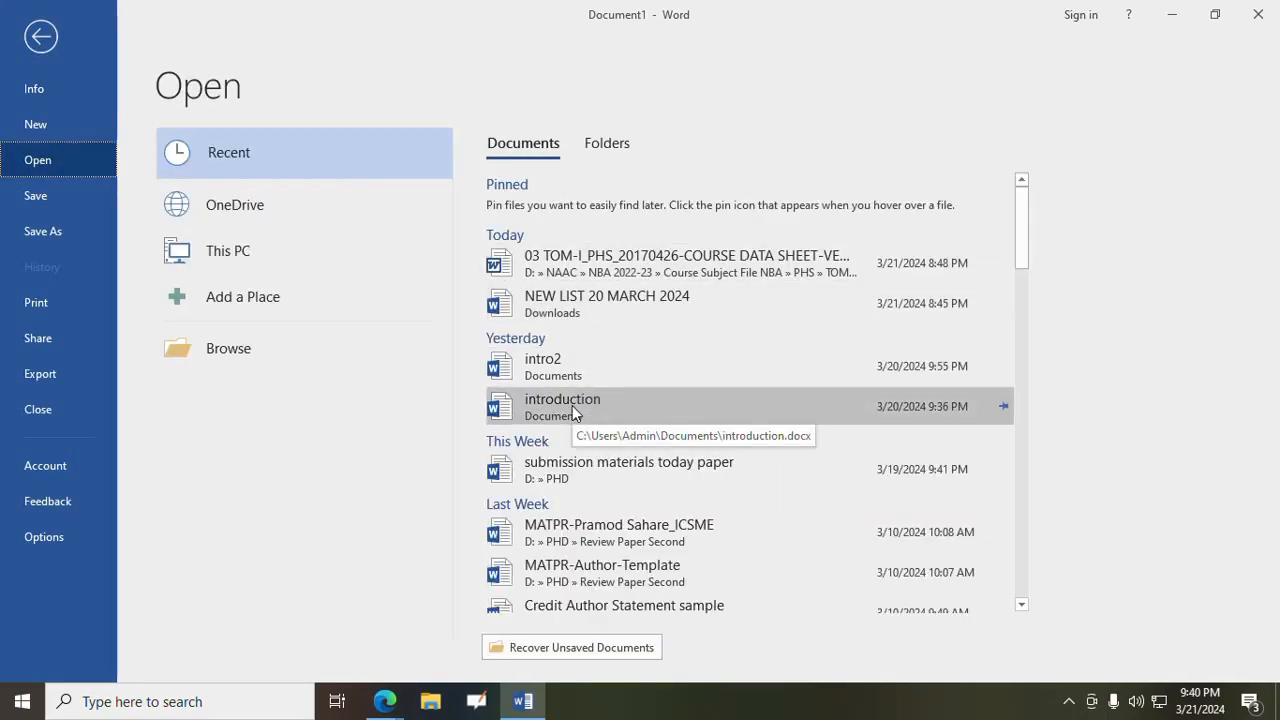
click(549, 365)
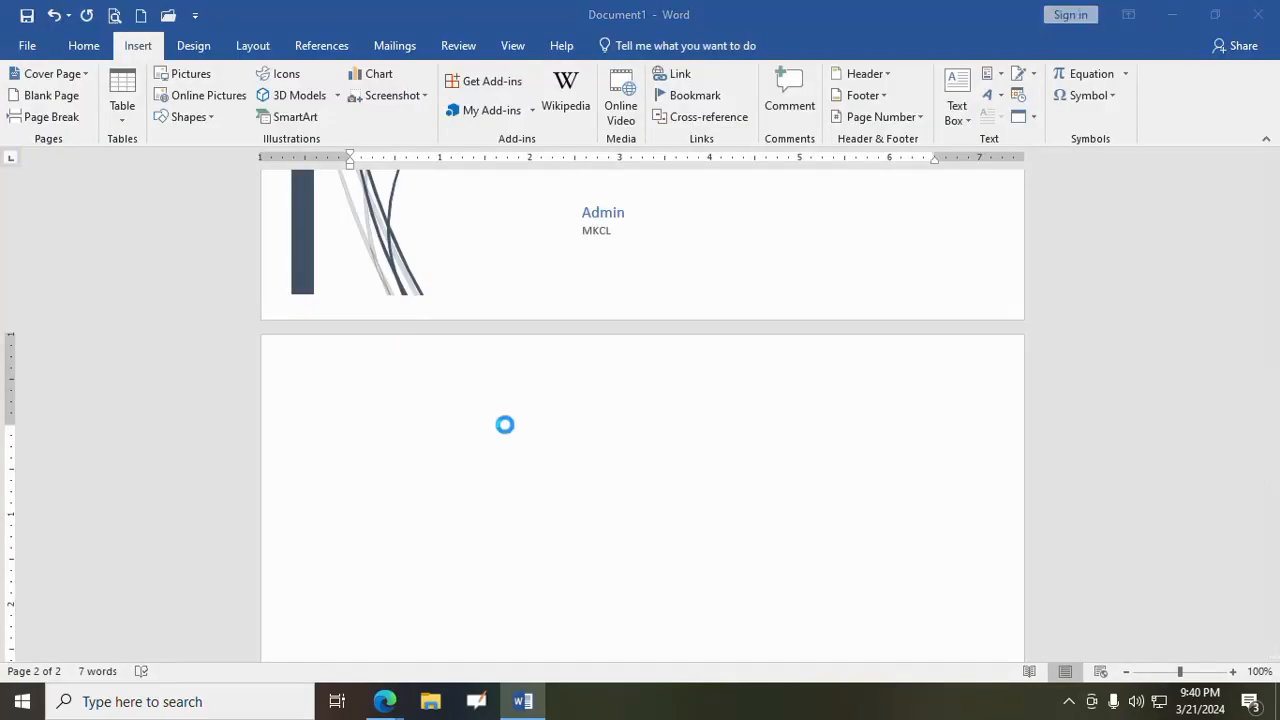
scroll(506, 417, down, 5)
scroll(504, 404, down, 3)
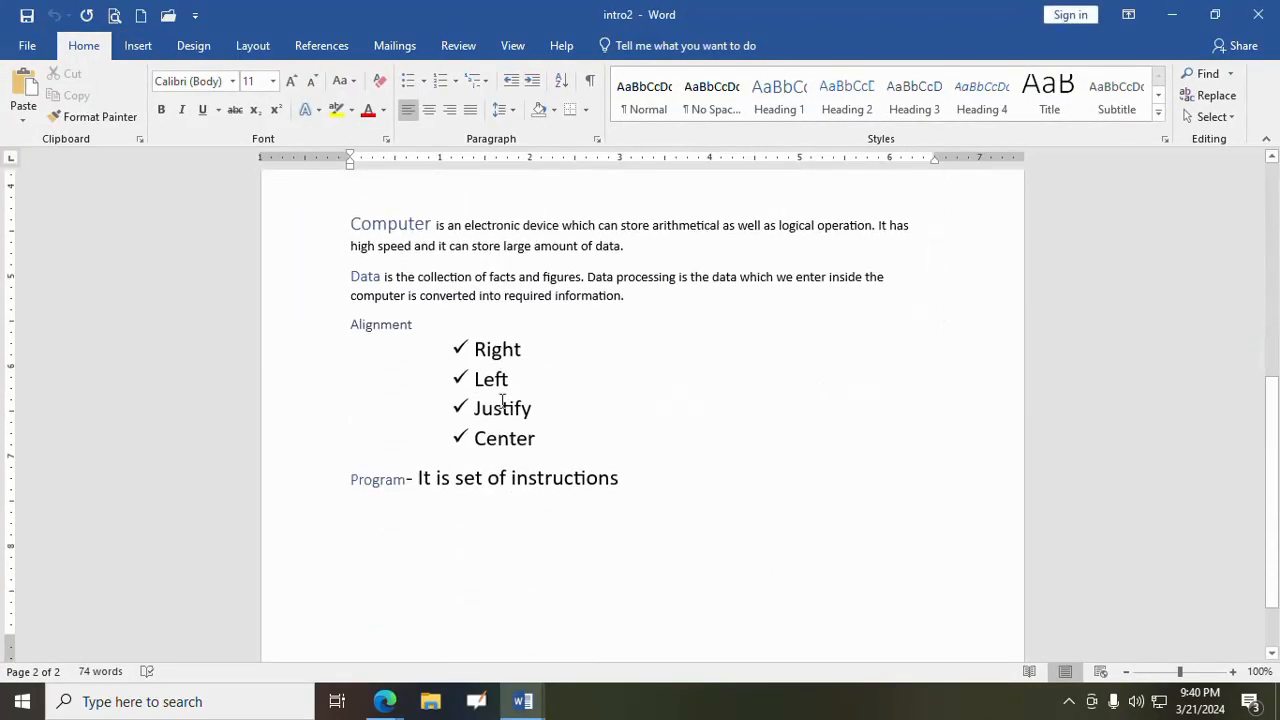
- Insert a blank page after the Computer paragraph, before the Data paragraph, and check the page layout
click(643, 251)
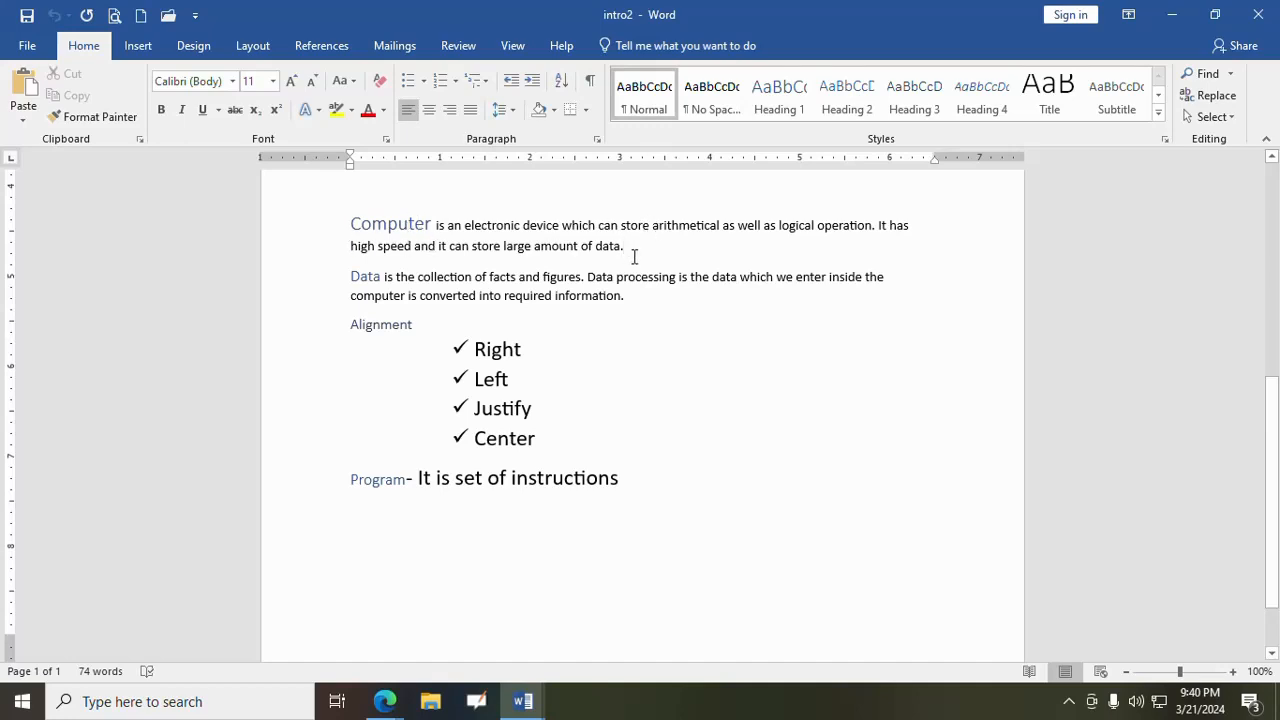
click(137, 47)
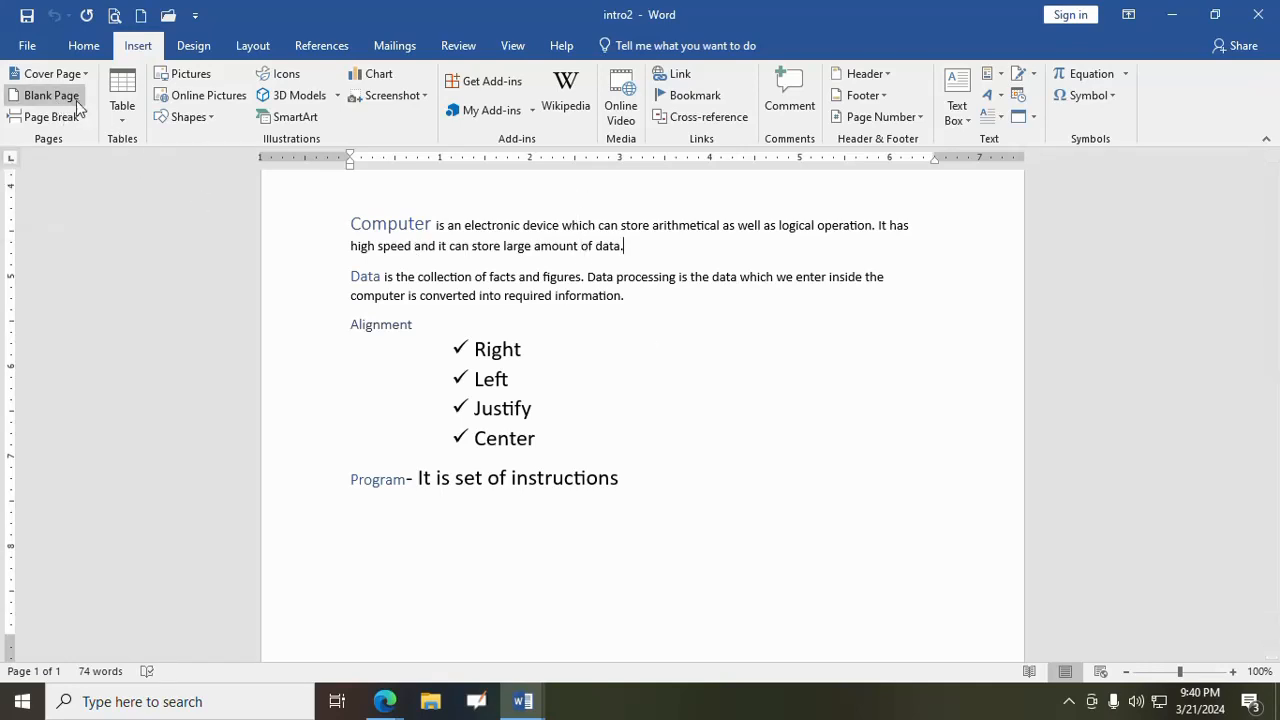
click(45, 95)
scroll(600, 389, down, 10)
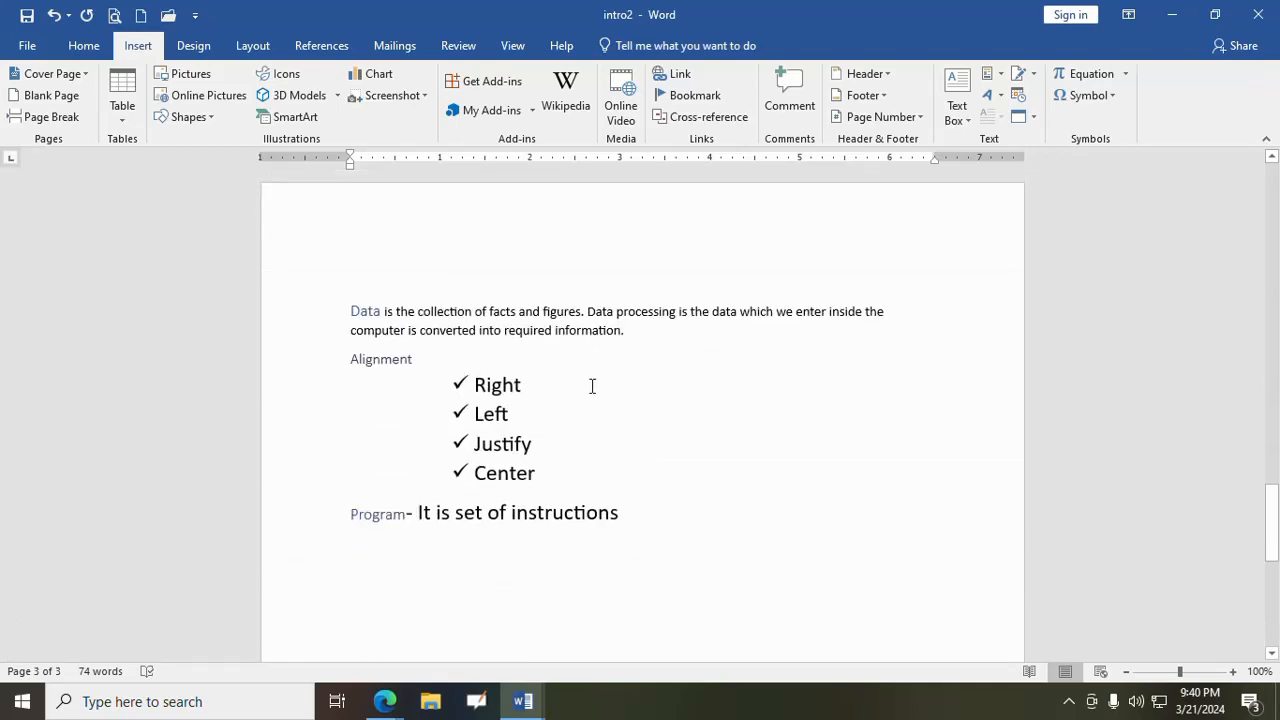
scroll(592, 386, up, 10)
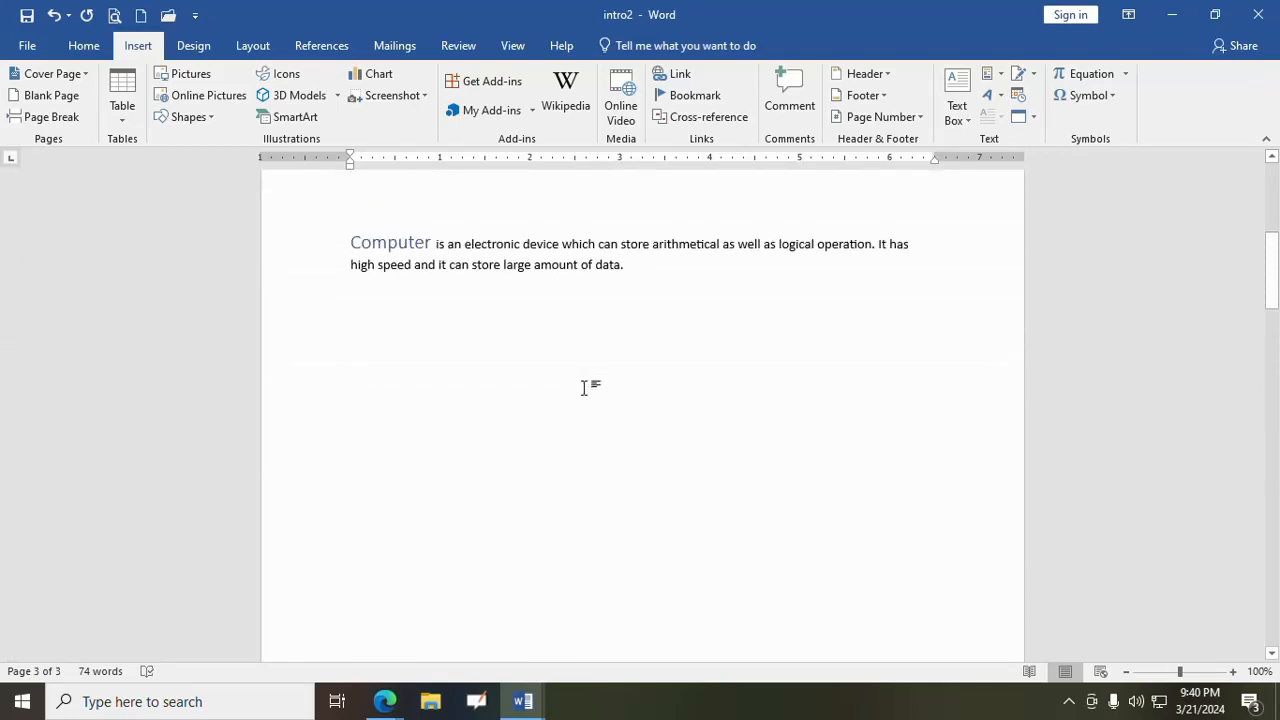
scroll(584, 388, up, 2)
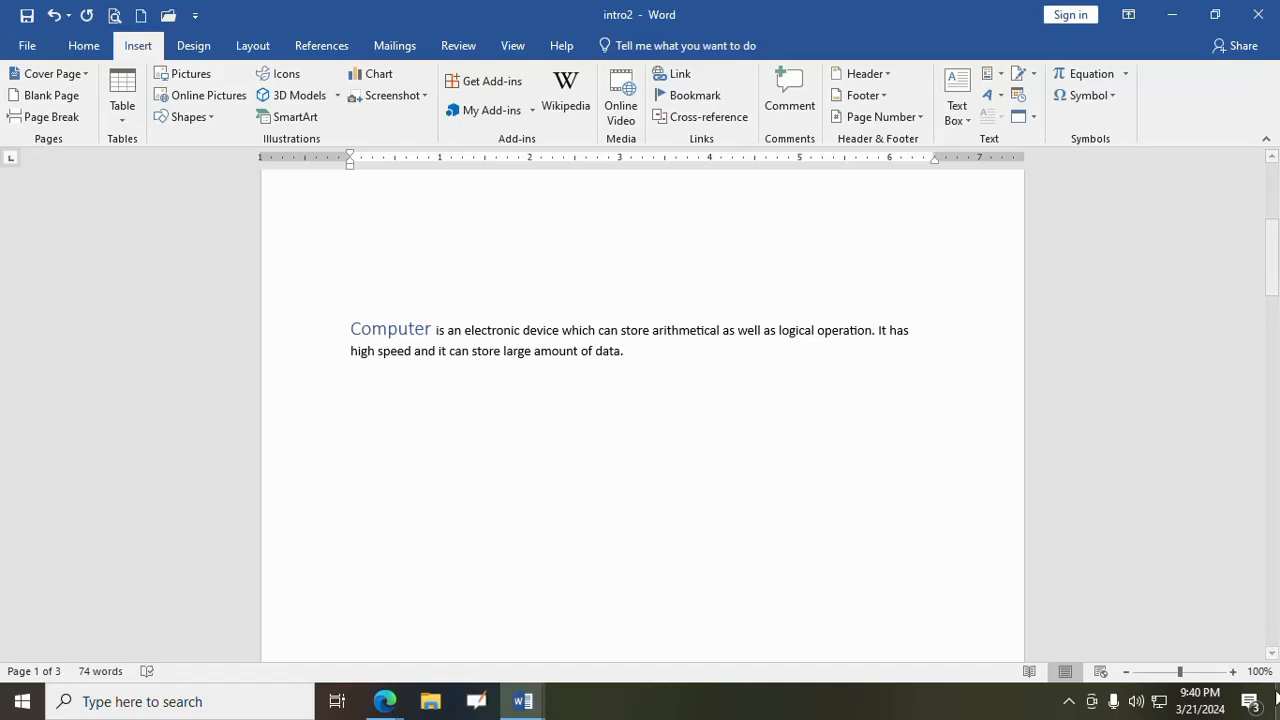
- View all pages of intro2 side by side at a reduced zoom, then return to 100% and the Computer paragraph
click(1178, 671)
drag(1178, 671, 1162, 671)
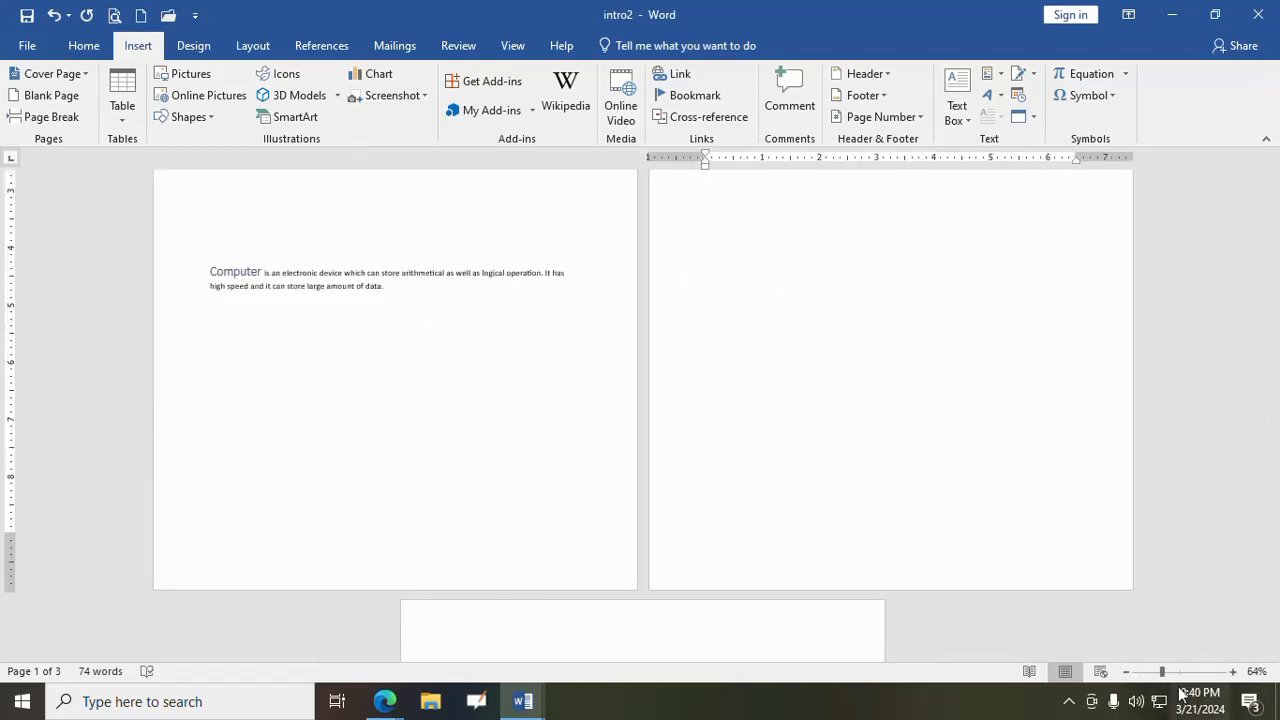
click(1141, 671)
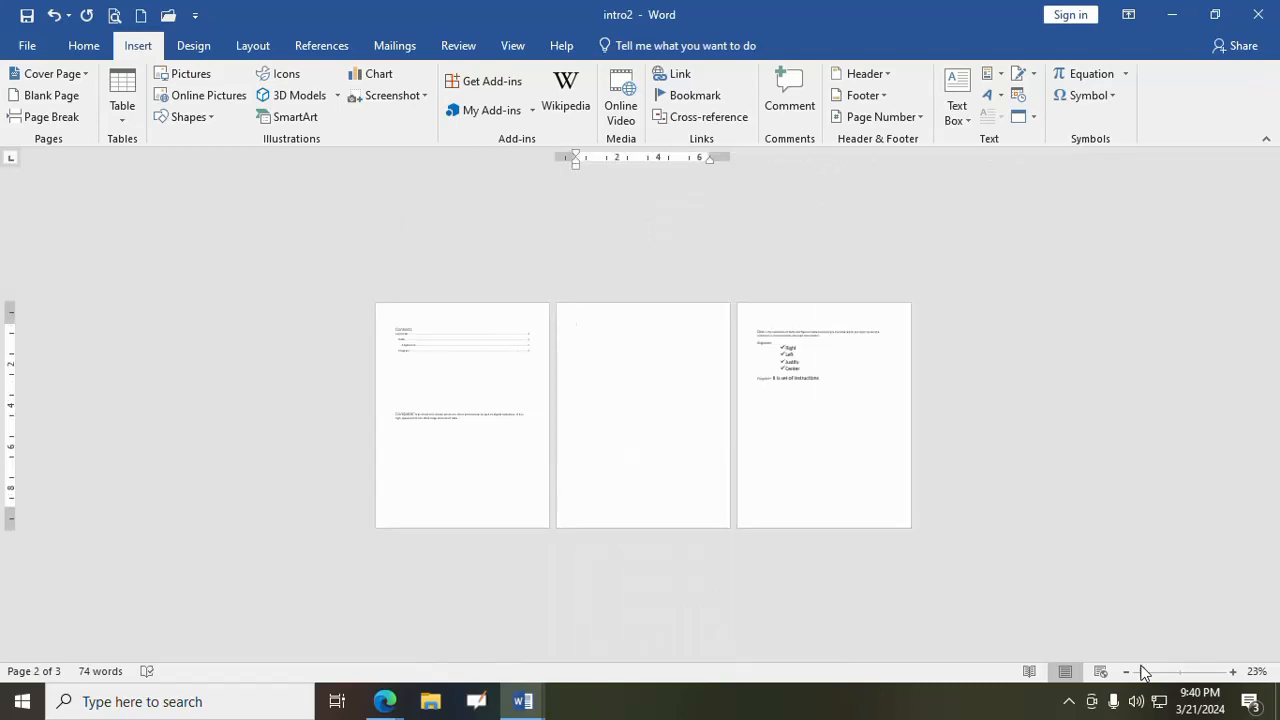
drag(1143, 672, 1181, 674)
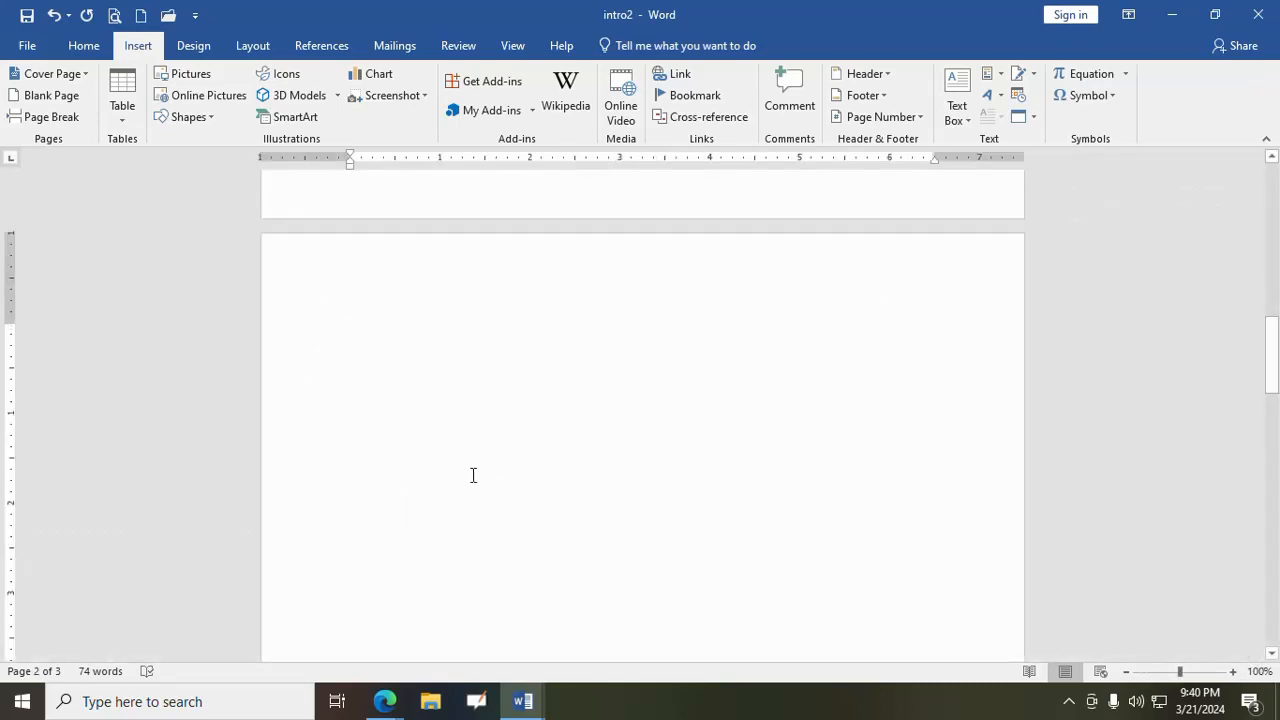
scroll(473, 475, up, 10)
scroll(540, 460, down, 3)
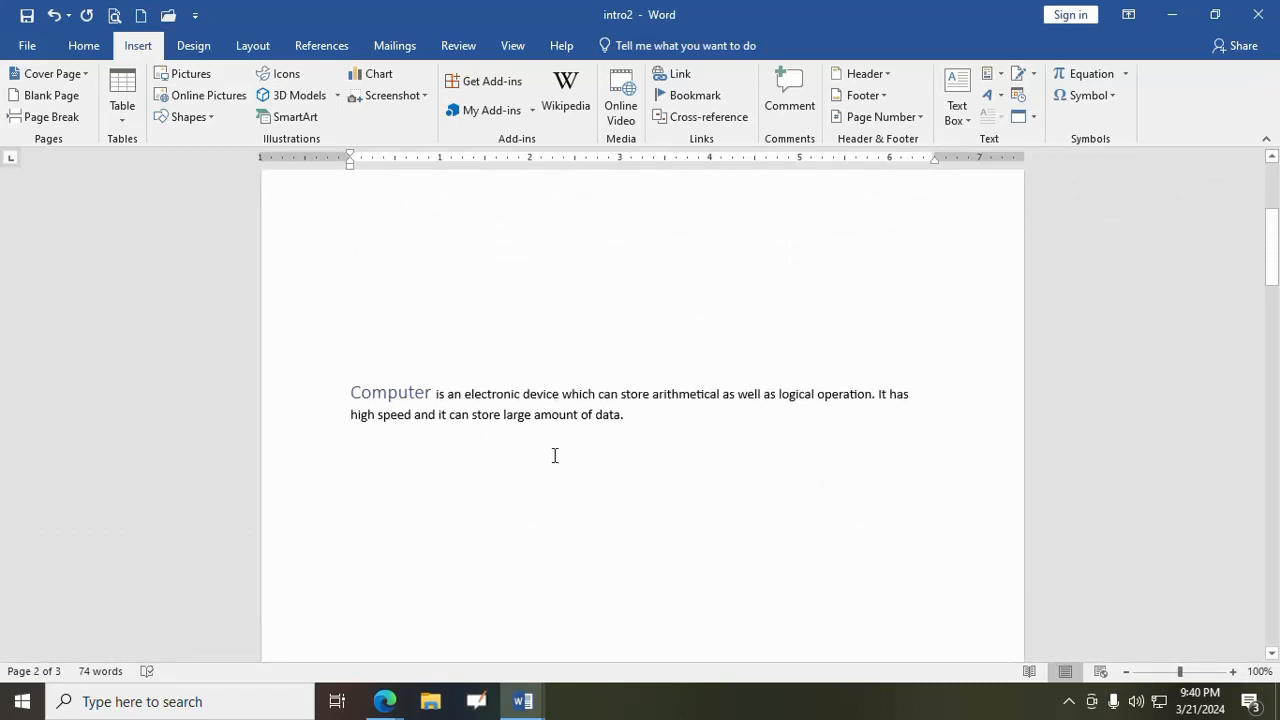
- Undo the blank page insertion and look over the contents list and body text
click(363, 433)
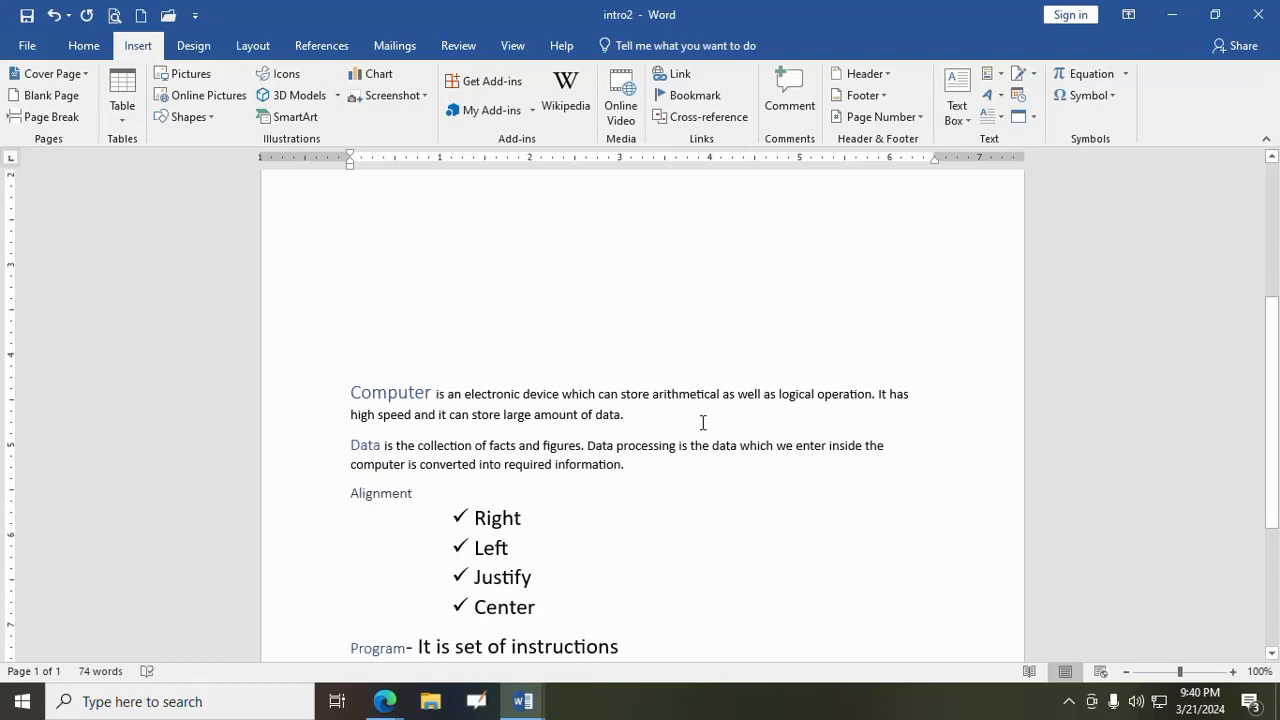
scroll(674, 489, up, 3)
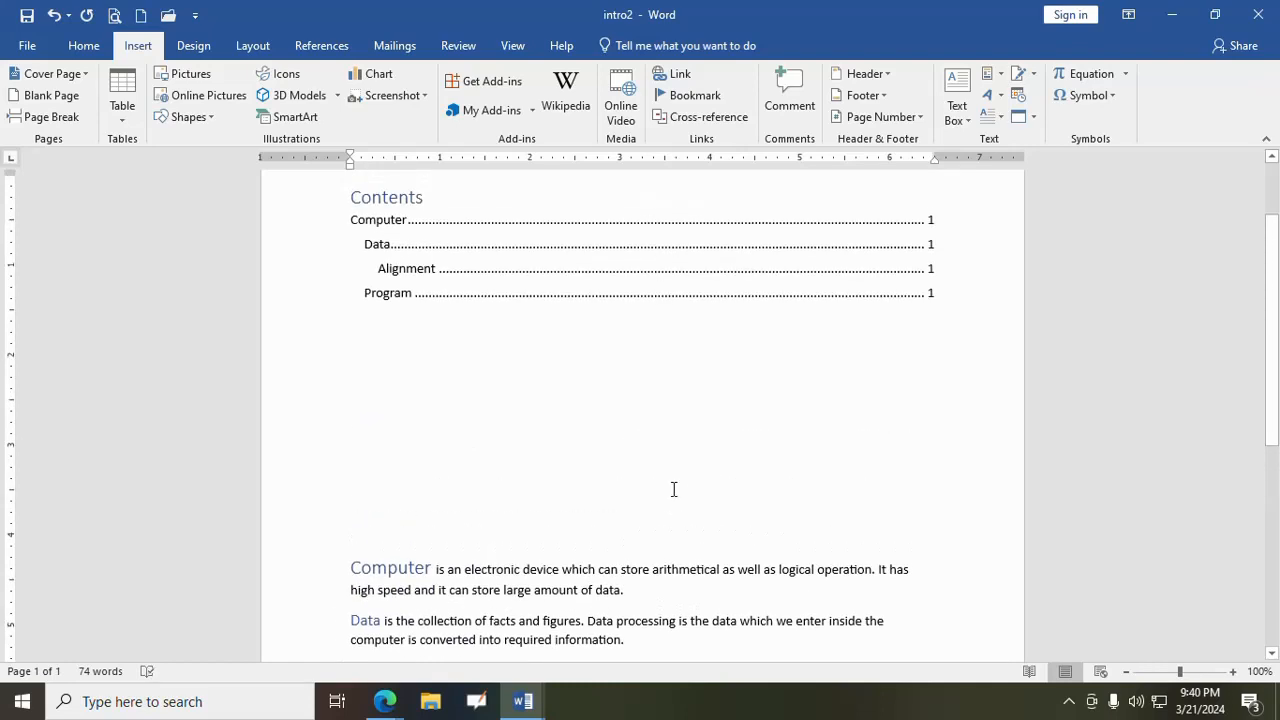
scroll(670, 489, down, 2)
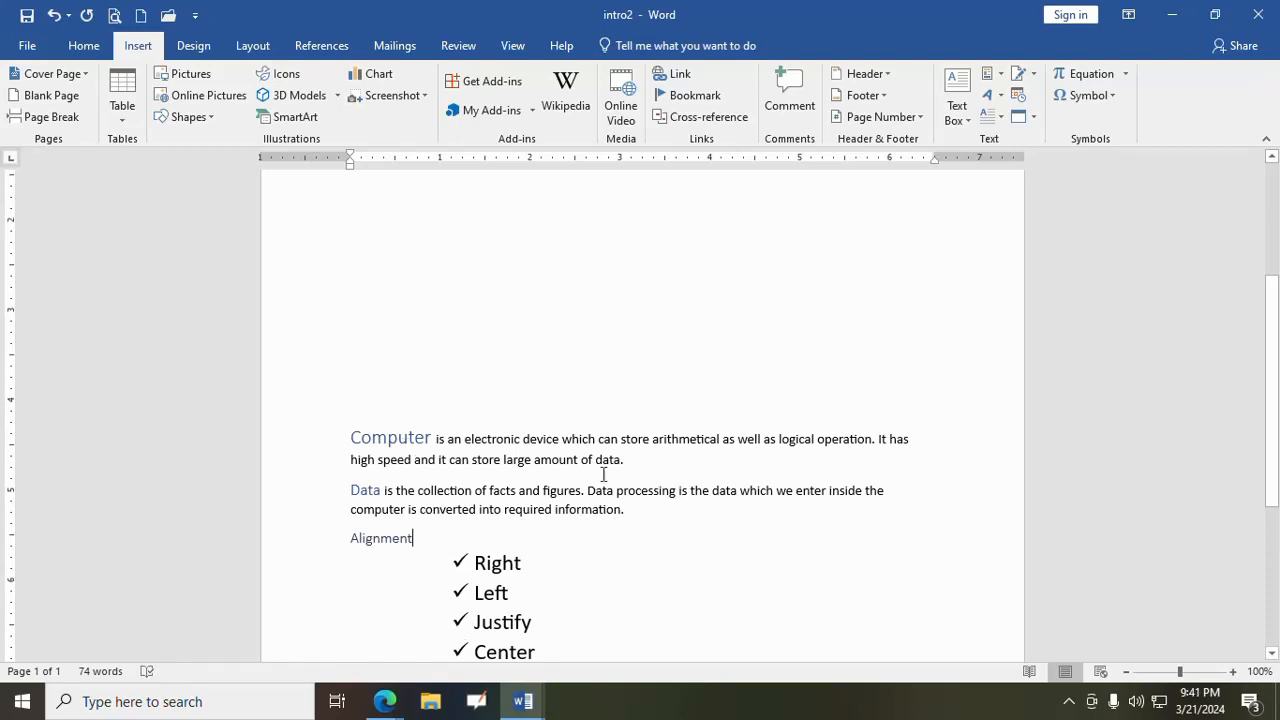
- Insert a page break after the Computer paragraph and check how the text is split between the pages
click(46, 116)
scroll(680, 457, down, 5)
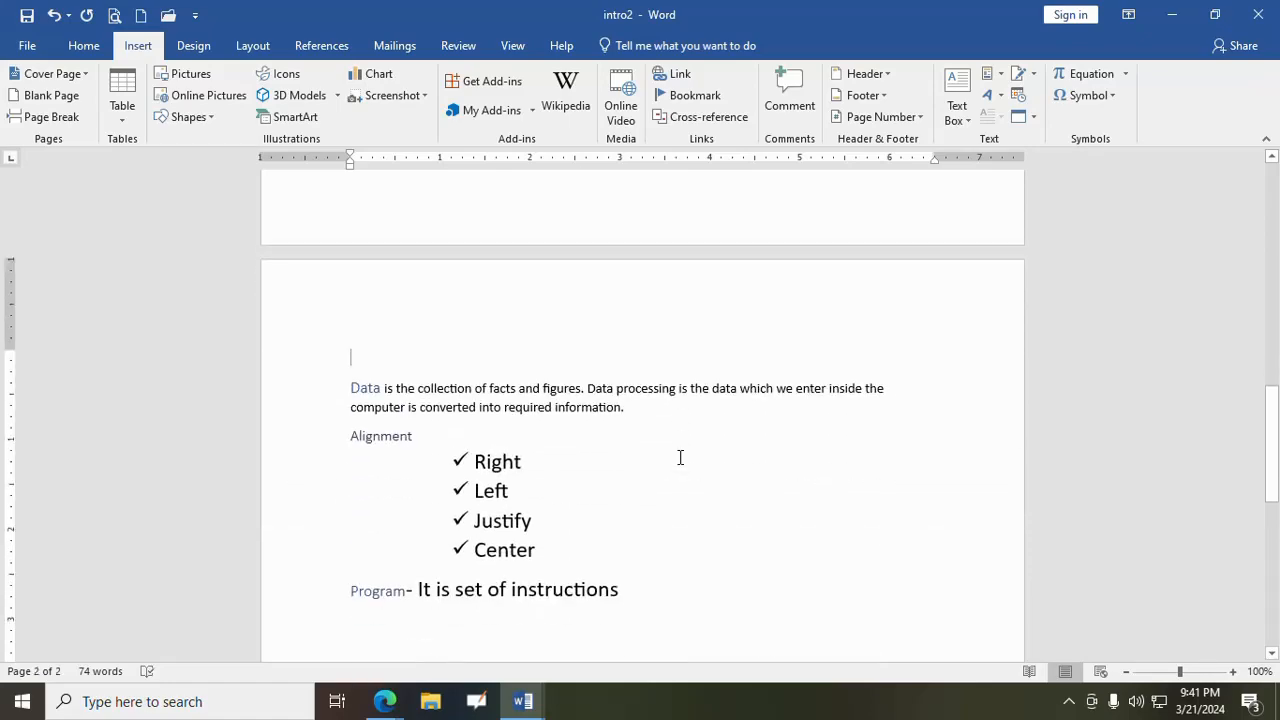
scroll(678, 457, up, 10)
scroll(668, 457, down, 12)
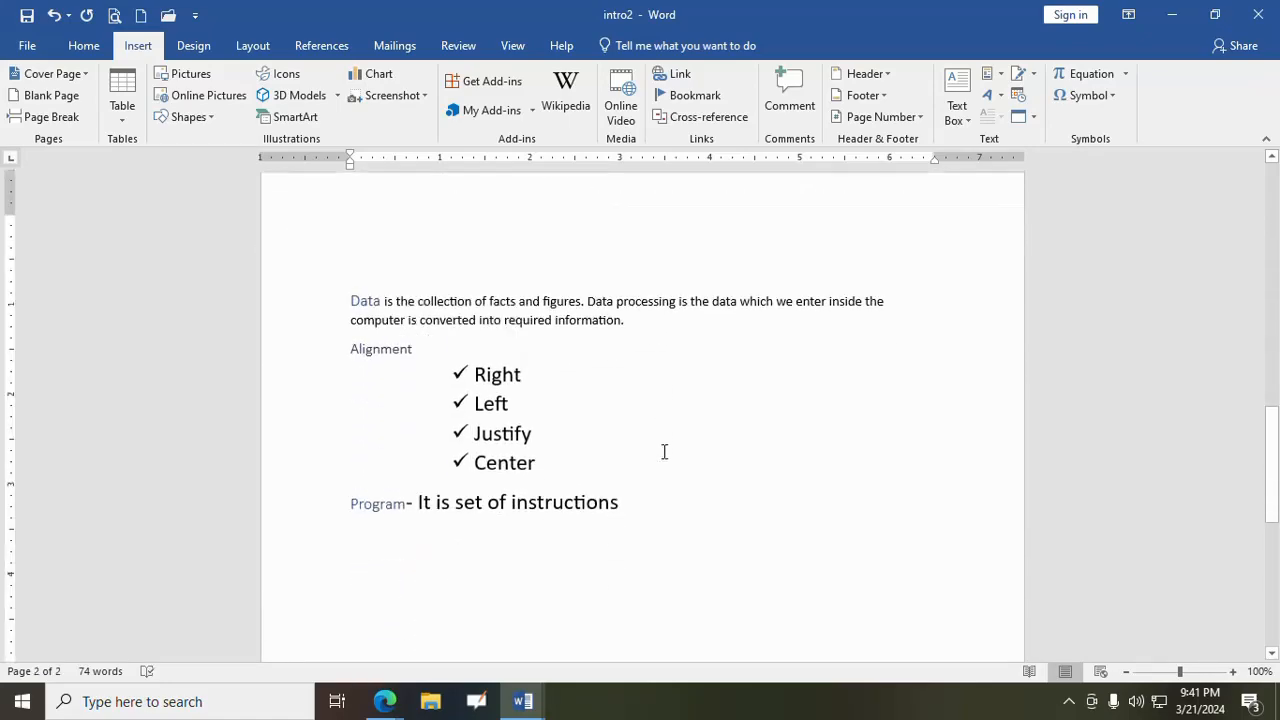
scroll(664, 452, down, 7)
scroll(663, 454, up, 15)
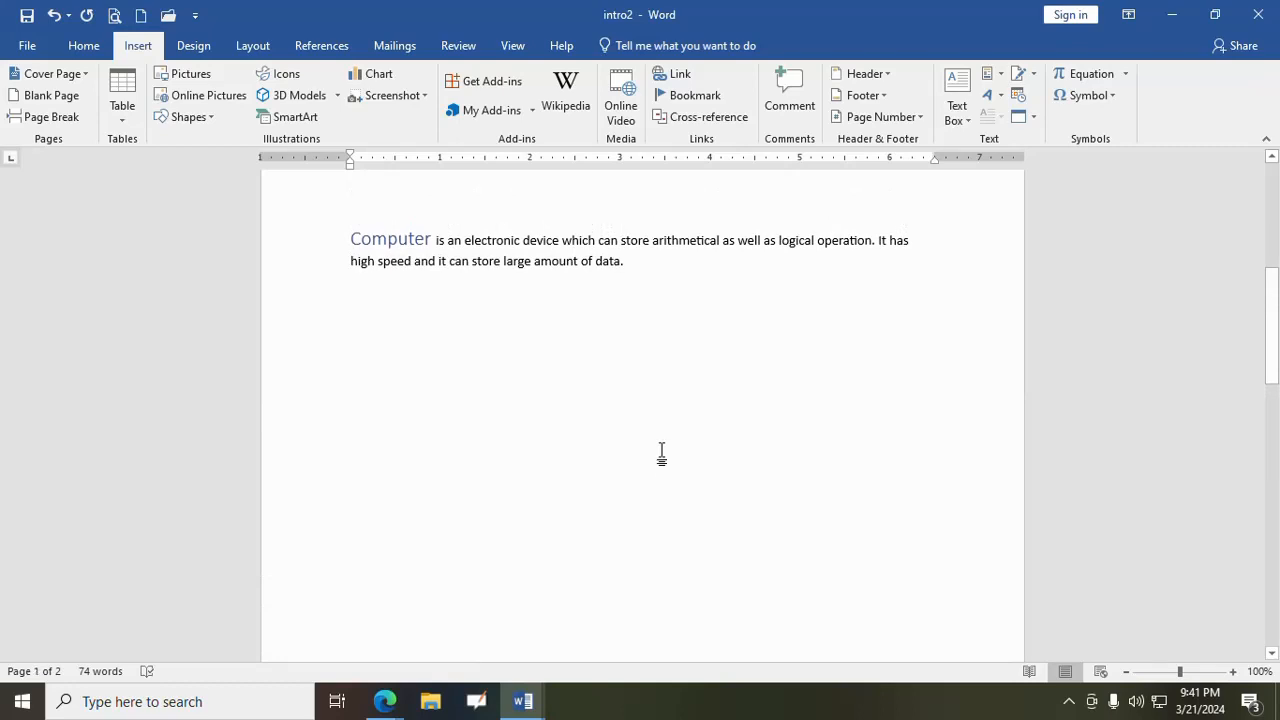
scroll(661, 453, down, 6)
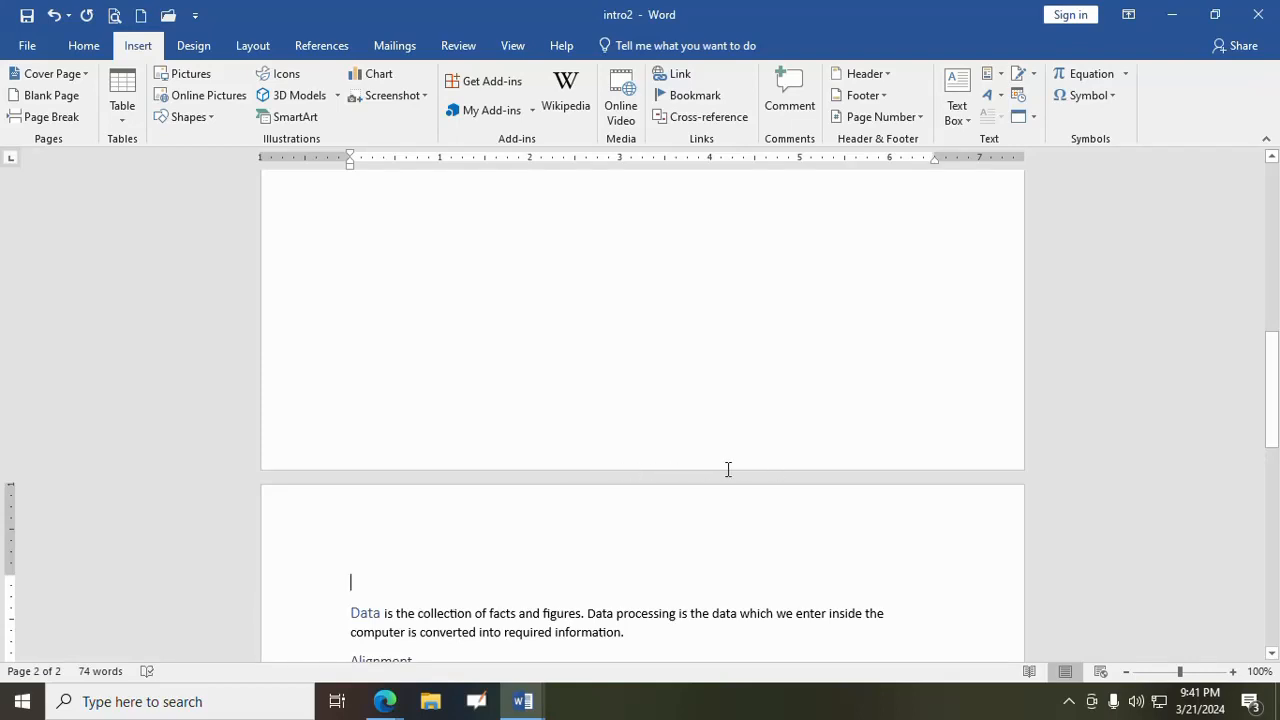
scroll(700, 460, up, 5)
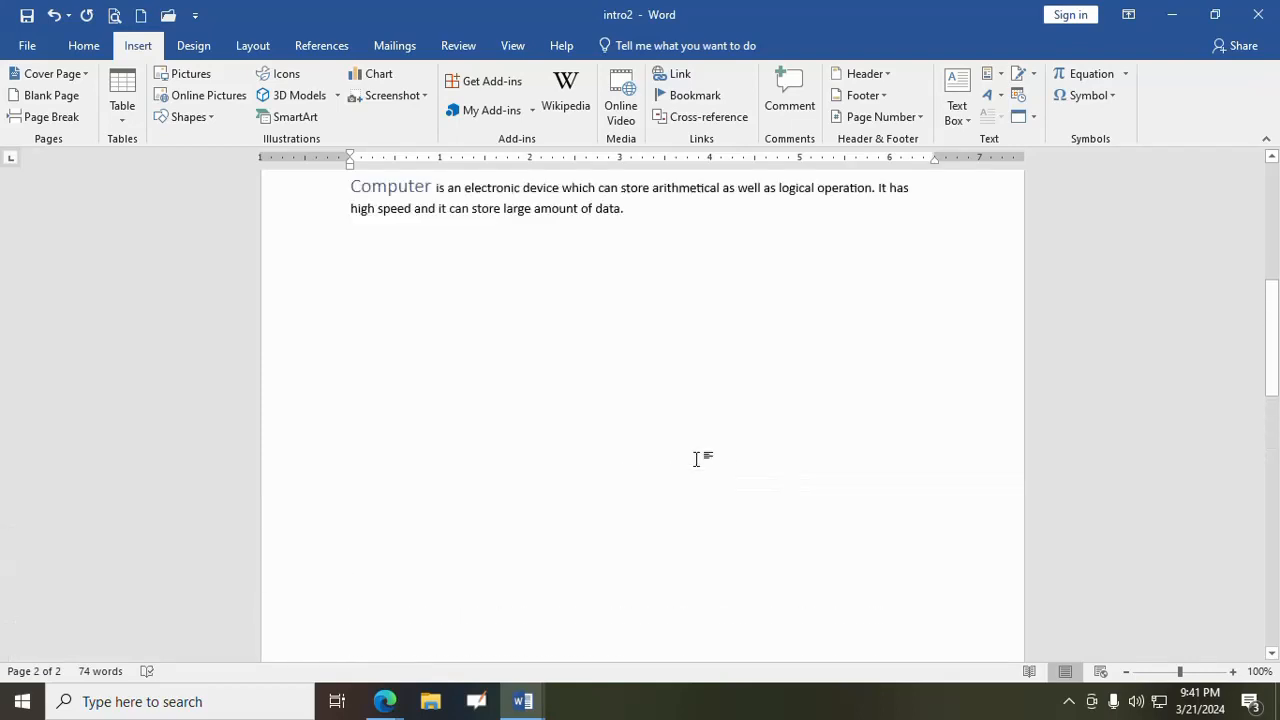
- Remove the page break after the Computer paragraph and check that the Data text follows on the same page
click(373, 377)
key(Delete)
key(Delete)
key(Delete)
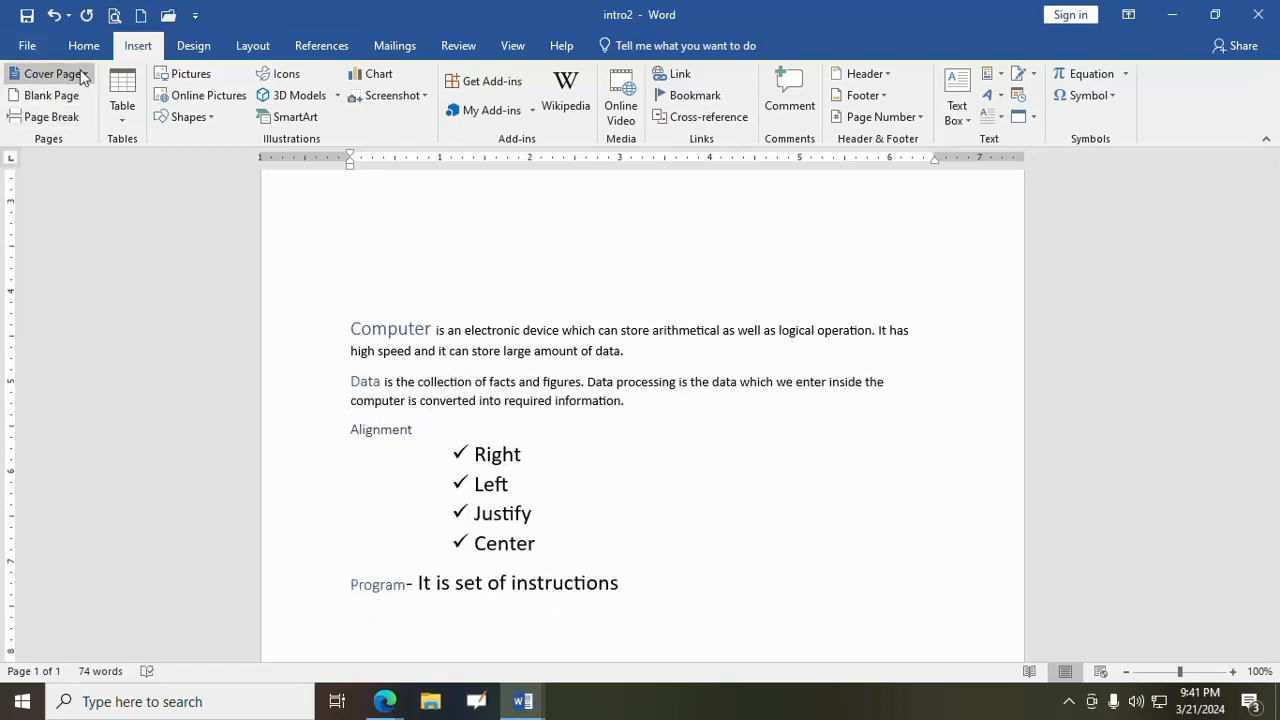
scroll(410, 360, down, 3)
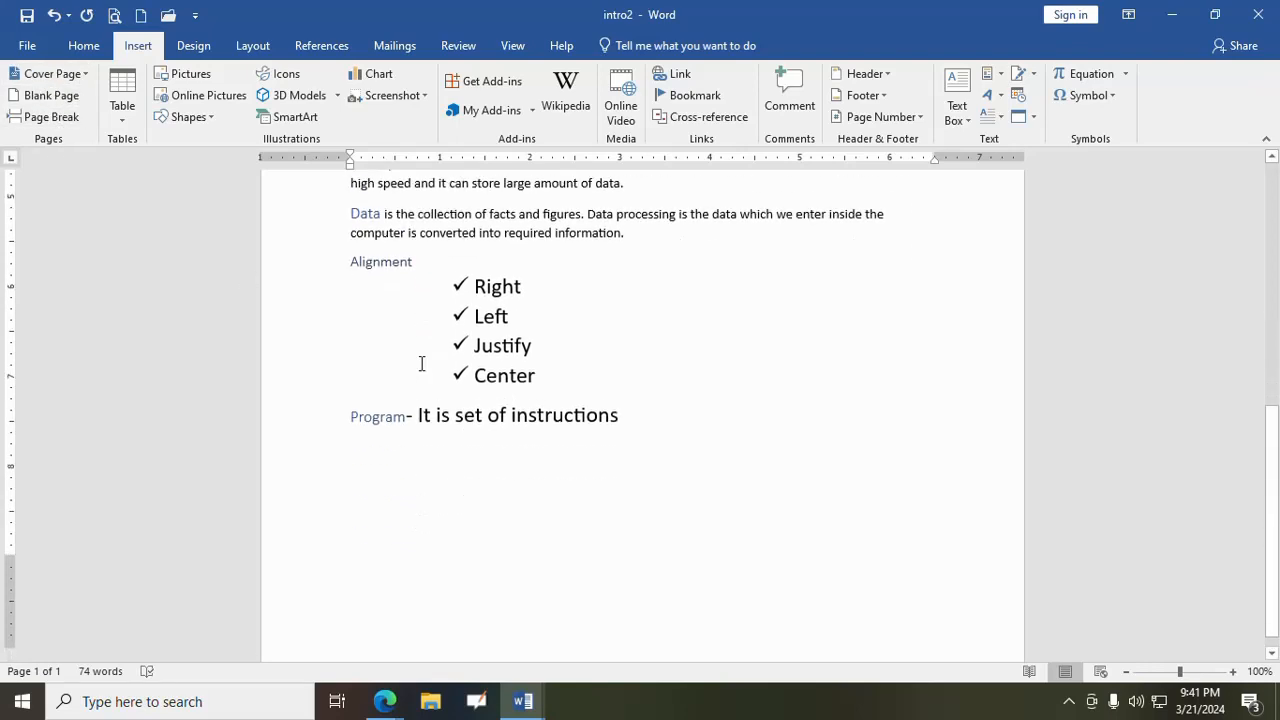
- Switch to Document1 and insert a table of 3 columns and 5 rows on the page after the cover page
click(523, 701)
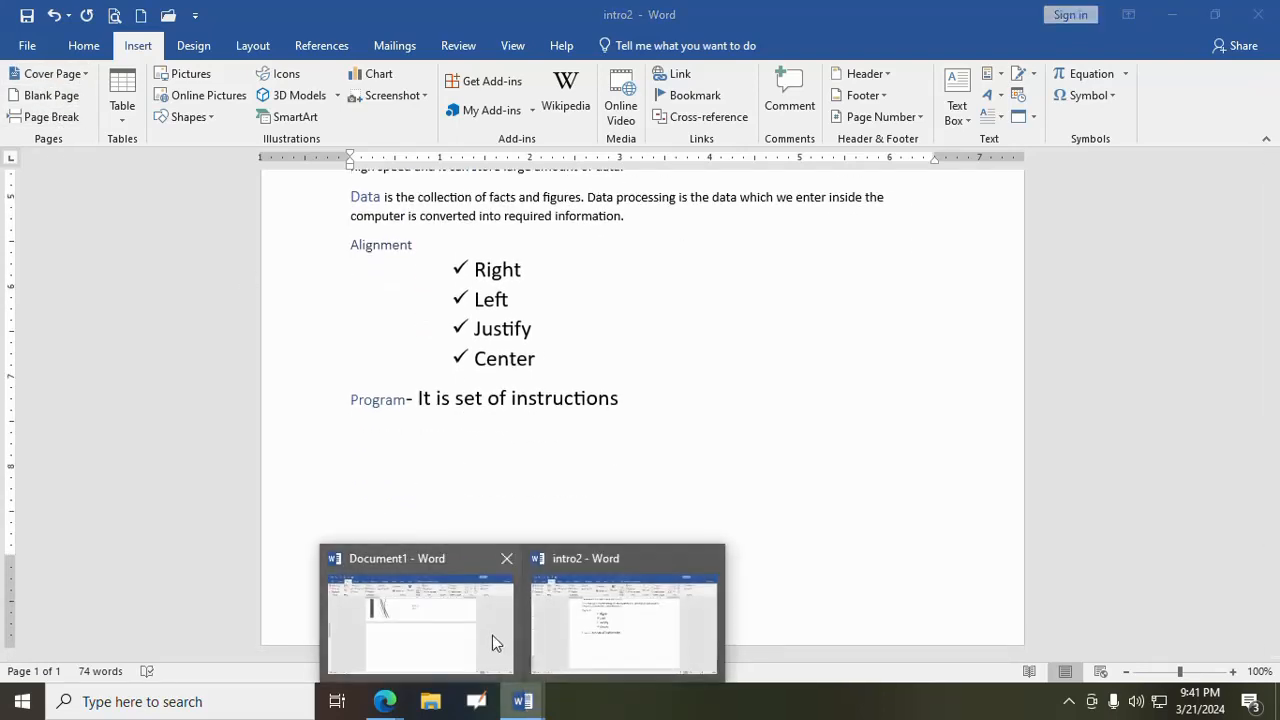
click(448, 629)
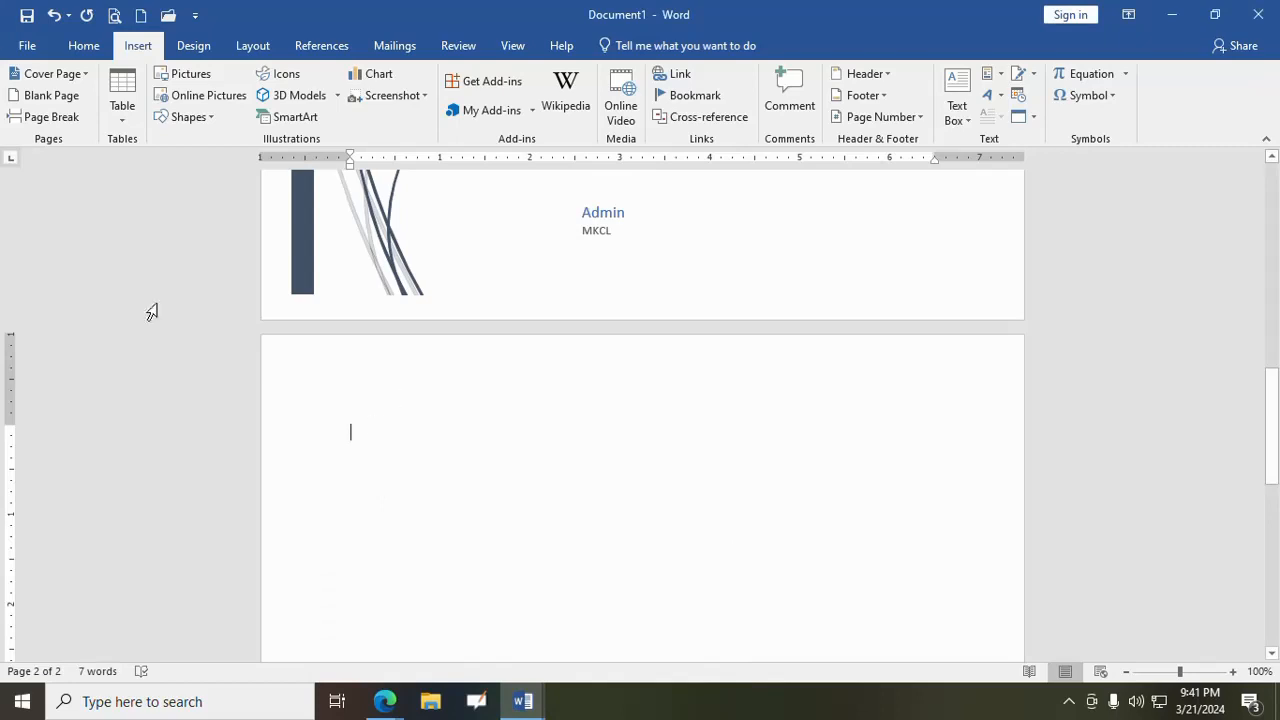
click(119, 113)
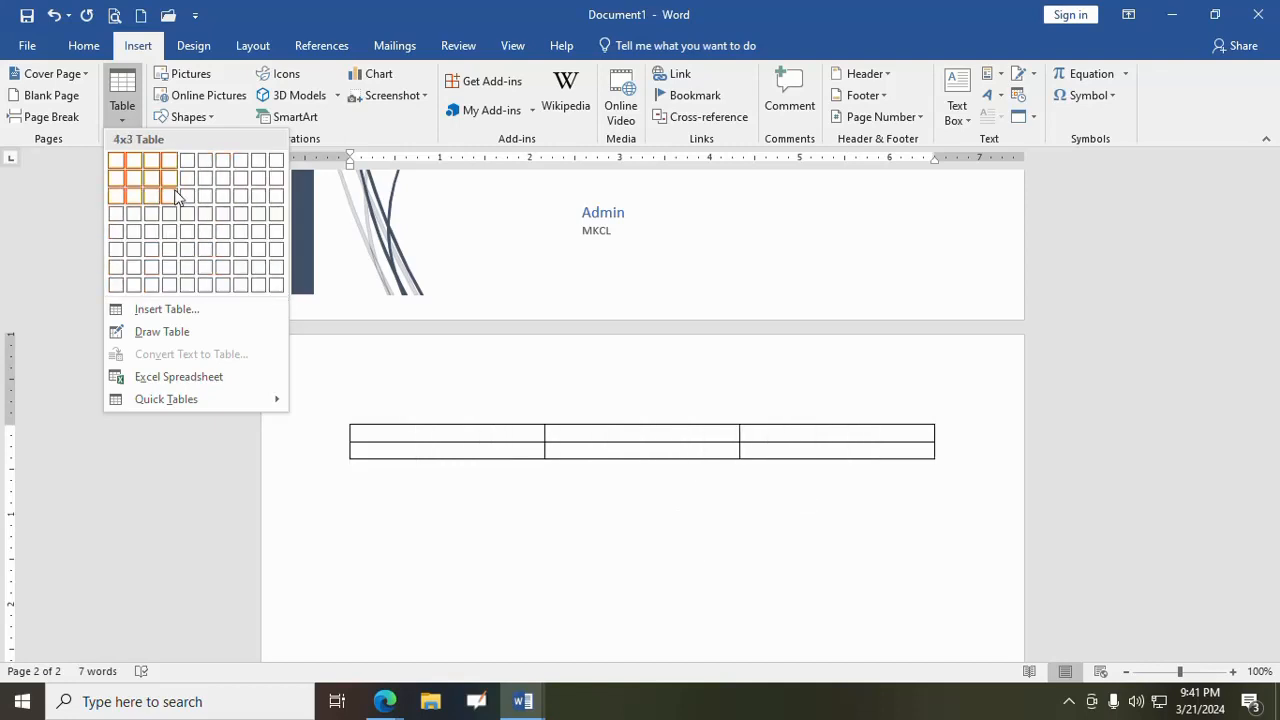
click(170, 310)
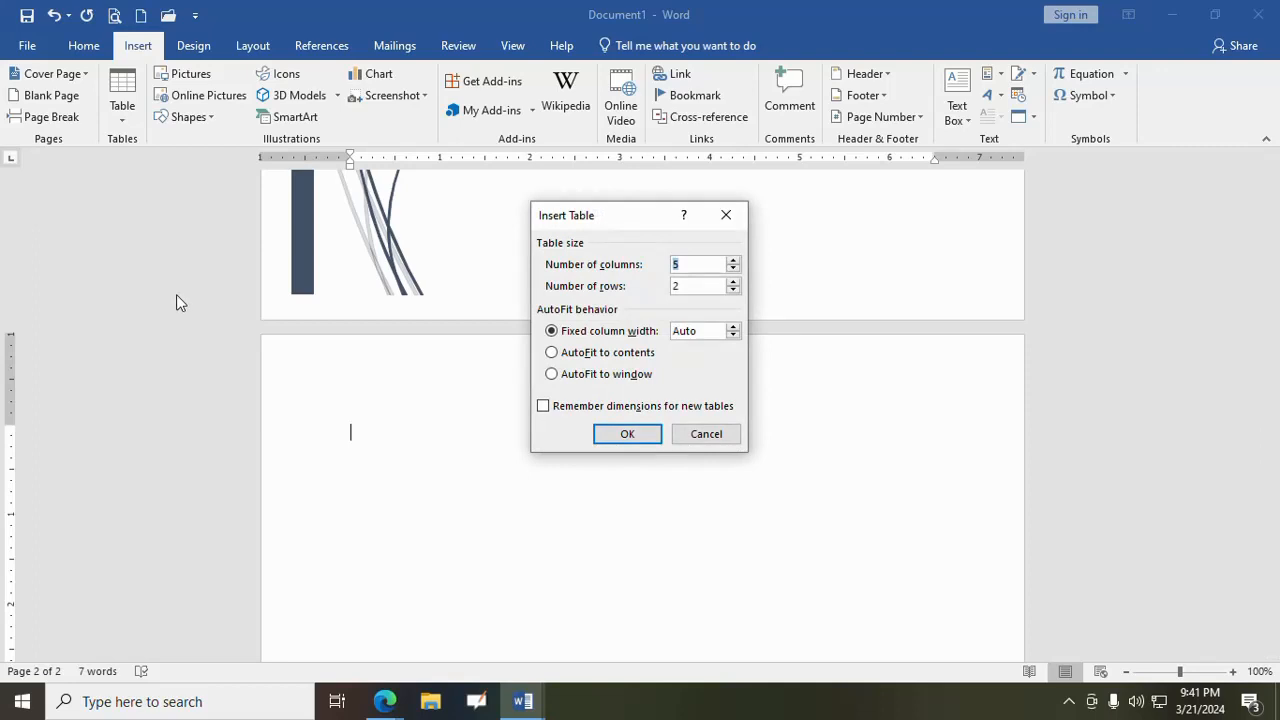
text(3)
text(5)
click(606, 434)
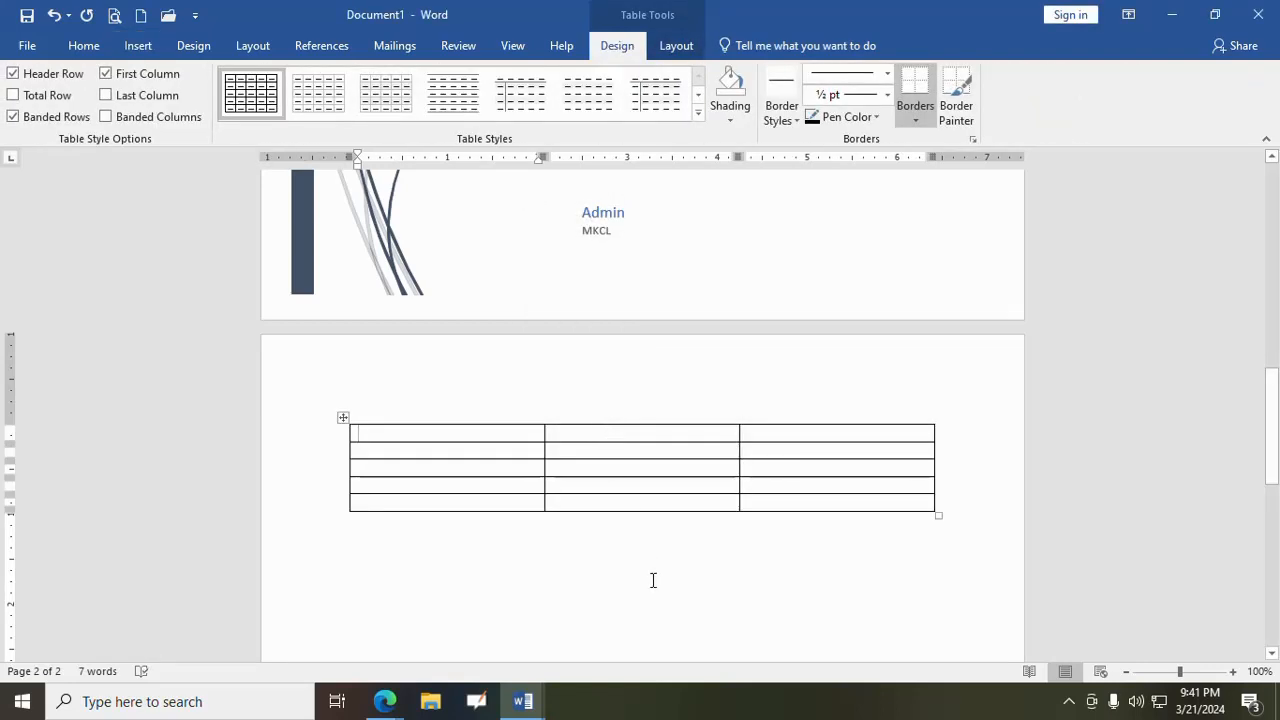
- Fill the table's header row with Name, Sname and Salary
text(Name)
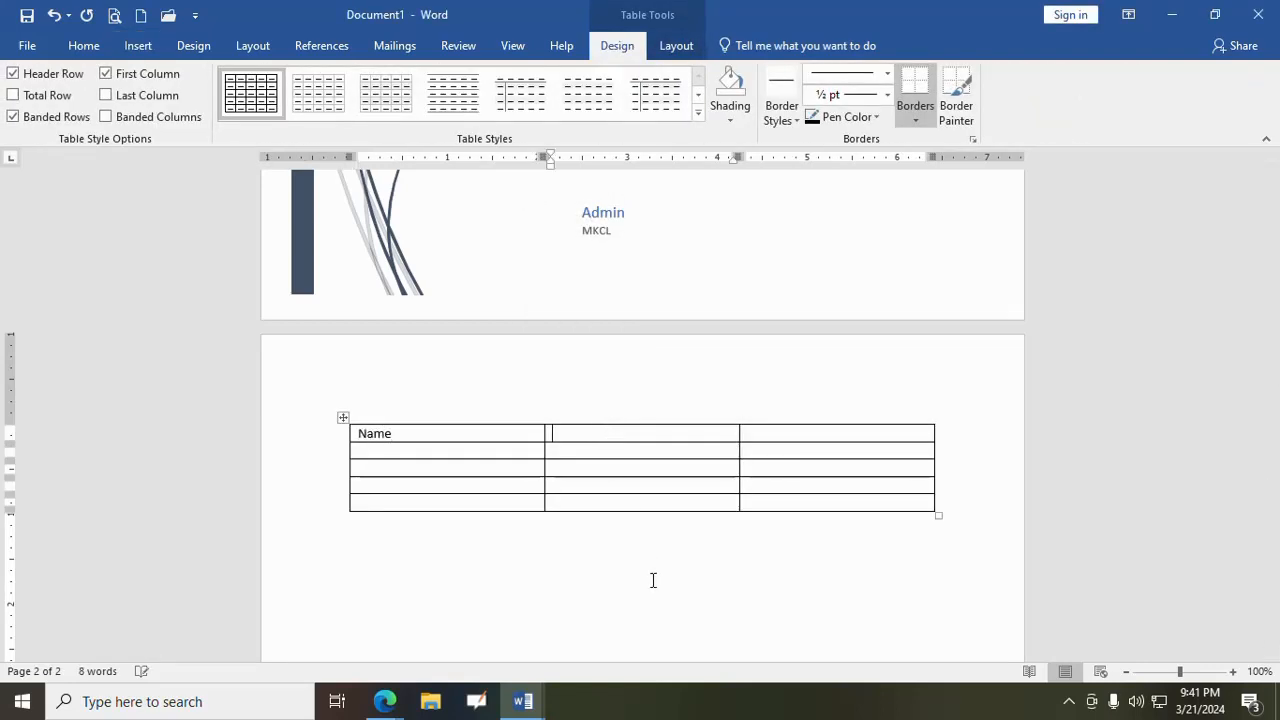
key(Tab)
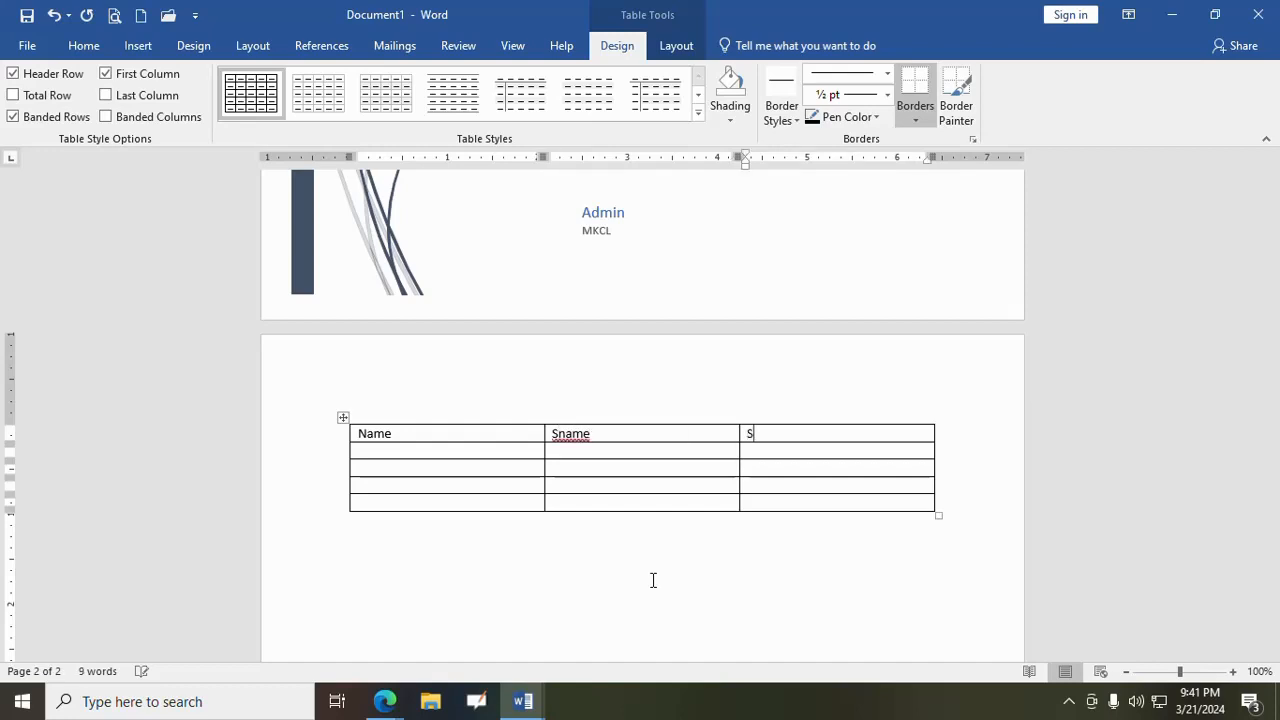
text(Salary)
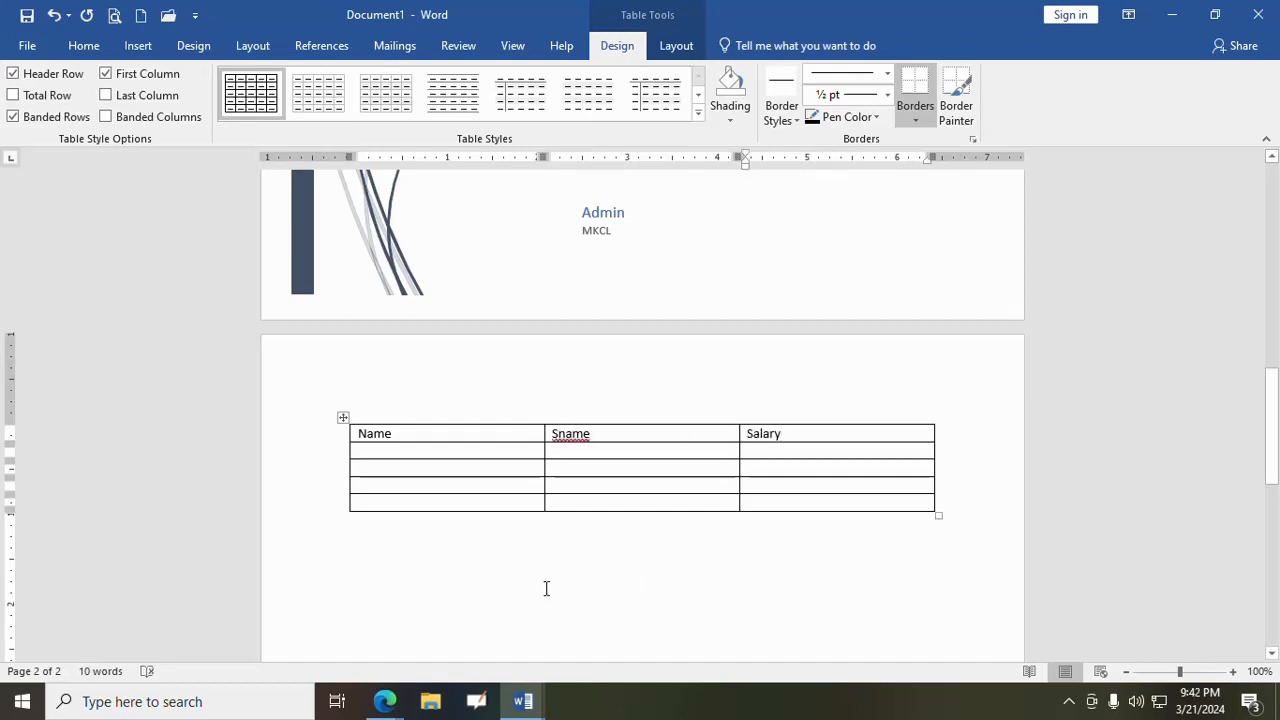
- Fill the Name column with A1, A2, A3 and A4
click(491, 457)
text(A)
text(A3)
text(A4)
- Fill the Sname column with B1, B2, B3 and B4
click(592, 450)
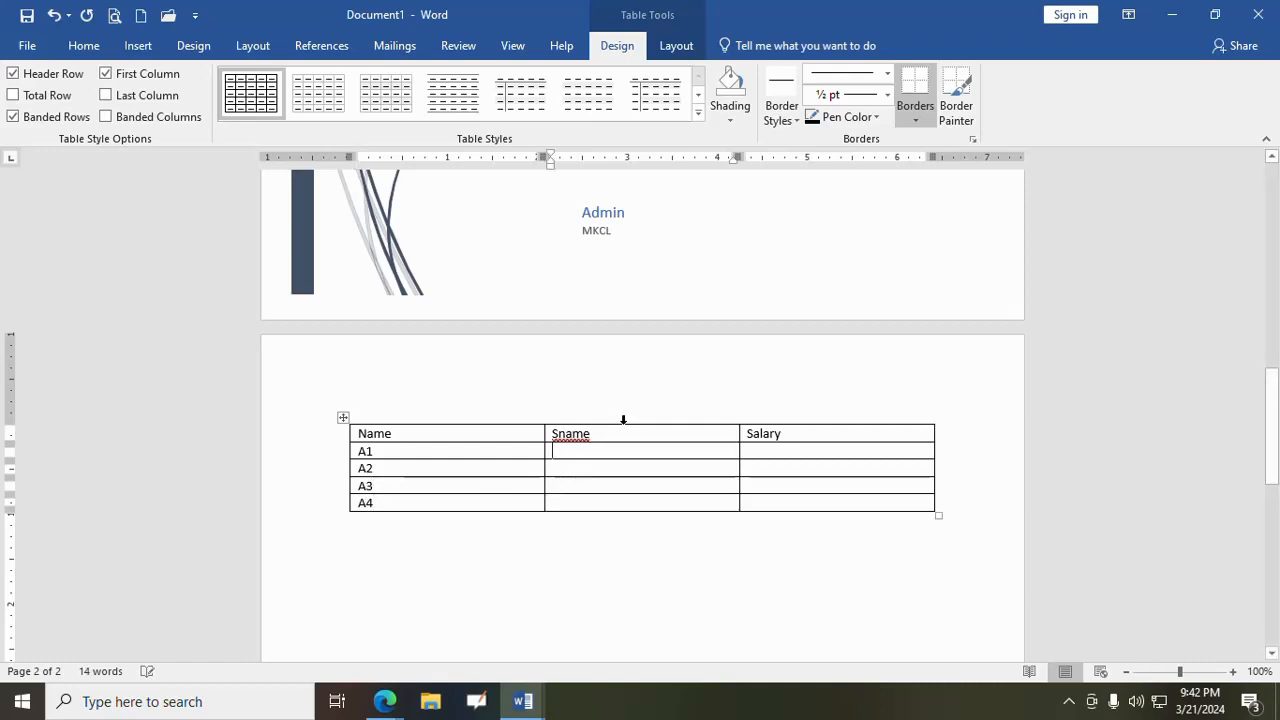
text(B1)
click(617, 467)
text(B4)
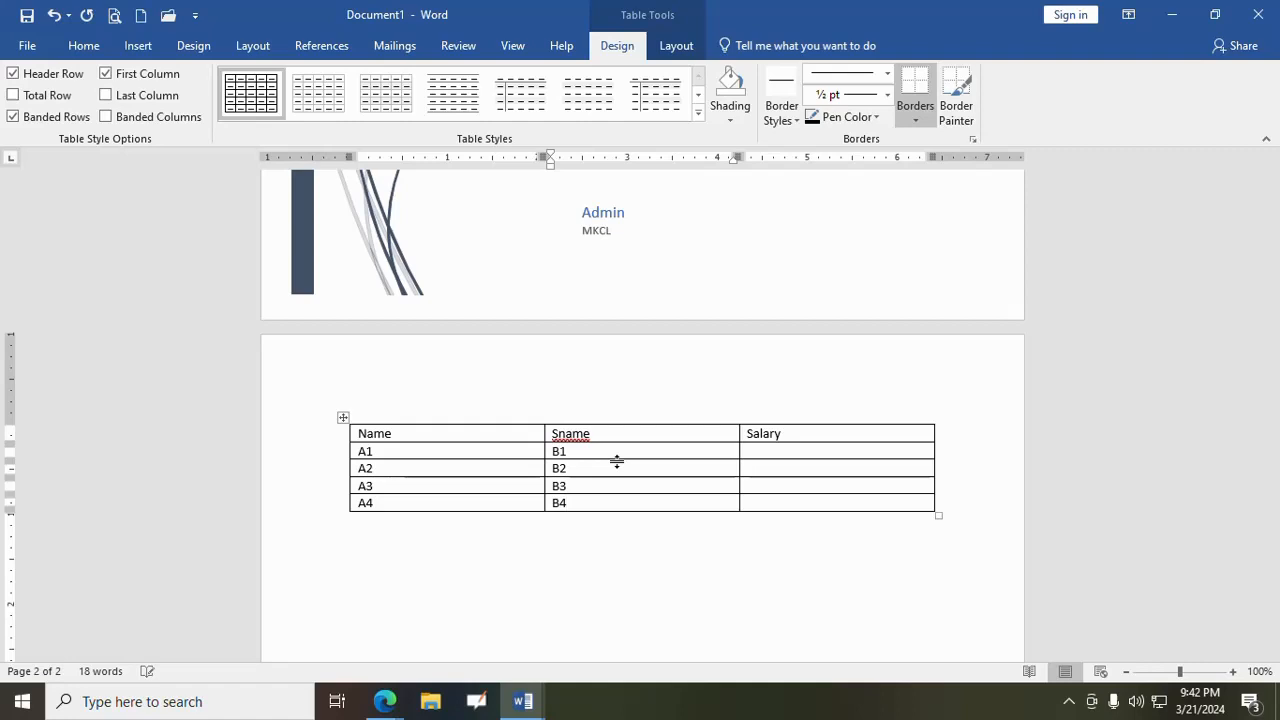
- Fill the Salary column with 1000, 2000, 3000 and 4000
key(Tab)
text(200)
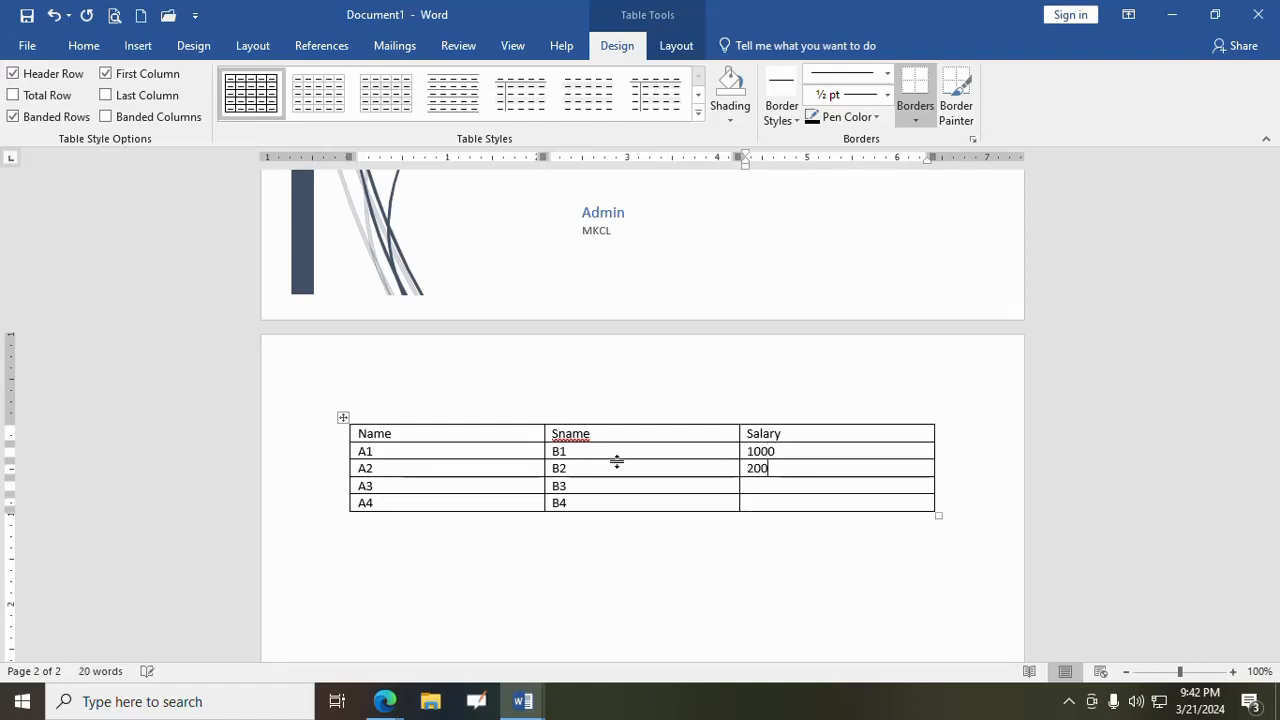
text(0)
key(Down)
text(3000)
key(Down)
text(4000)
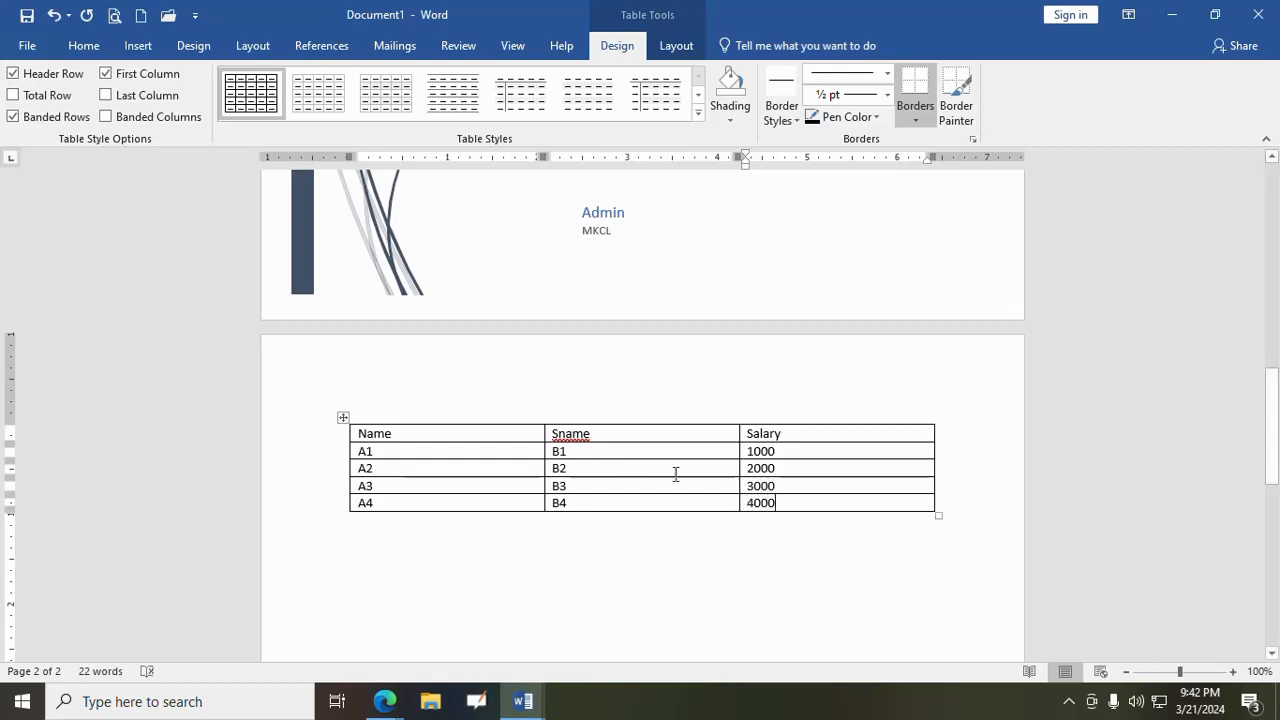
- Place the cursor in the A1 cell and look over the table's layout and design tools
click(638, 454)
click(506, 449)
click(676, 50)
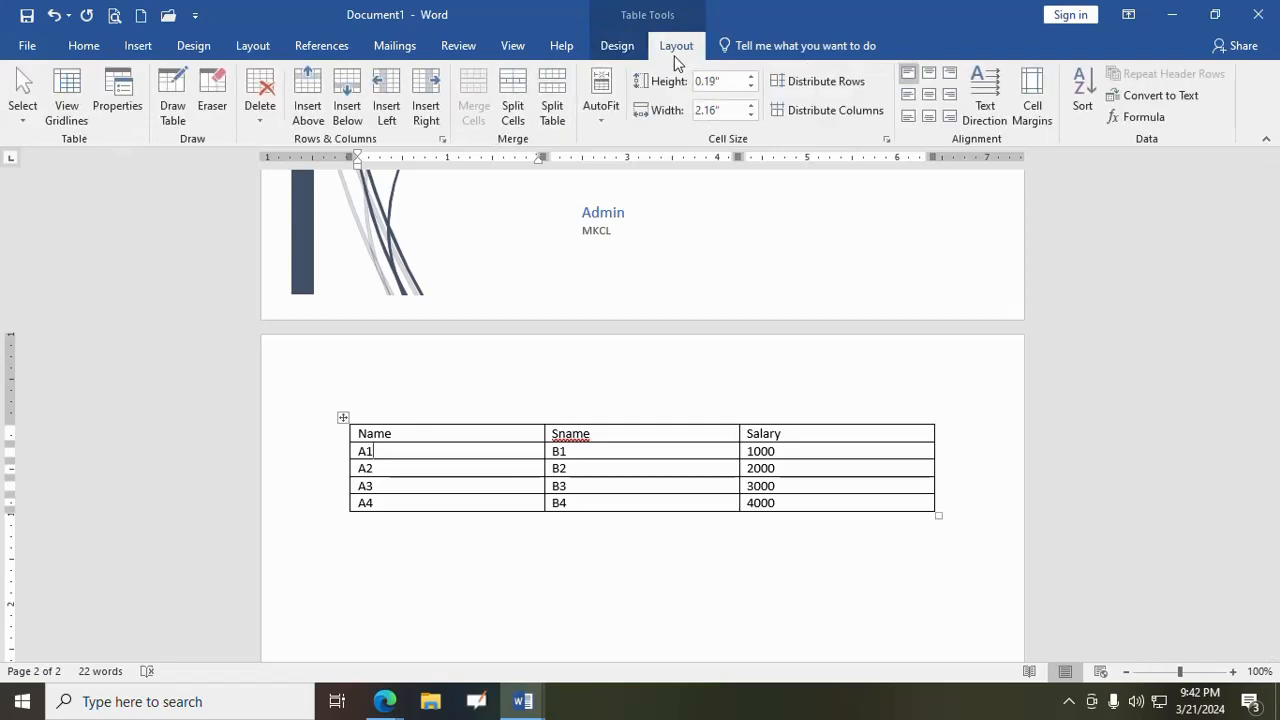
click(620, 50)
click(675, 46)
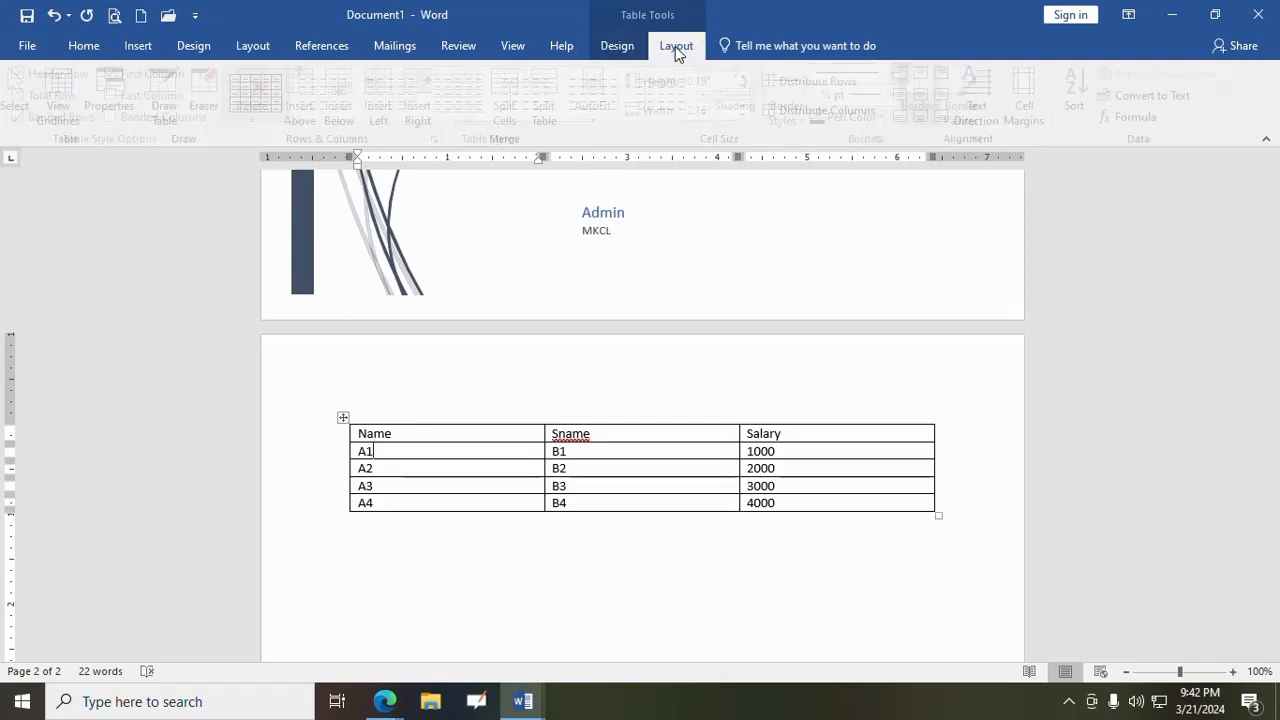
click(617, 48)
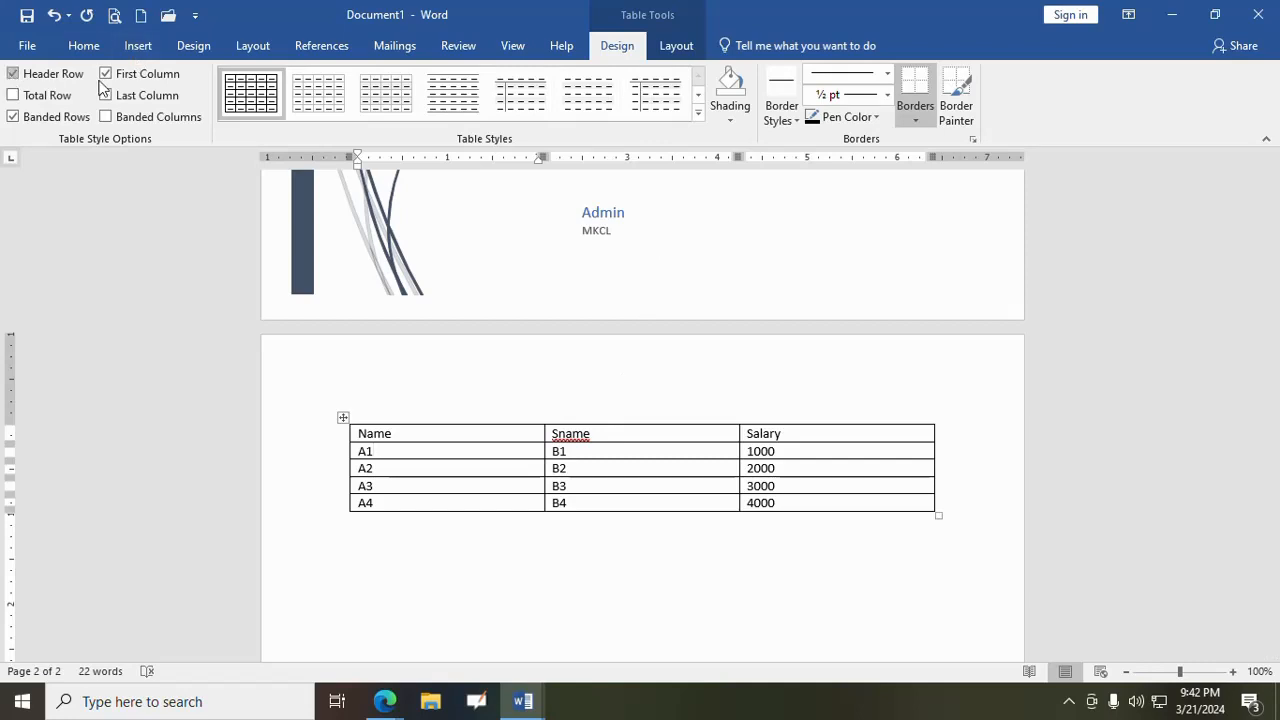
- Try green, gold and blue grid styles on the table, ending with the plain black-bordered table style
click(698, 112)
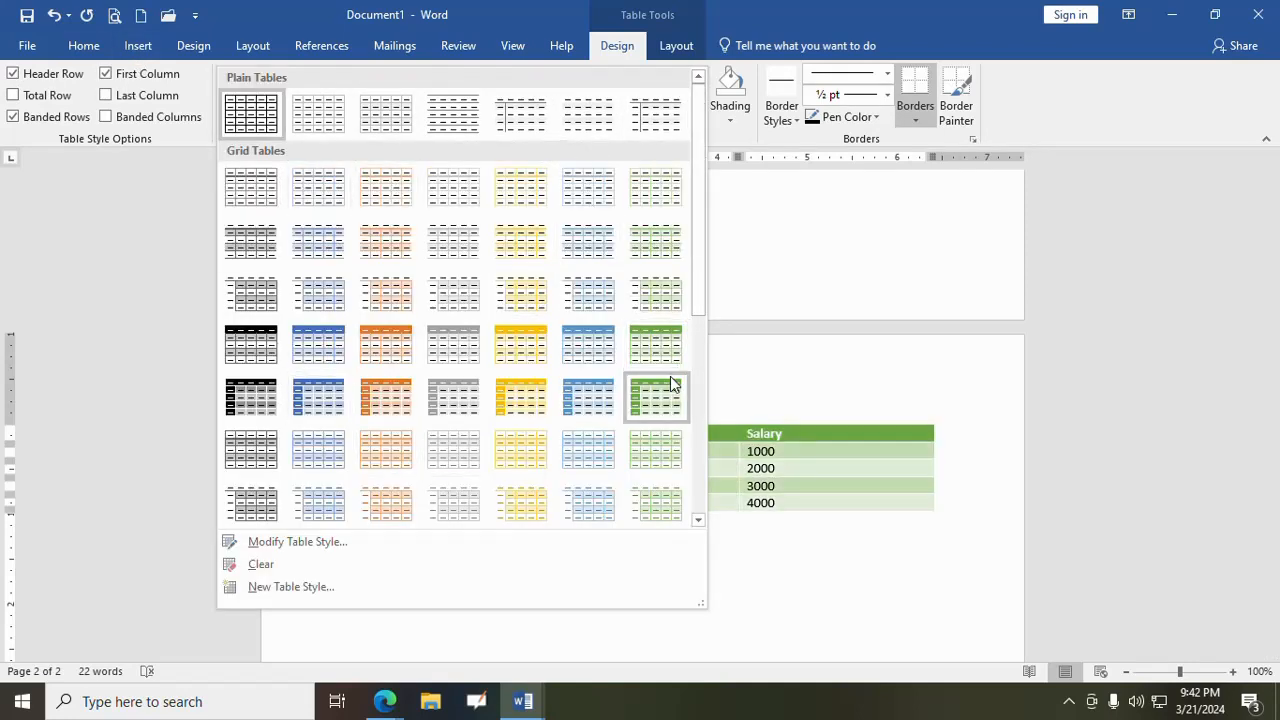
click(657, 345)
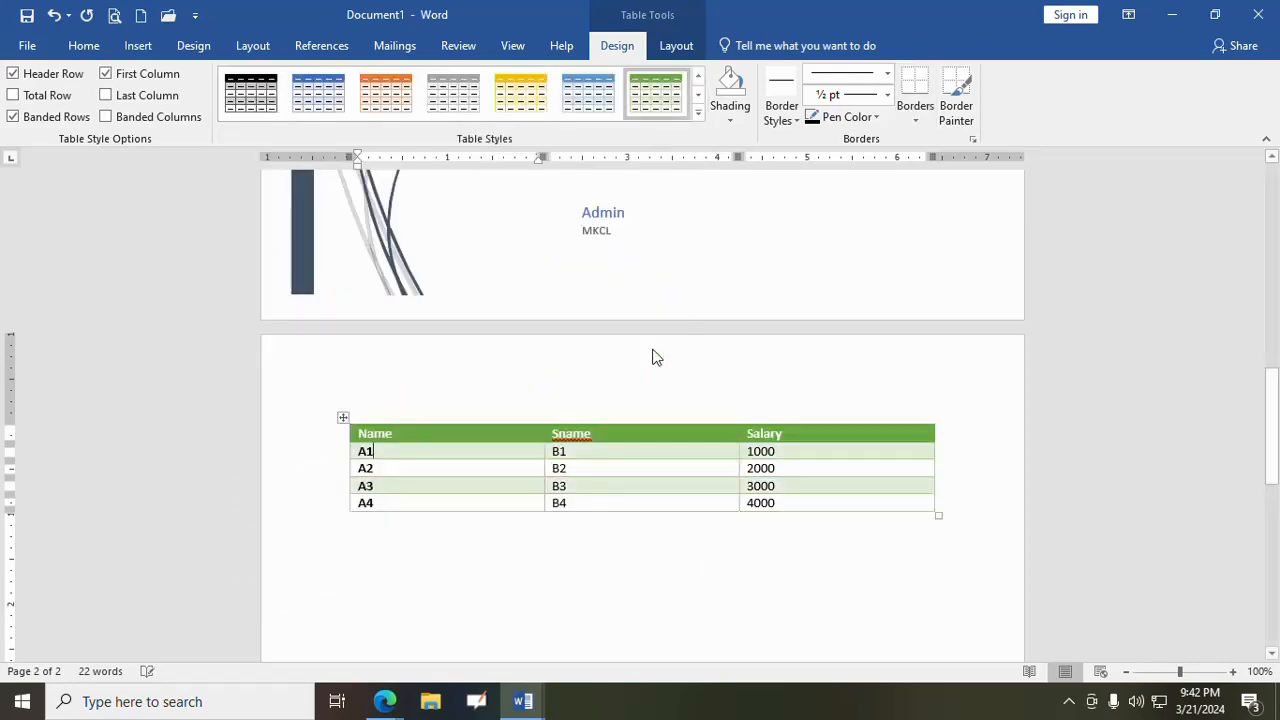
click(699, 116)
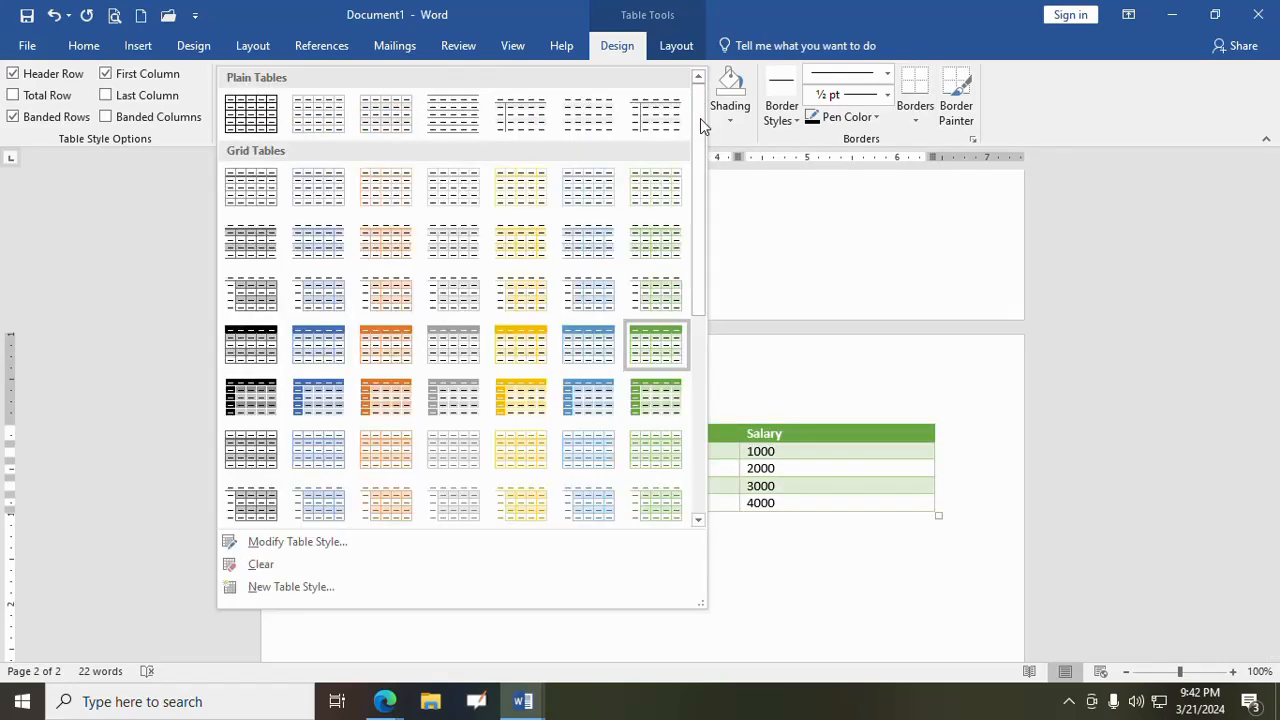
click(539, 349)
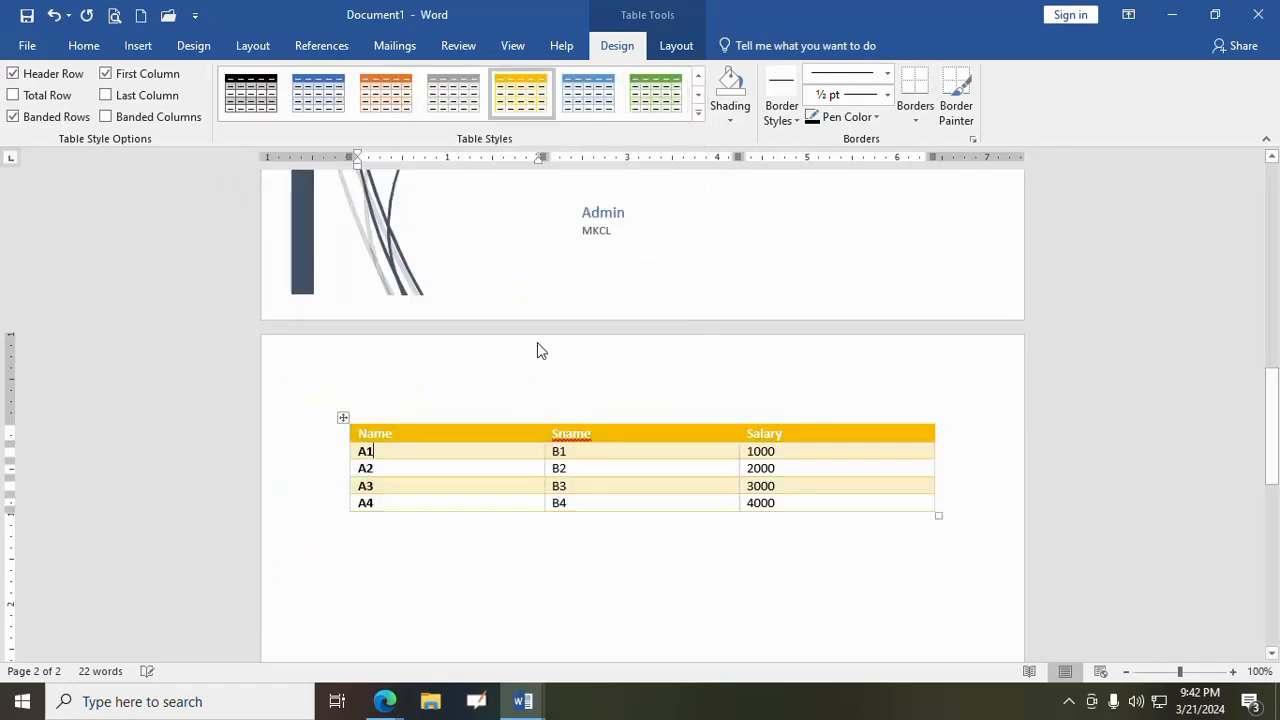
click(699, 114)
click(318, 394)
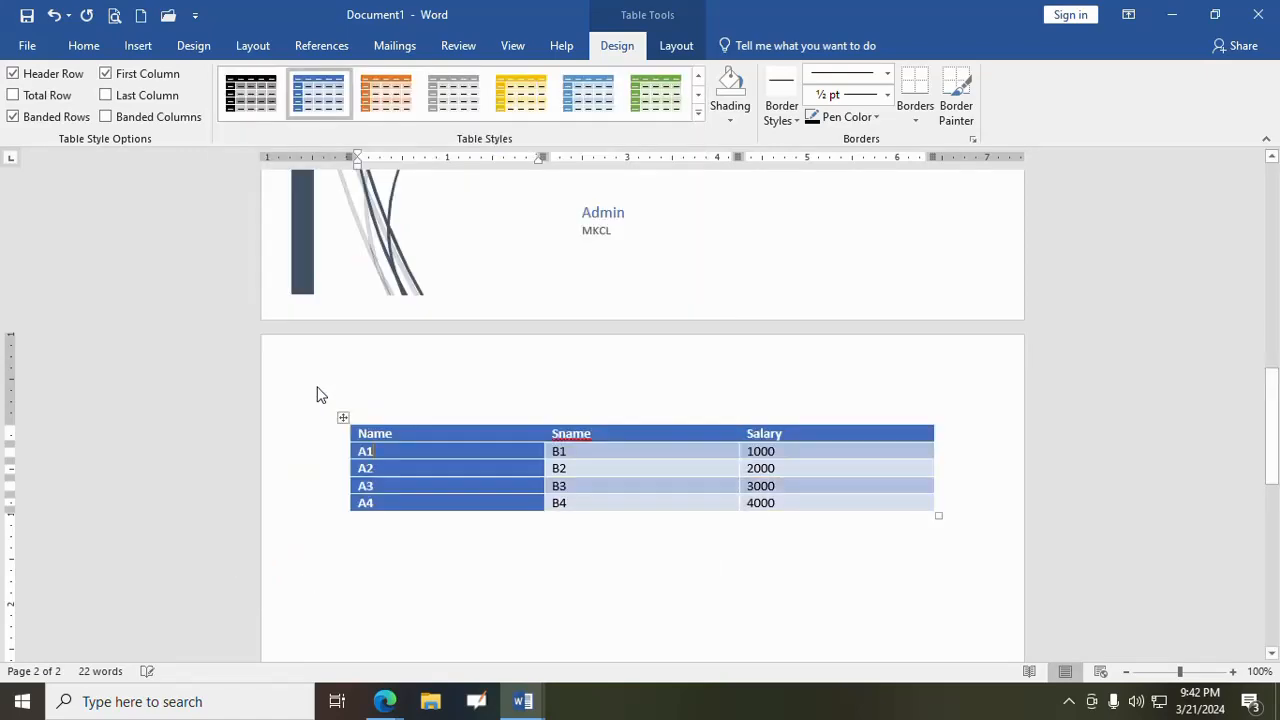
click(698, 113)
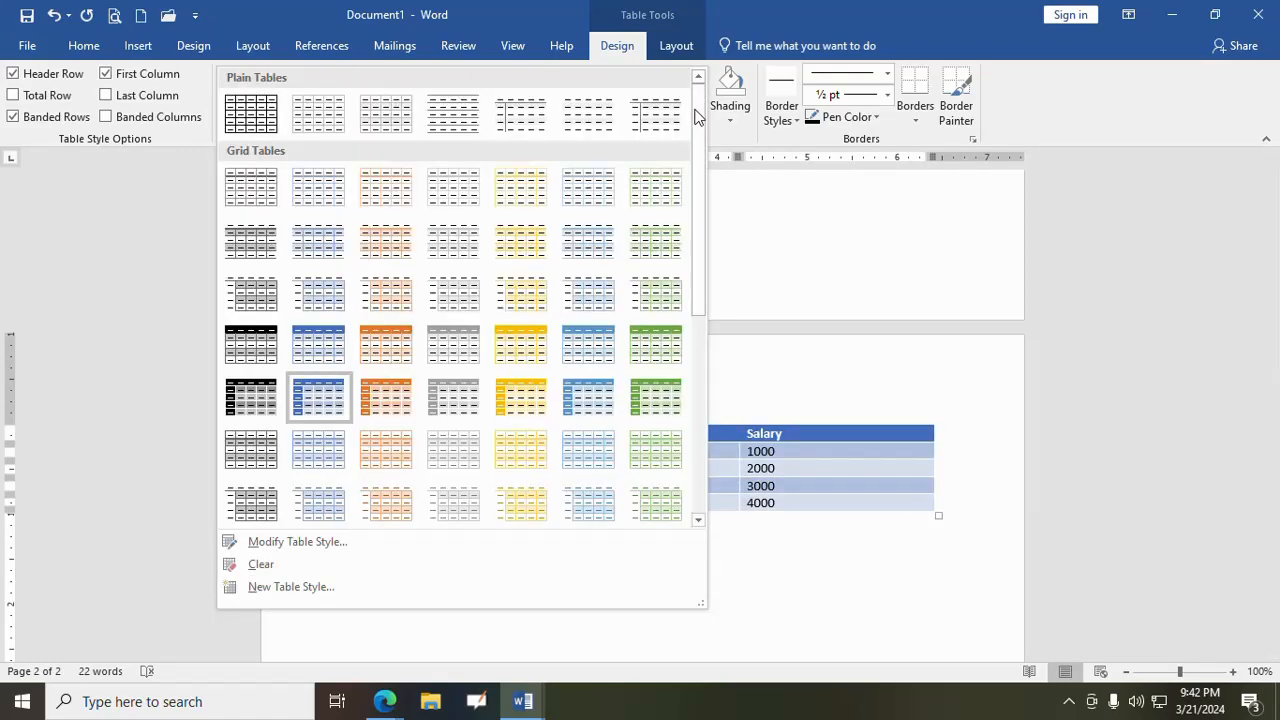
click(251, 122)
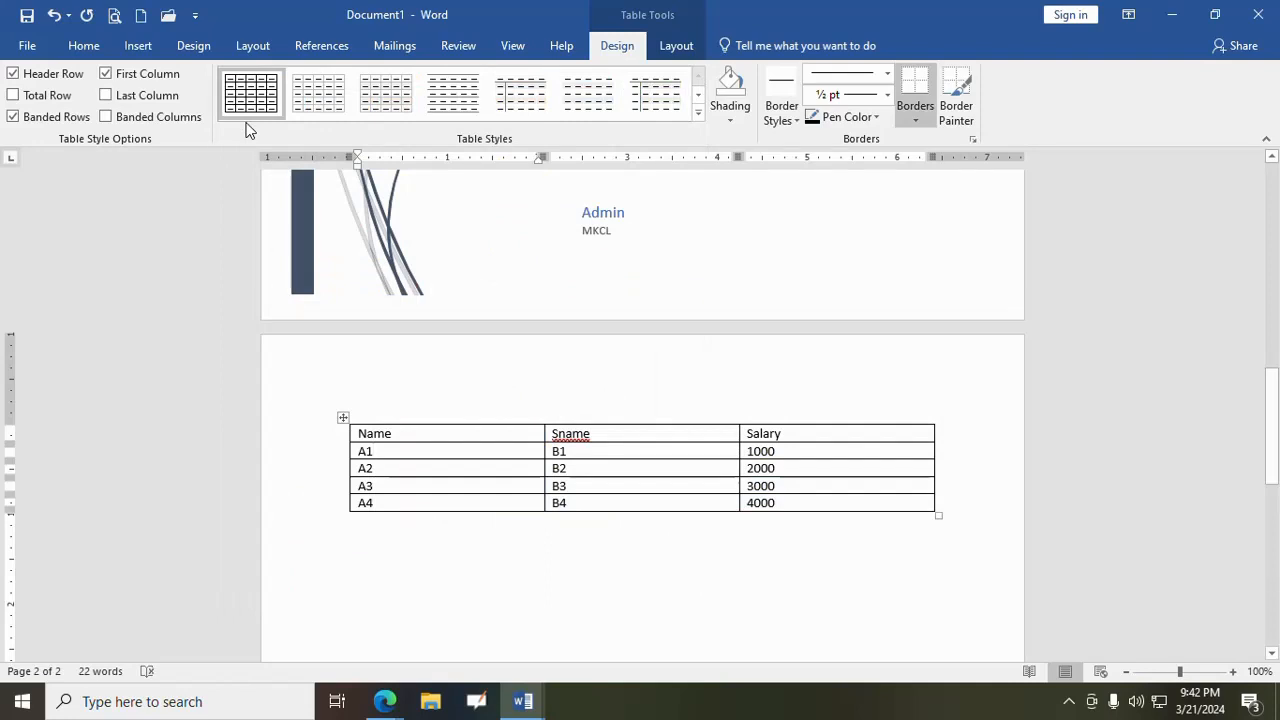
- Shade the B2 cell light orange, and set its shading back to No Color
click(609, 467)
click(721, 112)
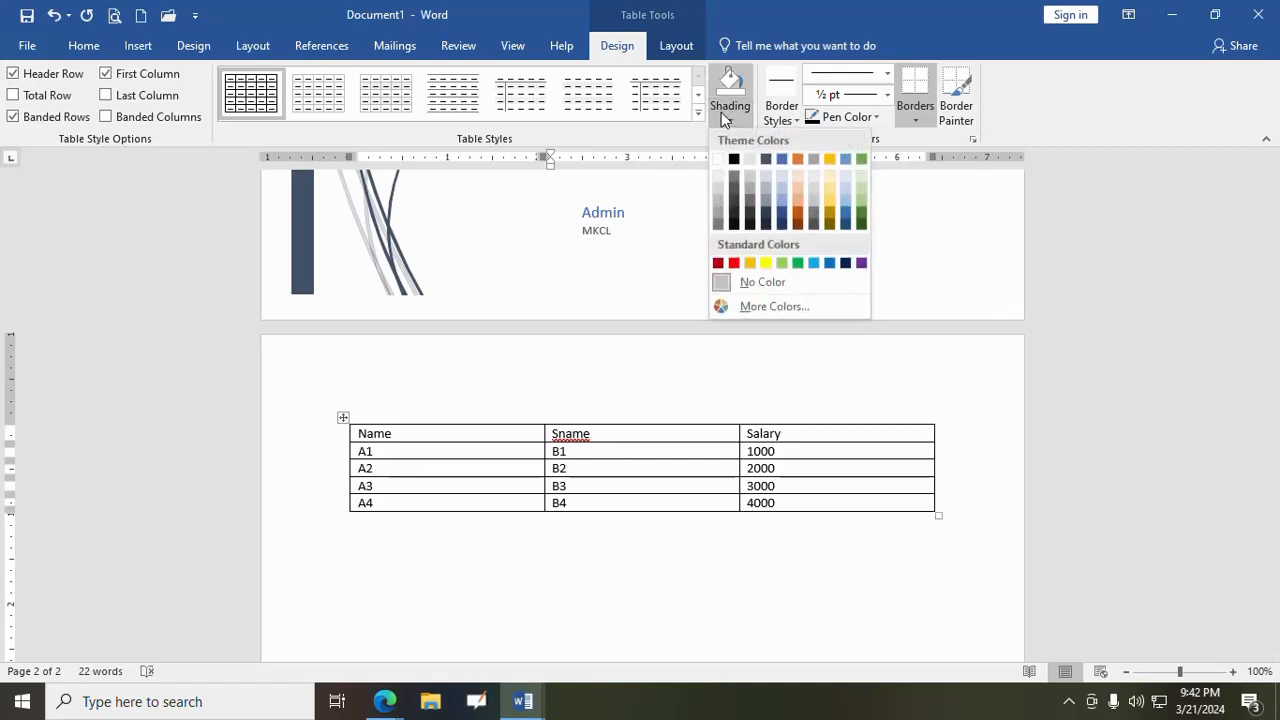
click(798, 197)
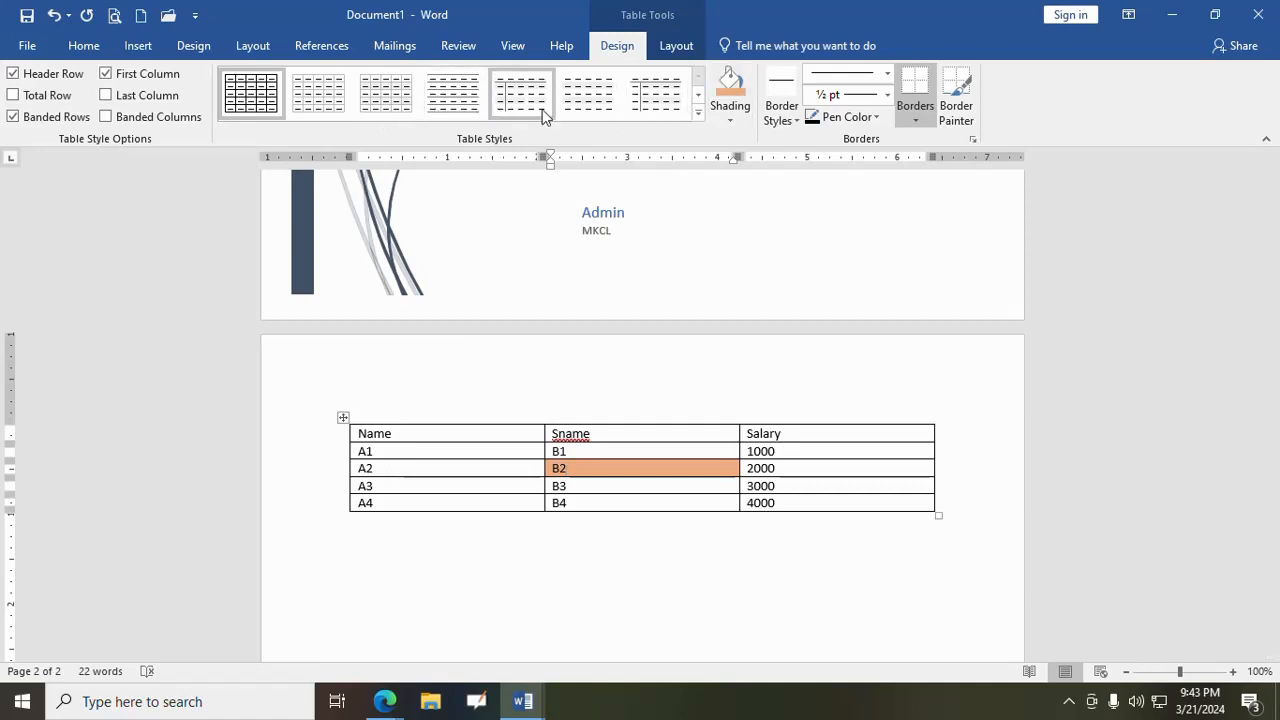
click(726, 119)
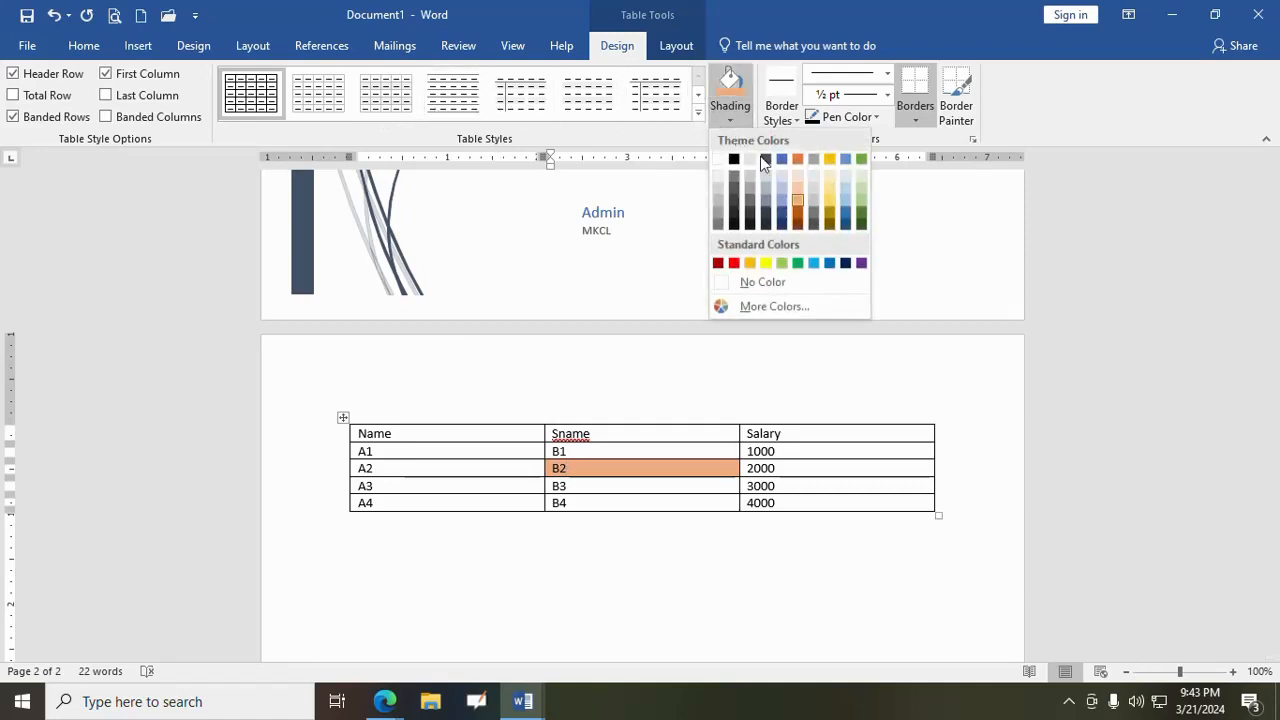
click(788, 282)
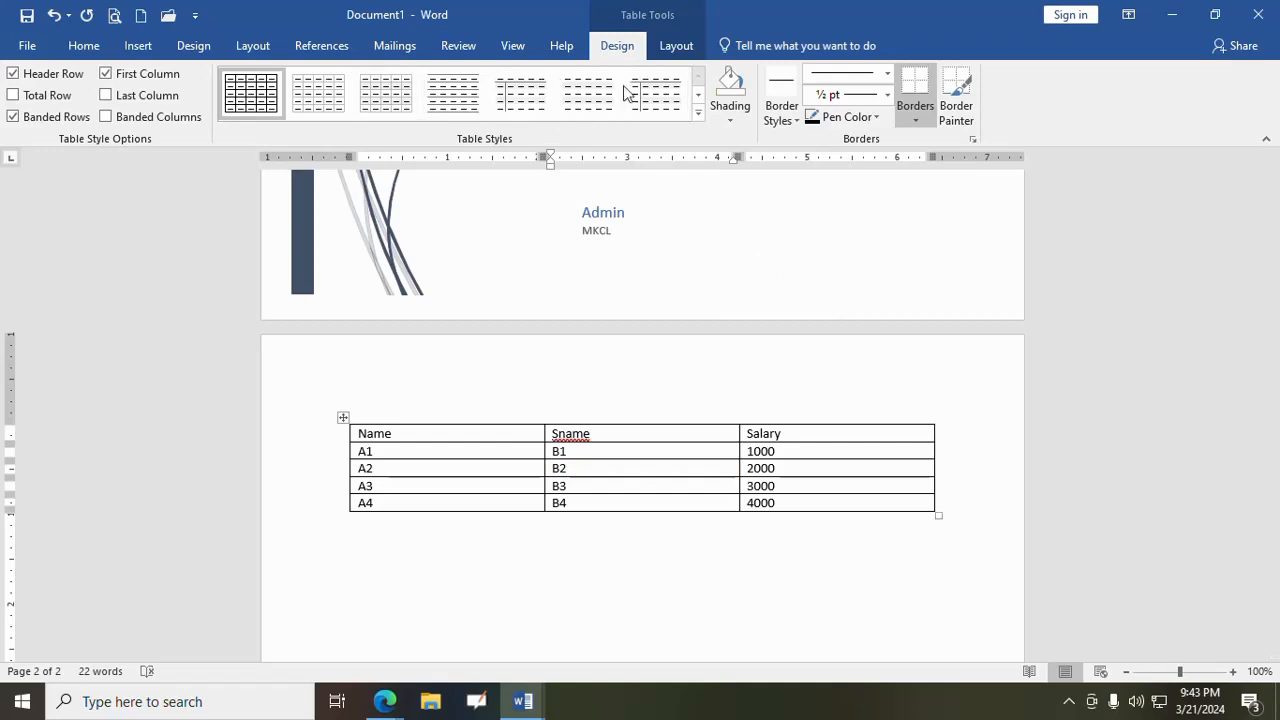
- Delete the B2 cell with Shift cells left, and undo the deletion
click(680, 50)
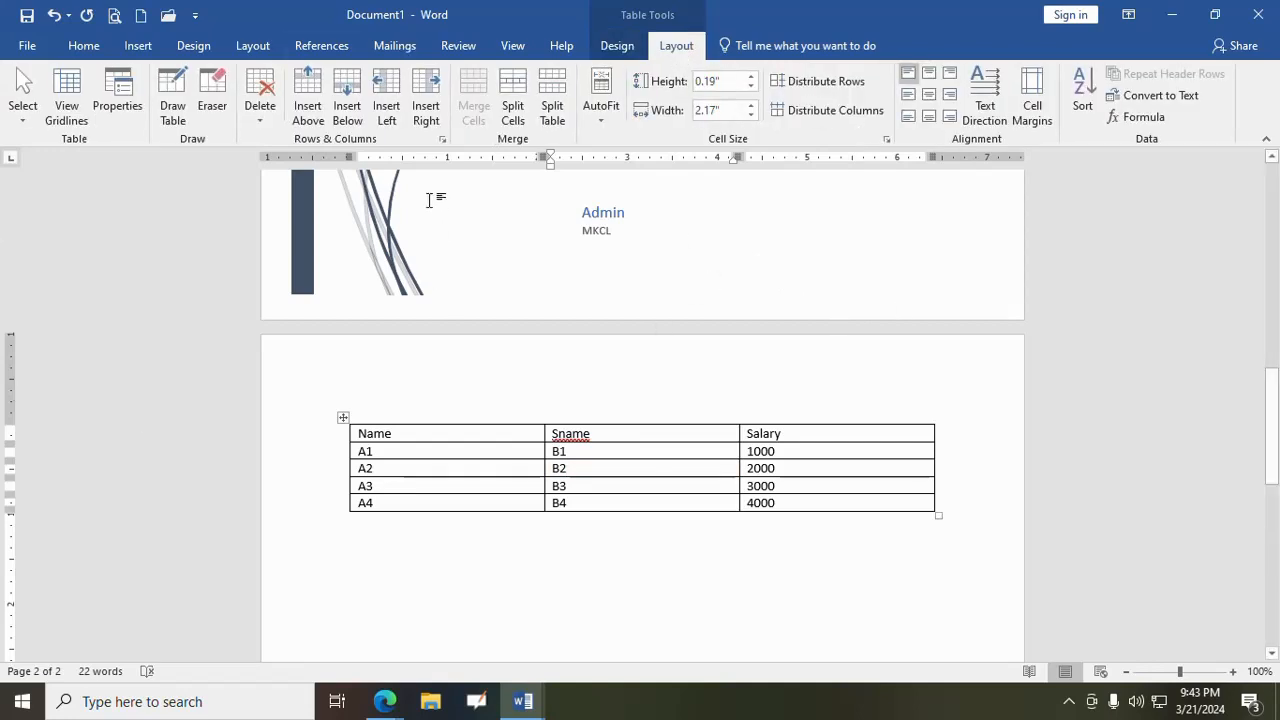
click(255, 117)
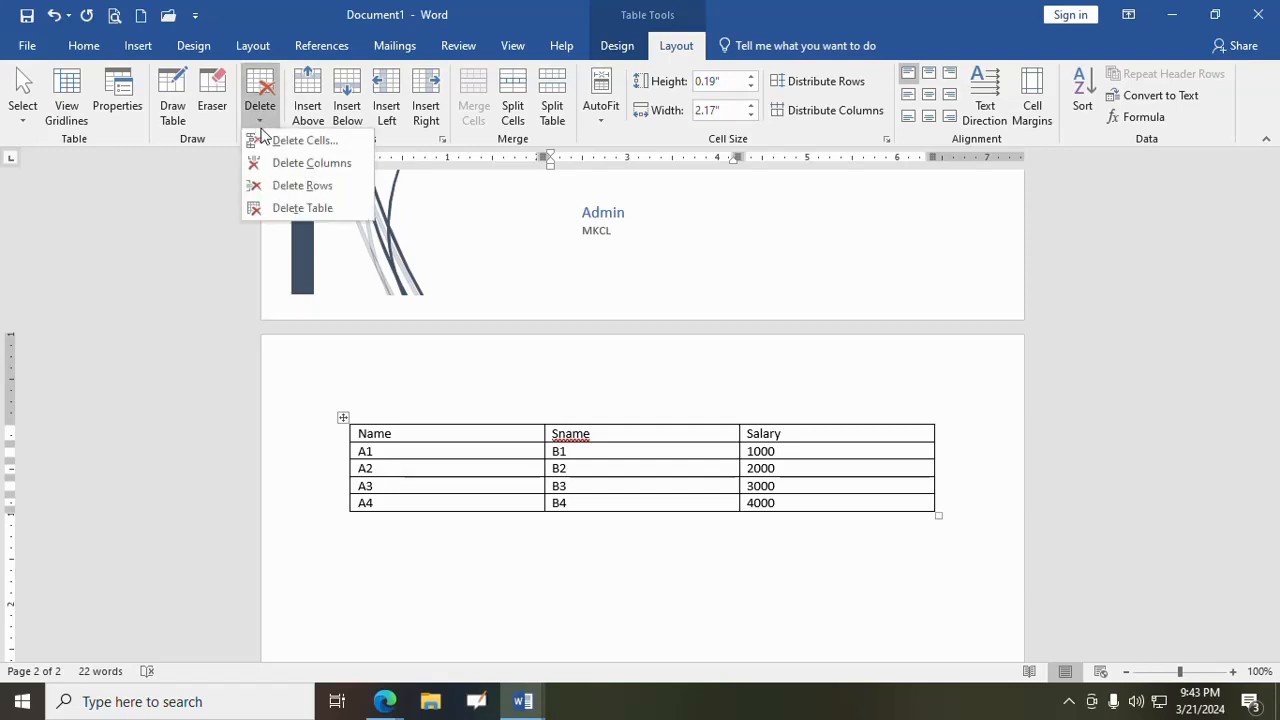
click(304, 140)
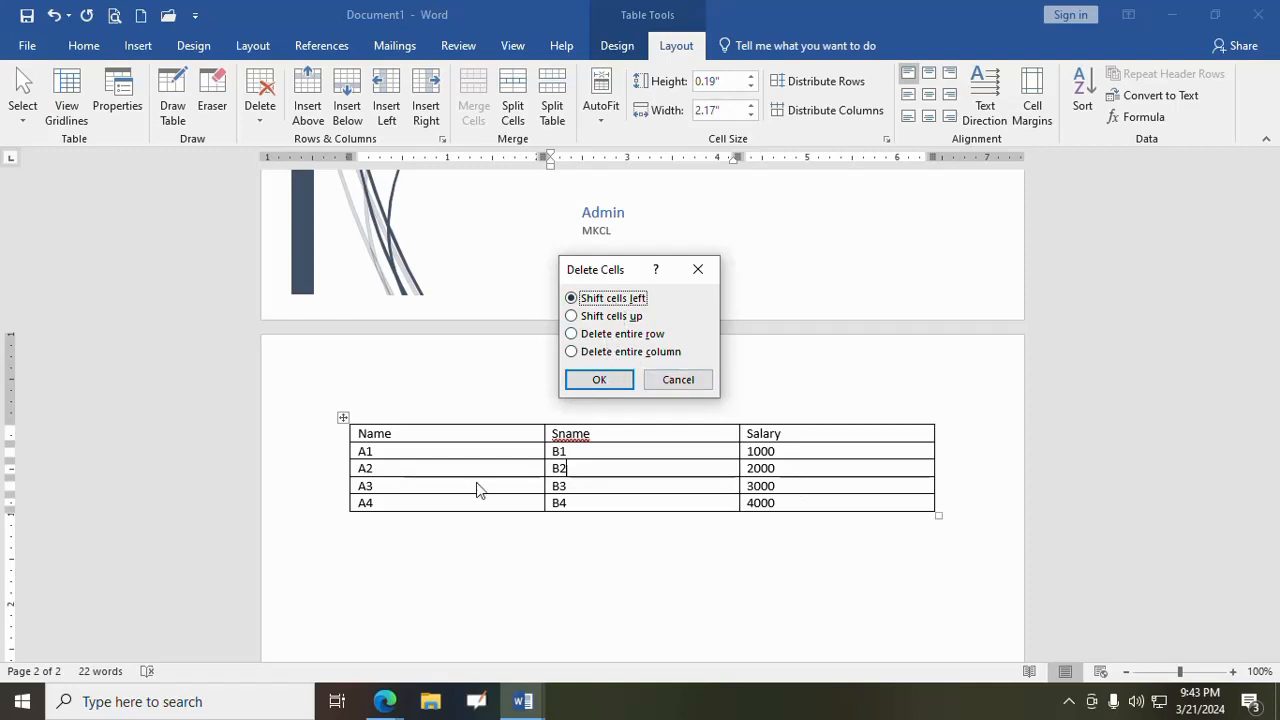
click(588, 380)
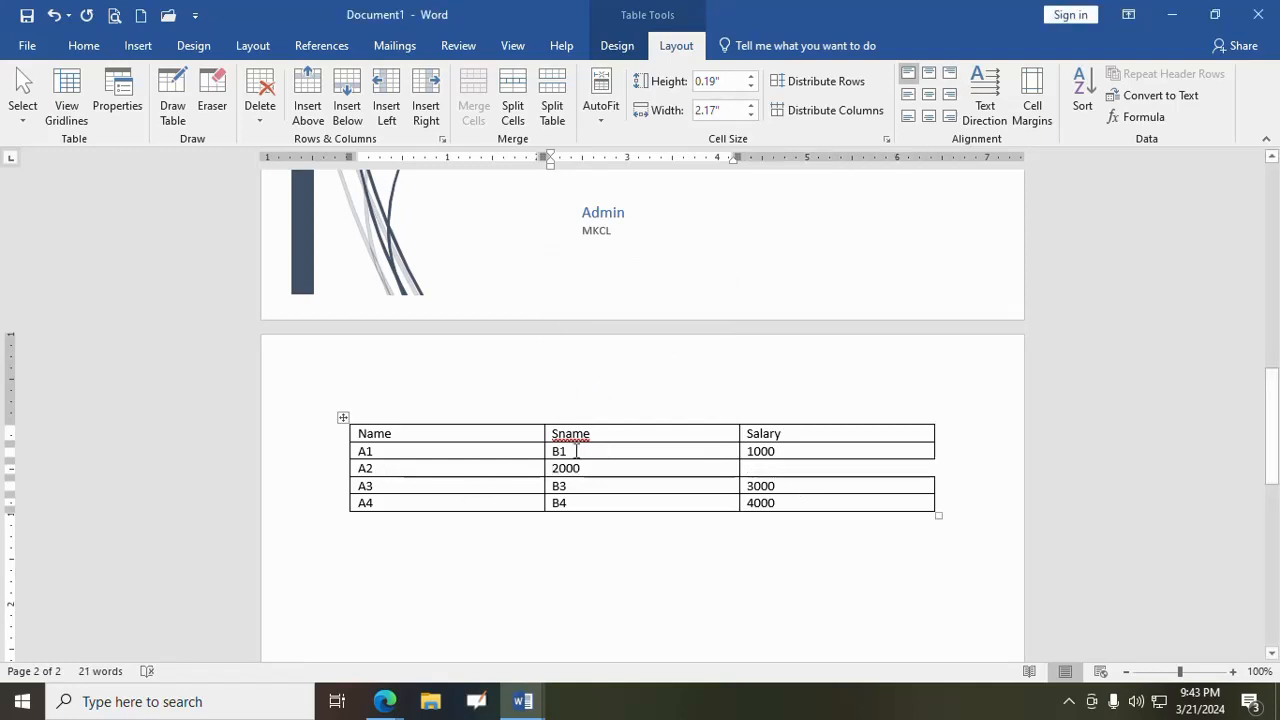
click(54, 14)
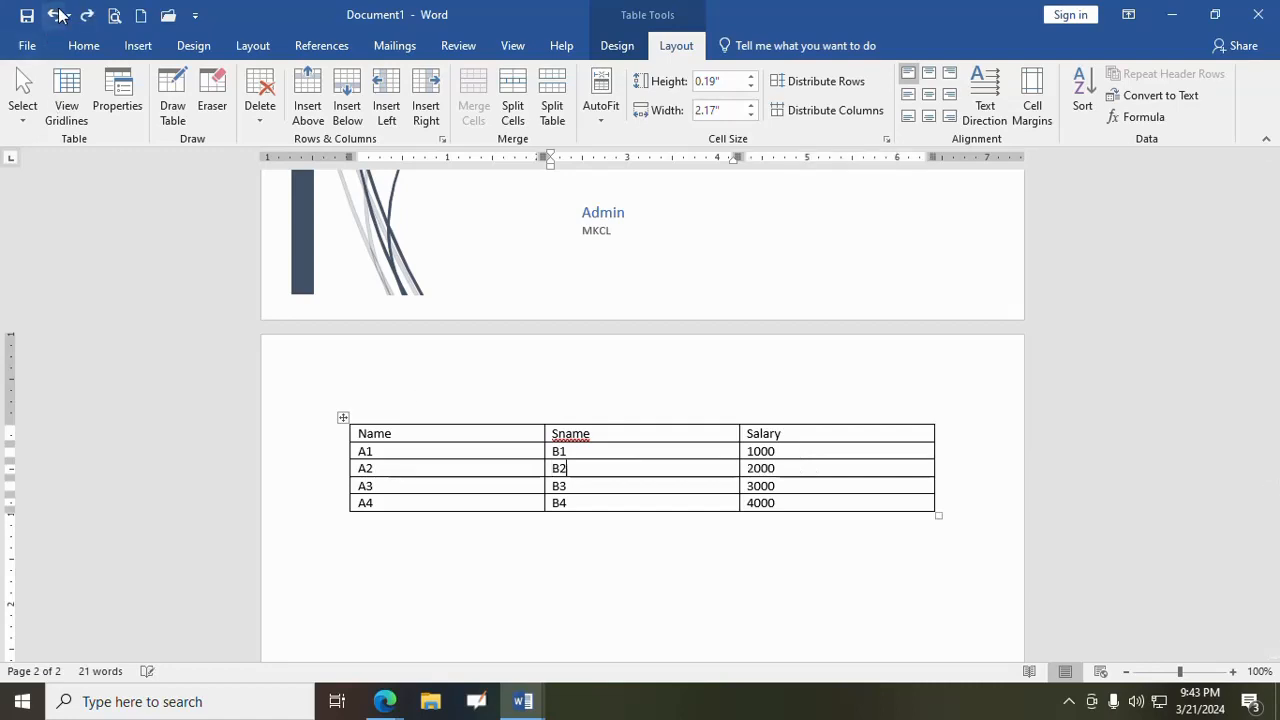
- Delete the B2 cell with Shift cells up, and undo the deletion
click(260, 112)
click(292, 142)
click(612, 316)
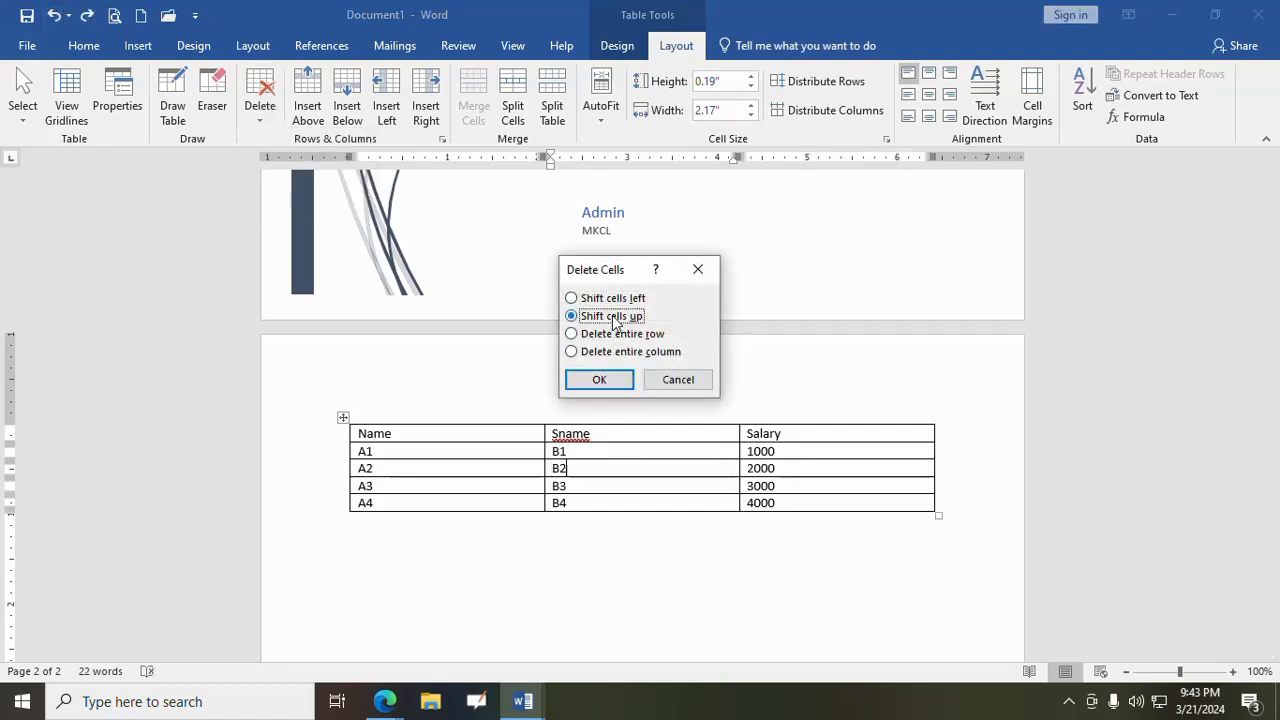
click(596, 381)
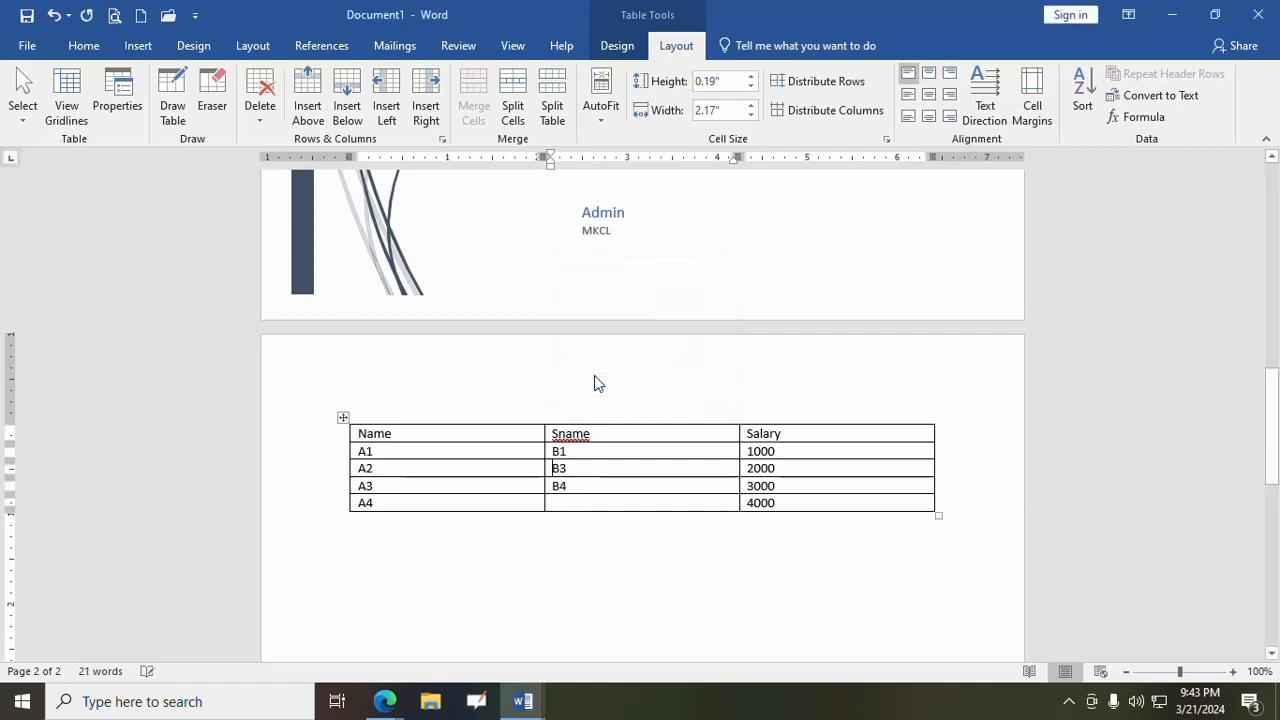
click(53, 14)
- Delete the B2 cell's whole row with the Delete entire row option, and undo the deletion
click(260, 115)
click(284, 141)
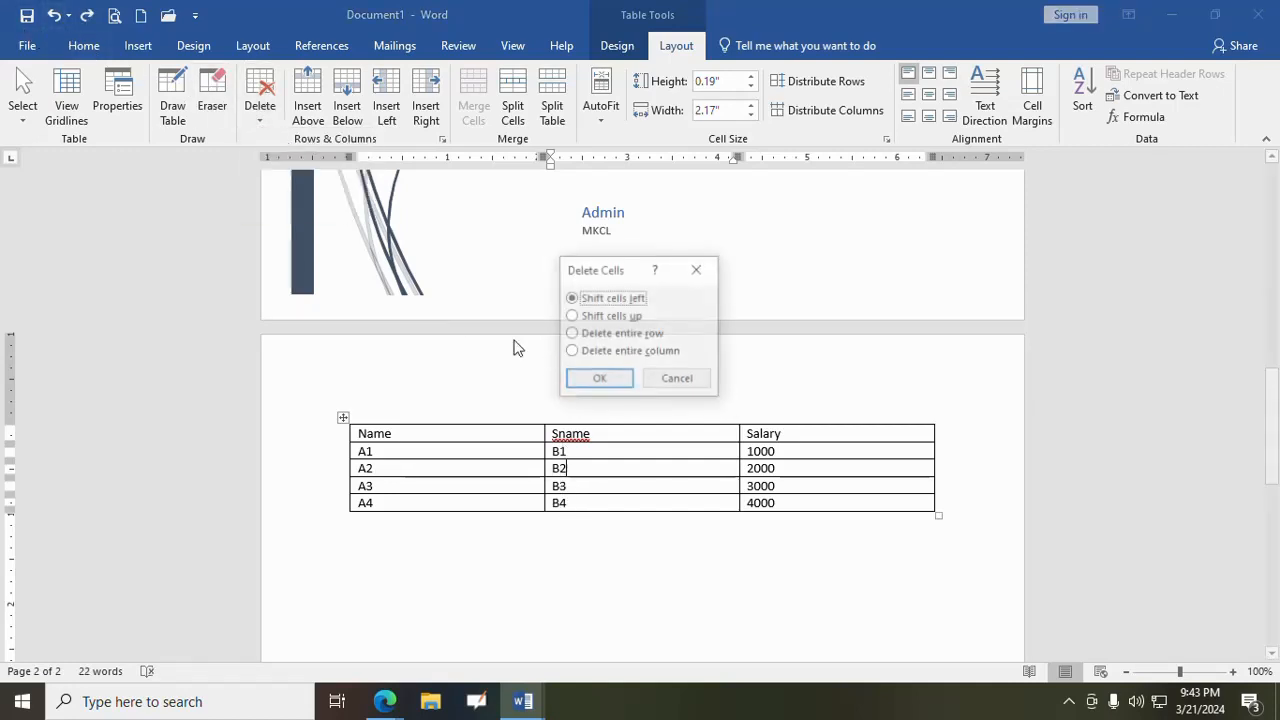
click(608, 334)
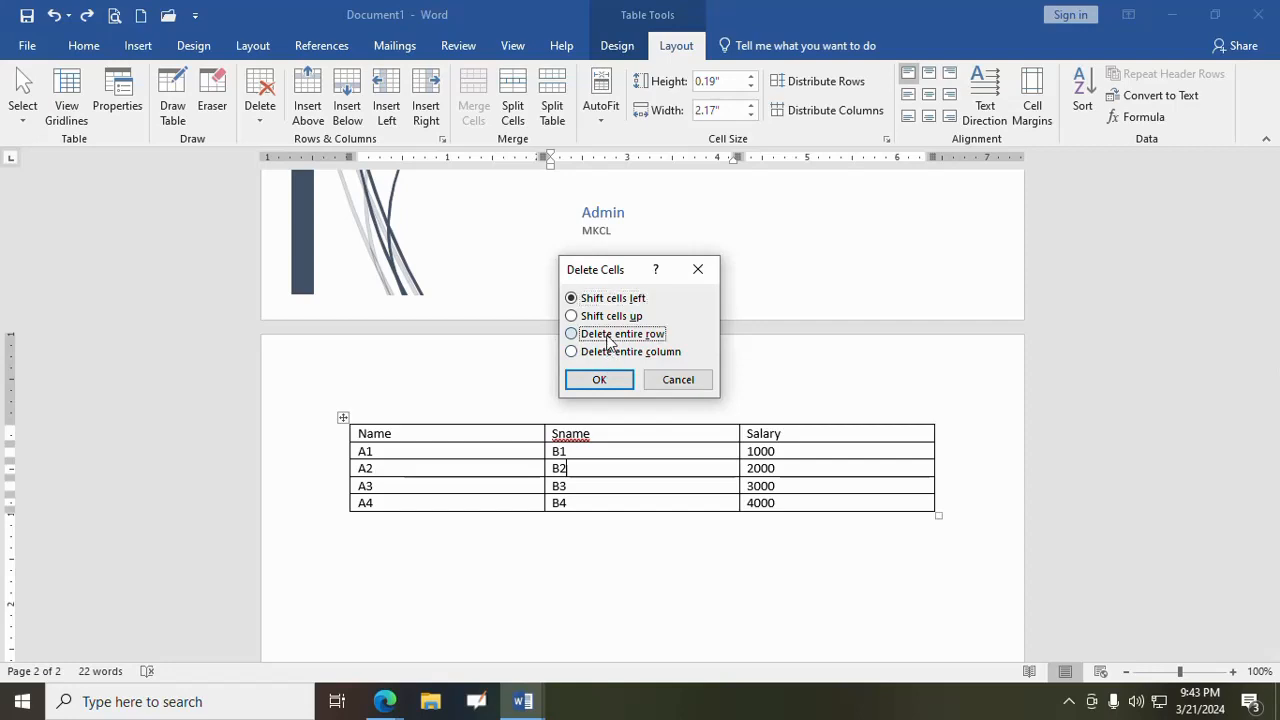
click(614, 380)
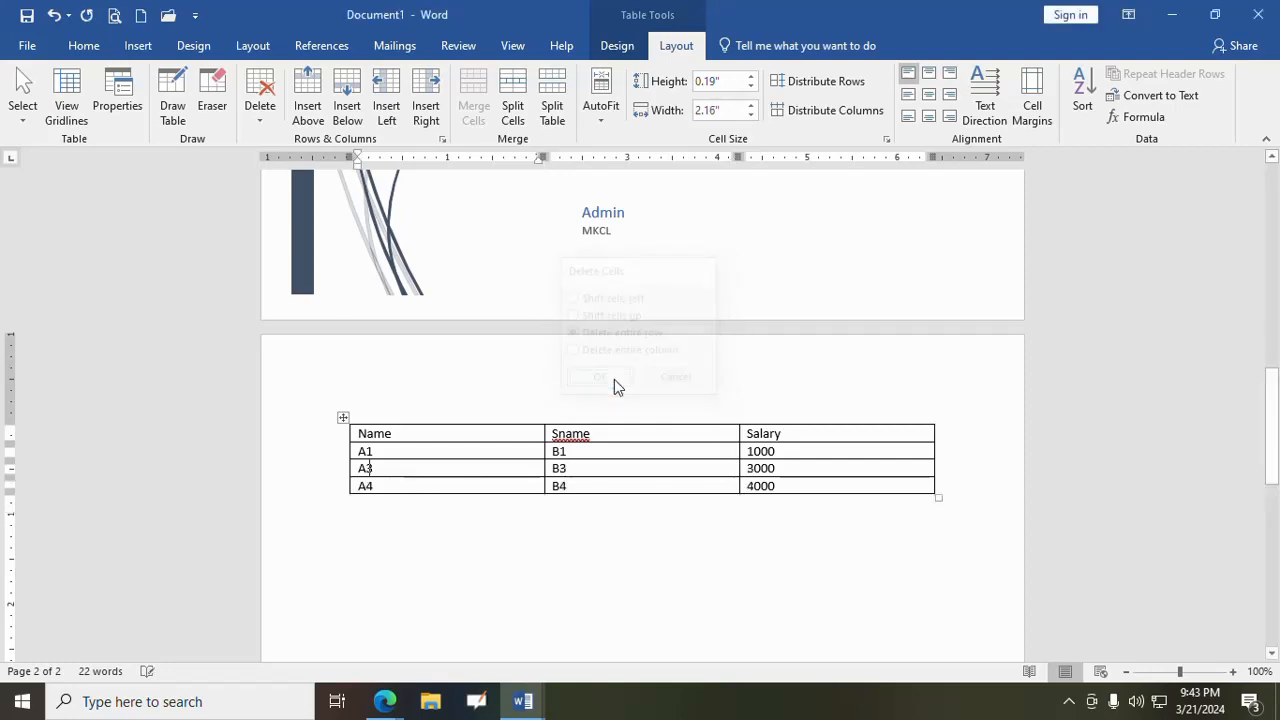
click(53, 14)
- Delete the Sname column with the Delete entire column option, and undo the deletion
click(260, 112)
click(281, 145)
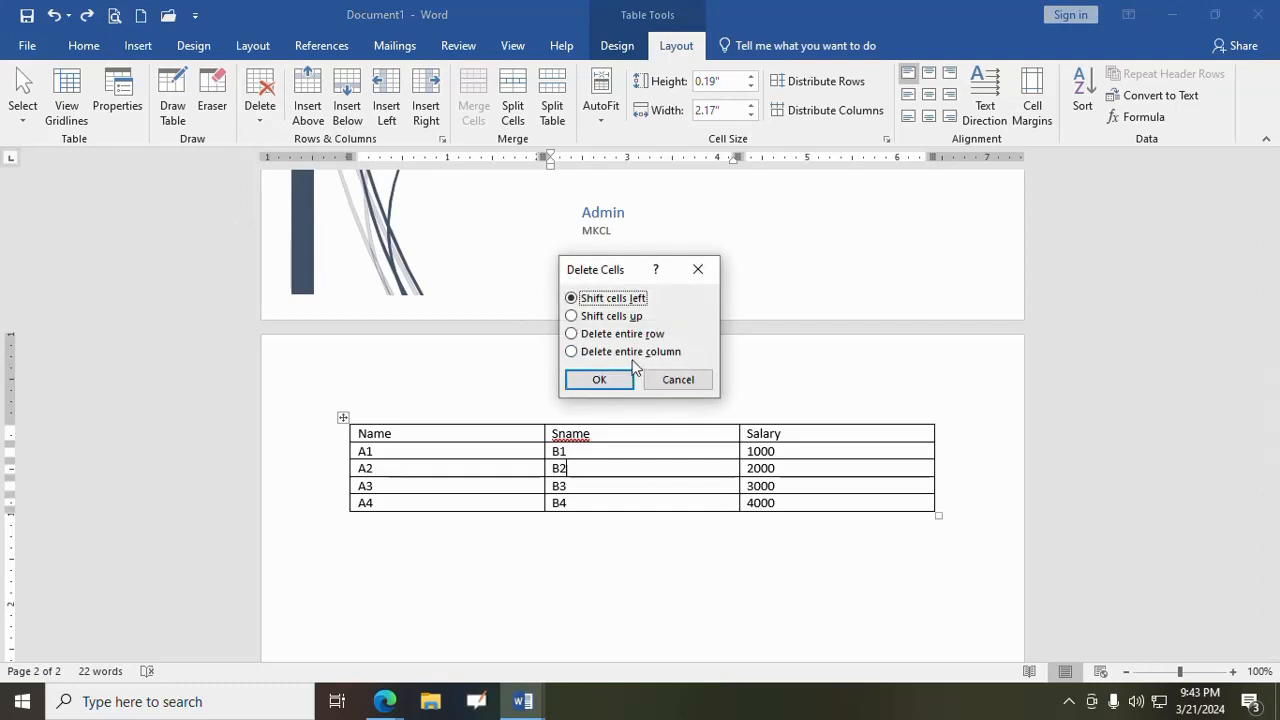
click(632, 352)
click(600, 382)
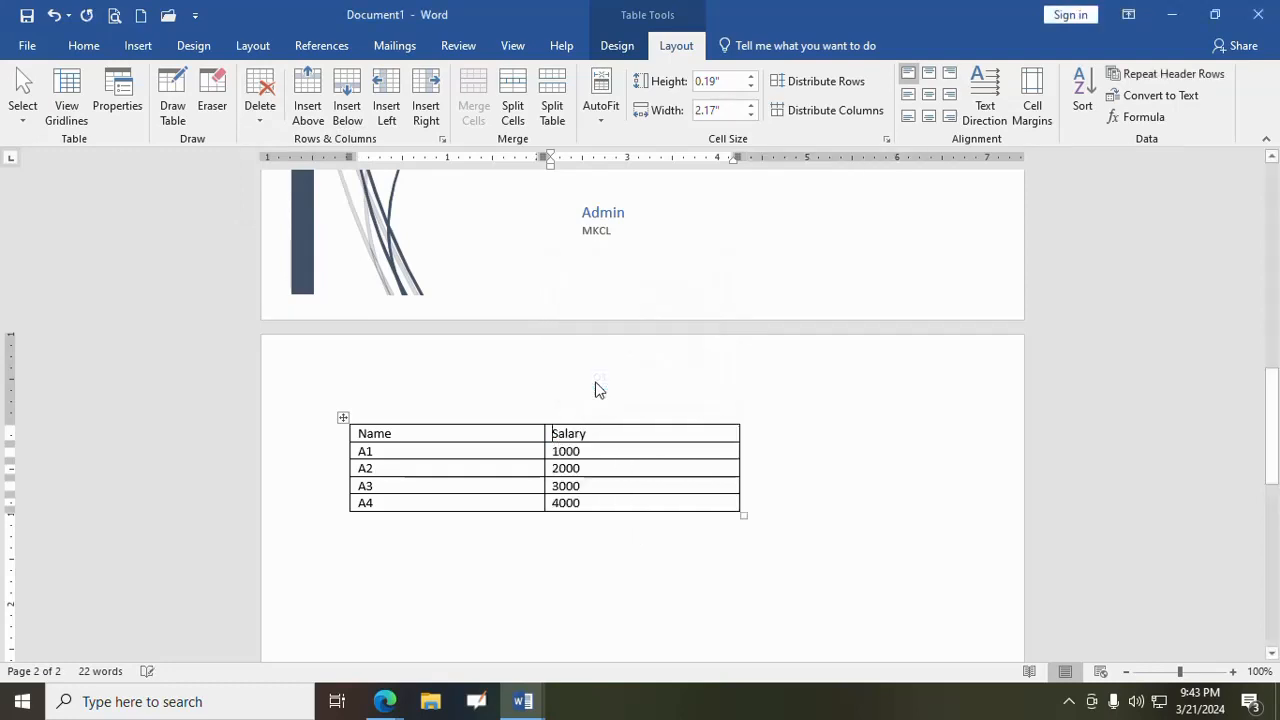
click(53, 14)
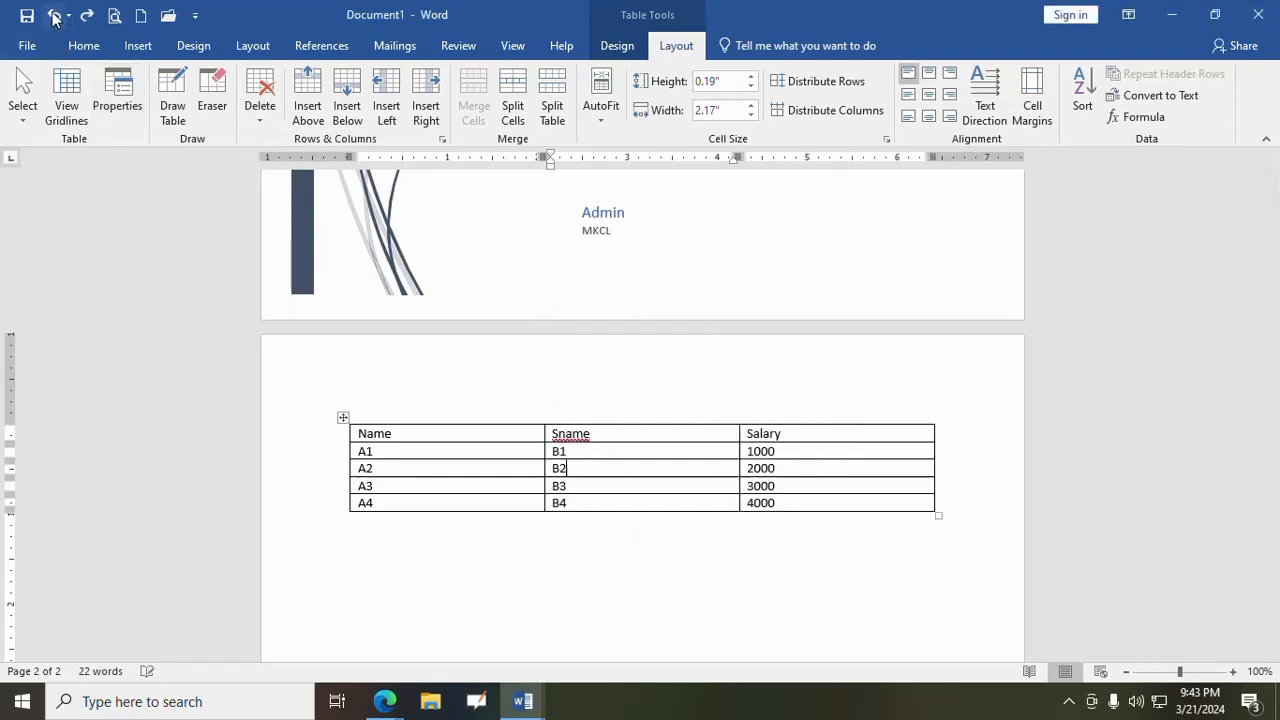
- Delete the entire table, and undo the deletion
click(262, 120)
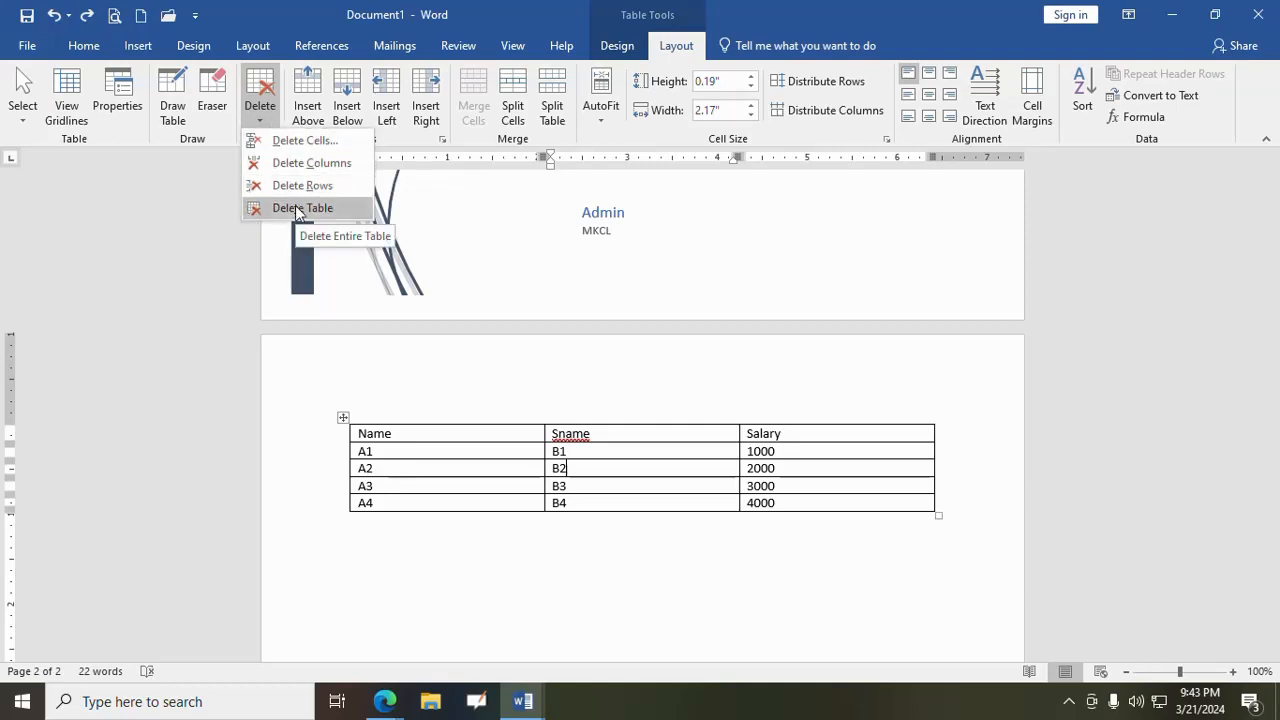
click(297, 208)
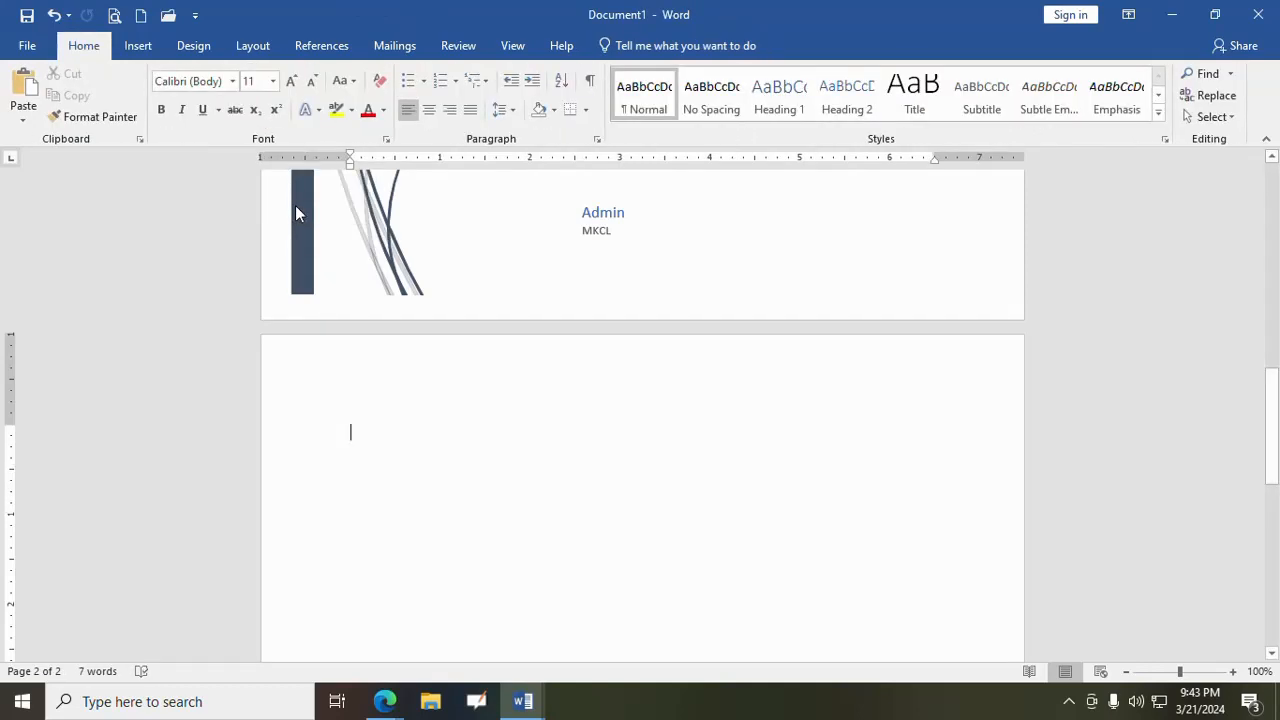
click(53, 16)
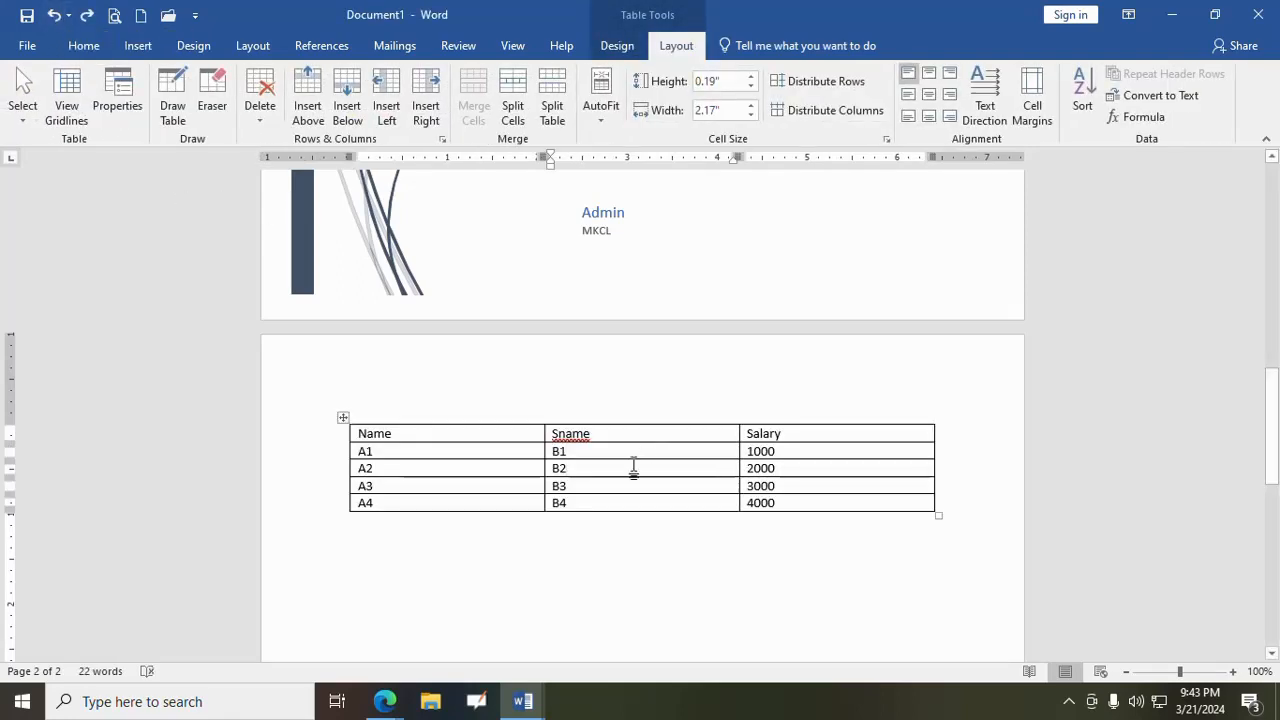
- Insert an empty row above and then one below the B2 row, undoing each insertion
click(618, 555)
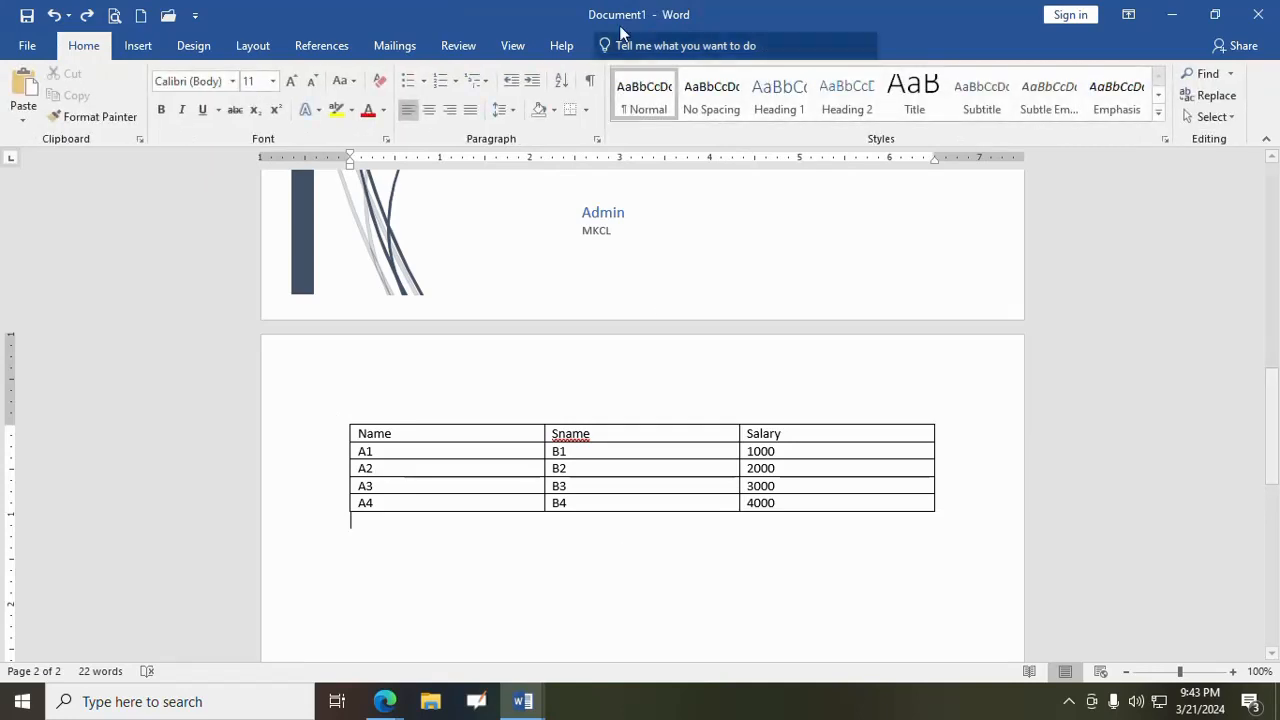
click(630, 468)
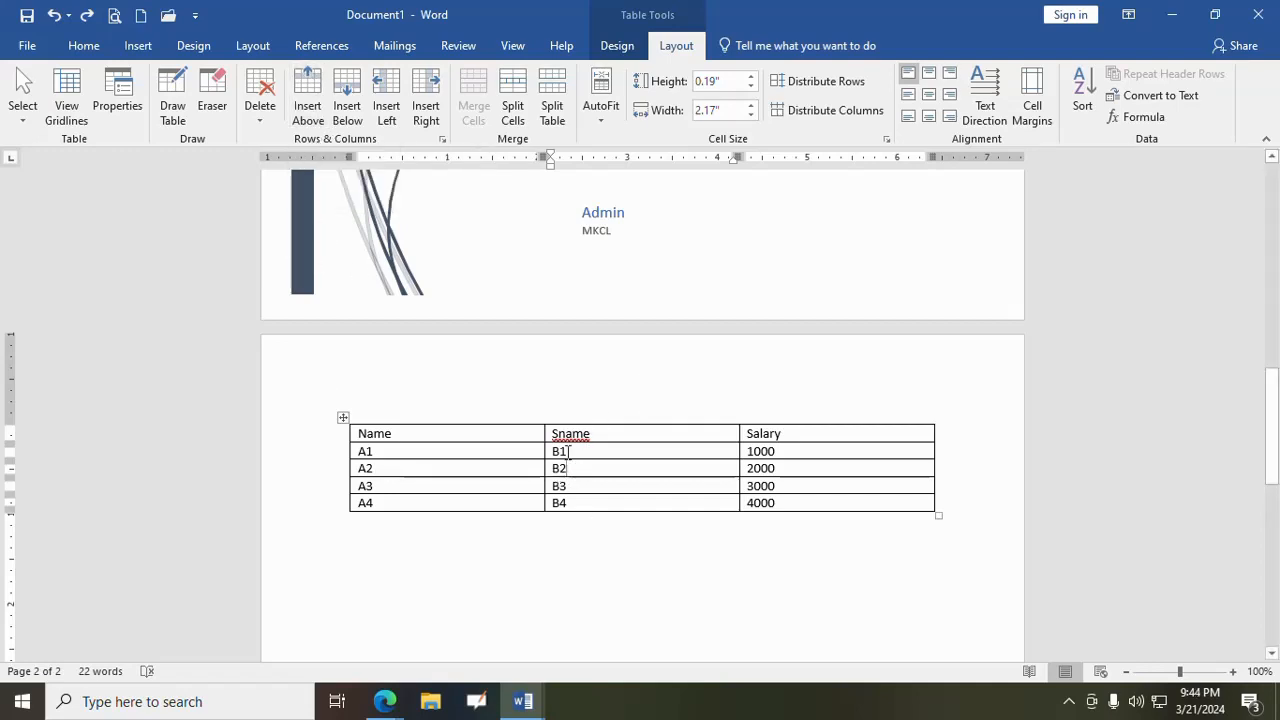
click(311, 115)
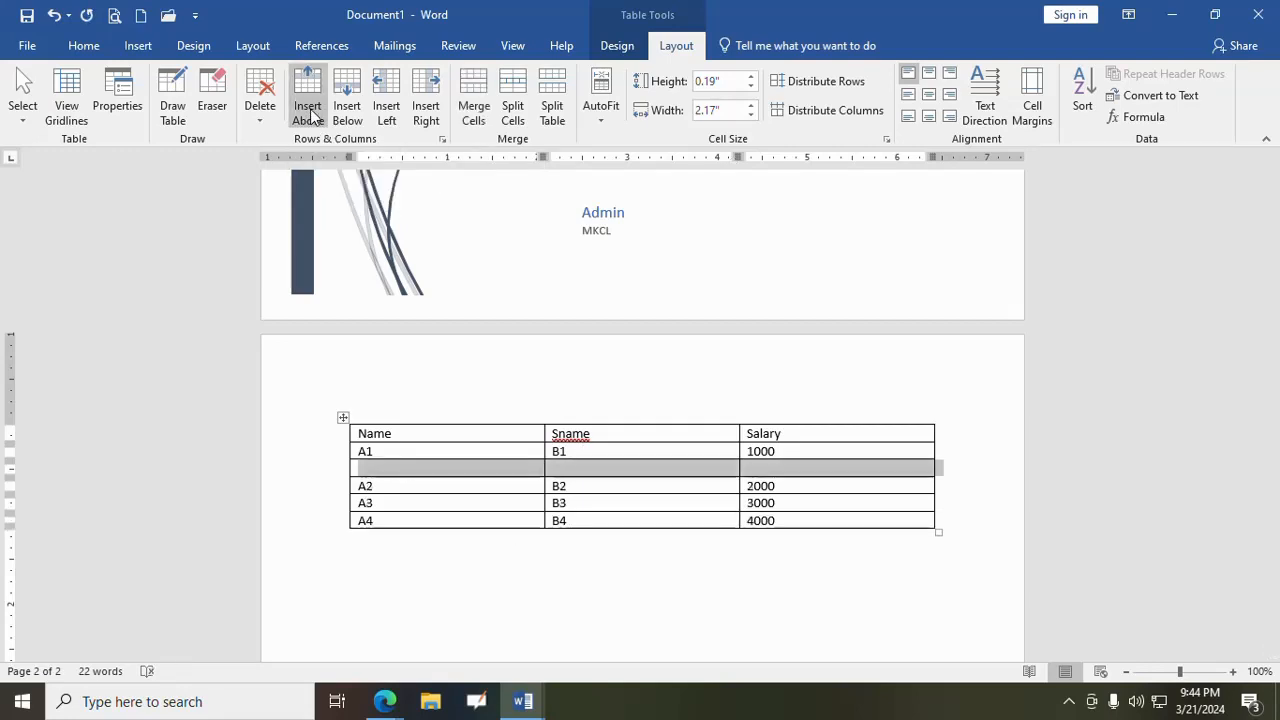
click(57, 19)
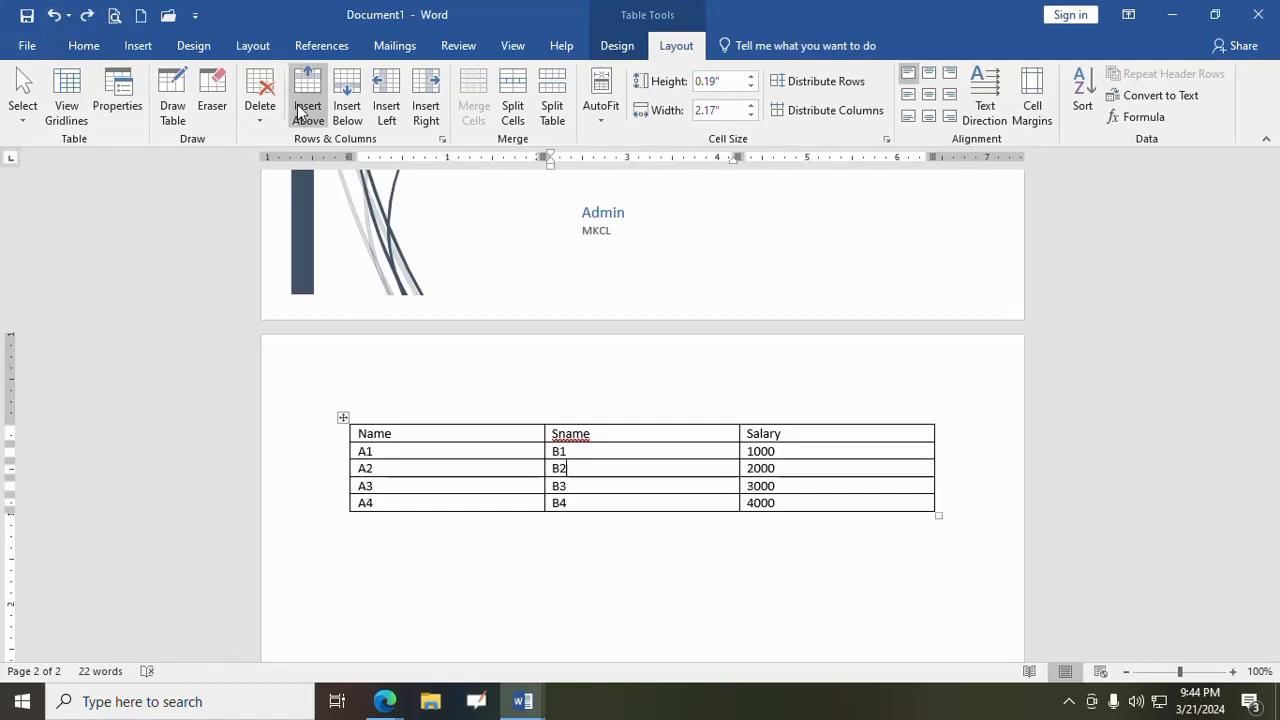
click(343, 117)
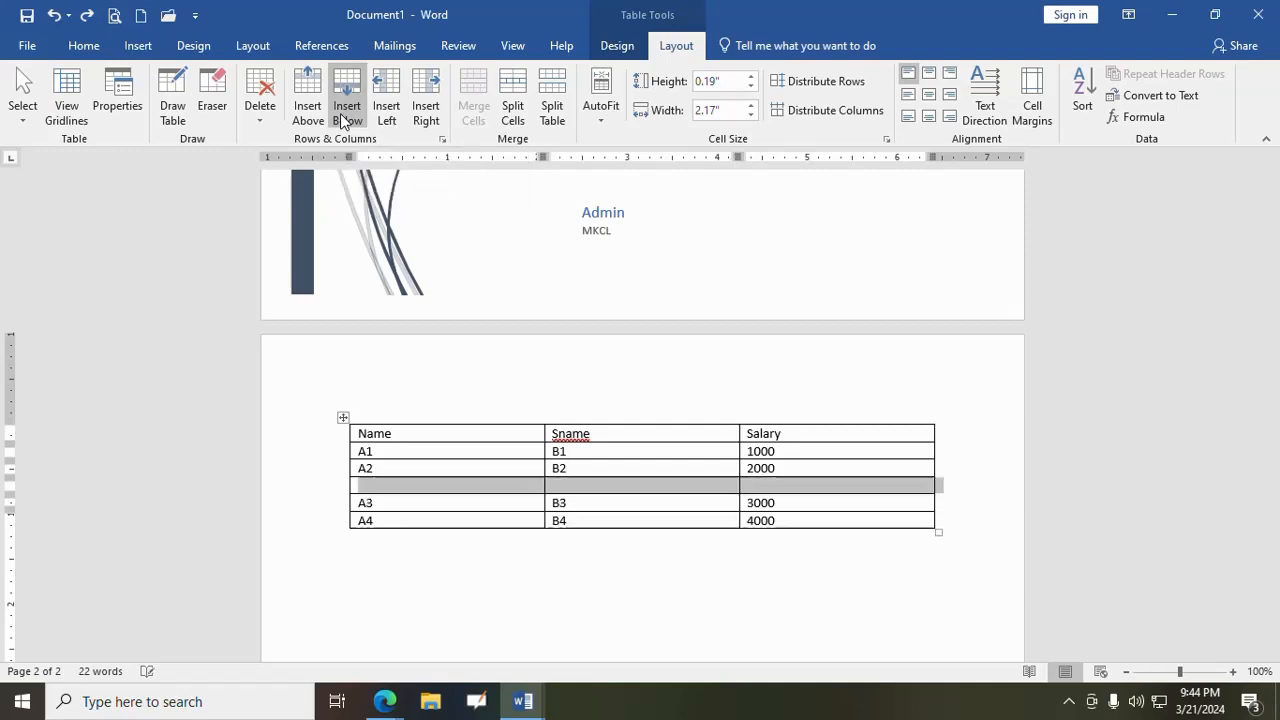
click(54, 14)
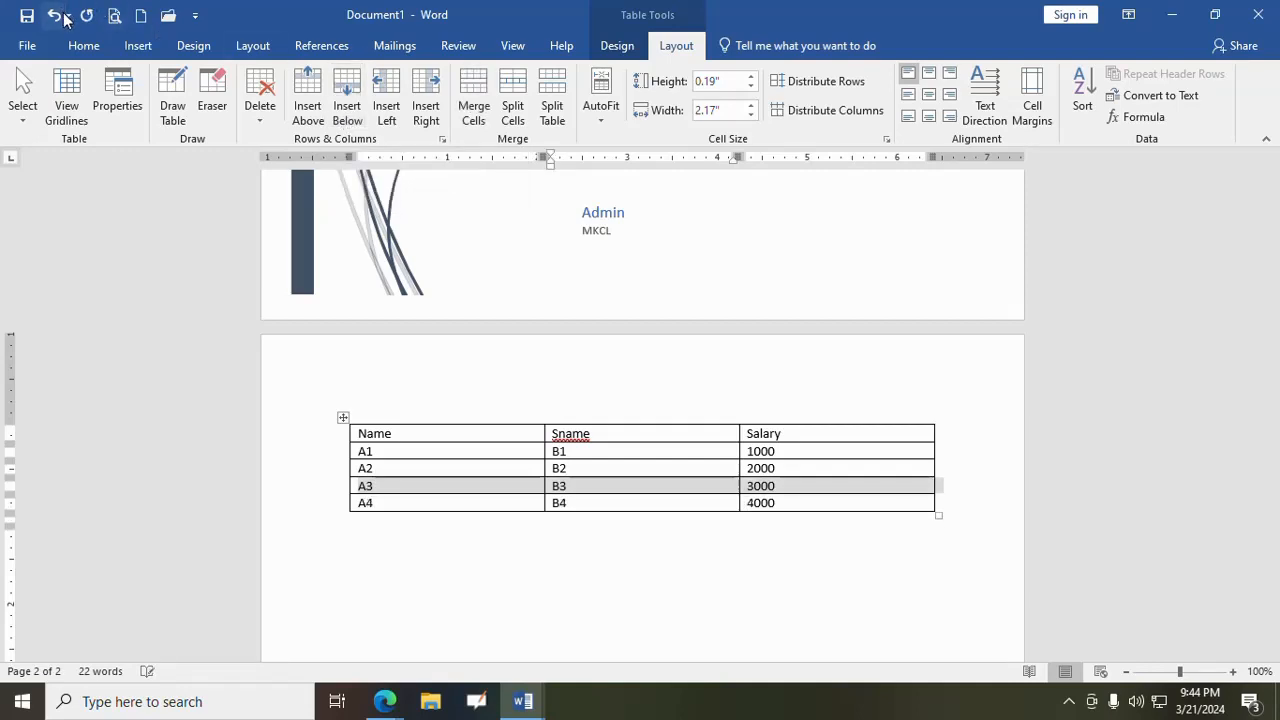
- Insert an empty column before and then one after the Sname column, undoing each insertion
click(392, 111)
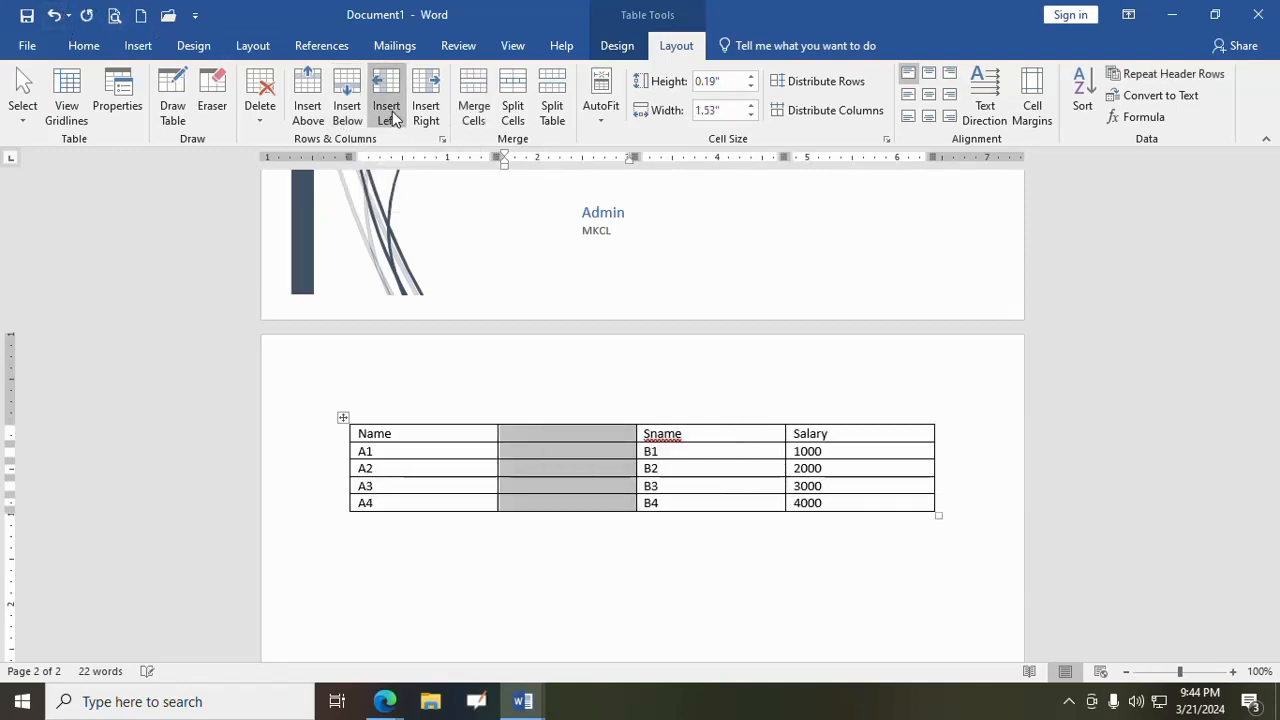
key(ctrl+z)
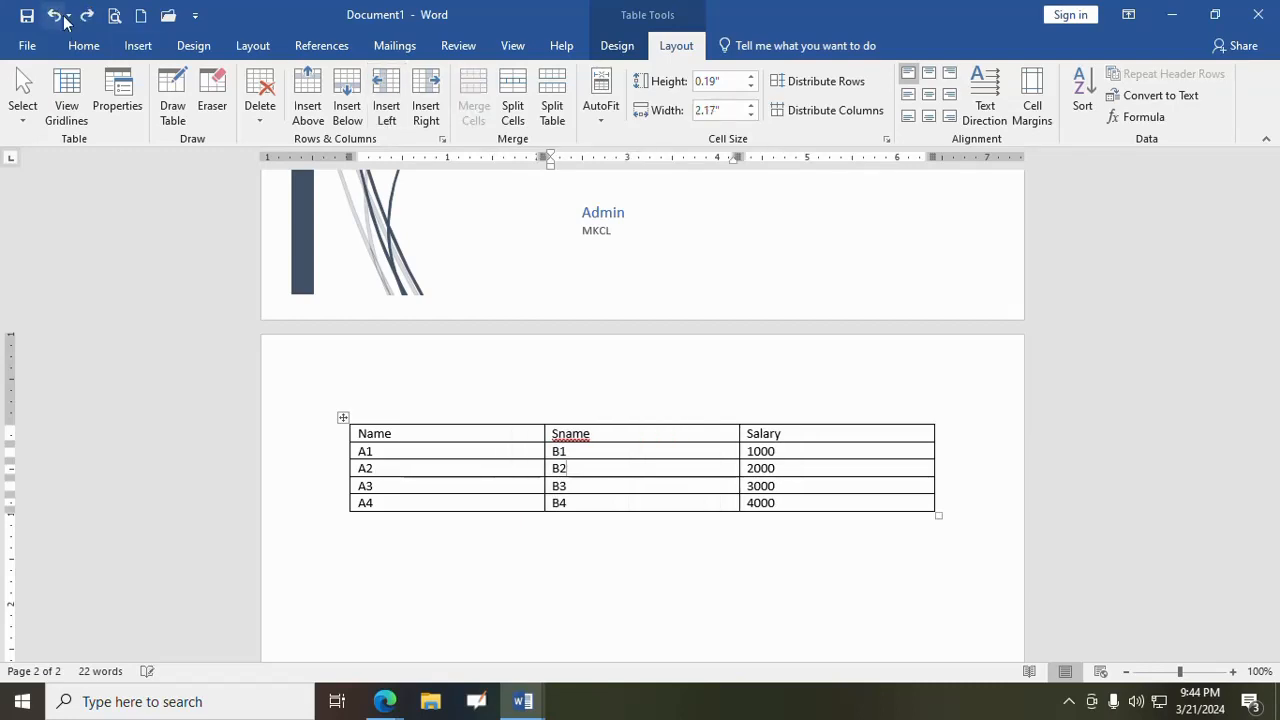
click(427, 112)
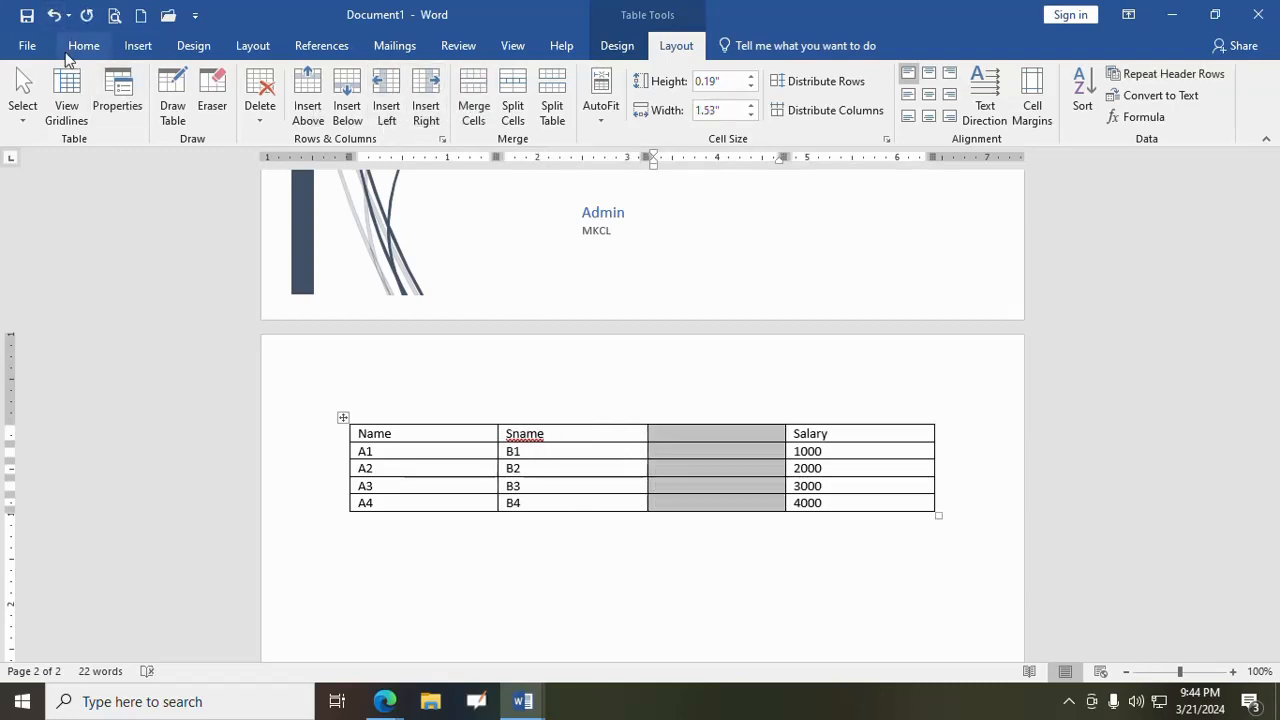
click(54, 14)
- Switch to the Google Meet call to look over its participant list, return to Document1 in Word and dismiss the presenting notification
mouse_move(385, 700)
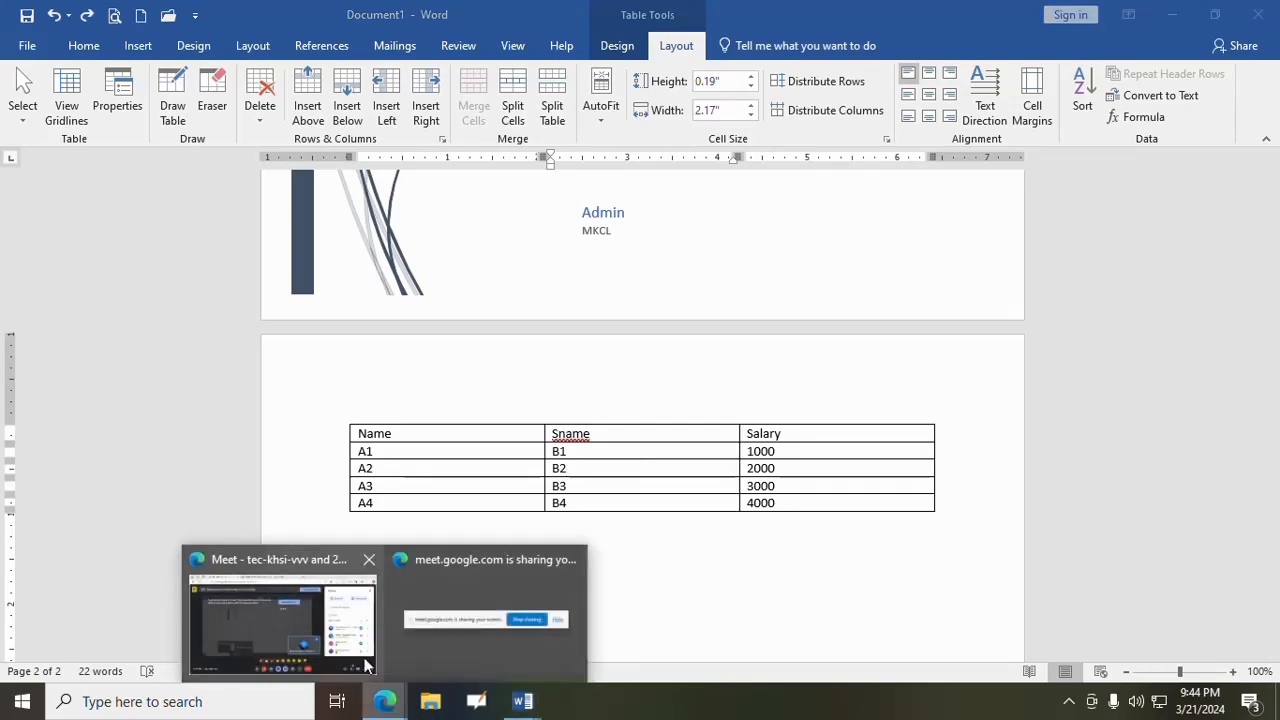
click(338, 630)
scroll(1030, 440, down, 2)
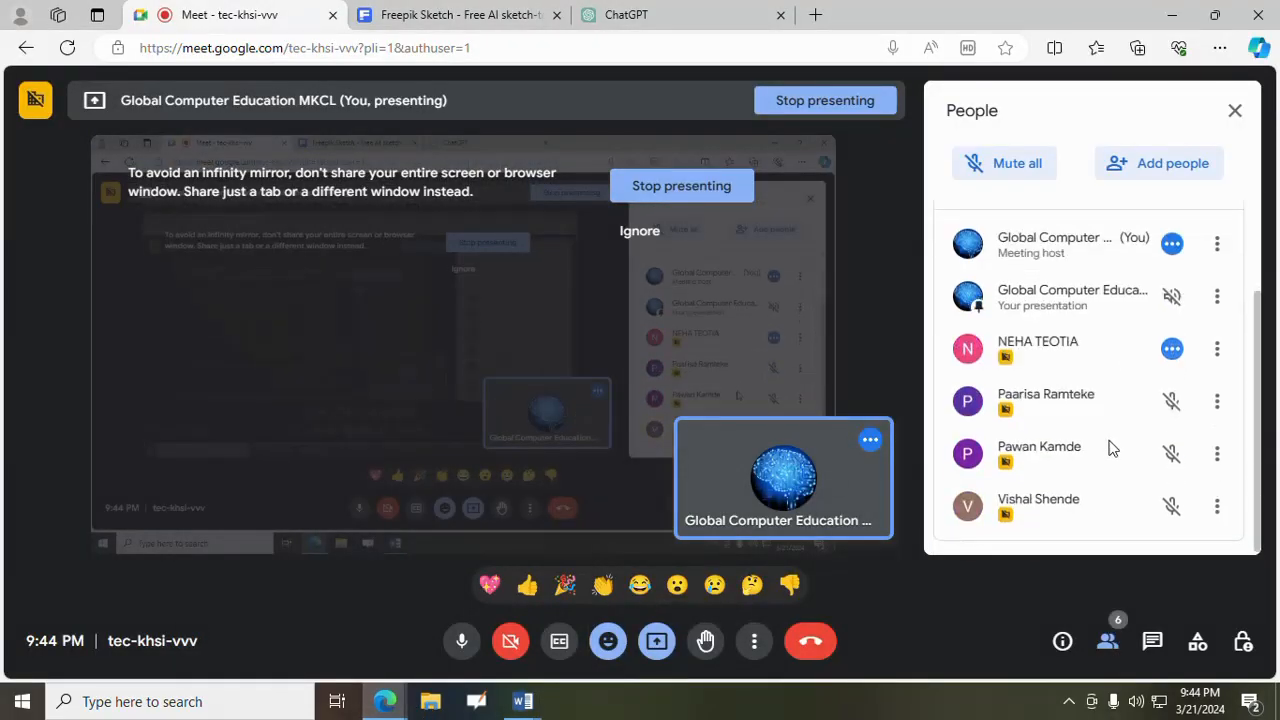
mouse_move(530, 703)
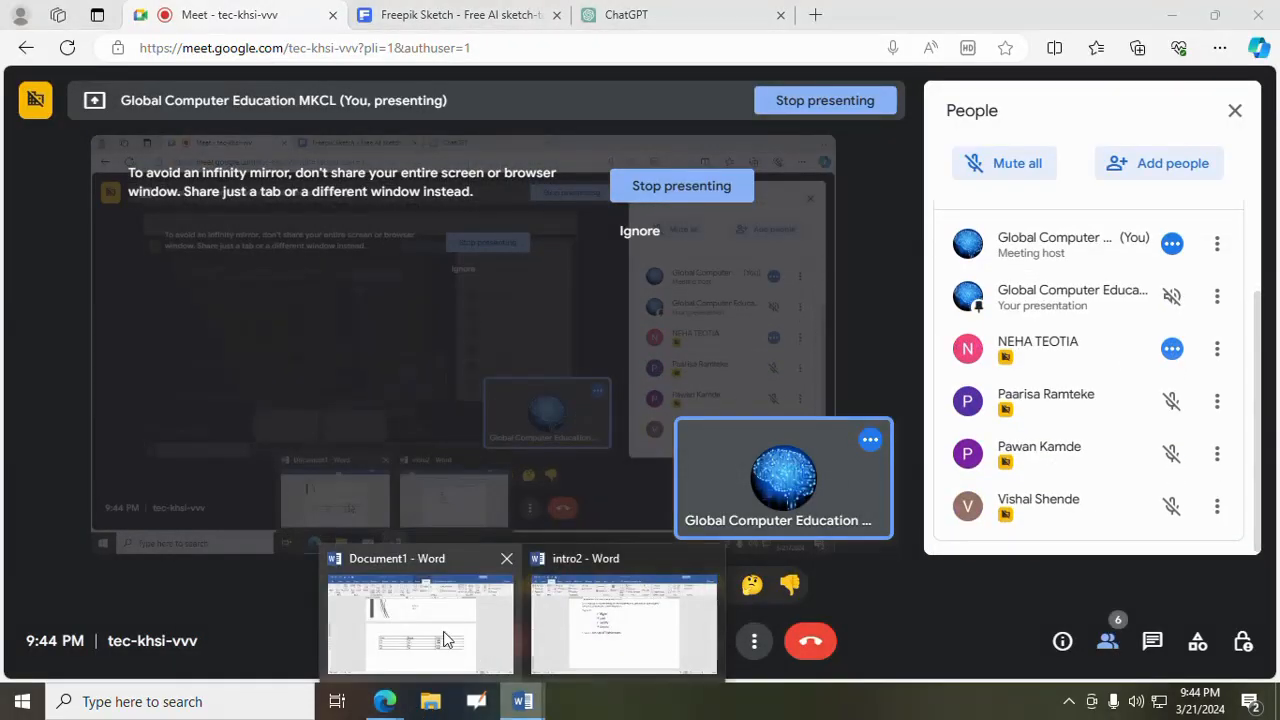
click(449, 611)
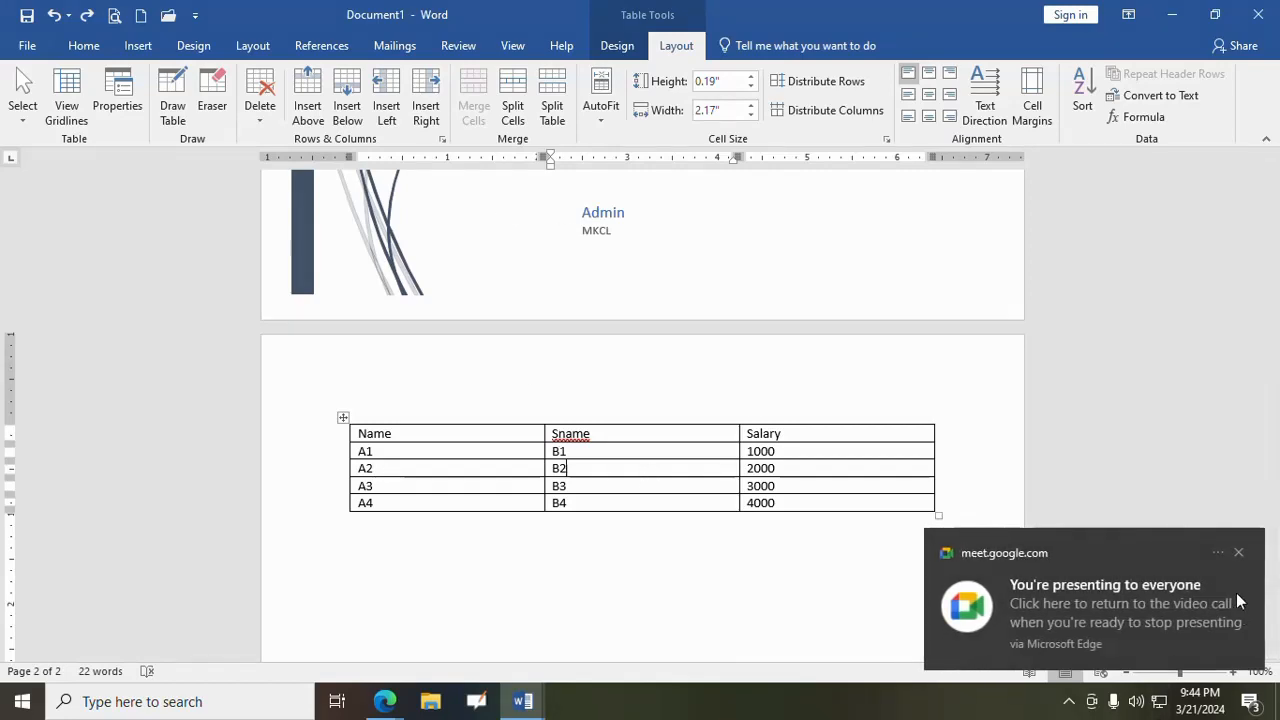
click(1240, 552)
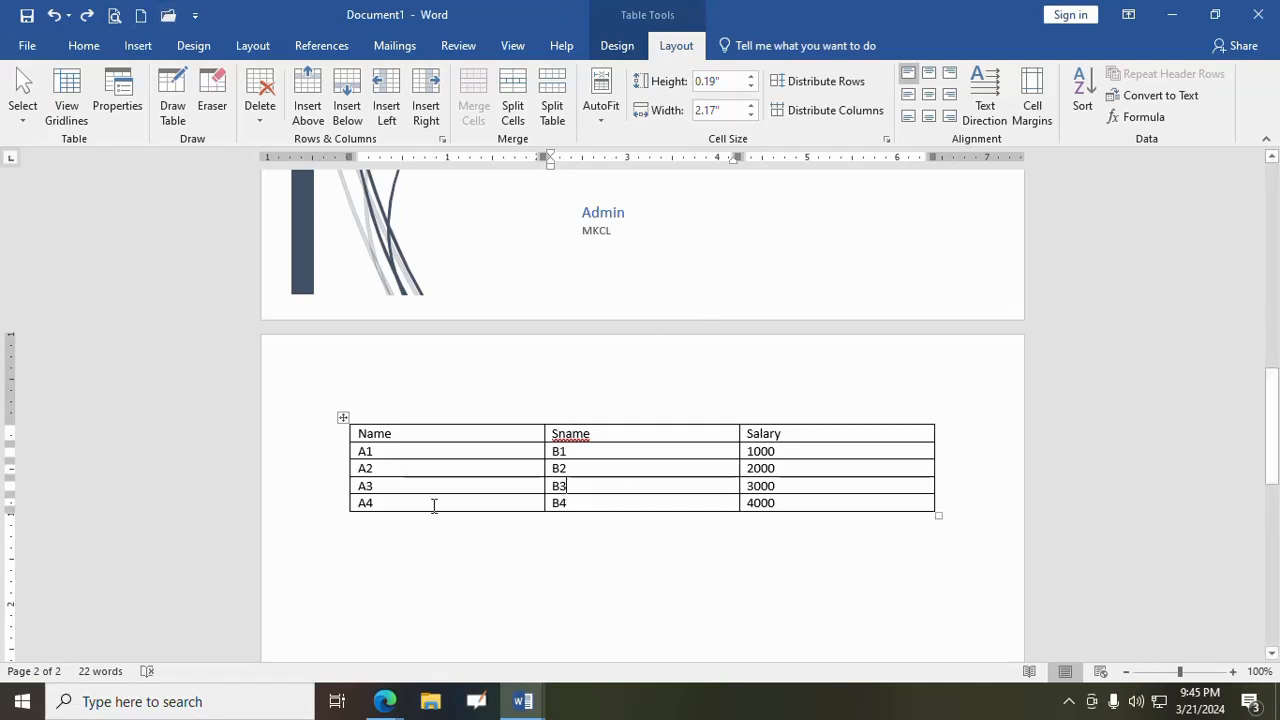
- Merge the A3 and B3 cells into one cell, and undo the merge
drag(365, 485, 573, 478)
drag(573, 478, 574, 480)
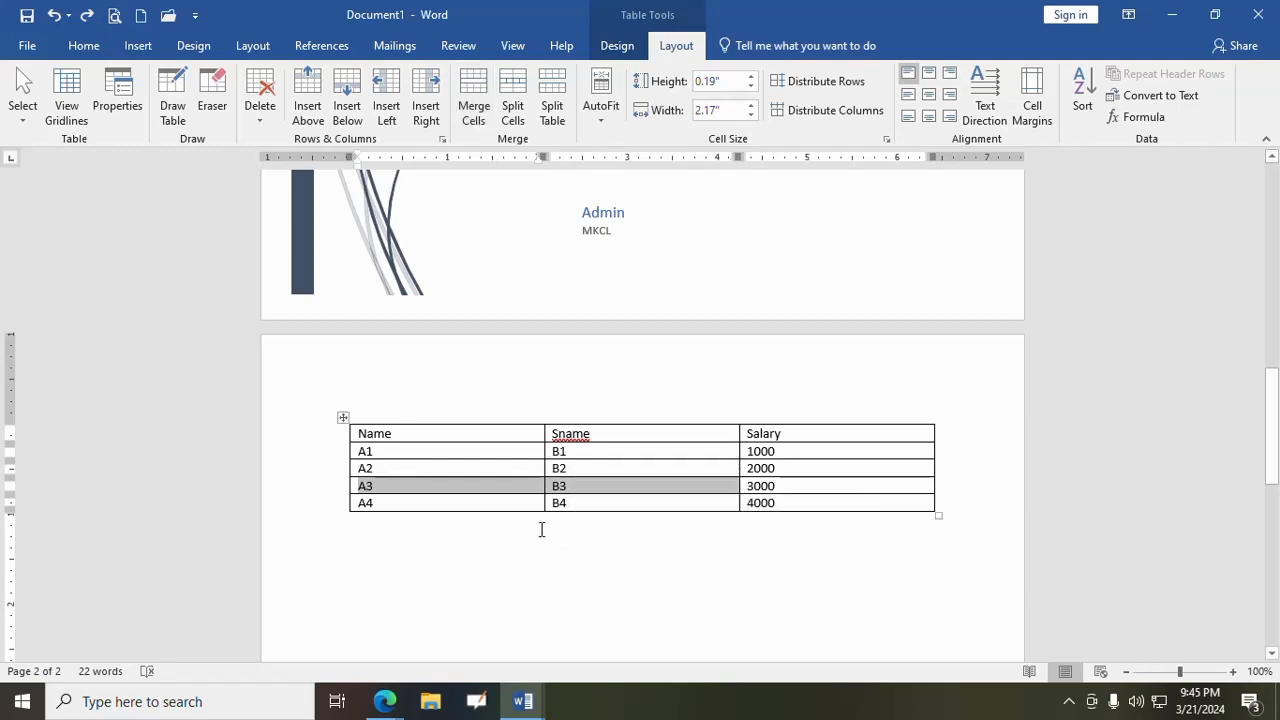
click(594, 495)
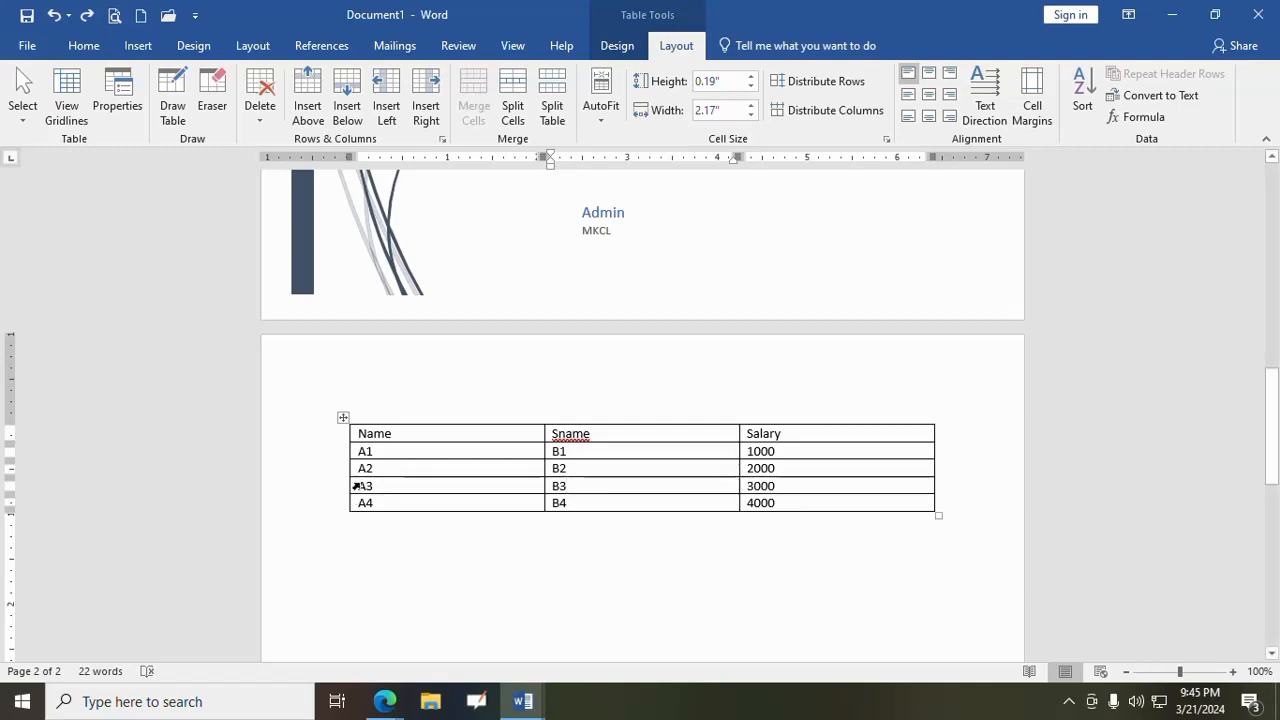
drag(429, 481, 609, 483)
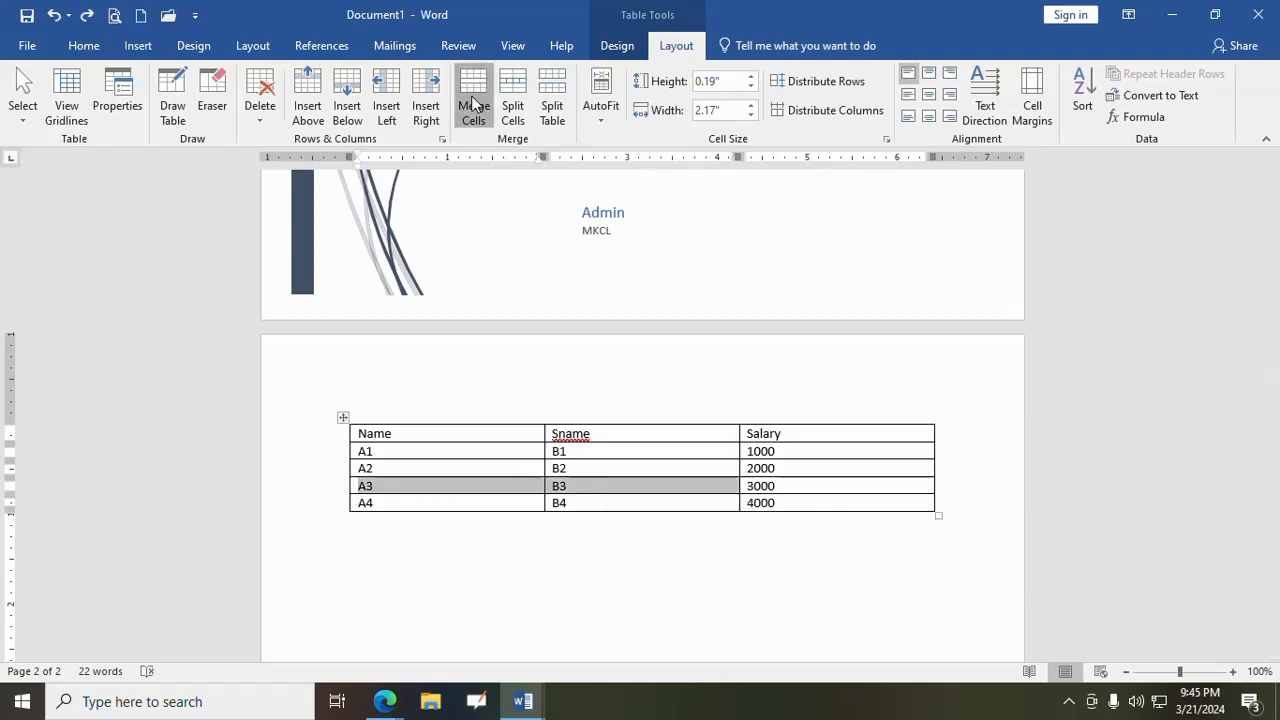
click(473, 104)
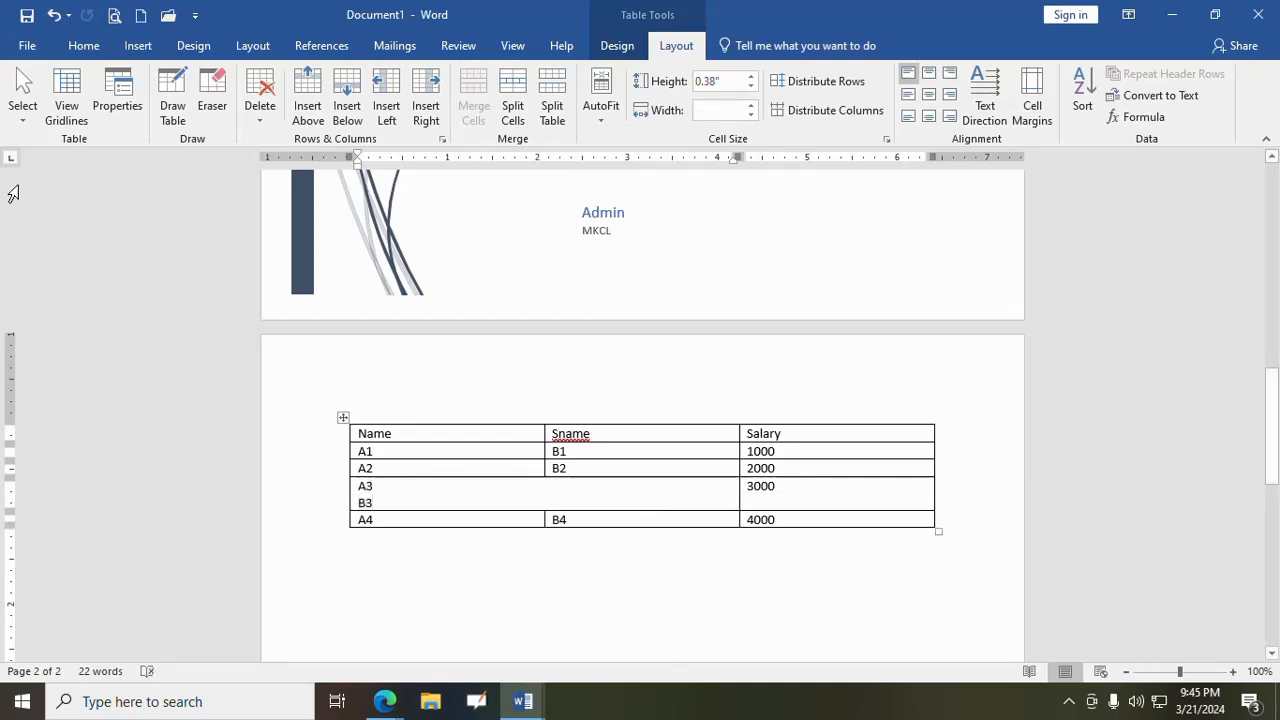
click(54, 15)
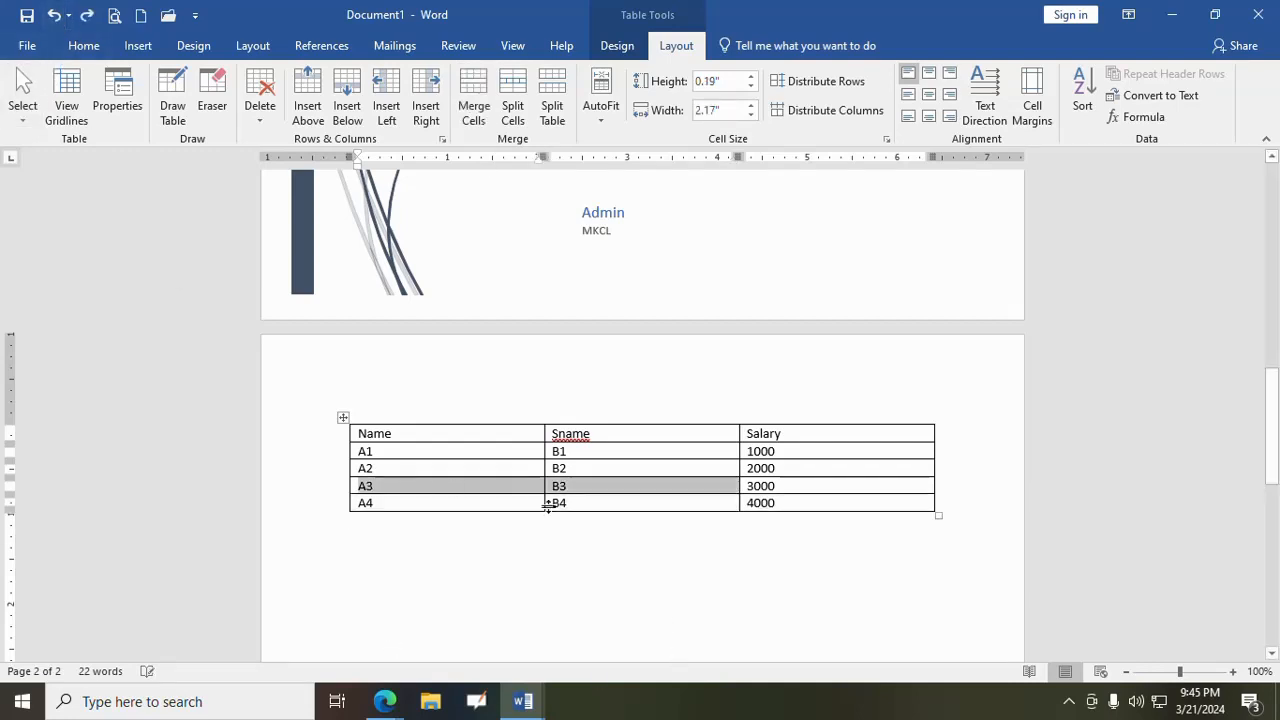
- Merge the A3 and B3 cells once more, place the cursor in the merged cell, and undo the merge
click(598, 507)
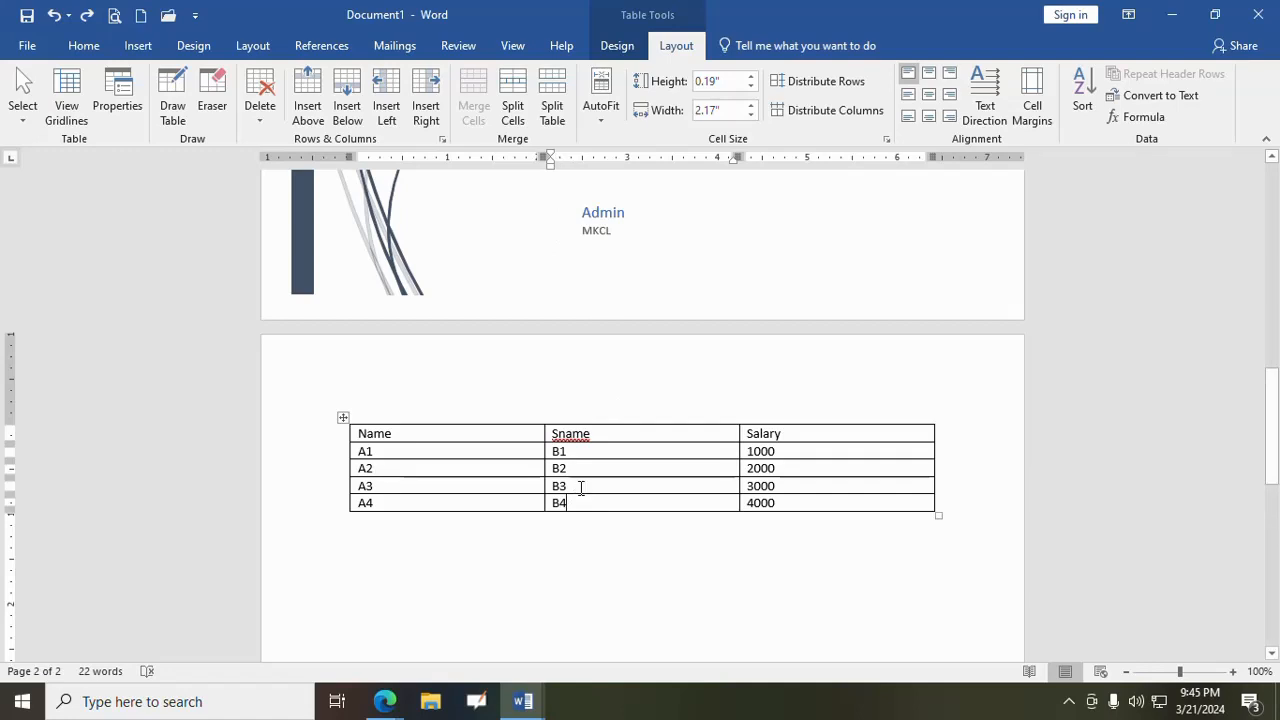
drag(580, 488, 423, 489)
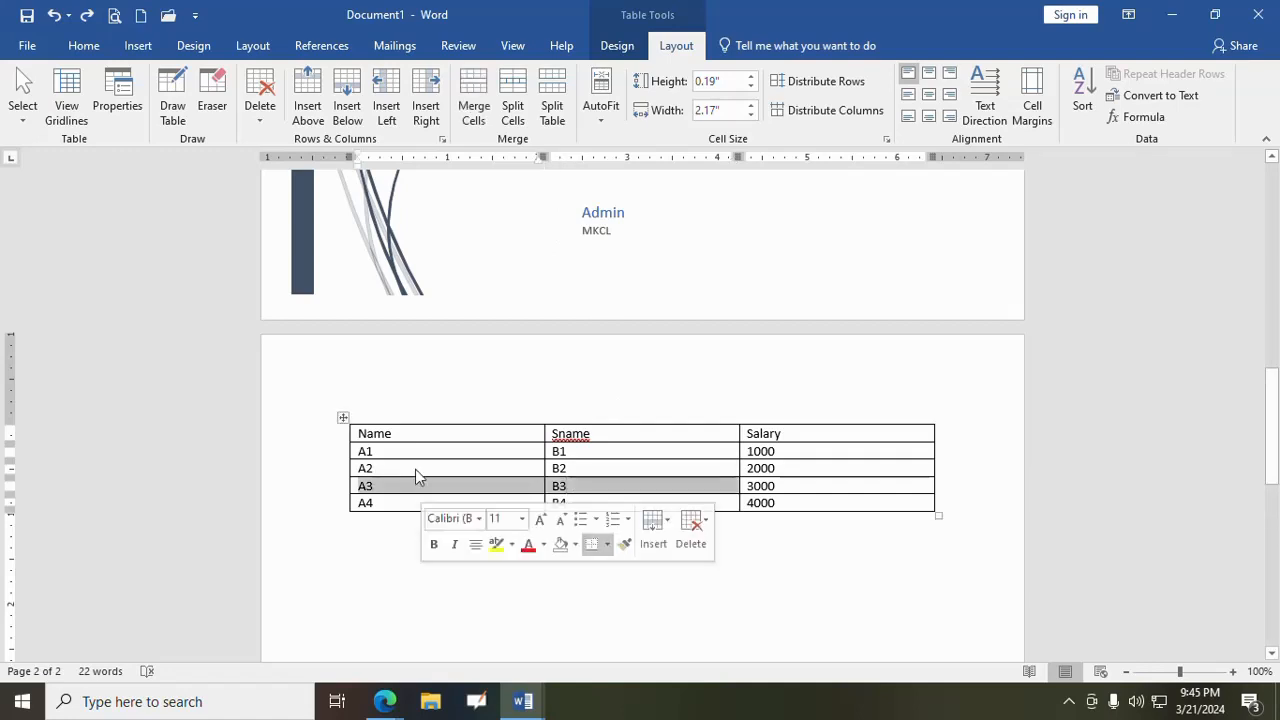
click(478, 97)
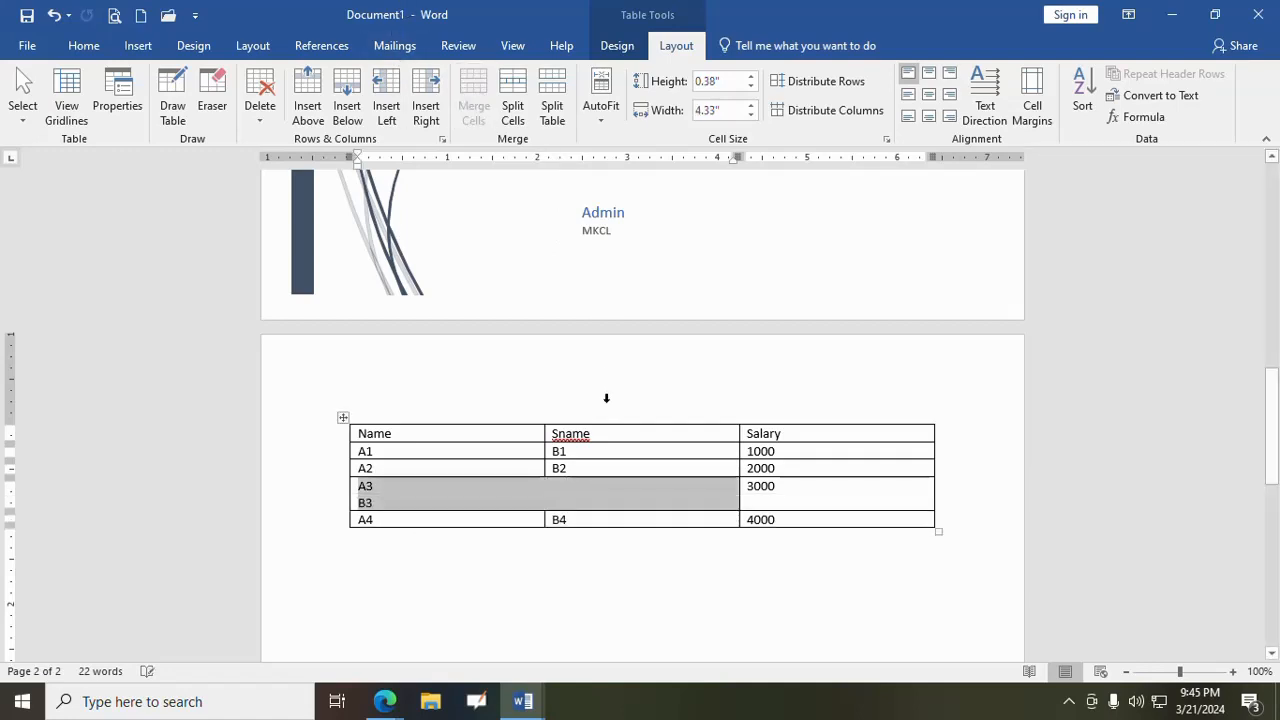
click(617, 505)
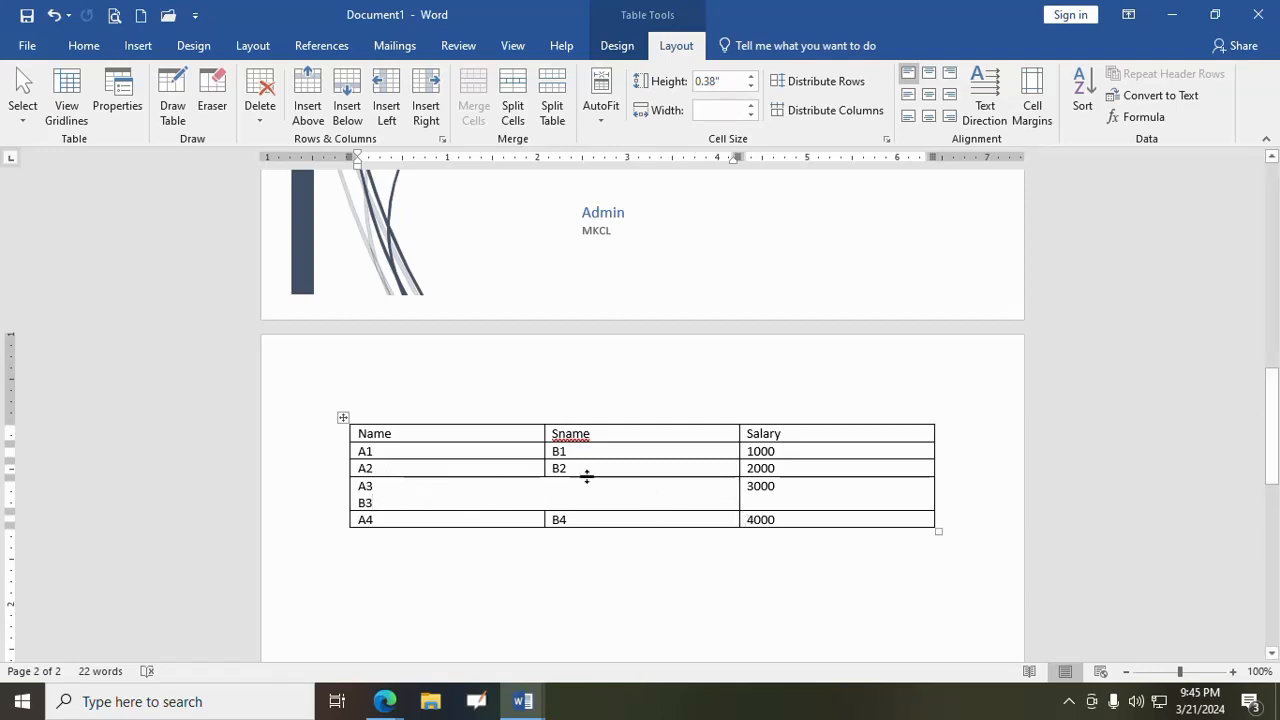
click(55, 16)
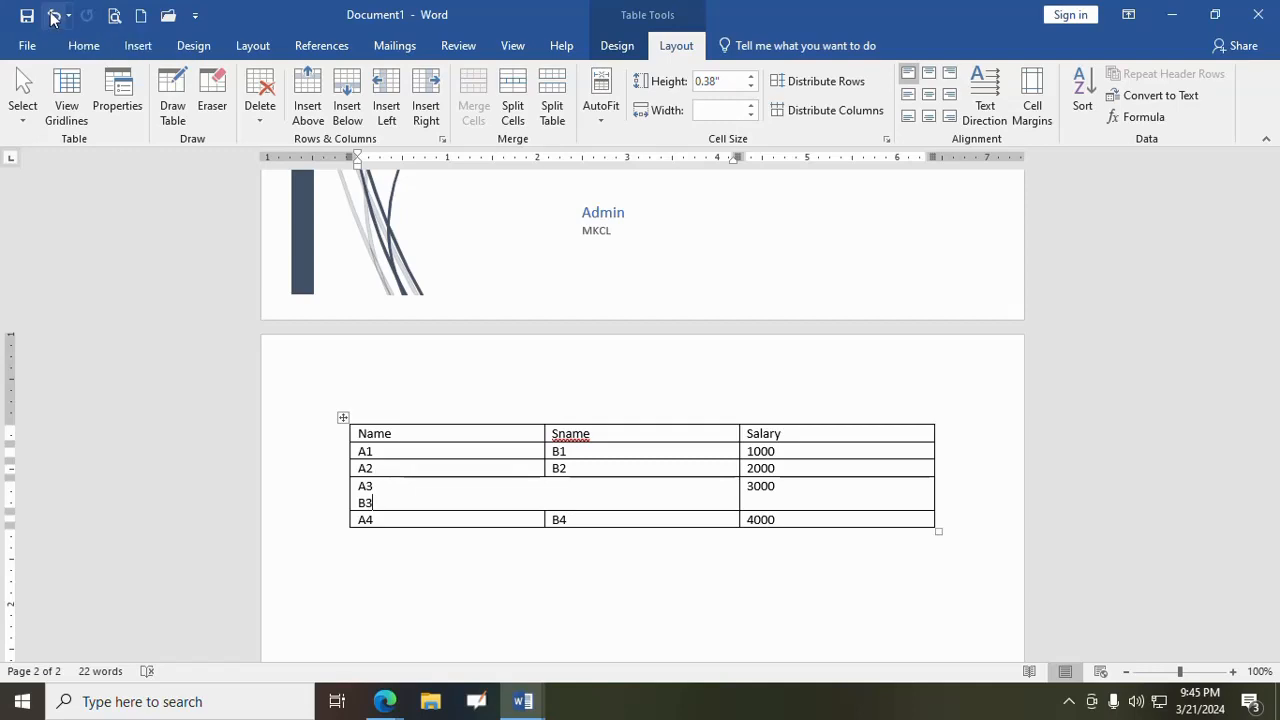
- Clear the text of the B4 cell, split the cell into 3 columns and 3 rows, and undo the split
click(586, 503)
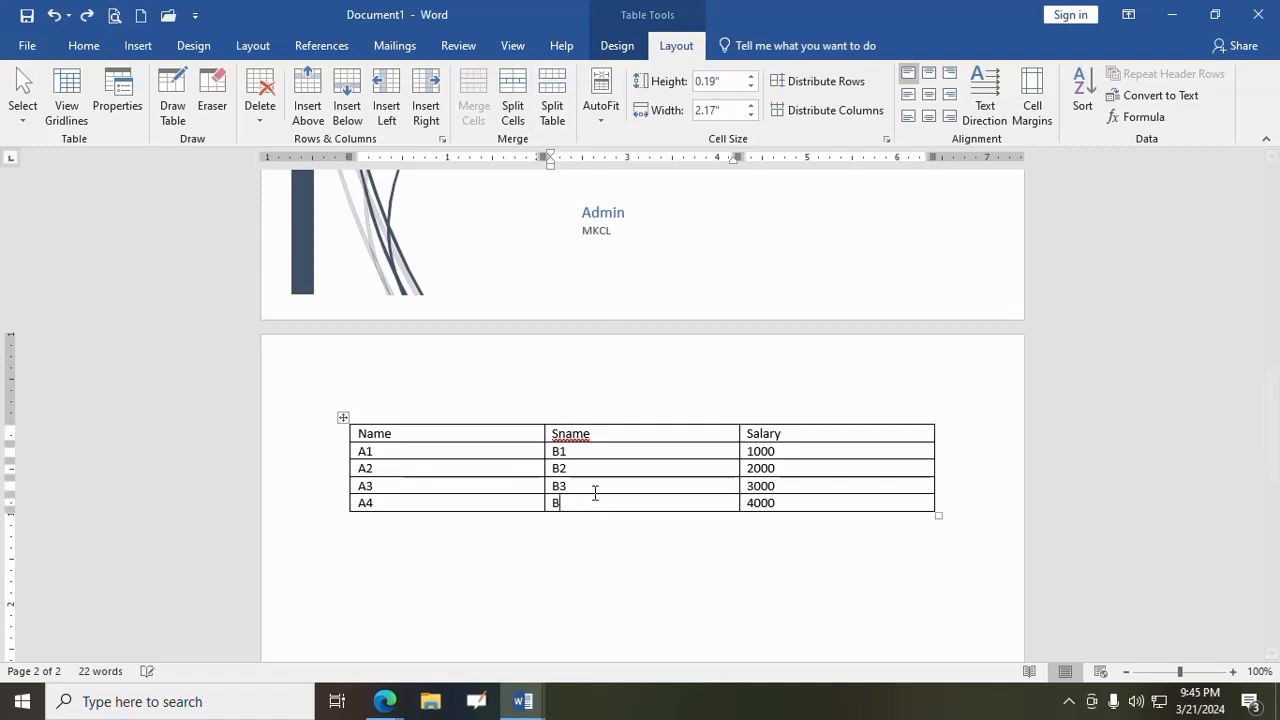
key(BackSpace)
key(BackSpace)
click(524, 107)
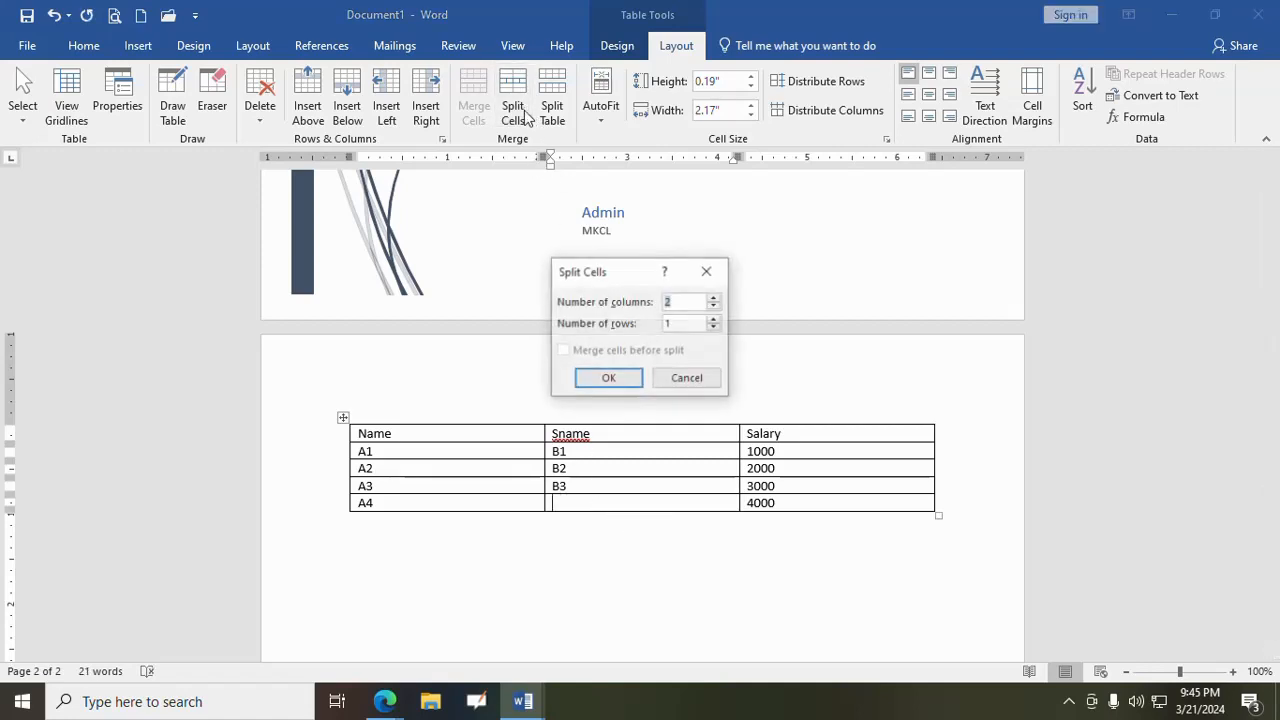
click(714, 298)
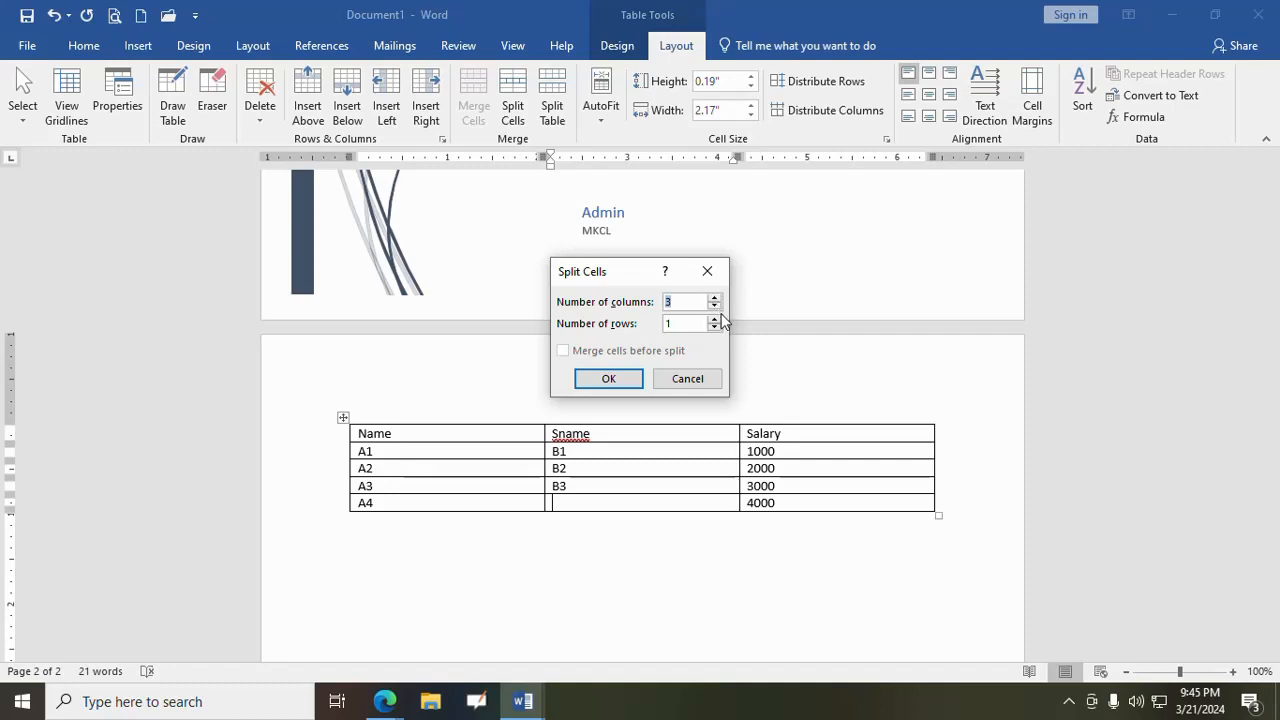
click(714, 319)
click(714, 319)
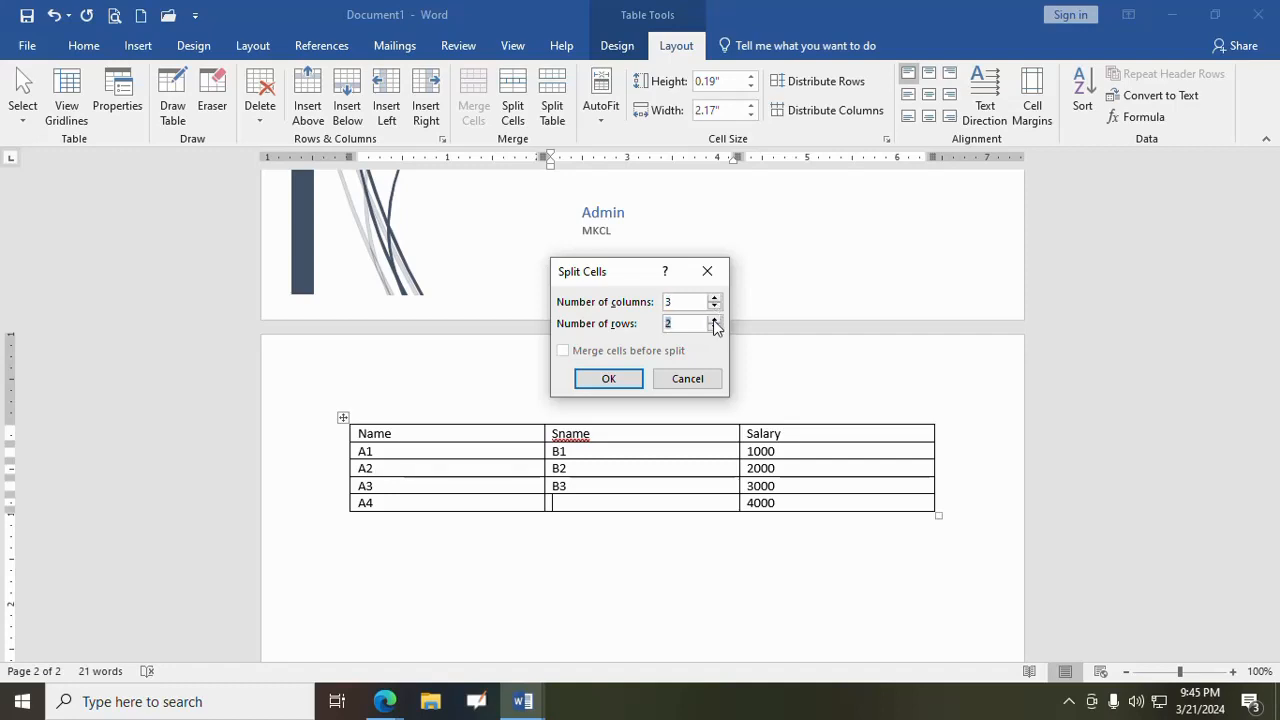
click(620, 380)
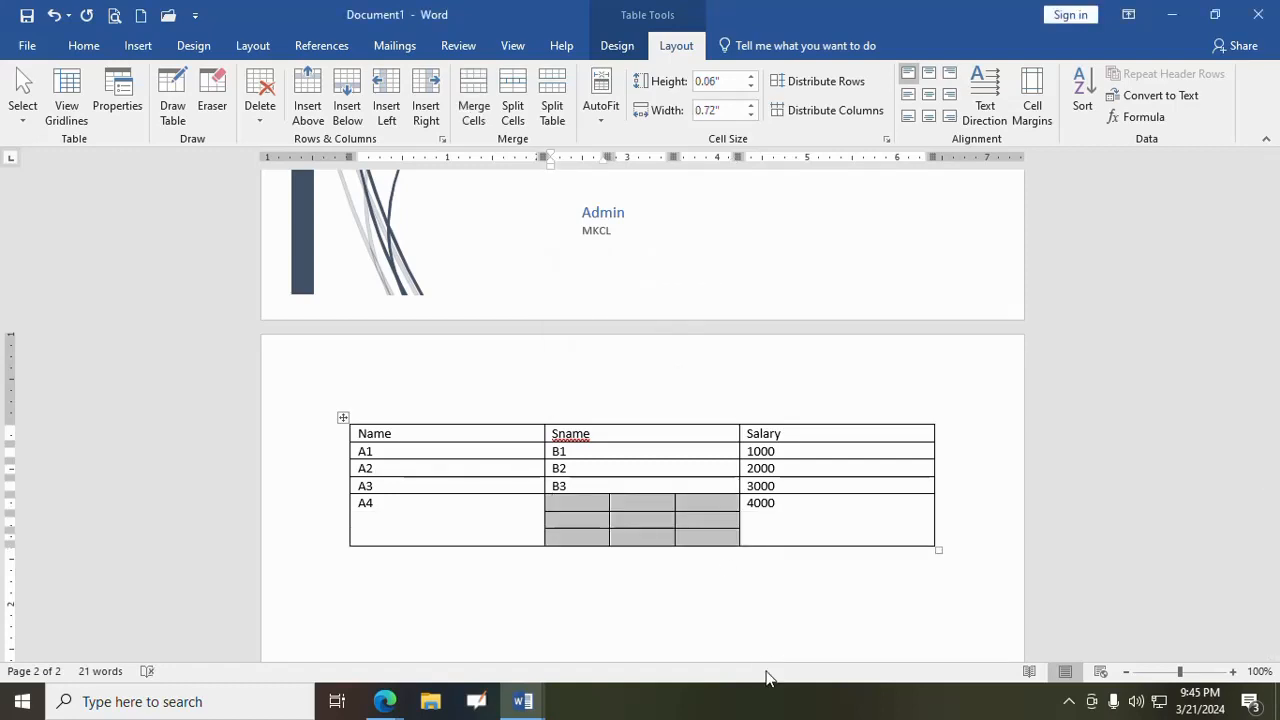
click(53, 15)
click(53, 15)
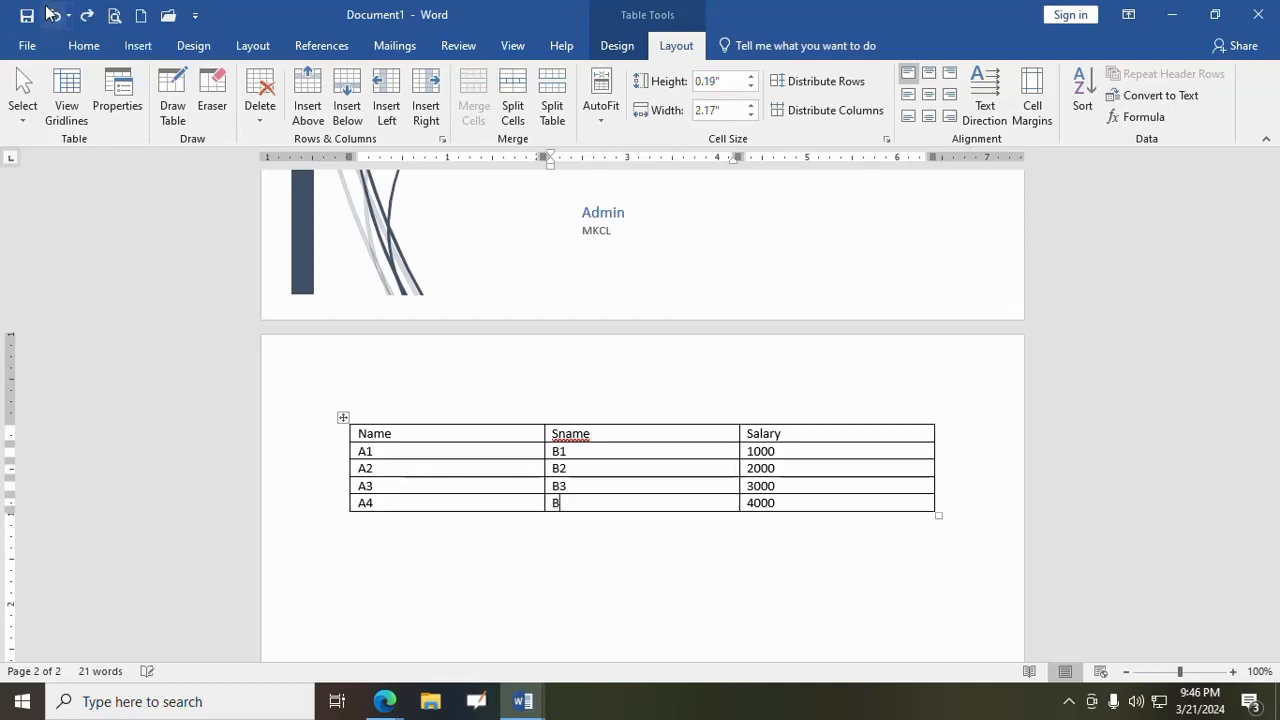
- Autofit the table to its contents first, and then autofit it to the window
click(609, 112)
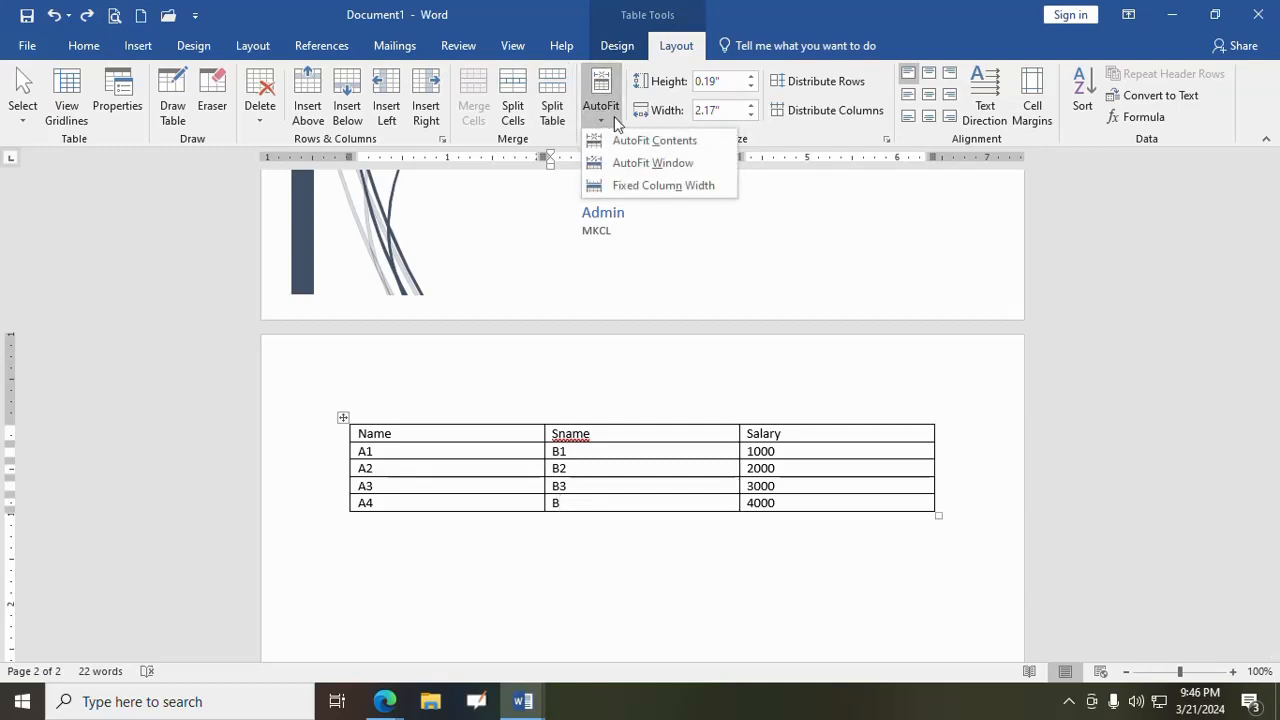
click(642, 142)
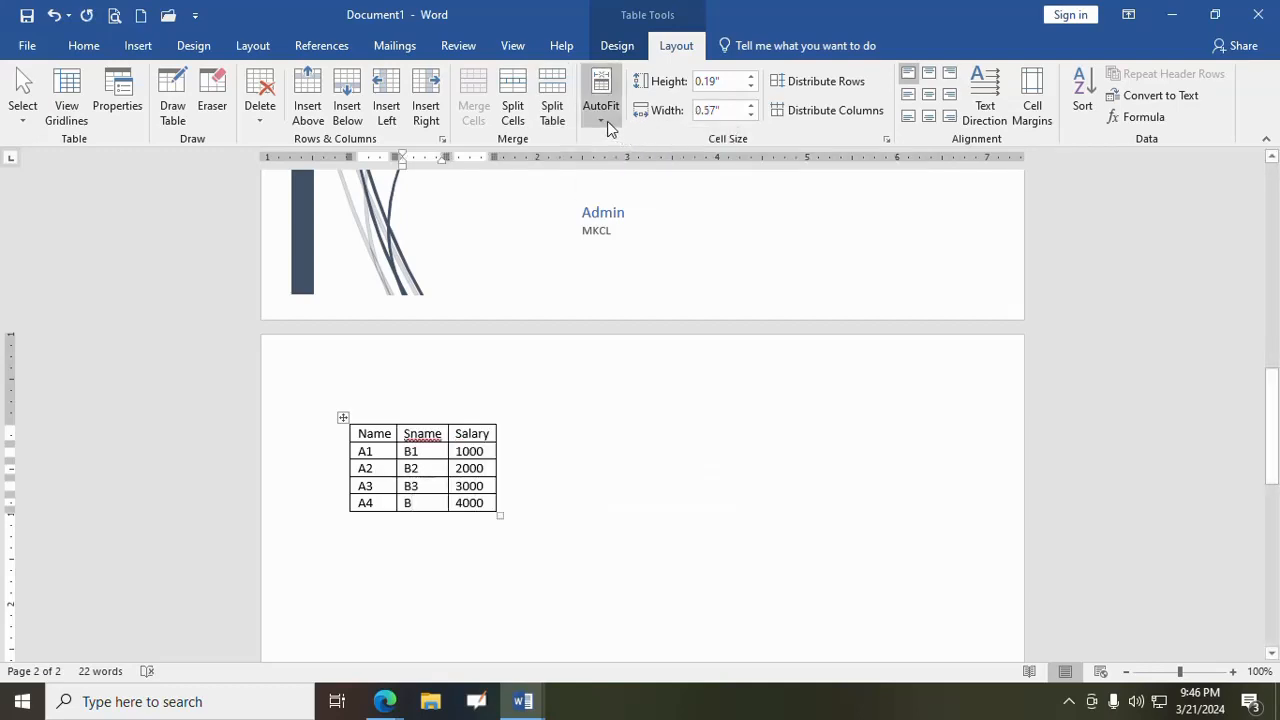
click(607, 121)
click(651, 163)
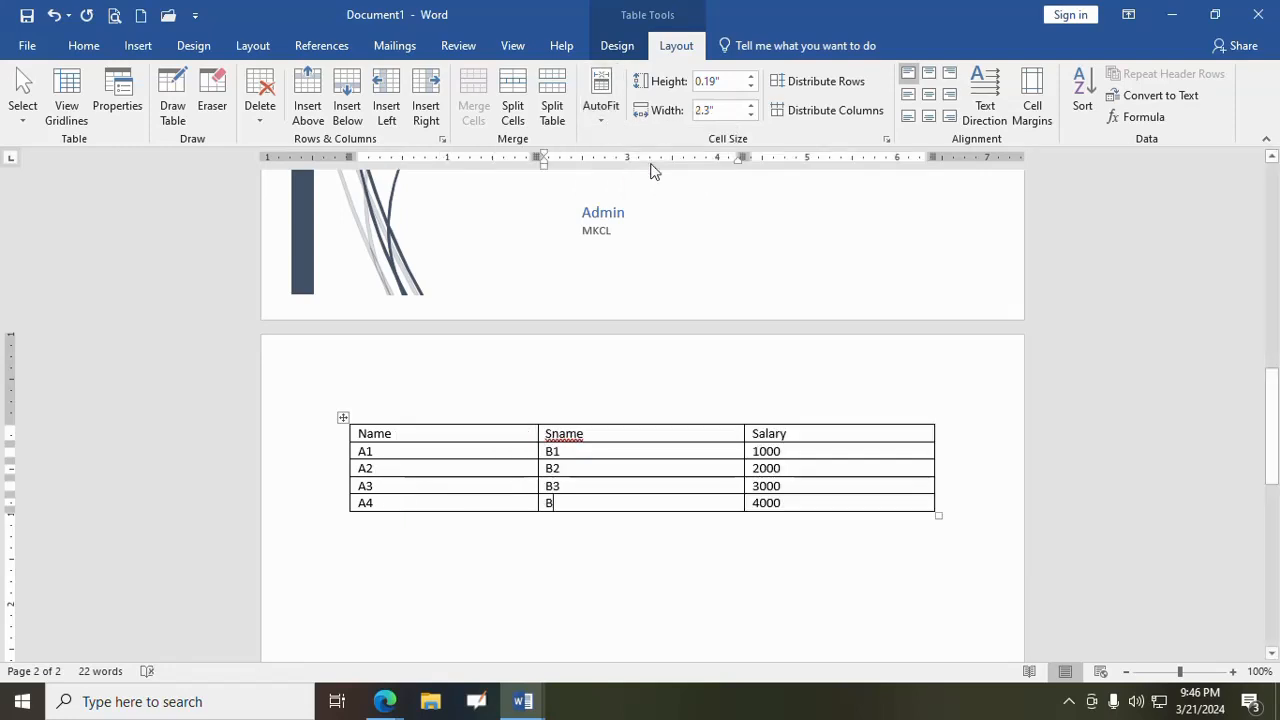
click(609, 118)
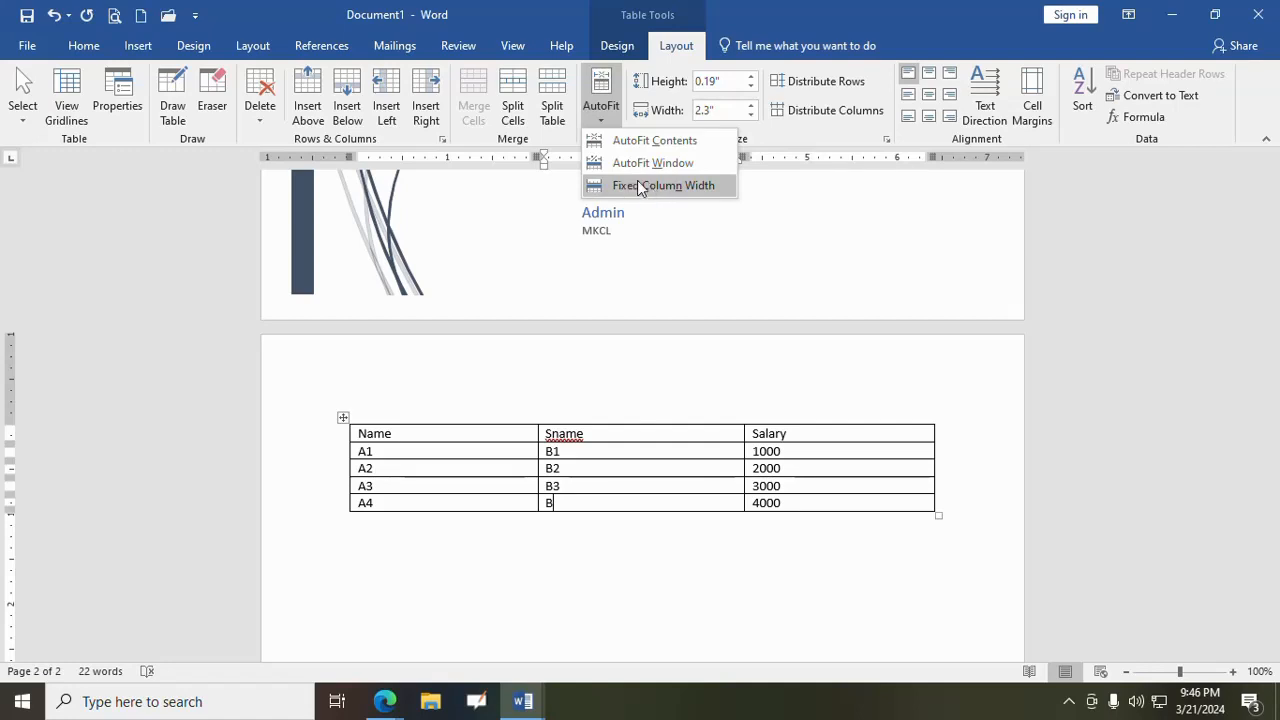
click(597, 119)
- Set the A4 row's height to 0.3" and the Sname column's width to 2.2", and complete that row's Sname entry as B4
click(750, 77)
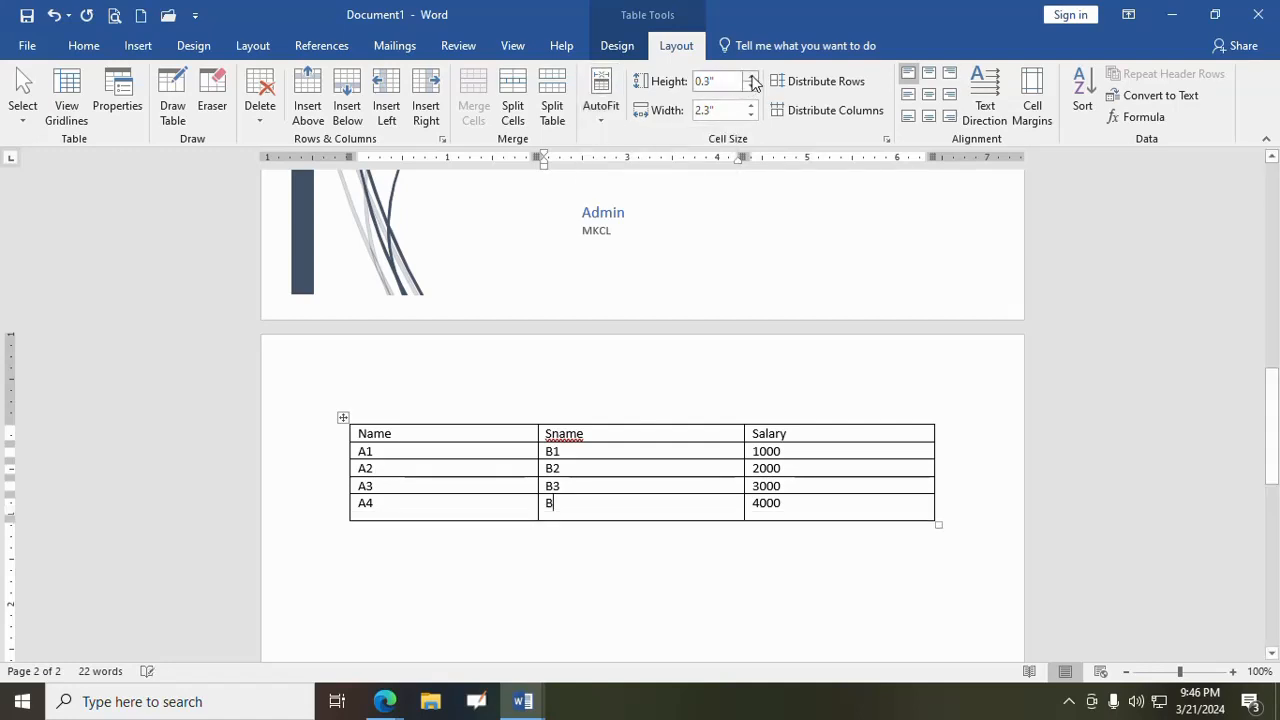
click(751, 90)
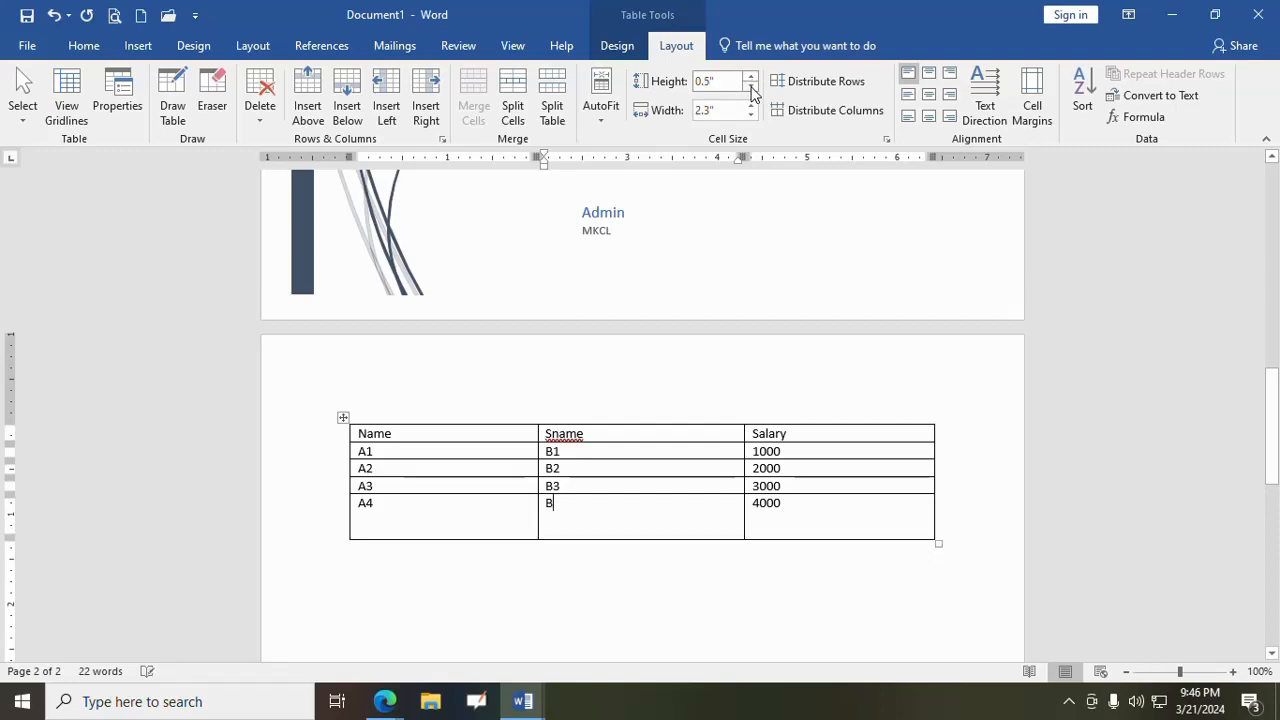
click(751, 105)
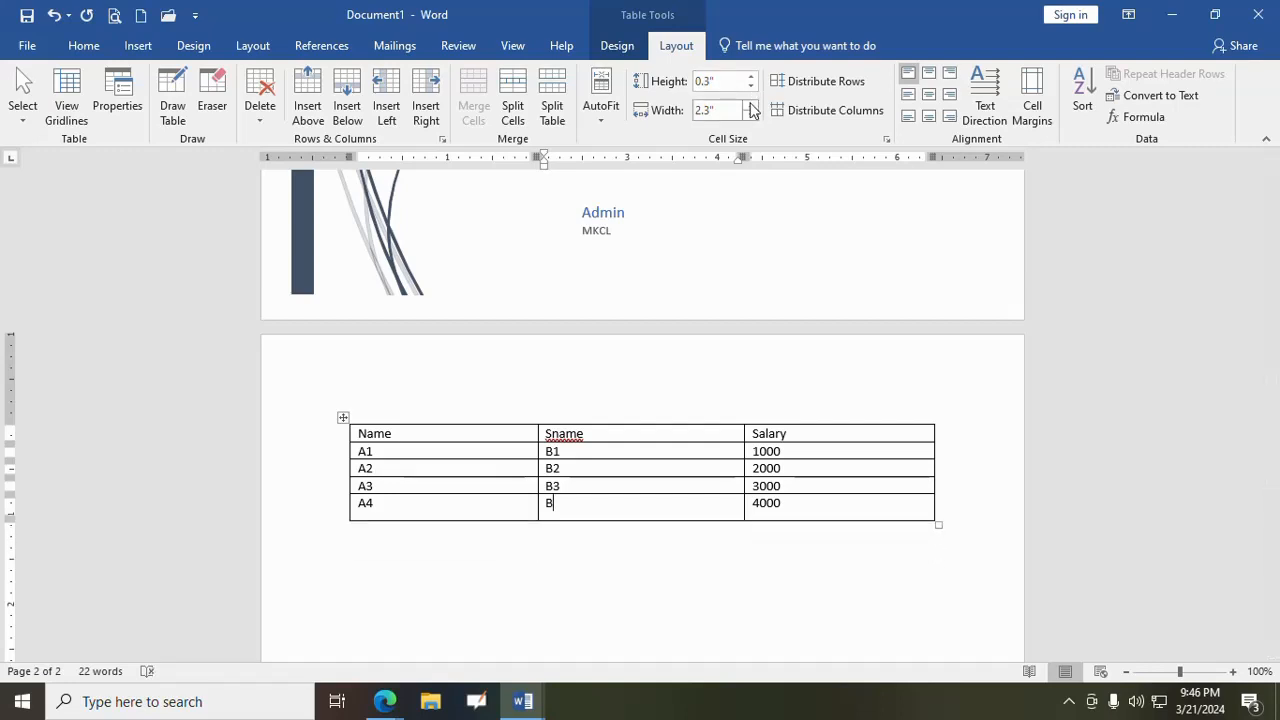
click(751, 116)
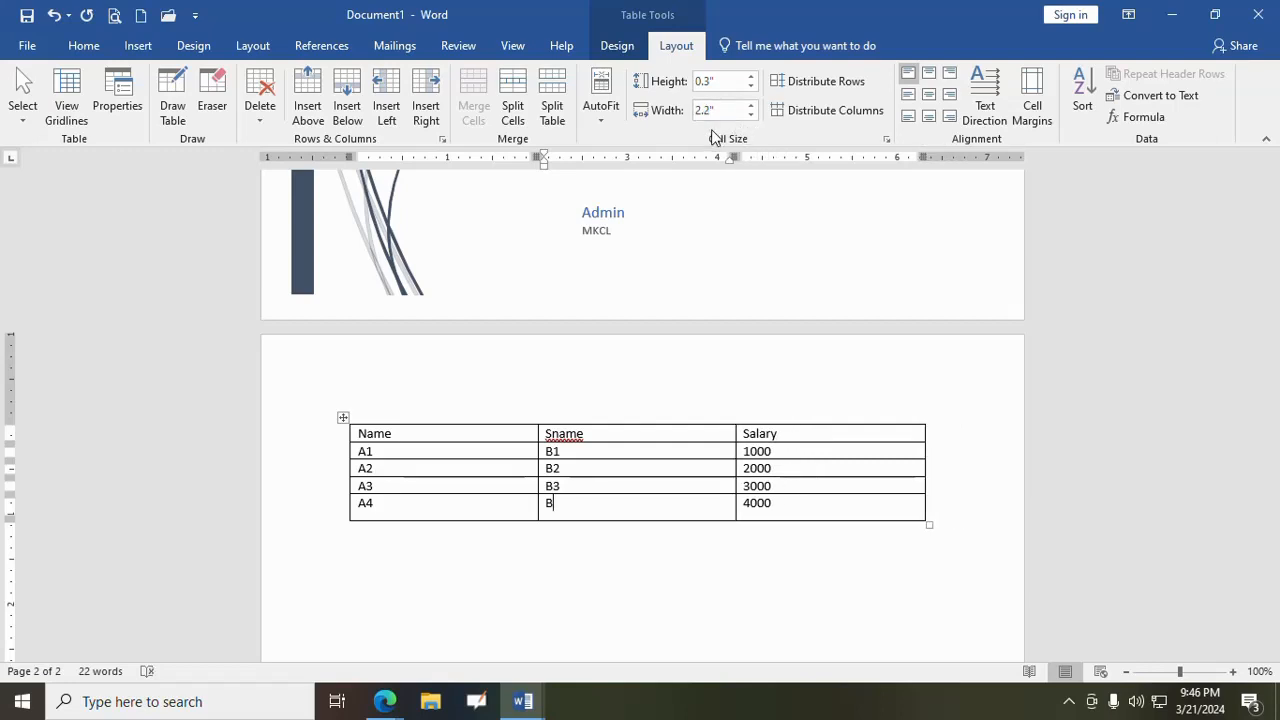
text(4)
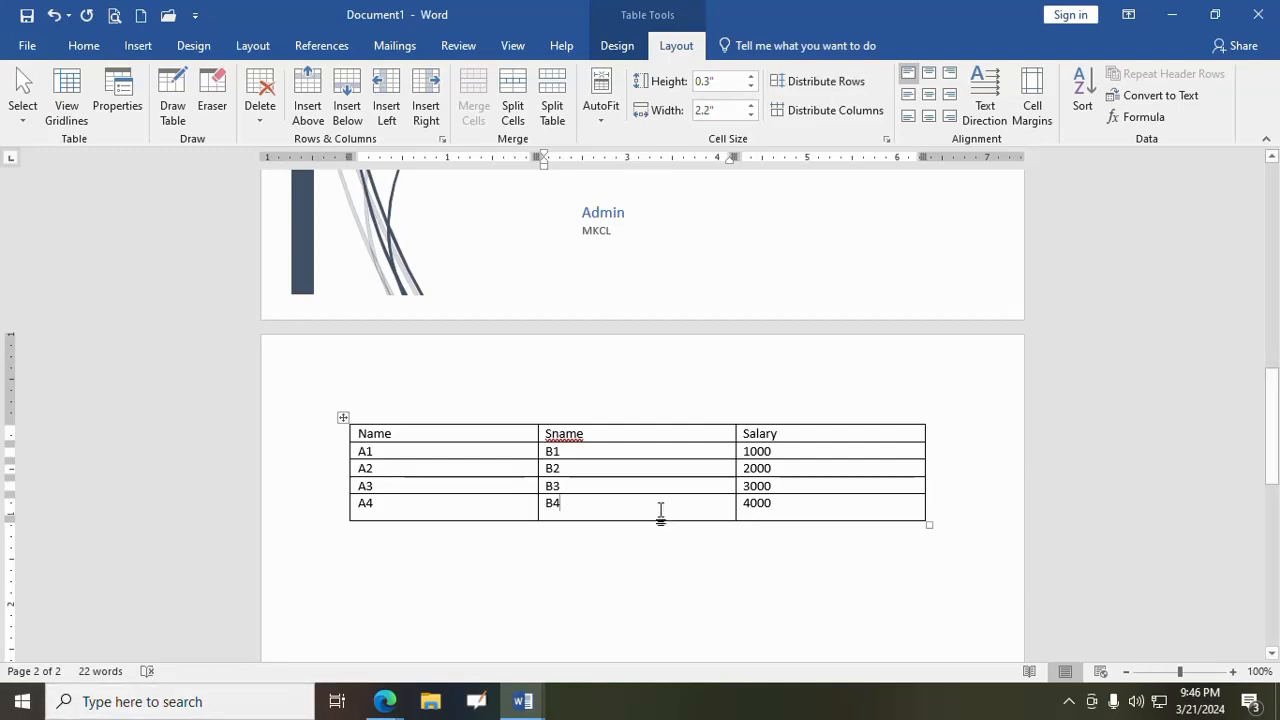
- Stretch the A4 row to a height of about 0.54", and distribute all table rows evenly
drag(608, 520, 608, 540)
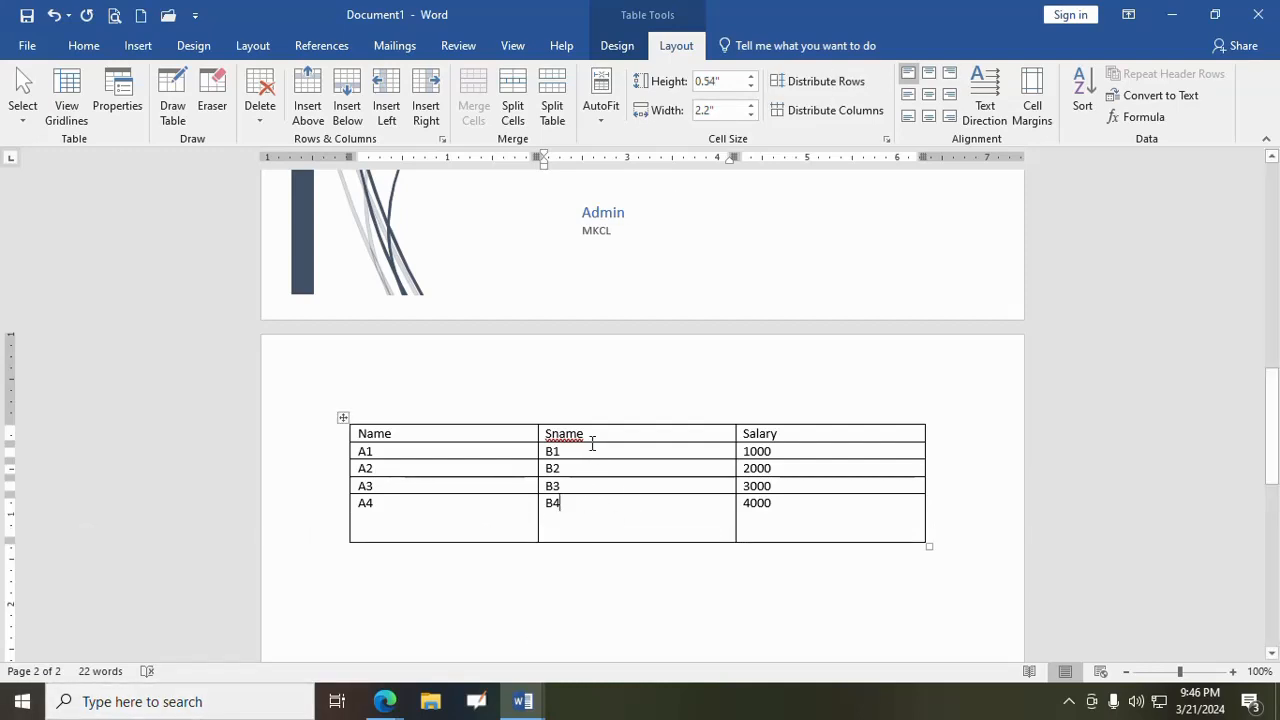
click(343, 417)
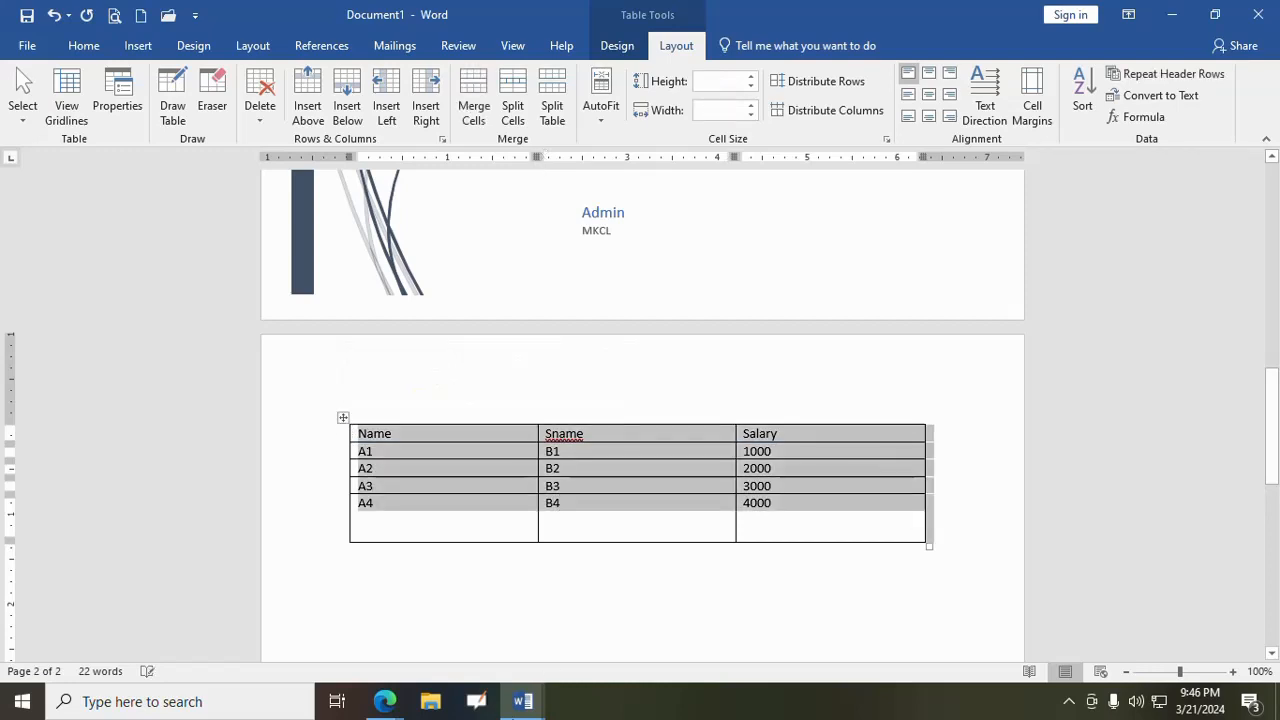
click(832, 86)
click(705, 482)
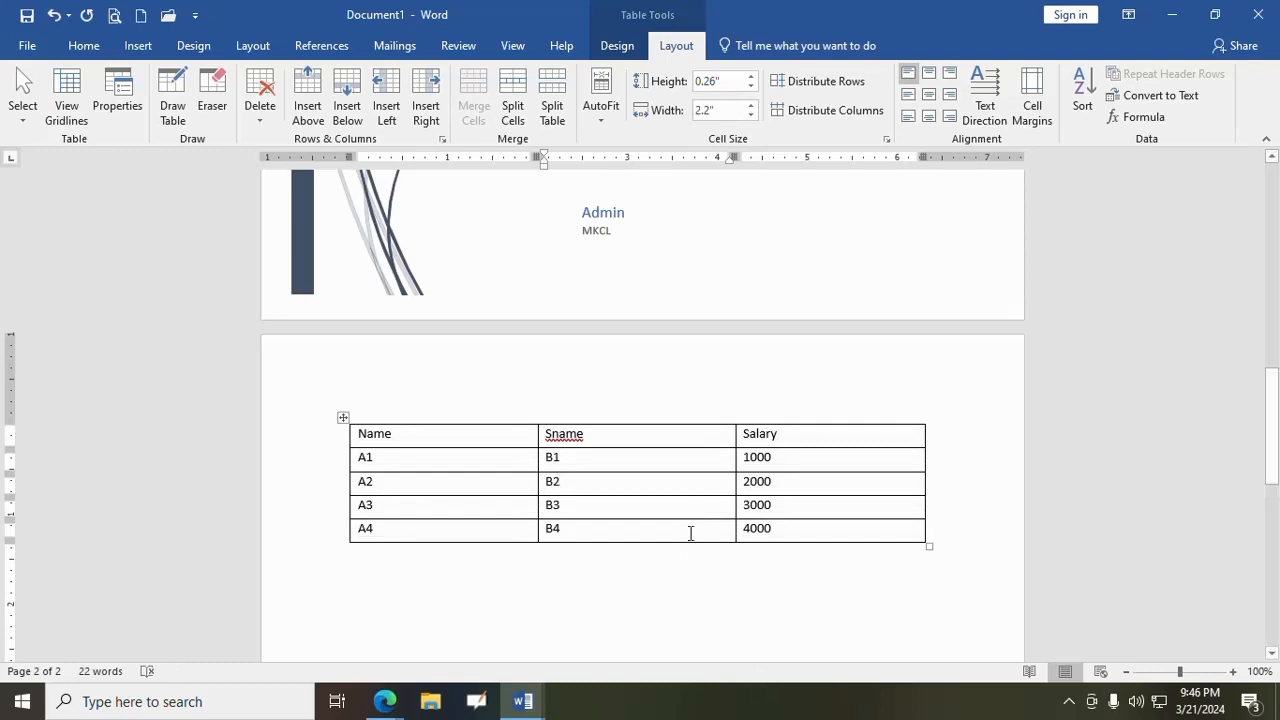
- Make the A3 row much taller than the others, and distribute the rows of the whole table evenly again
drag(689, 518, 689, 559)
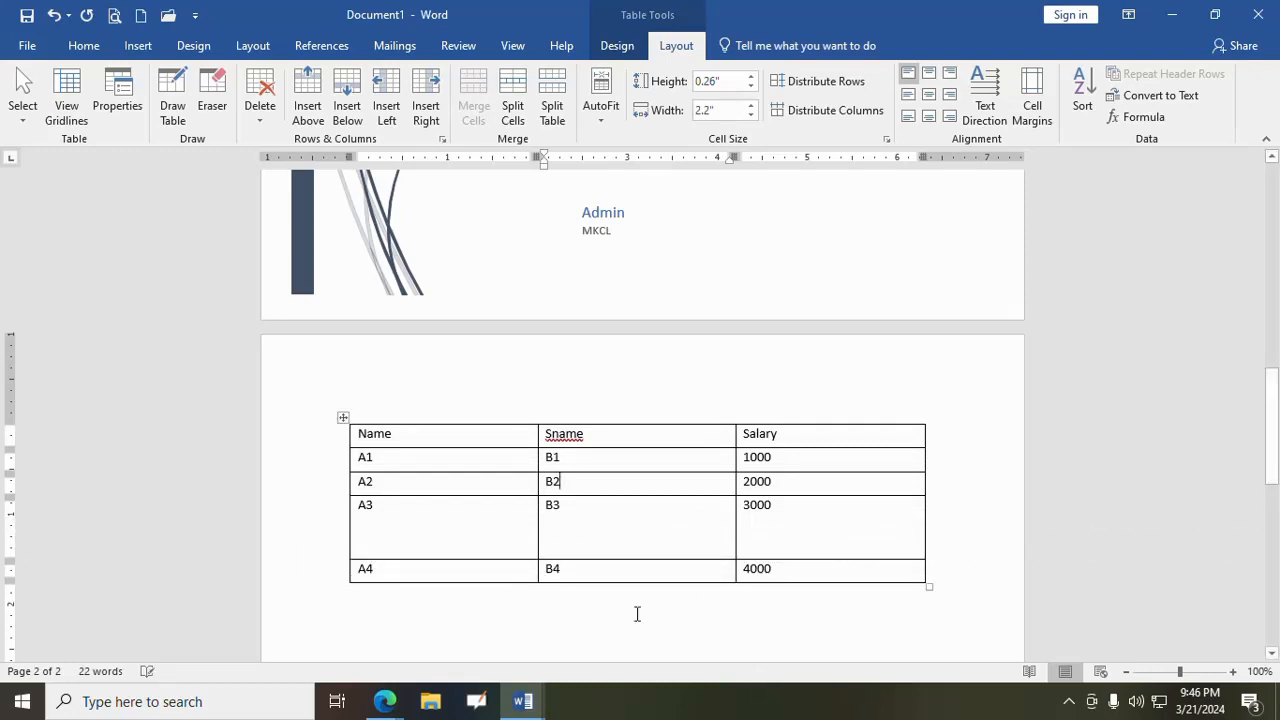
click(343, 417)
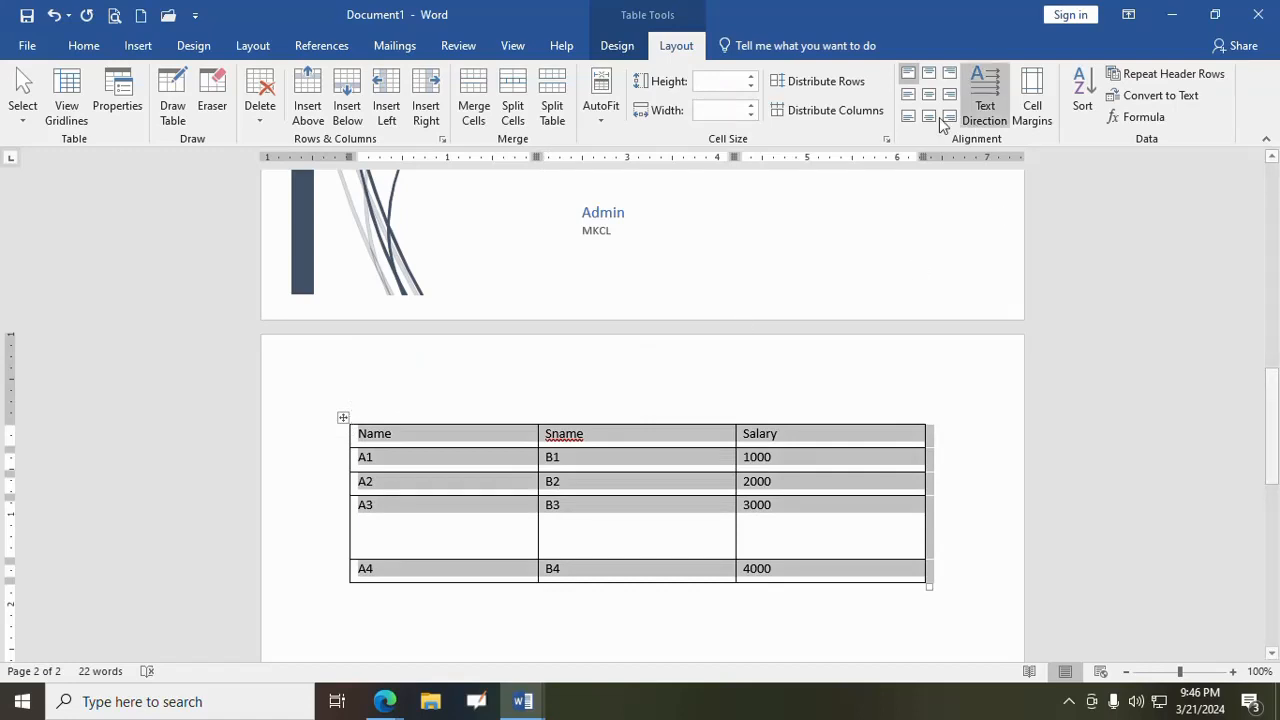
click(814, 92)
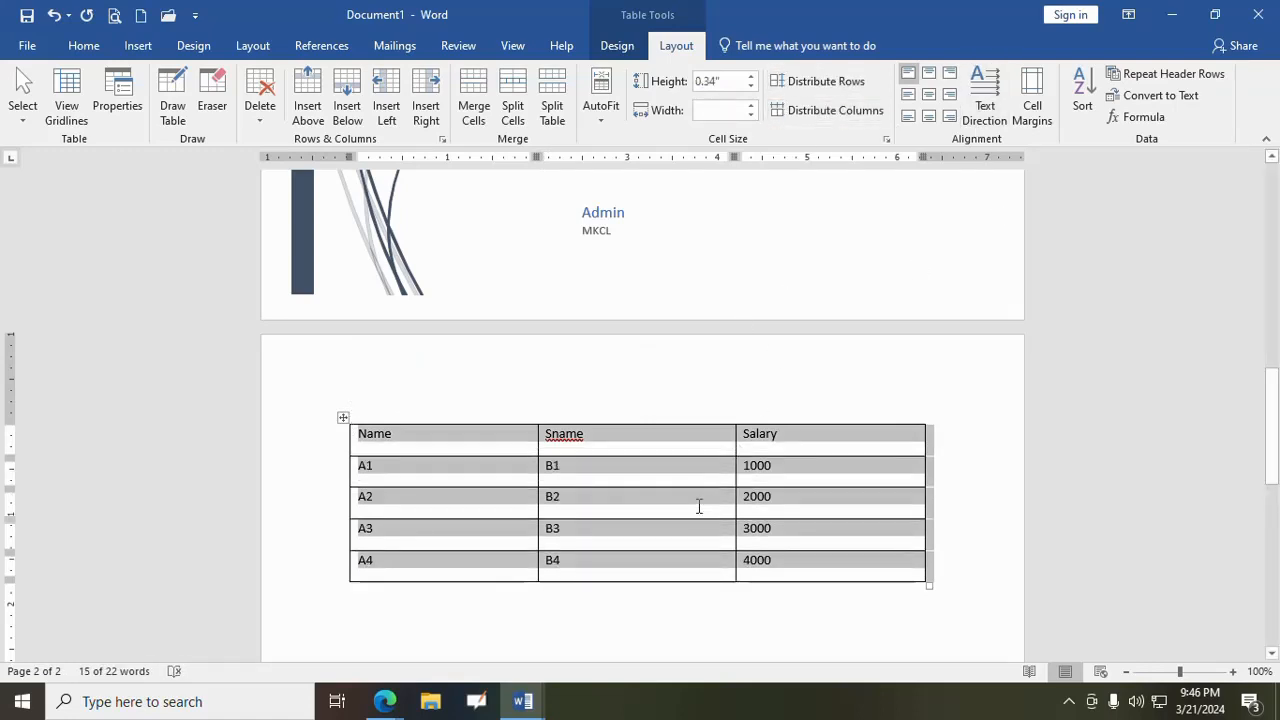
click(697, 505)
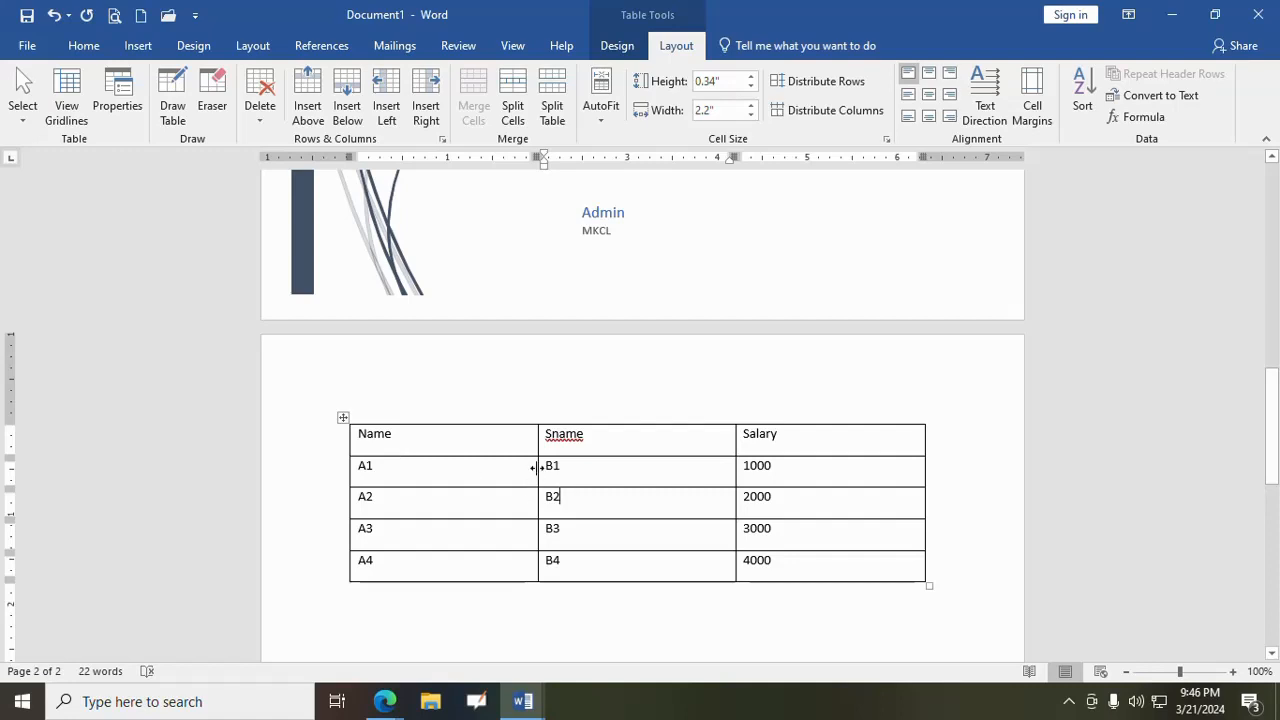
- Narrow the Name column to less than half its width, and distribute all table columns evenly
drag(537, 467, 434, 465)
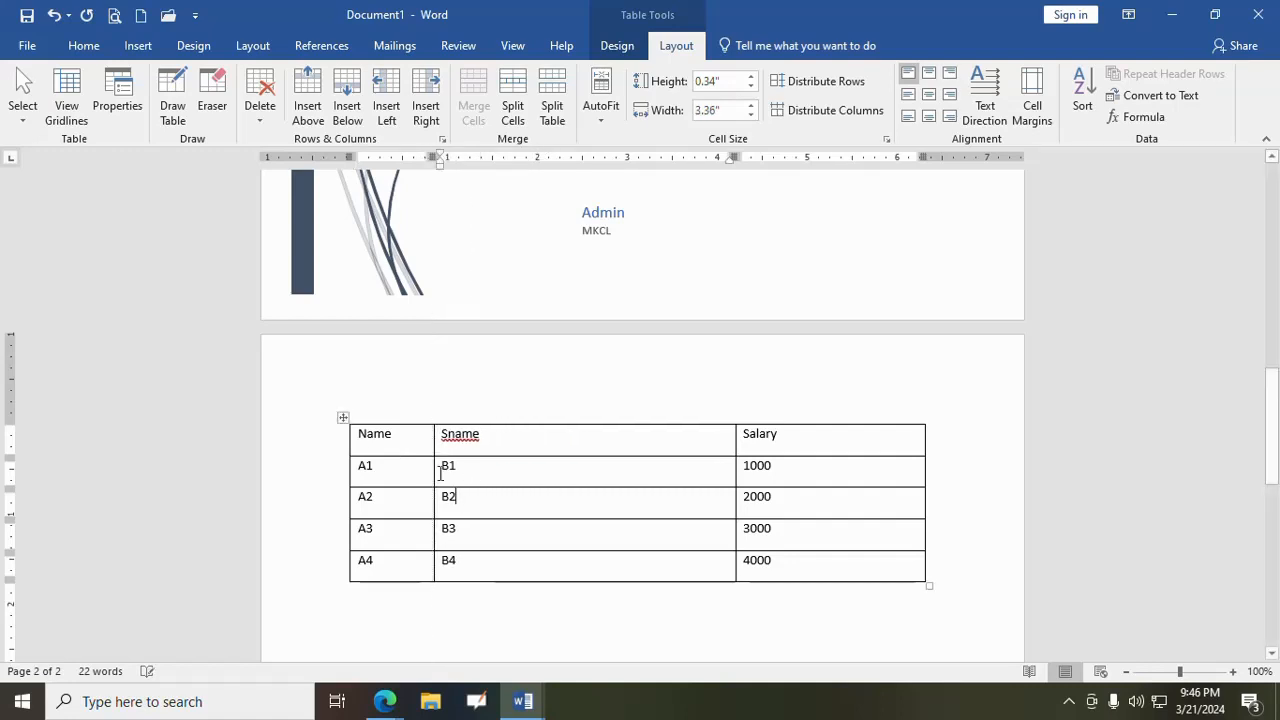
click(343, 418)
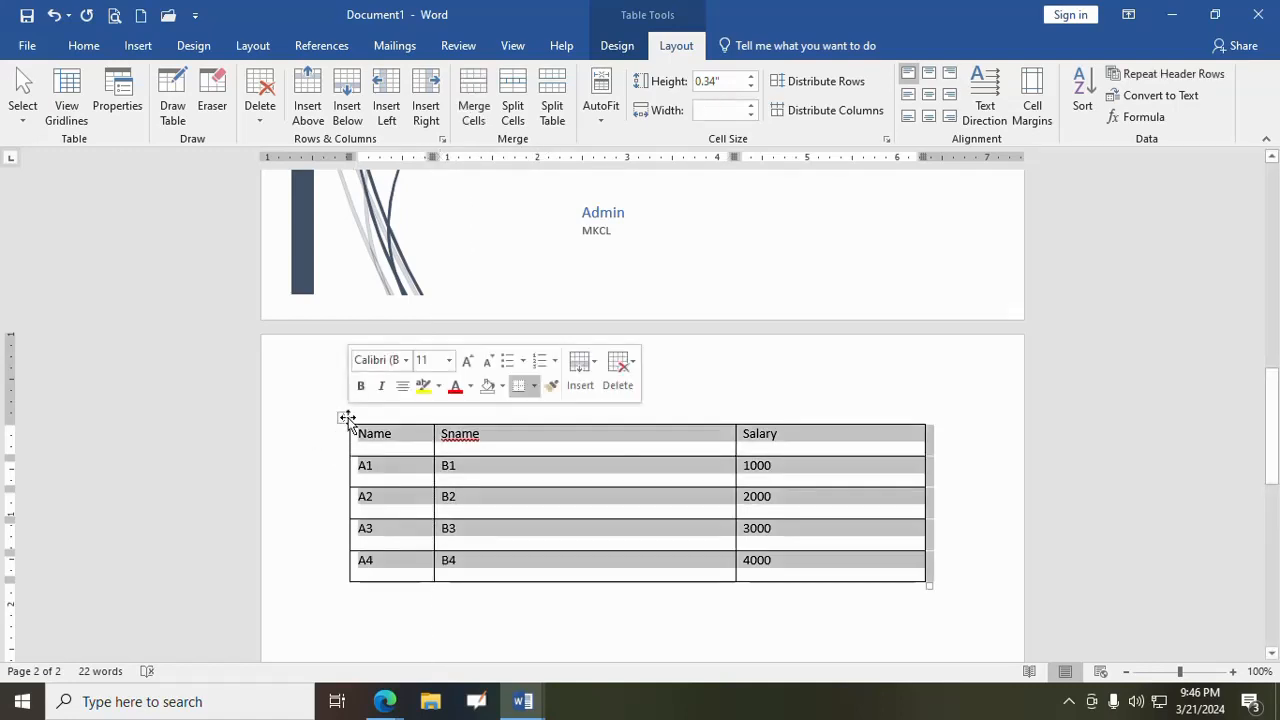
click(827, 113)
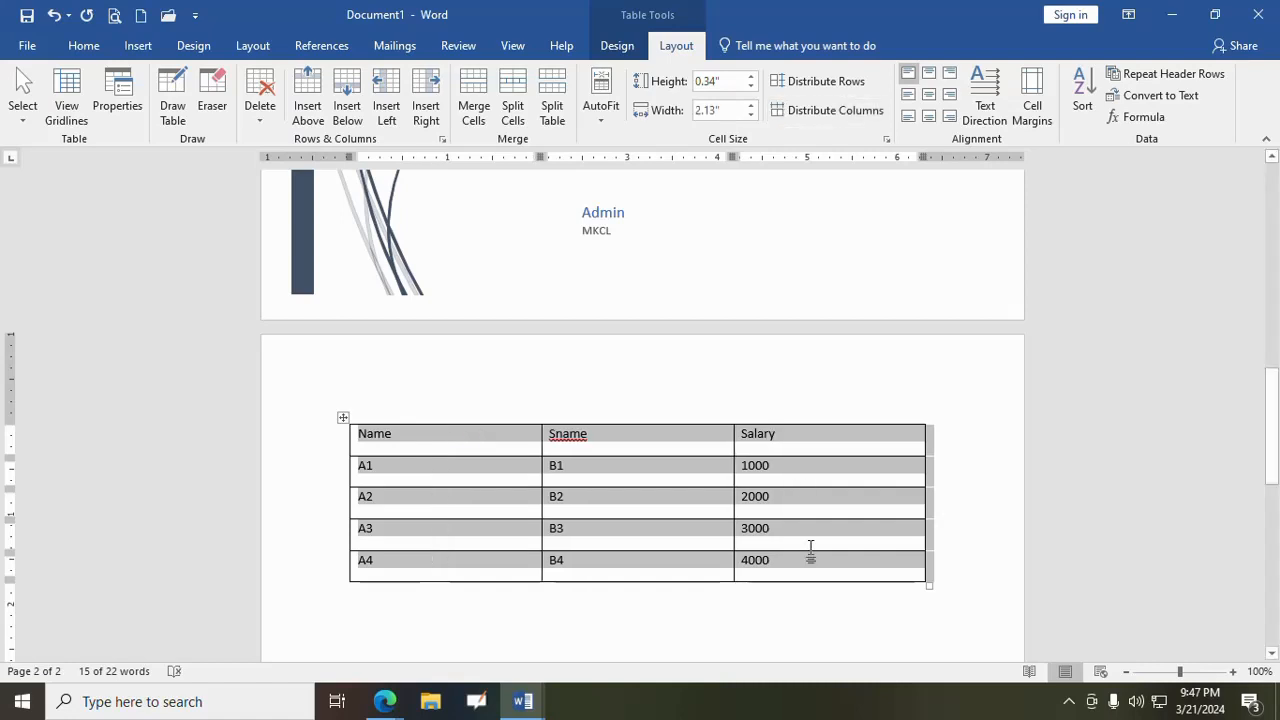
- Try the top, middle and bottom cell alignments on the whole table, ending with the text centred horizontally and vertically
click(927, 84)
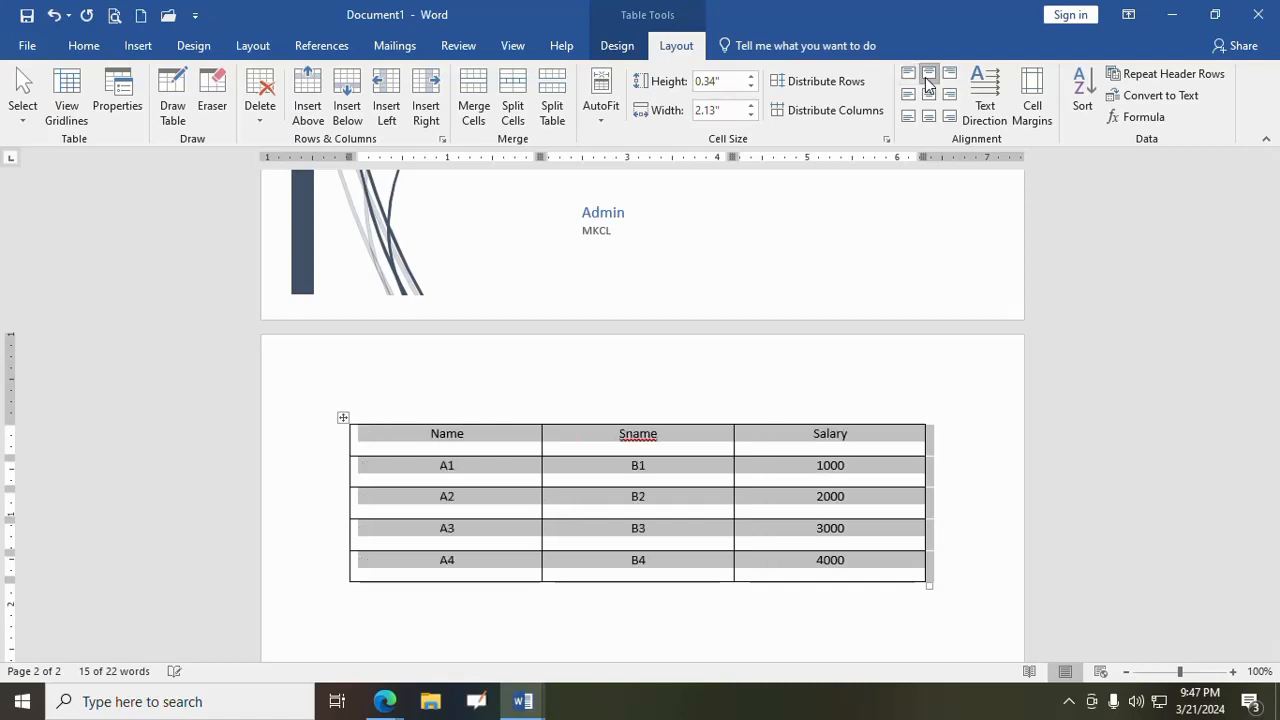
click(946, 80)
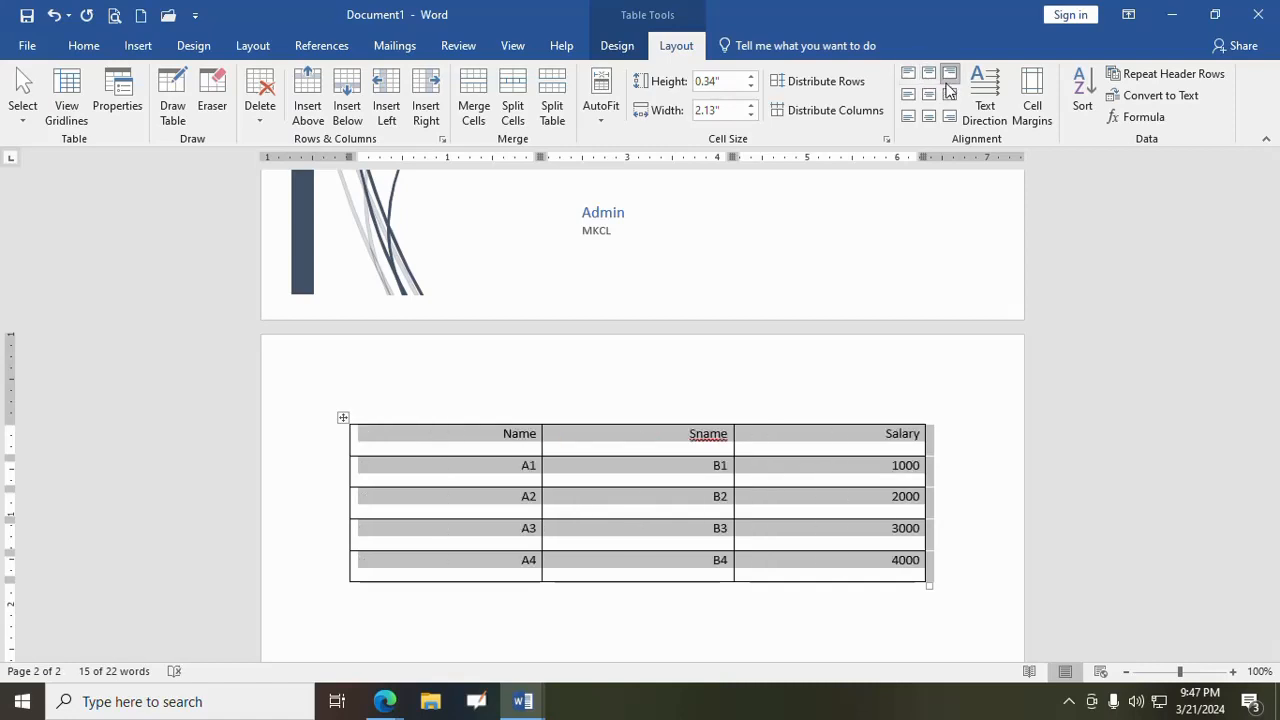
click(908, 94)
click(929, 95)
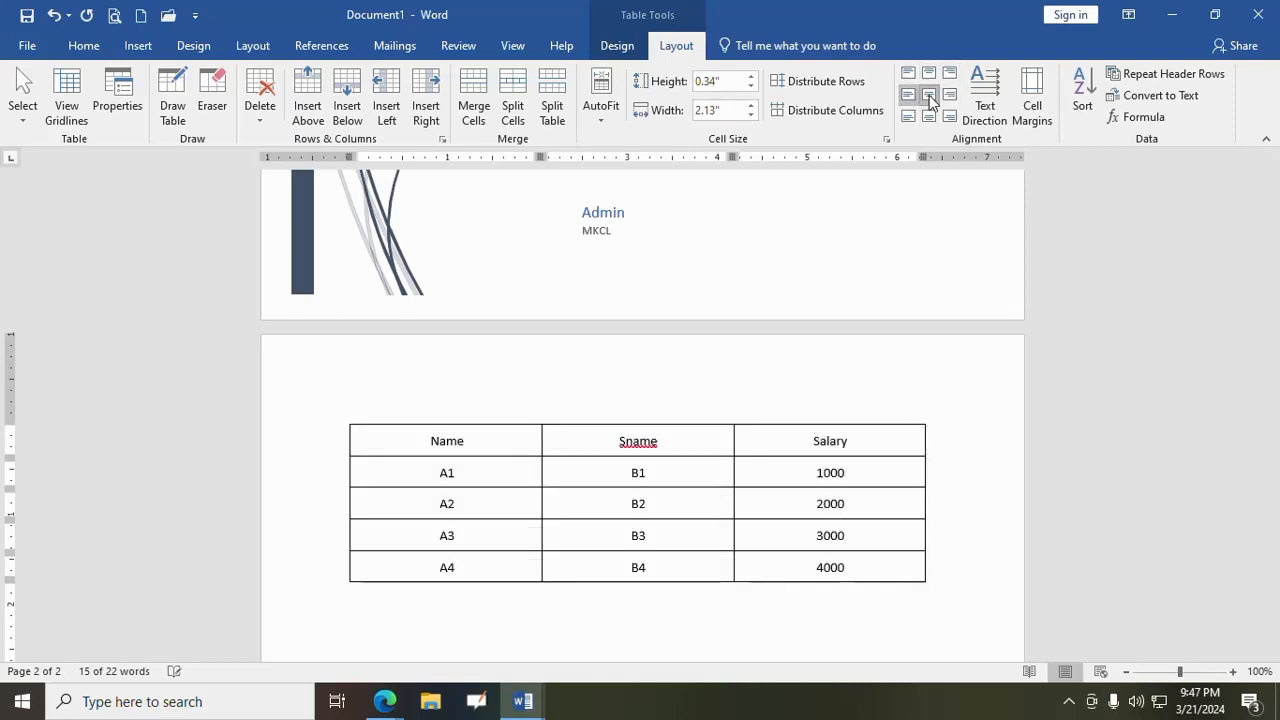
key(ctrl+a)
click(947, 97)
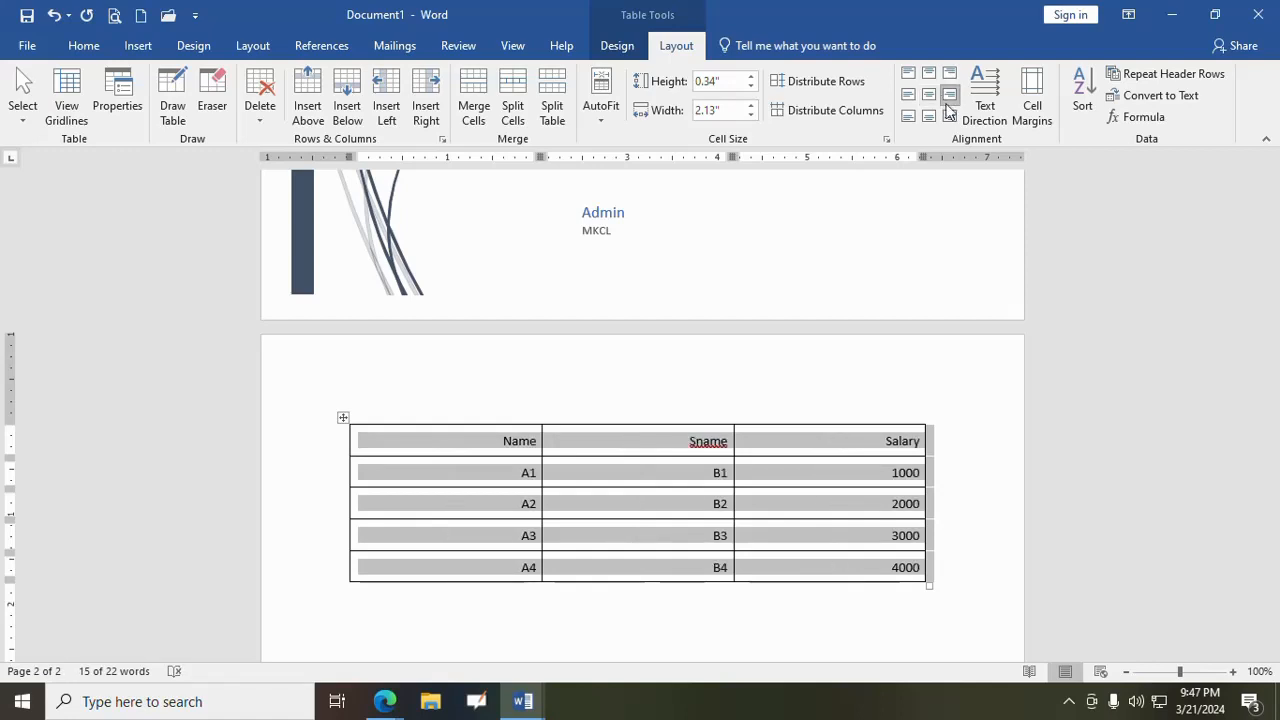
click(952, 115)
click(925, 119)
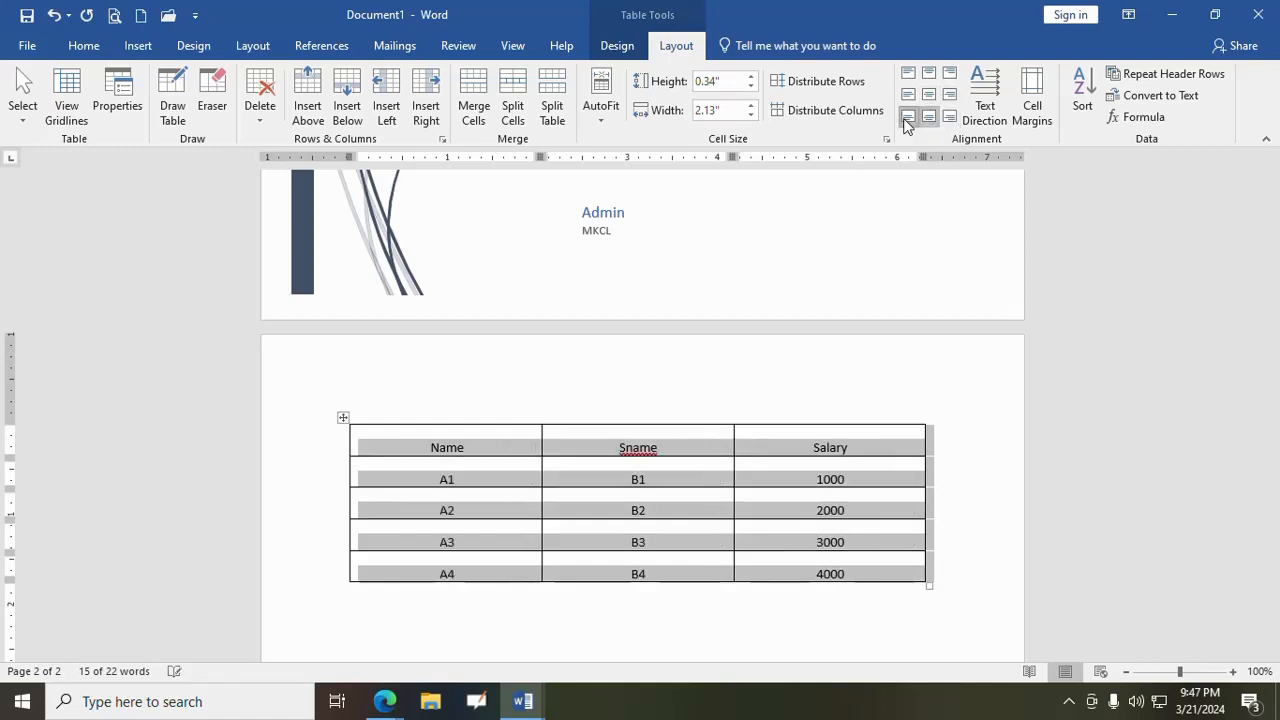
click(906, 119)
click(907, 95)
click(928, 95)
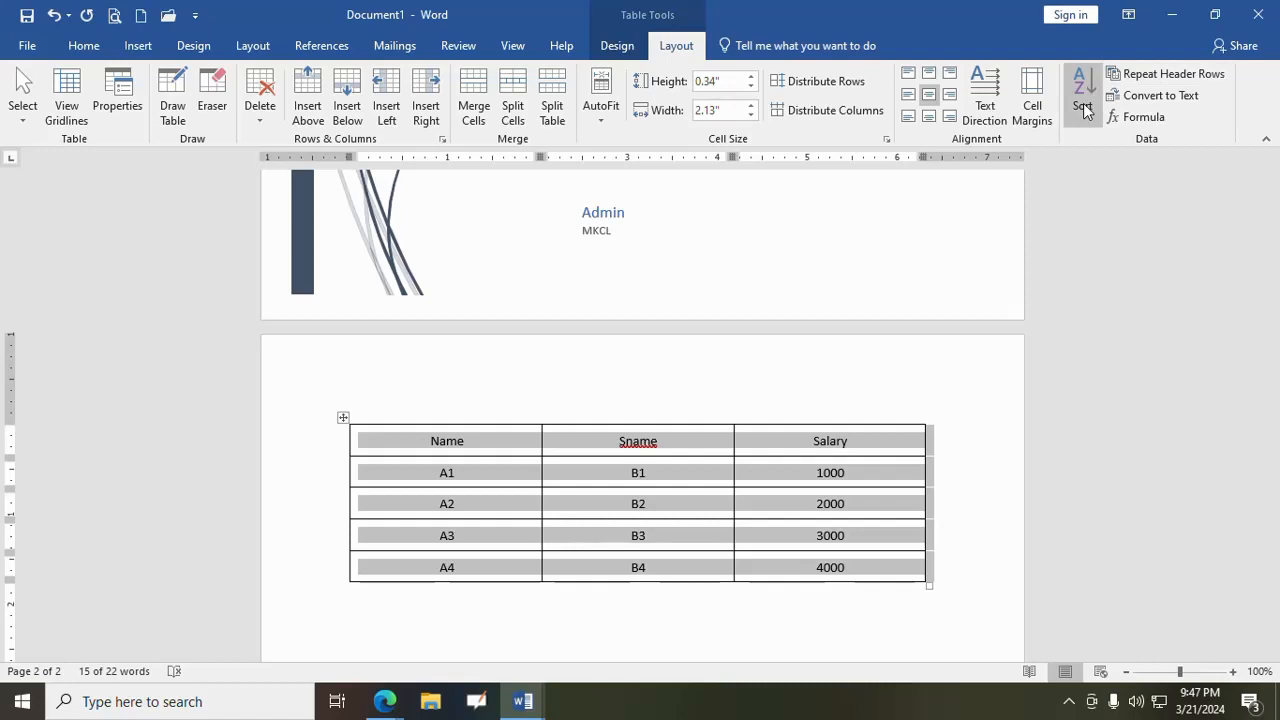
- Replace the A1 to A4 entries in the table's Name column with four sample first names
click(469, 474)
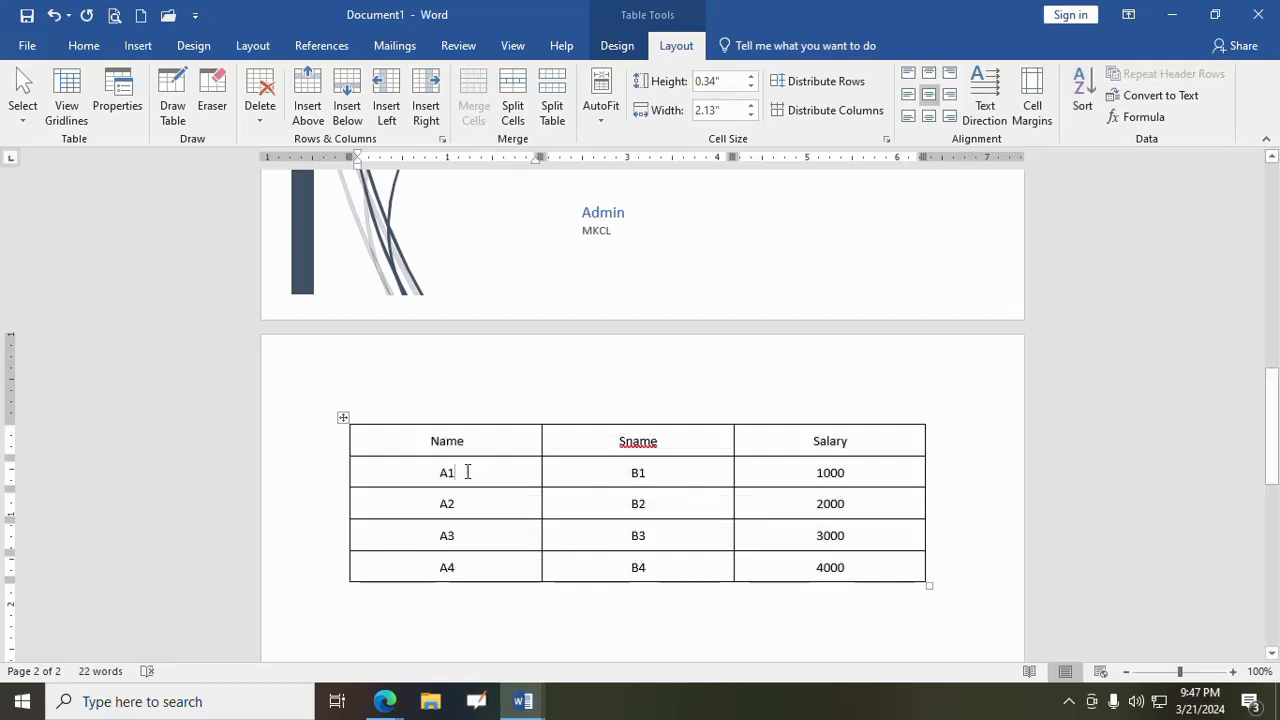
key(BackSpace)
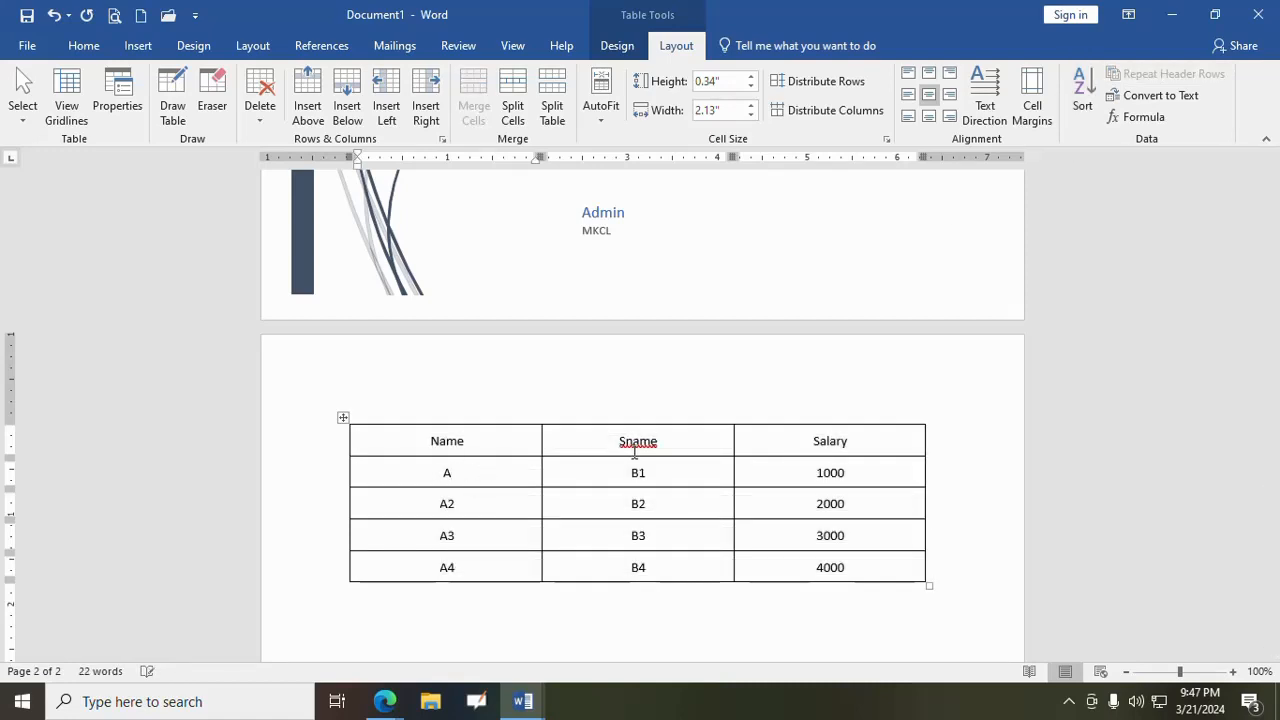
text(mit)
text(sumit )
text(akash)
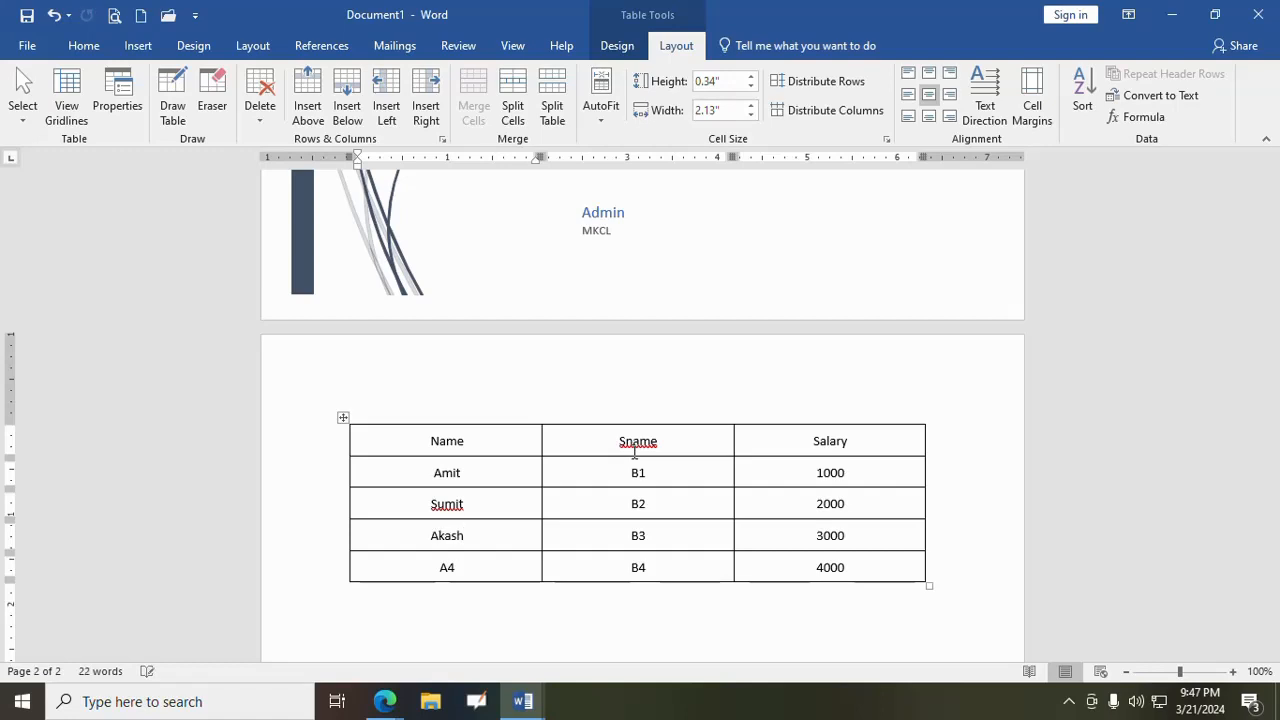
key(Down)
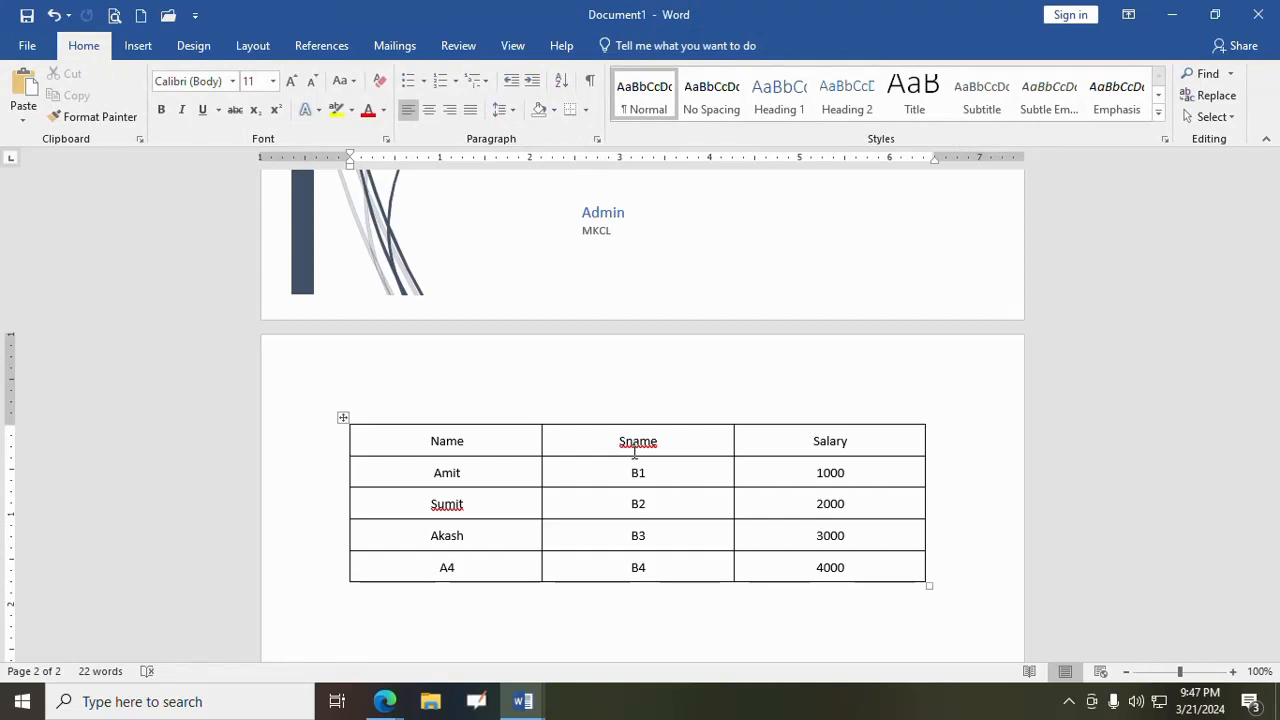
key(Up)
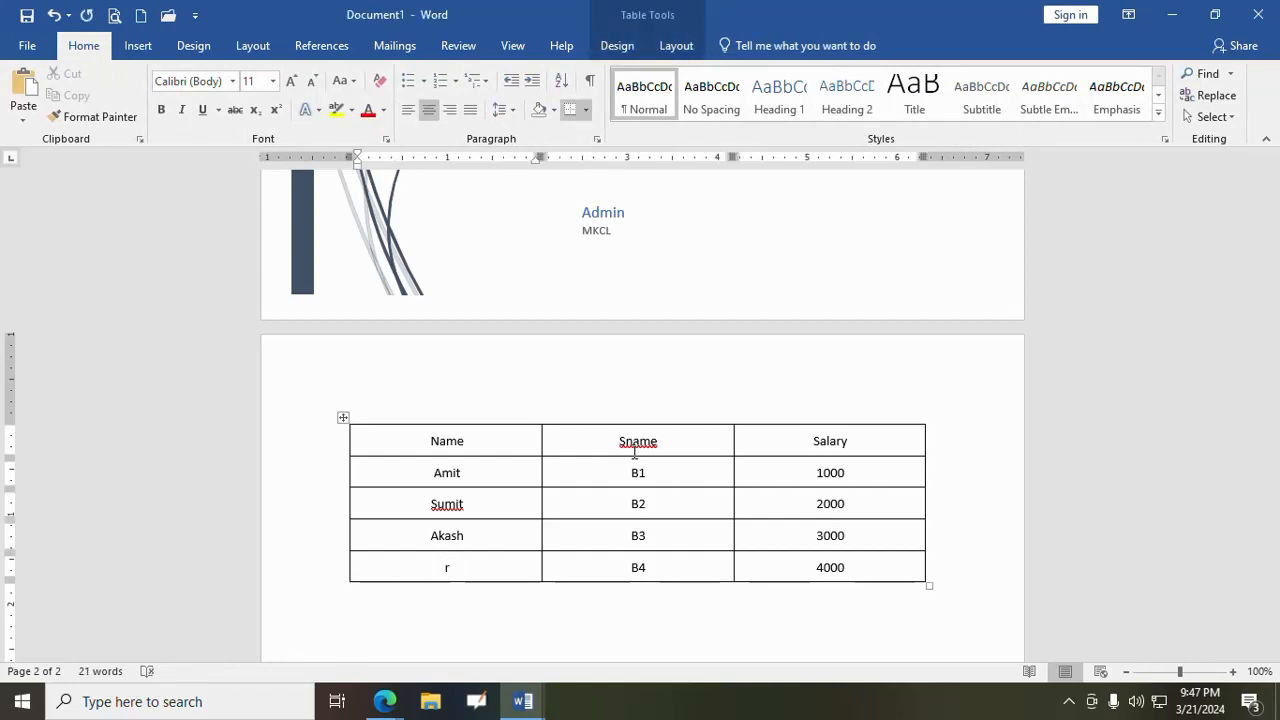
text(rajat)
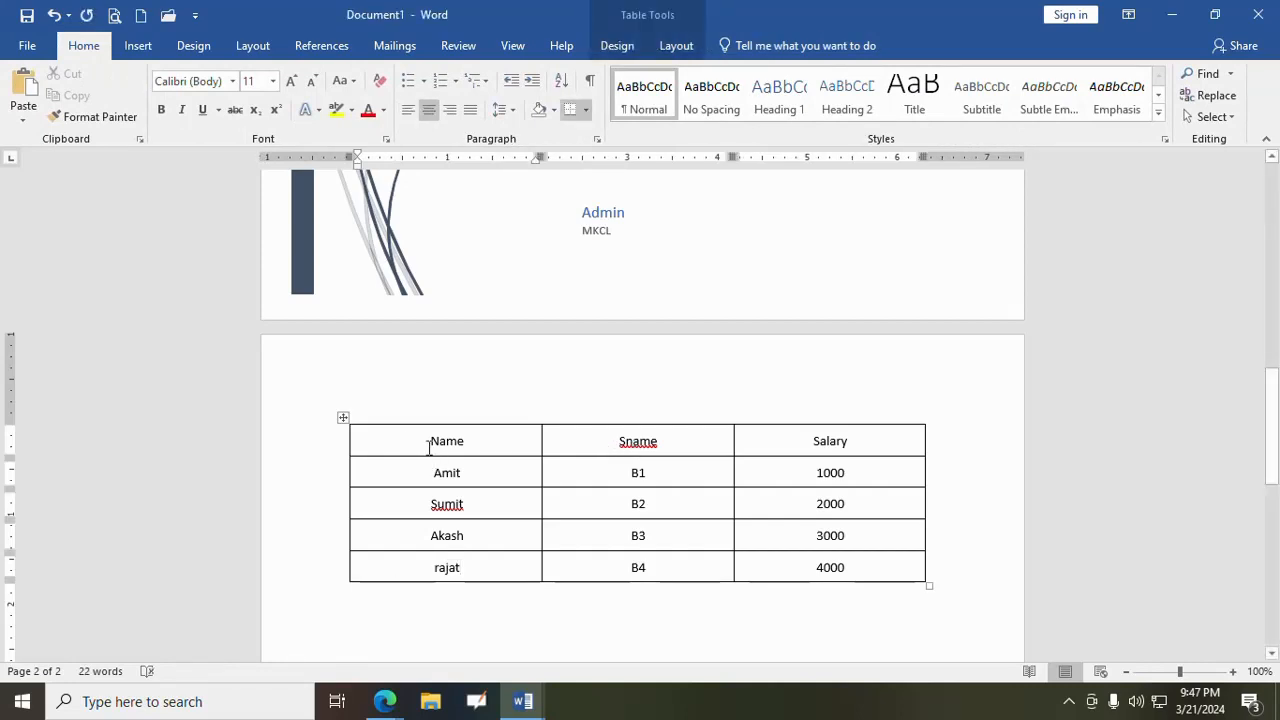
- Try to sort only the Name column as text in ascending order with no header row
drag(414, 438, 437, 566)
click(680, 47)
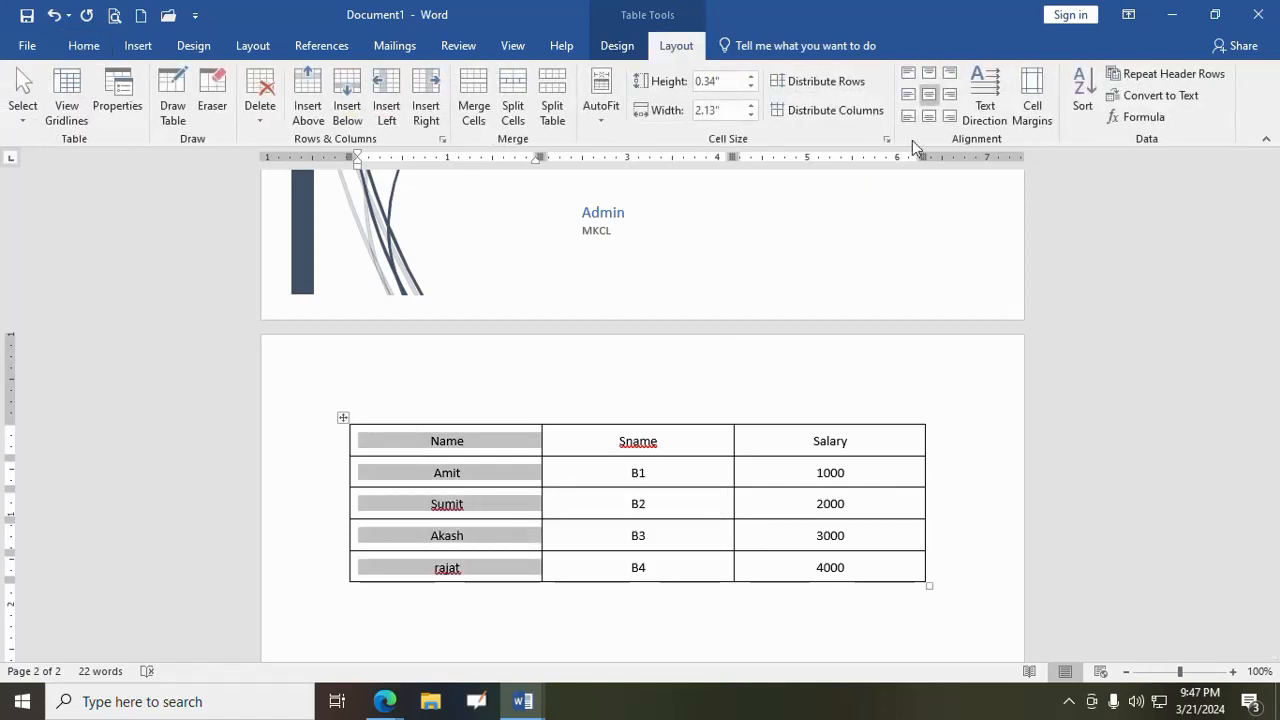
click(1082, 92)
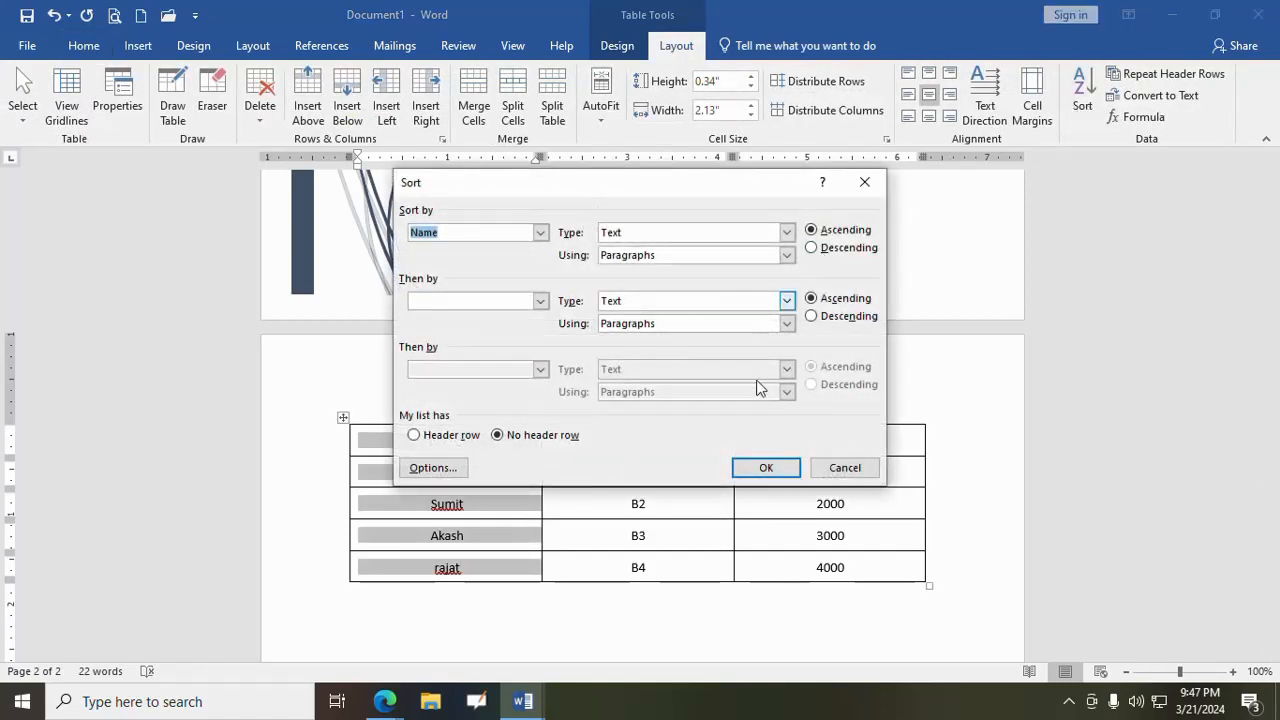
click(766, 468)
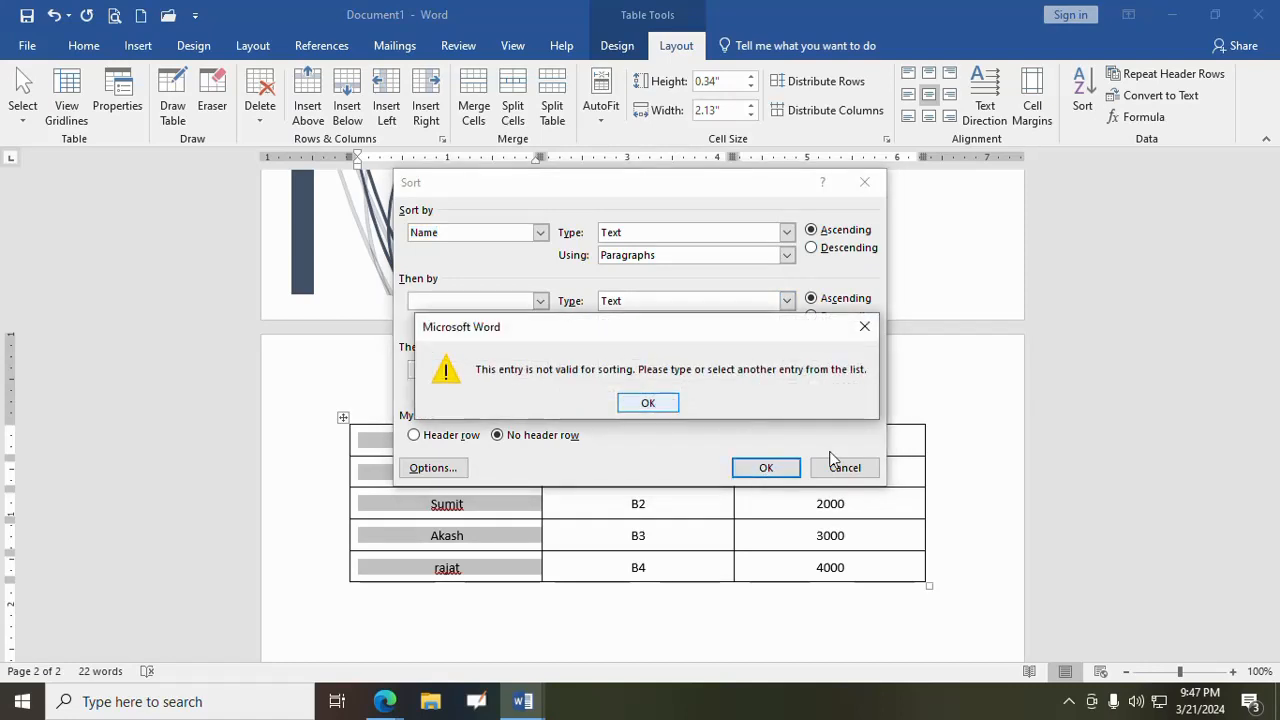
click(648, 402)
click(845, 468)
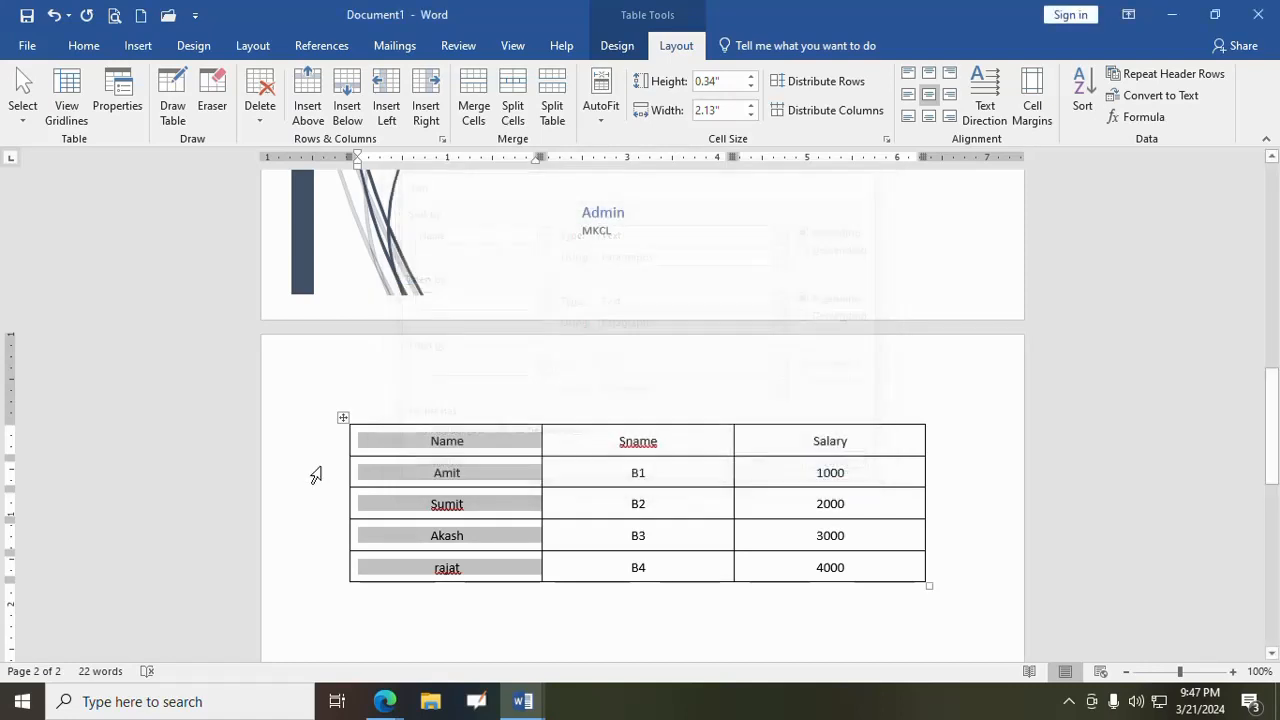
- Sort the whole table by Column 1 as ascending text without a header row, and undo that sort
click(343, 417)
click(1082, 95)
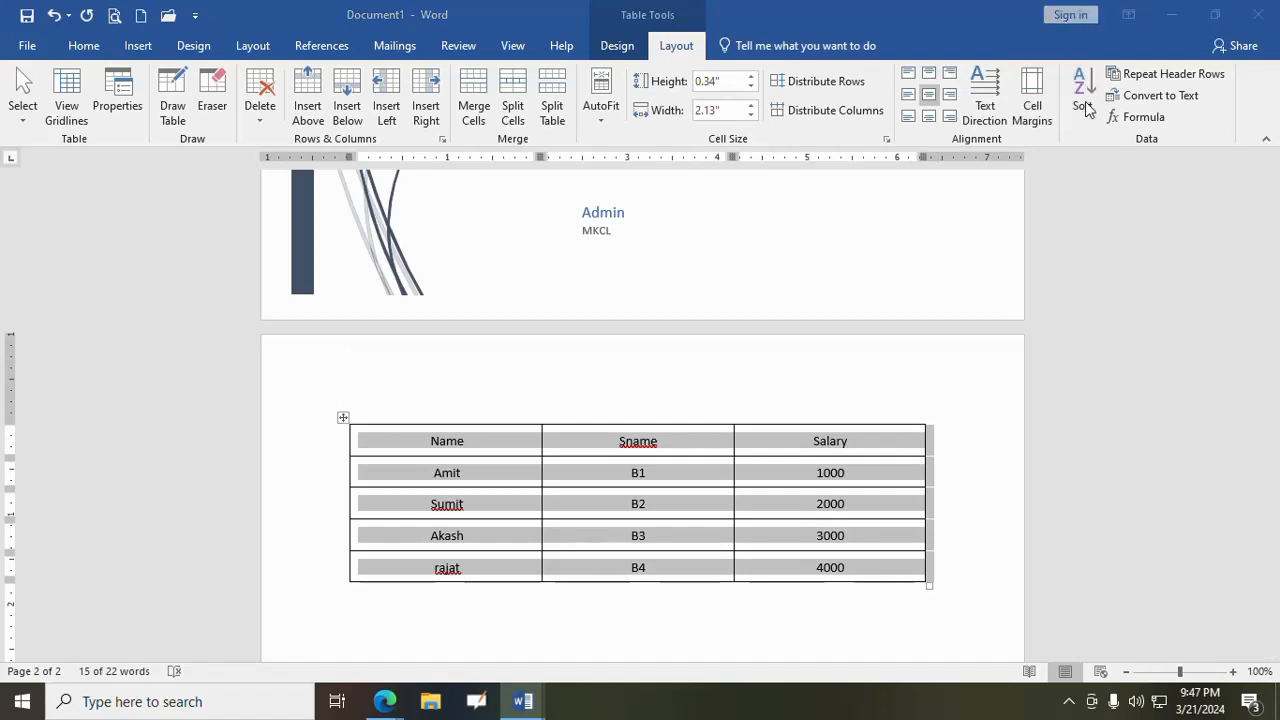
click(766, 468)
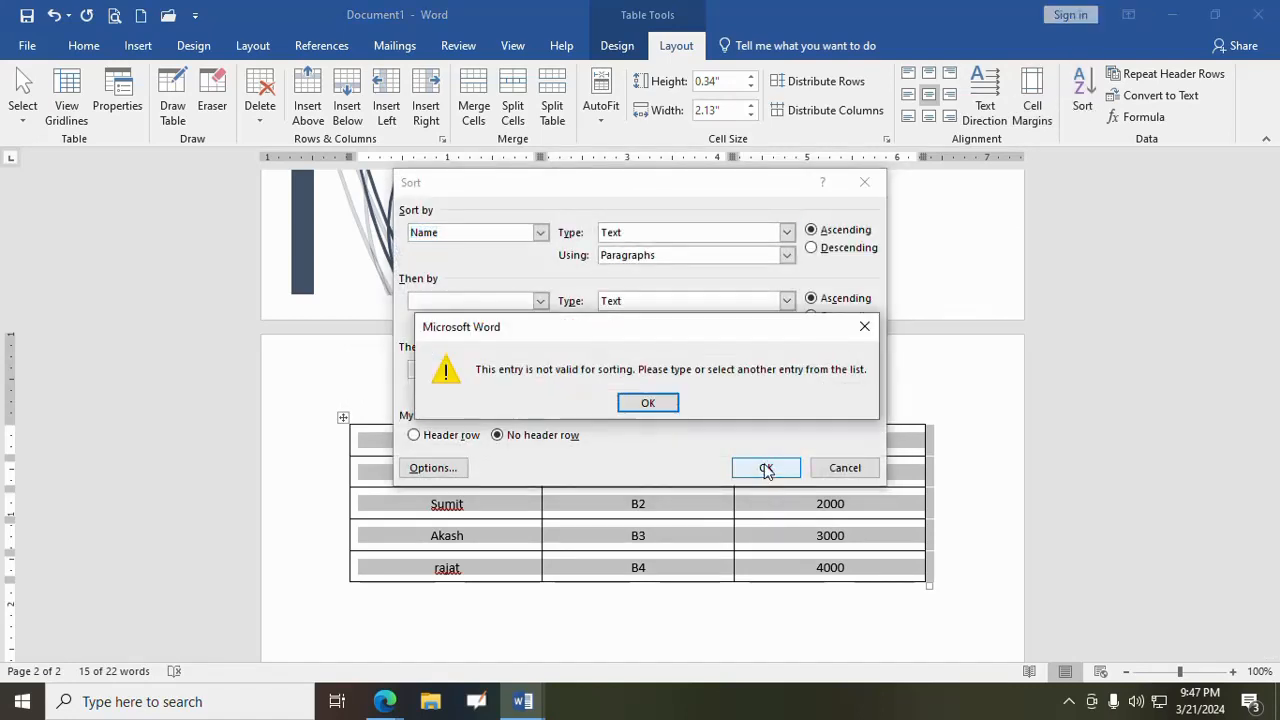
click(649, 404)
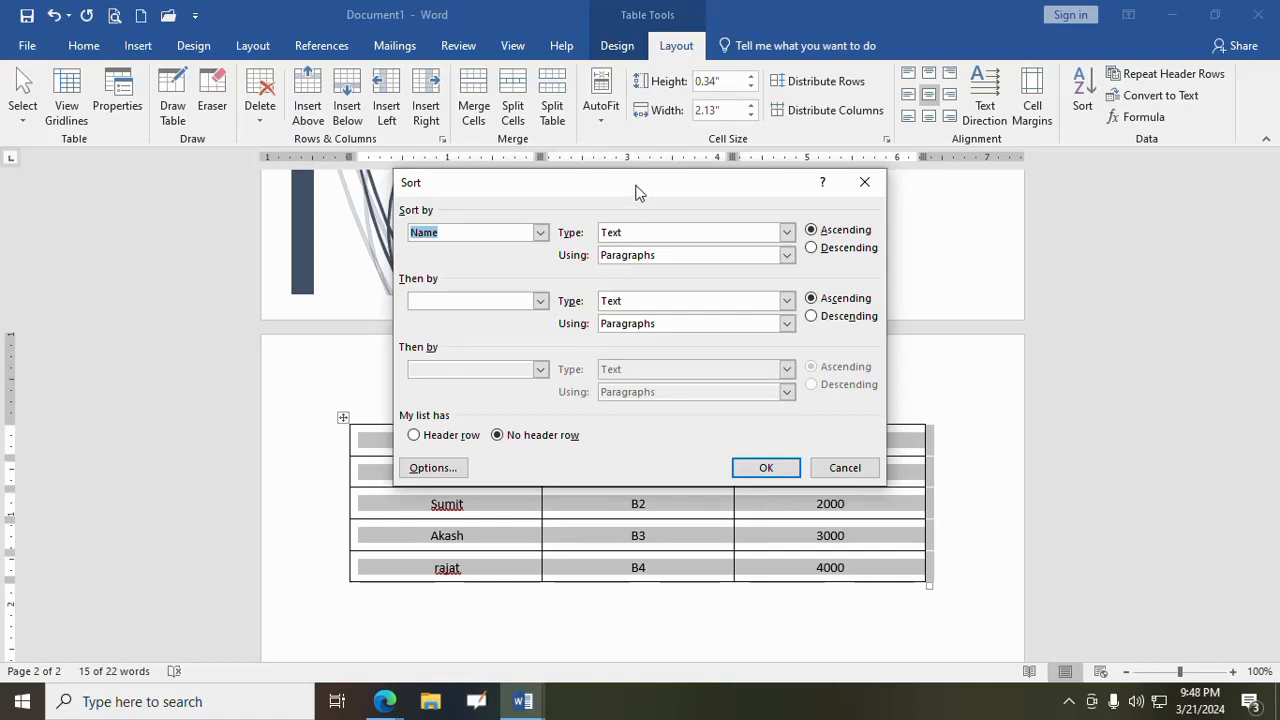
drag(640, 192, 821, 153)
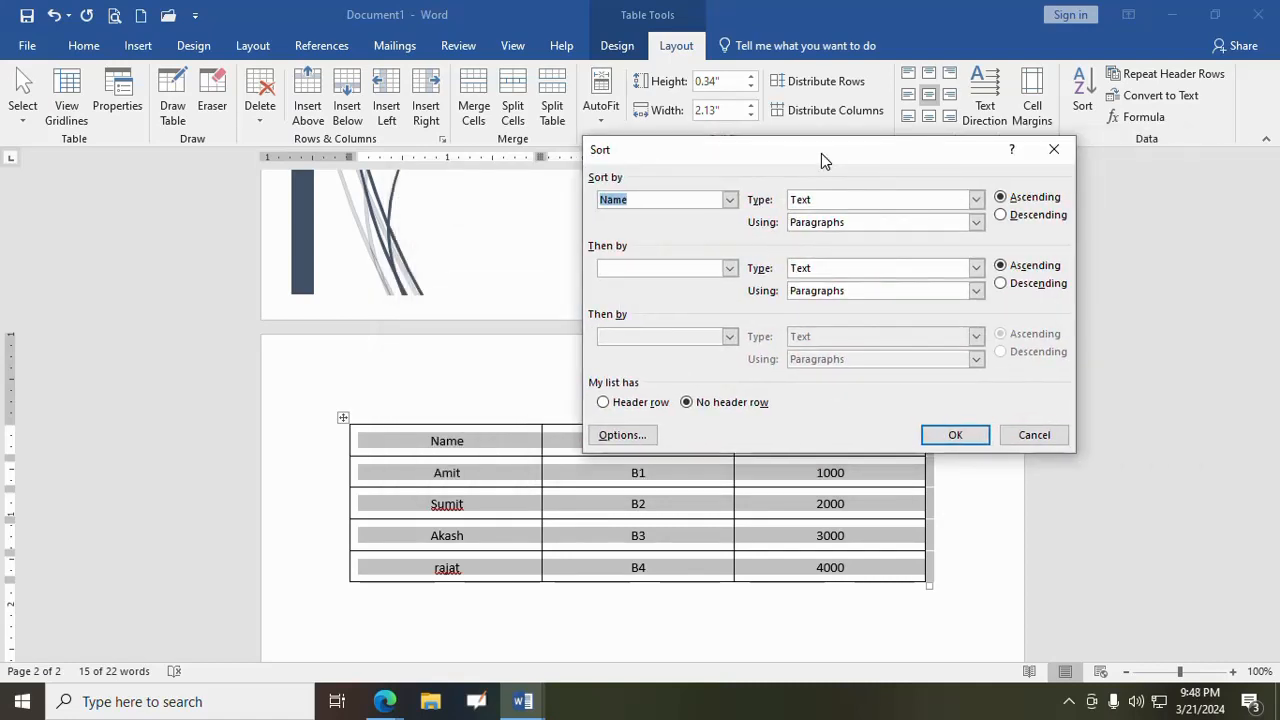
click(731, 200)
click(697, 217)
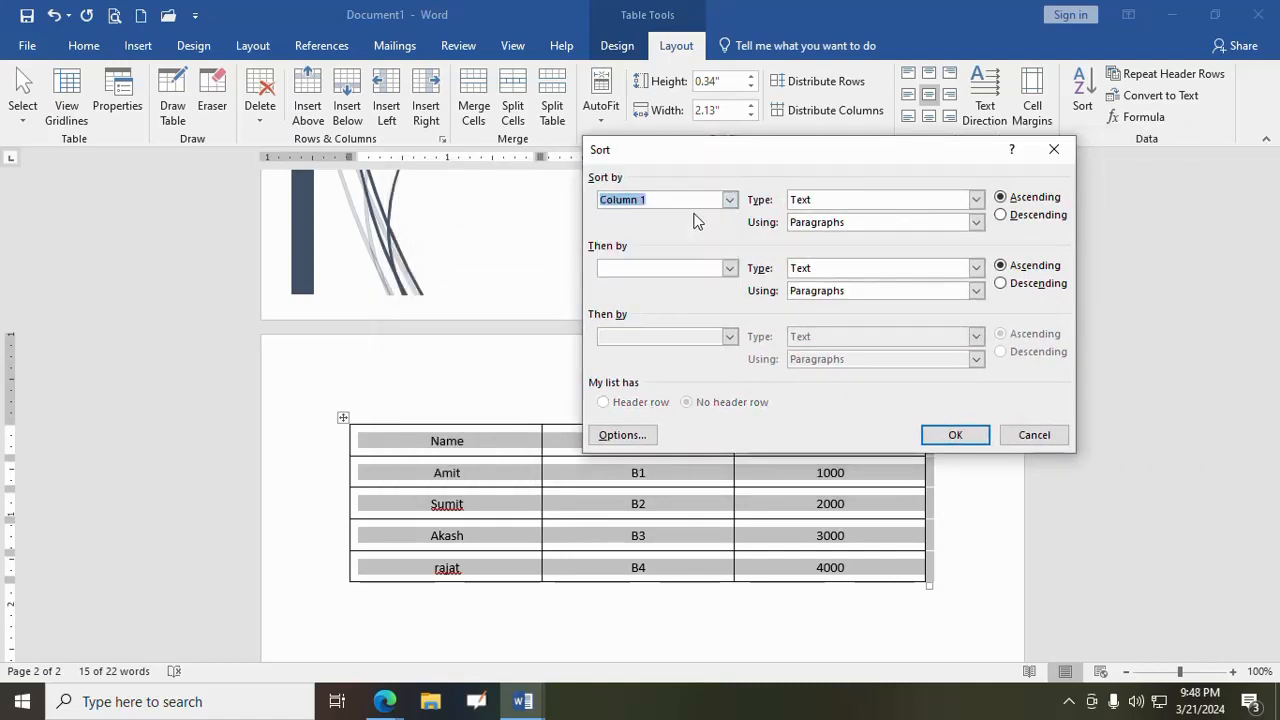
click(950, 436)
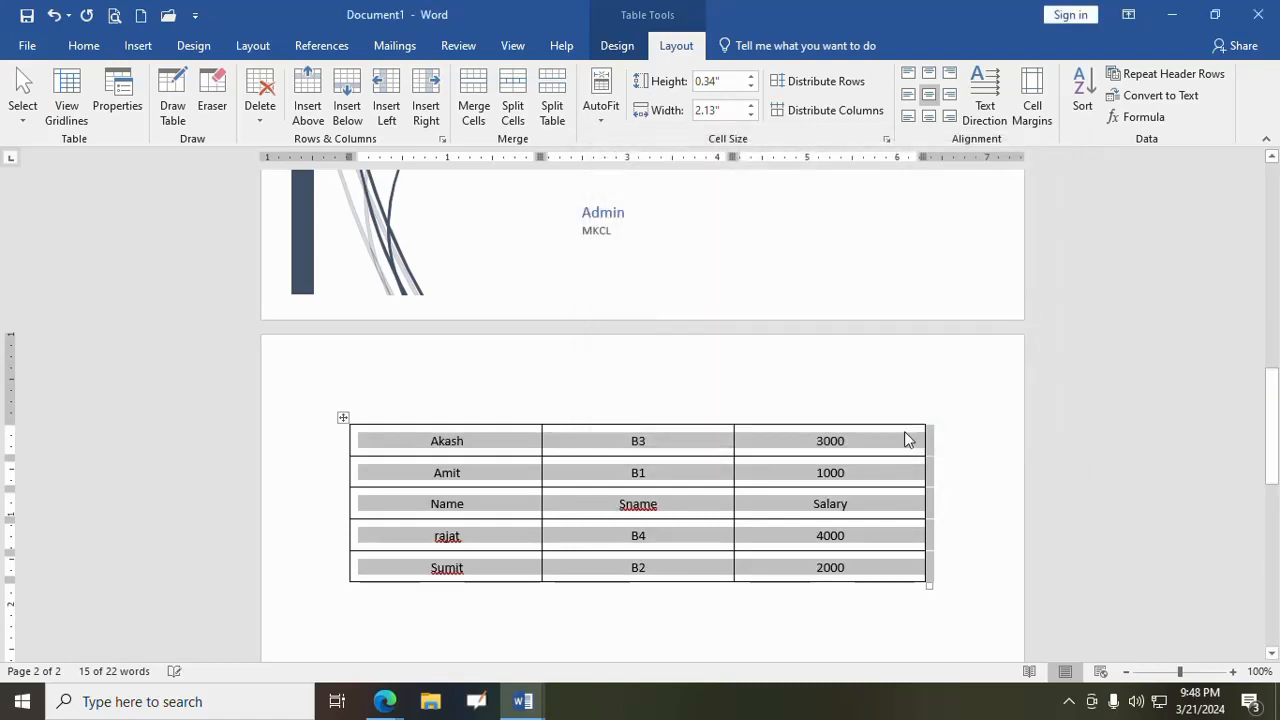
click(54, 15)
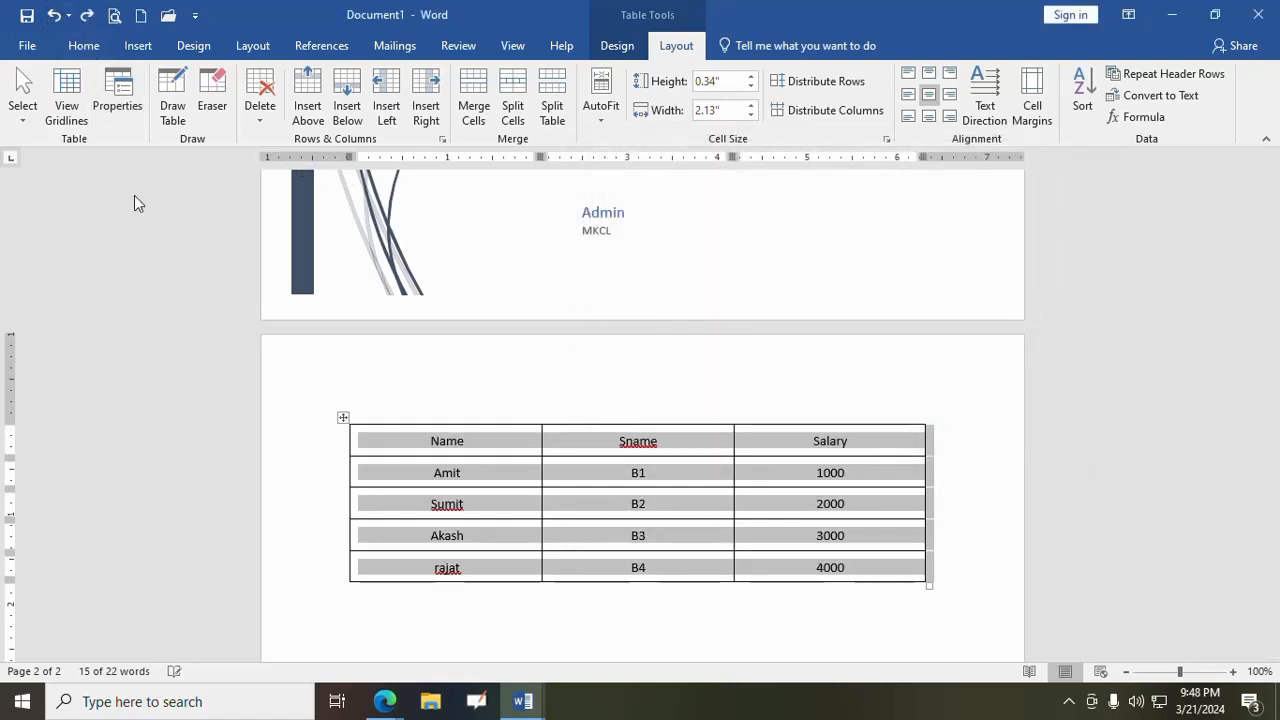
- Make the header row with Name, Sname and Salary bold
click(488, 448)
drag(429, 441, 747, 432)
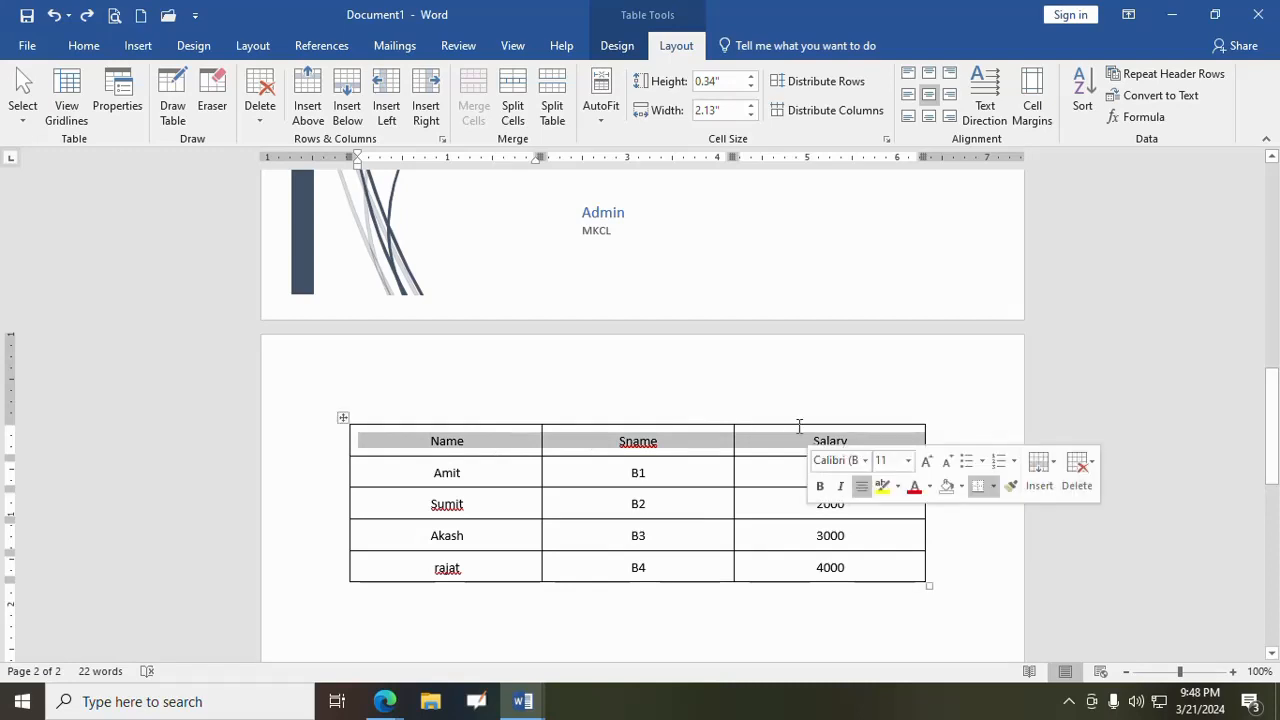
click(84, 46)
click(161, 110)
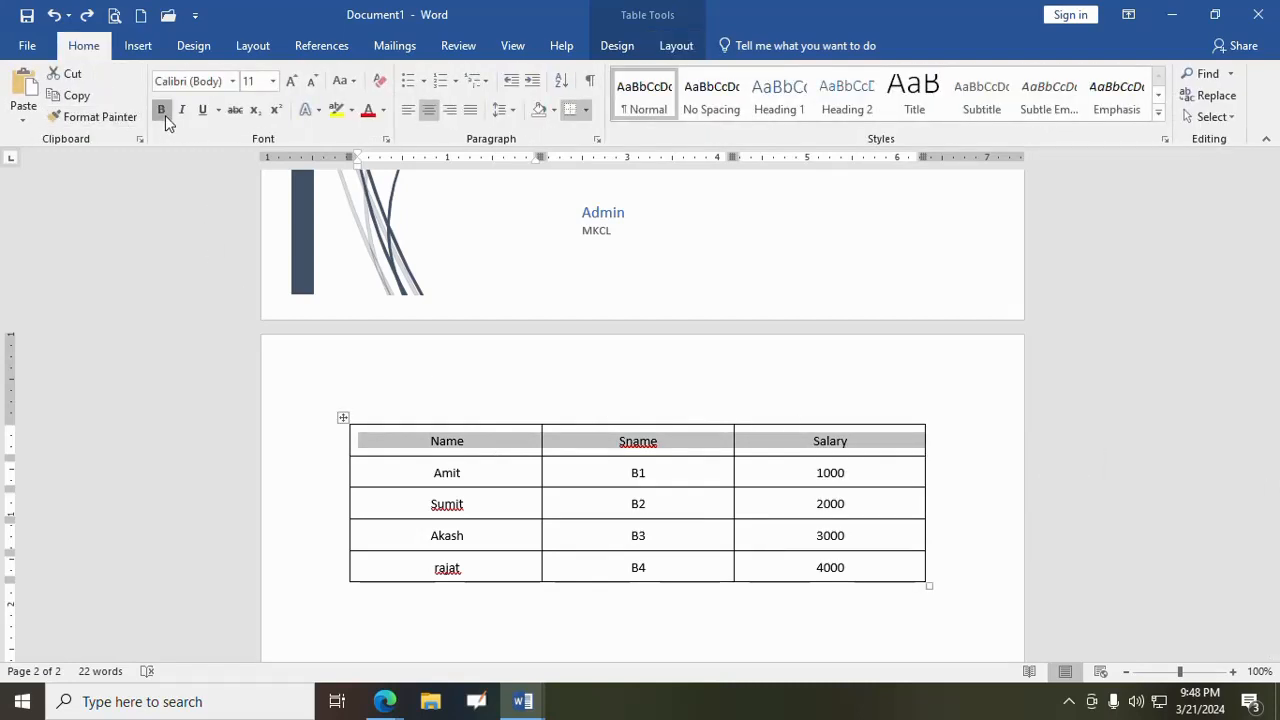
click(445, 480)
- Sort the whole table by Name in ascending text order, keeping the header row out of the sort
click(343, 418)
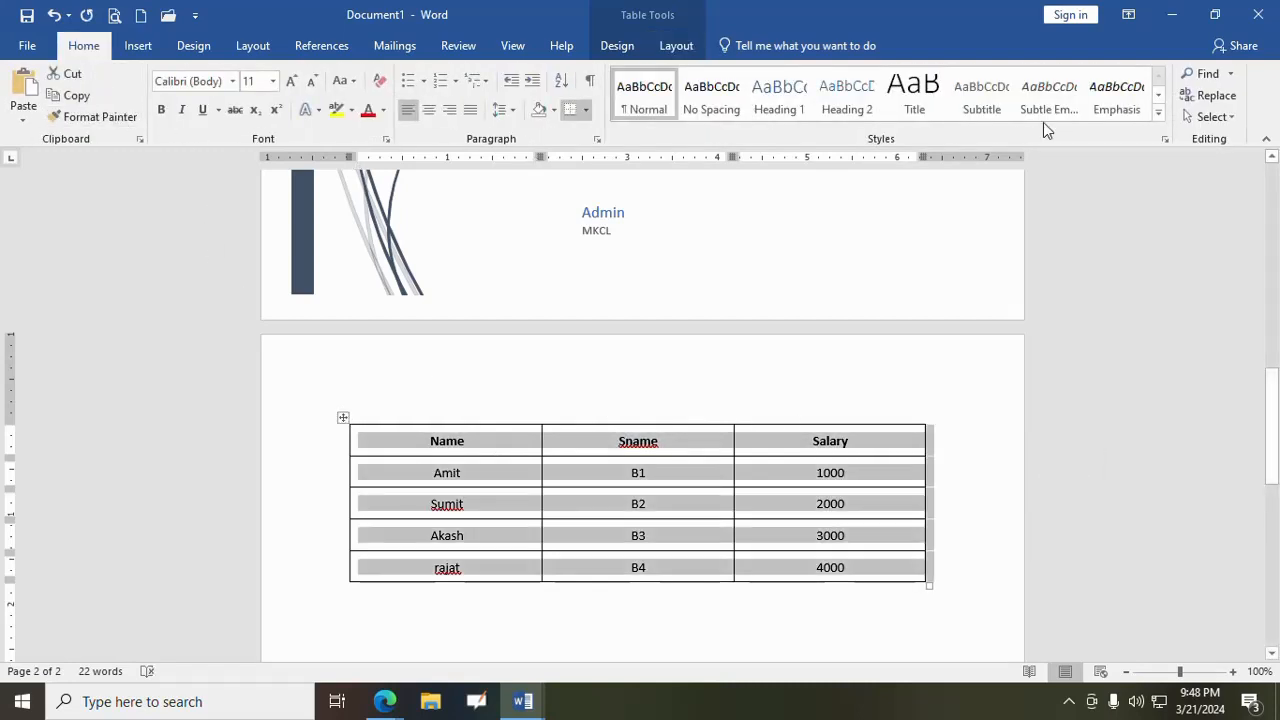
click(676, 46)
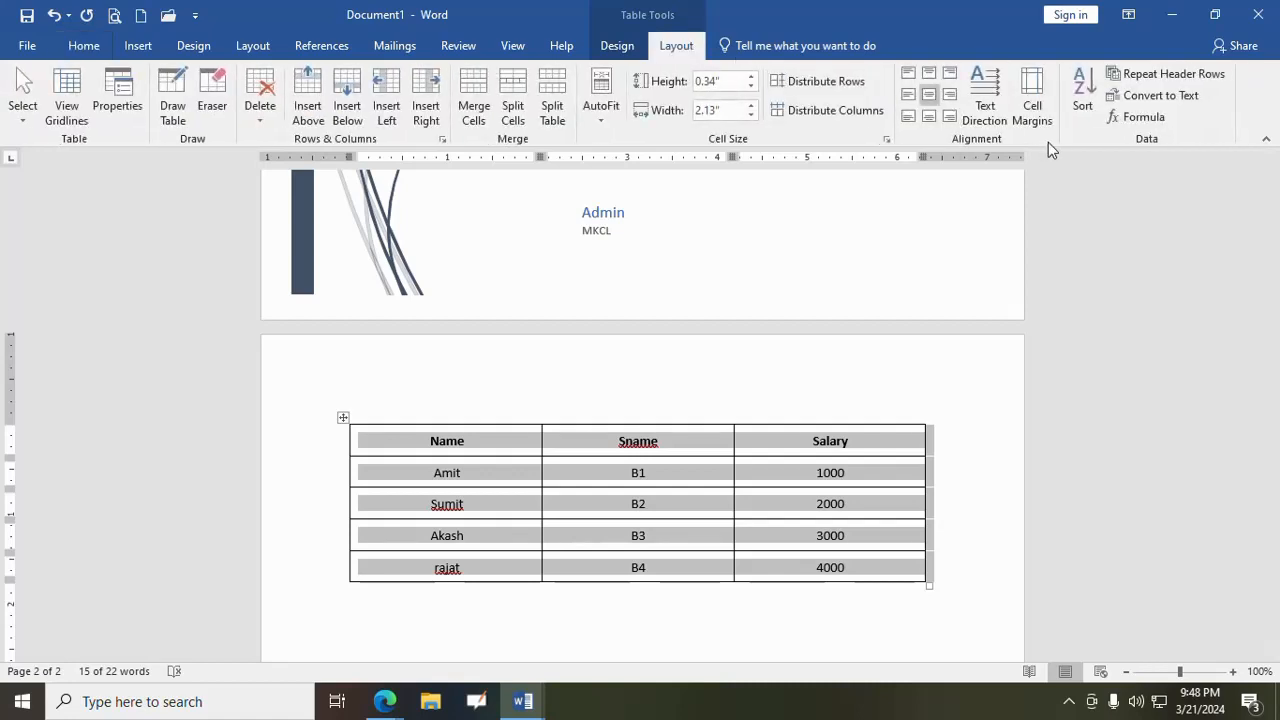
click(1085, 98)
click(966, 441)
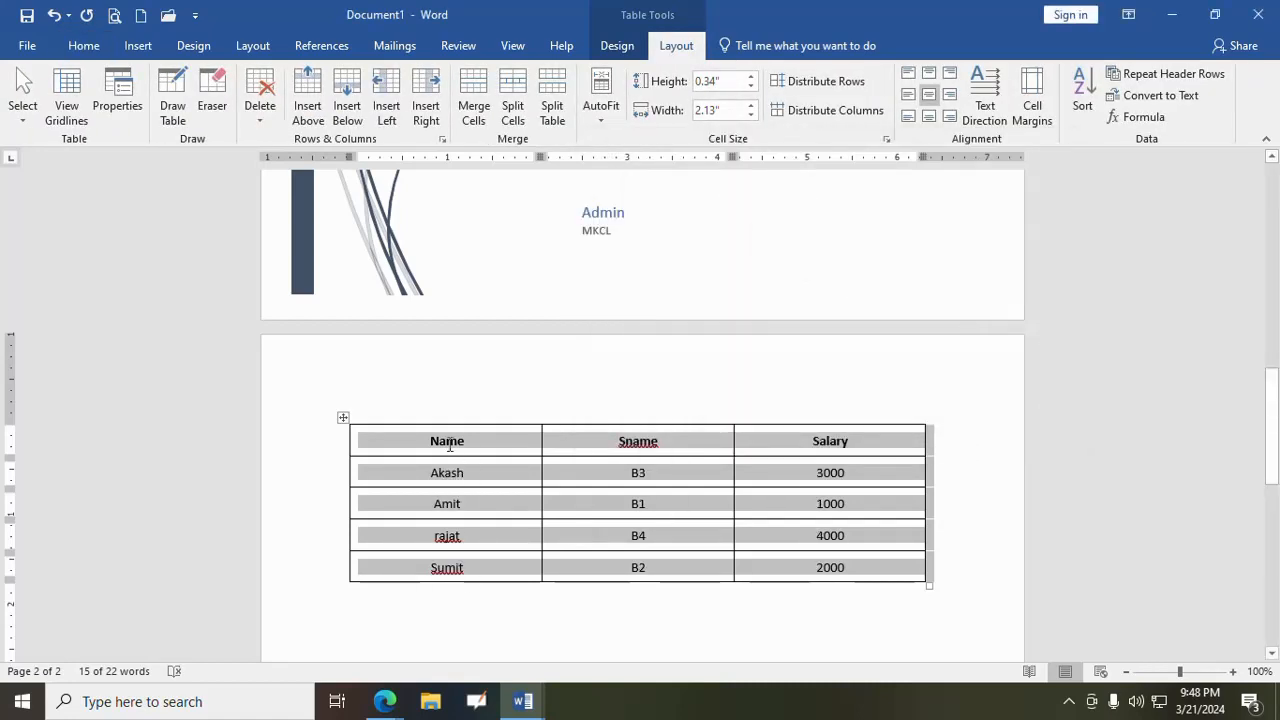
- Sort the table by Name in descending order, and sort it back to ascending order
click(1082, 105)
click(1003, 215)
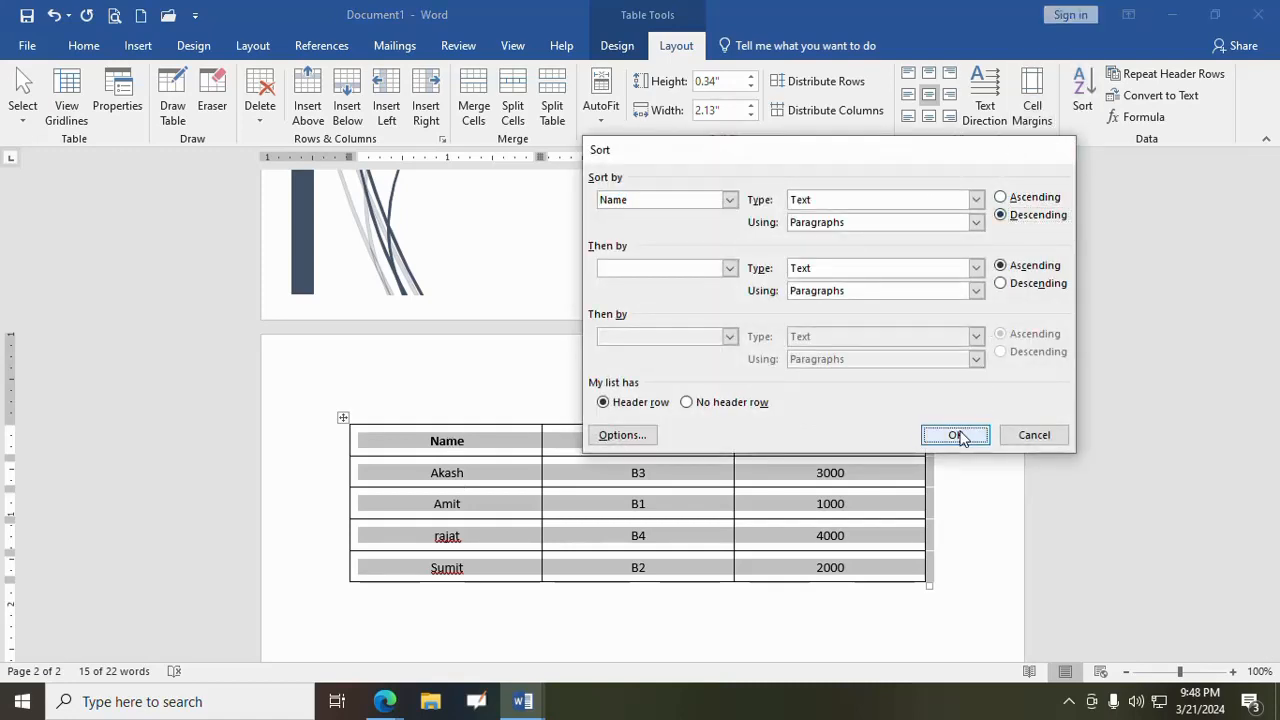
click(955, 436)
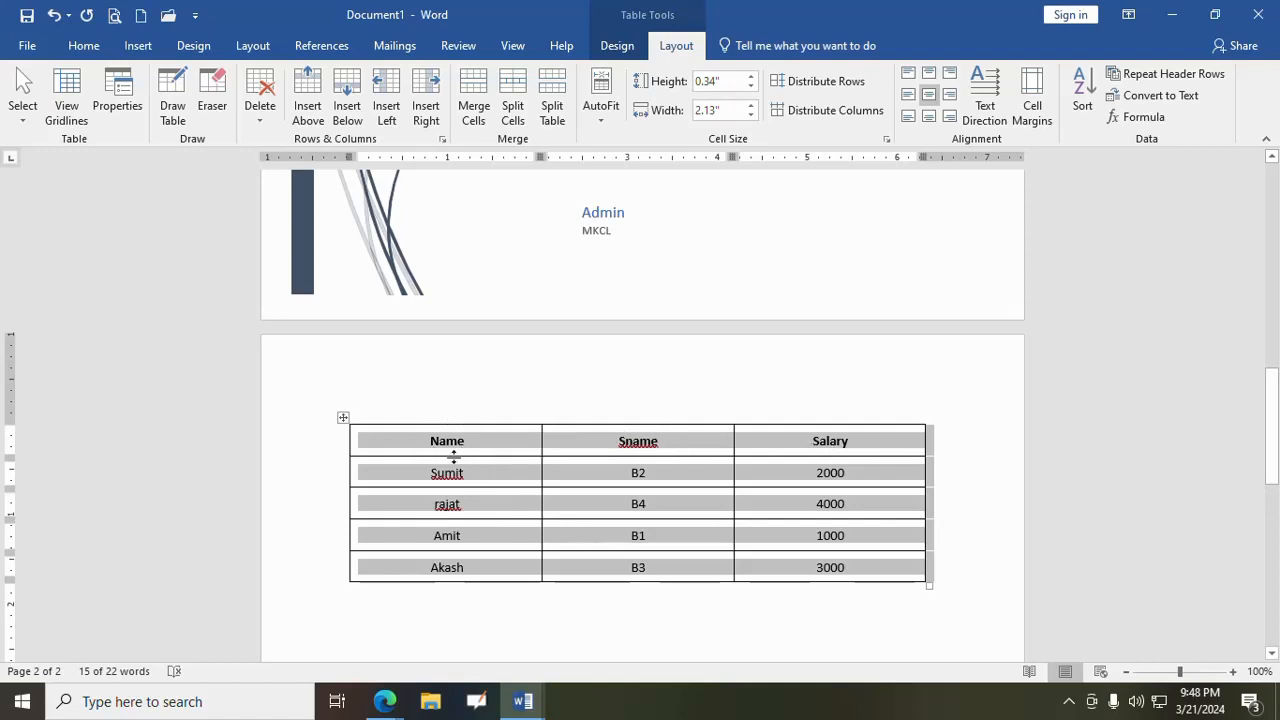
click(1093, 100)
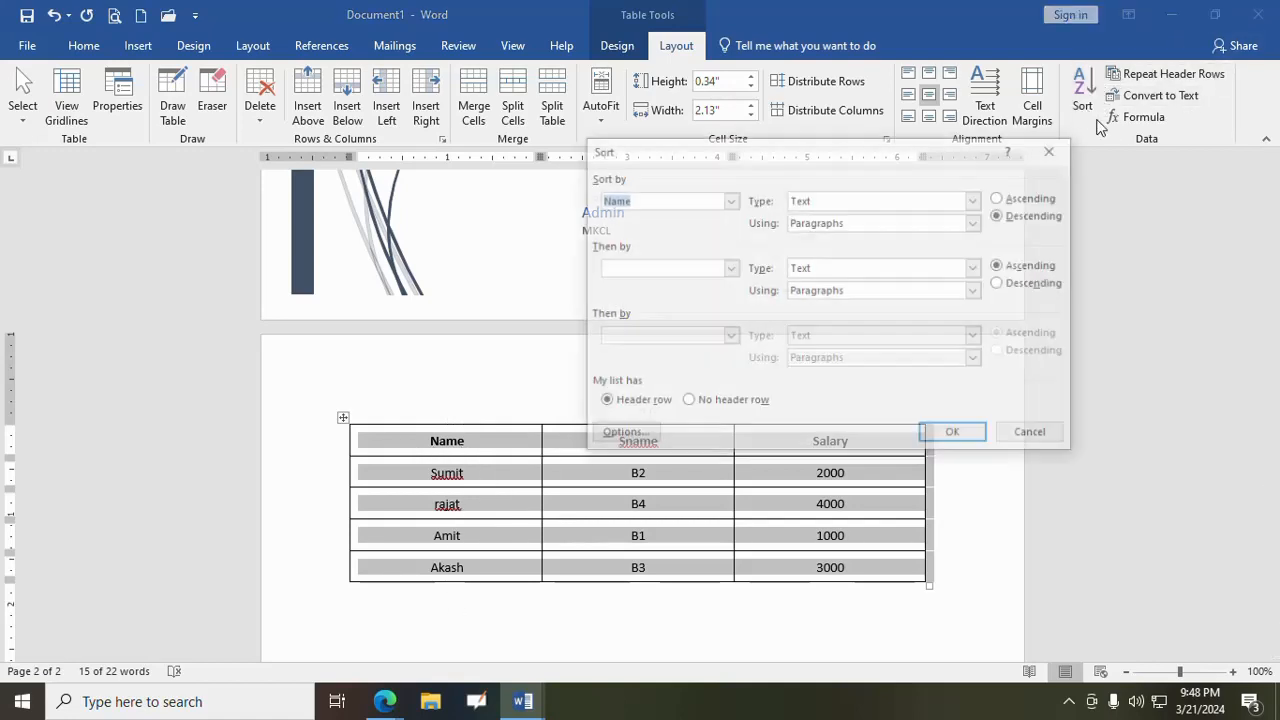
click(1036, 199)
click(955, 436)
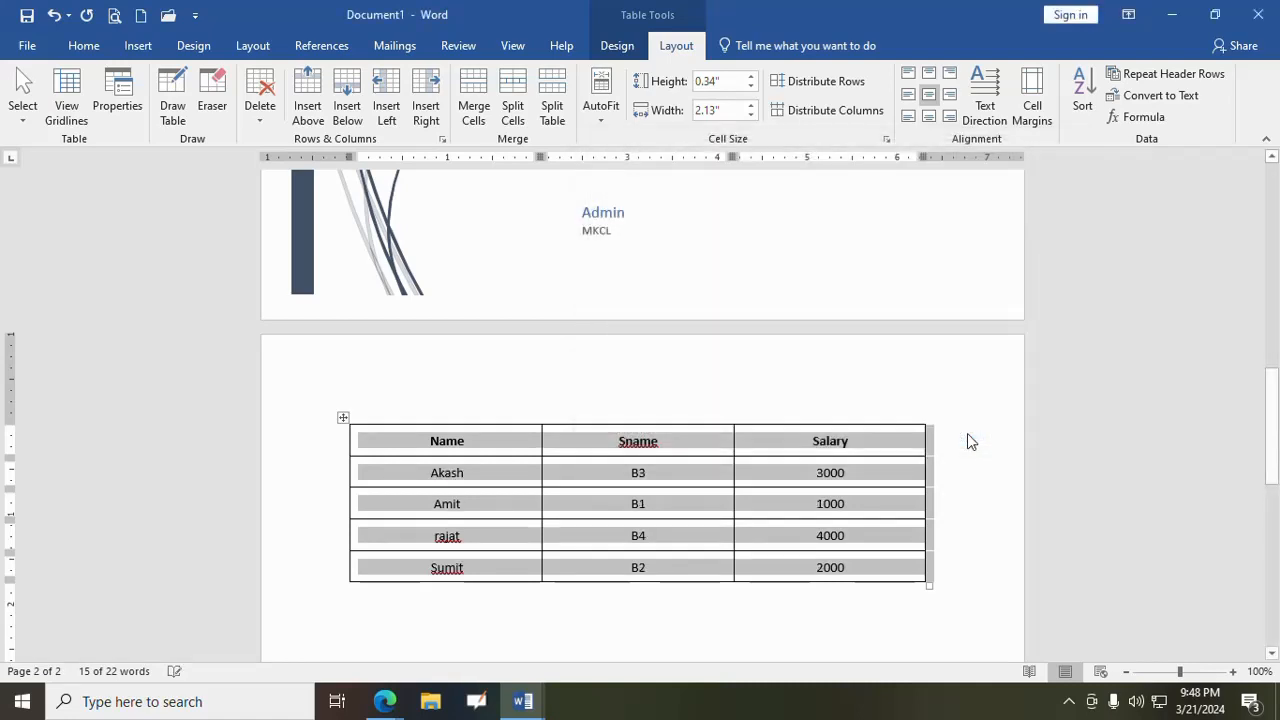
click(866, 568)
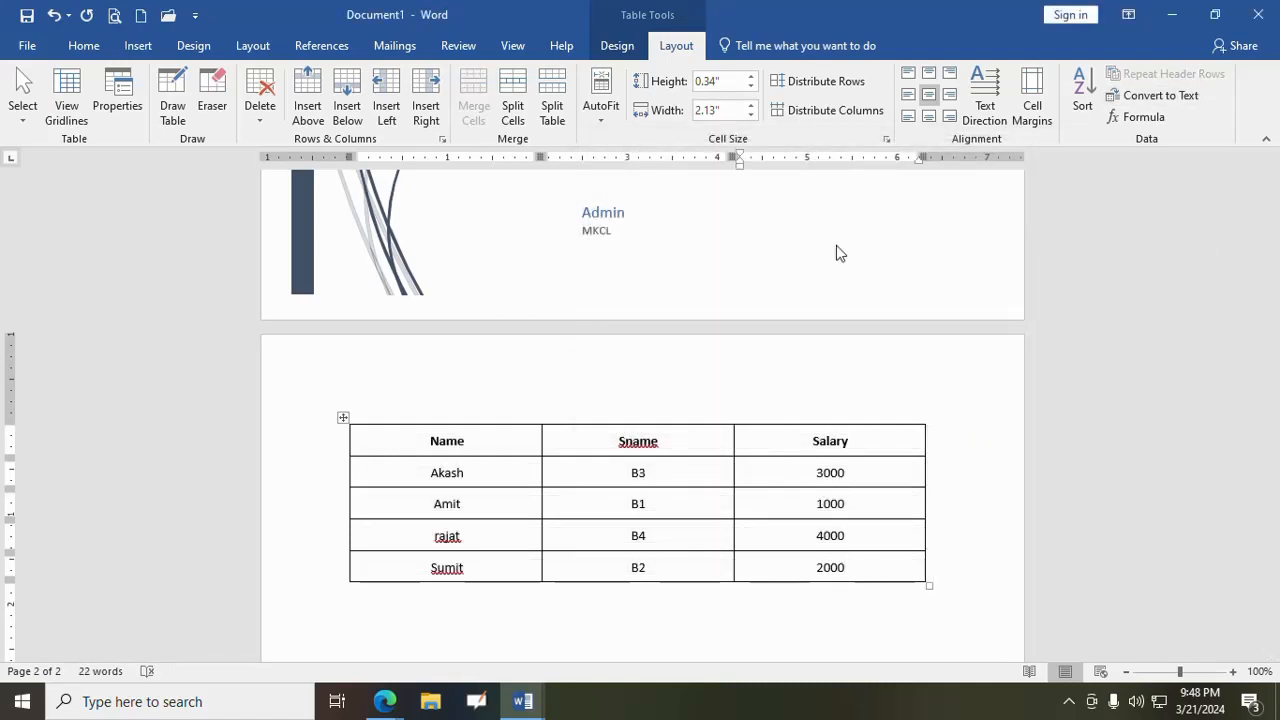
- Convert the whole table to text separated by tabs, and undo the conversion
click(343, 419)
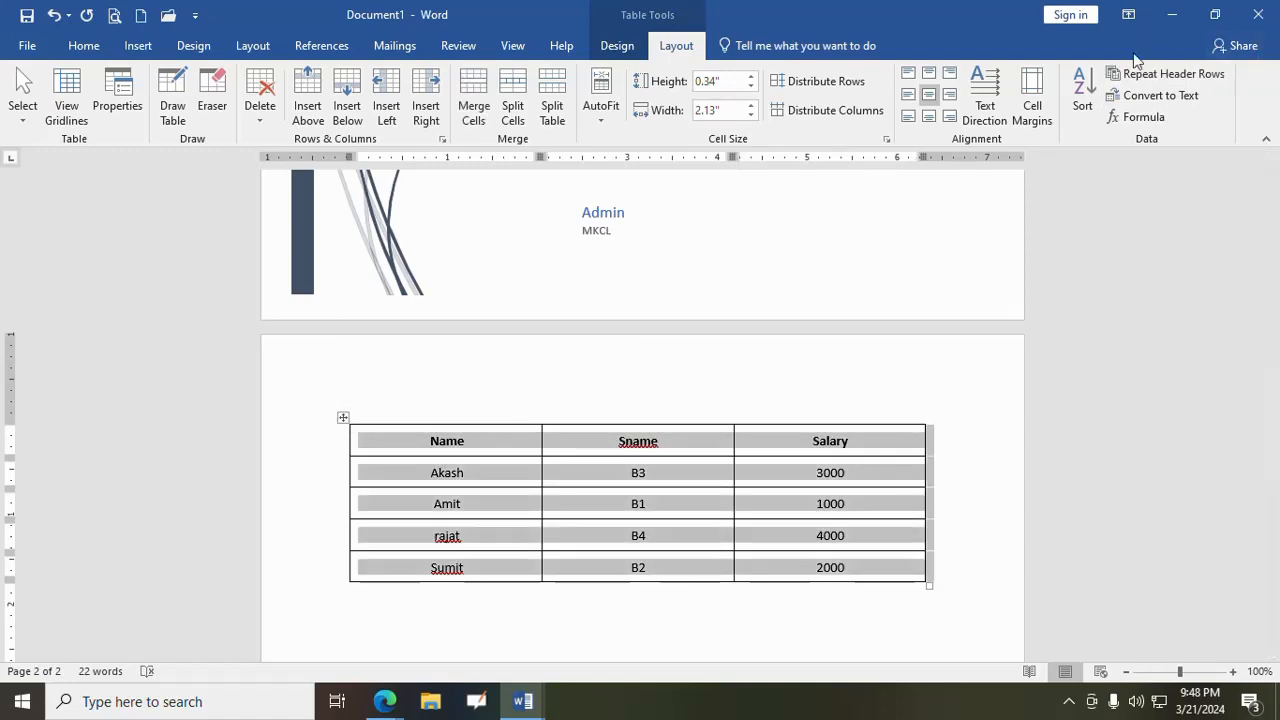
click(1150, 96)
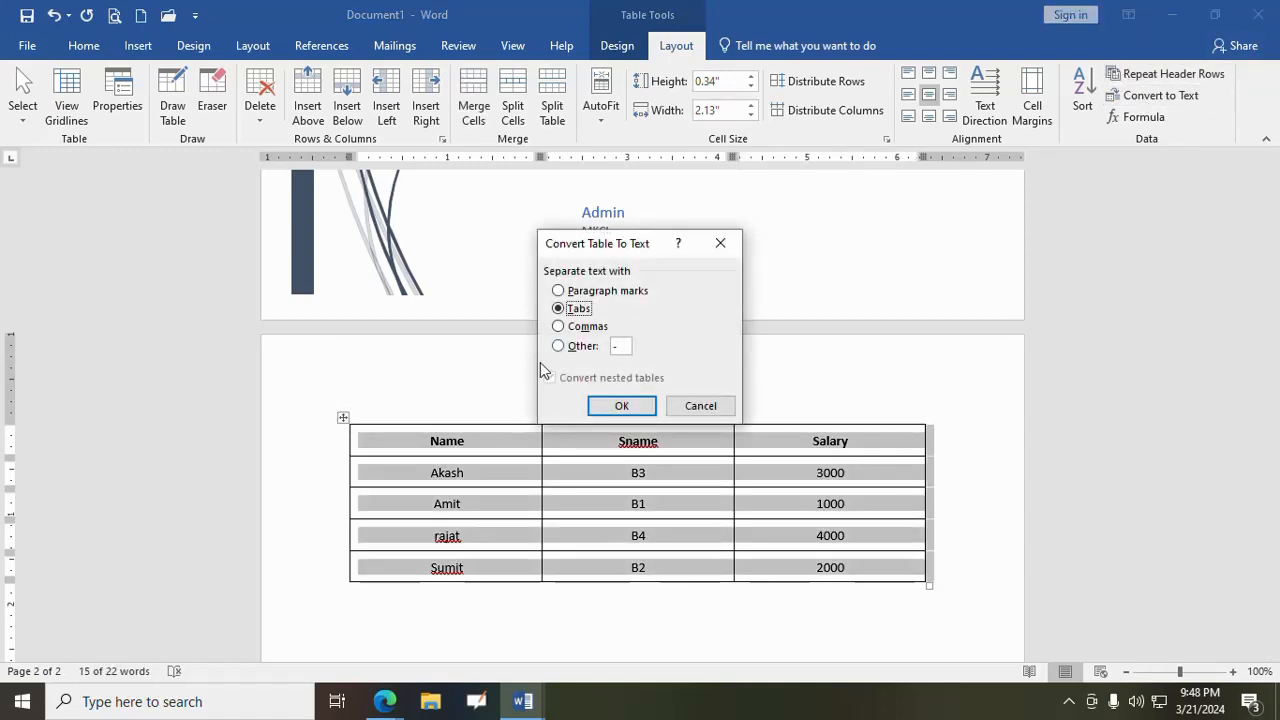
click(621, 406)
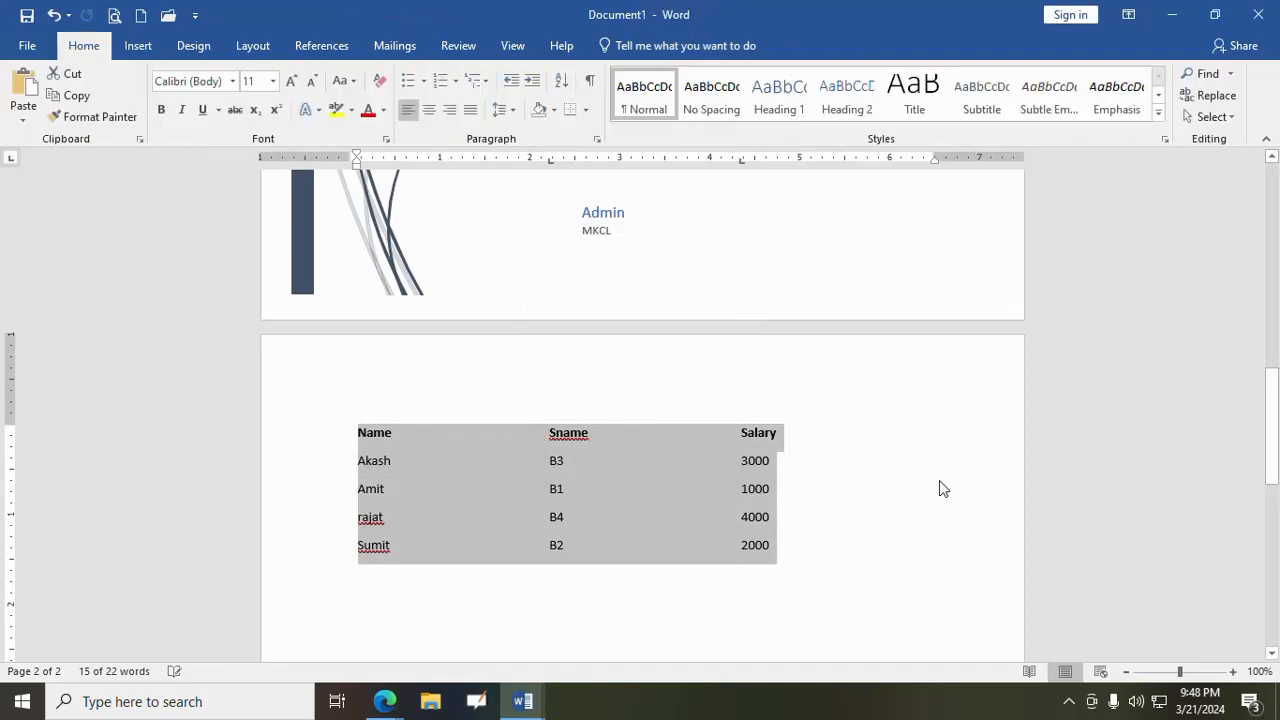
click(54, 15)
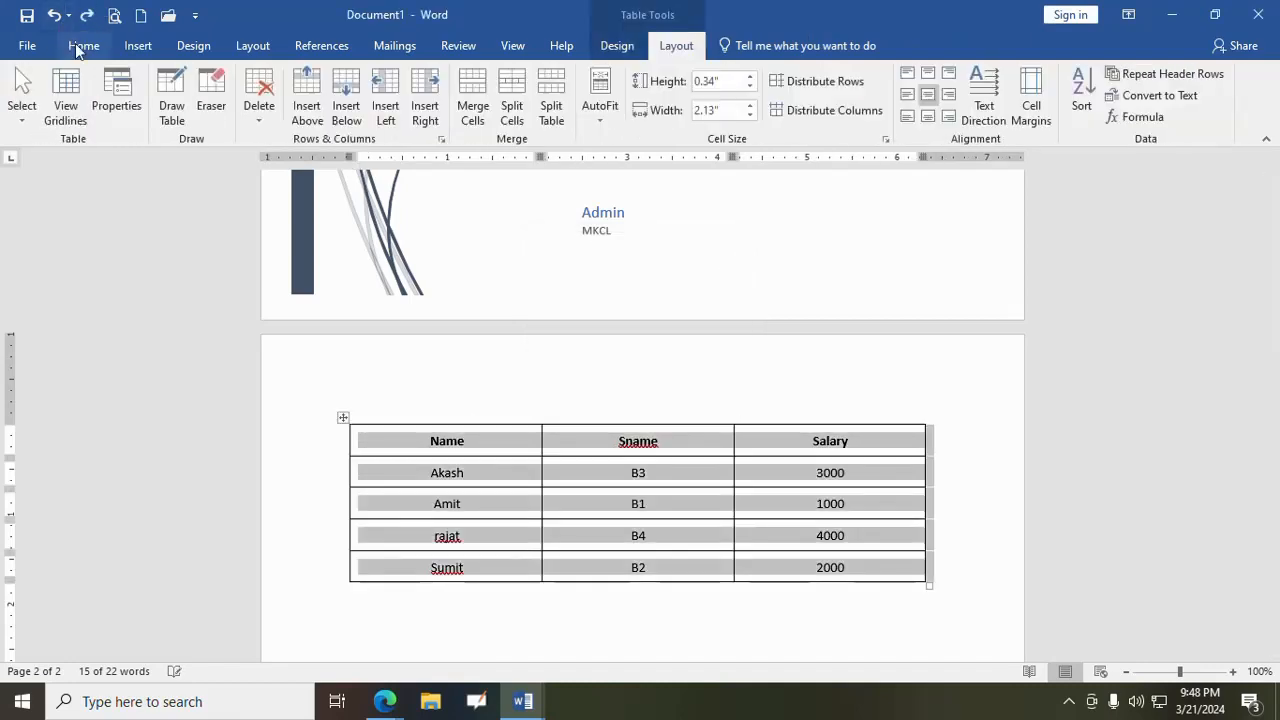
- Convert the whole table to text separated by paragraph marks, and undo the conversion
click(1140, 96)
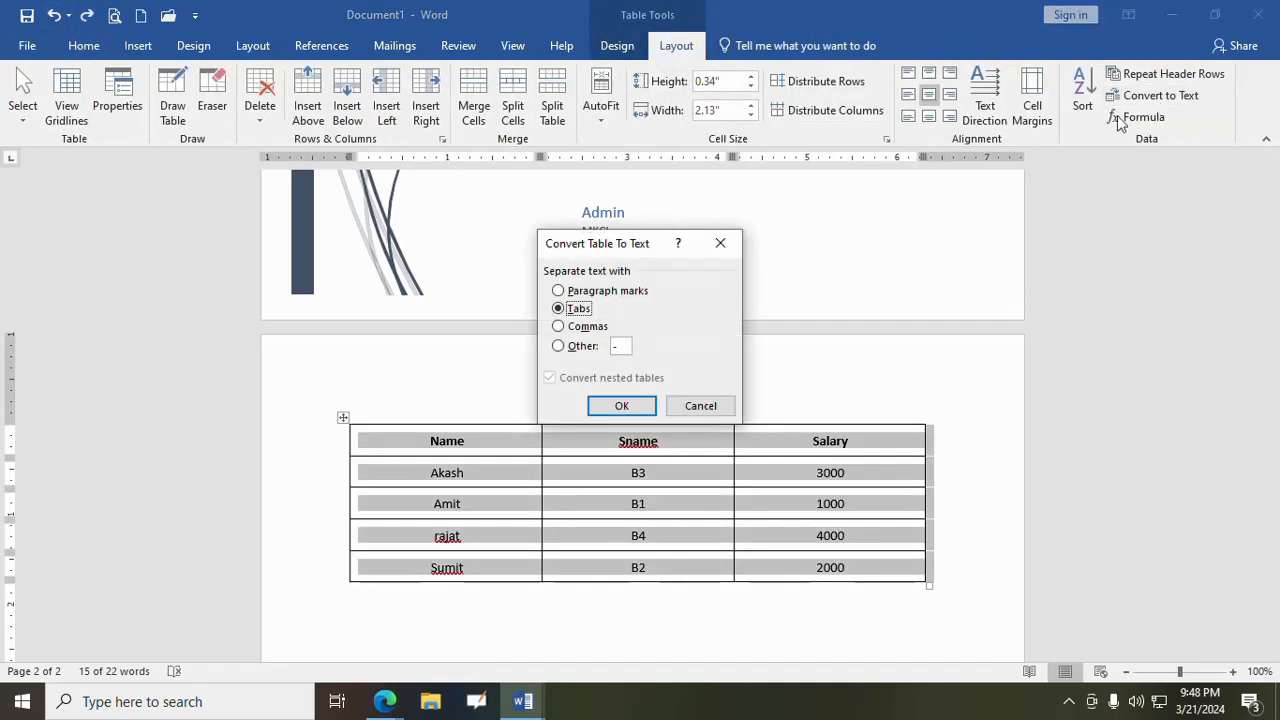
click(613, 291)
click(622, 405)
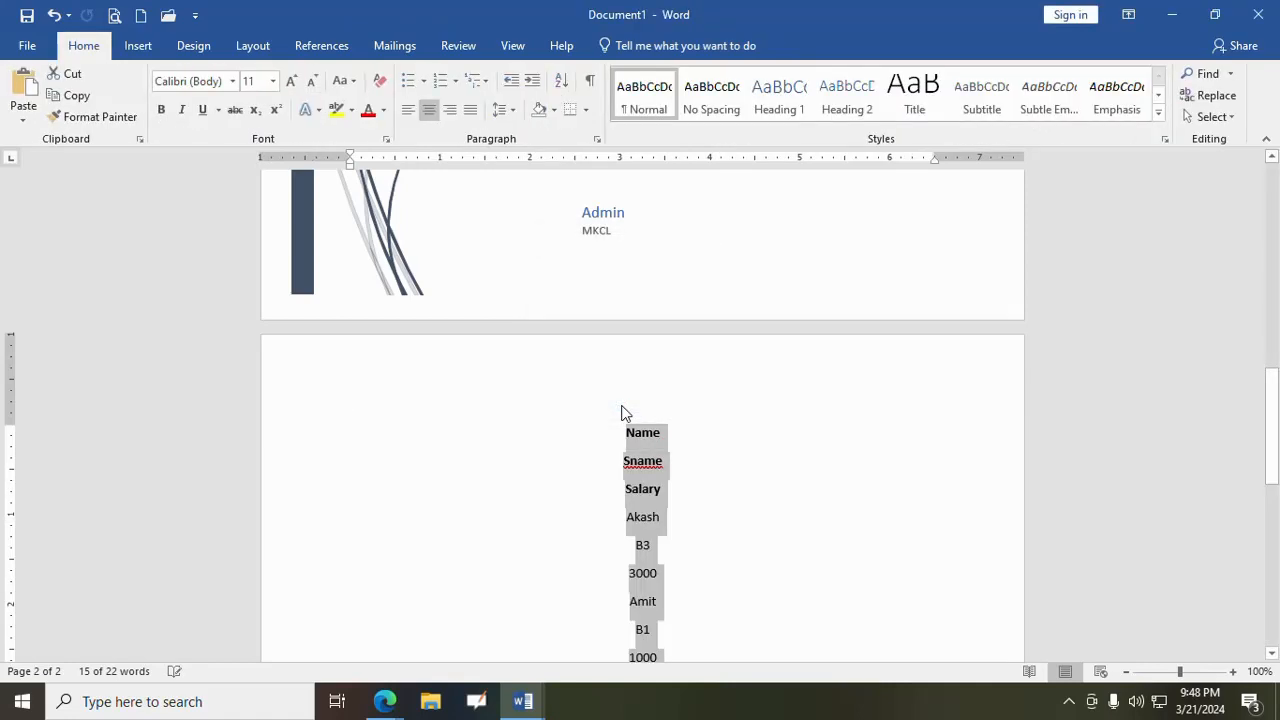
click(54, 15)
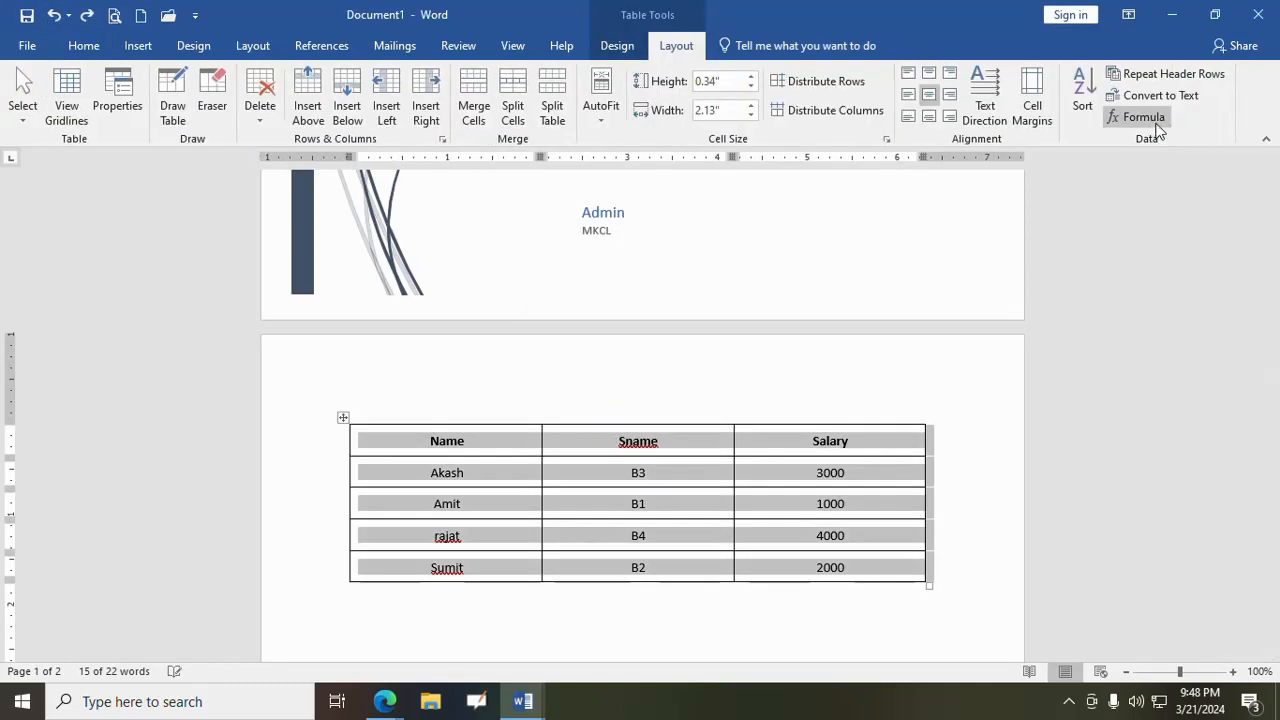
- Convert the whole table to text separated by commas, and undo the conversion
click(1148, 100)
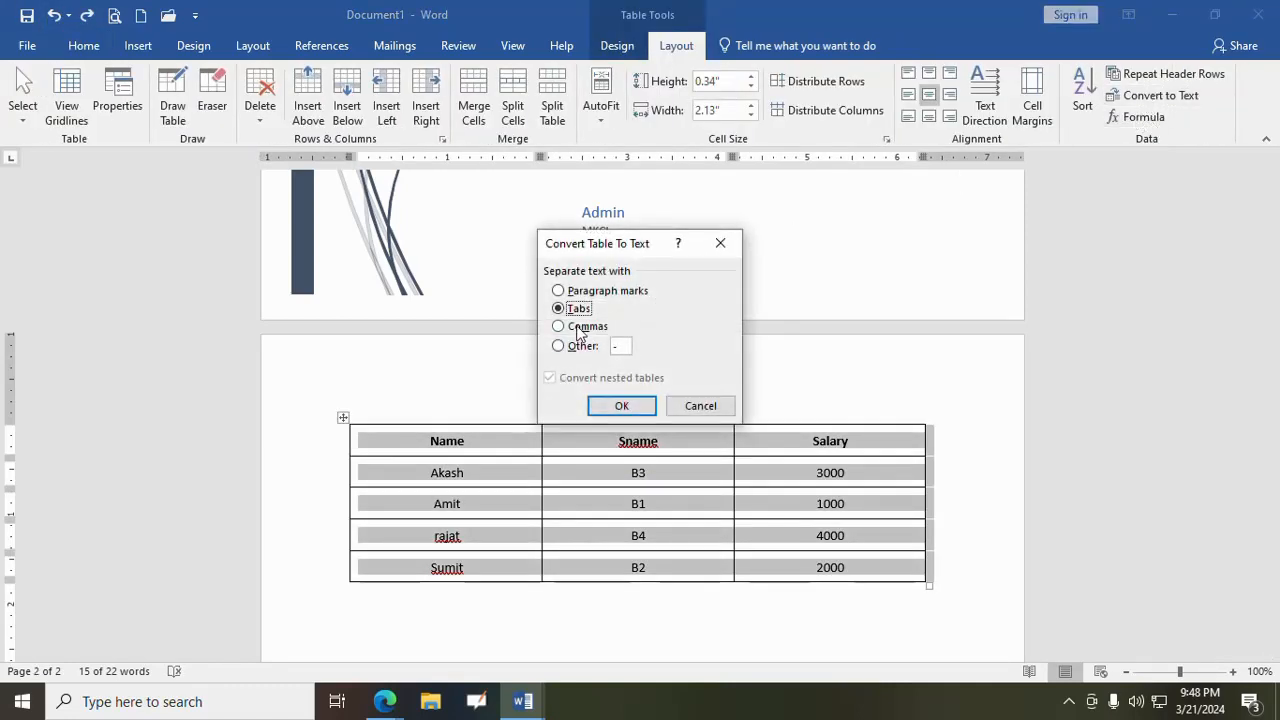
click(580, 328)
click(621, 405)
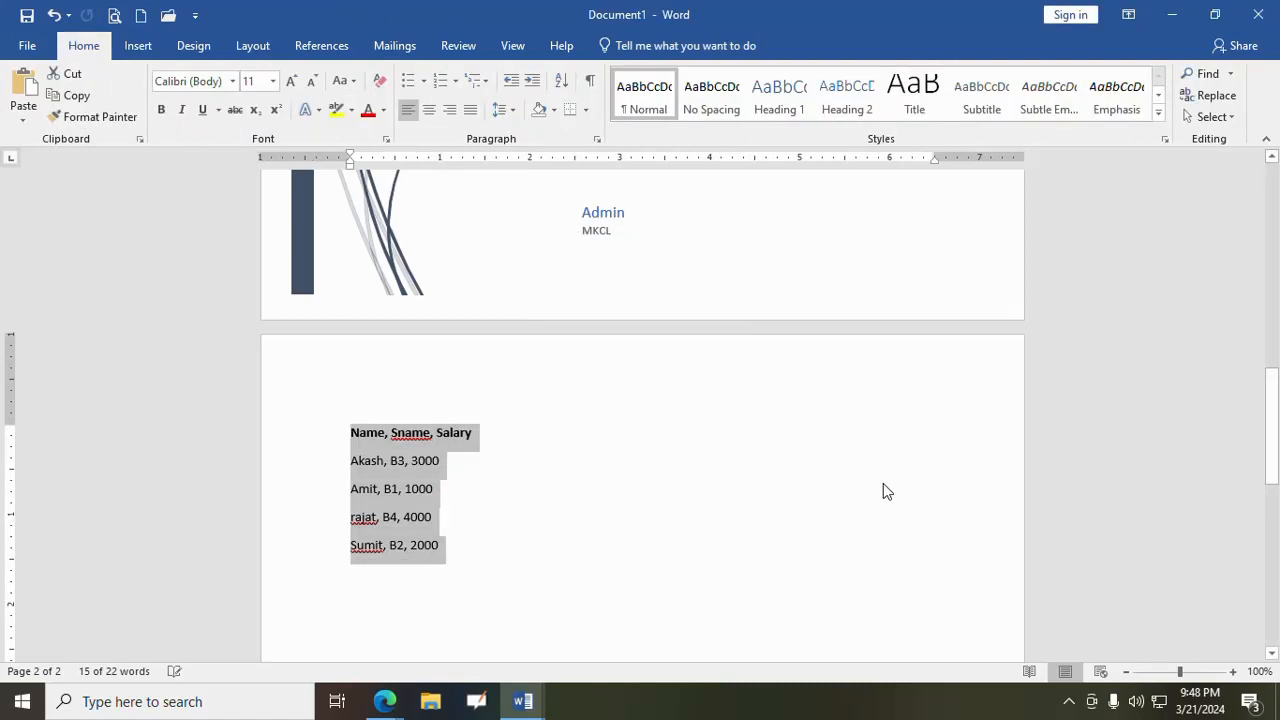
click(54, 15)
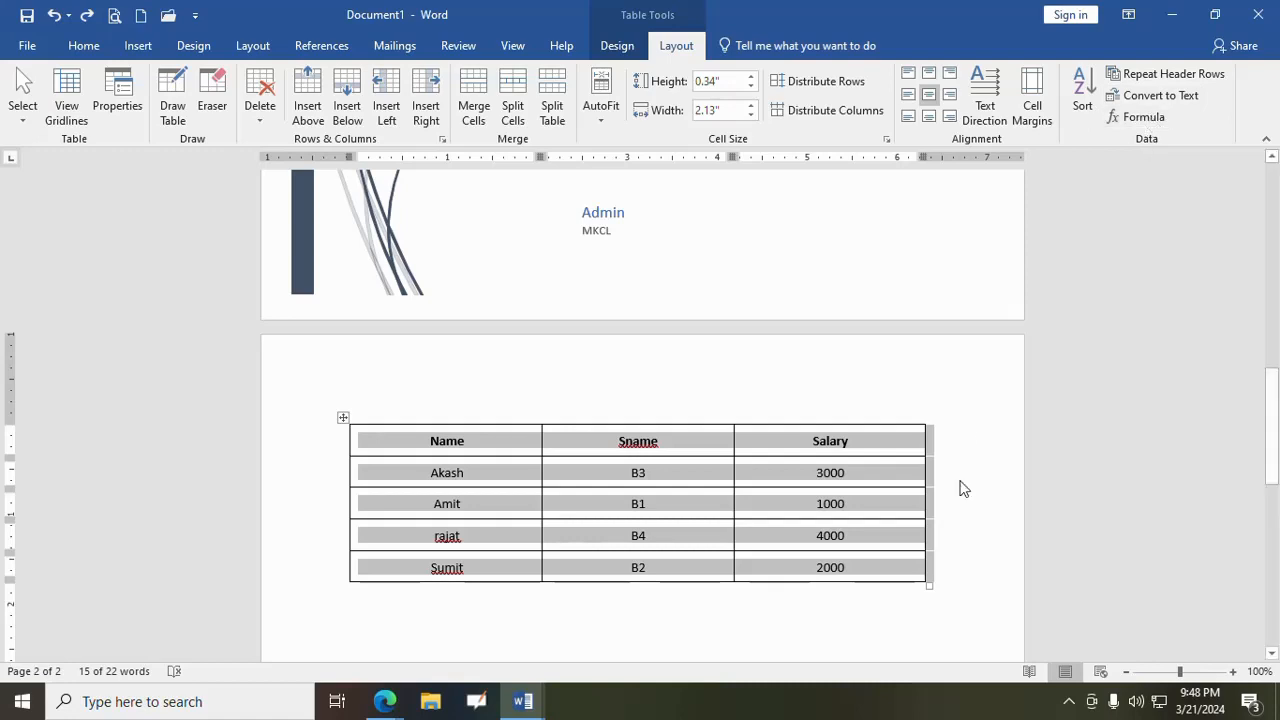
- Add a row below the table's last row and insert the formula =SUM(ABOVE) in its Salary cell
click(865, 574)
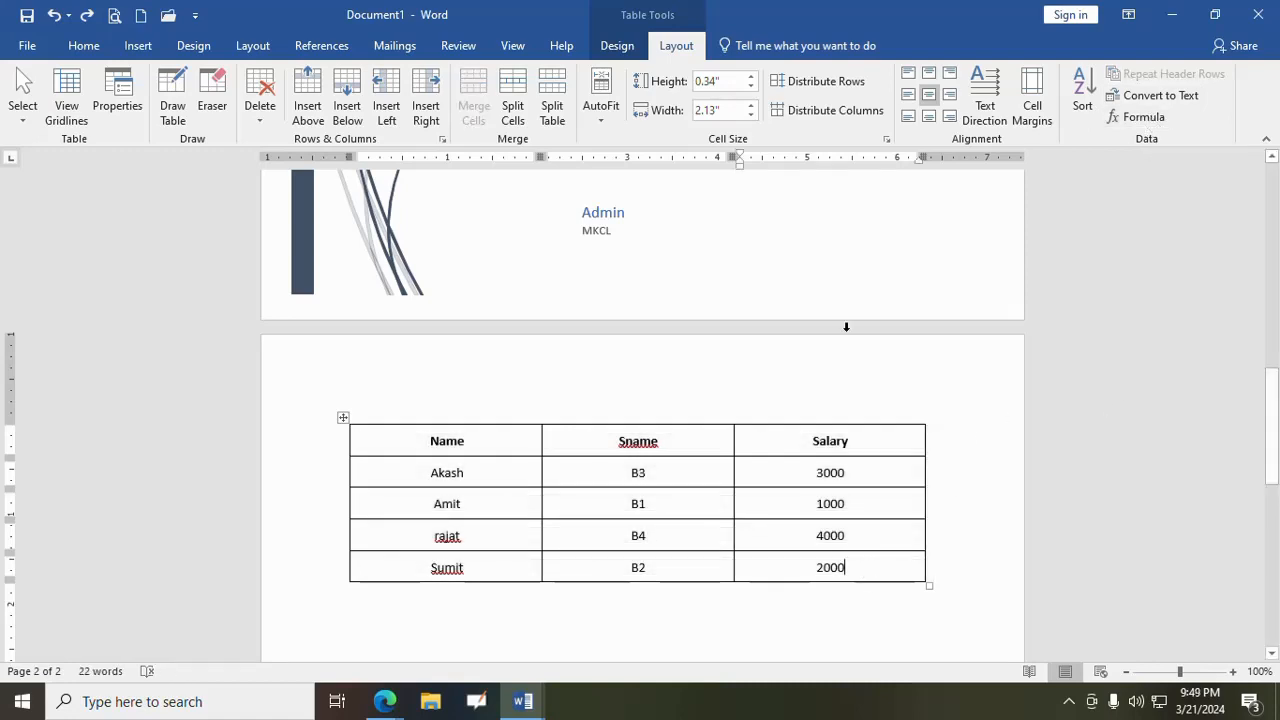
click(347, 100)
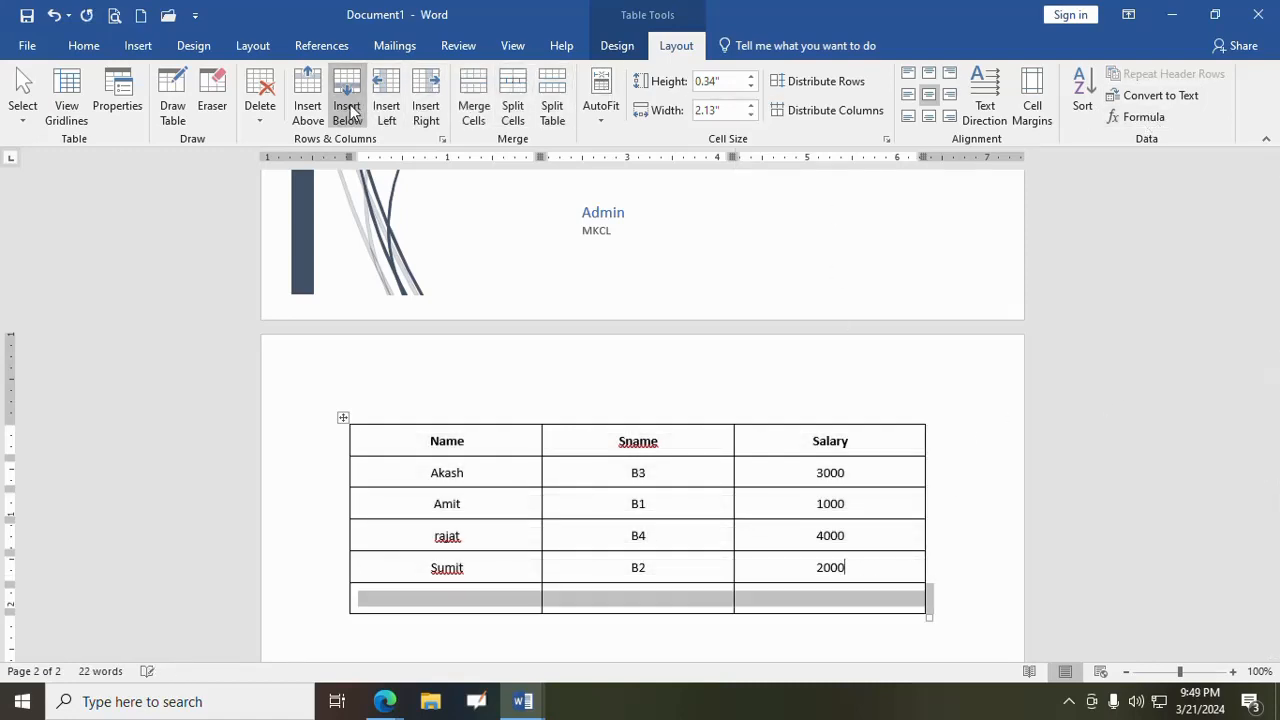
click(829, 609)
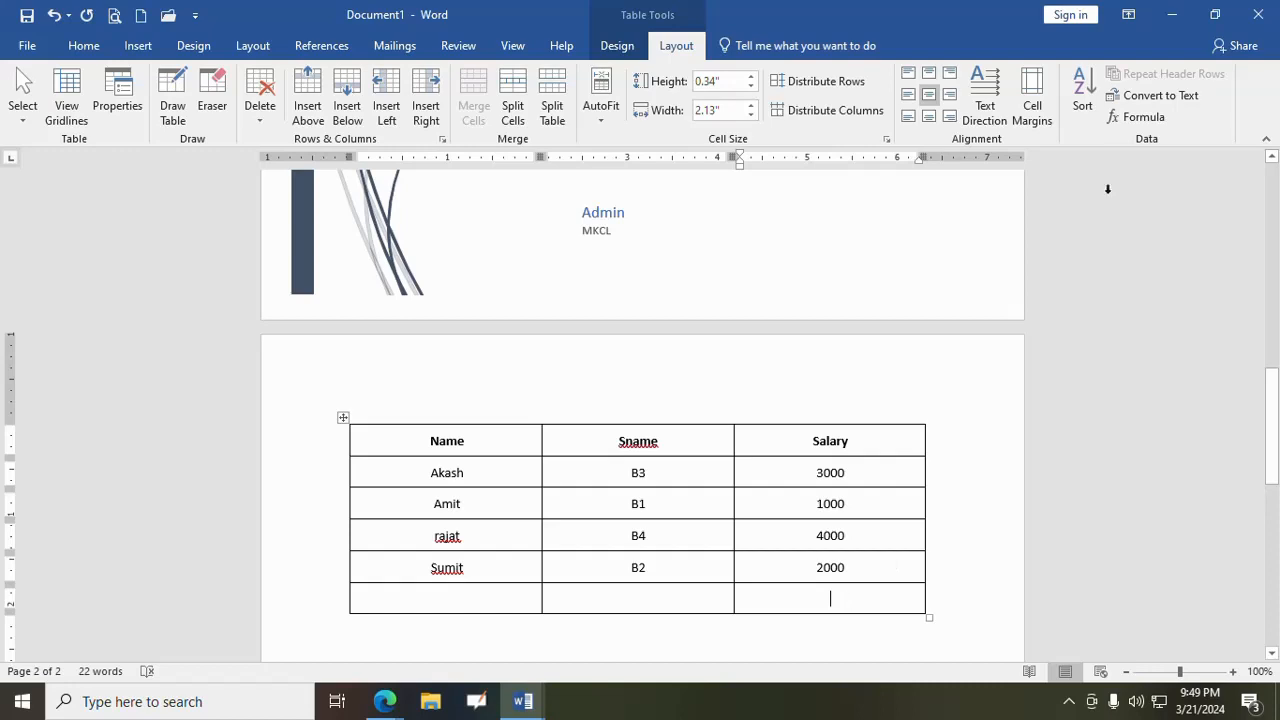
click(1140, 118)
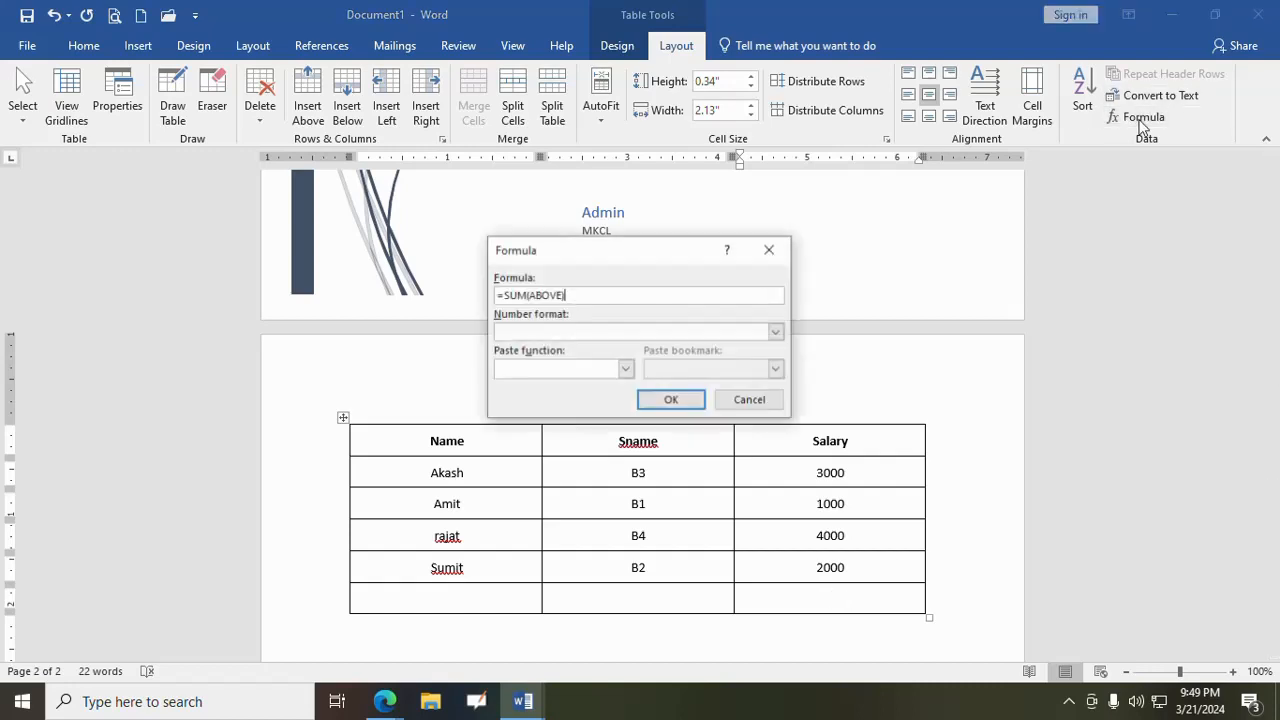
click(664, 400)
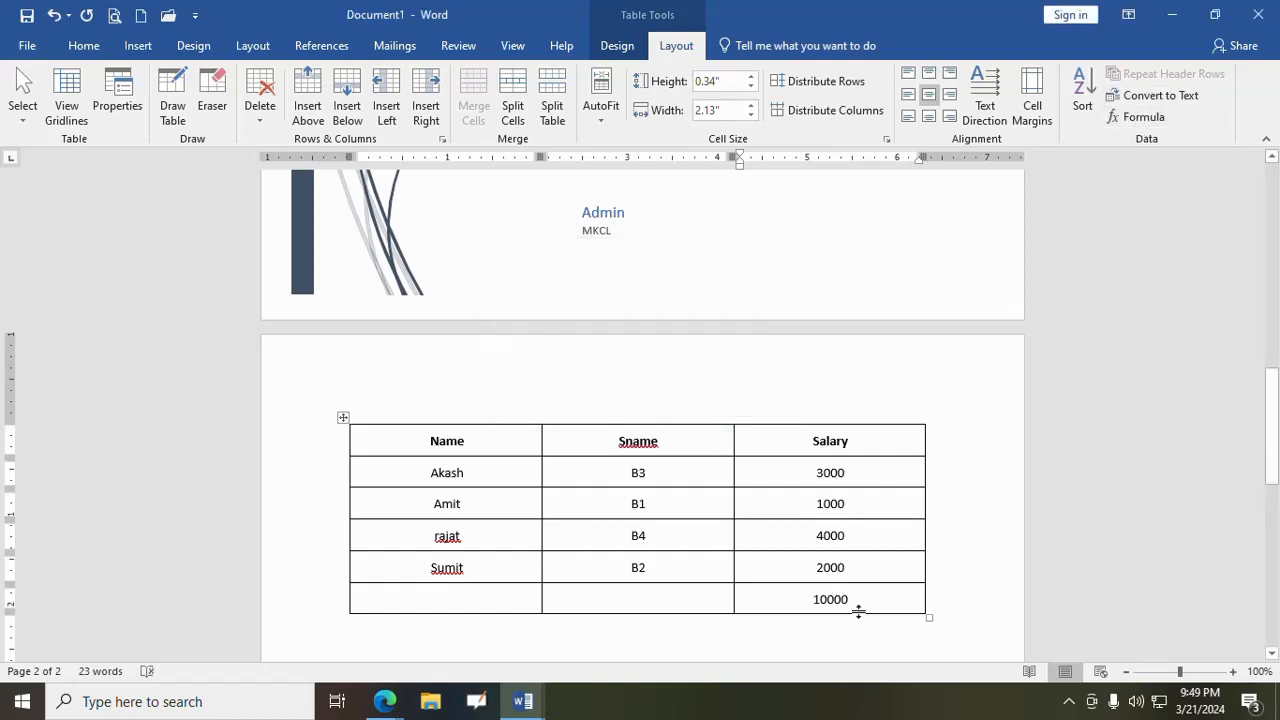
- Replace the sum in the last row's Salary cell with the formula =max(above)
drag(862, 606, 800, 600)
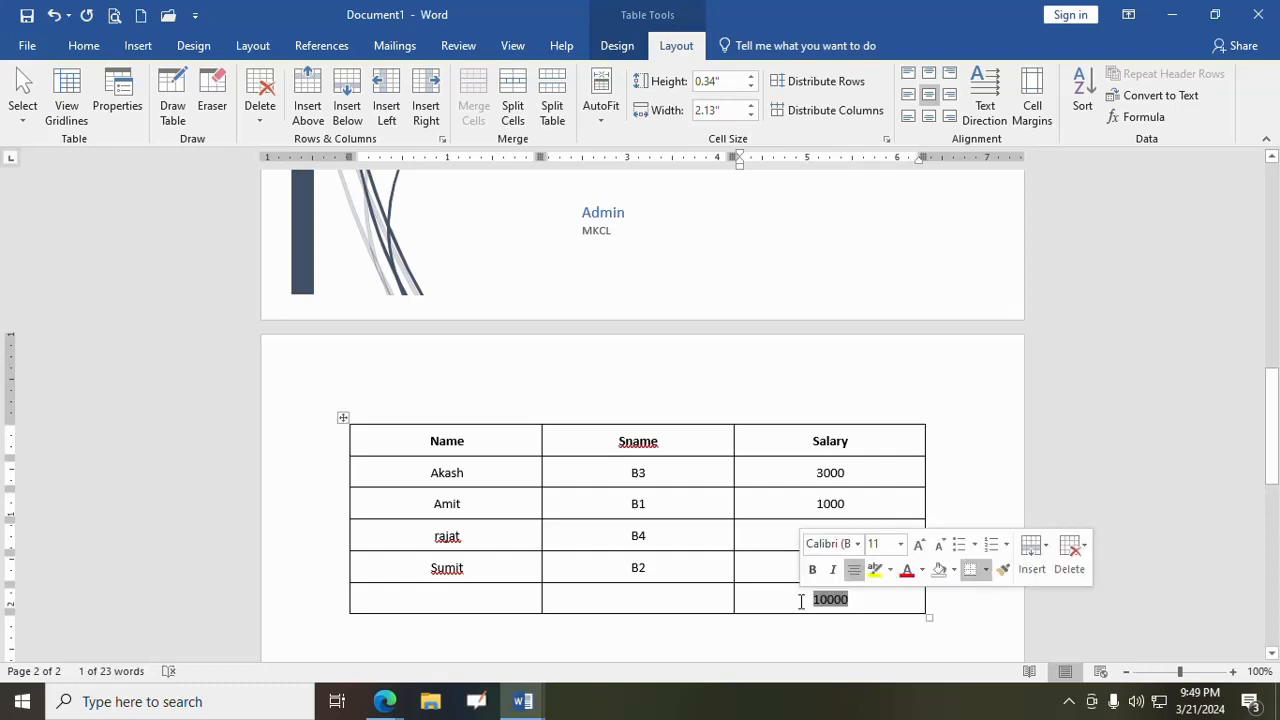
key(Delete)
click(1140, 117)
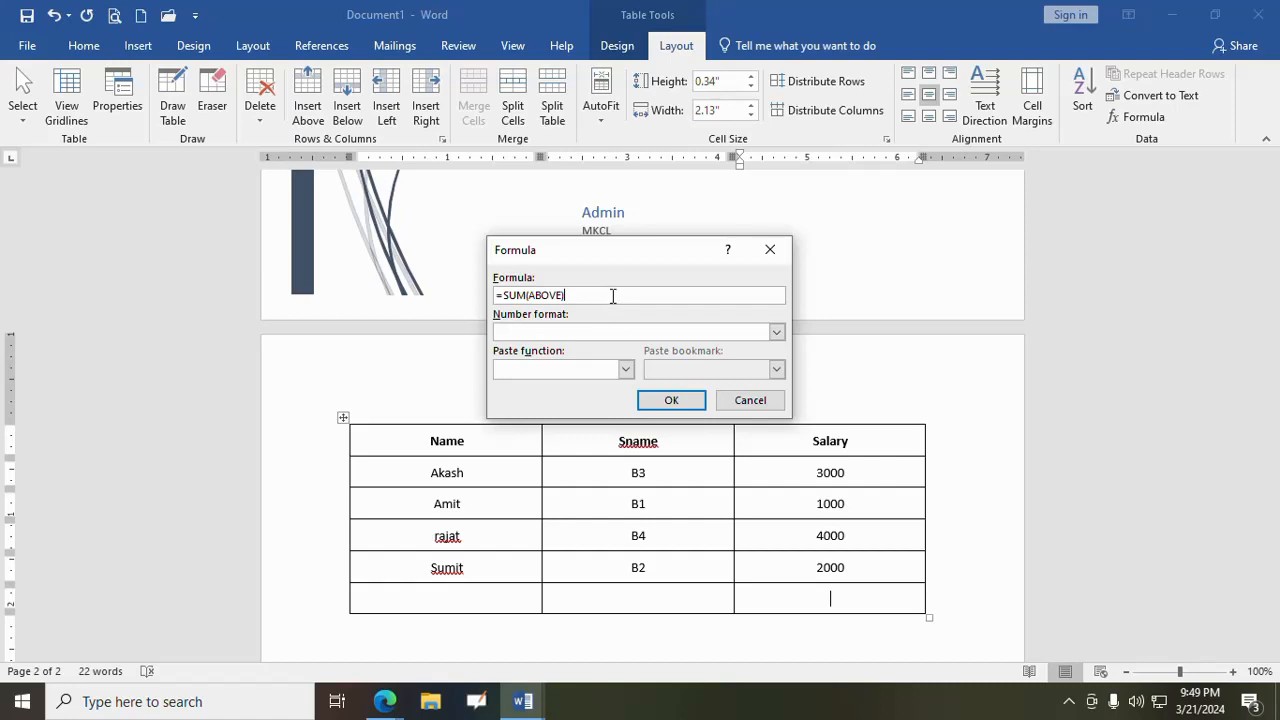
key(BackSpace)
key(BackSpace)
key(BackSpace)
key(BackSpace)
key(BackSpace)
key(BackSpace)
key(BackSpace)
key(BackSpace)
key(BackSpace)
key(BackSpace)
text(max(above)
click(671, 400)
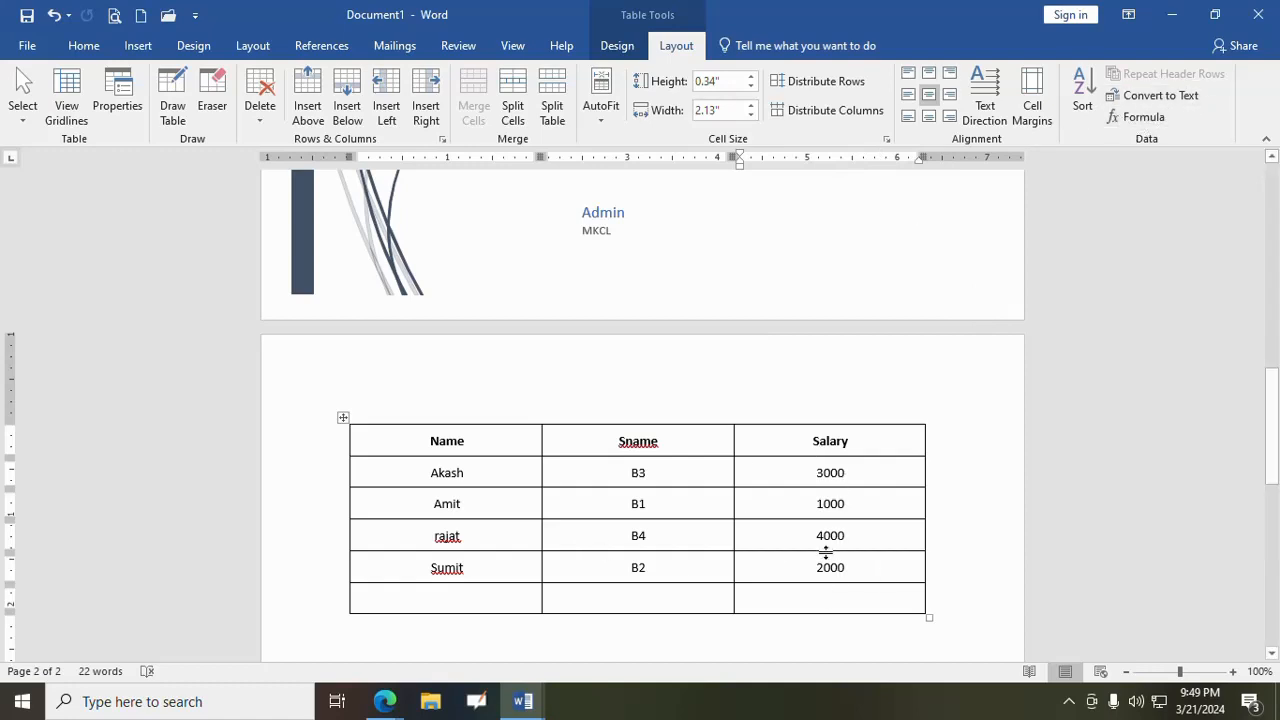
click(136, 44)
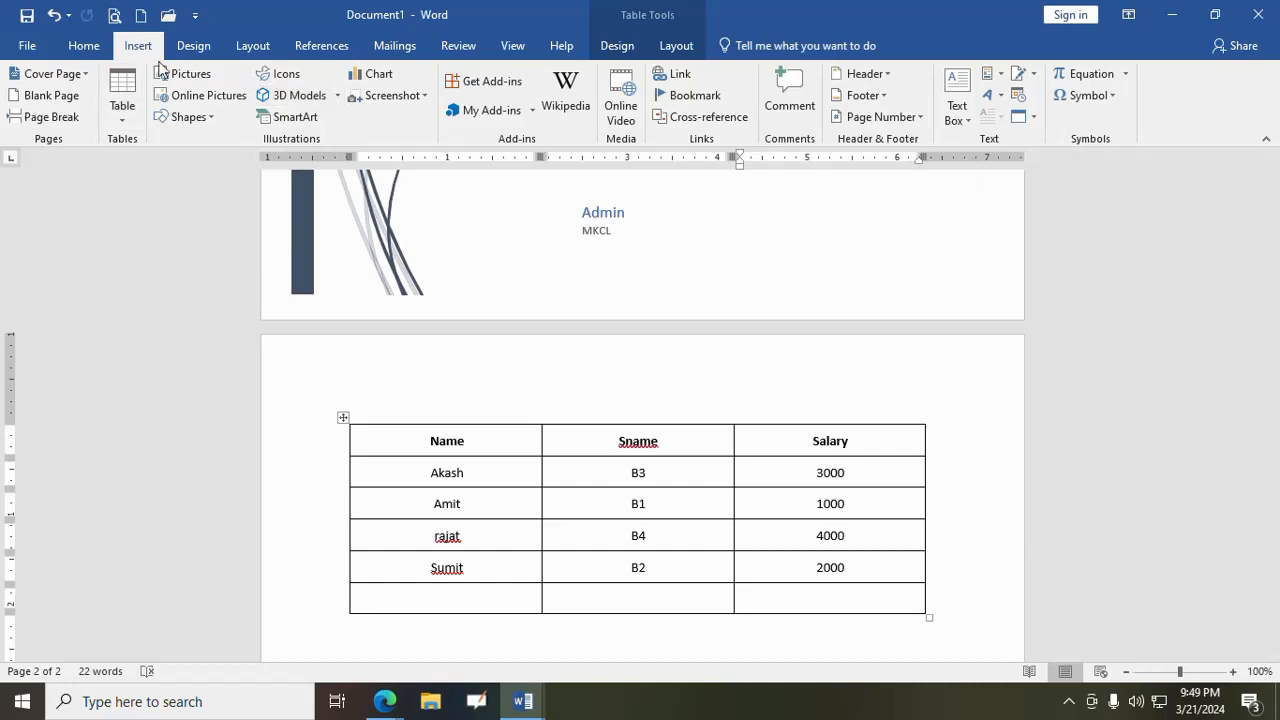
click(614, 46)
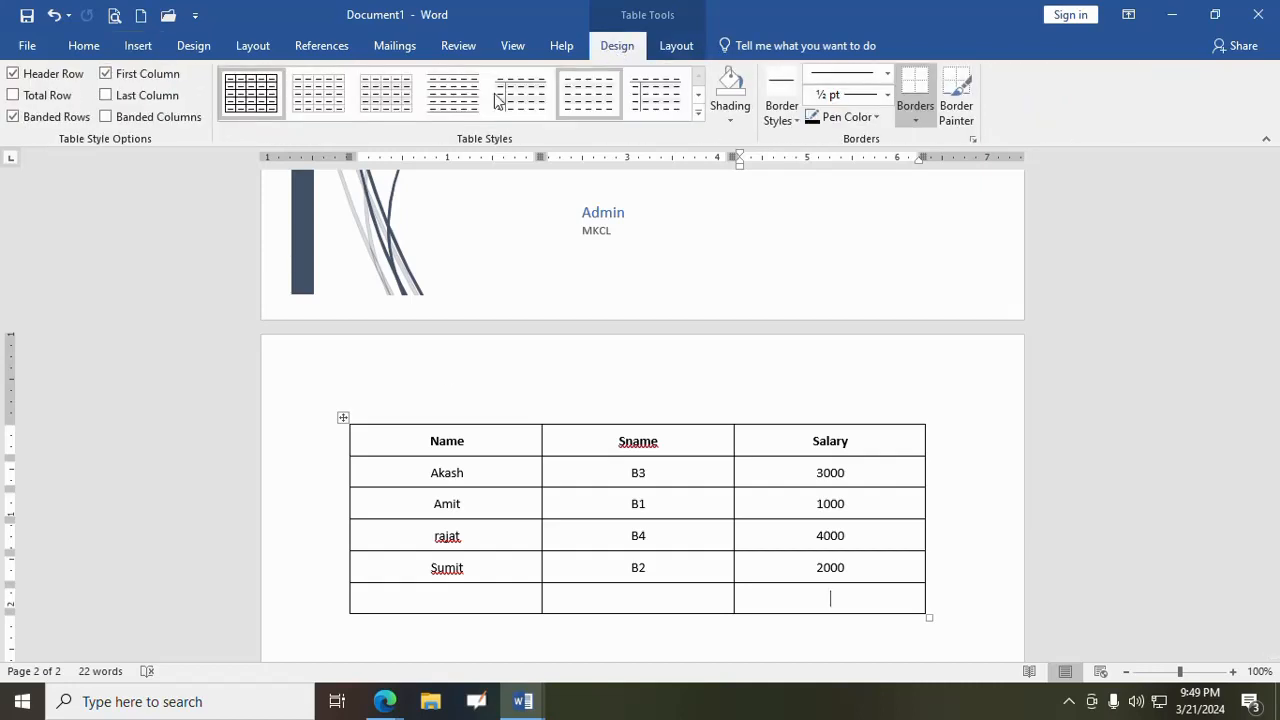
click(676, 46)
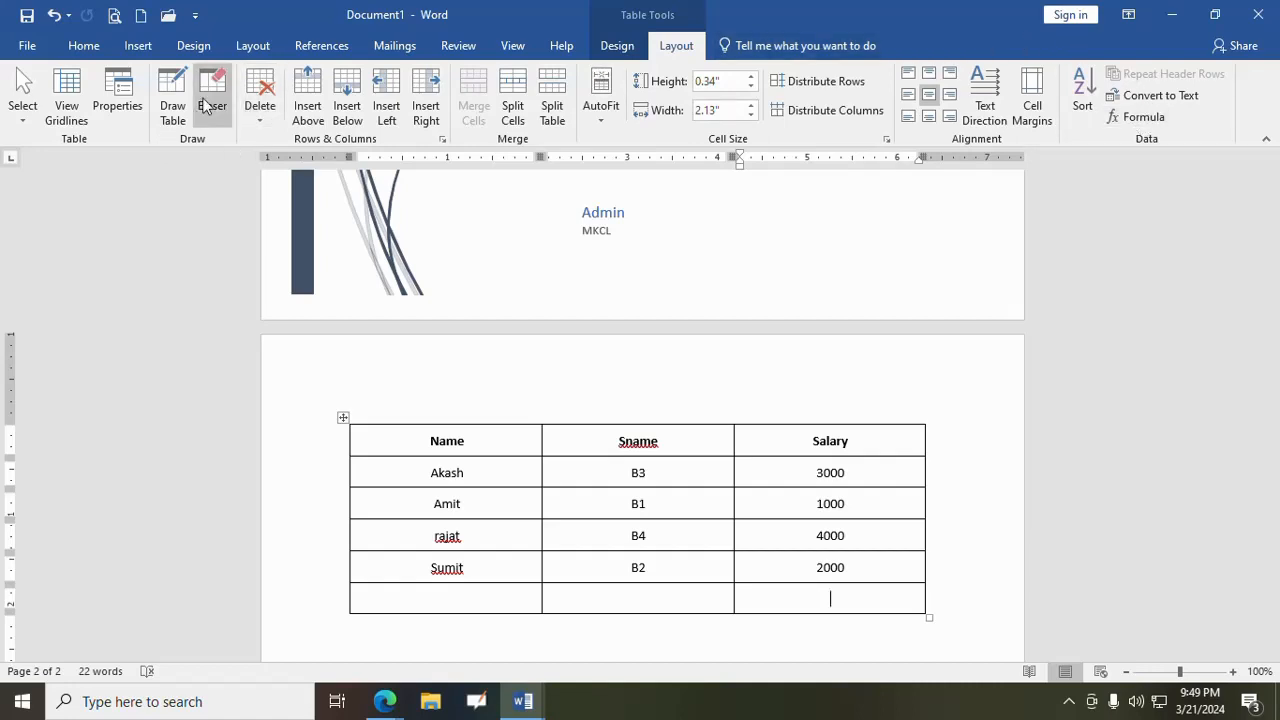
click(620, 47)
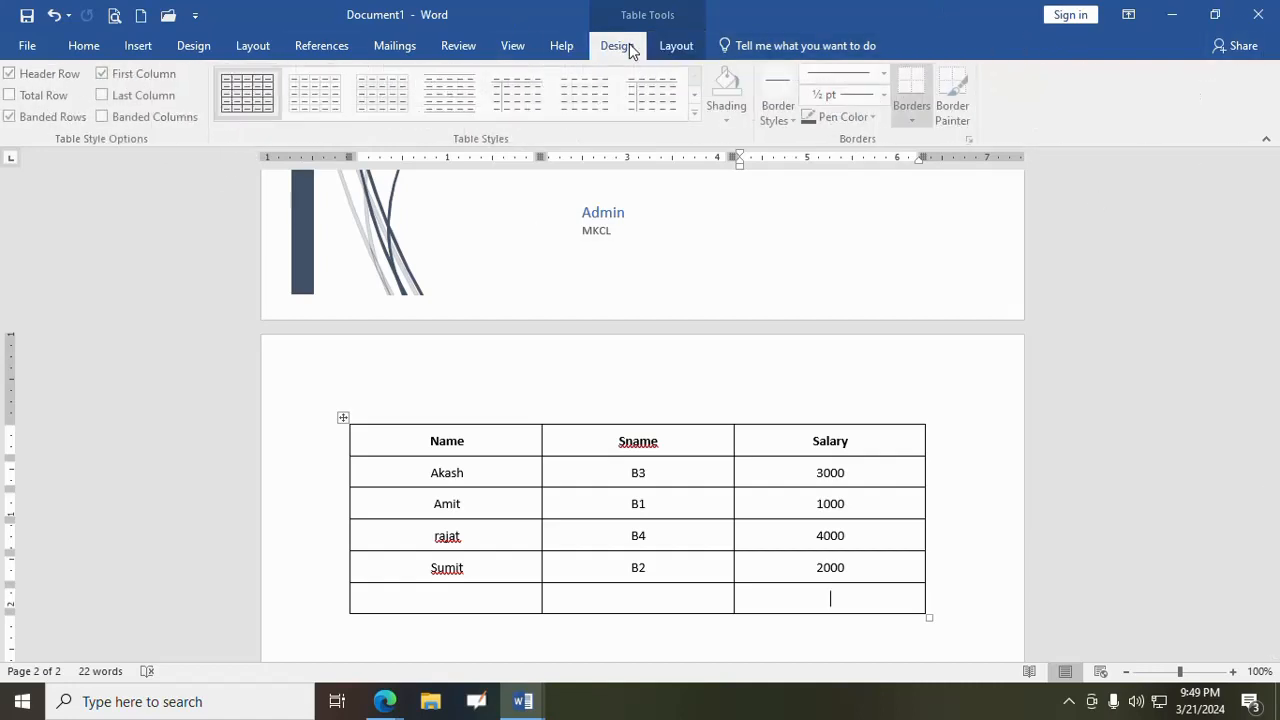
click(676, 46)
- Insert the picture apj from the Pictures folder on the empty line below the table
click(139, 46)
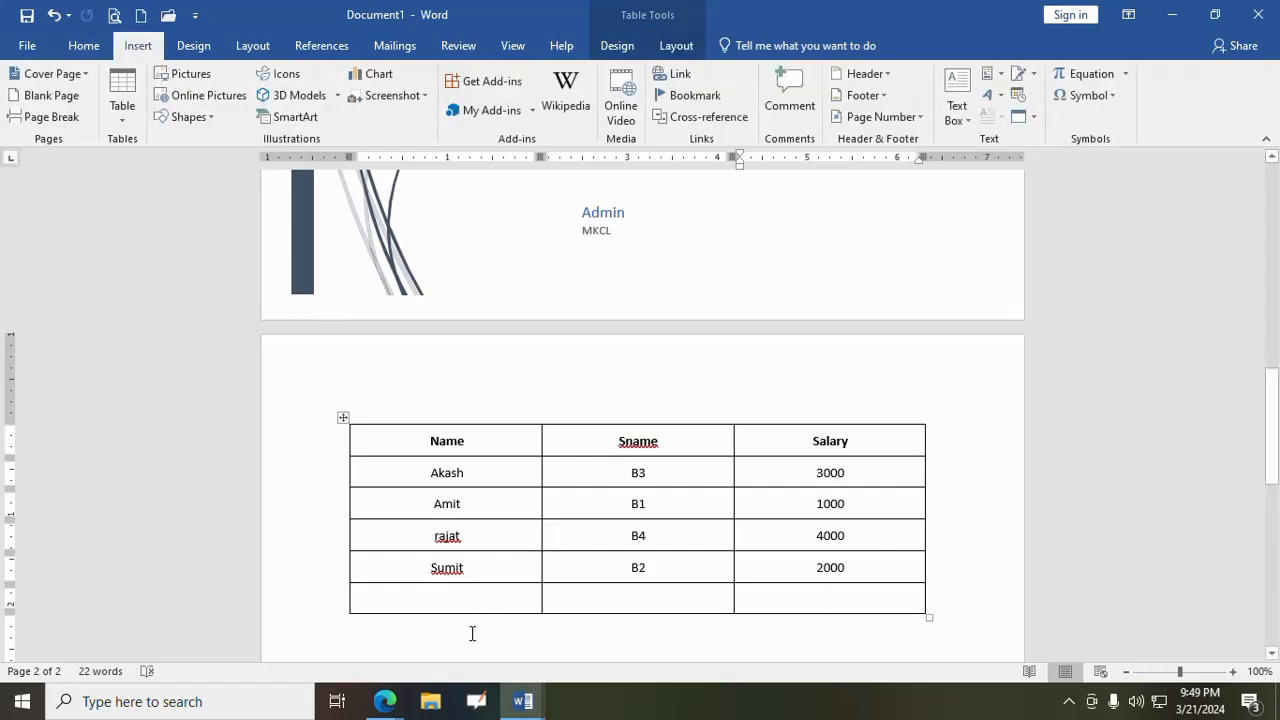
scroll(472, 633, down, 2)
click(428, 588)
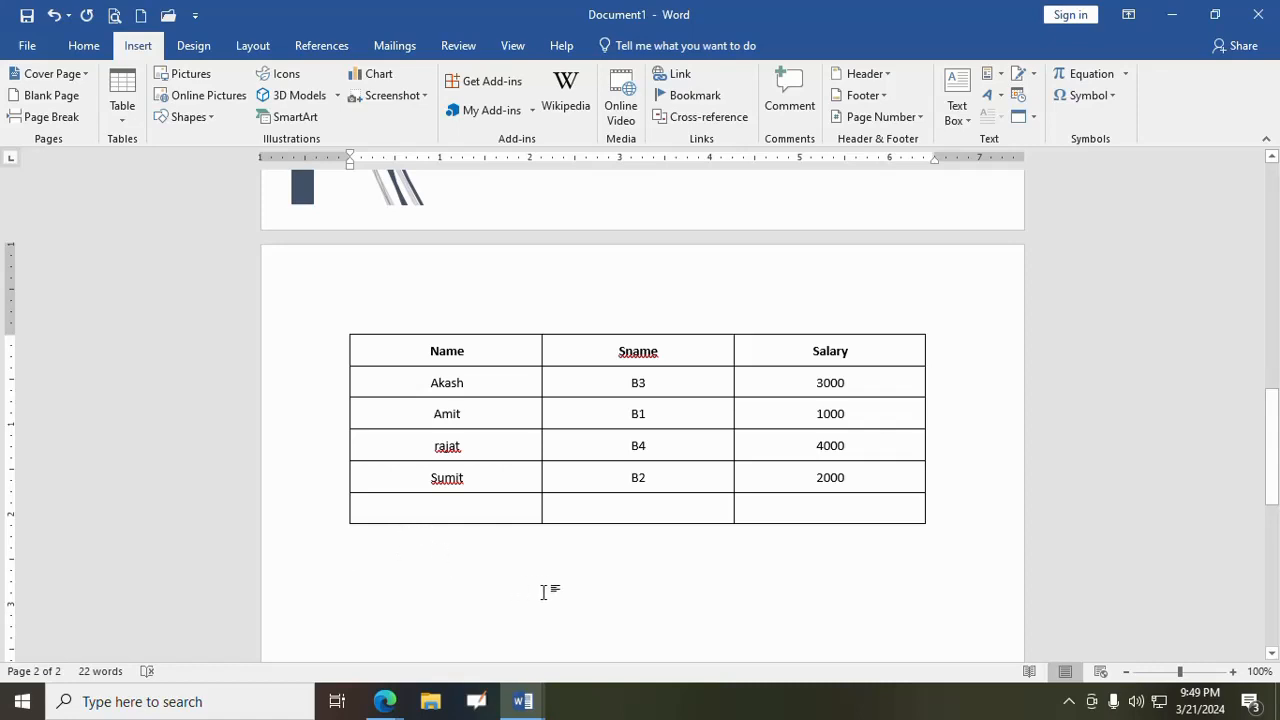
click(179, 77)
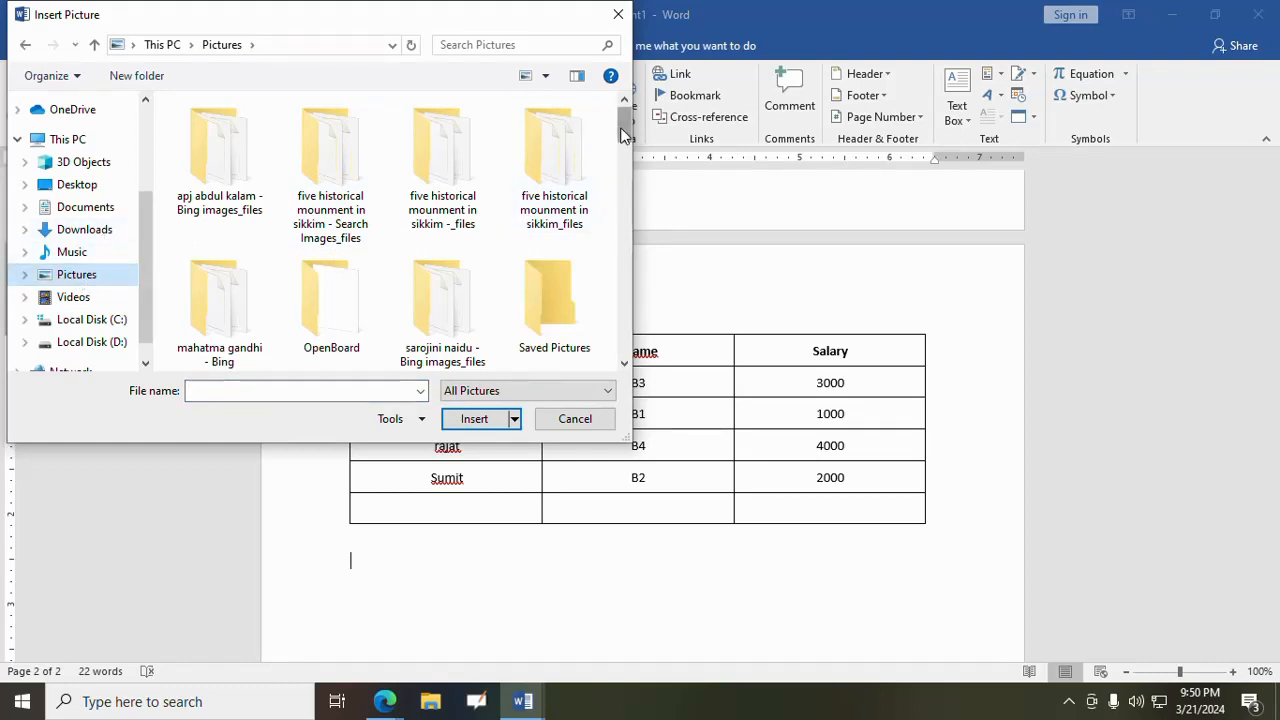
drag(622, 135, 648, 122)
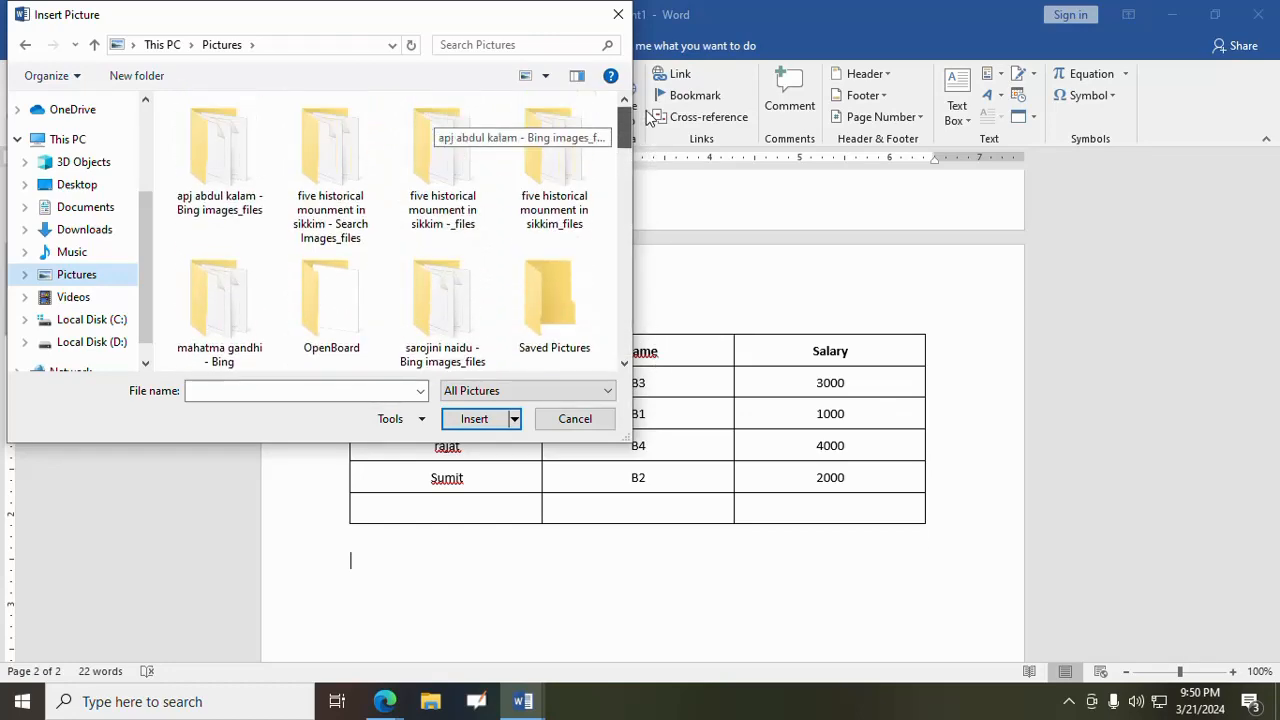
click(77, 185)
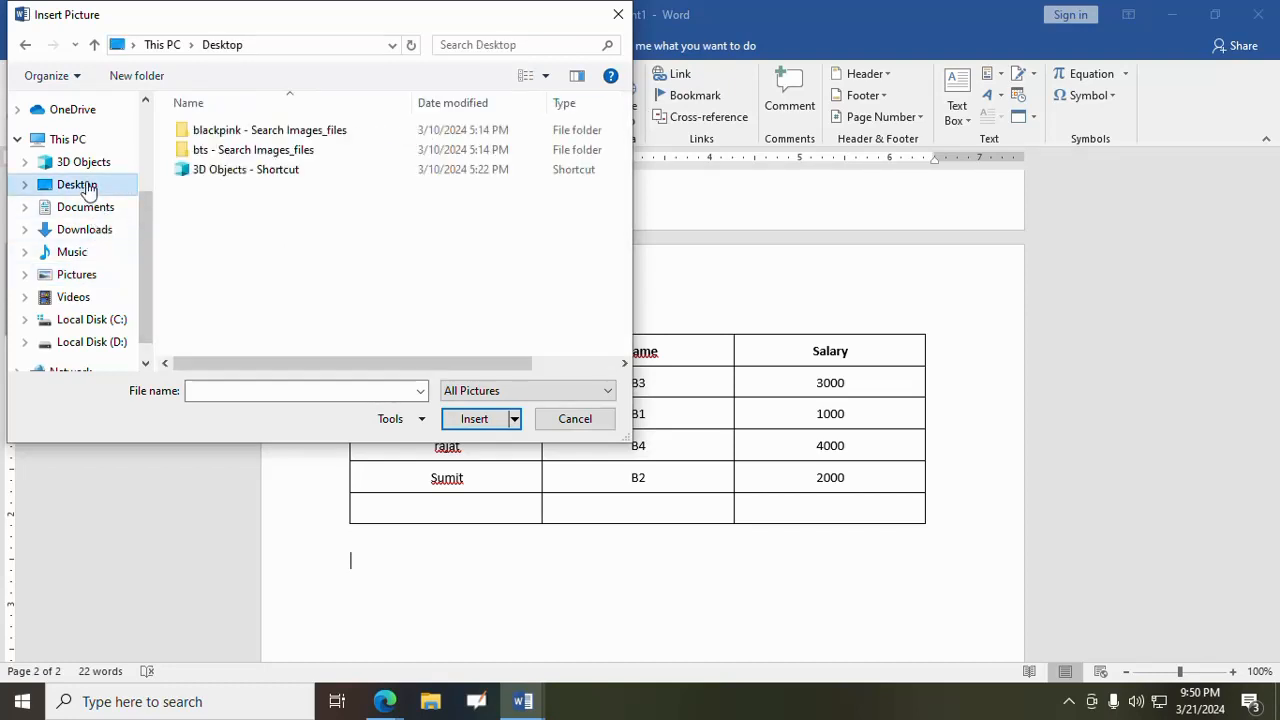
click(77, 274)
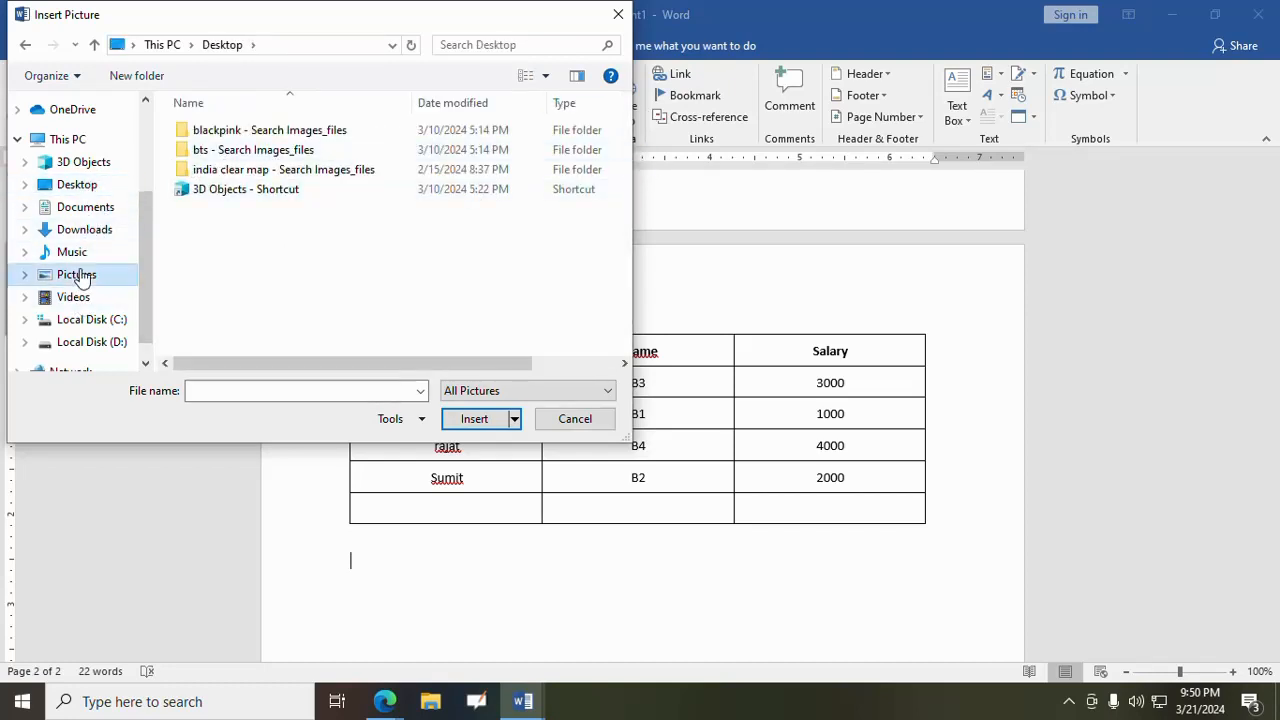
scroll(631, 143, down, 1)
drag(631, 143, 603, 183)
click(519, 389)
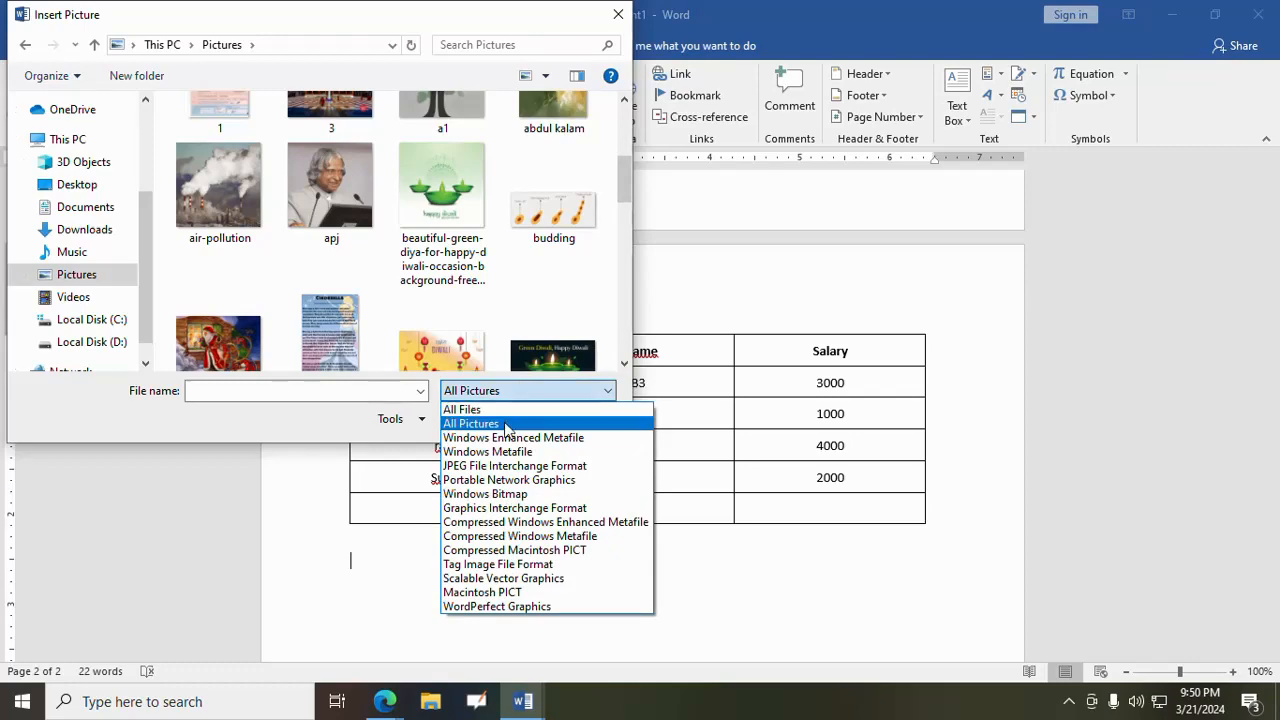
click(472, 423)
click(335, 201)
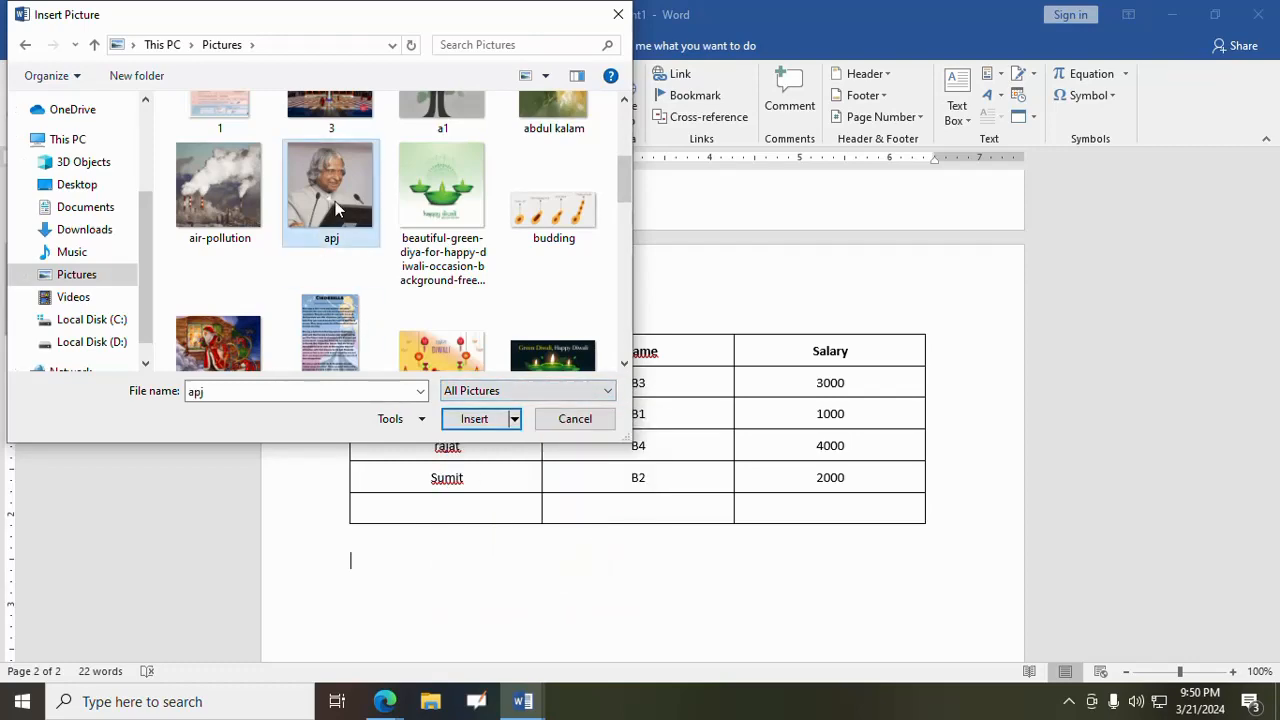
click(474, 420)
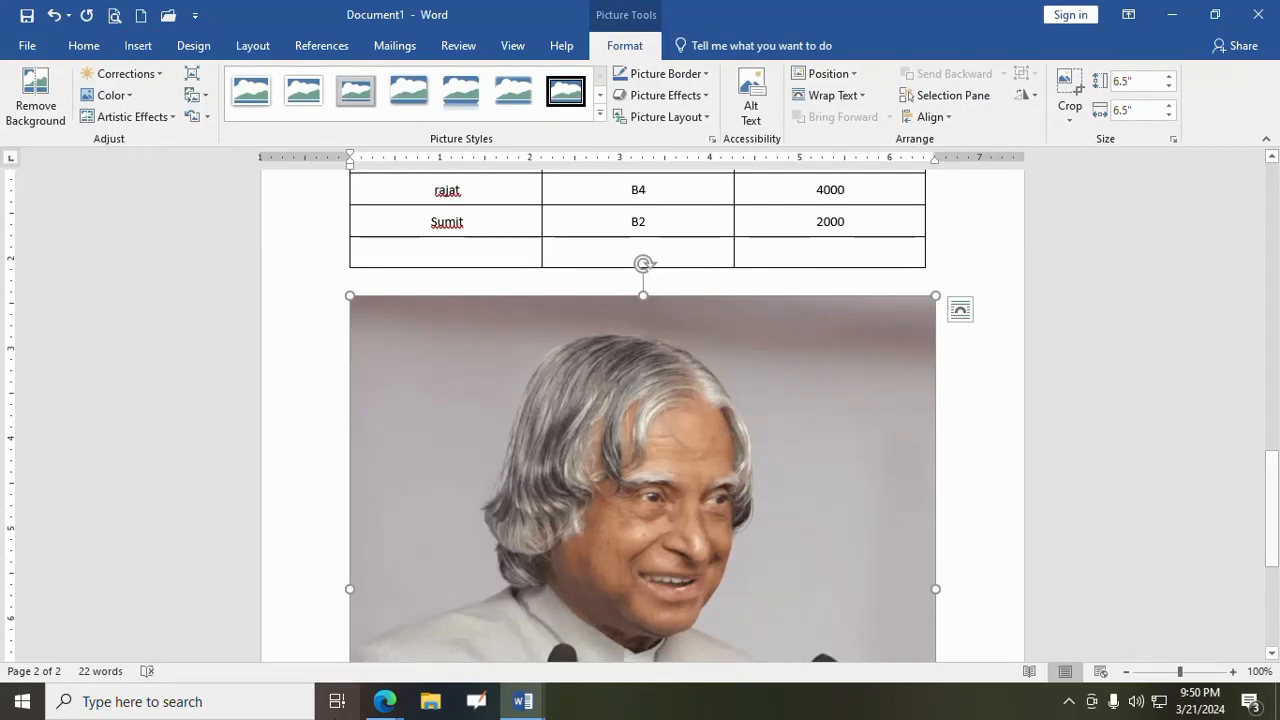
- Shrink the inserted picture proportionally to about 2.13" by 2.13"
click(383, 703)
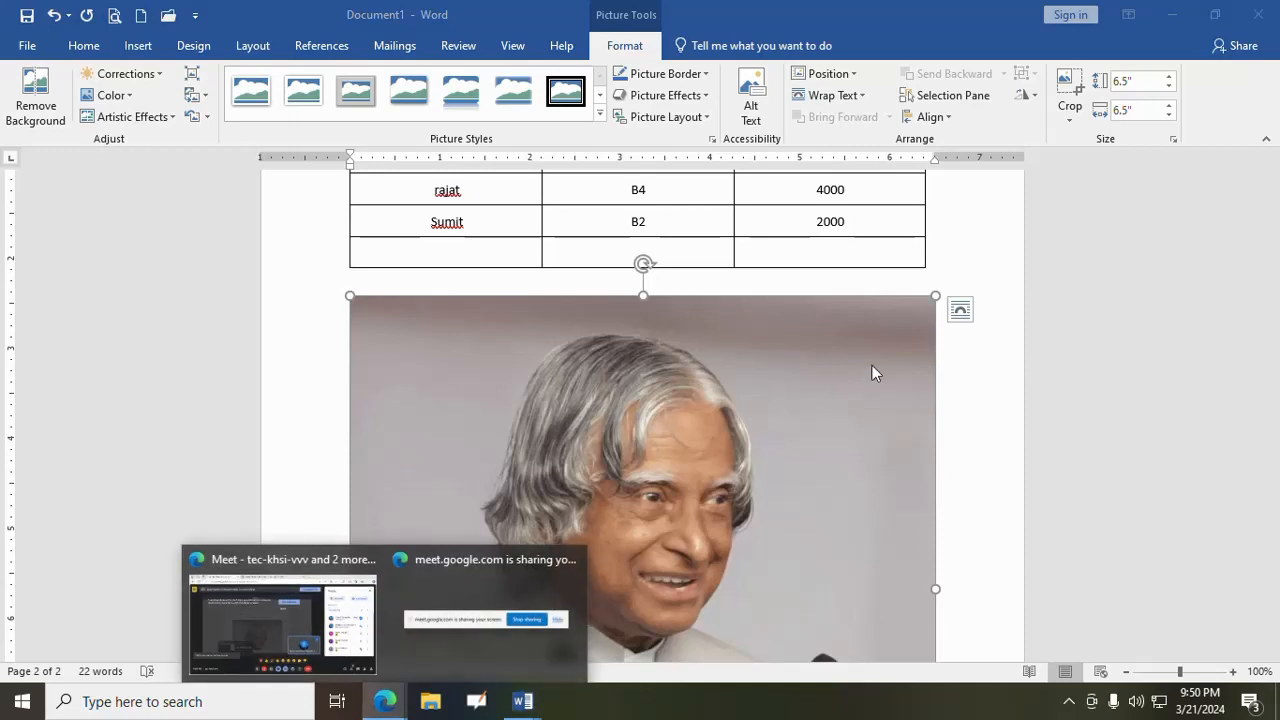
drag(935, 298, 627, 365)
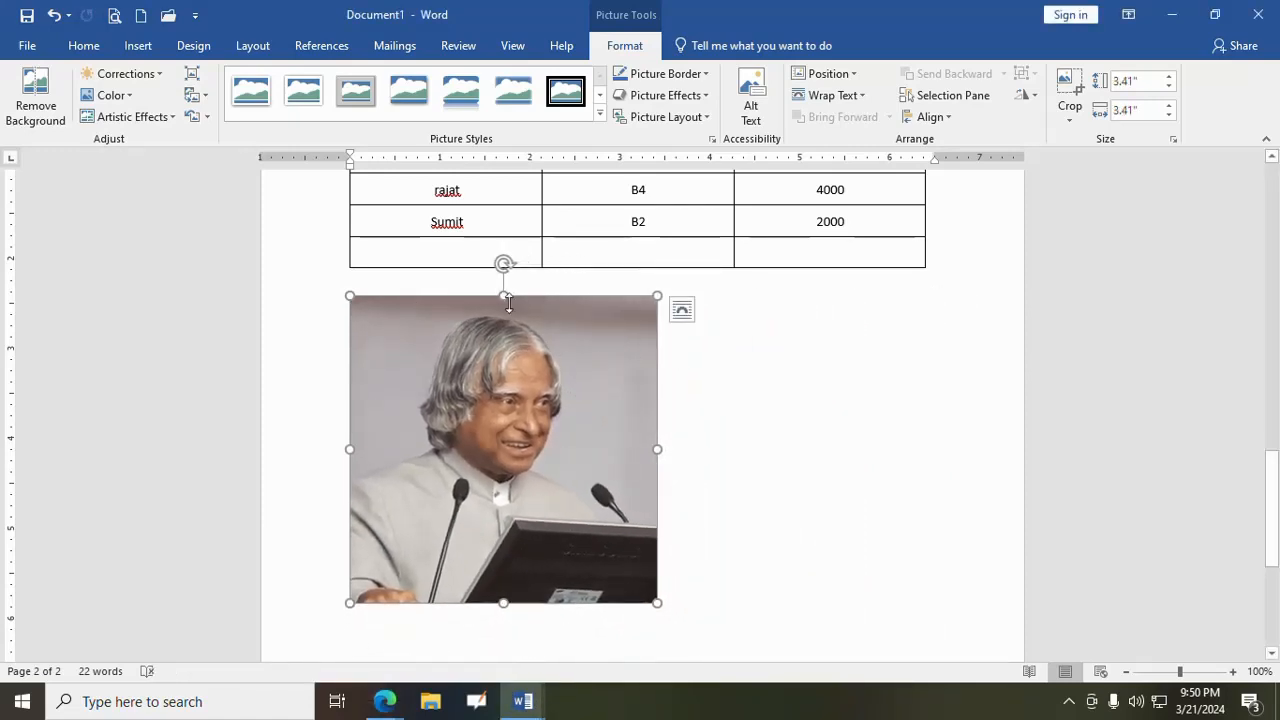
drag(350, 294, 432, 377)
drag(577, 523, 541, 487)
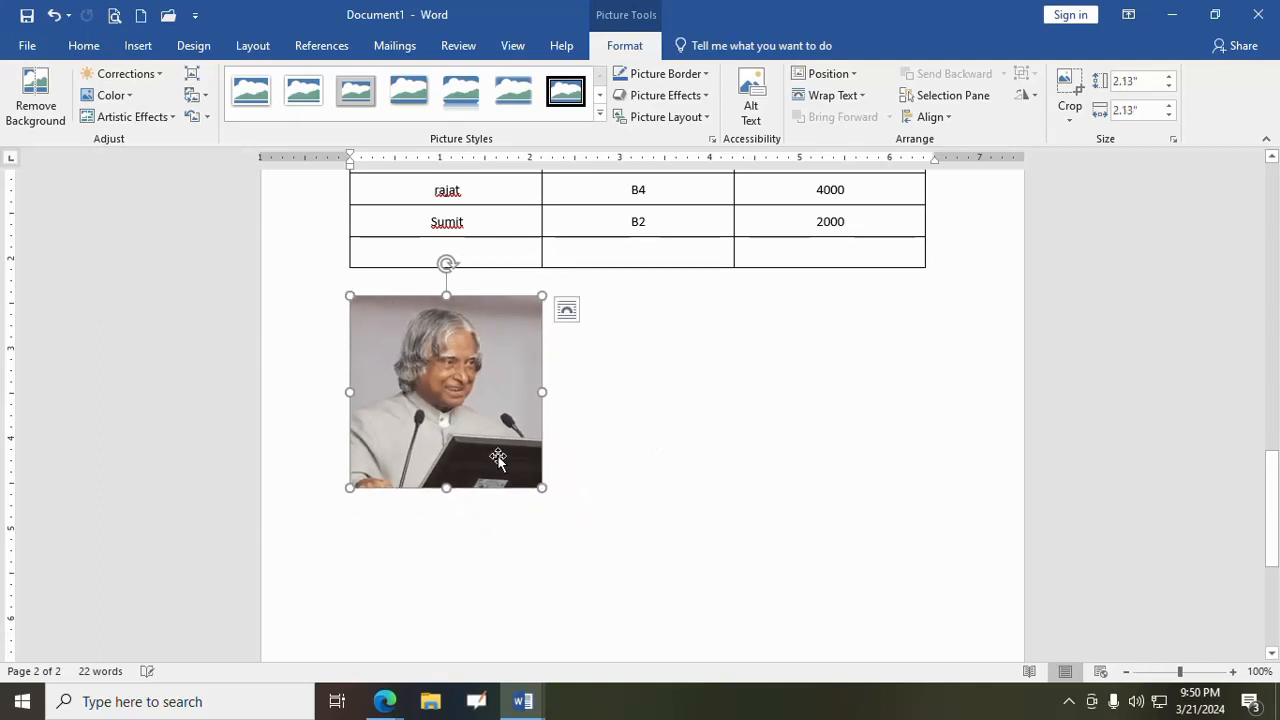
- Set the picture's text wrapping to Through and move it slightly to the right below the table
drag(463, 430, 605, 452)
click(566, 314)
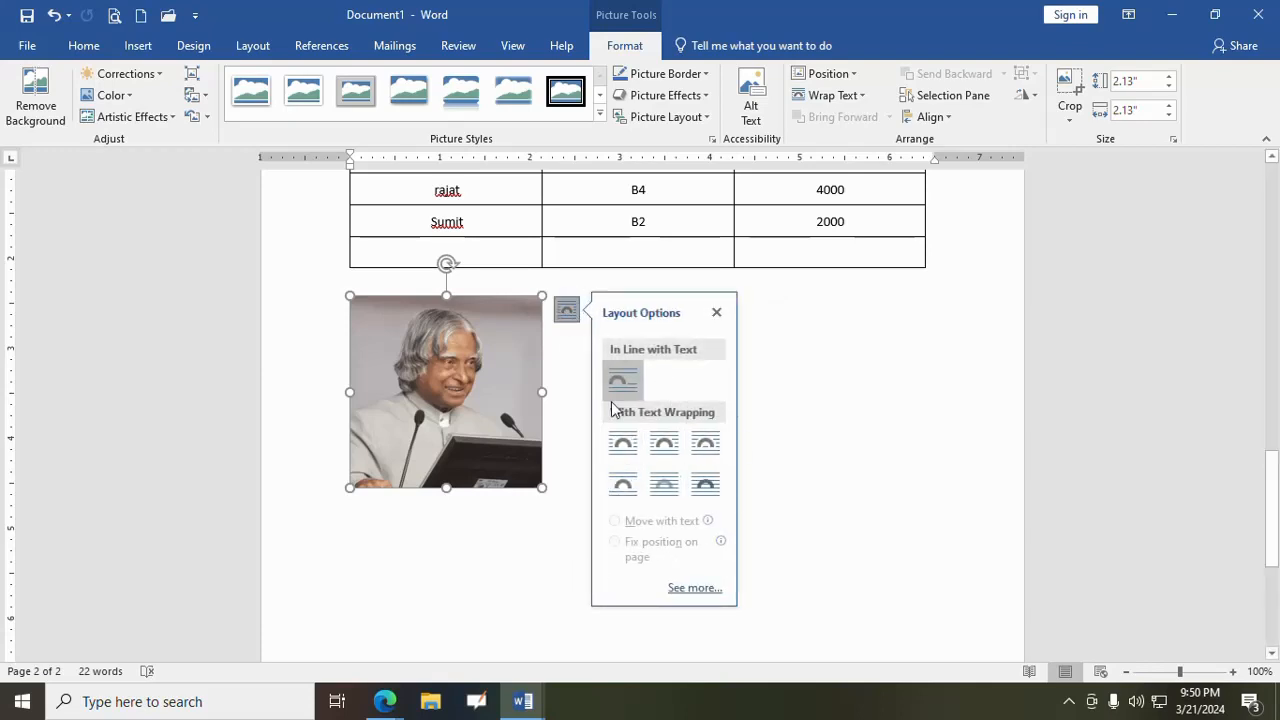
click(707, 446)
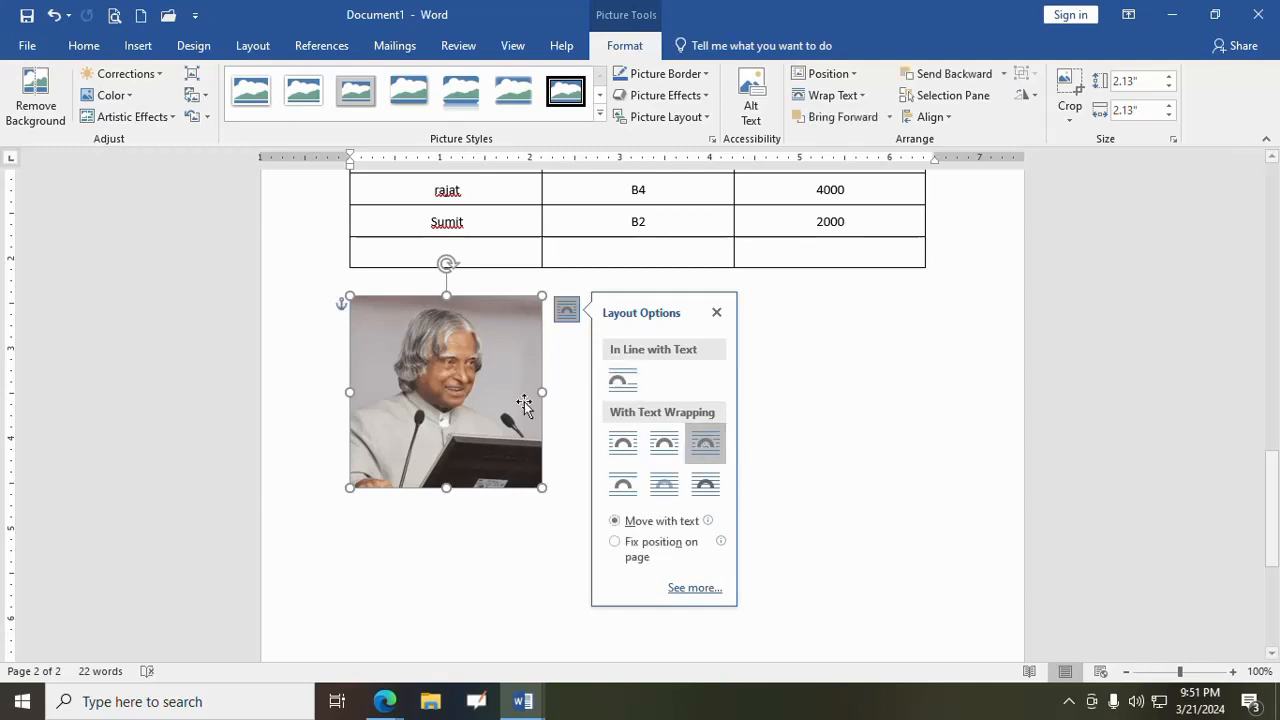
mouse_move(490, 395)
mouse_down()
mouse_move(655, 423)
mouse_move(683, 484)
mouse_move(880, 430)
mouse_move(900, 480)
mouse_move(600, 580)
mouse_move(486, 423)
mouse_move(726, 391)
mouse_move(904, 449)
mouse_move(529, 618)
mouse_move(472, 438)
mouse_move(880, 383)
mouse_move(760, 547)
mouse_move(491, 420)
mouse_move(507, 400)
mouse_up()
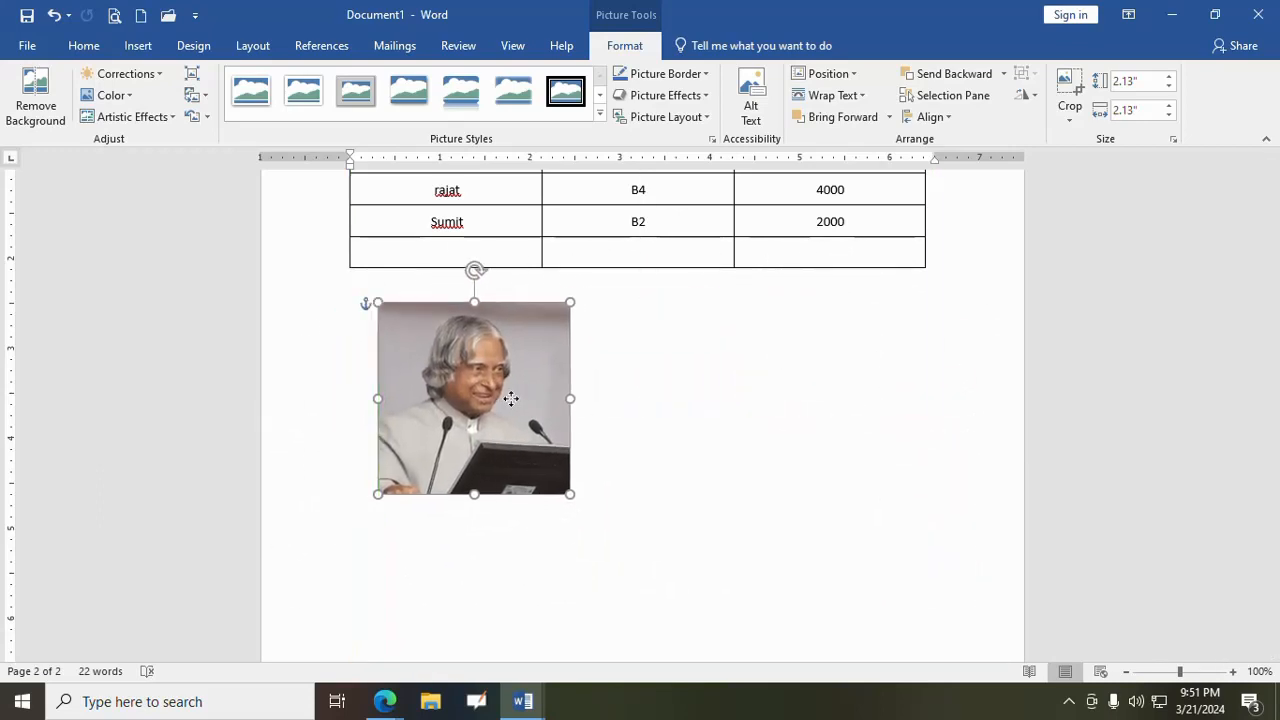
click(594, 317)
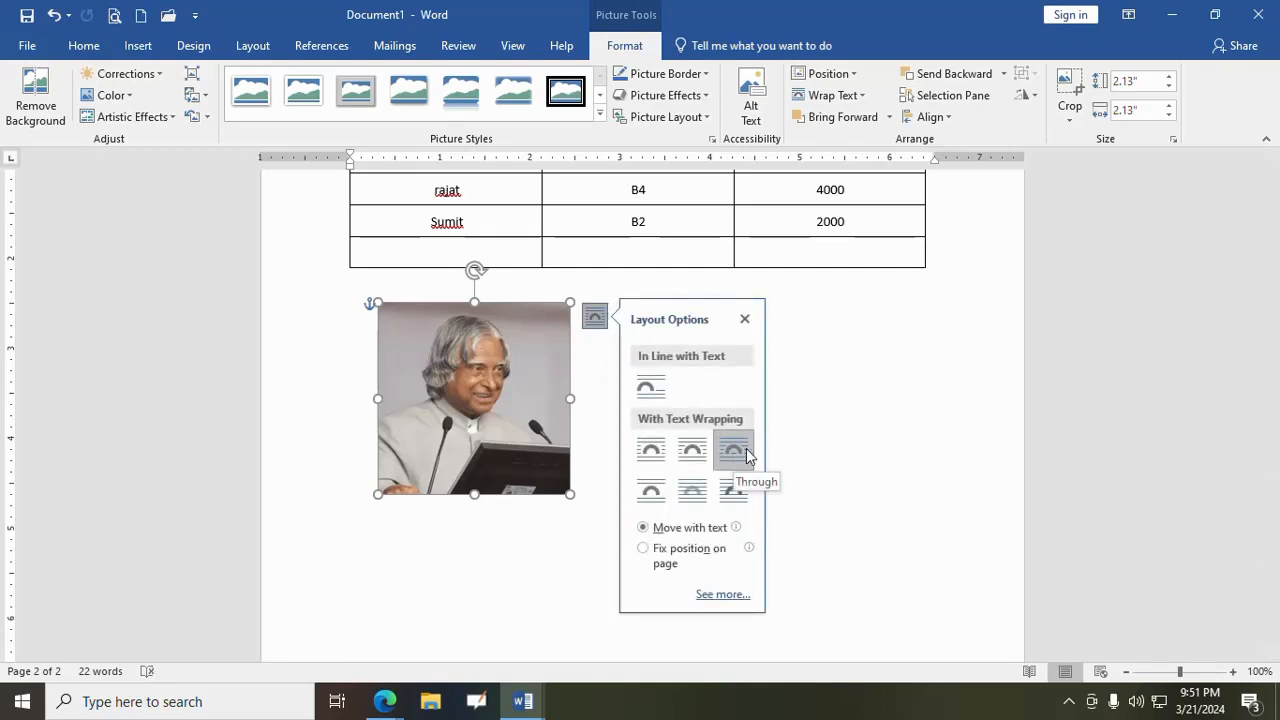
click(863, 434)
drag(462, 401, 416, 384)
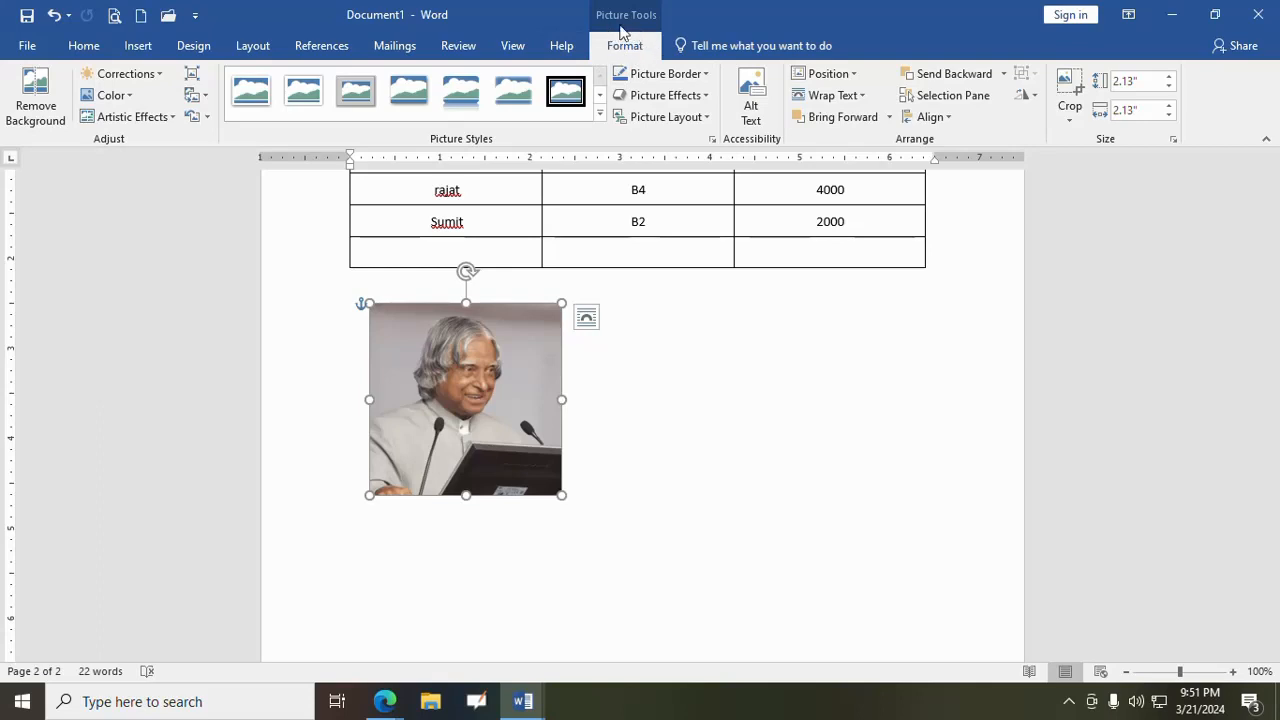
- Remove the picture's background, keep the changes, and undo the removal
click(40, 110)
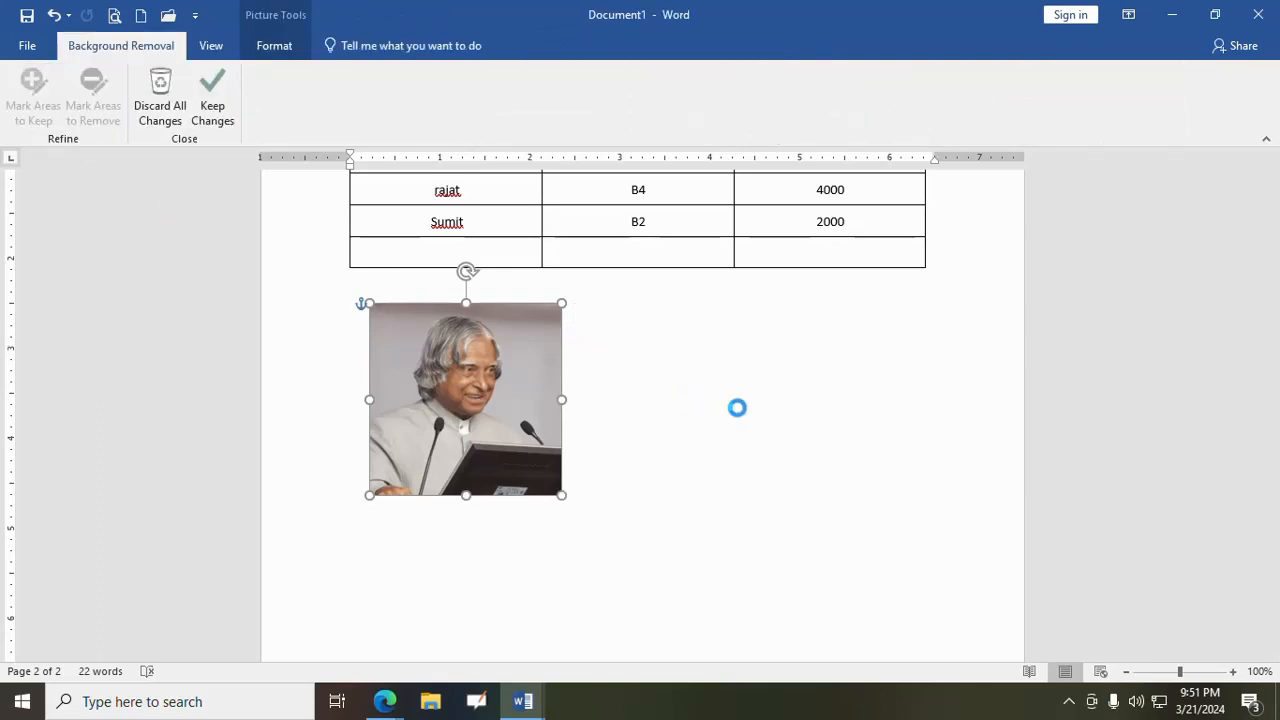
click(220, 113)
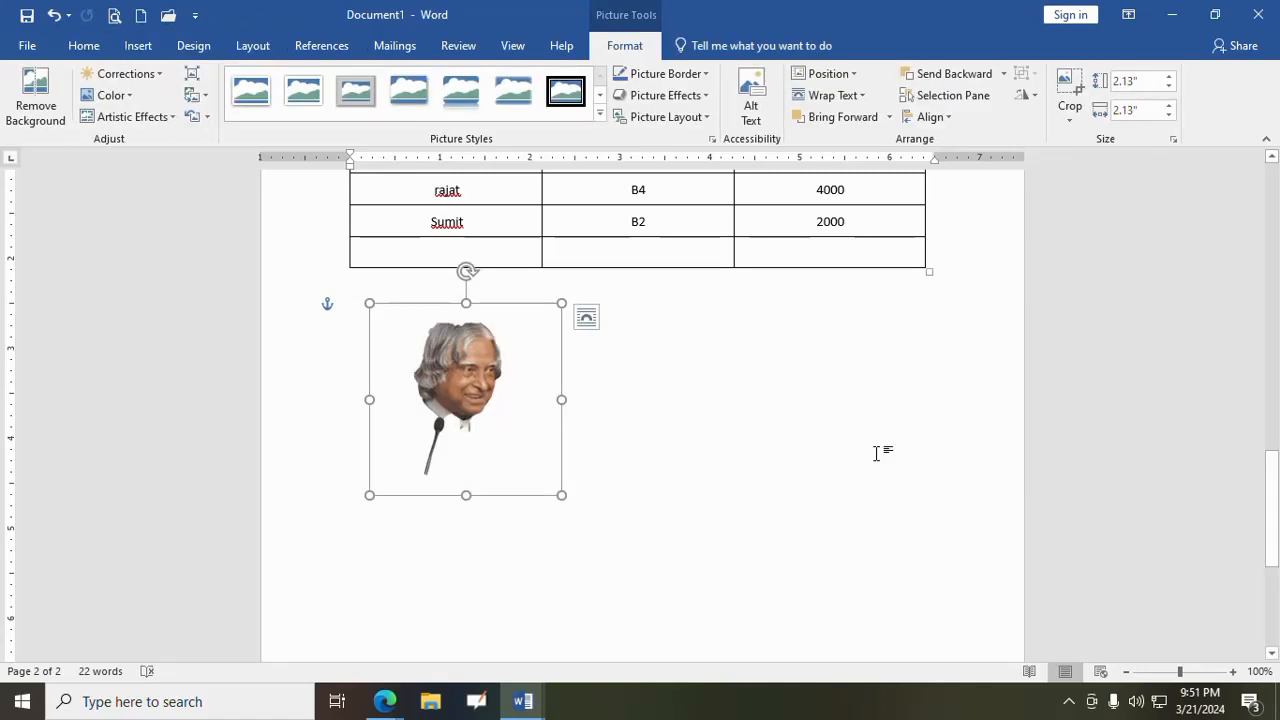
click(53, 15)
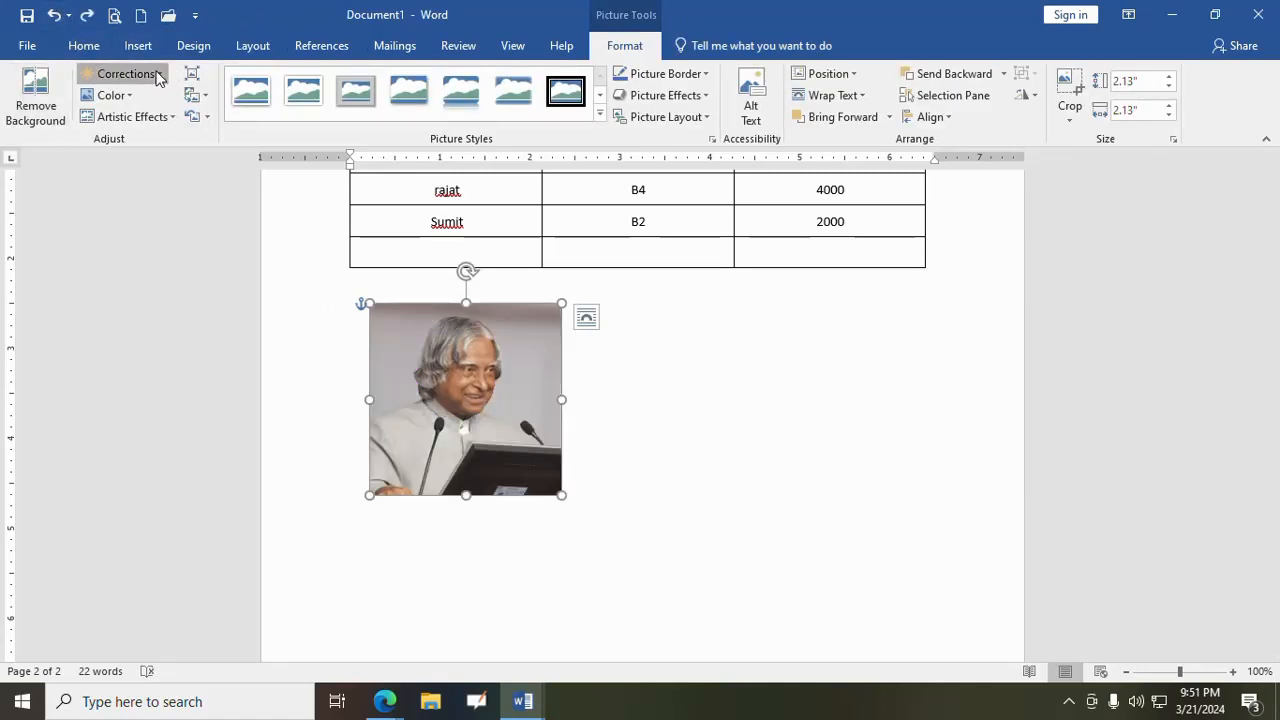
- Darken the picture slightly with a Brightness/Contrast correction preset, leaving the contrast normal
click(157, 75)
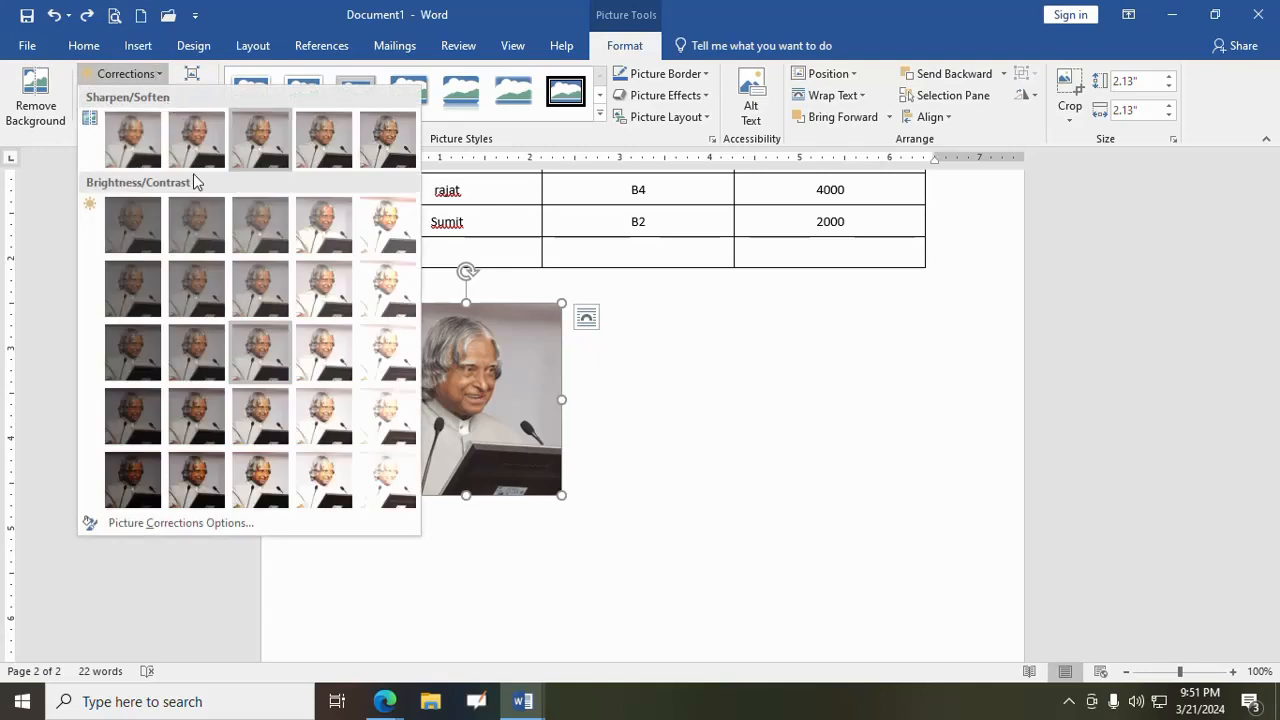
click(195, 357)
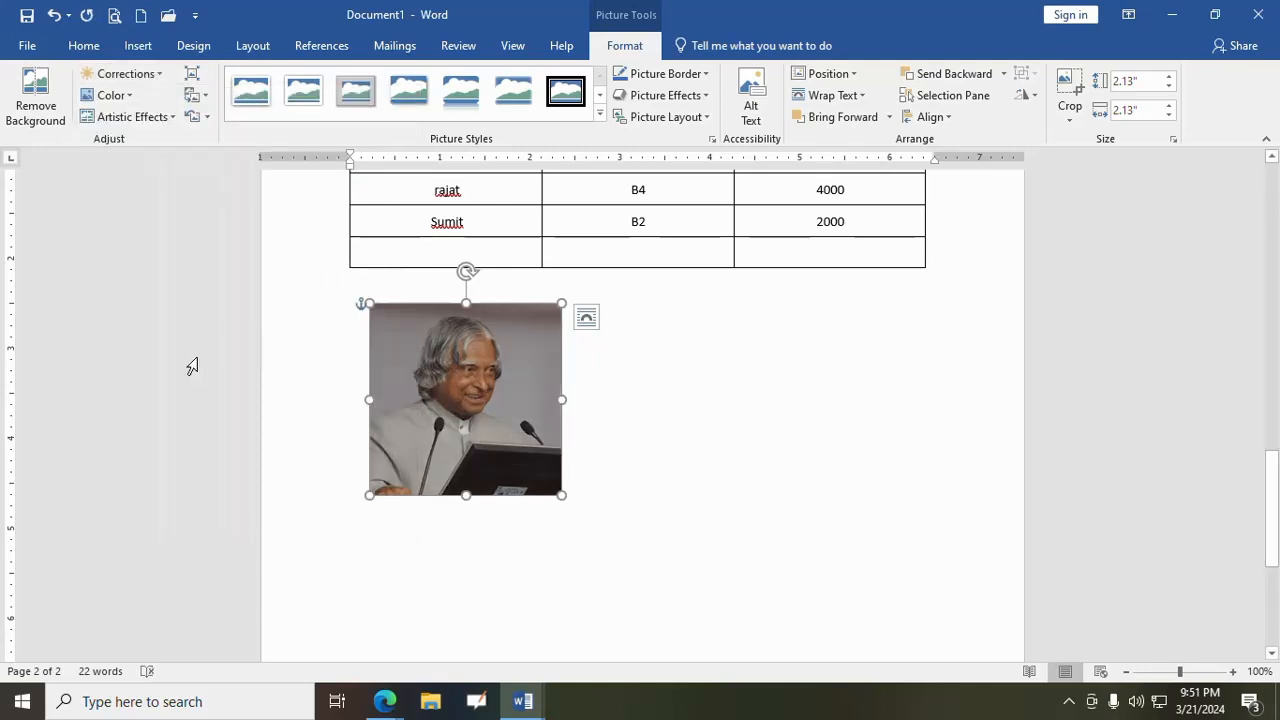
click(124, 95)
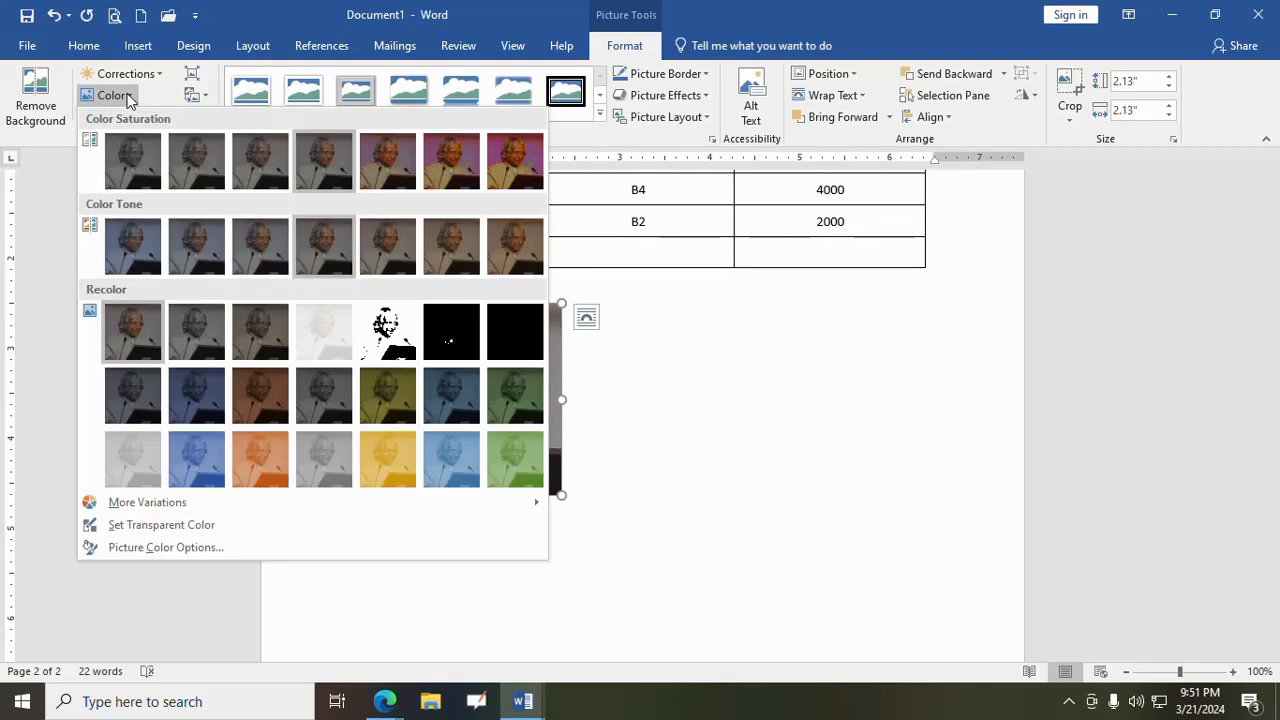
click(126, 95)
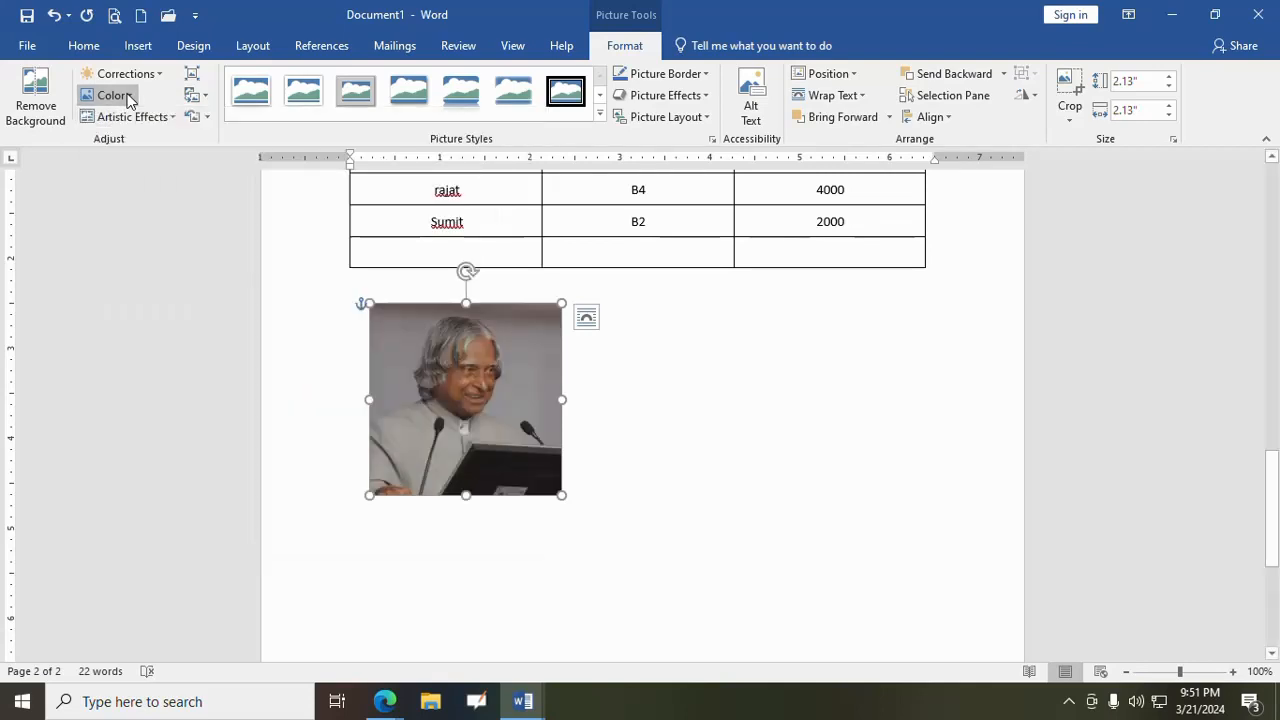
click(167, 126)
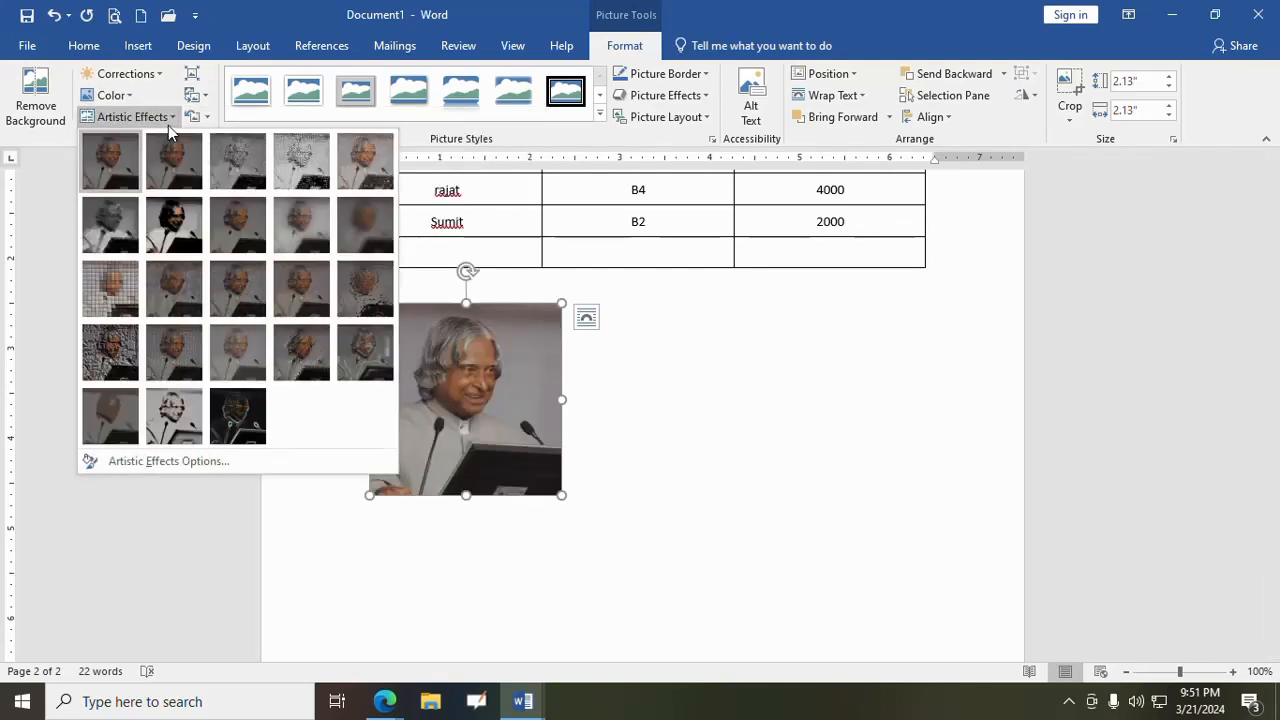
click(168, 125)
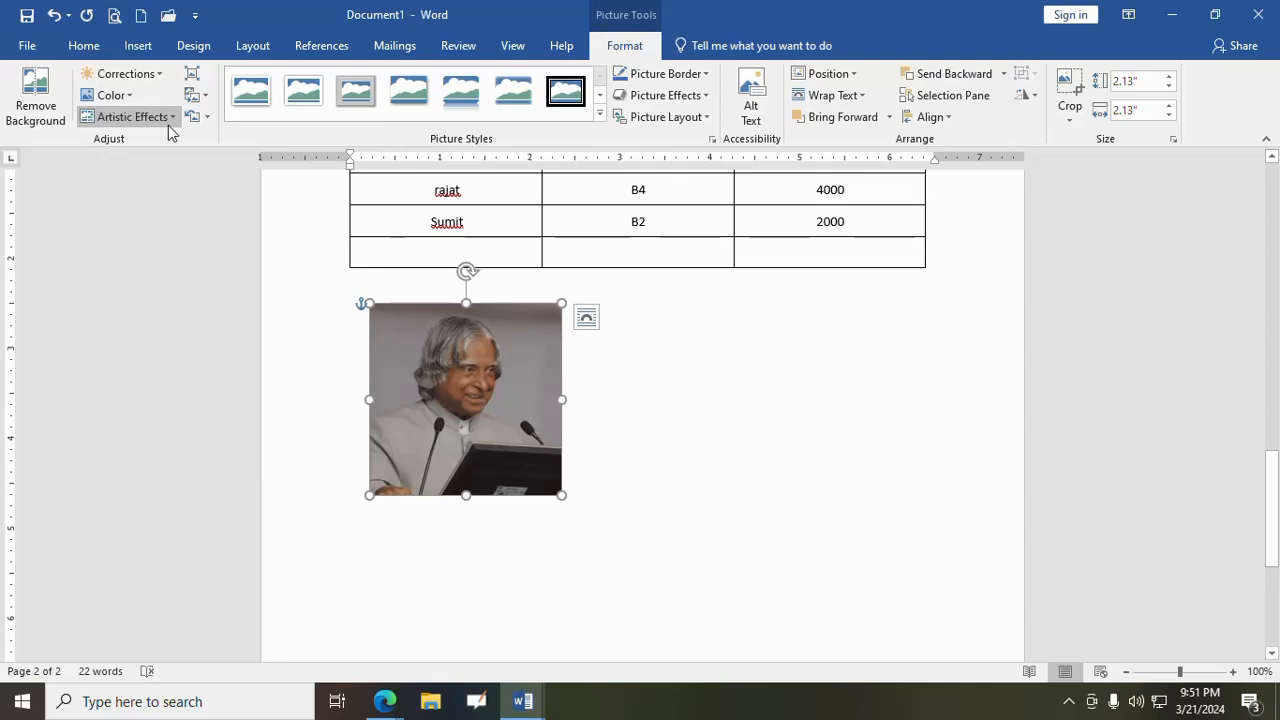
- Compress only this picture at the E-mail (96 ppi) resolution, deleting its cropped areas
click(199, 76)
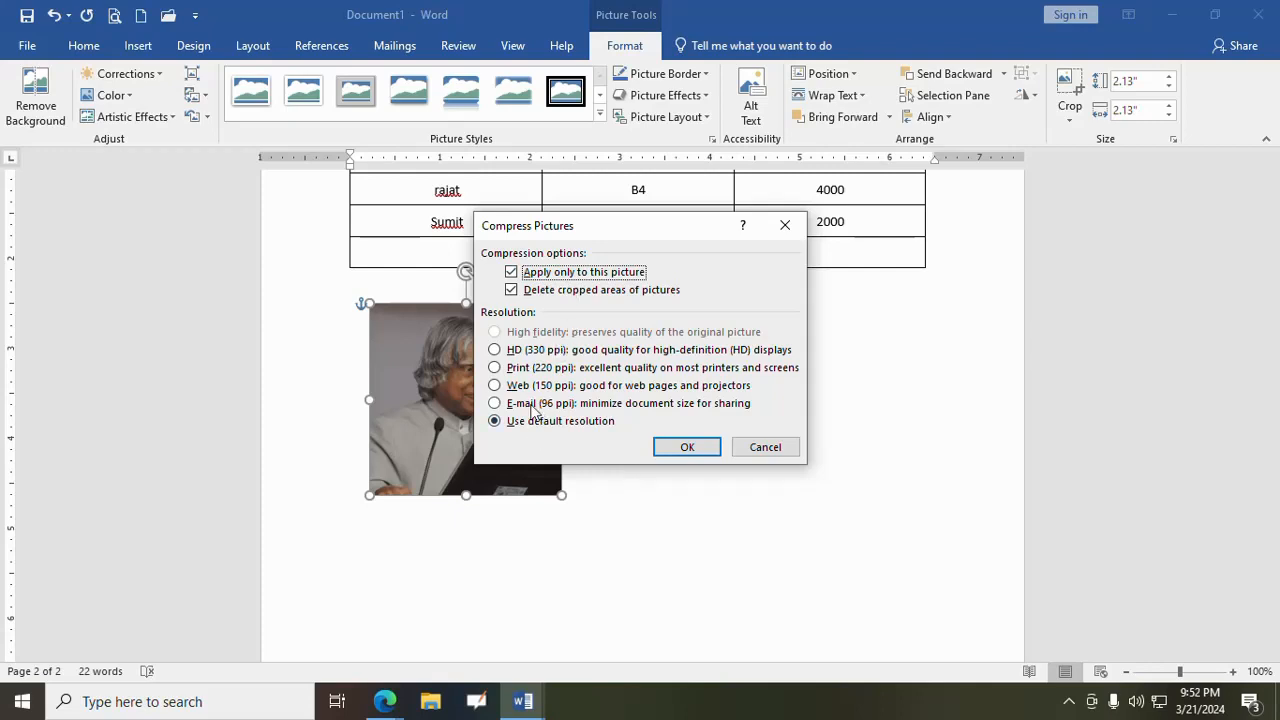
click(535, 404)
click(688, 449)
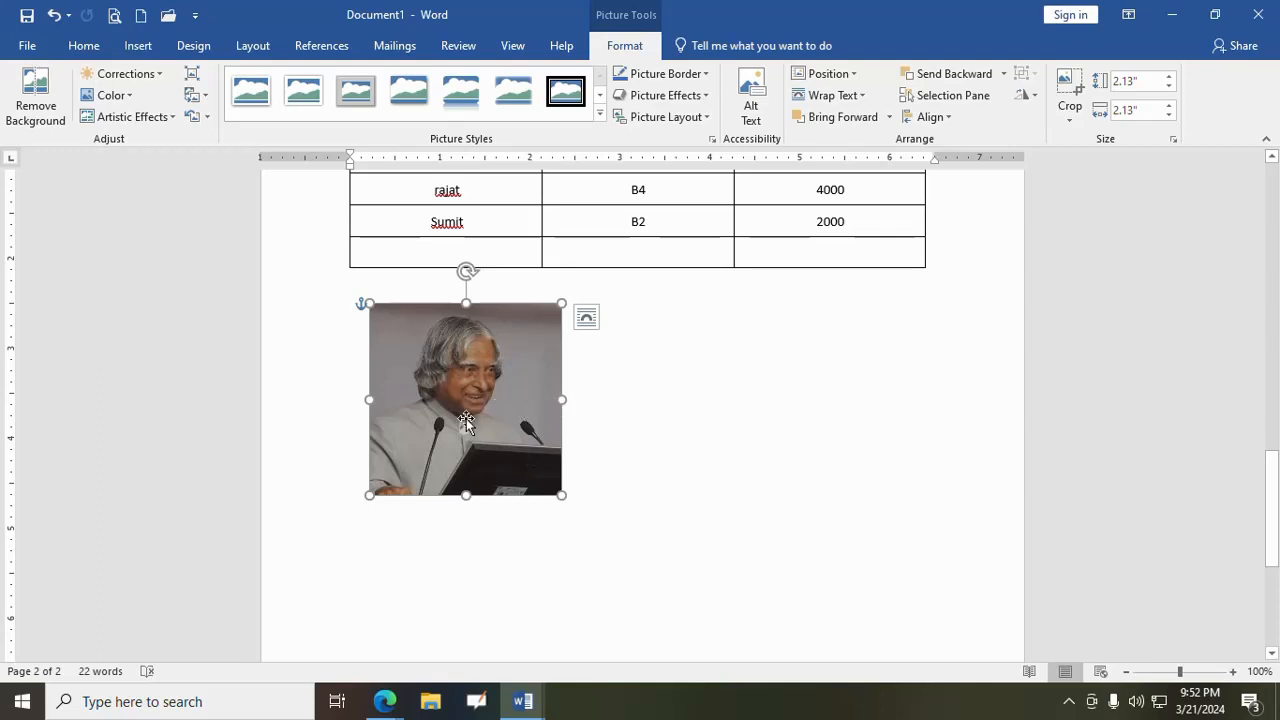
click(207, 94)
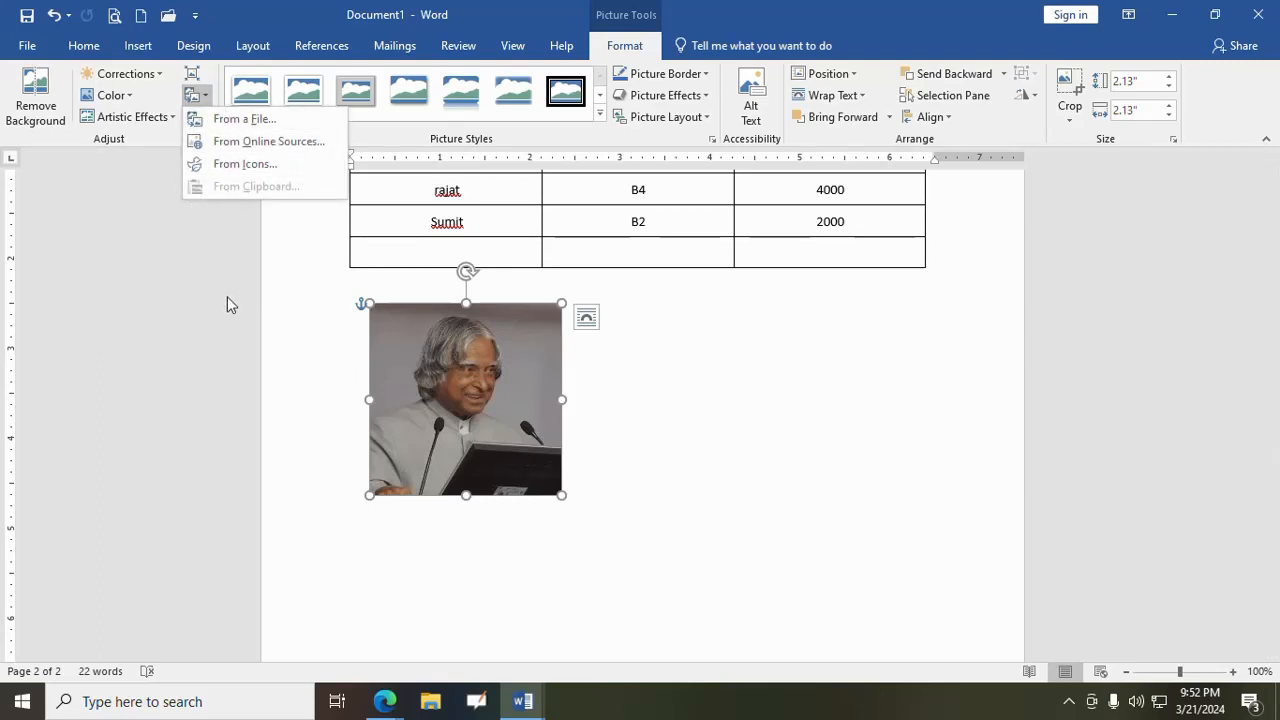
click(227, 296)
click(207, 117)
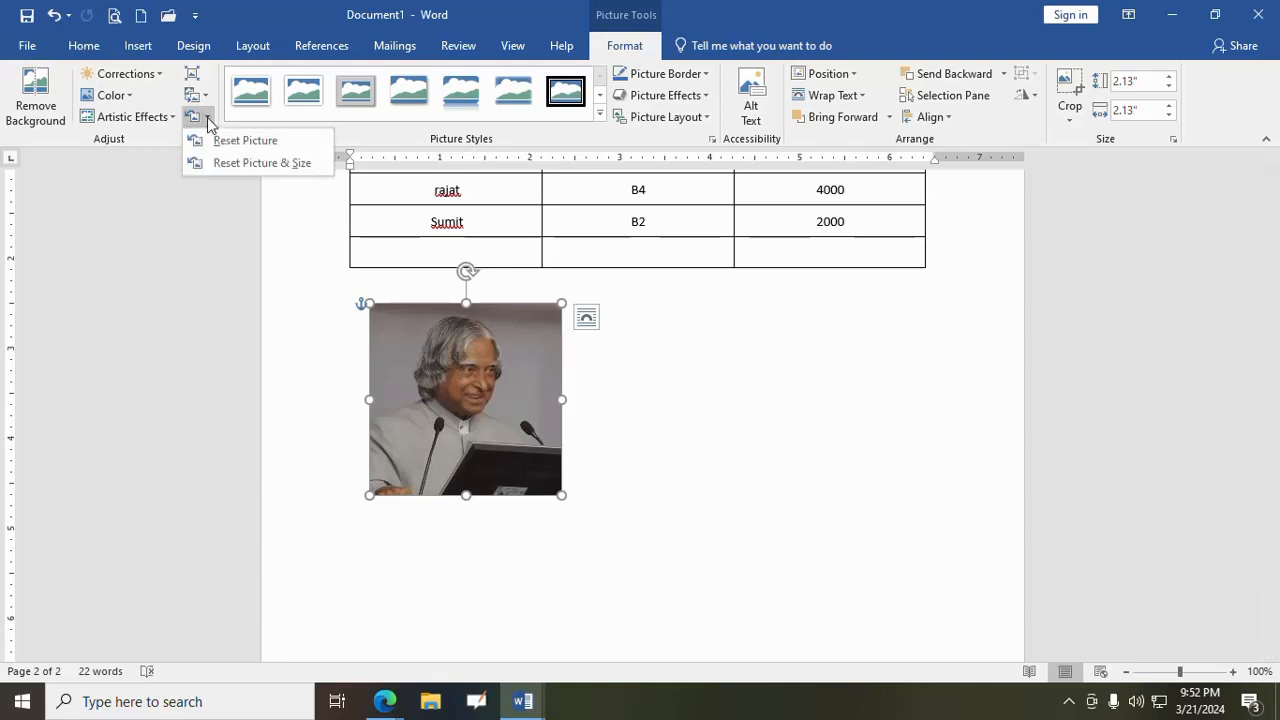
- Discard the picture's corrections with Reset Picture, apply Reset Picture & Size, and reset the picture once more
click(224, 141)
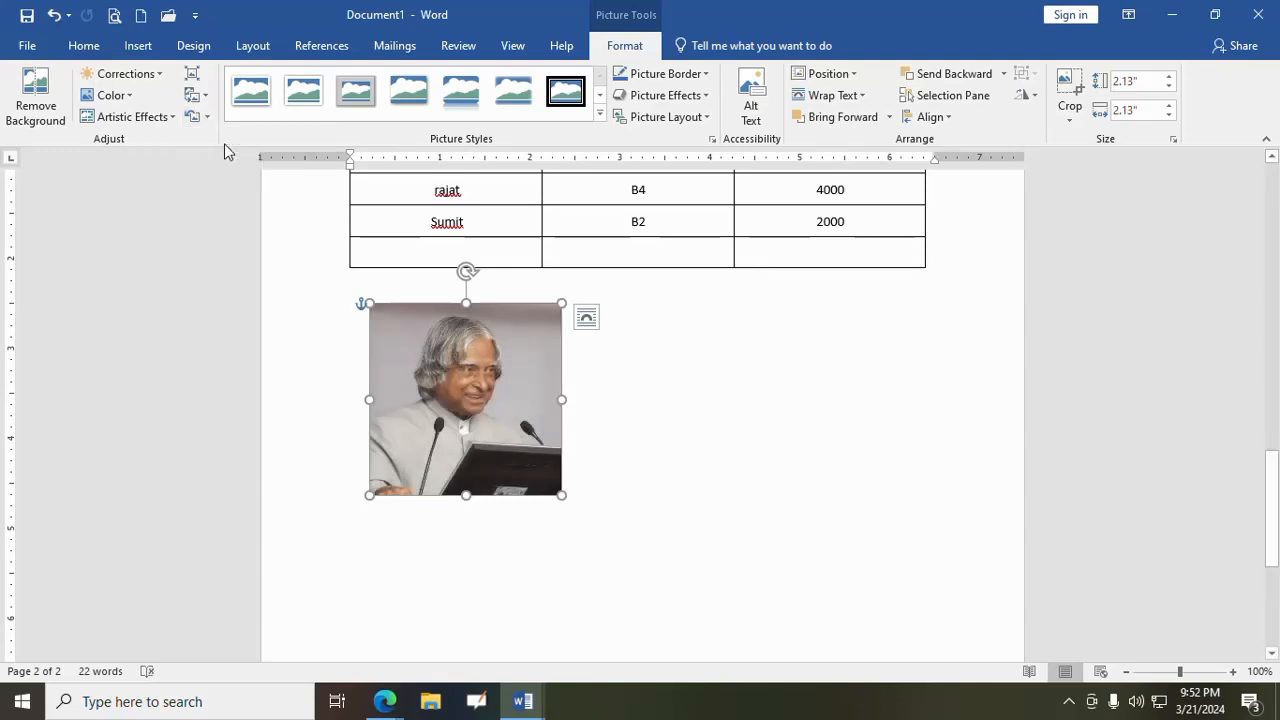
click(208, 119)
click(224, 161)
click(208, 119)
click(220, 142)
- Apply the black bevelled picture style with rounded corners and a reflection, and recolour the picture border with the orange theme colour
click(599, 113)
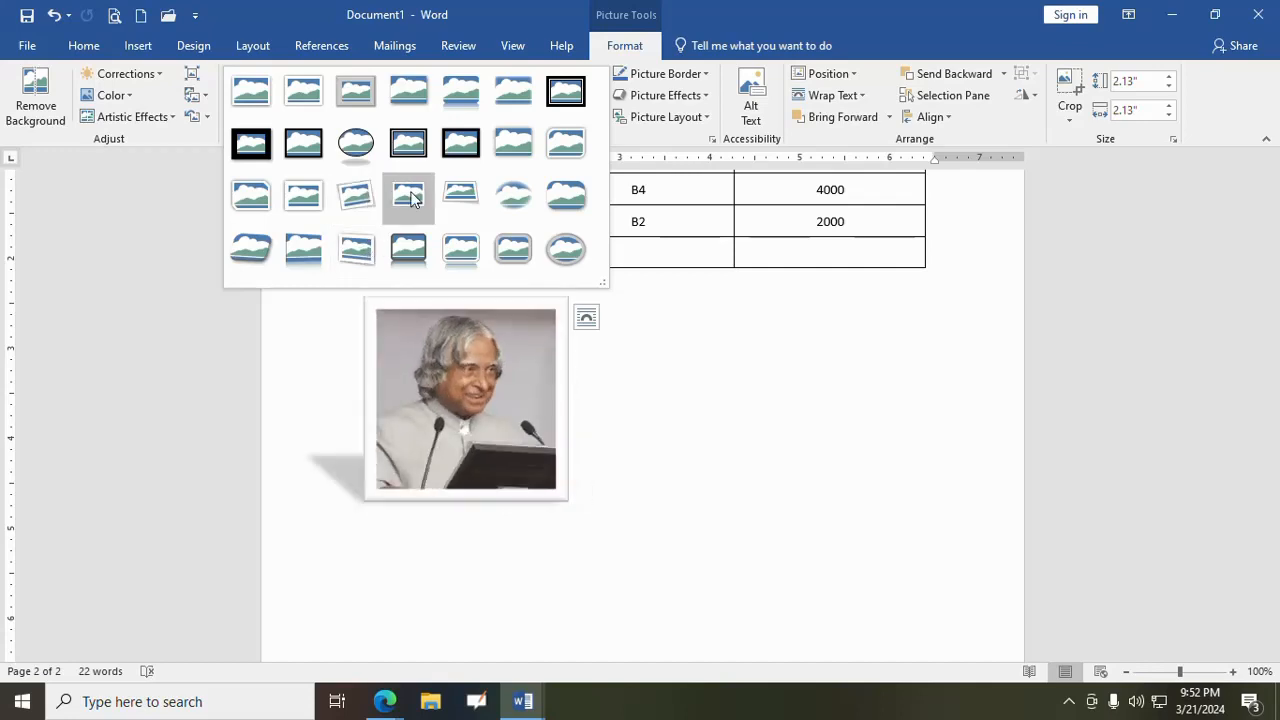
click(405, 252)
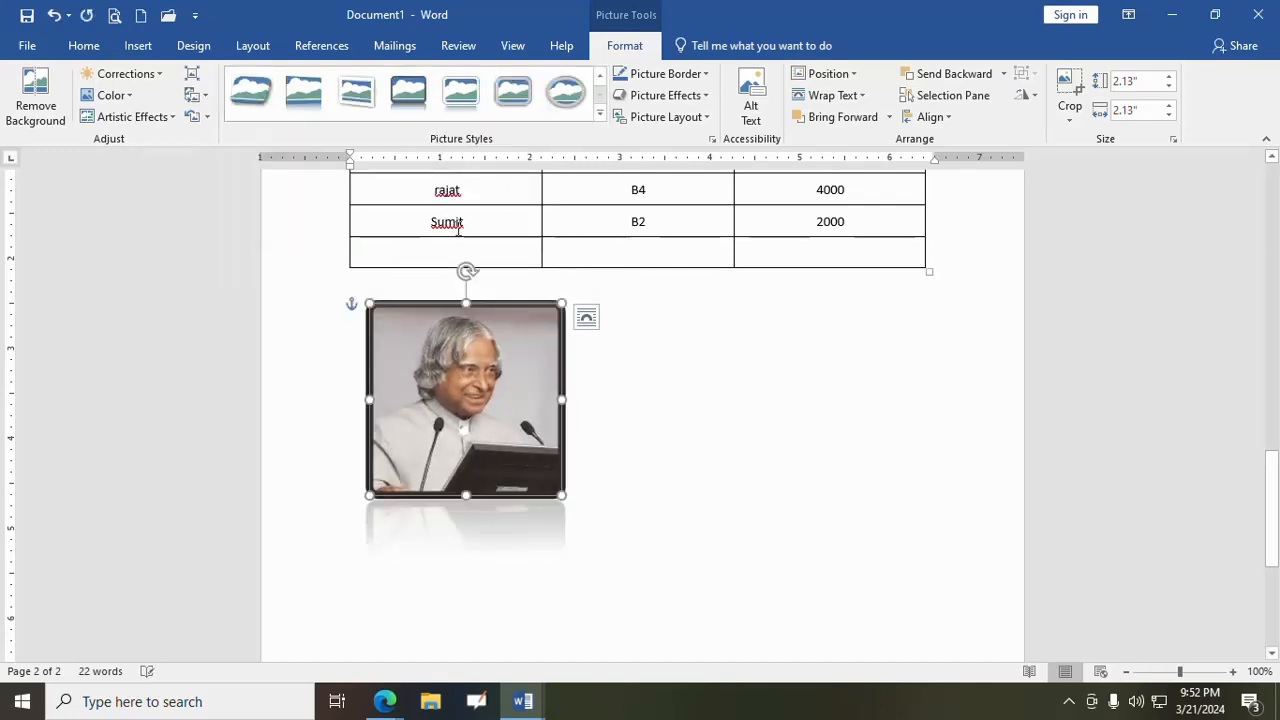
click(703, 78)
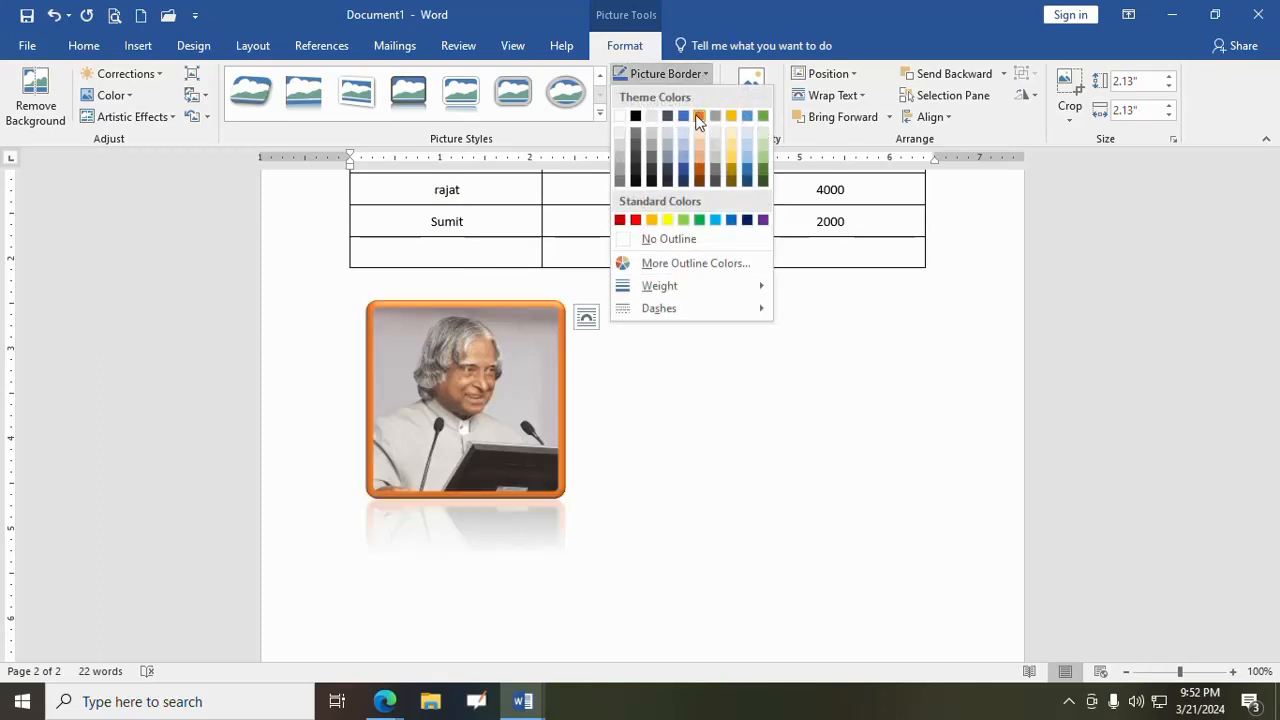
click(699, 117)
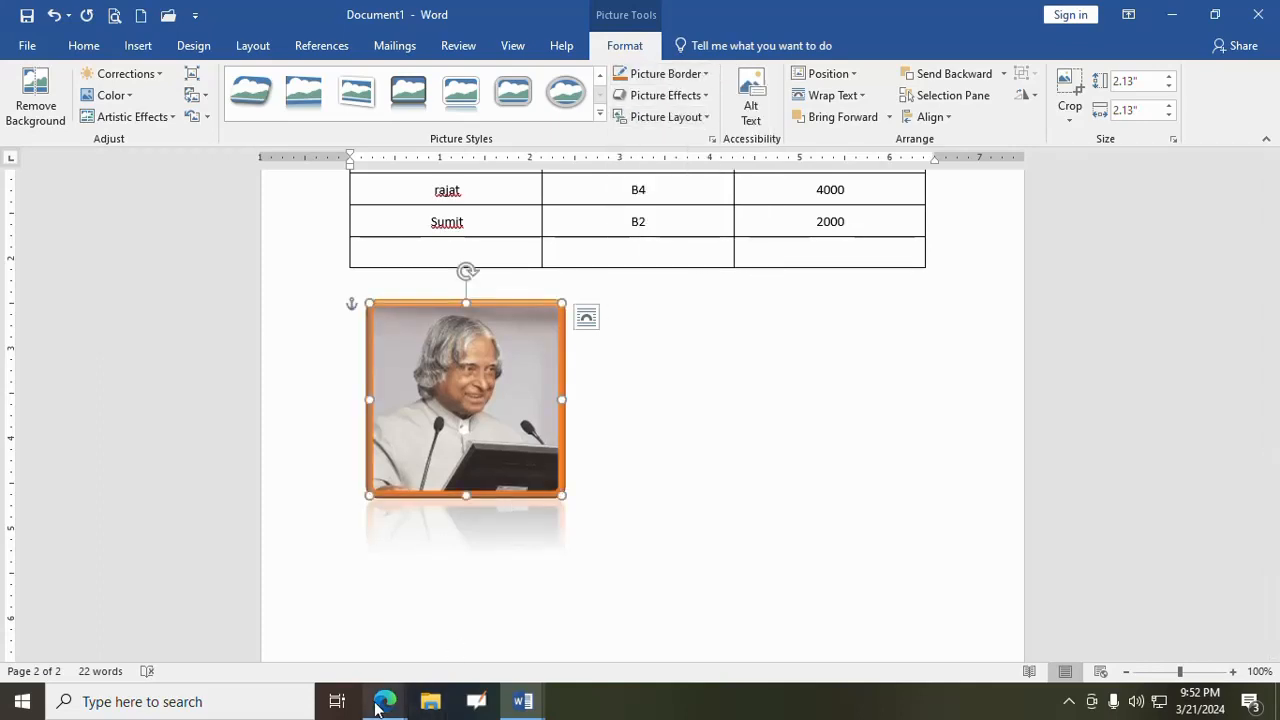
- Switch to the Google Meet call in Edge to check it, return to Word and dismiss the presenting notification
mouse_move(362, 703)
click(314, 675)
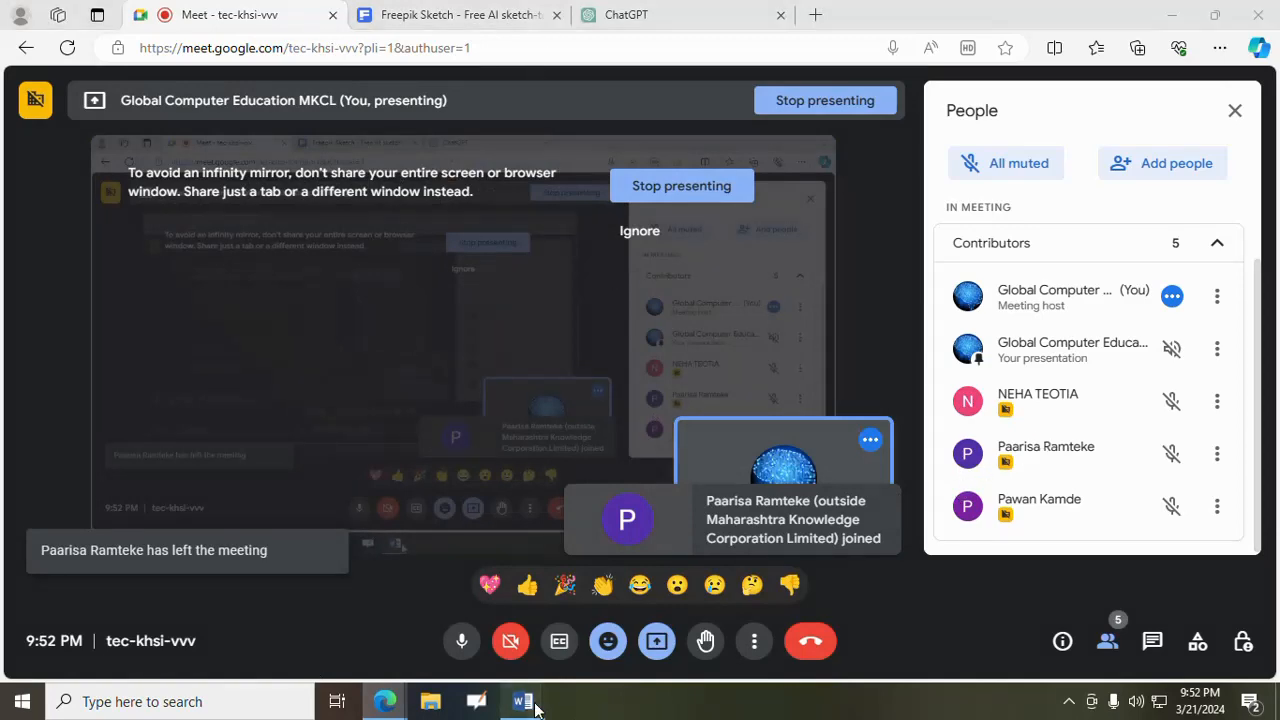
mouse_move(522, 701)
click(423, 600)
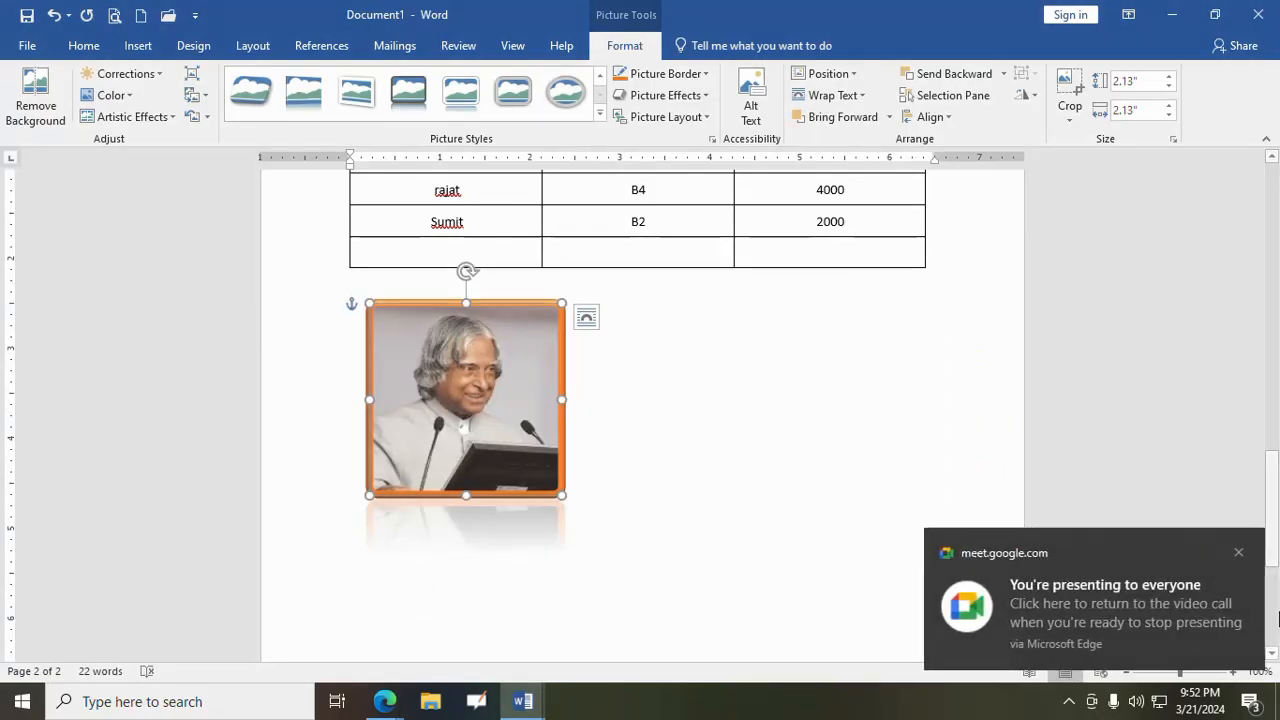
click(1248, 552)
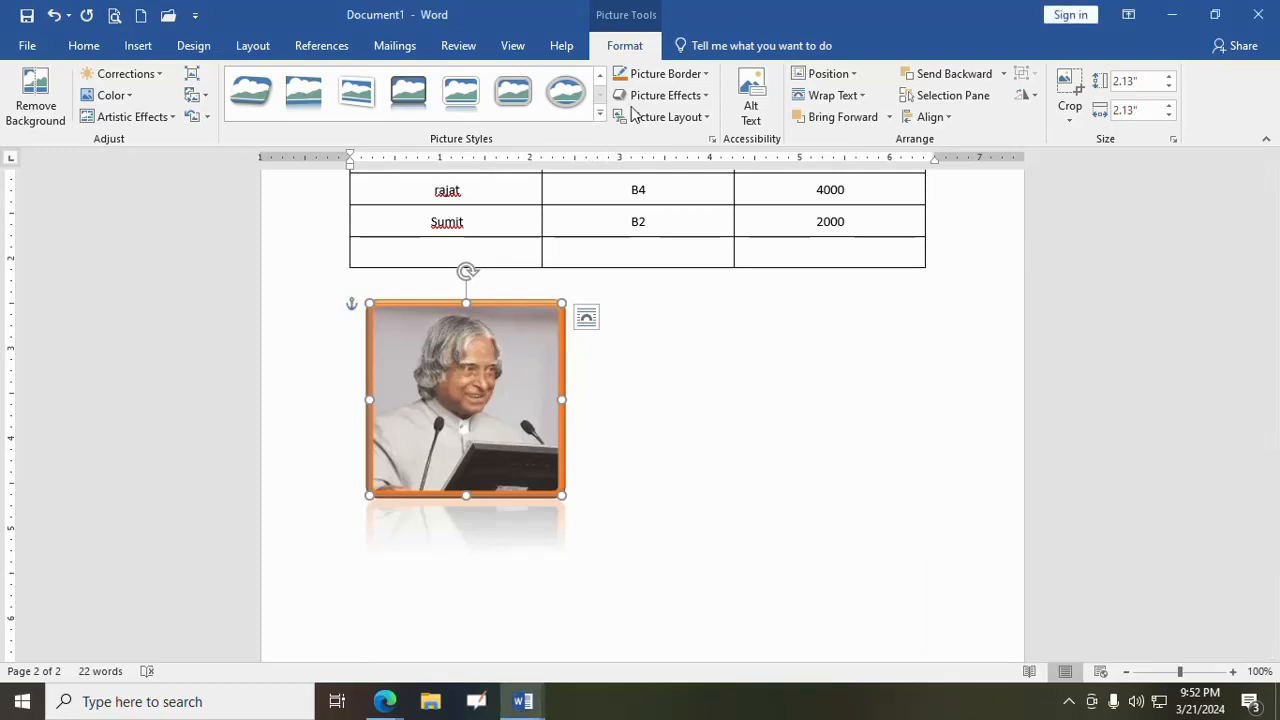
- Preview the shadow and reflection effects on the picture, and apply an orange glow variation
click(704, 97)
mouse_move(686, 180)
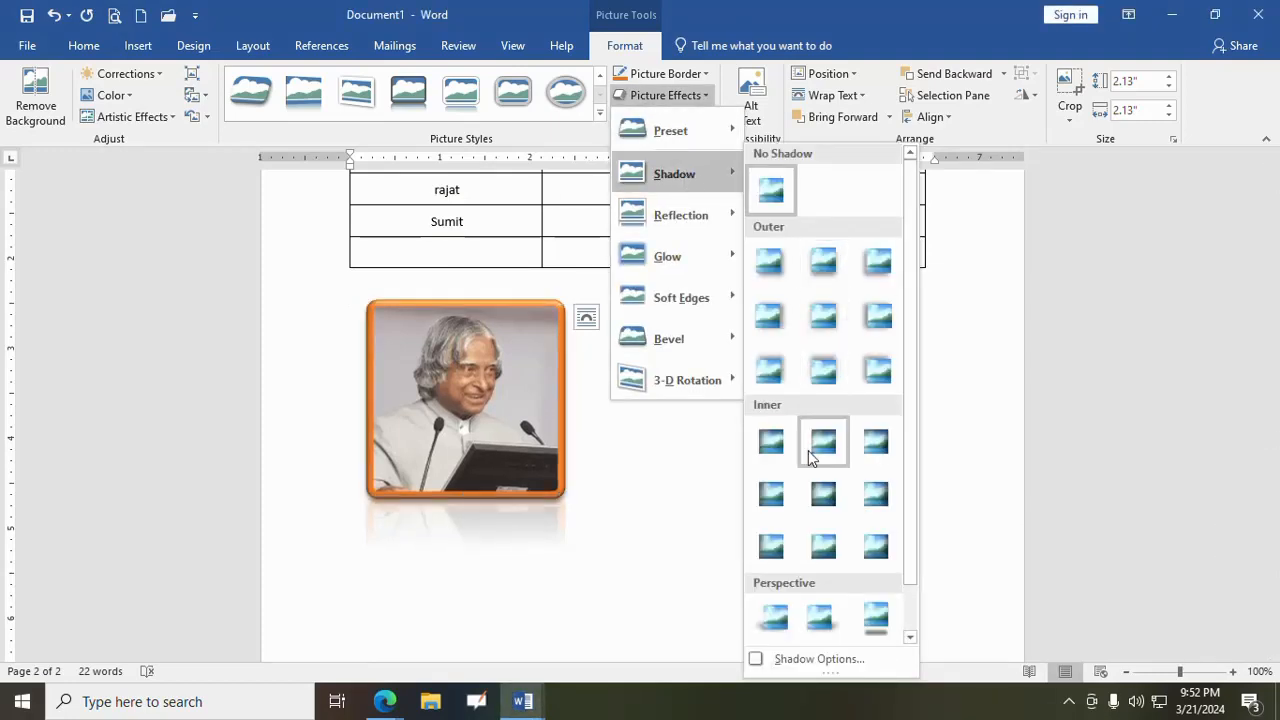
mouse_move(690, 216)
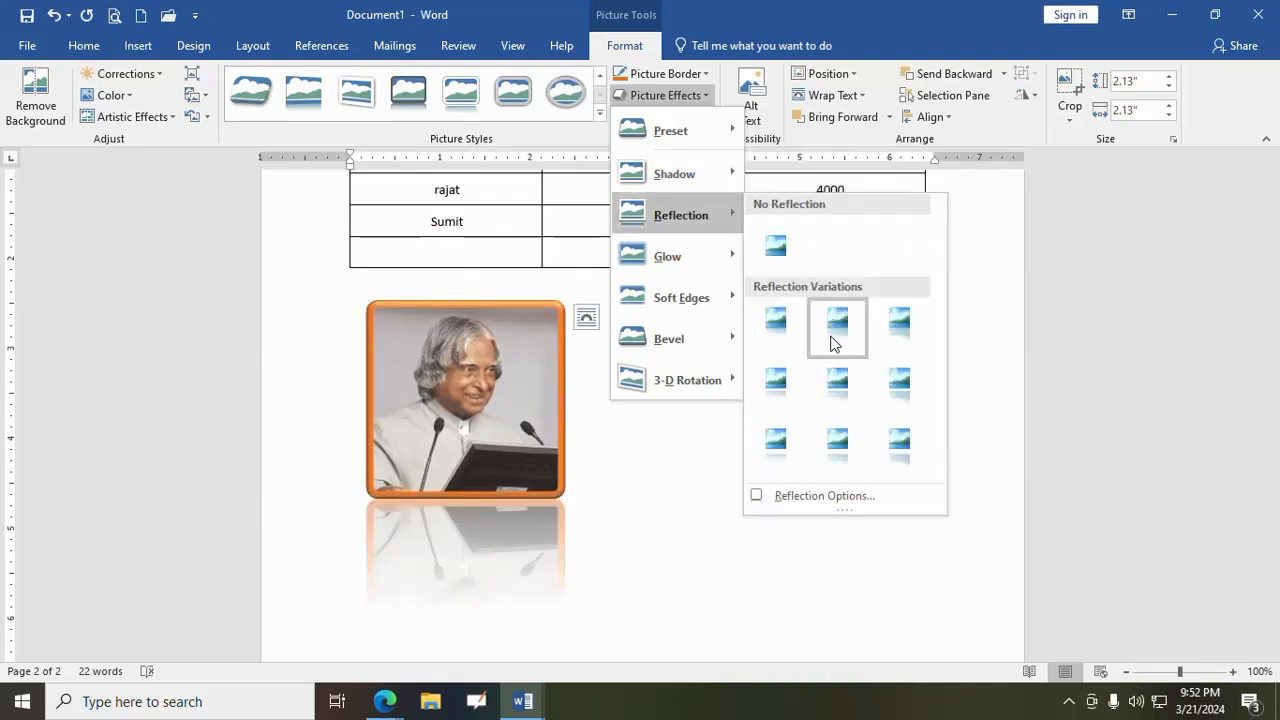
mouse_move(728, 257)
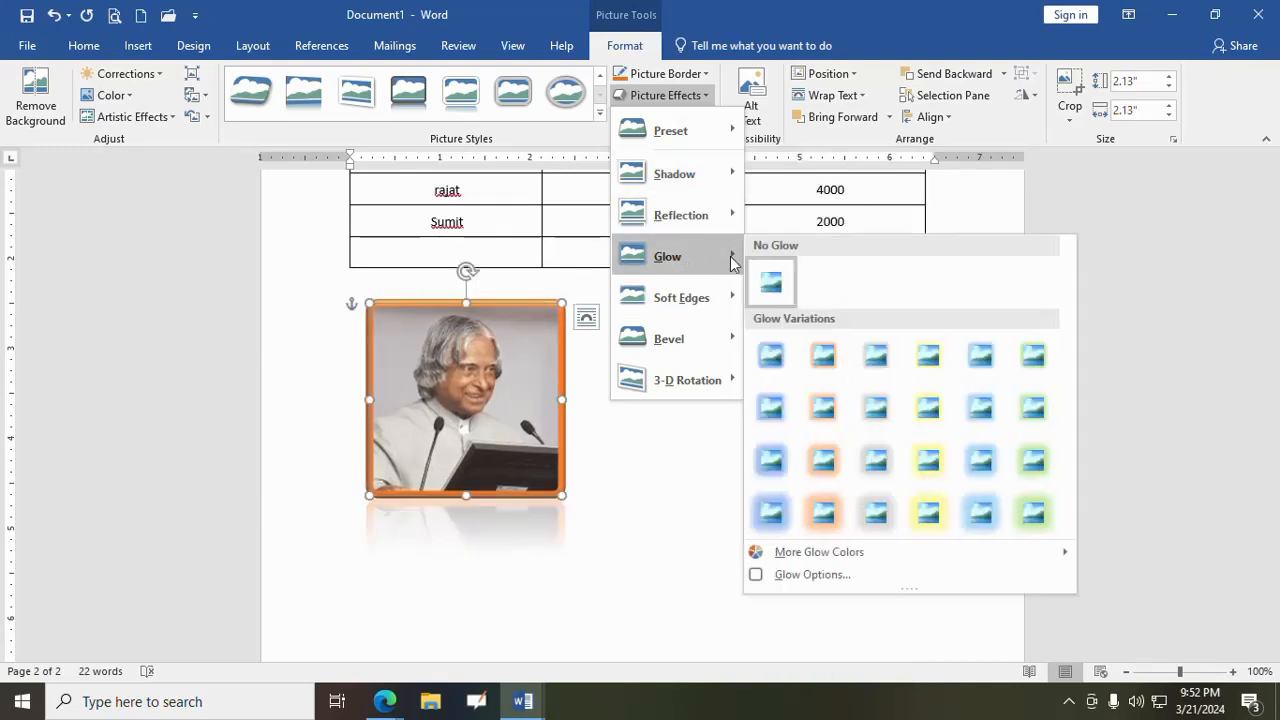
click(825, 430)
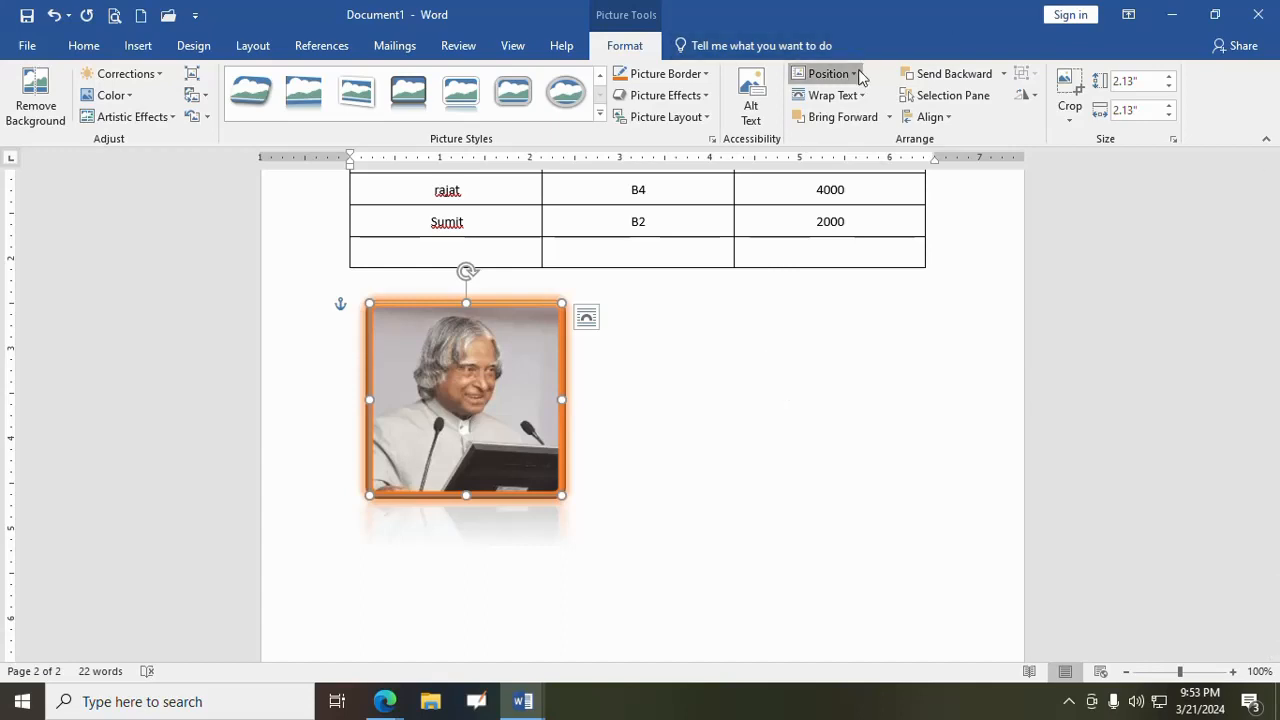
- Position the picture at the middle left of the page with text wrapping
click(825, 73)
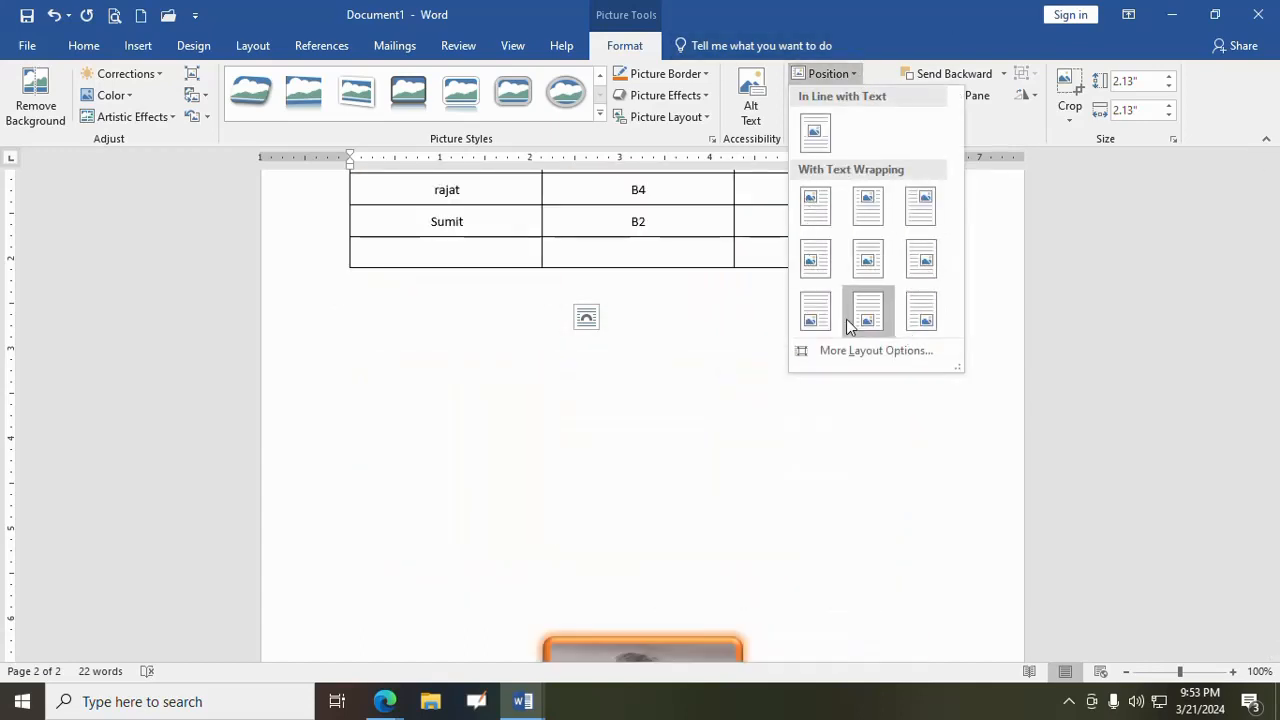
click(814, 261)
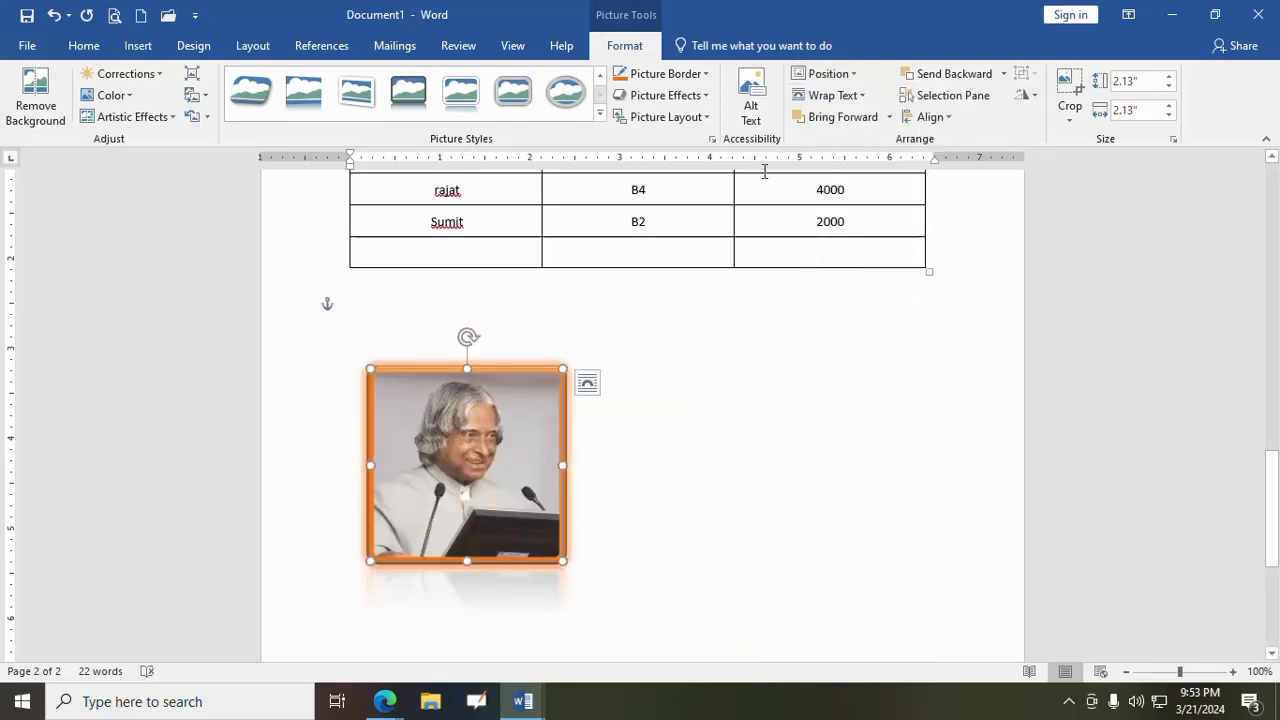
click(751, 97)
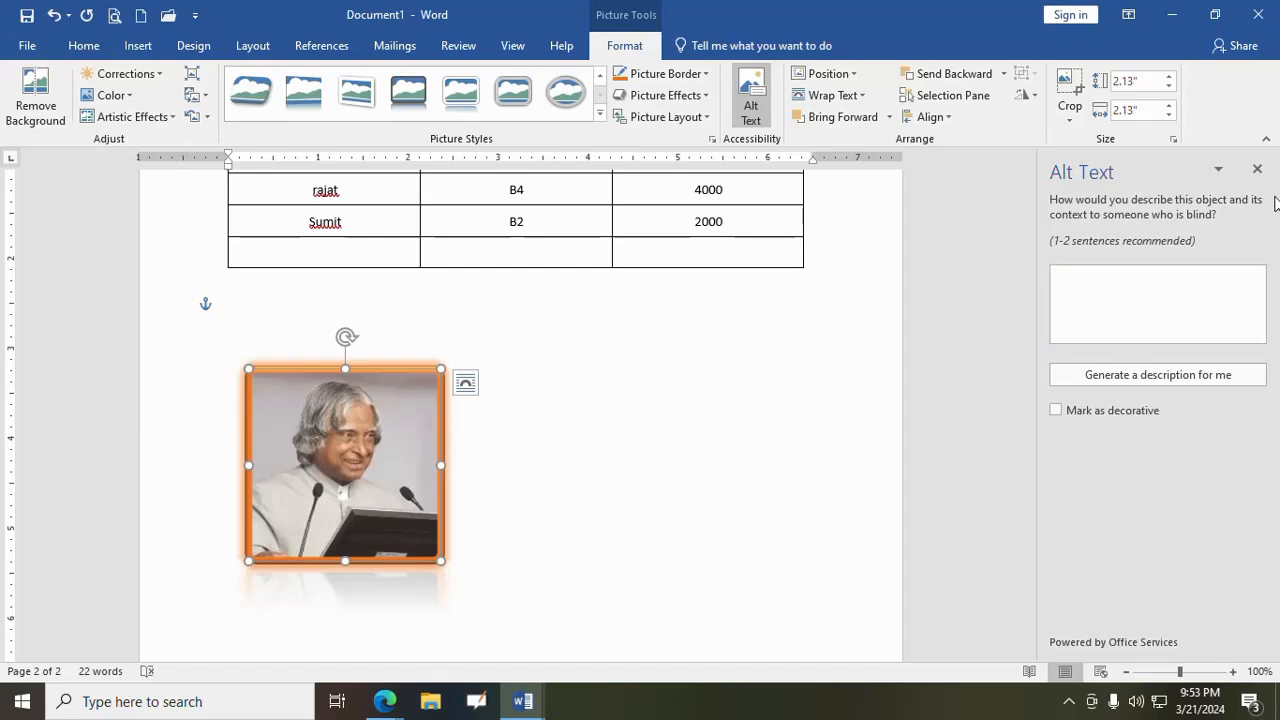
click(1258, 169)
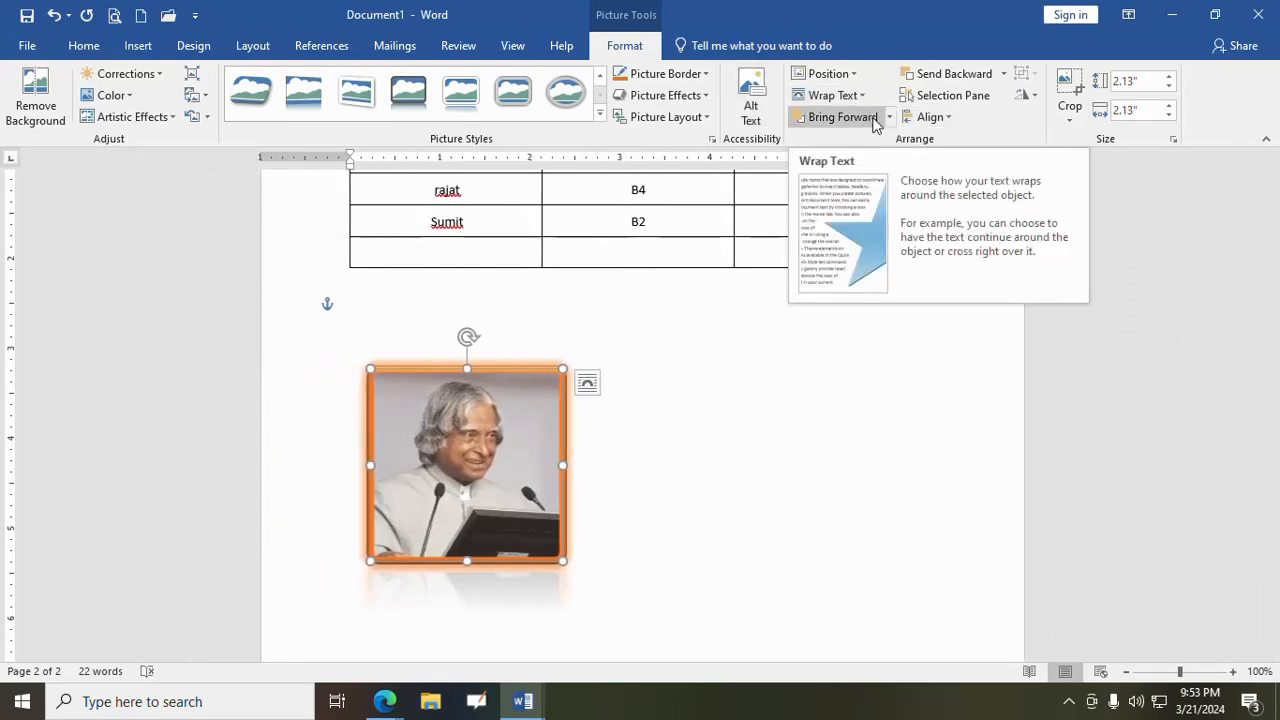
click(889, 118)
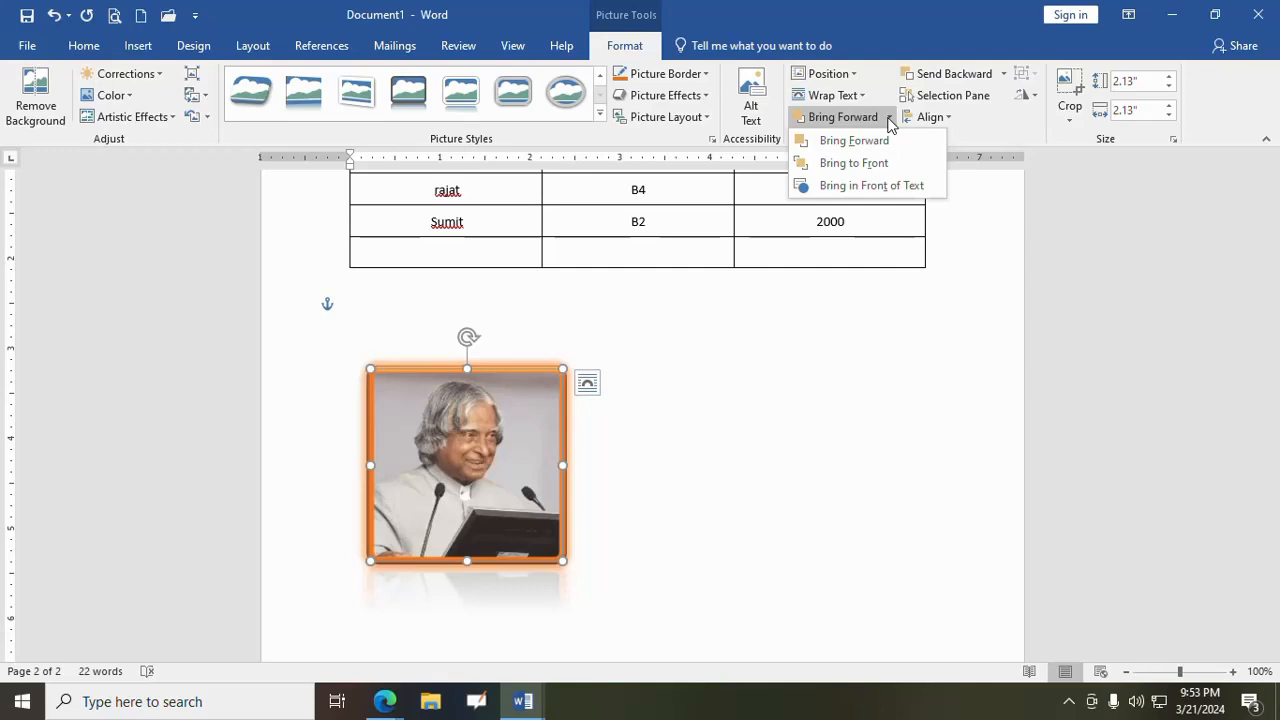
click(757, 420)
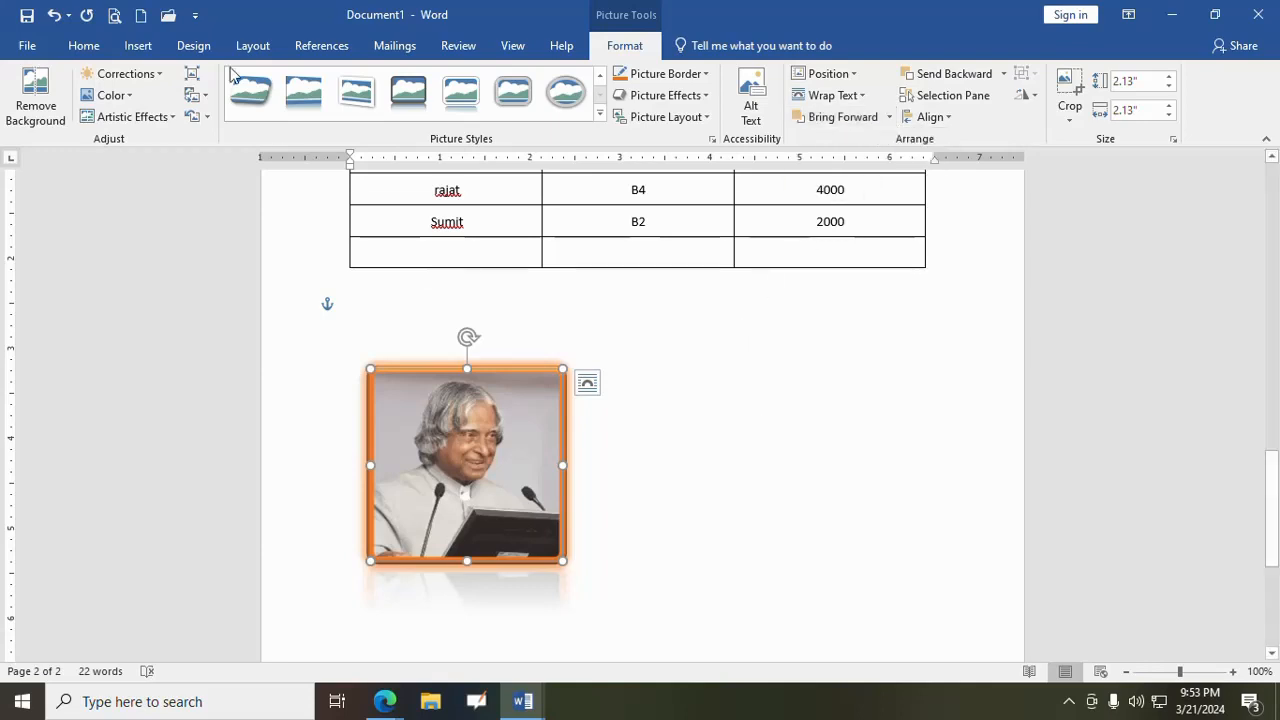
- Draw a blue rectangle about 1.92" wide and 0.97" high overlapping the upper right part of the picture
click(138, 46)
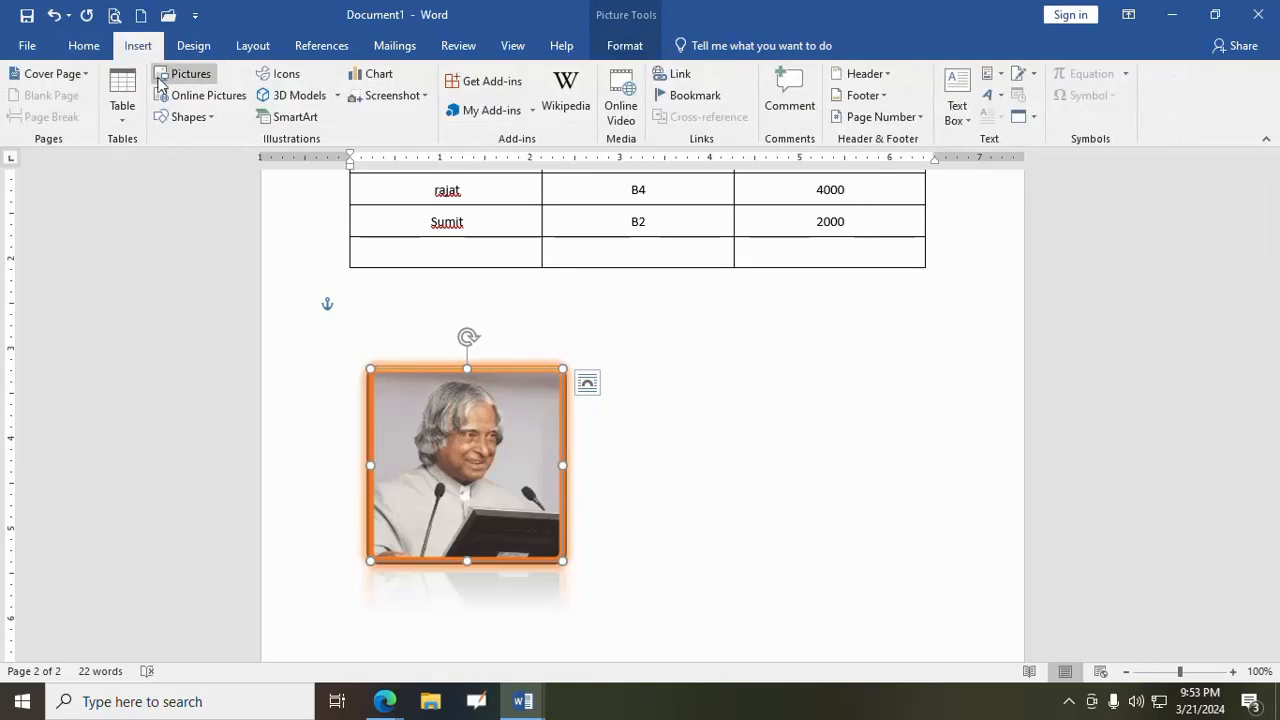
click(200, 125)
click(212, 165)
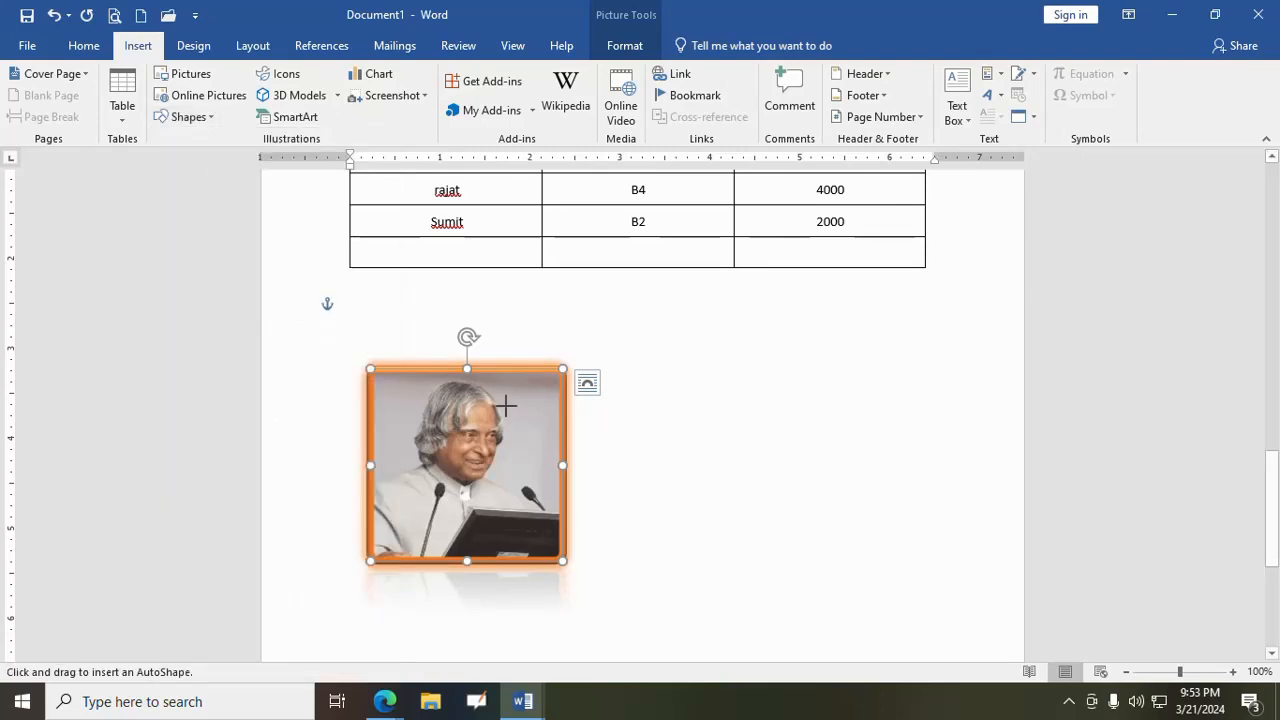
drag(436, 388, 608, 476)
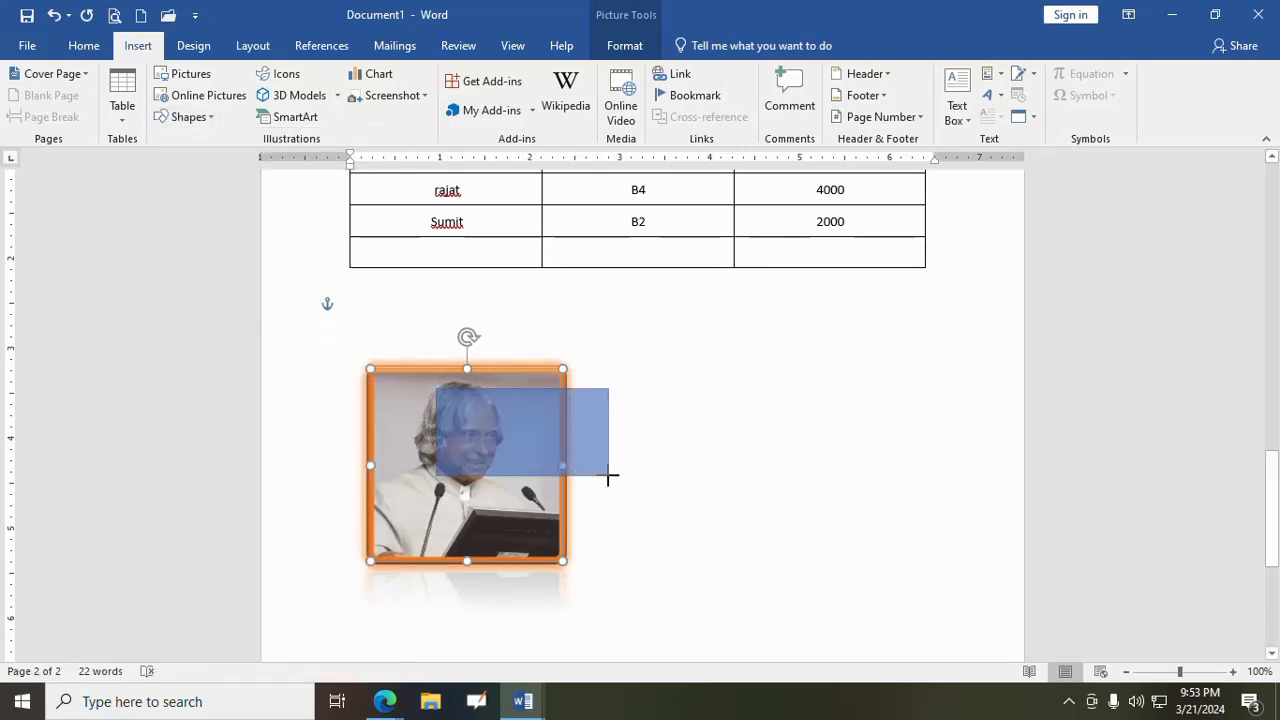
- Bring the picture forward so that it lies in front of the rectangle
click(523, 545)
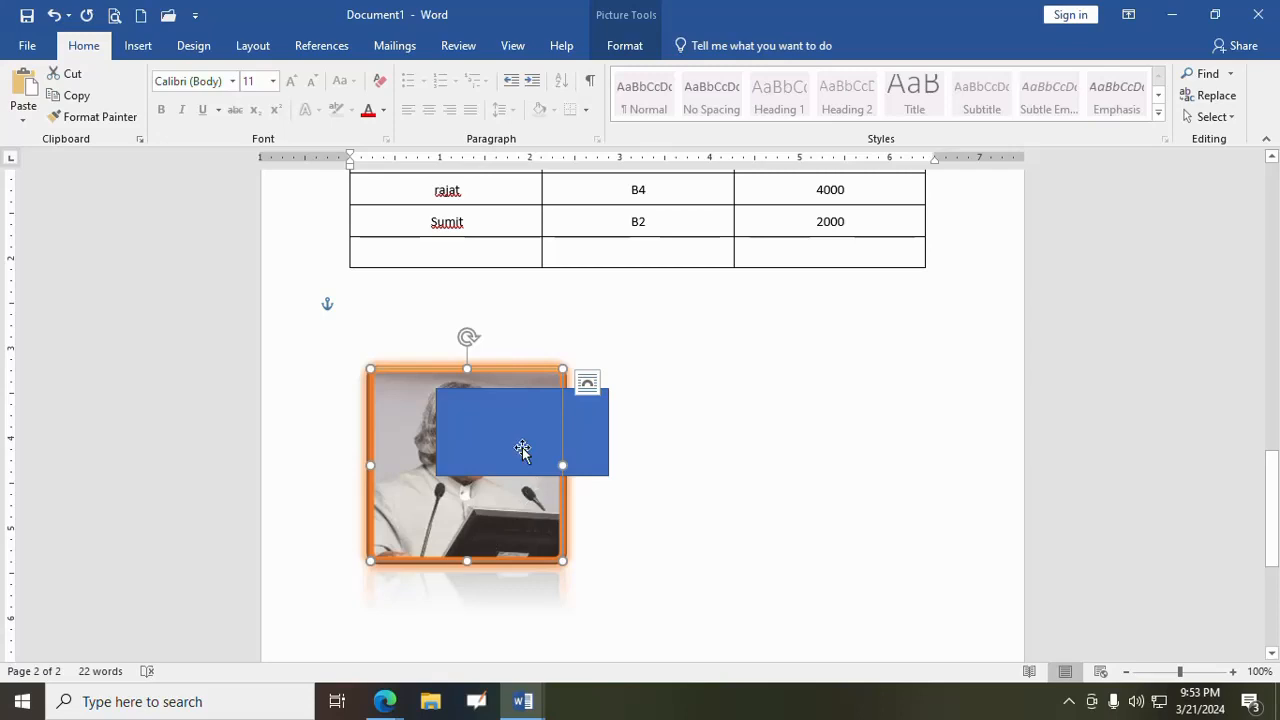
click(625, 45)
click(889, 118)
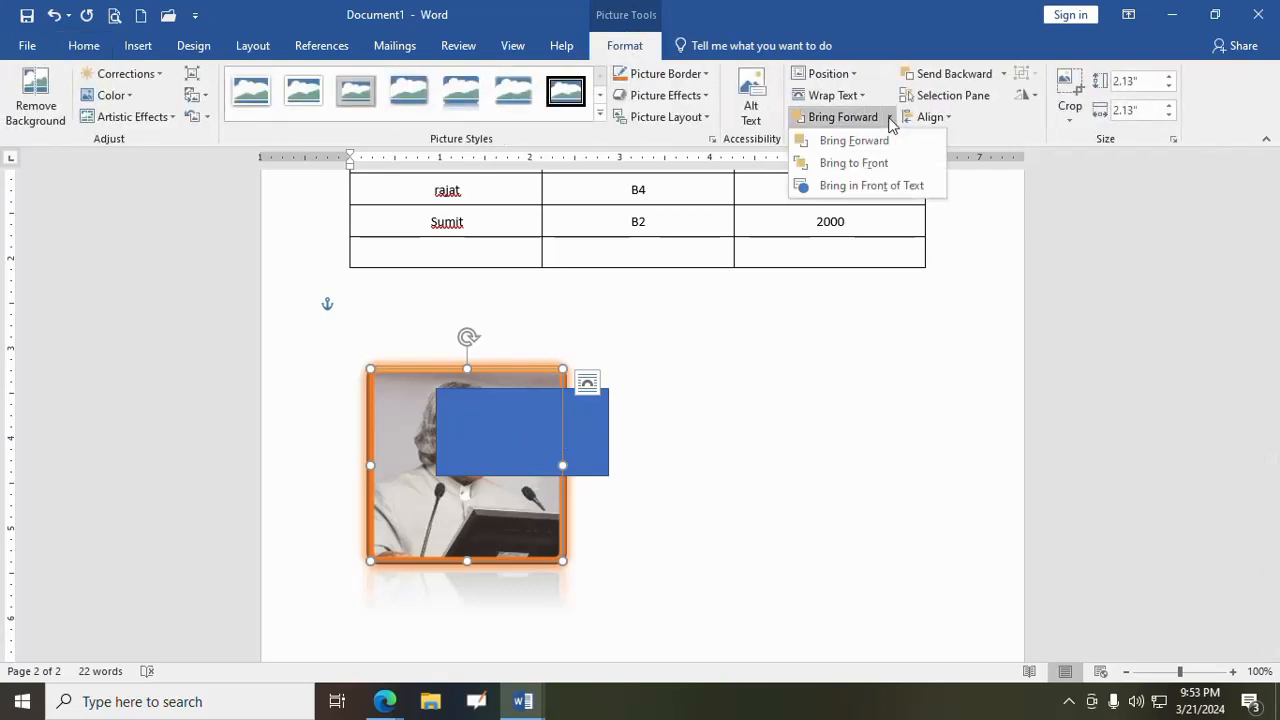
click(886, 141)
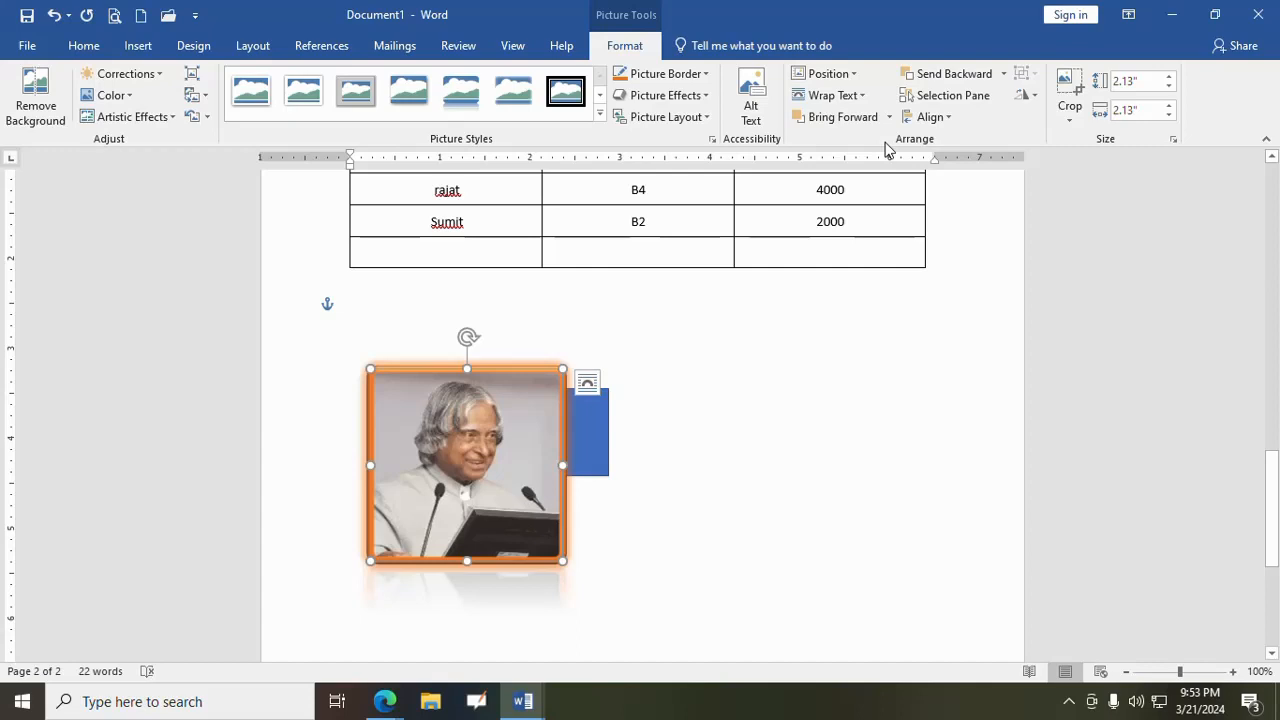
click(889, 117)
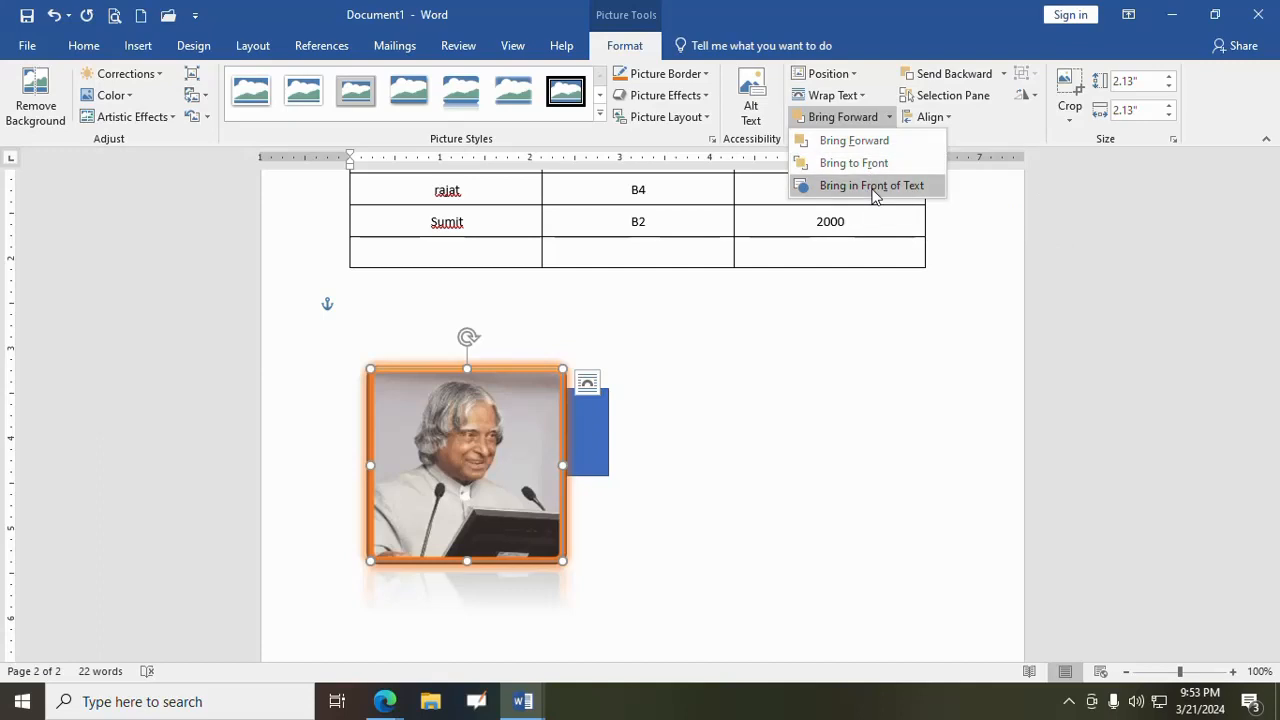
click(583, 449)
click(583, 449)
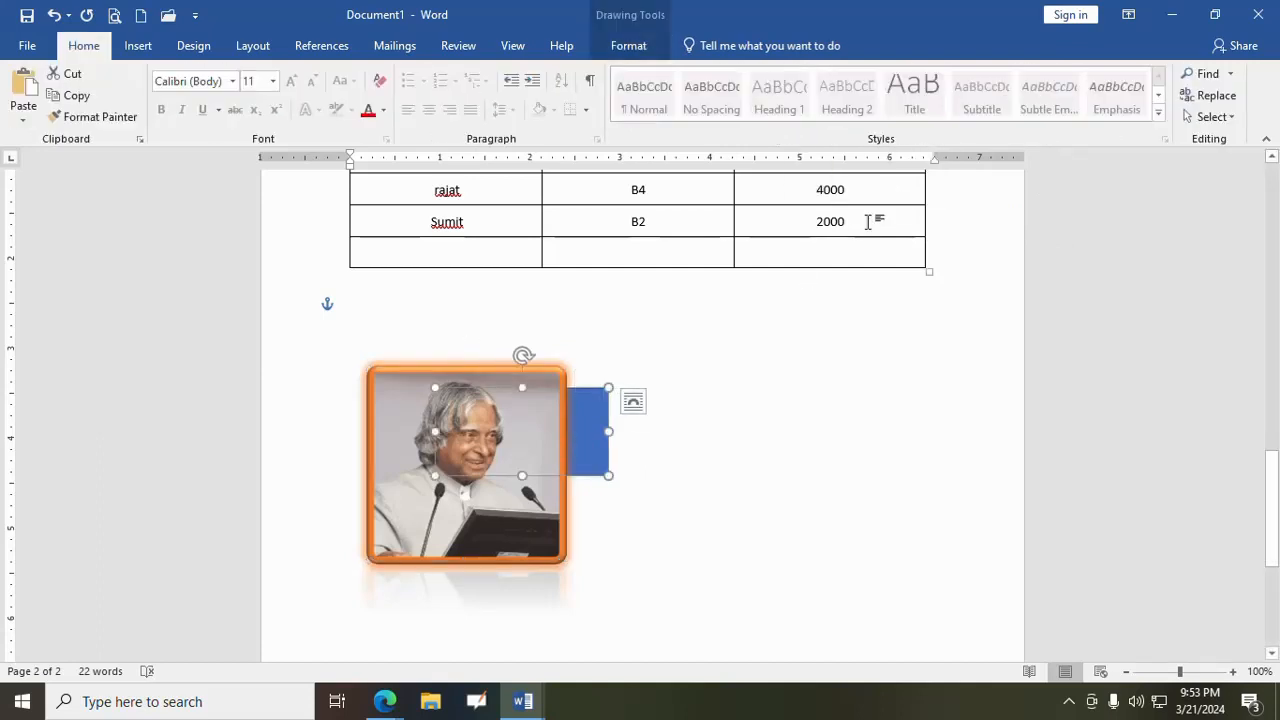
click(628, 45)
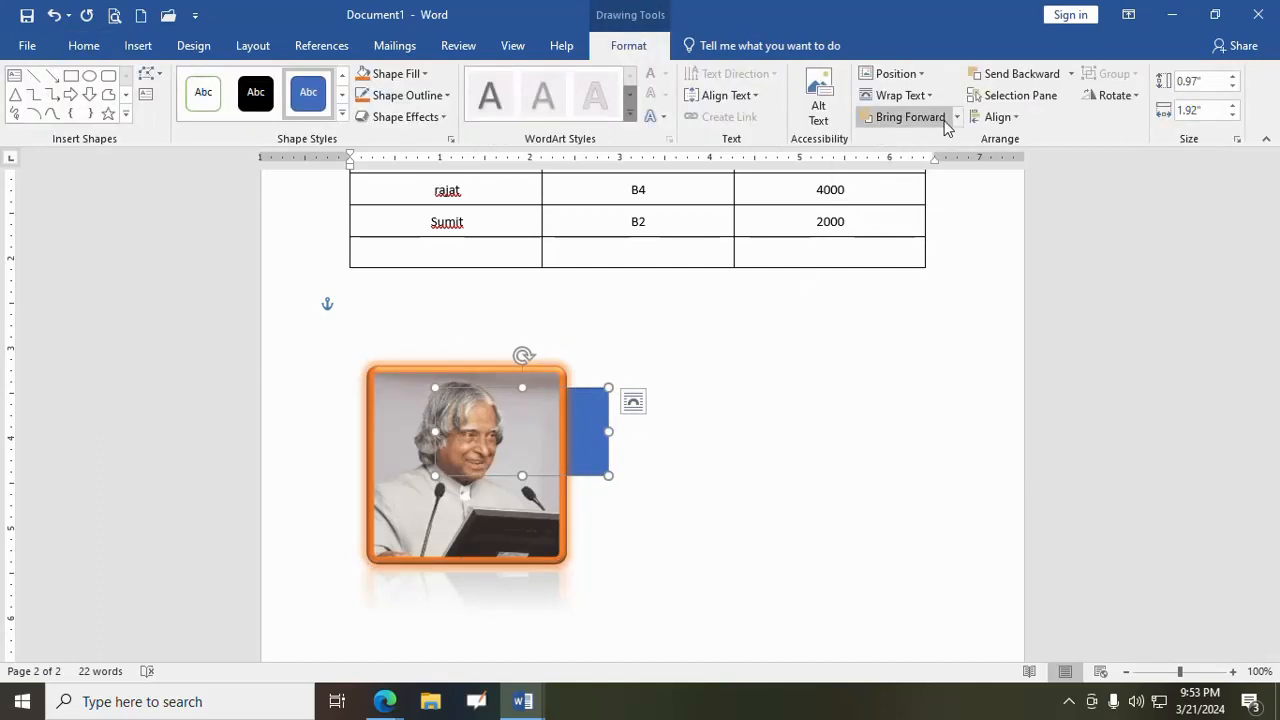
click(955, 118)
click(457, 543)
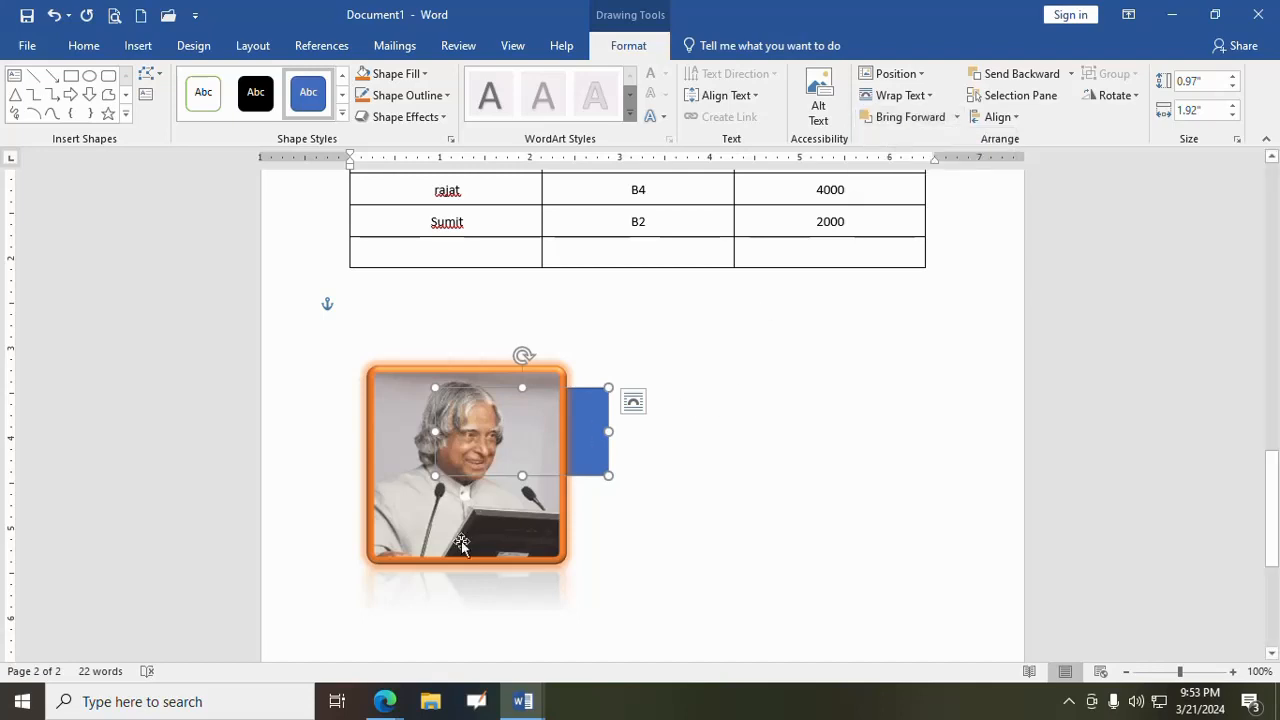
- Send the picture backward behind the rectangle and bring it forward again, doing this twice
click(457, 543)
click(628, 48)
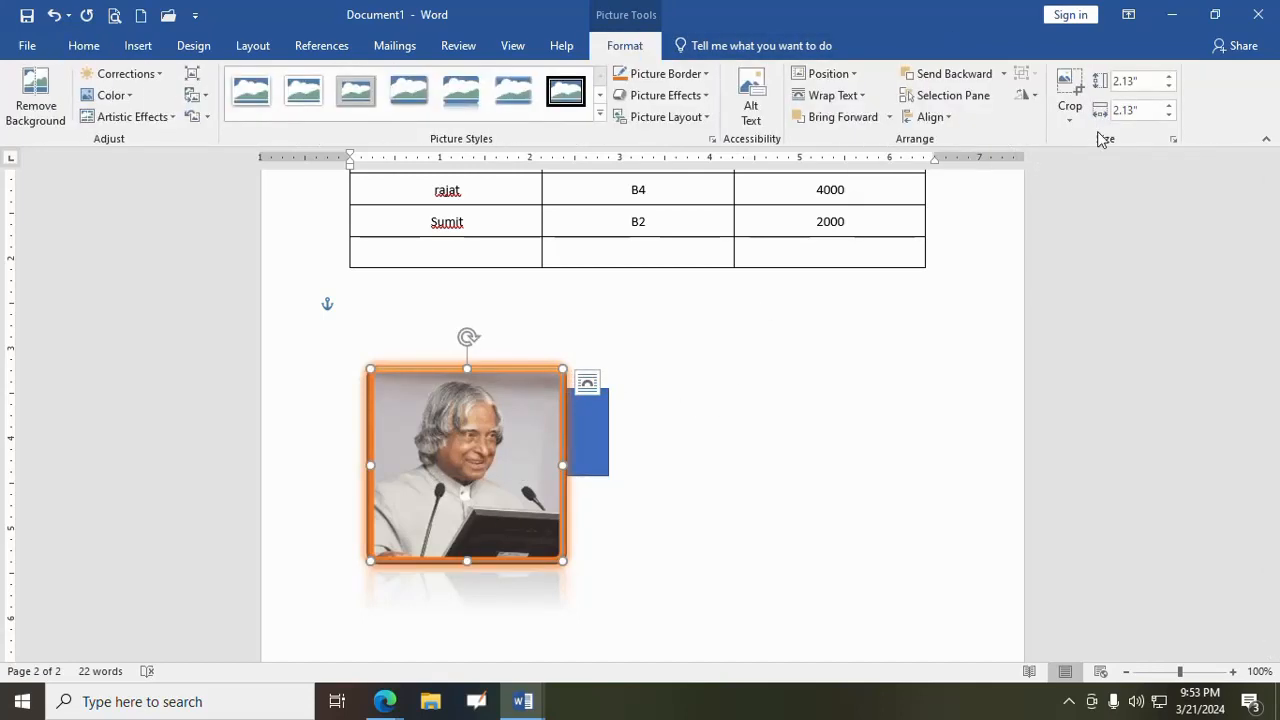
click(962, 73)
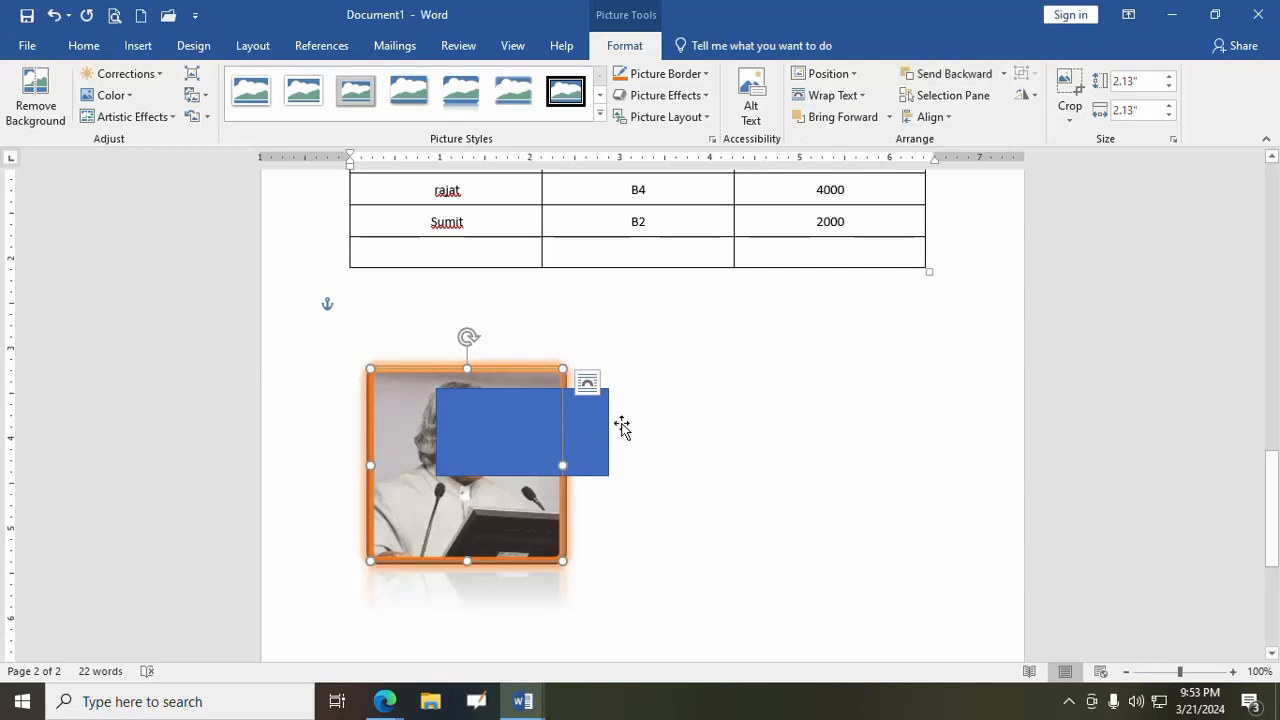
click(852, 117)
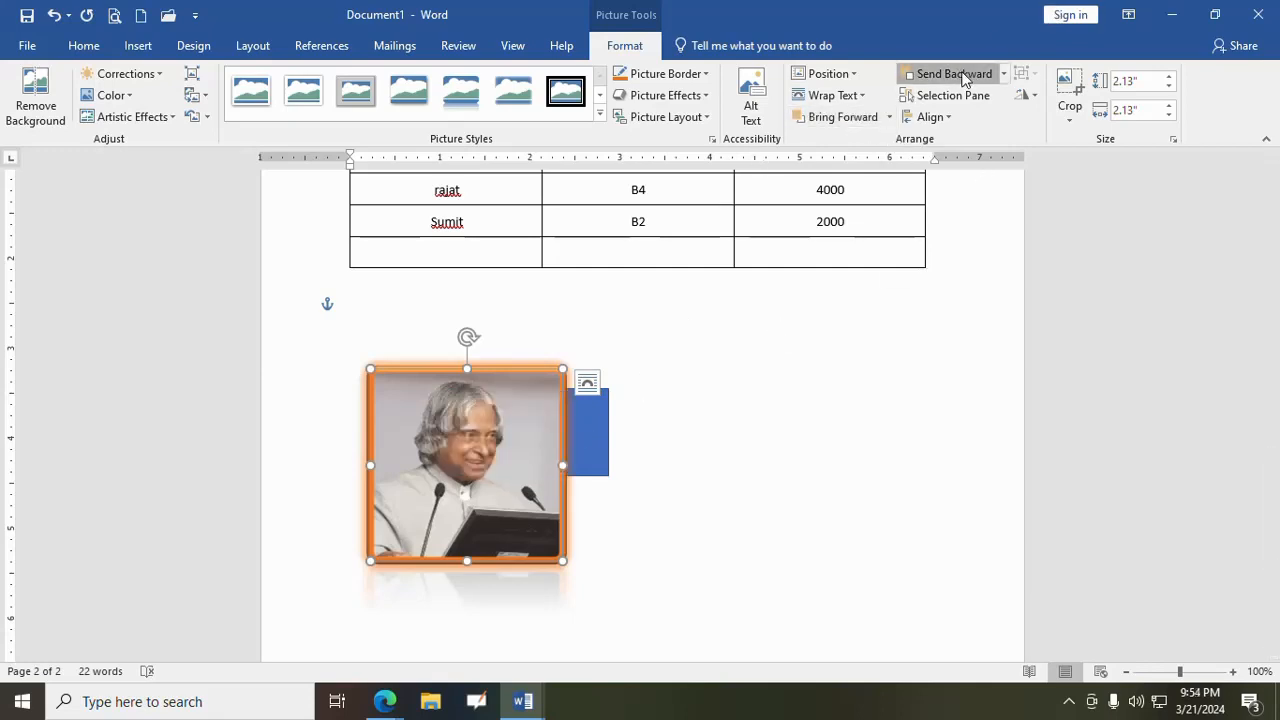
click(955, 73)
click(846, 117)
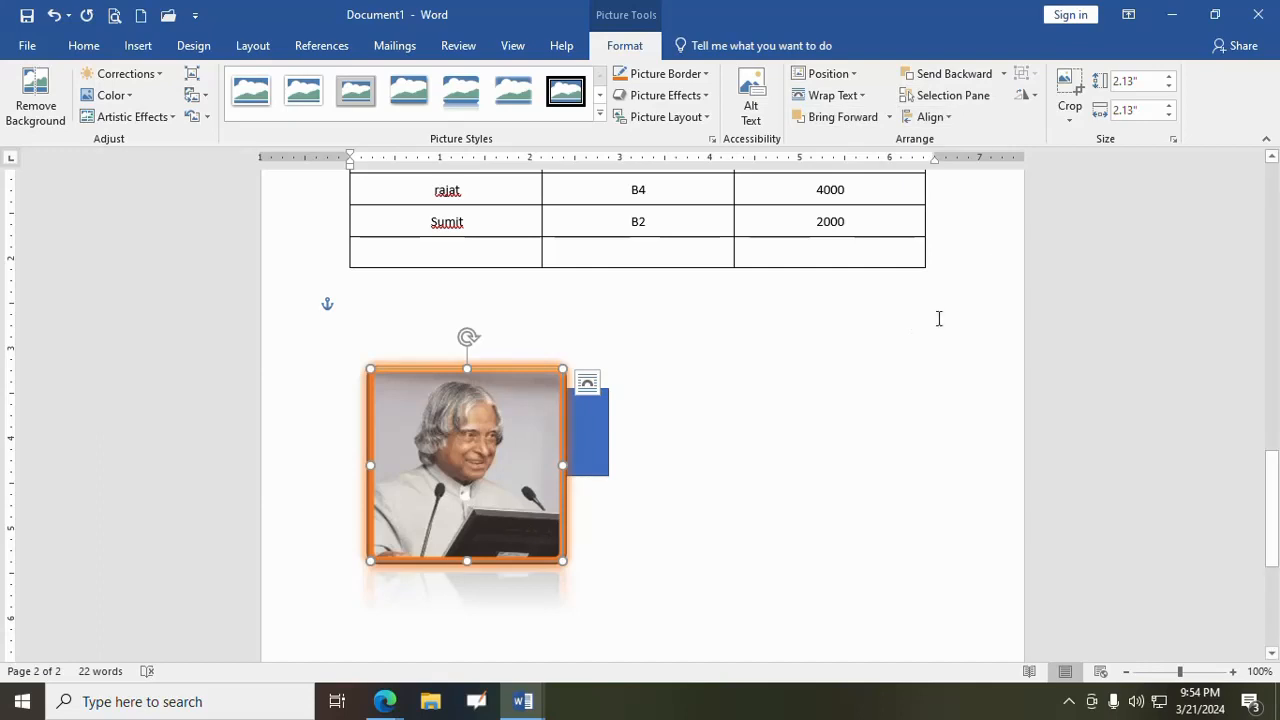
- Move the picture to the right of the rectangle so that the two no longer overlap
click(886, 346)
drag(526, 437, 852, 414)
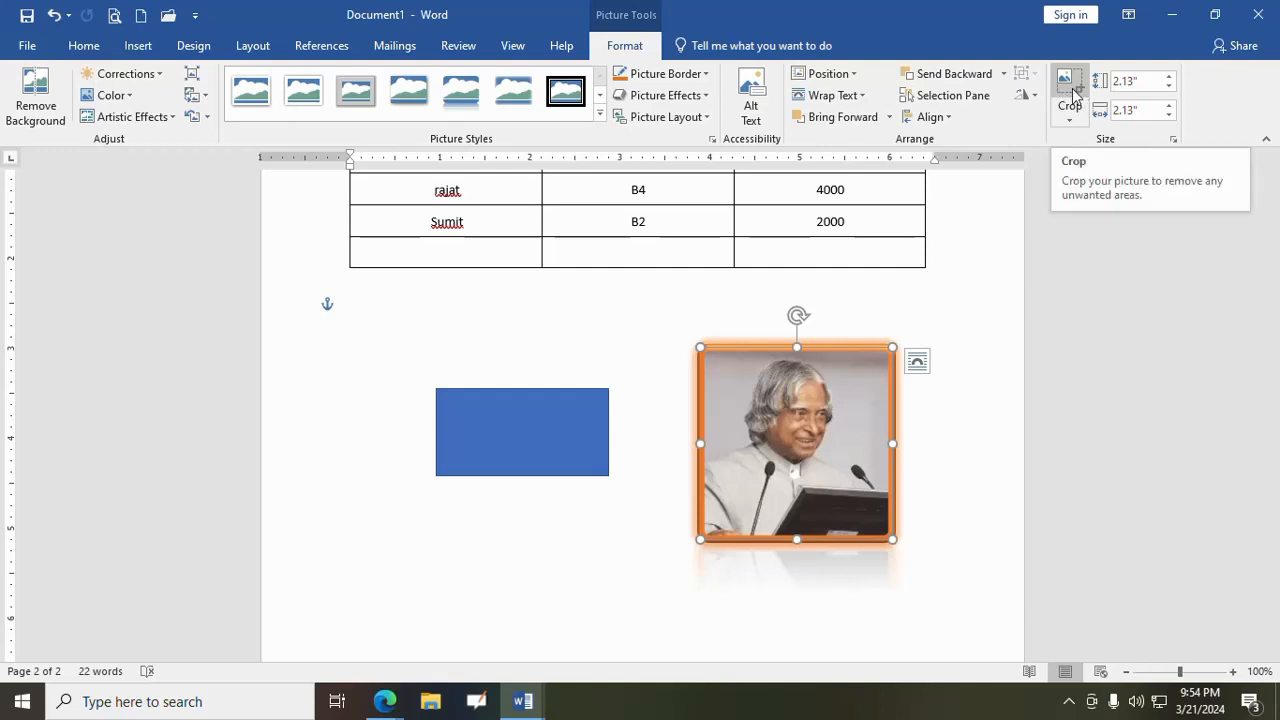
- Preview a horizontal flip of the picture and leave the rotation options without applying any
click(1034, 97)
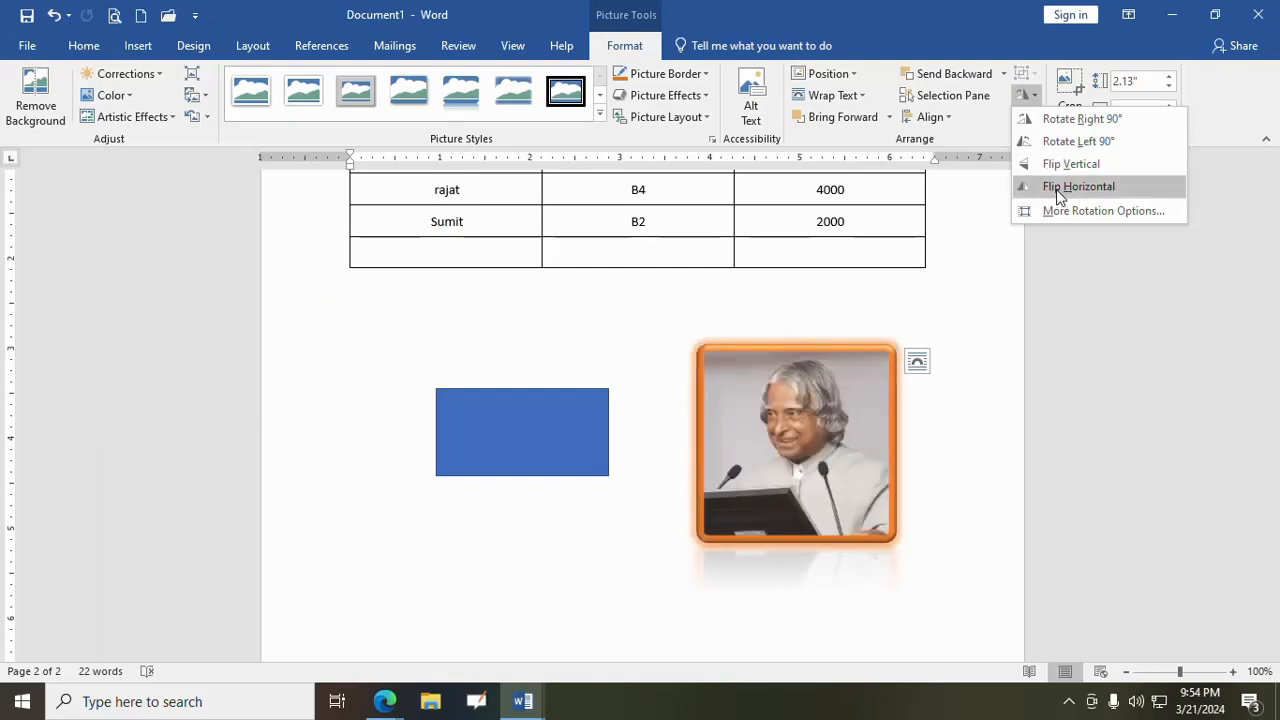
key(Escape)
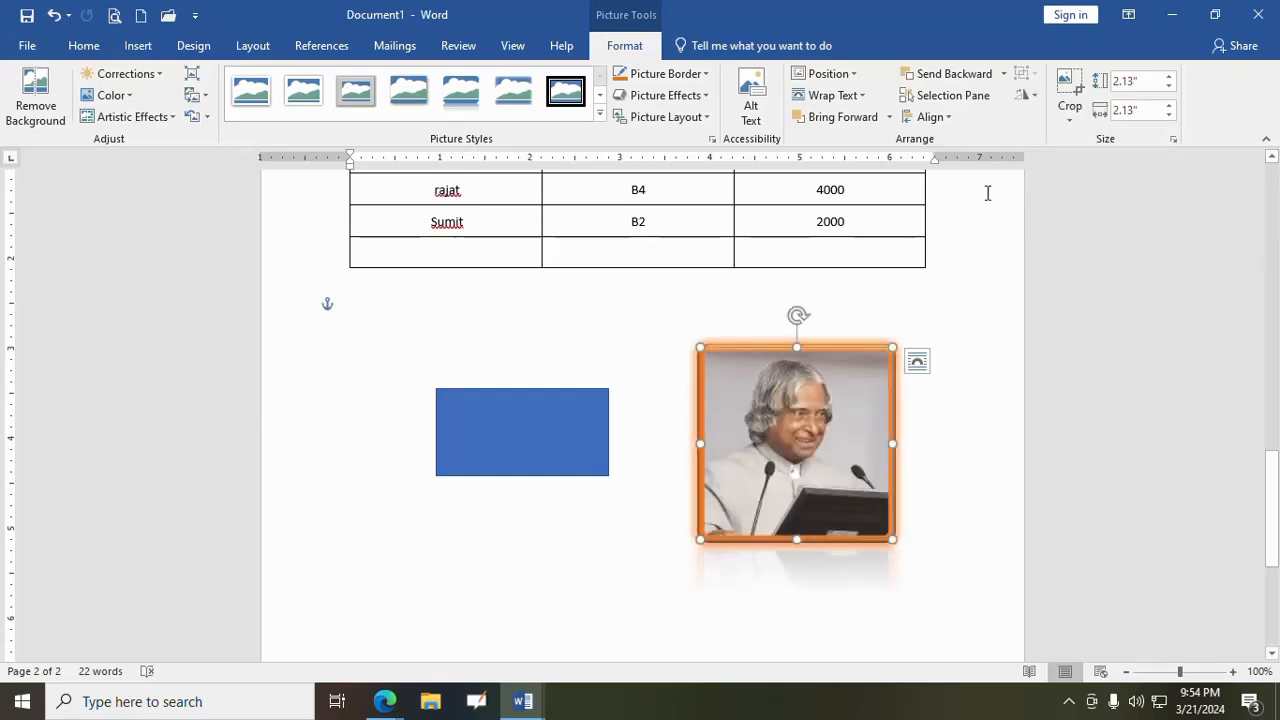
- Crop the picture slightly on all four sides to about 1.87" high by 1.83" wide
click(1067, 112)
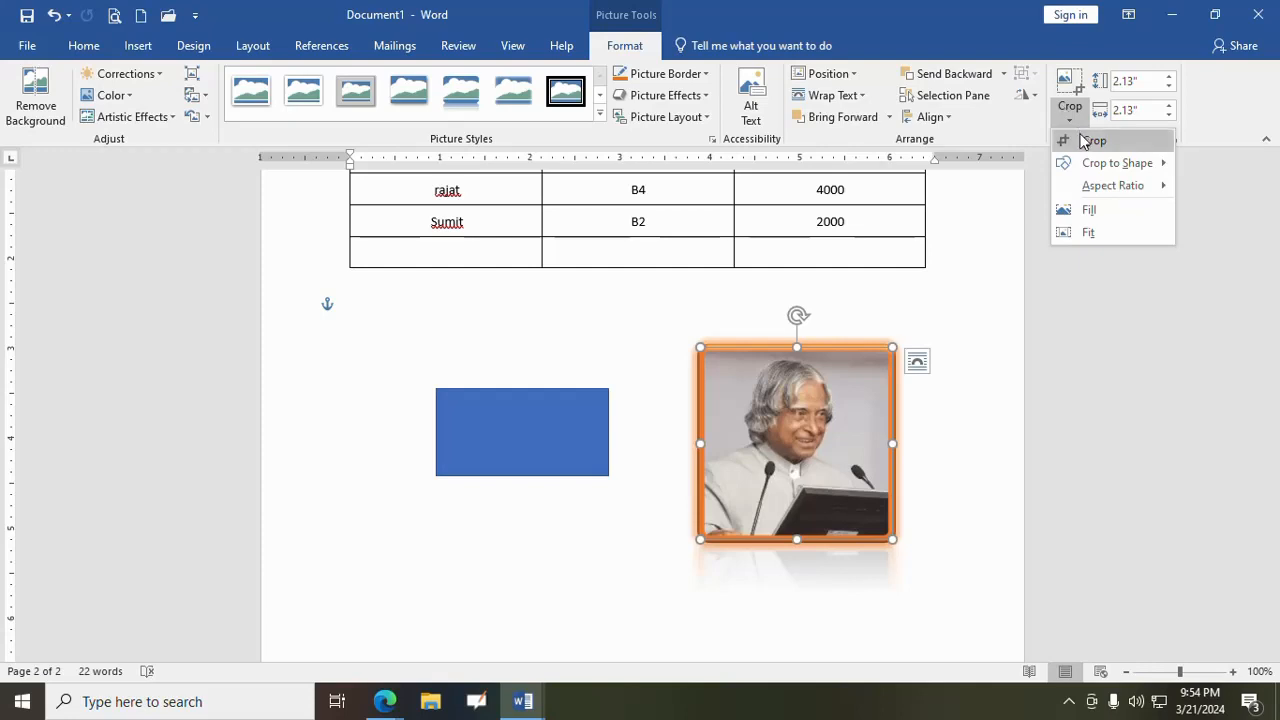
click(1087, 141)
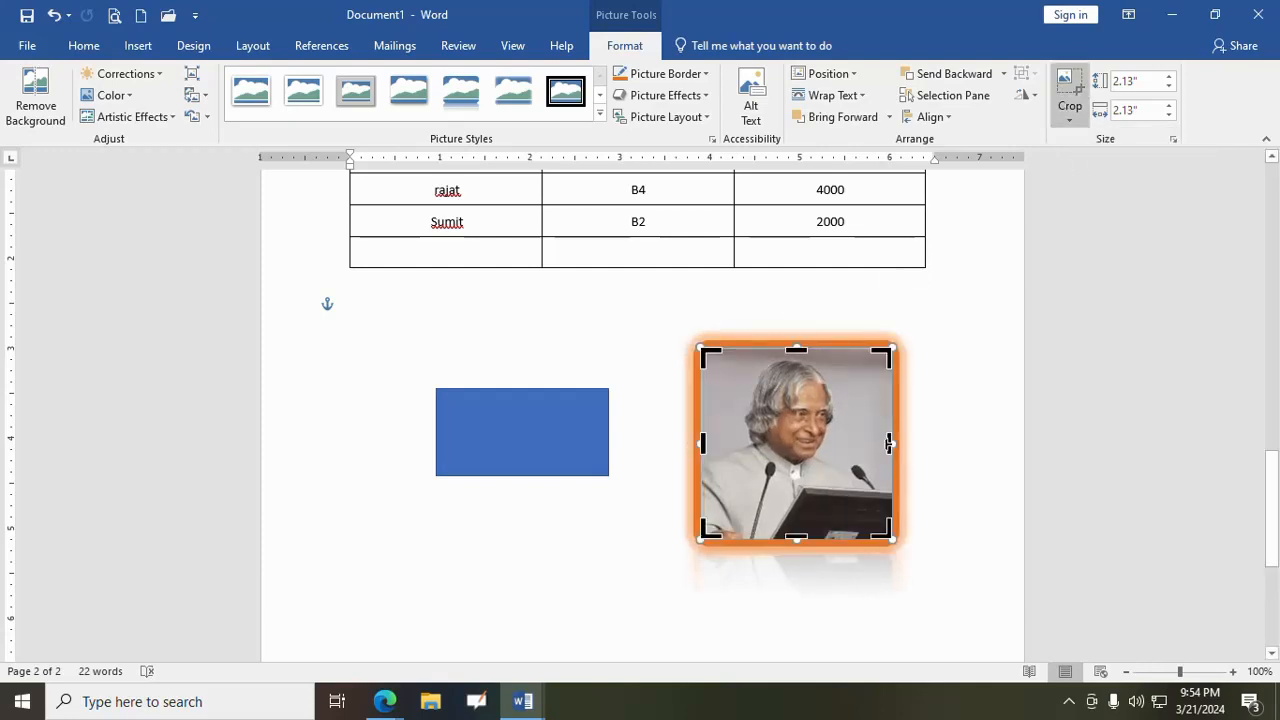
drag(888, 443, 876, 443)
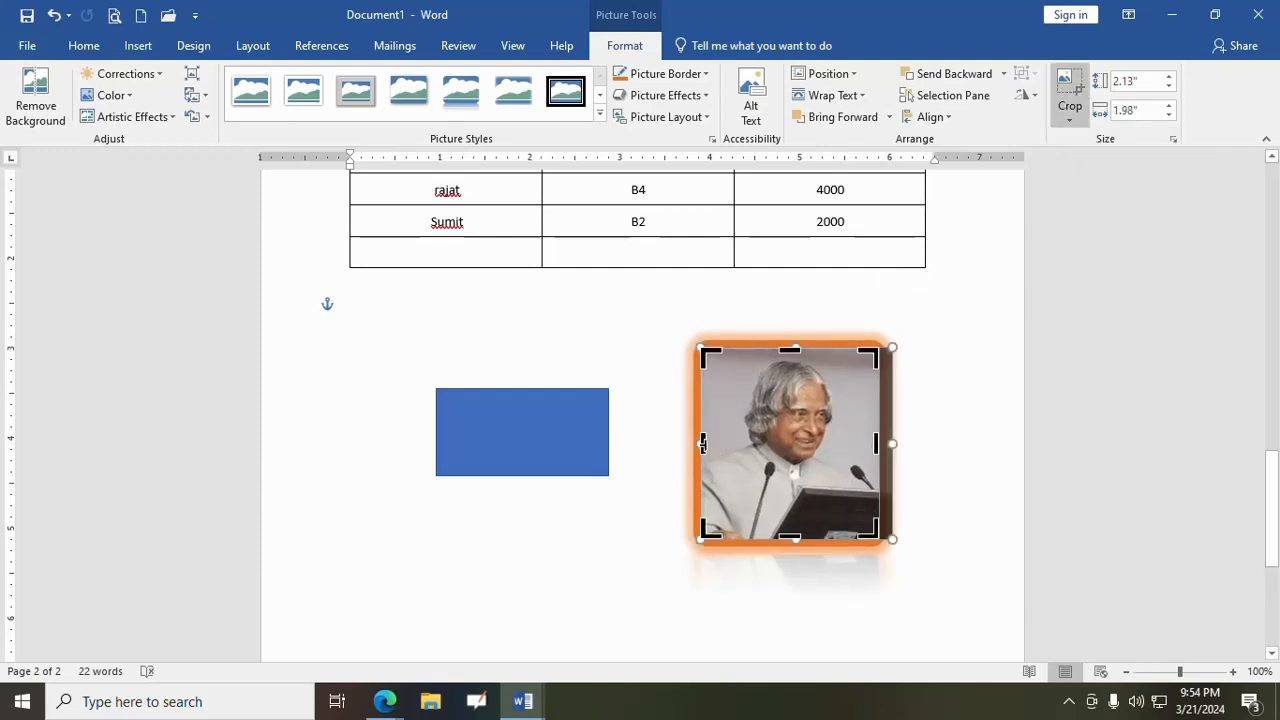
drag(703, 443, 716, 443)
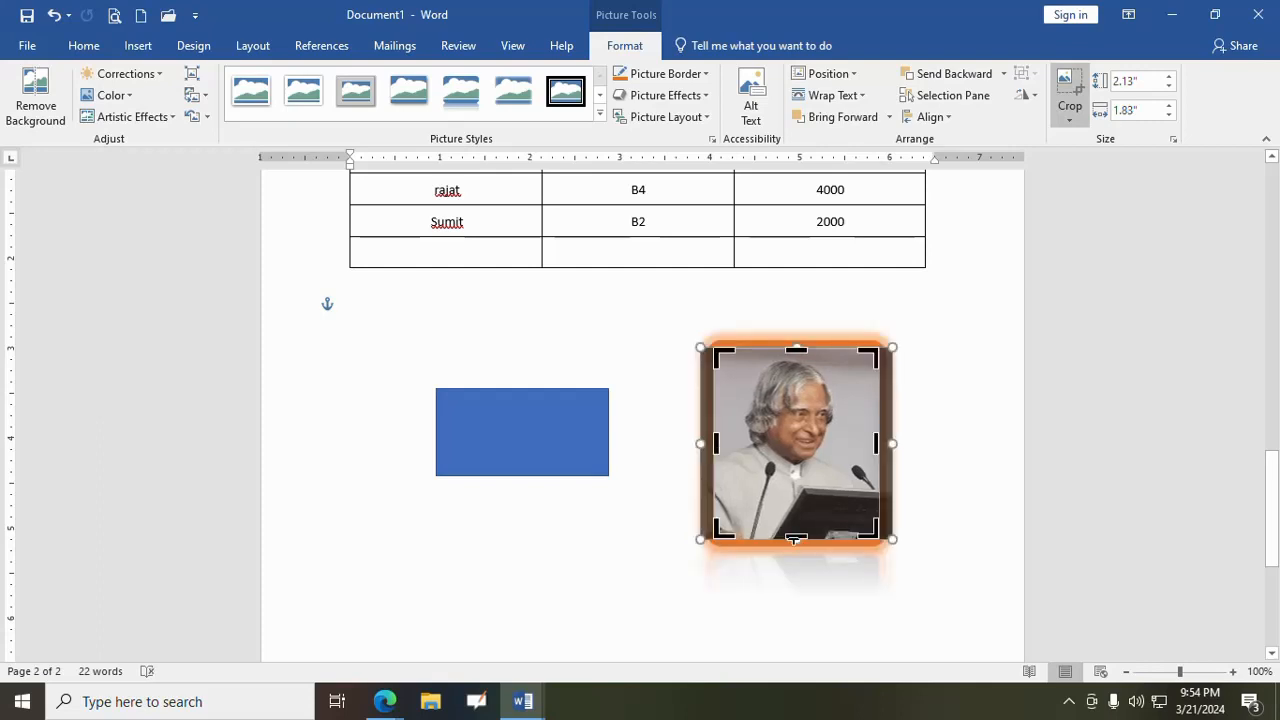
drag(794, 540, 795, 525)
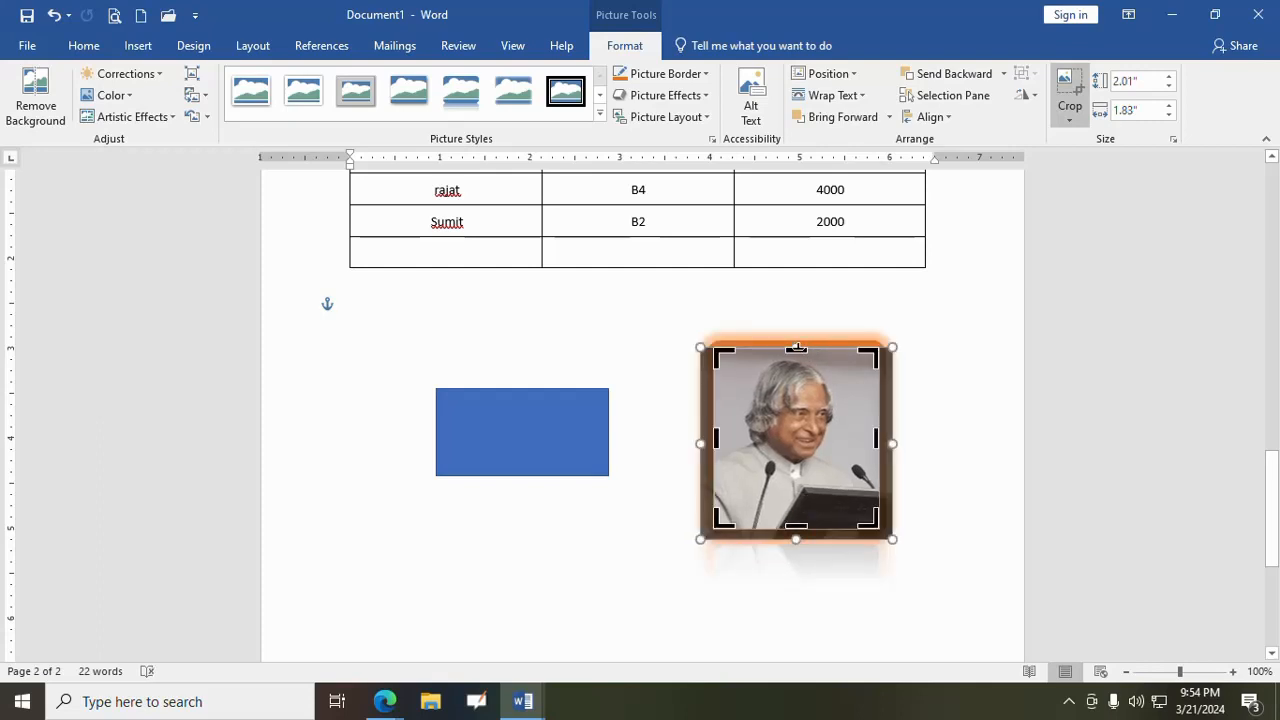
drag(797, 347, 797, 362)
- Crop the picture to a rounded rectangle shape
click(1078, 122)
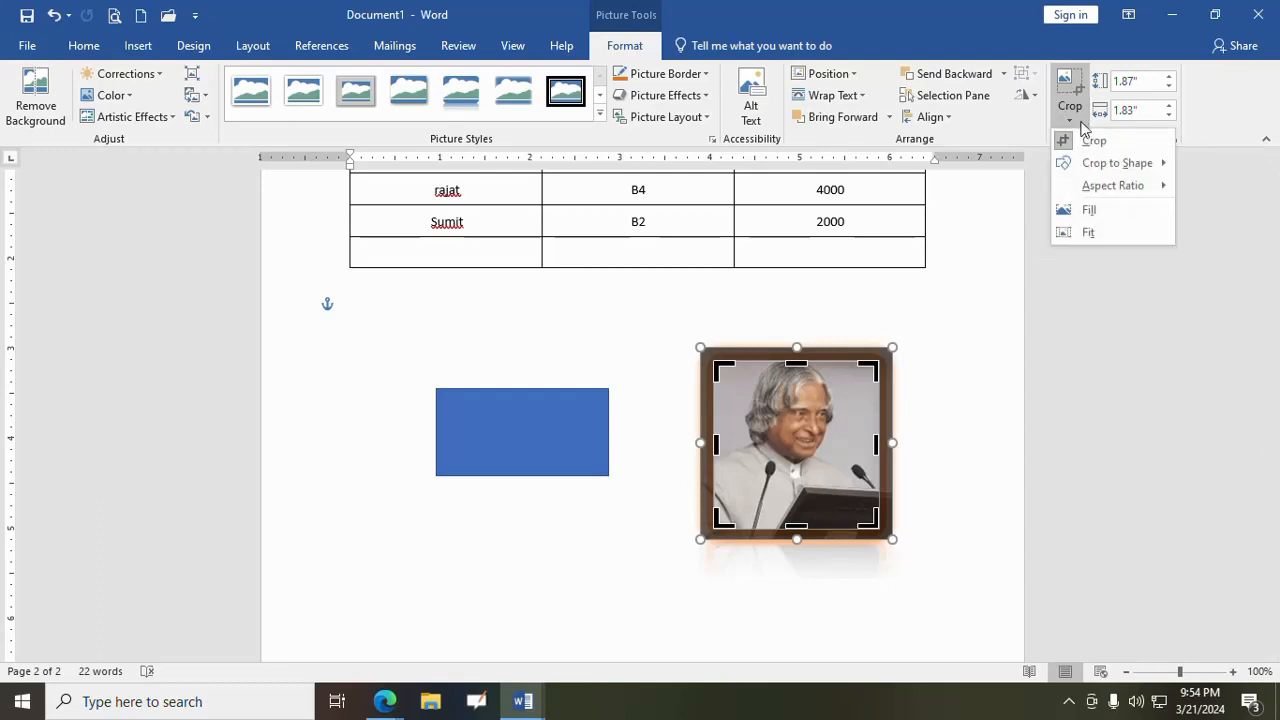
mouse_move(1103, 165)
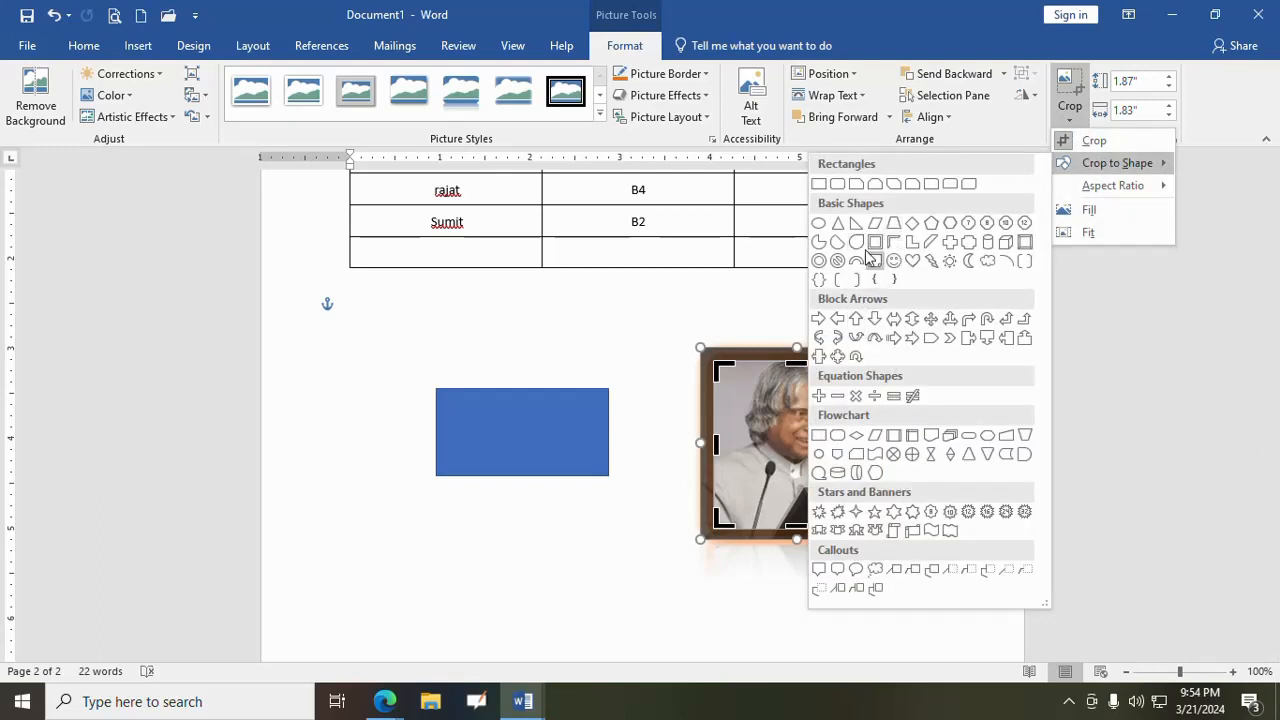
click(840, 190)
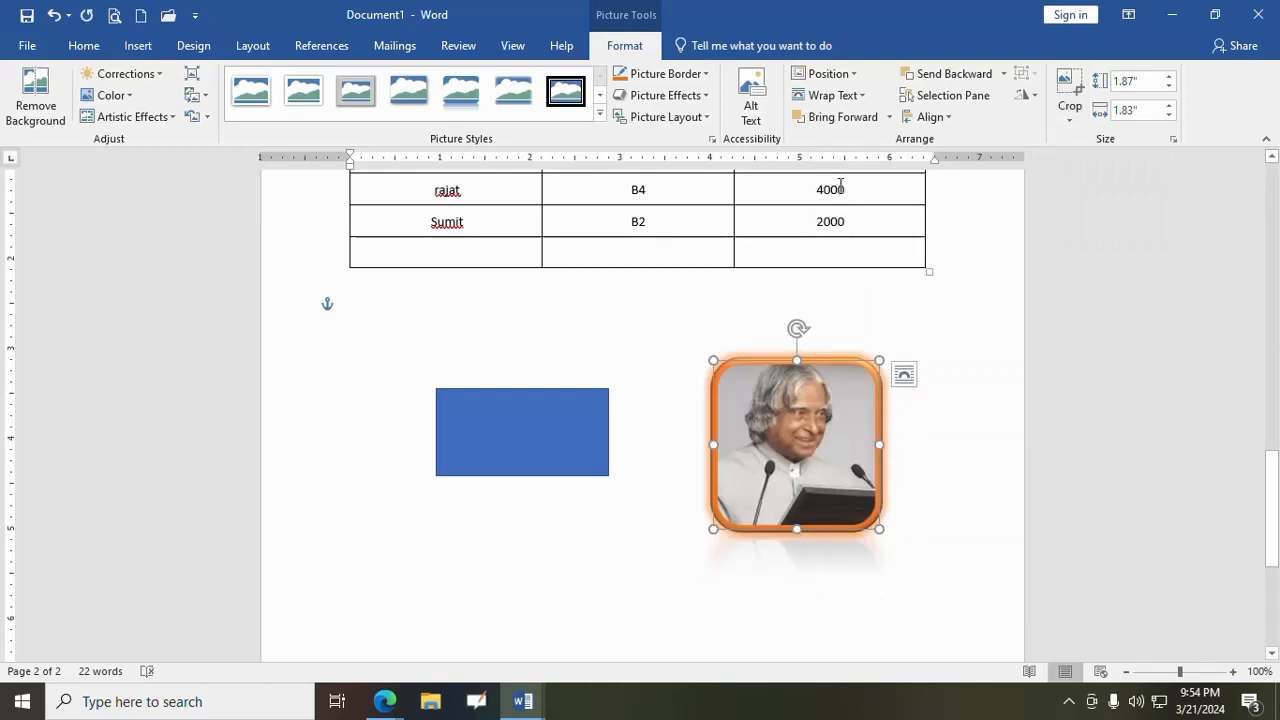
- Try cropping the picture to a right arrow callout shape and undo that crop
click(1070, 112)
mouse_move(1110, 165)
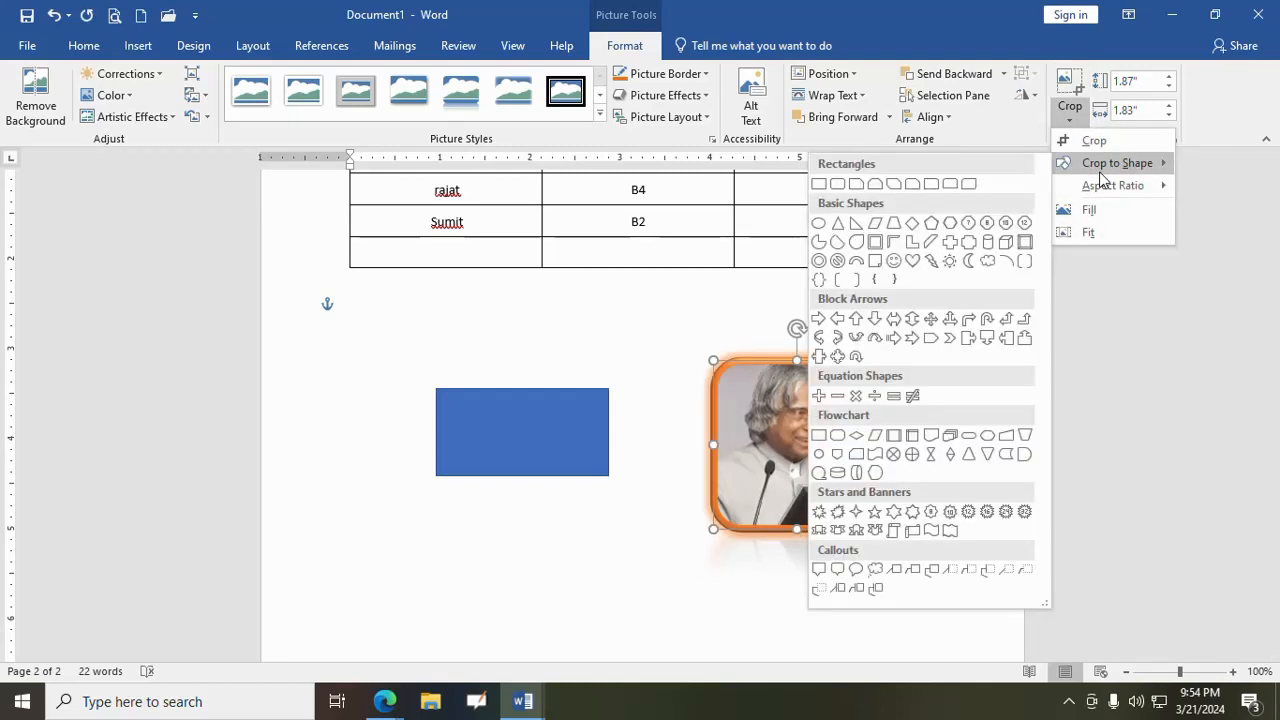
click(968, 339)
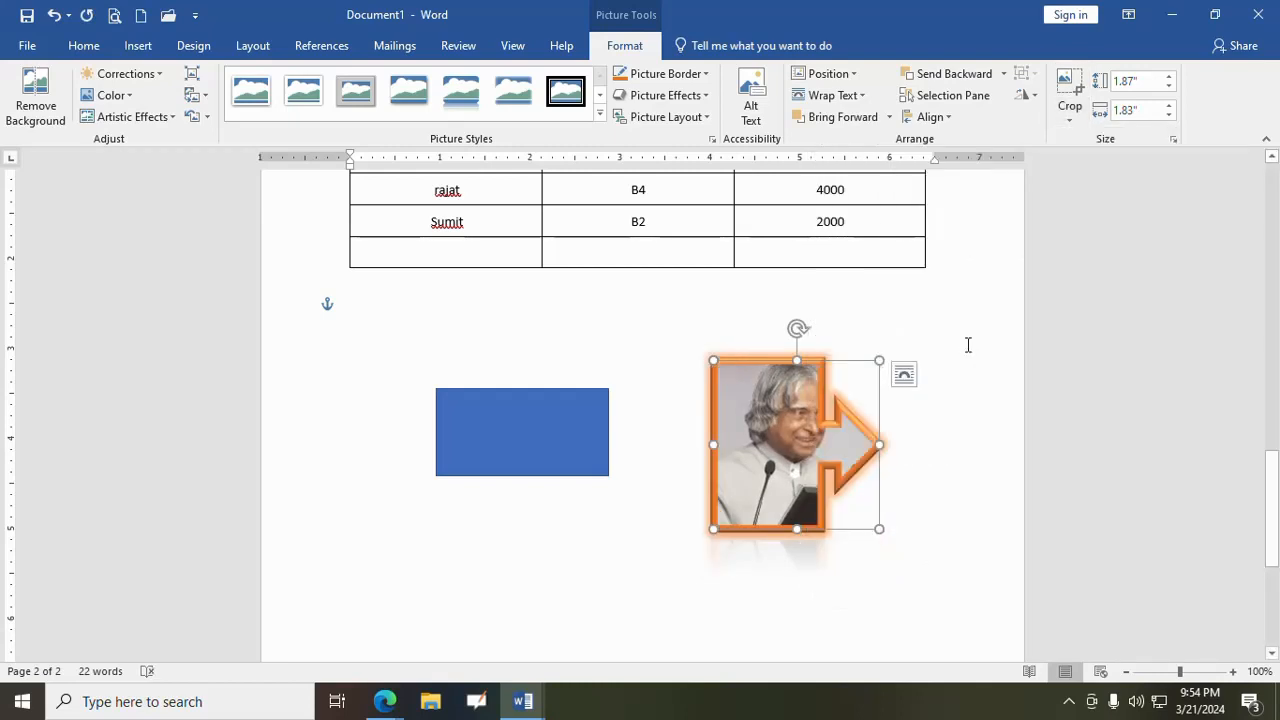
click(1070, 112)
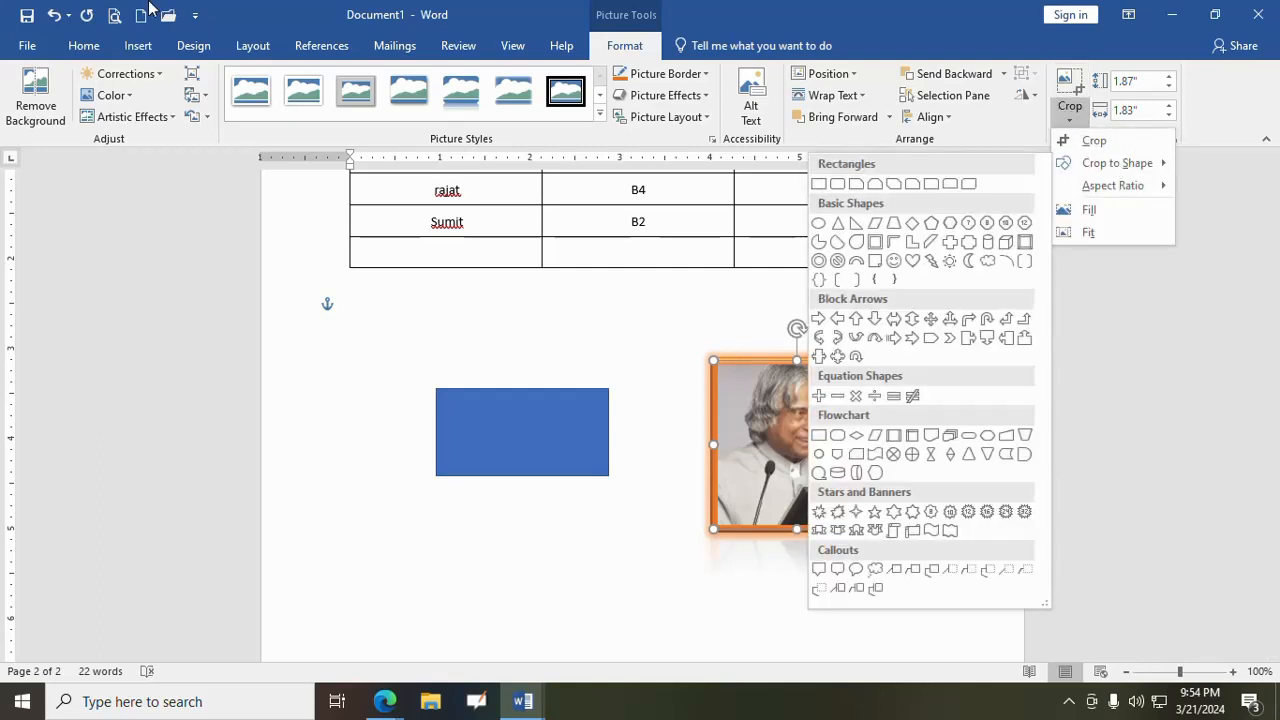
click(55, 17)
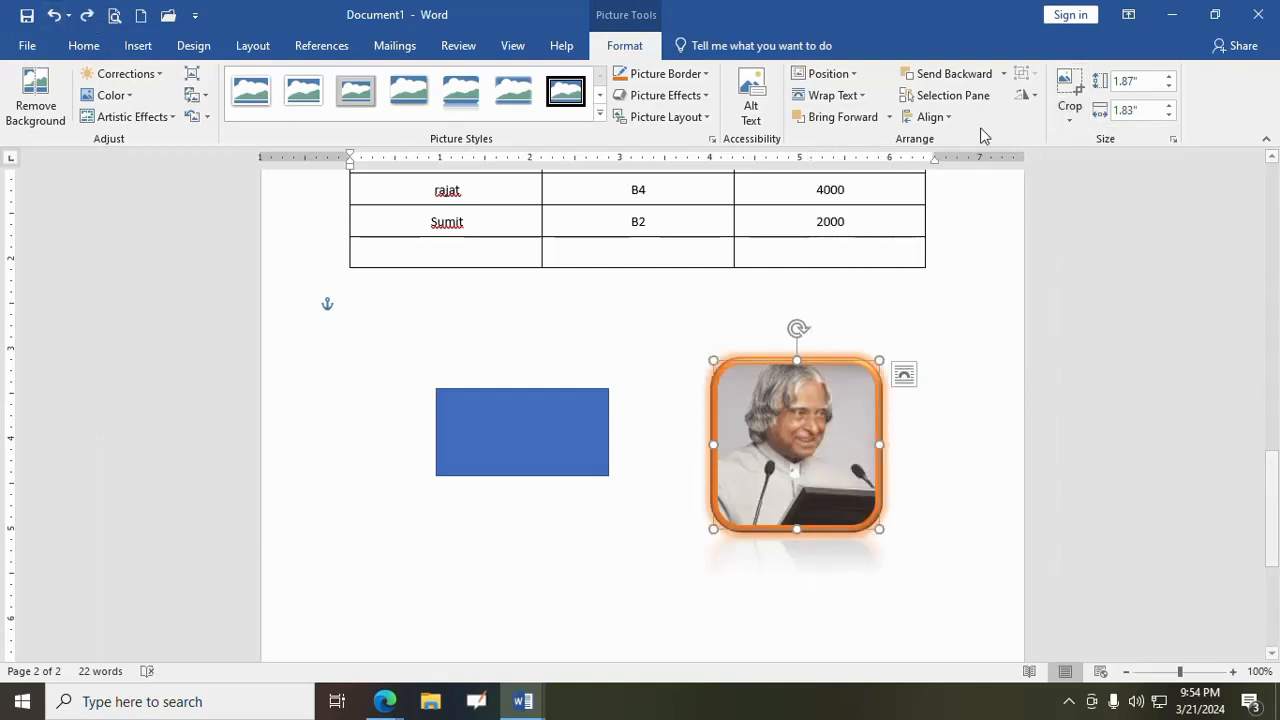
click(1072, 127)
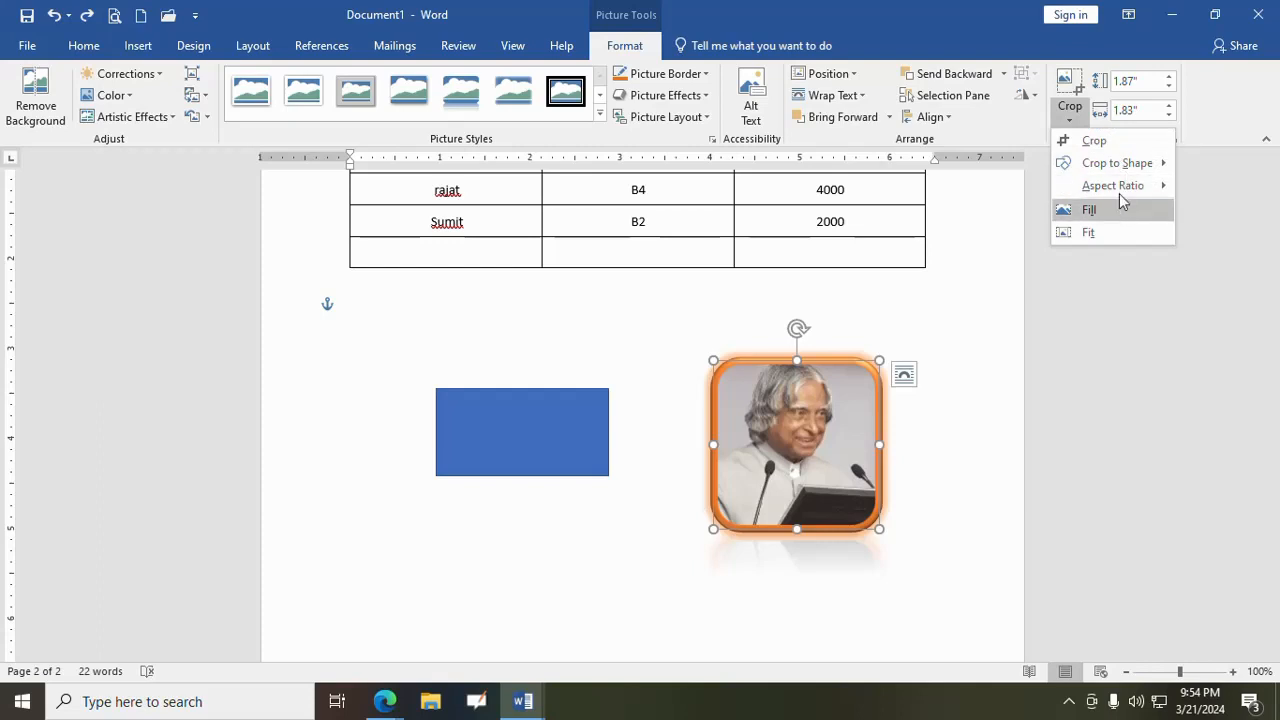
mouse_move(1121, 190)
click(966, 309)
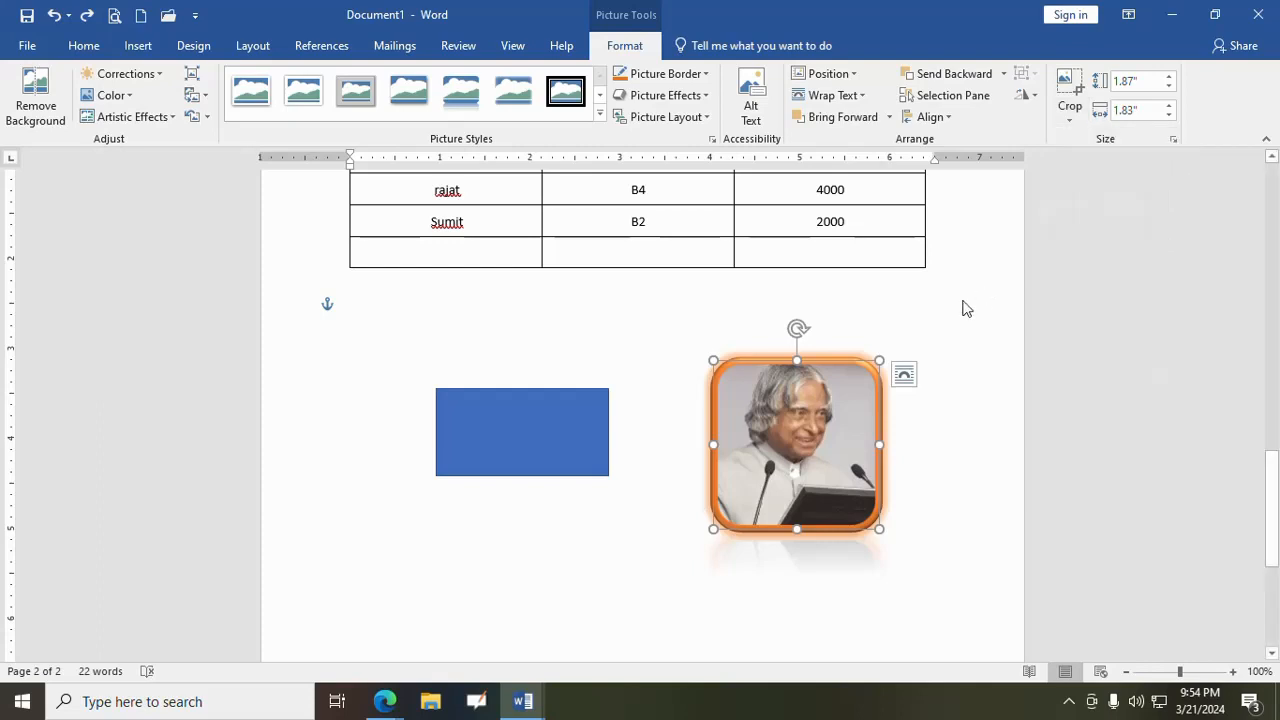
- Enlarge the picture to 2.54" high by 2.5" wide, shift it slightly up and to the left, and deselect it
click(1169, 77)
click(1169, 77)
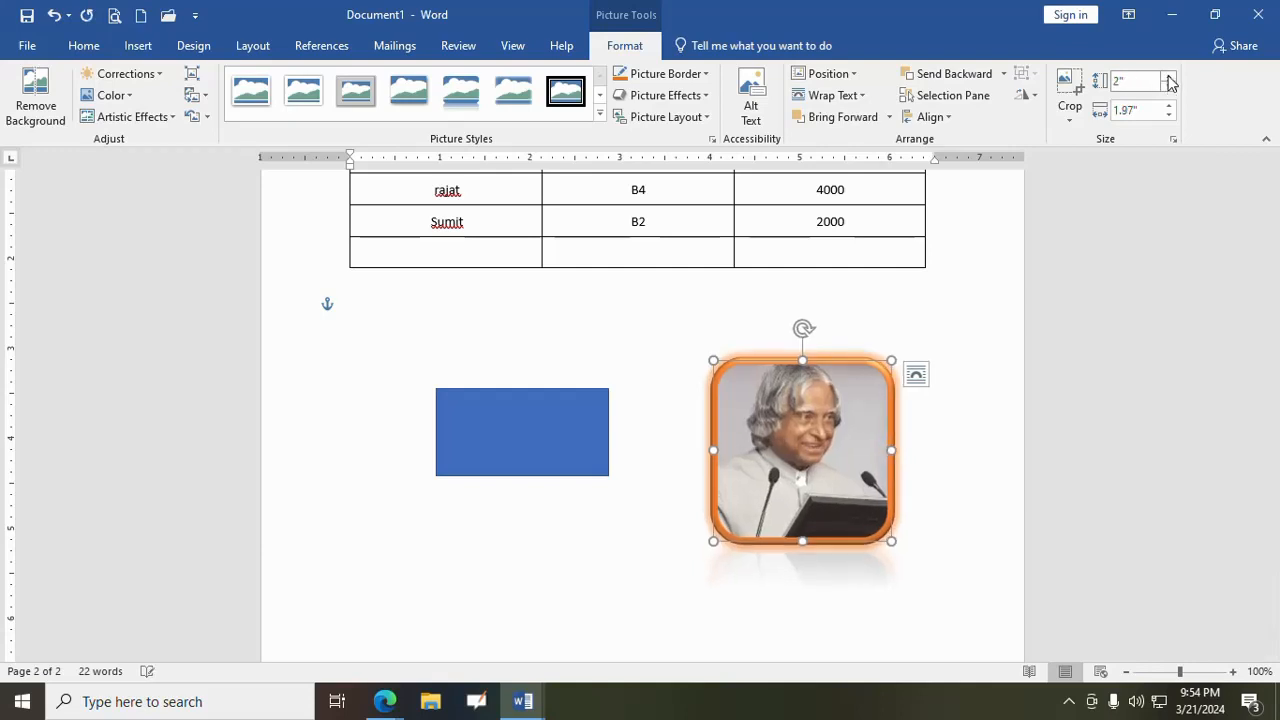
click(1169, 77)
click(1169, 77)
click(1169, 105)
click(1169, 105)
click(1169, 105)
click(1169, 105)
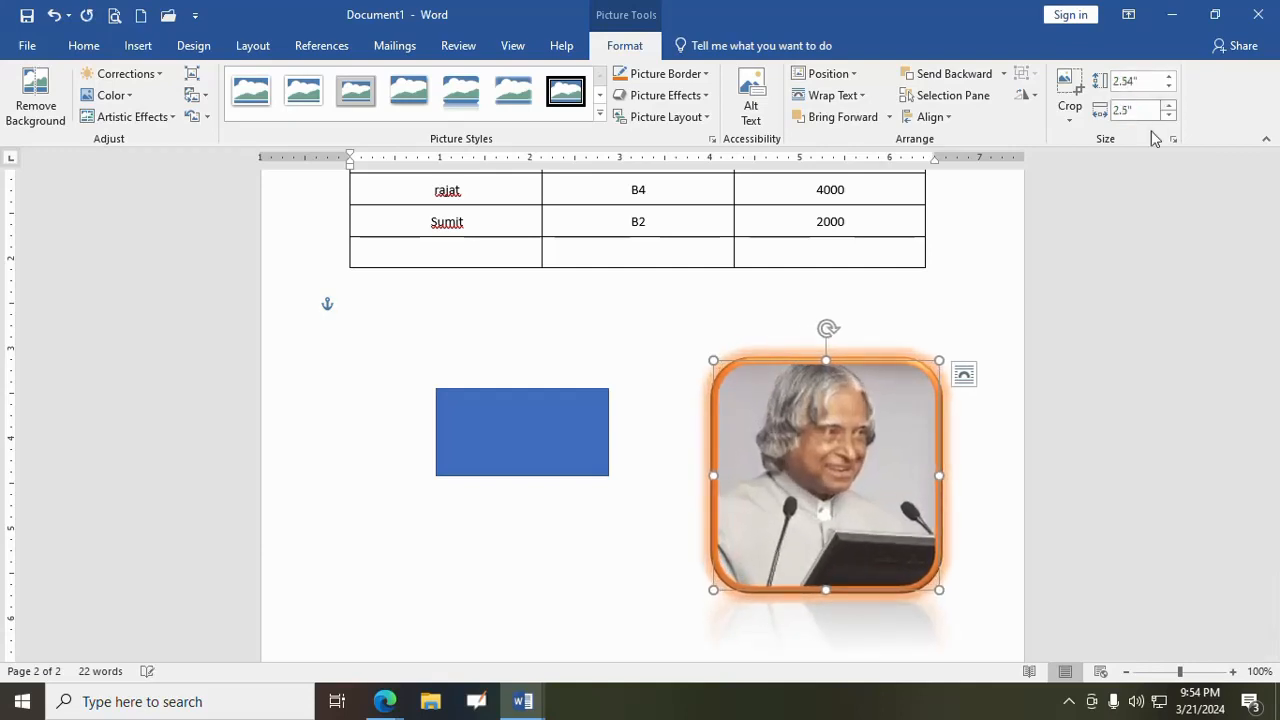
drag(891, 434, 870, 416)
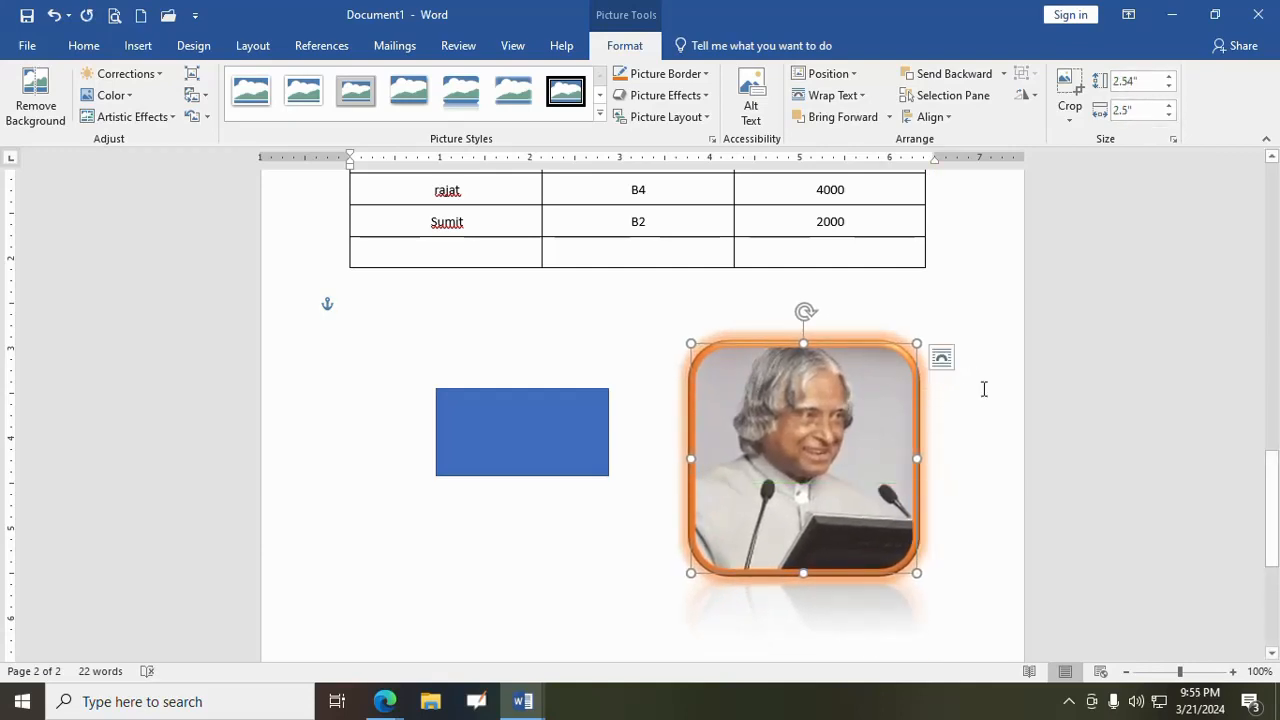
click(984, 389)
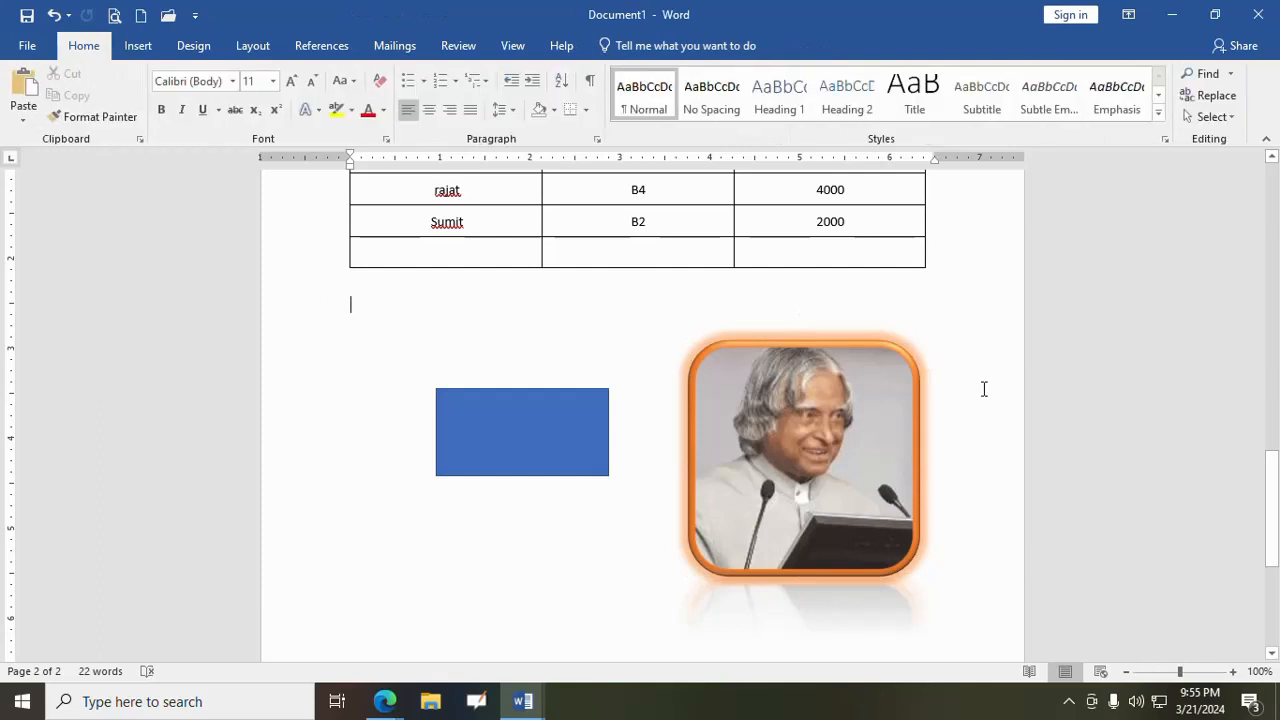
click(140, 47)
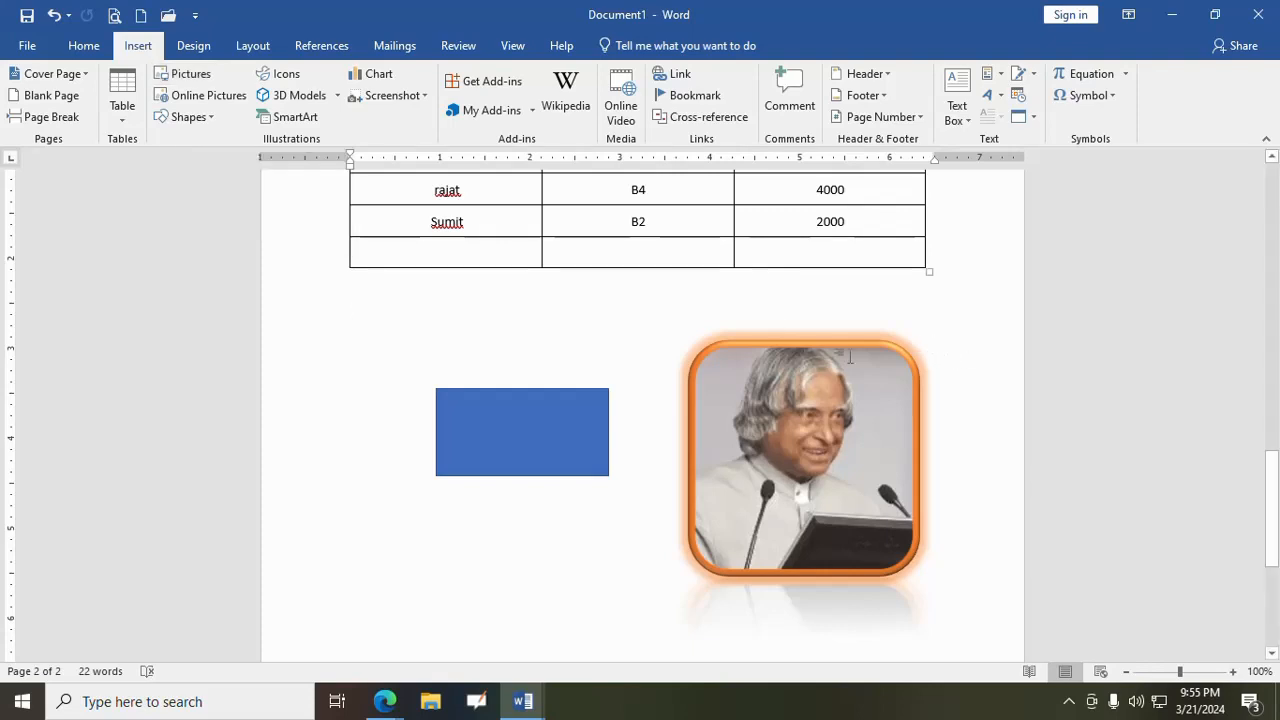
click(822, 394)
click(628, 47)
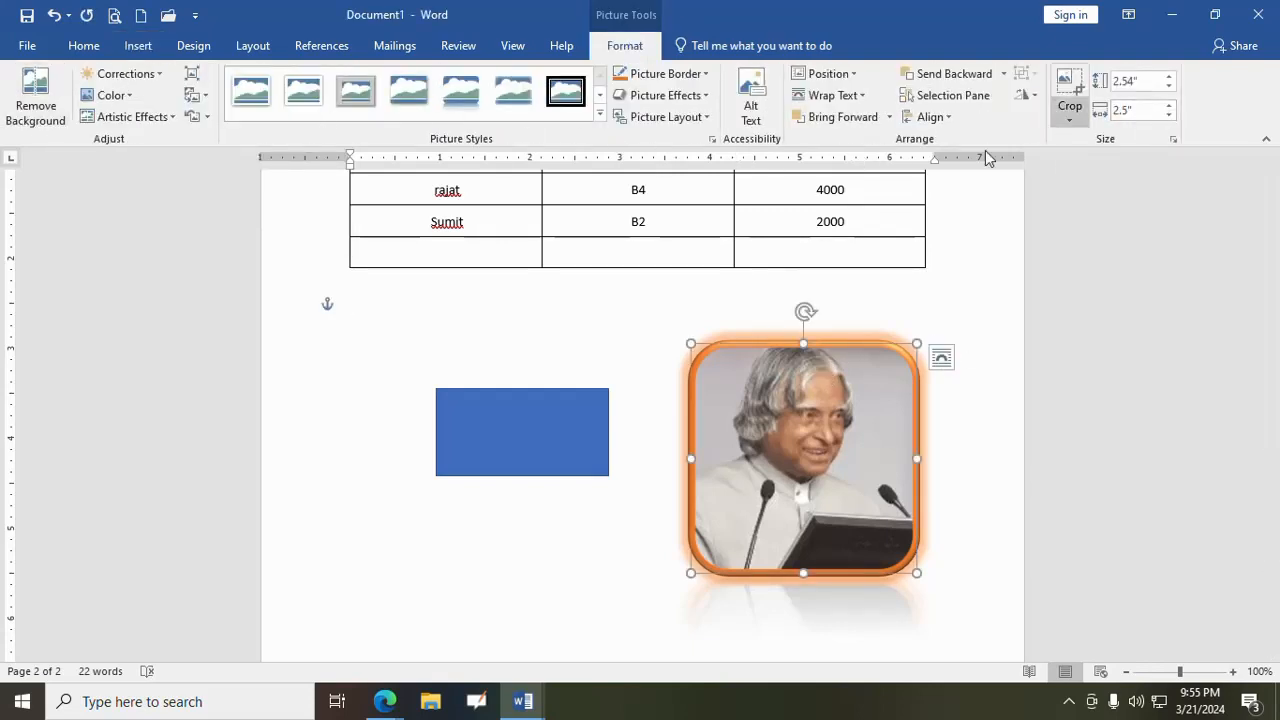
click(574, 526)
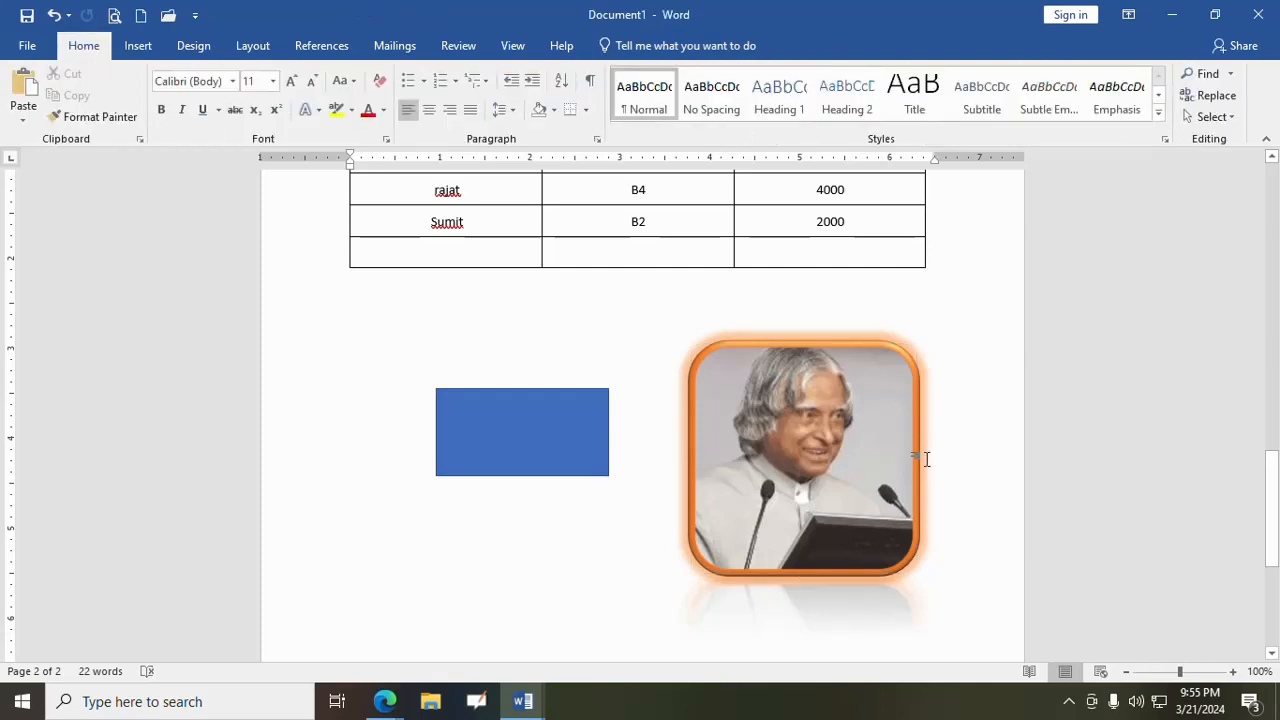
- Search the online pictures for "tajmahal" and insert the second picture of the first row into the document
click(138, 46)
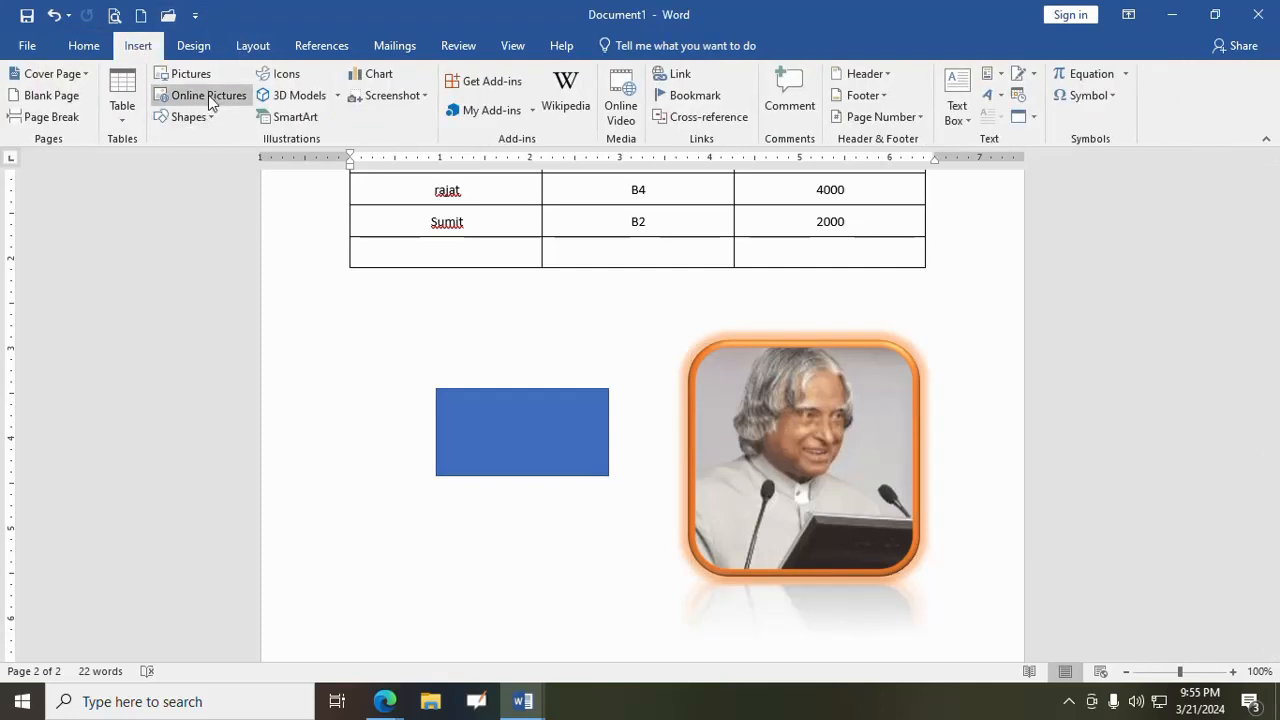
click(208, 96)
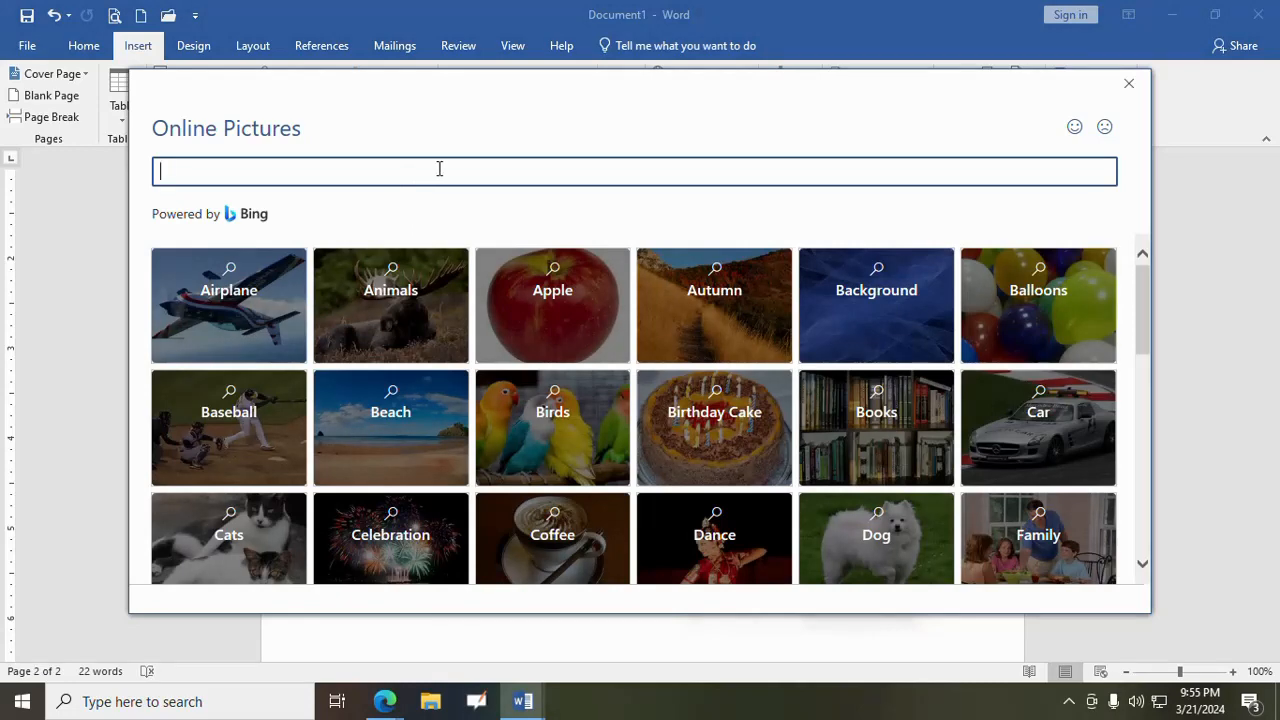
text(qa)
key(Return)
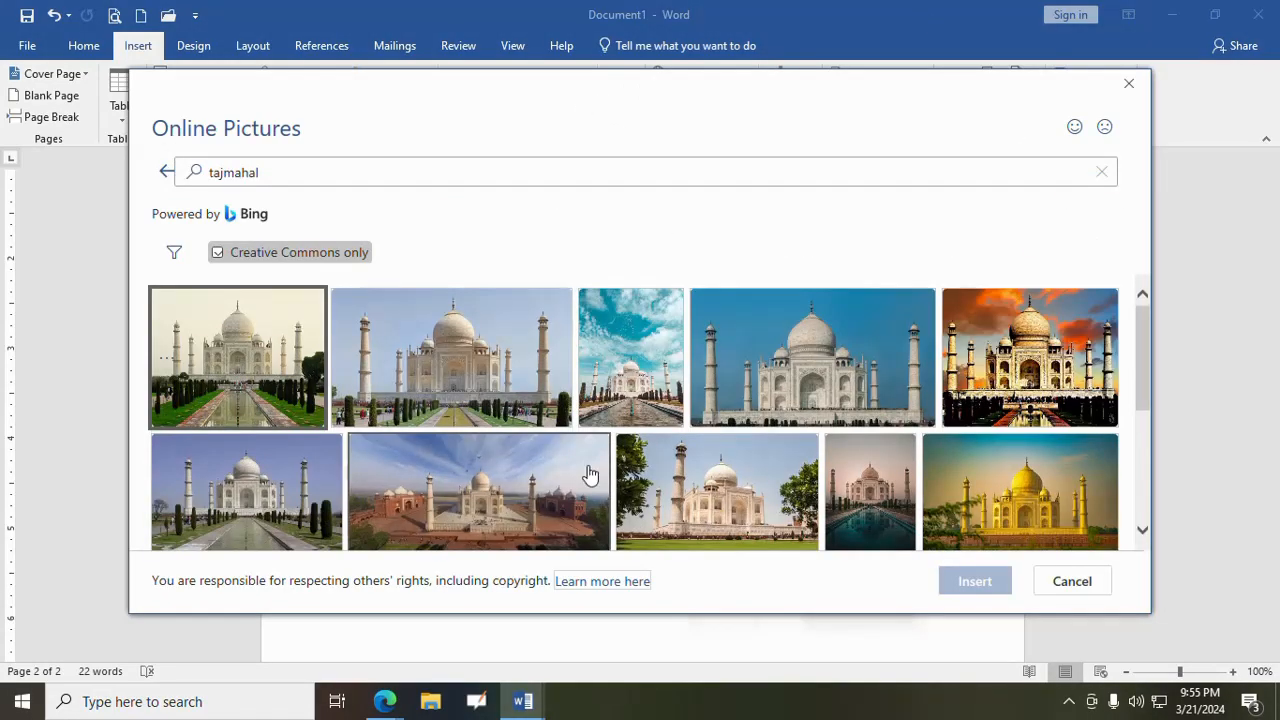
click(457, 374)
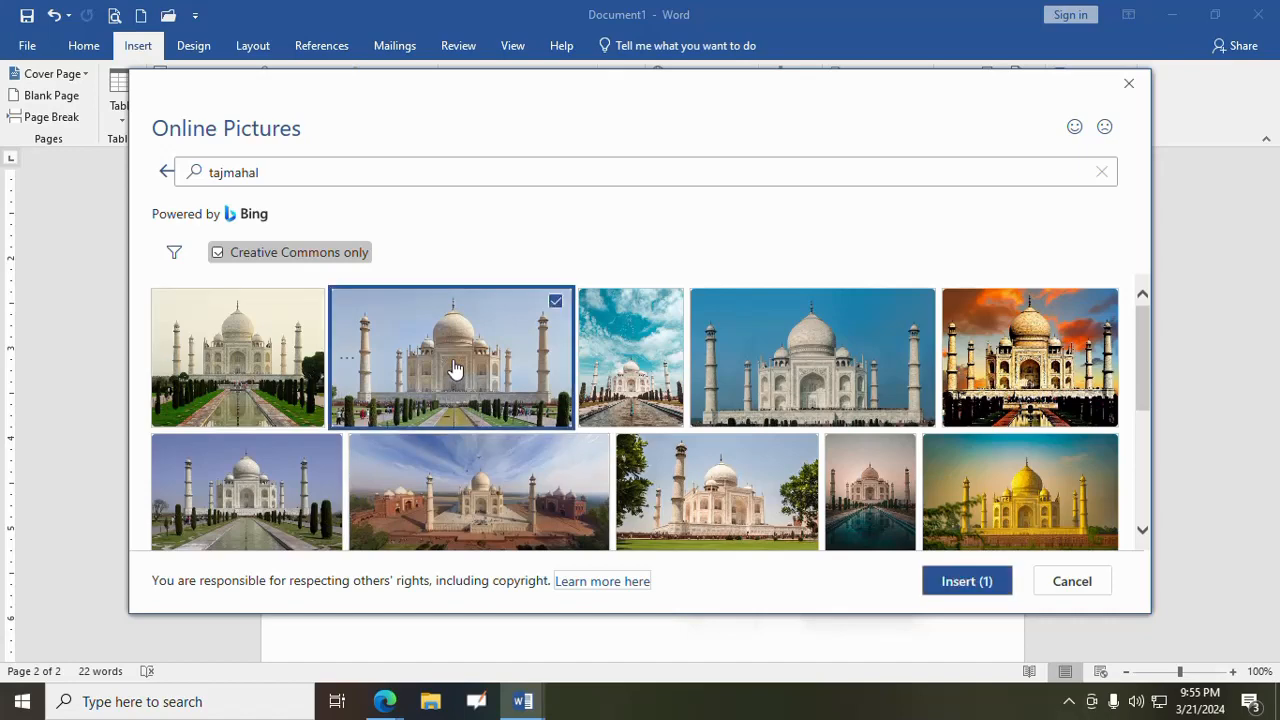
click(962, 581)
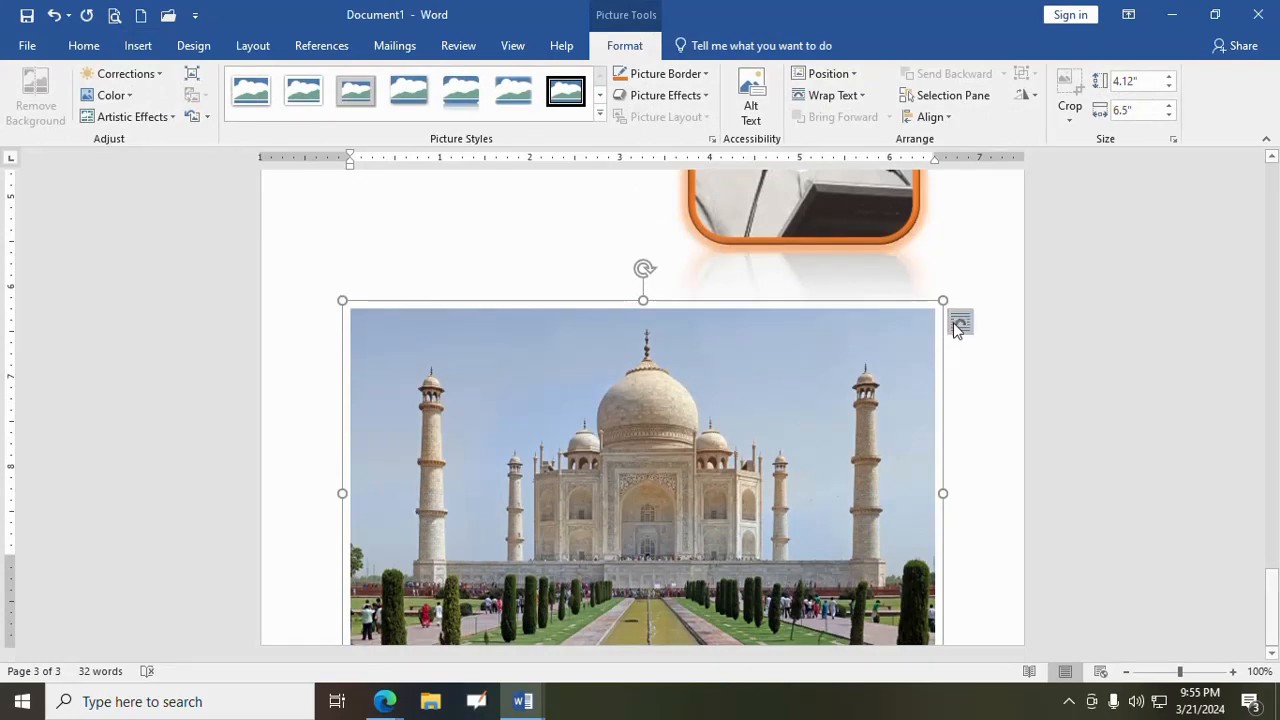
- Shrink the Taj Mahal picture to about 2.83" high by 4.33" wide and set its text wrapping to Through
drag(943, 300, 737, 424)
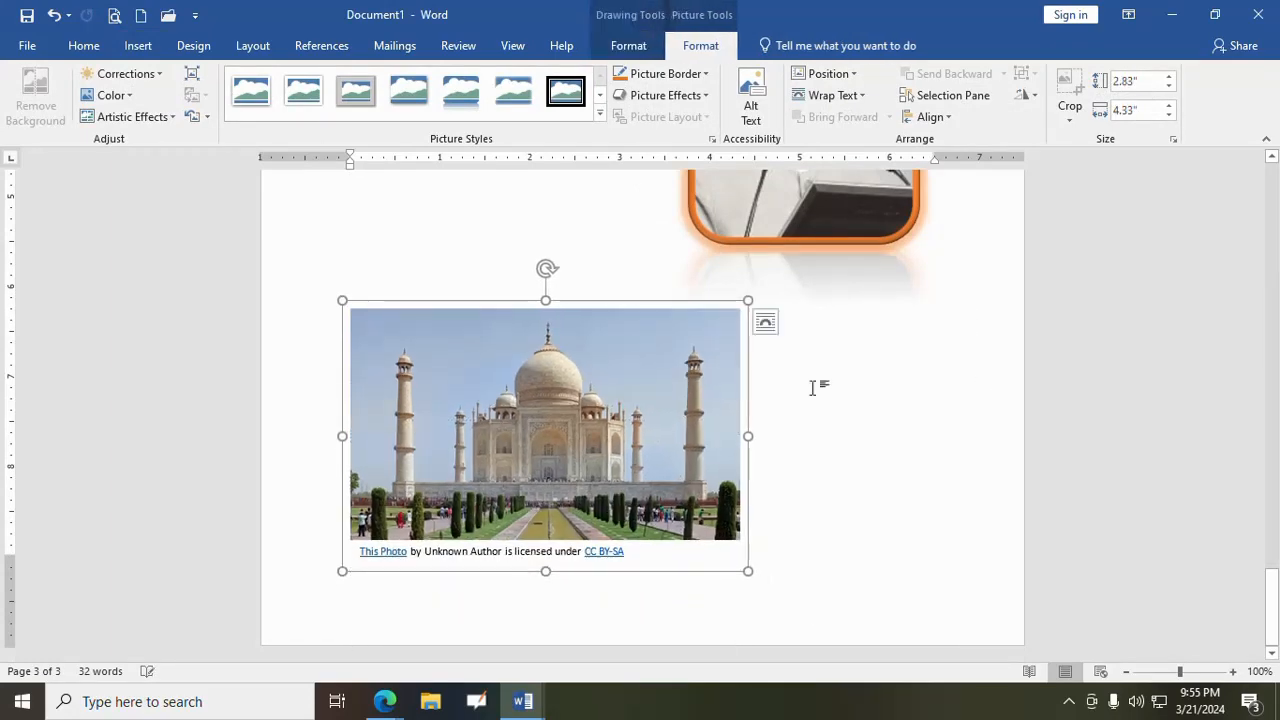
click(765, 322)
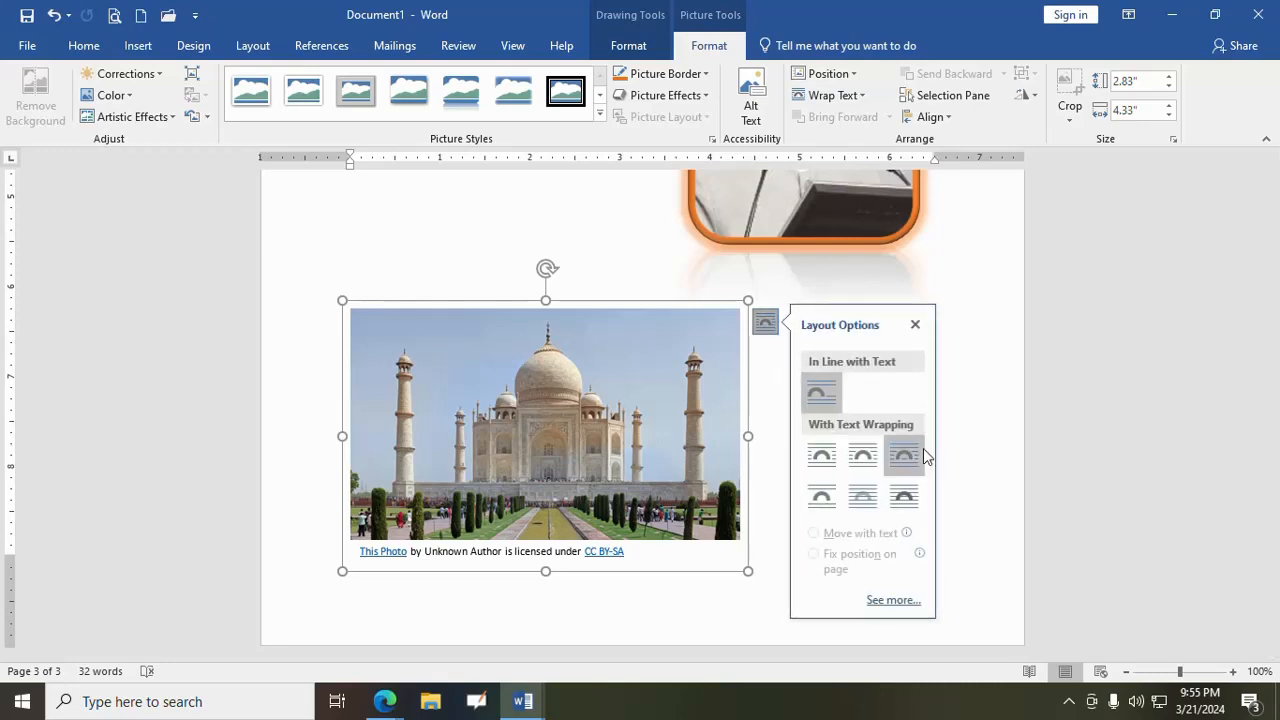
click(921, 452)
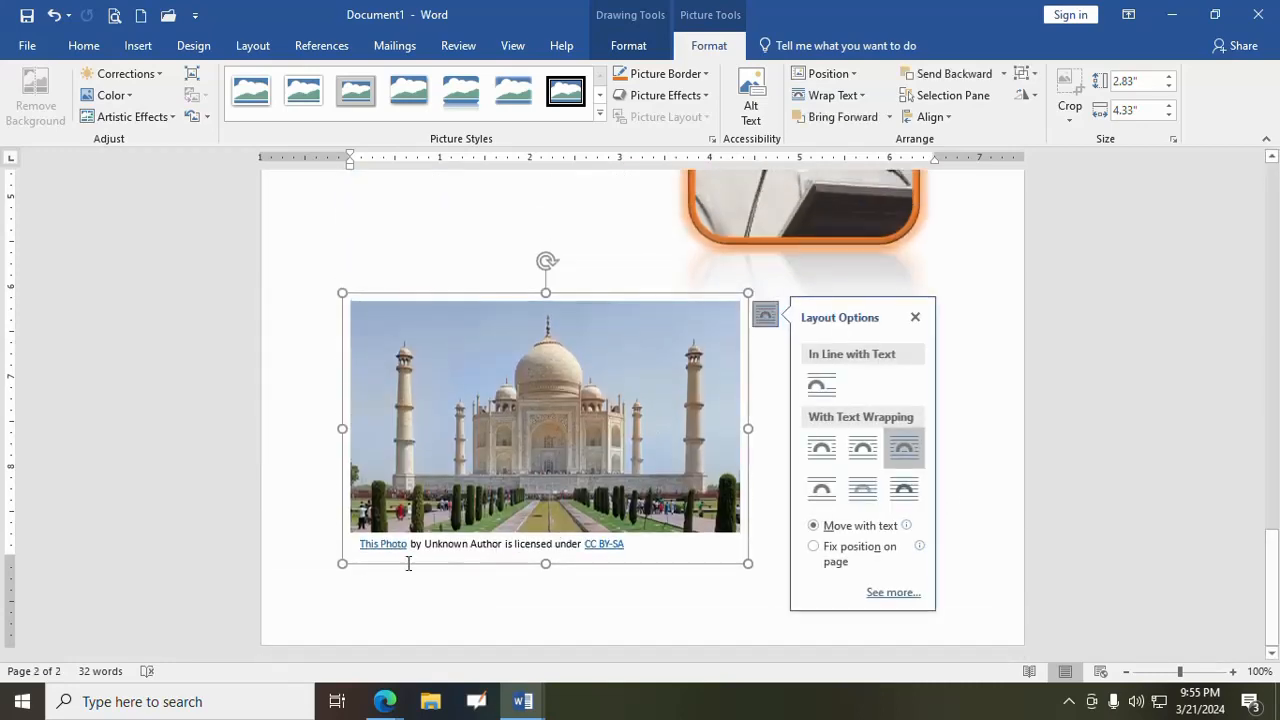
- Move the Taj Mahal picture with its caption slightly to the right and deselect it
drag(636, 494, 672, 492)
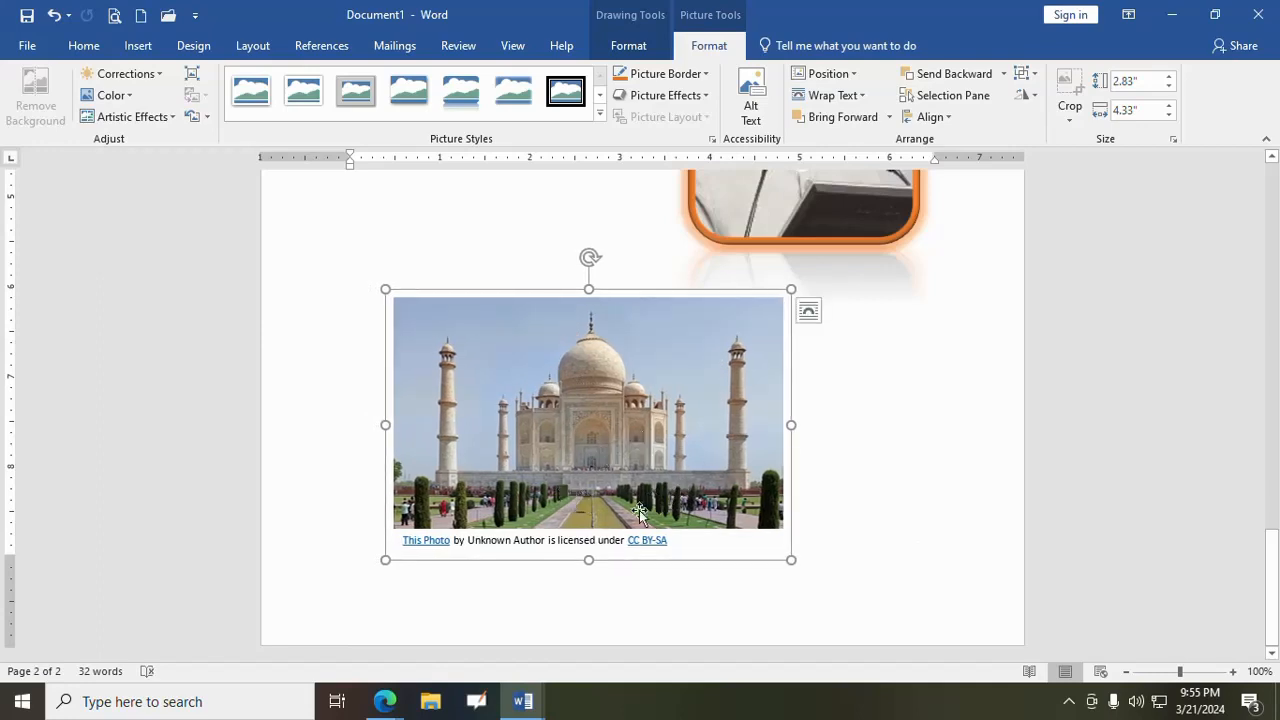
click(866, 519)
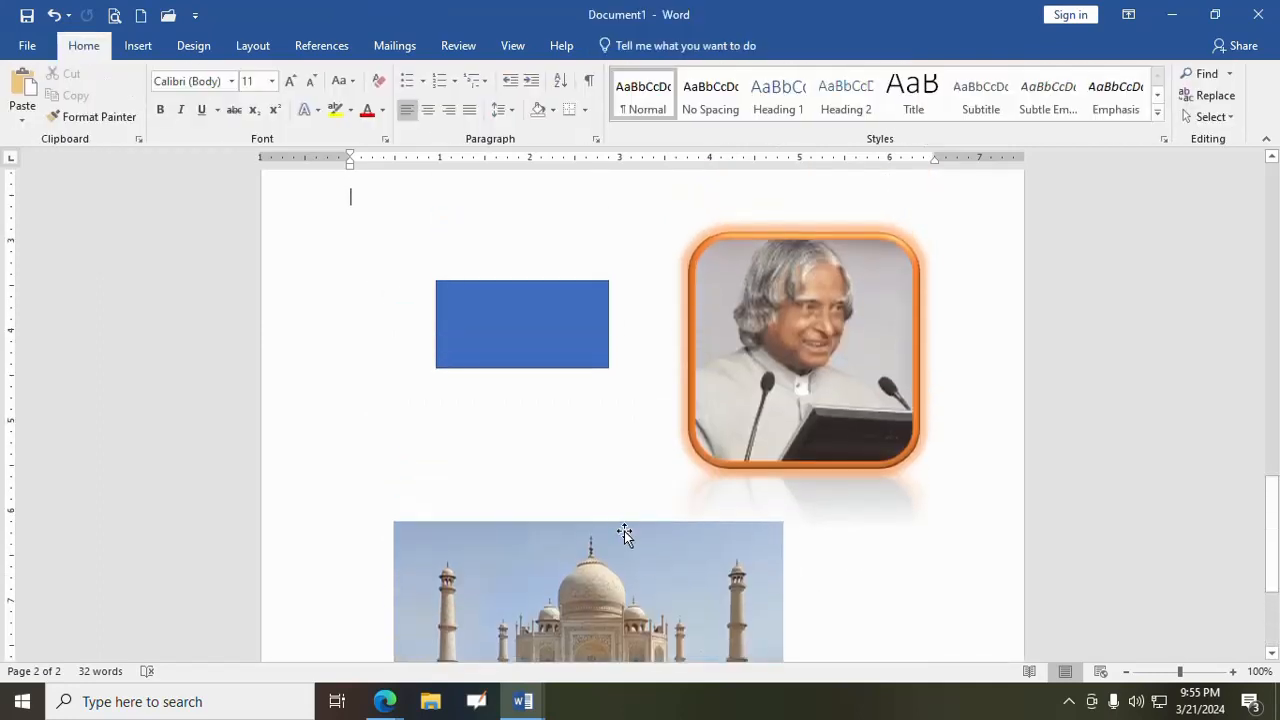
scroll(623, 531, down, 3)
click(652, 483)
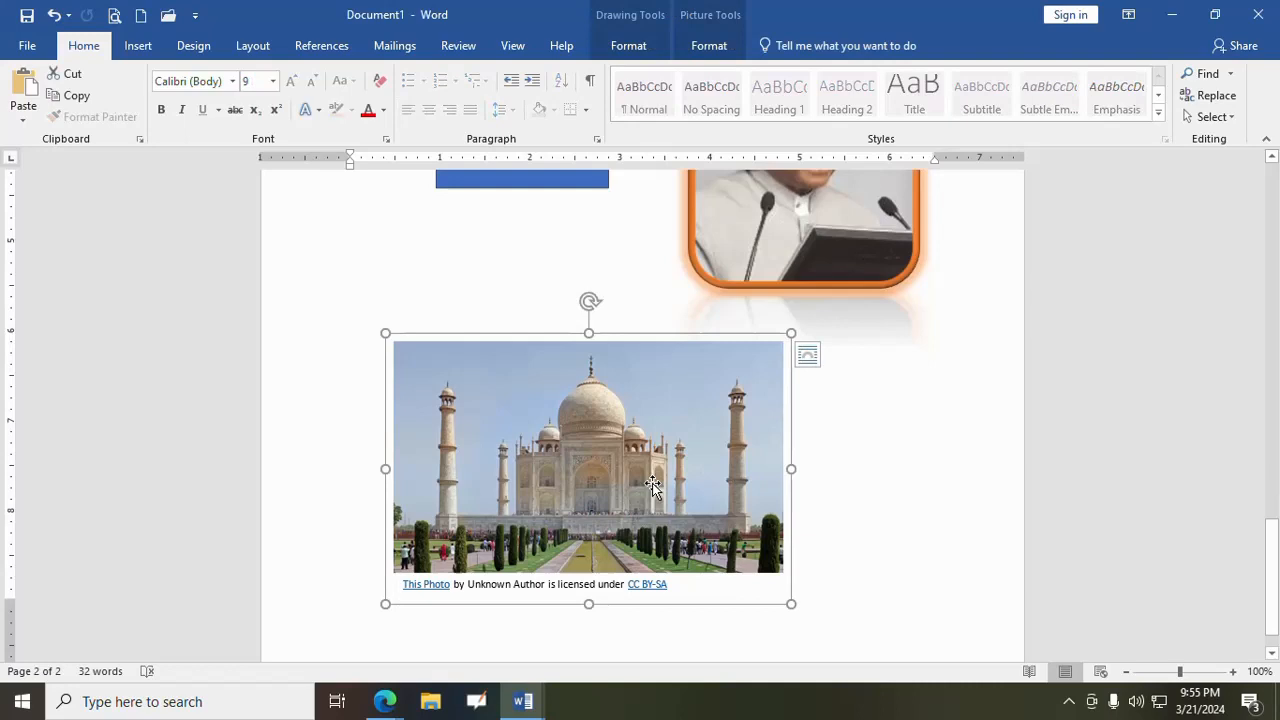
click(848, 485)
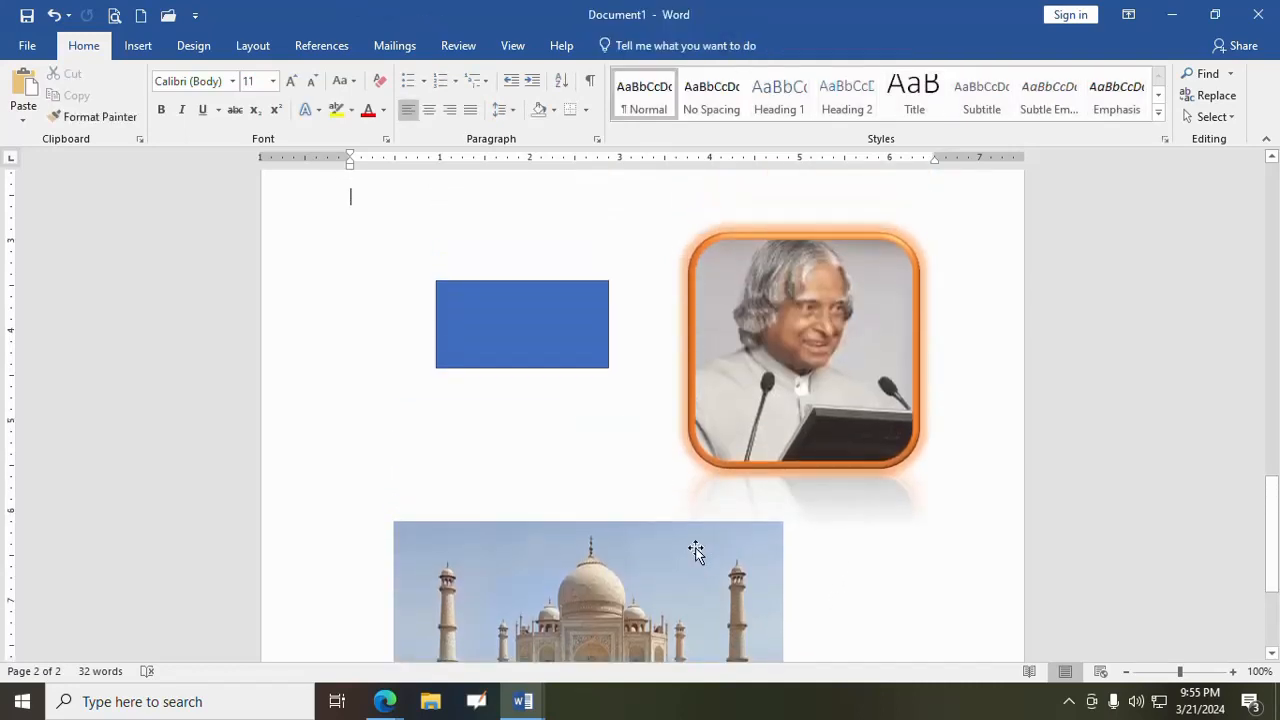
scroll(657, 512, down, 3)
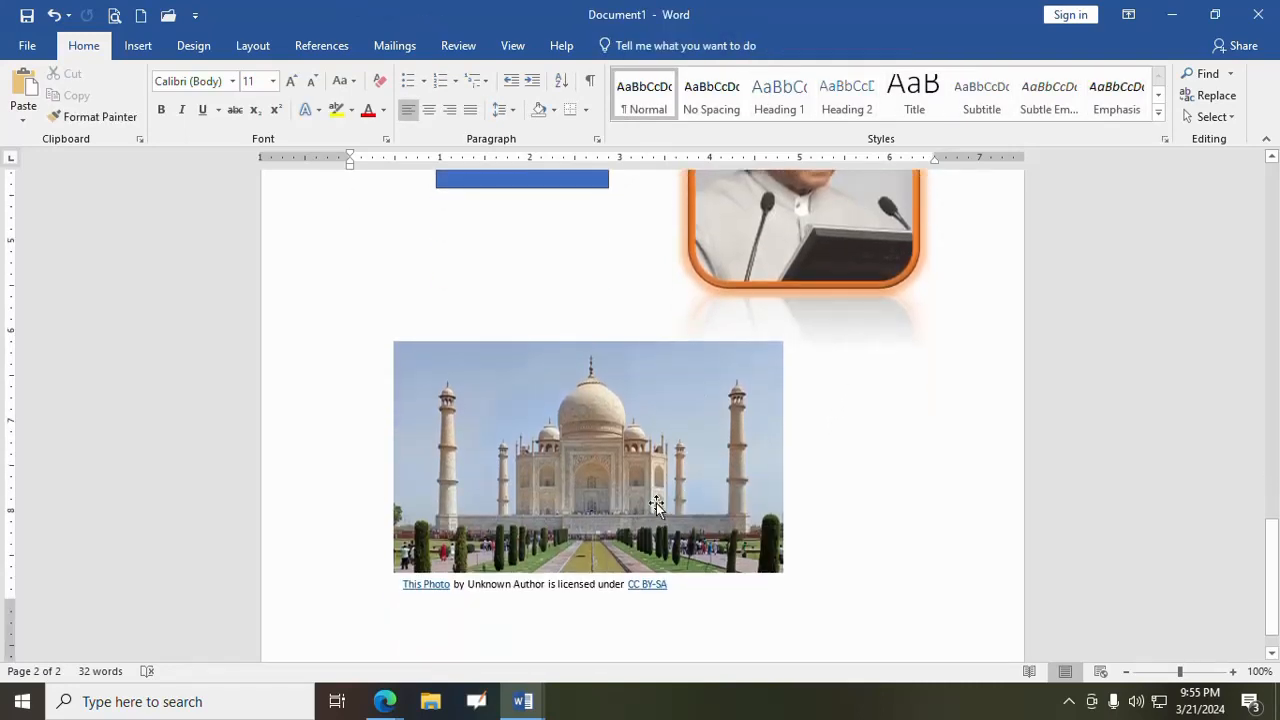
click(656, 505)
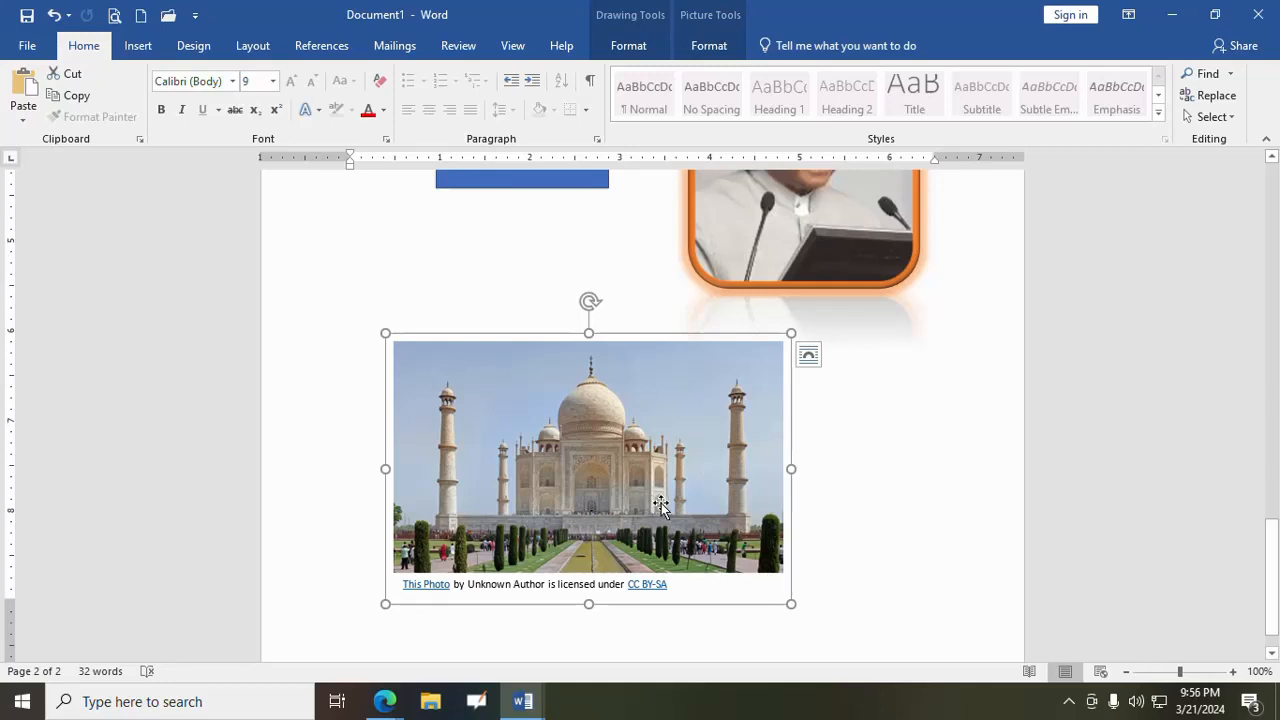
- Delete the Taj Mahal picture, draw a horizontal scroll banner about 1.24" high by 3.53" wide in its place, and deselect it
key(Delete)
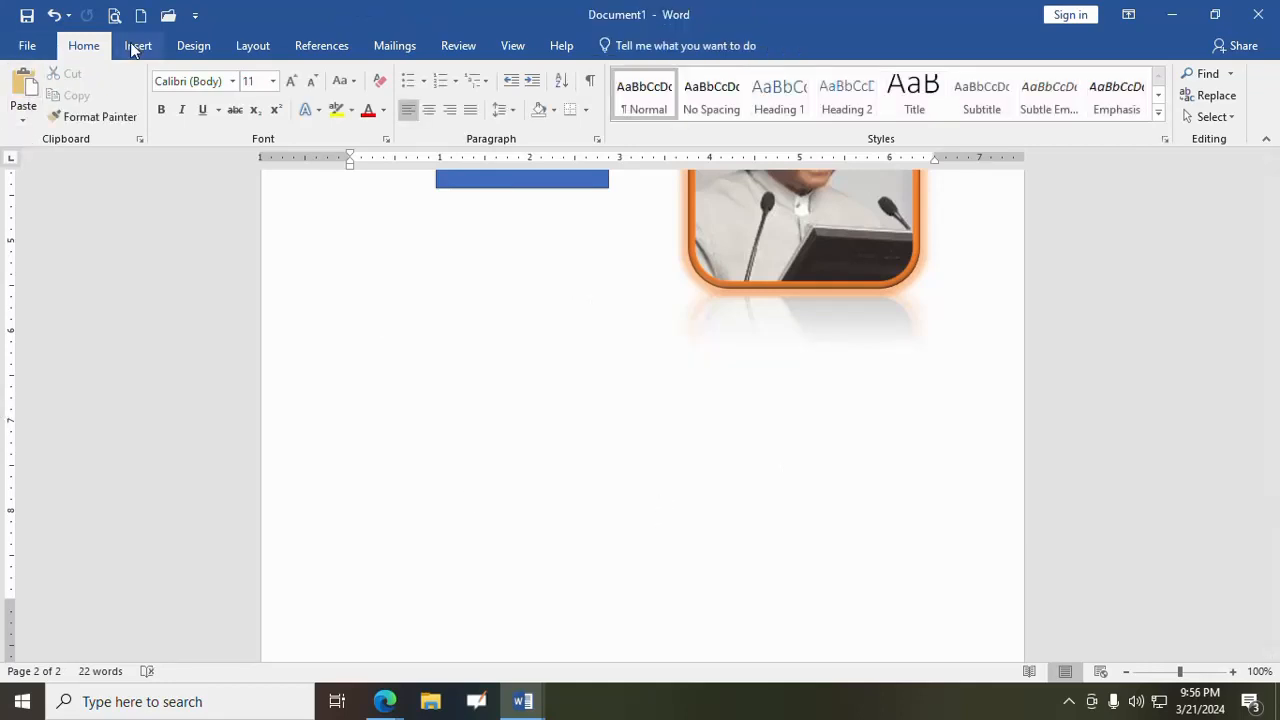
click(137, 47)
click(207, 118)
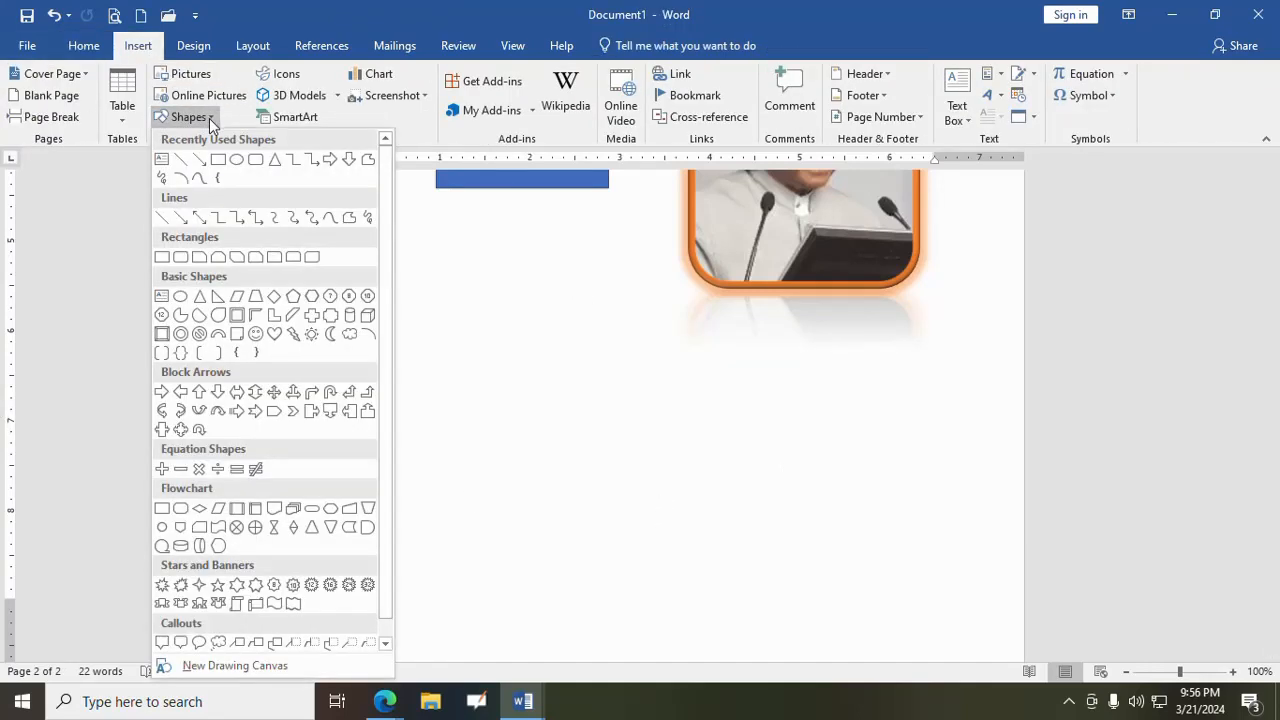
scroll(259, 542, down, 1)
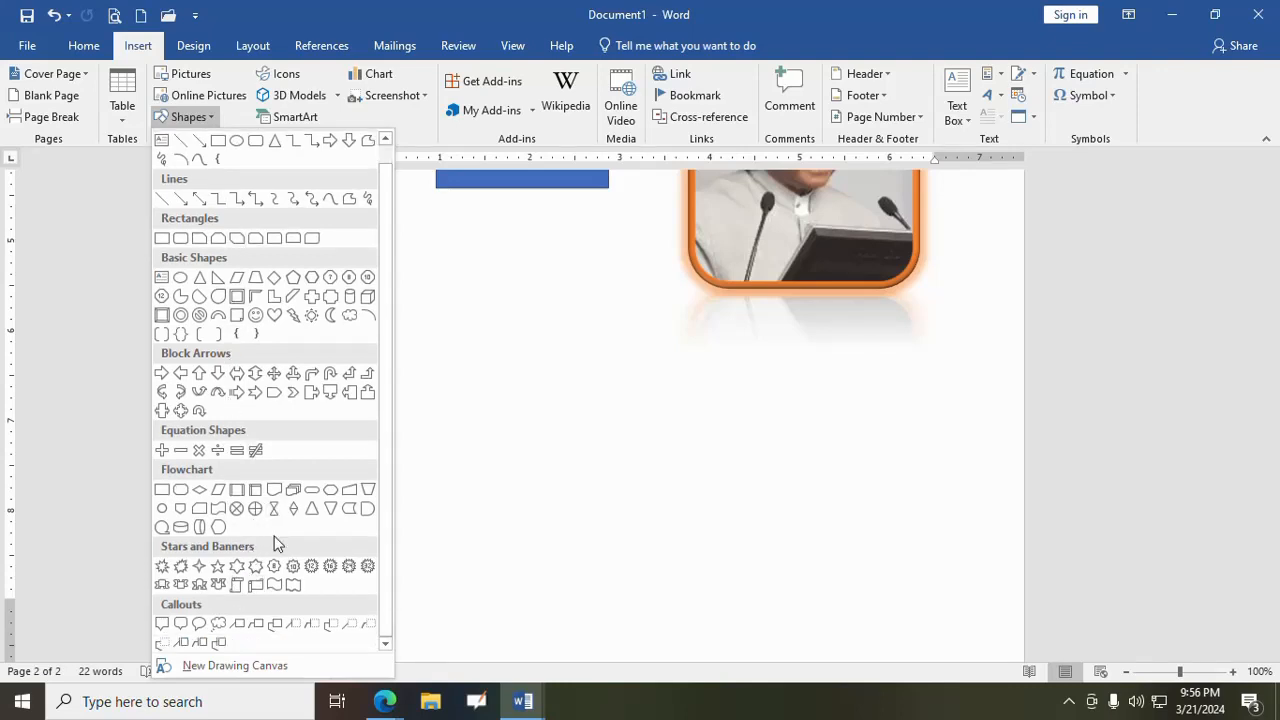
click(258, 586)
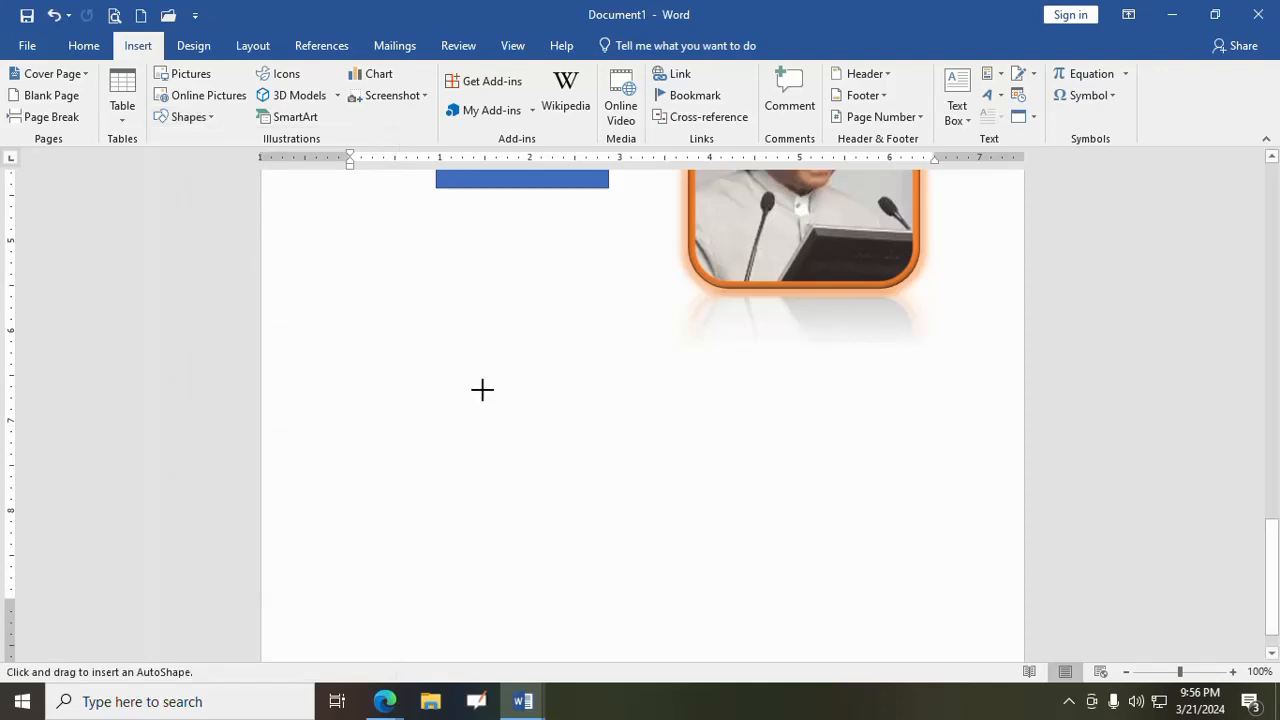
drag(428, 353, 746, 465)
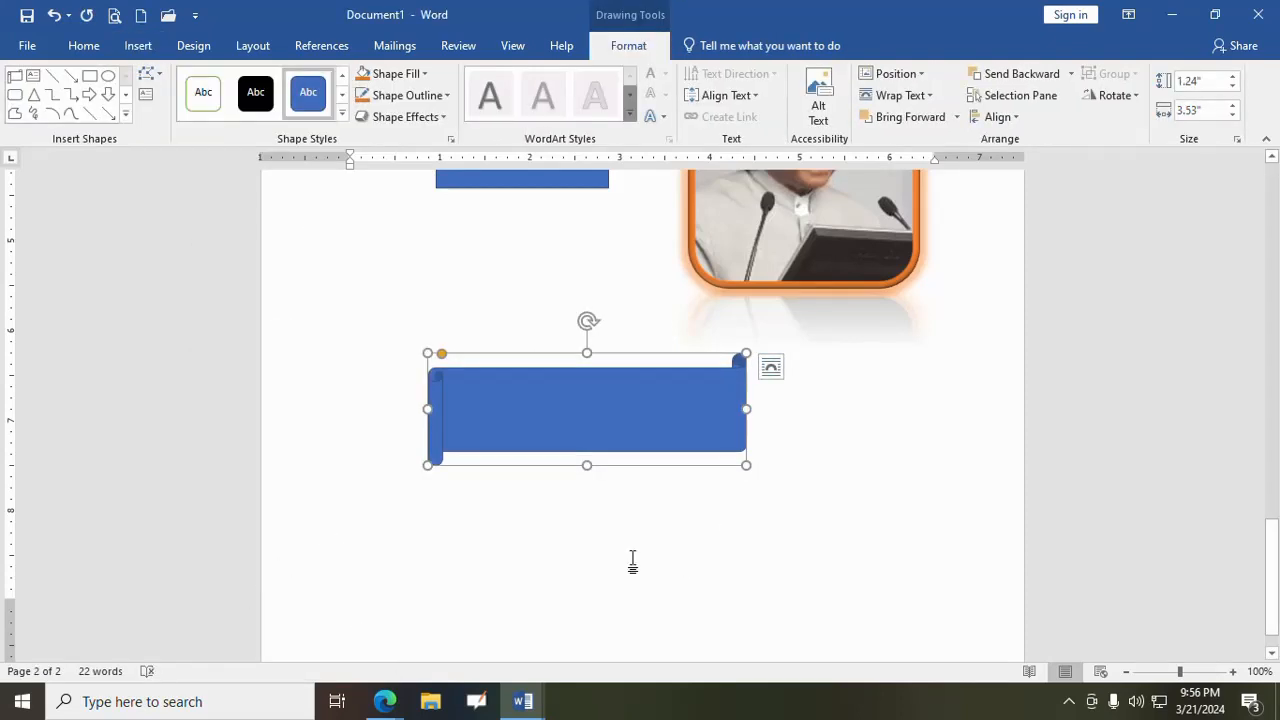
click(632, 562)
- Start a new shape on the page using the cloud-shaped thought bubble callout
click(138, 45)
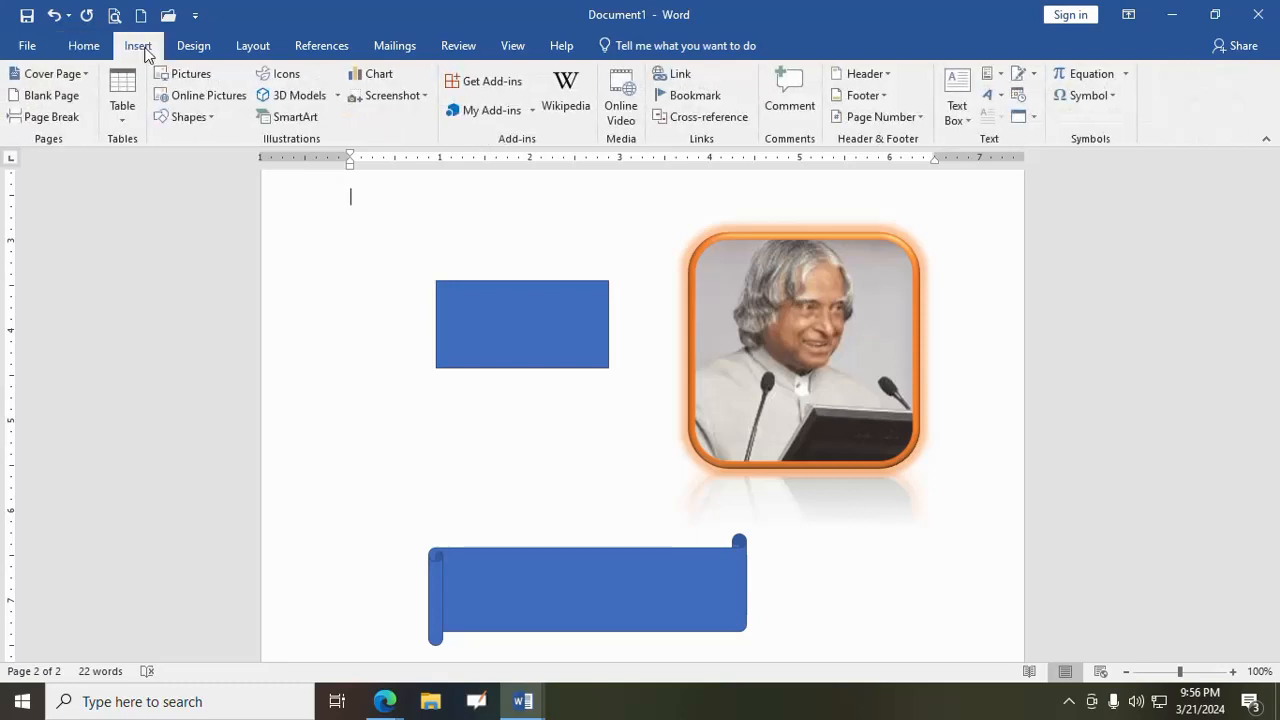
click(195, 119)
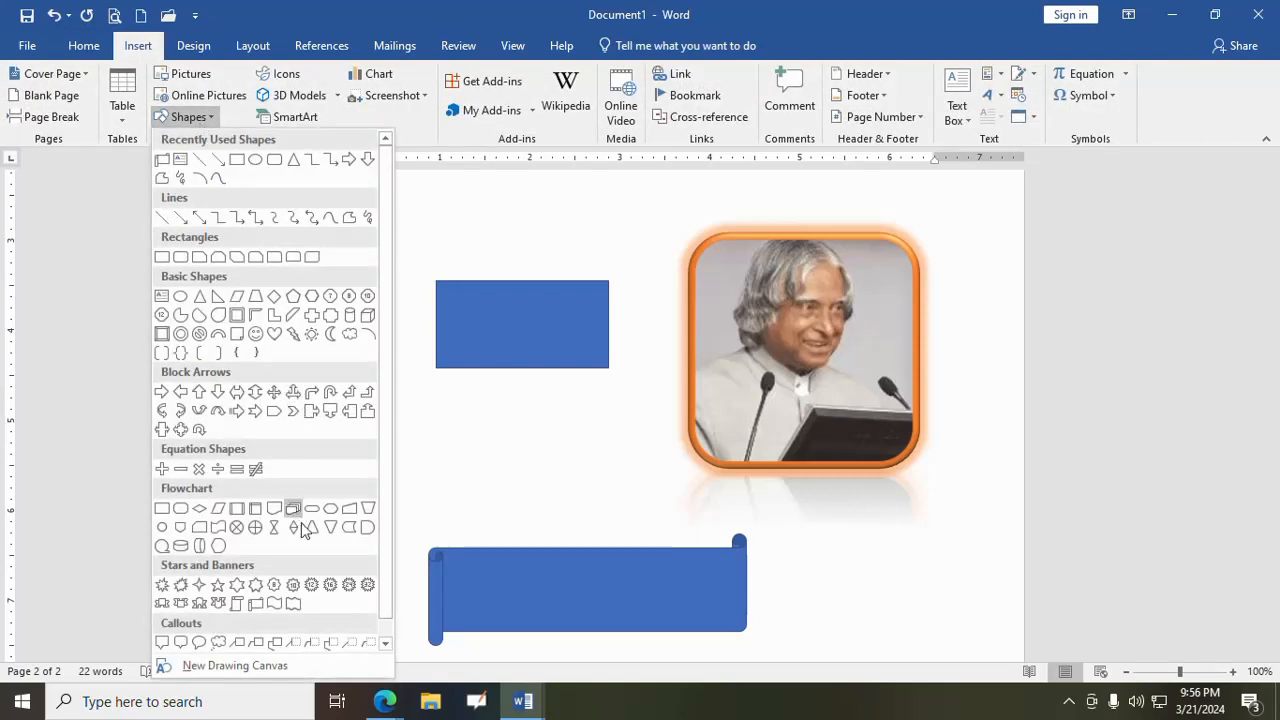
click(219, 642)
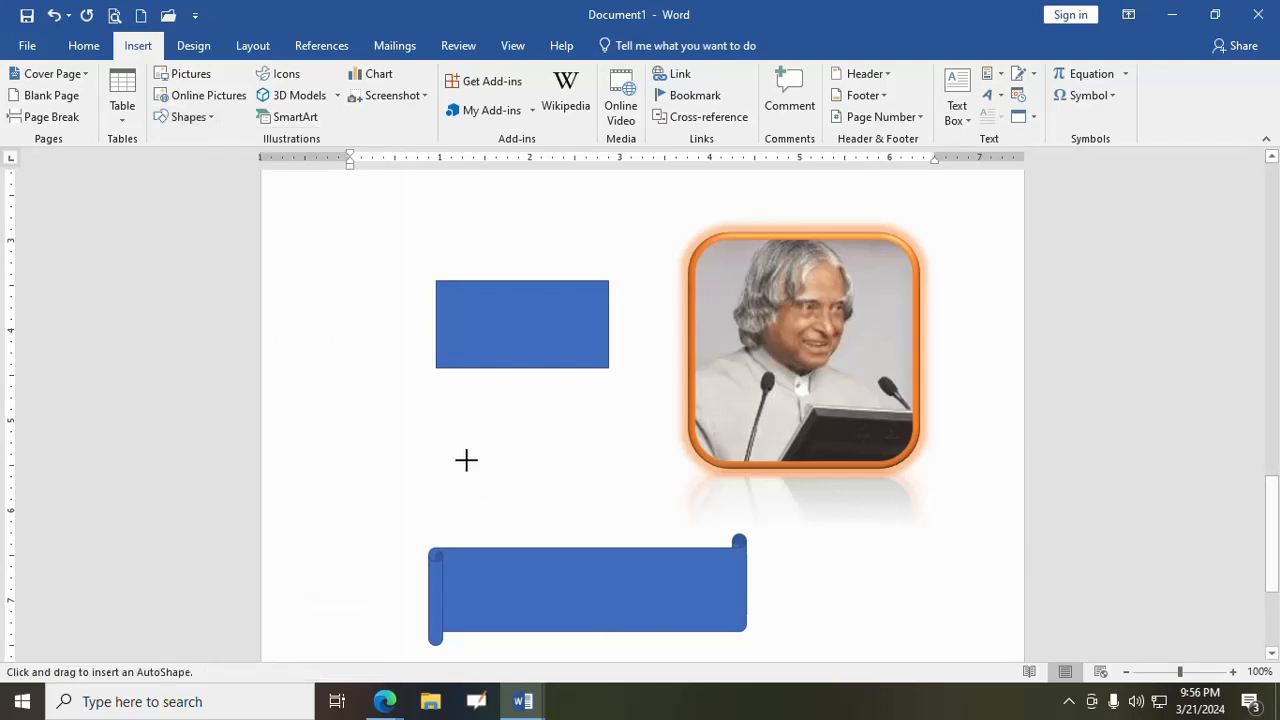
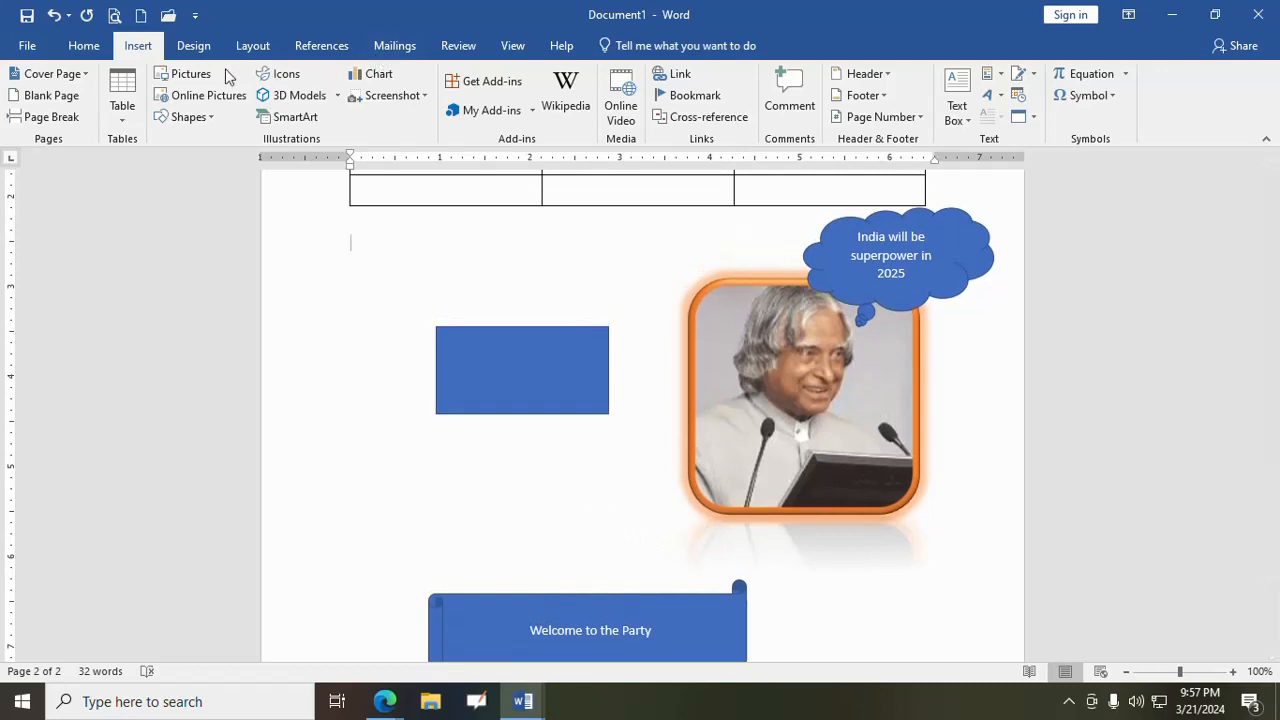
- Insert the fishbowl icon from the Animals category of the icon library
click(286, 75)
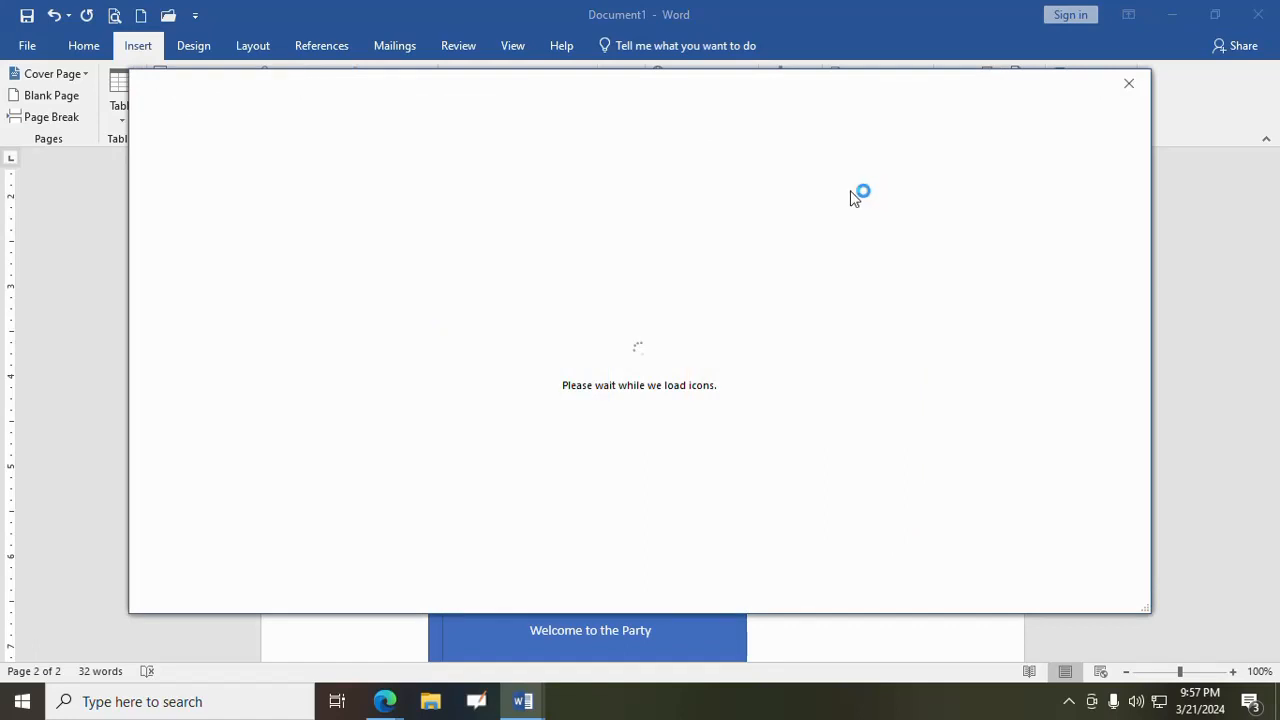
scroll(558, 430, down, 3)
scroll(556, 432, down, 1)
click(503, 425)
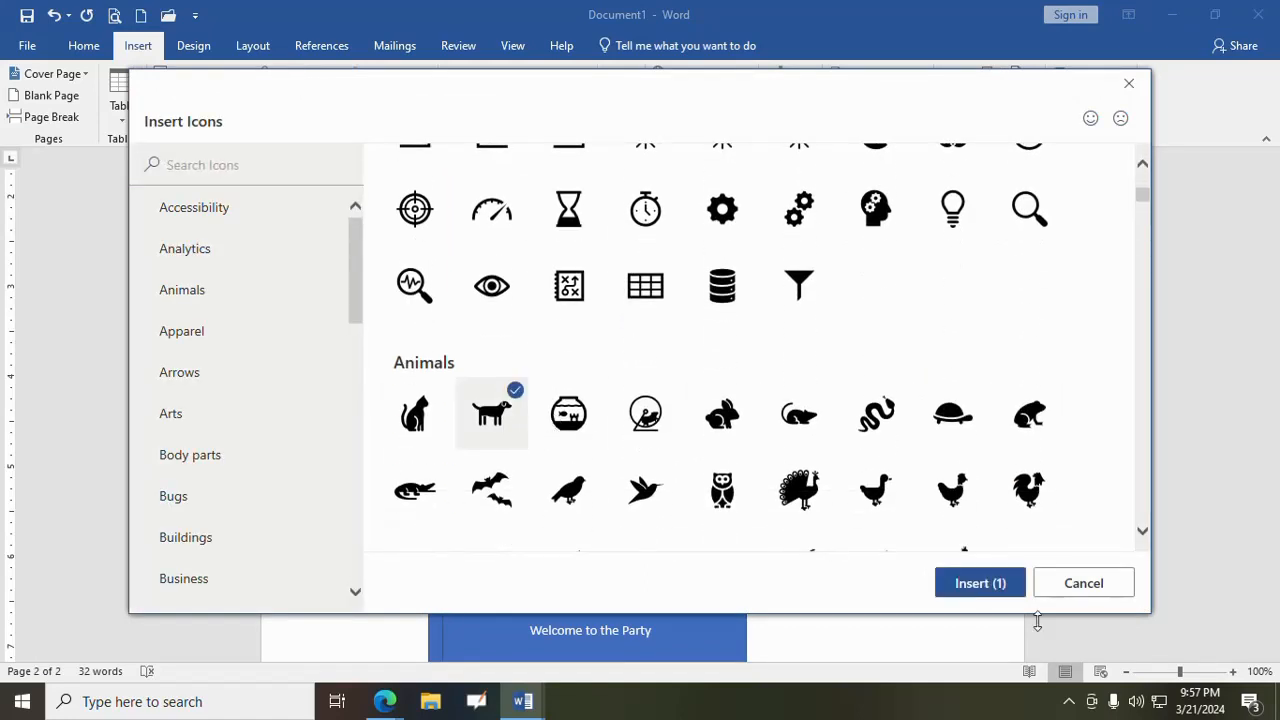
click(588, 398)
click(514, 395)
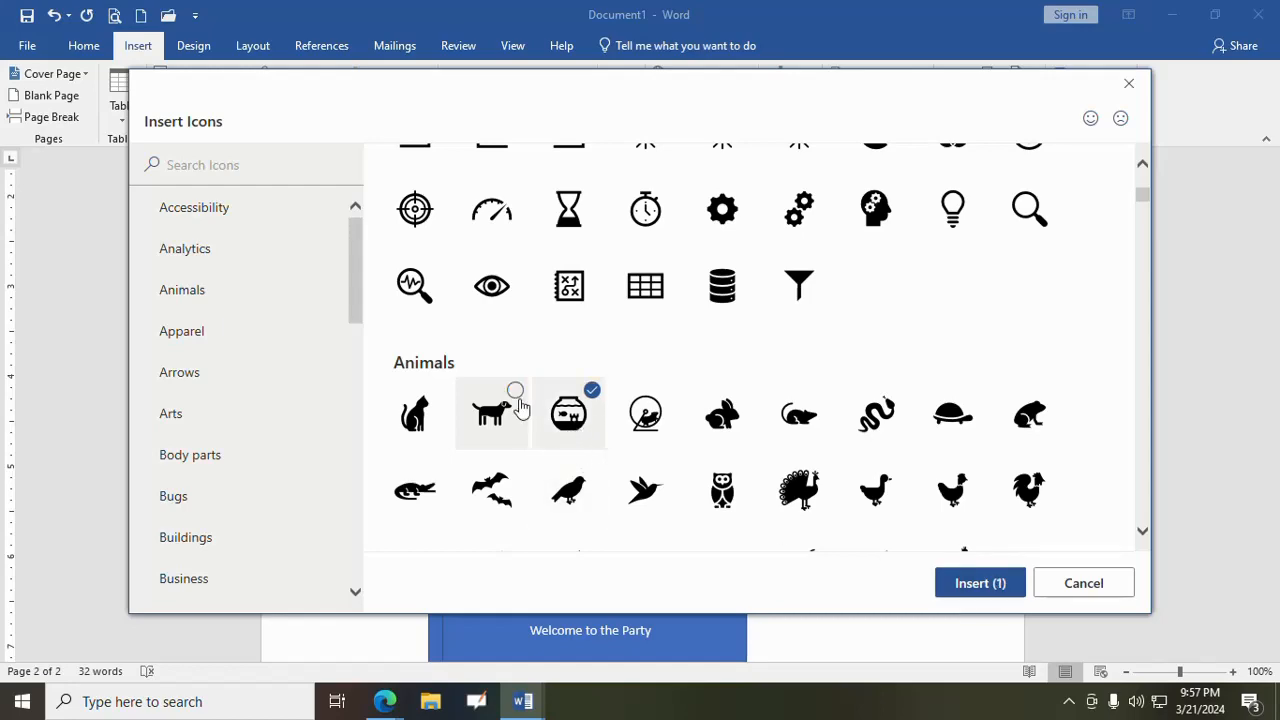
click(978, 586)
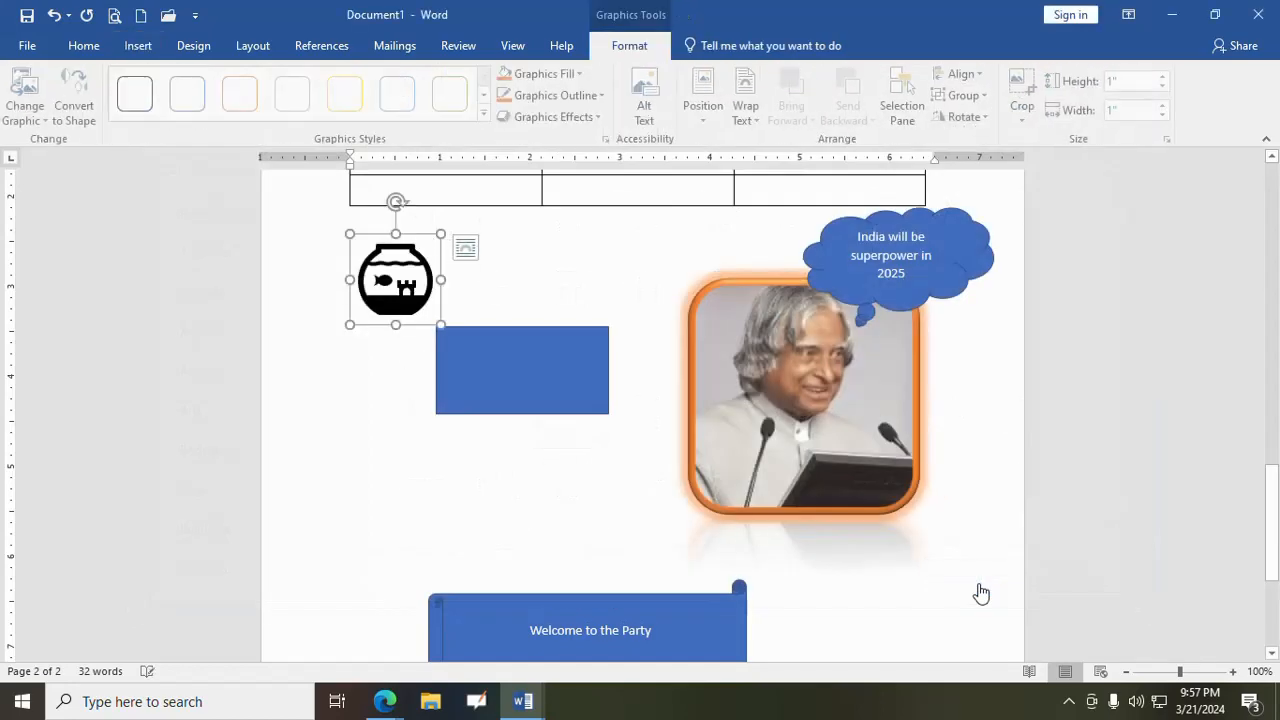
- Set the fishbowl icon's text wrapping to Through, move it below the blue rectangle on its left side, and deselect it
click(403, 380)
click(405, 287)
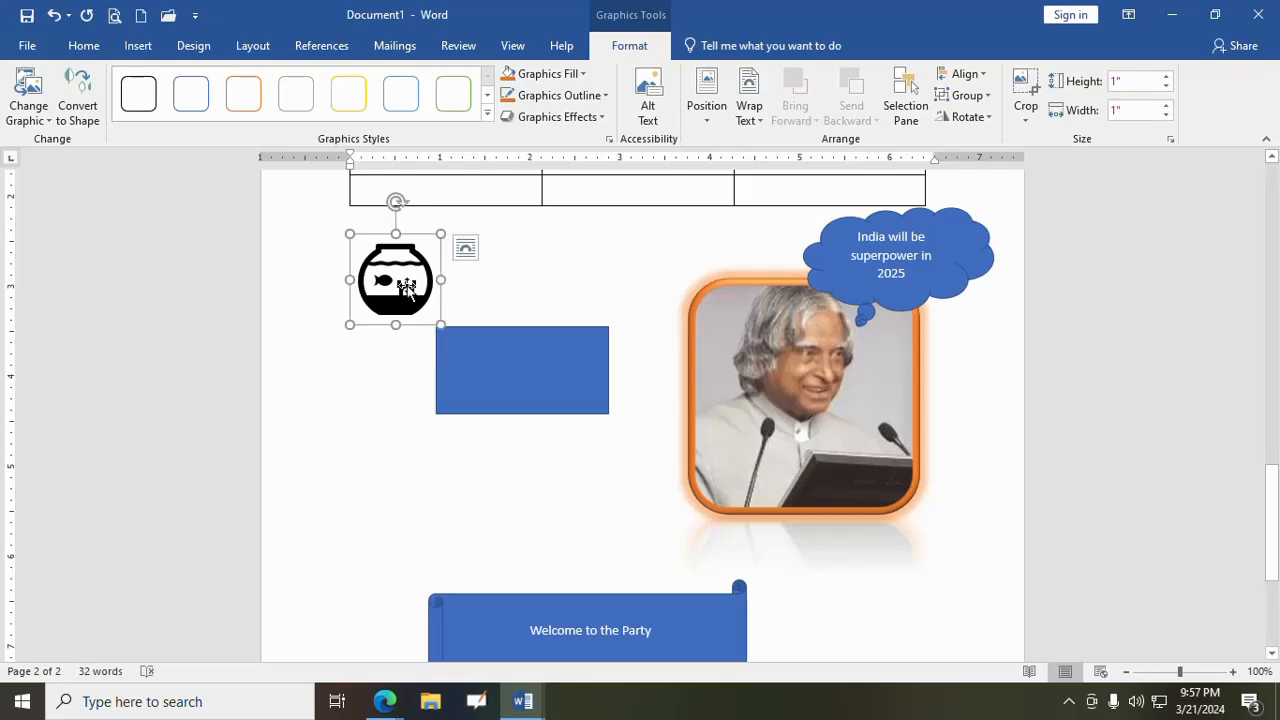
click(465, 248)
click(604, 381)
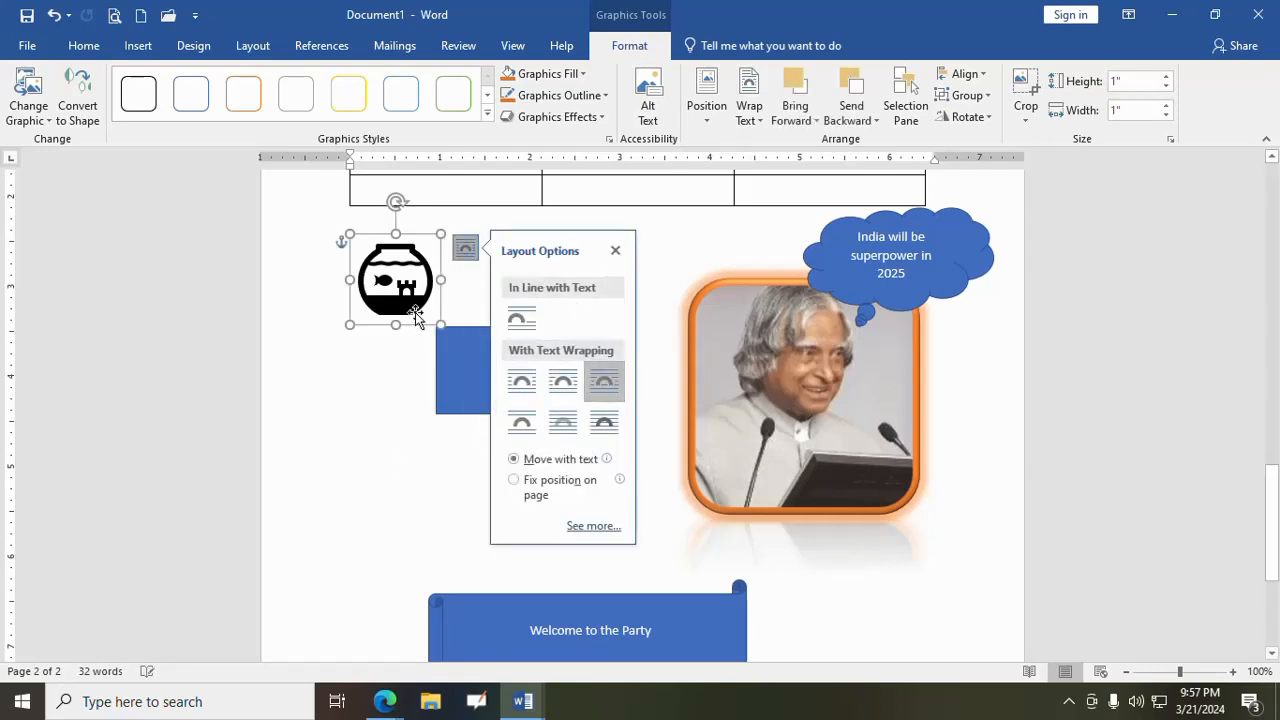
drag(398, 318, 419, 534)
click(590, 515)
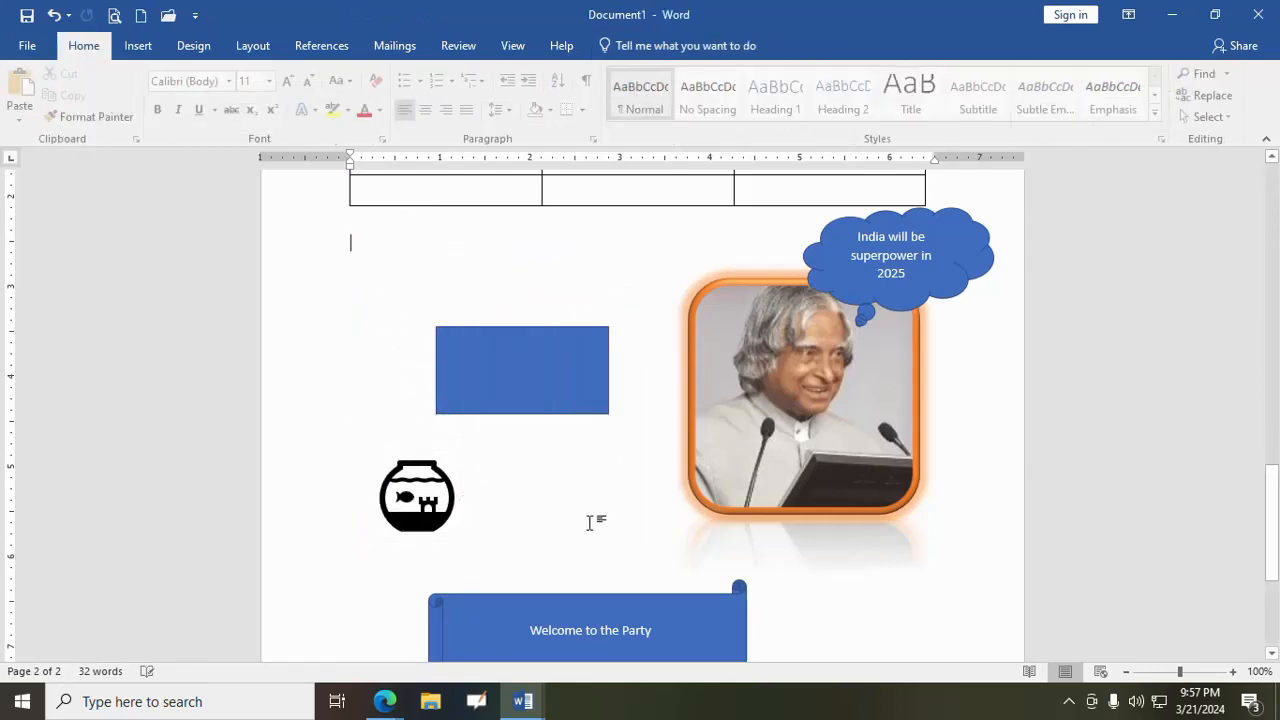
- Insert the grey coffee pot 3D model from the Furniture category of the online 3D models
click(138, 48)
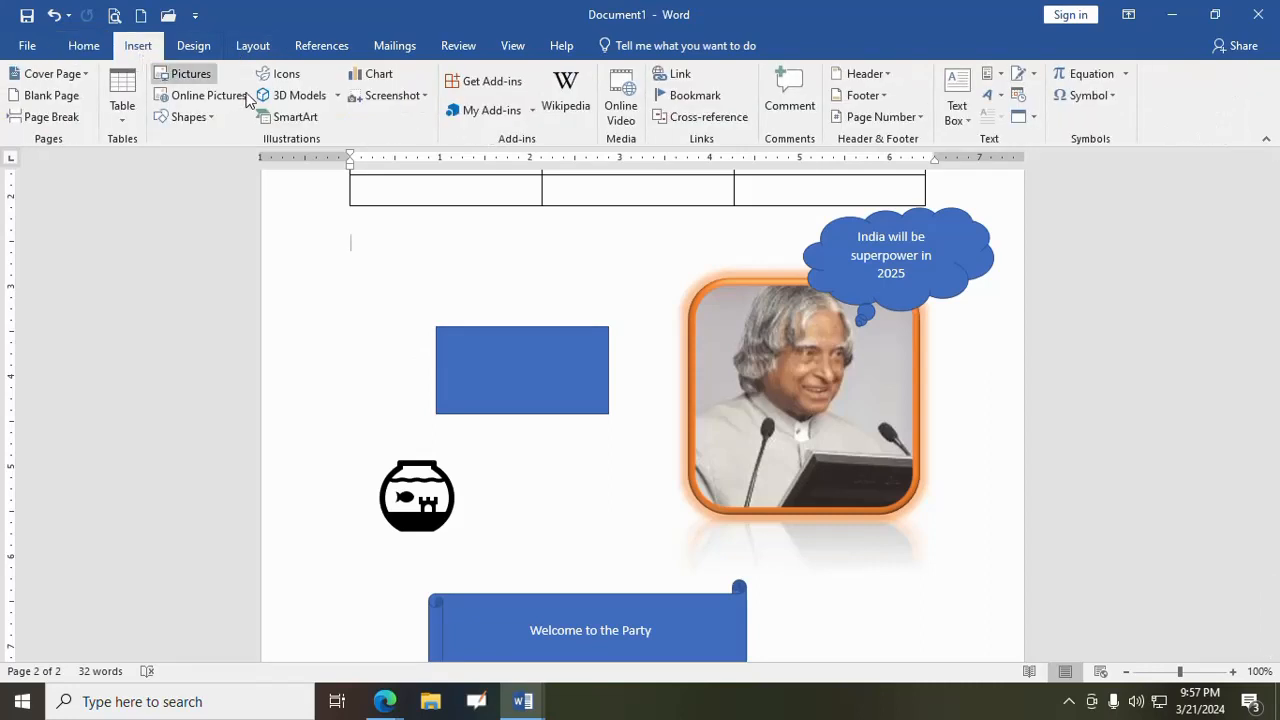
click(339, 97)
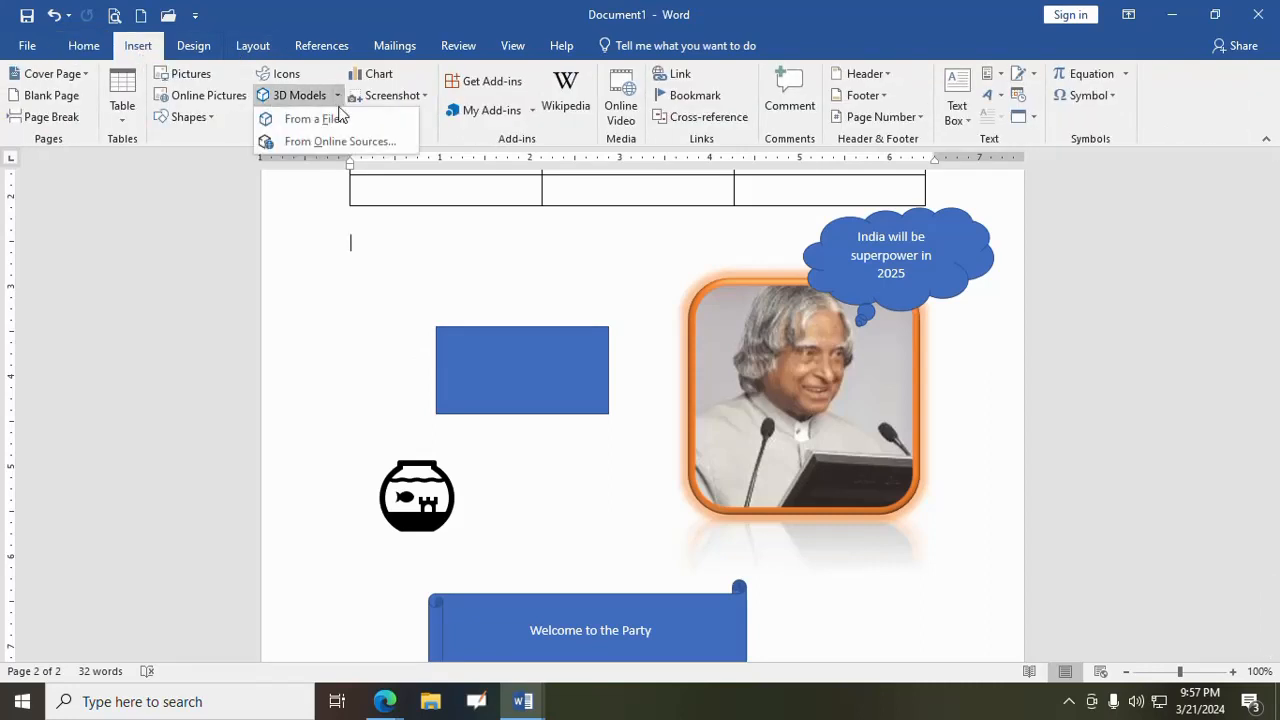
click(332, 143)
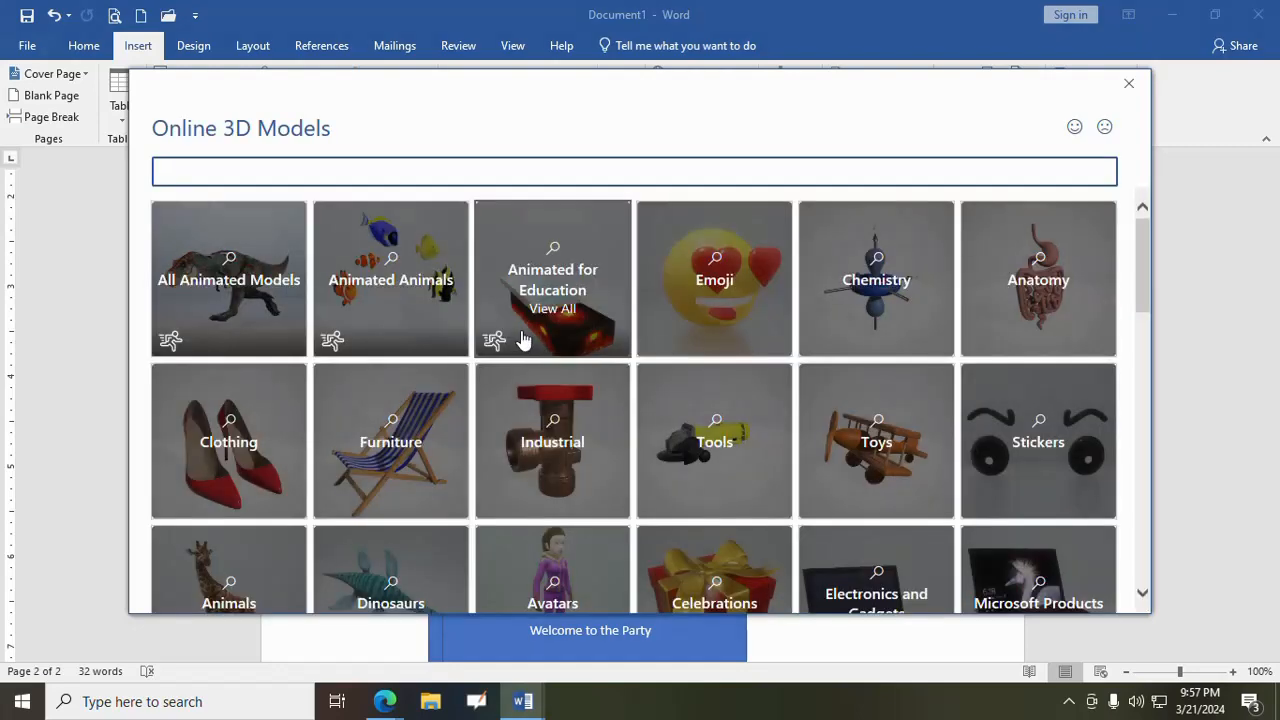
click(420, 432)
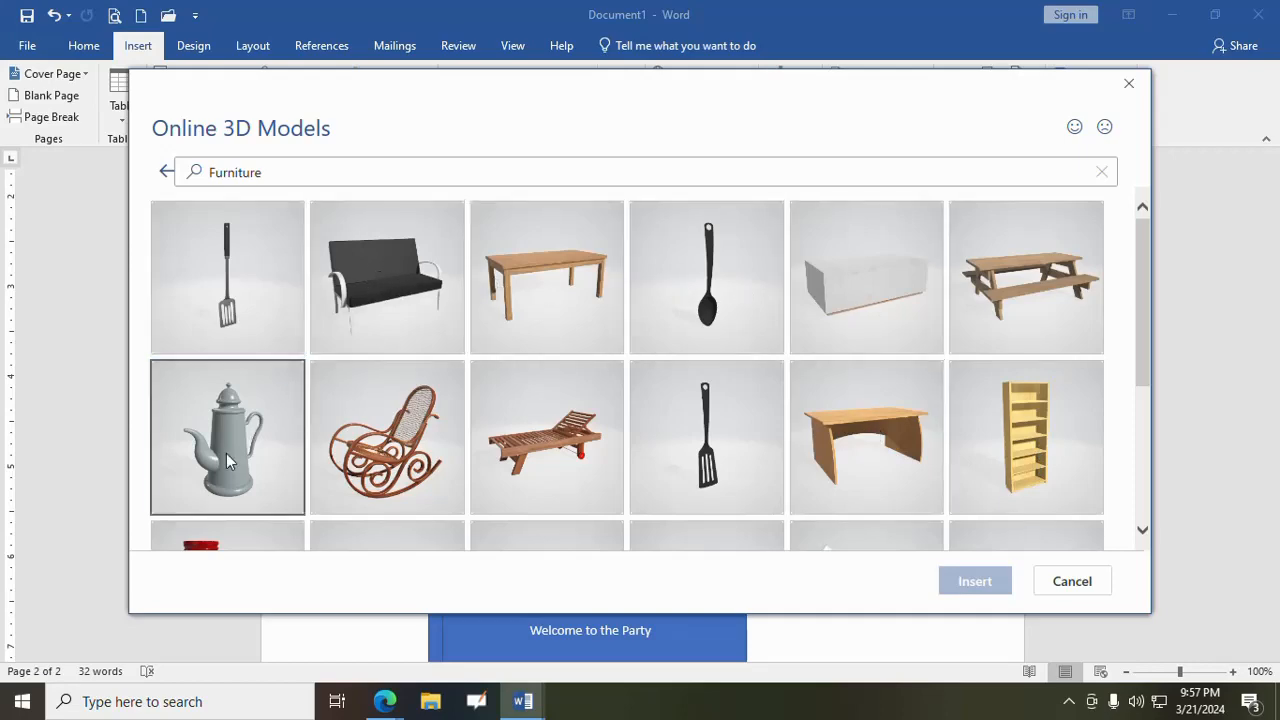
click(290, 390)
click(972, 582)
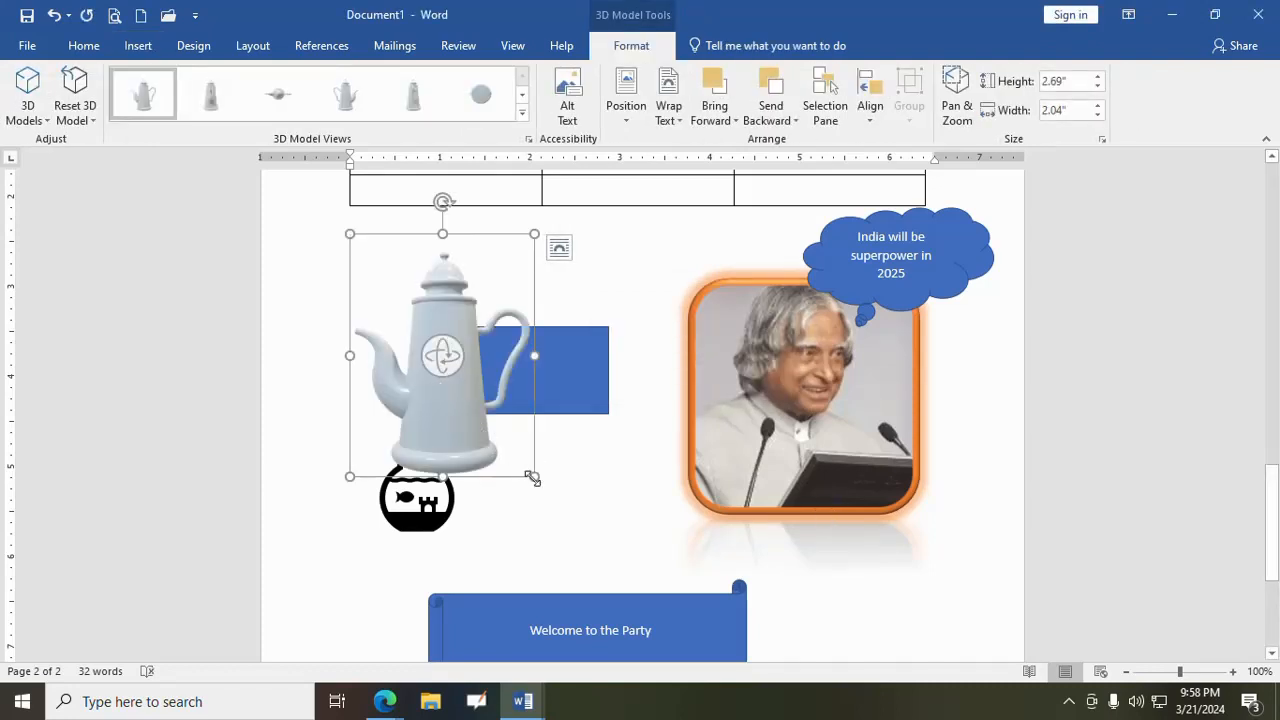
- Shrink the coffee pot model to about 1.78" high by 1.35" wide and move the blue rectangle clear of it
drag(531, 476, 472, 395)
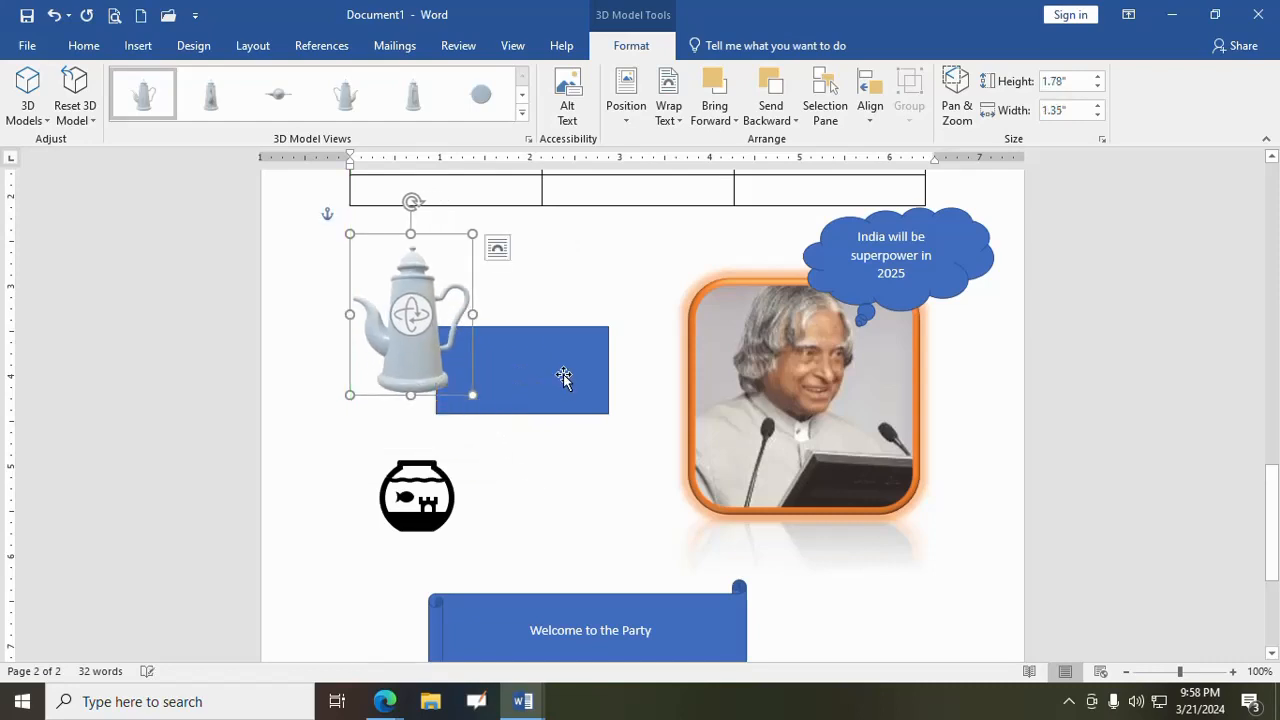
drag(536, 351, 567, 418)
click(394, 292)
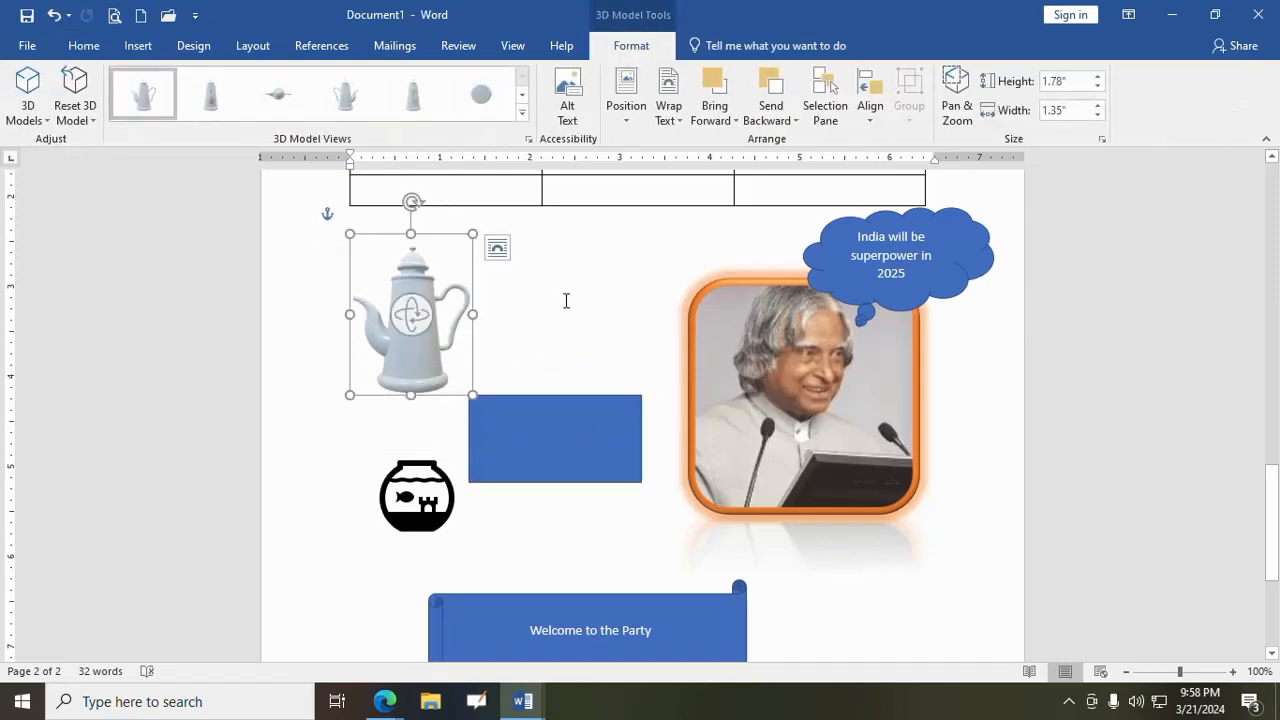
- Apply a different preset view to the coffee pot model, reset the 3D model, and deselect it
click(522, 112)
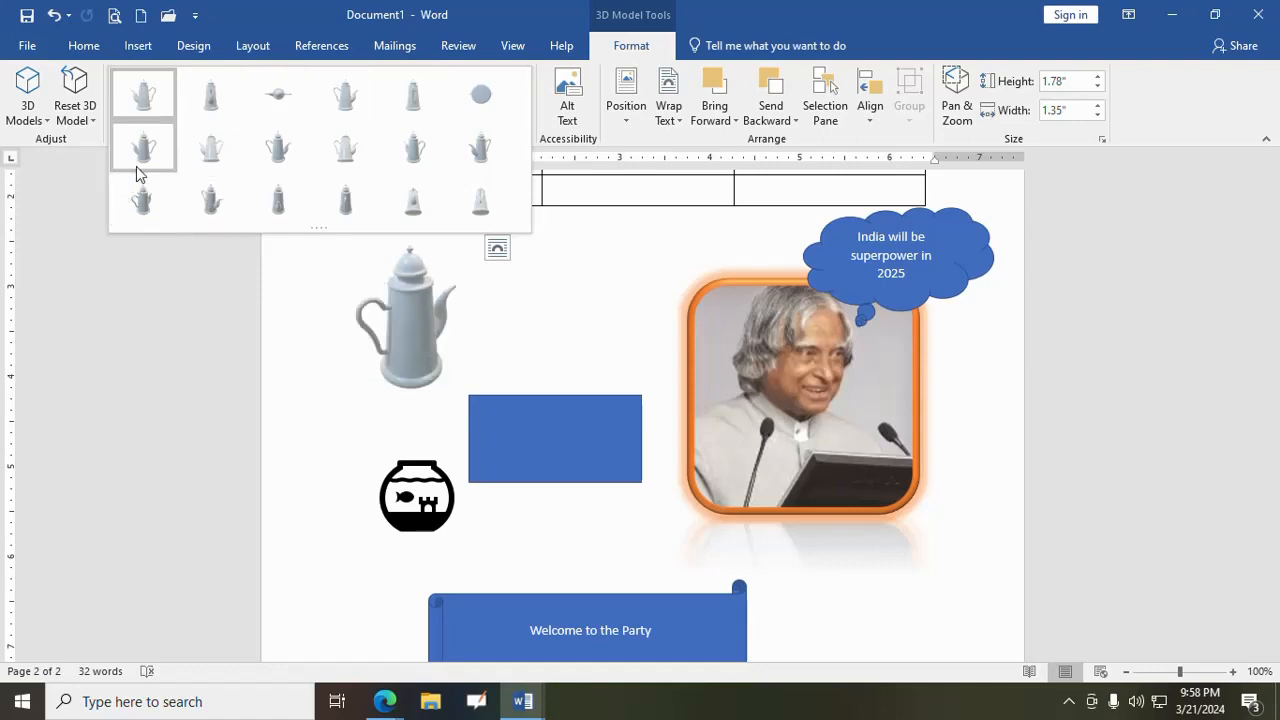
click(143, 94)
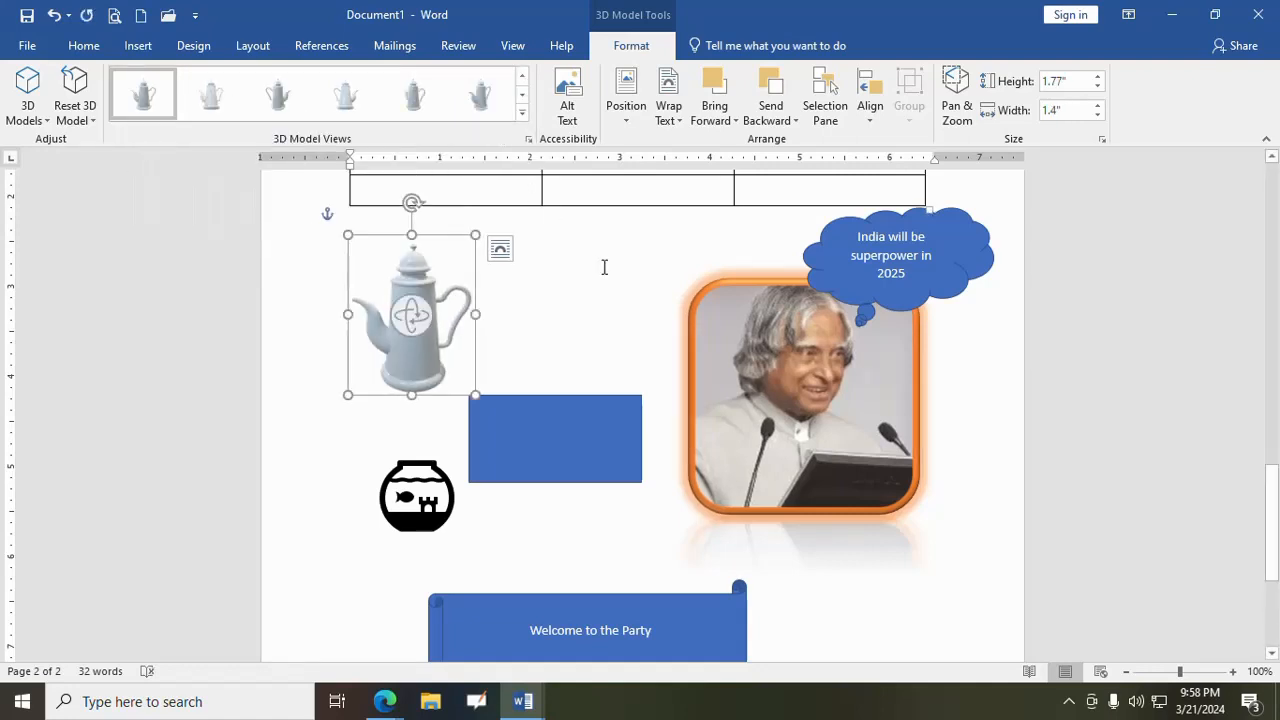
click(14, 117)
click(71, 119)
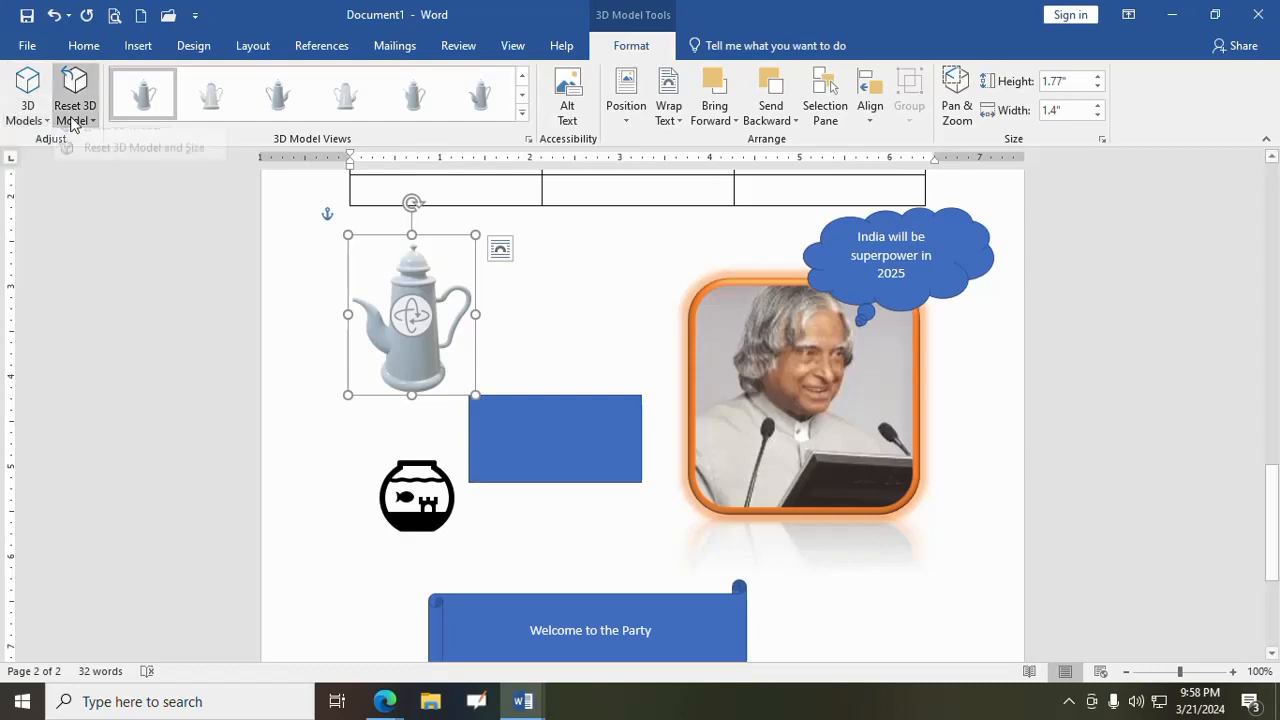
click(98, 140)
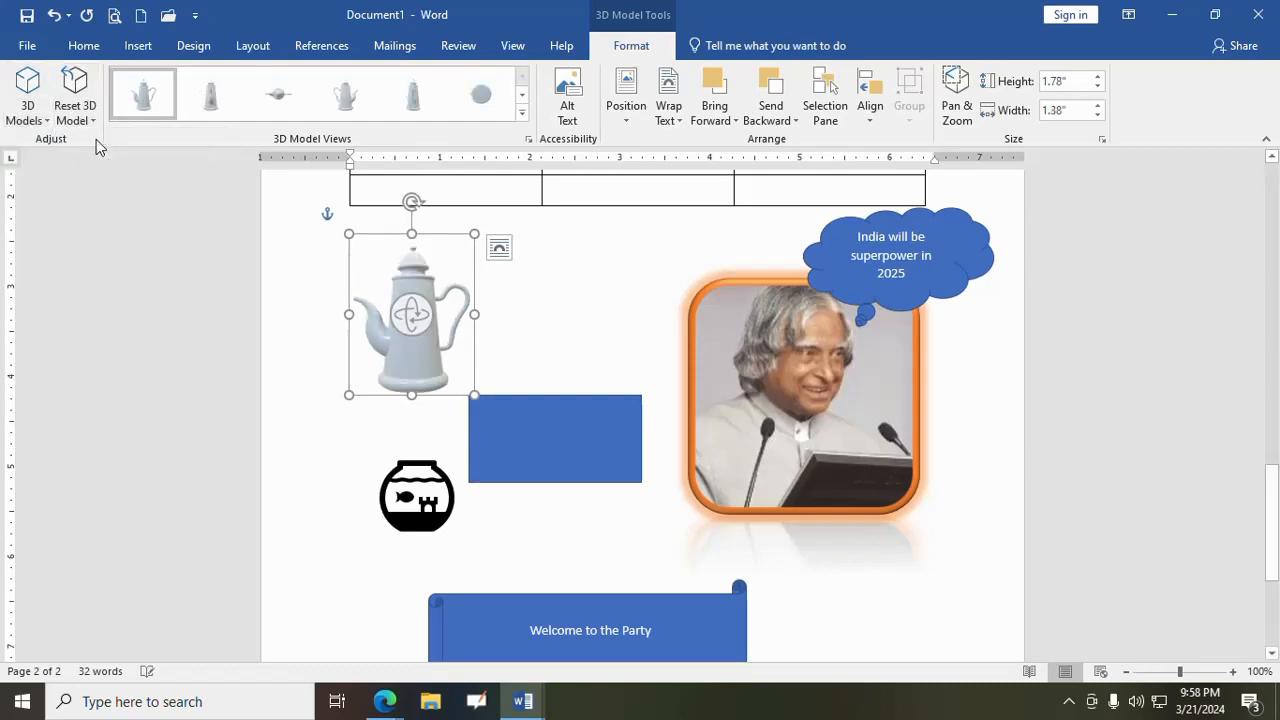
click(626, 310)
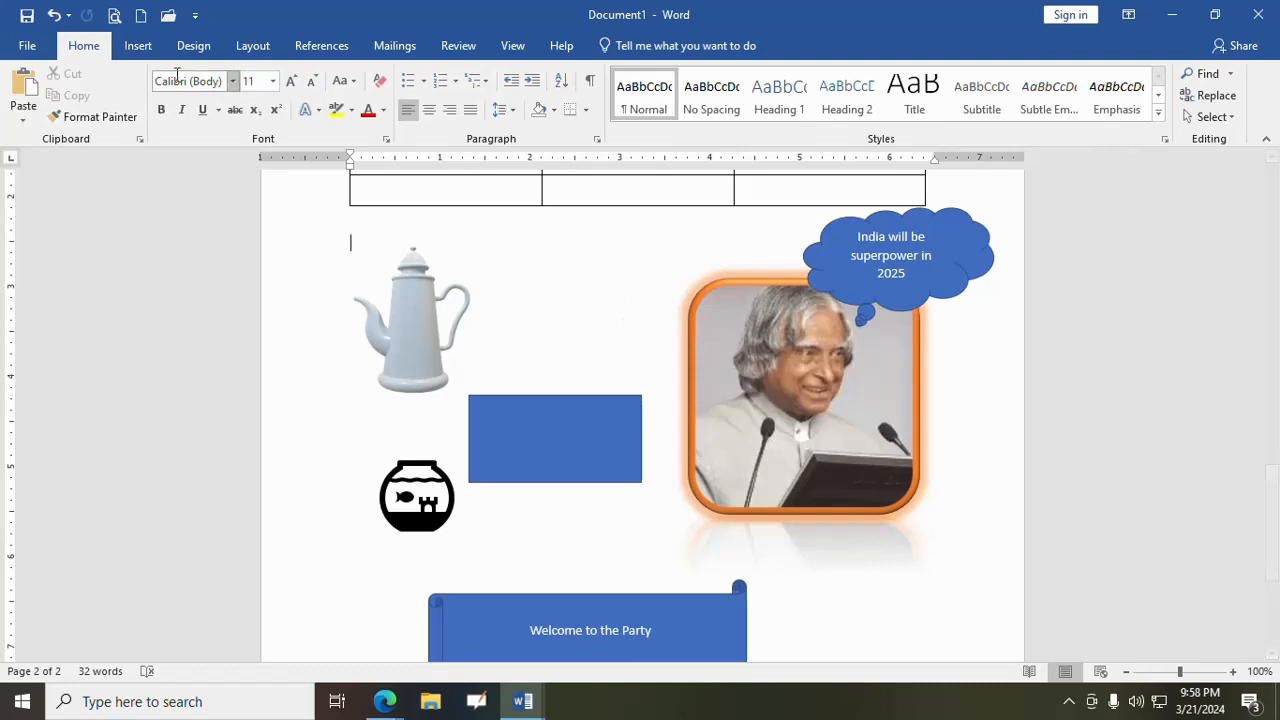
- Add several blank lines after the table to make room, and place the cursor in the empty area below the coffee pot
click(140, 46)
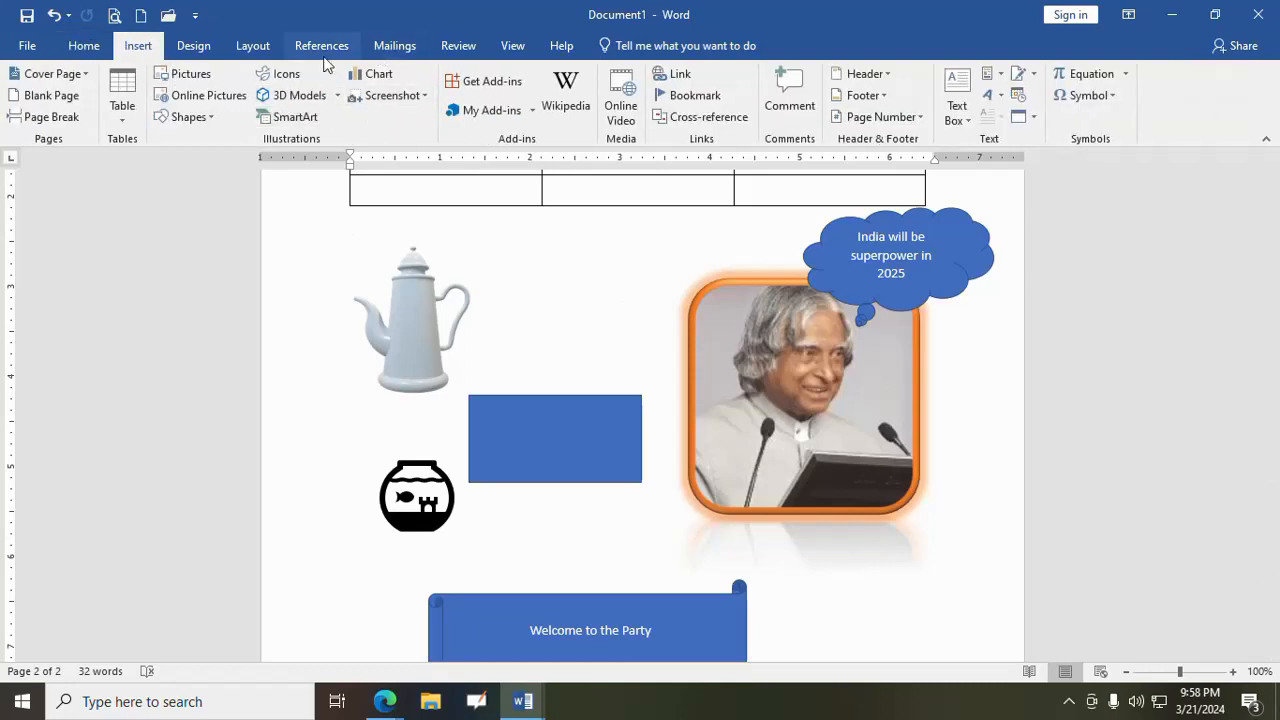
scroll(571, 494, down, 4)
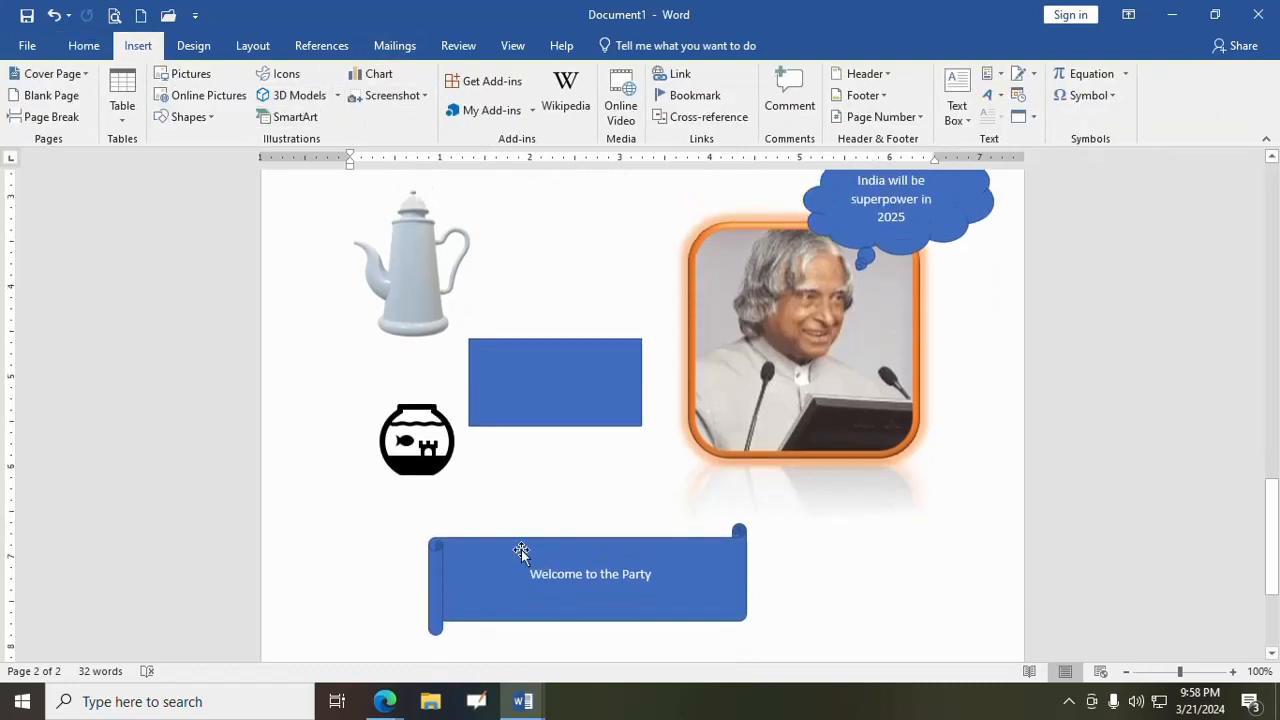
scroll(797, 555, up, 2)
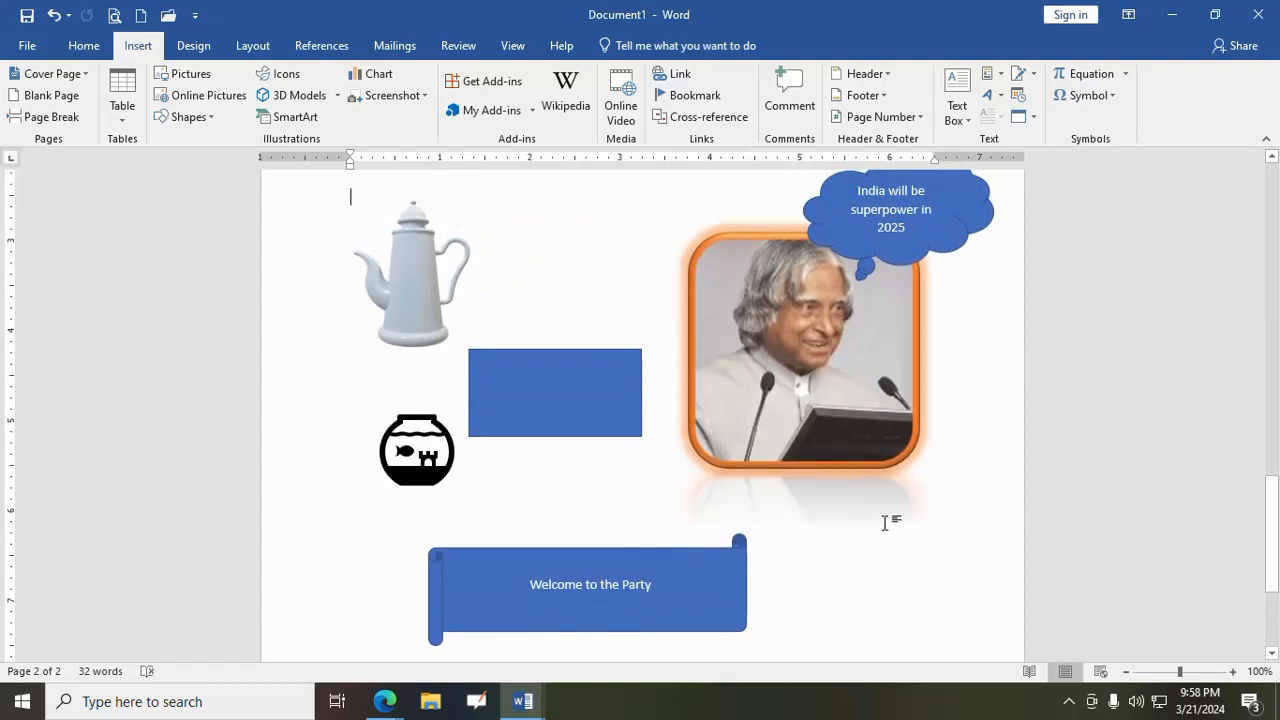
key(Return)
key(Return)
key(Return)
key(Return)
key(Return)
key(Return)
key(Return)
key(Return)
key(Return)
key(Return)
key(Return)
key(Return)
key(Return)
key(Return)
key(Return)
key(Return)
key(Return)
key(Return)
key(Return)
key(Return)
key(Return)
key(Return)
key(Return)
key(Return)
scroll(697, 303, up, 6)
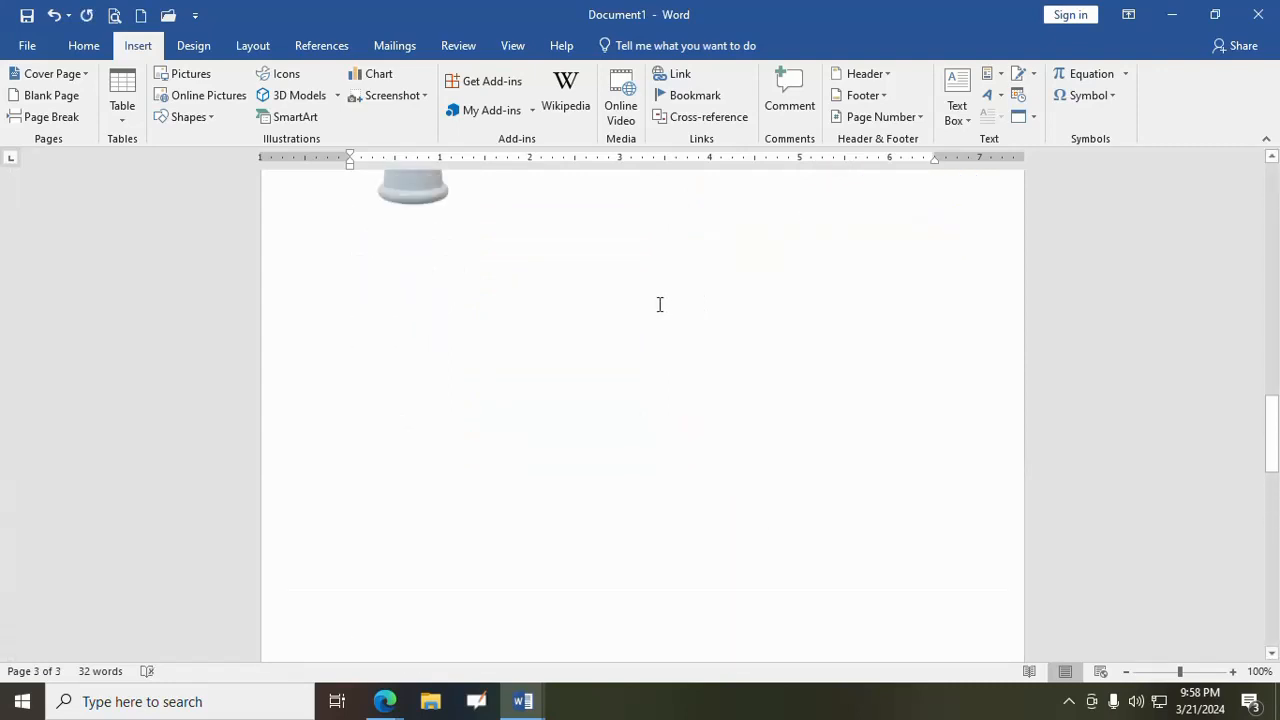
click(348, 409)
- Open the SmartArt gallery and look through its layout categories, from List and Process to Pyramid and Picture
click(290, 117)
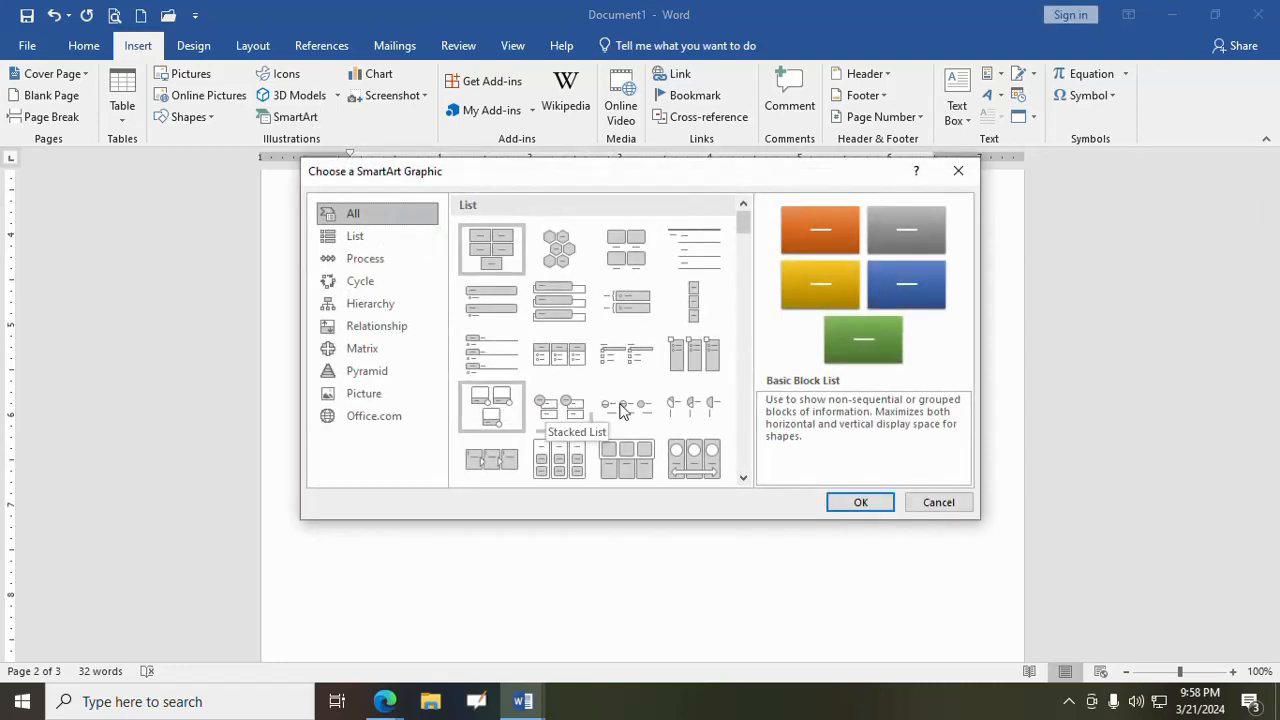
click(355, 236)
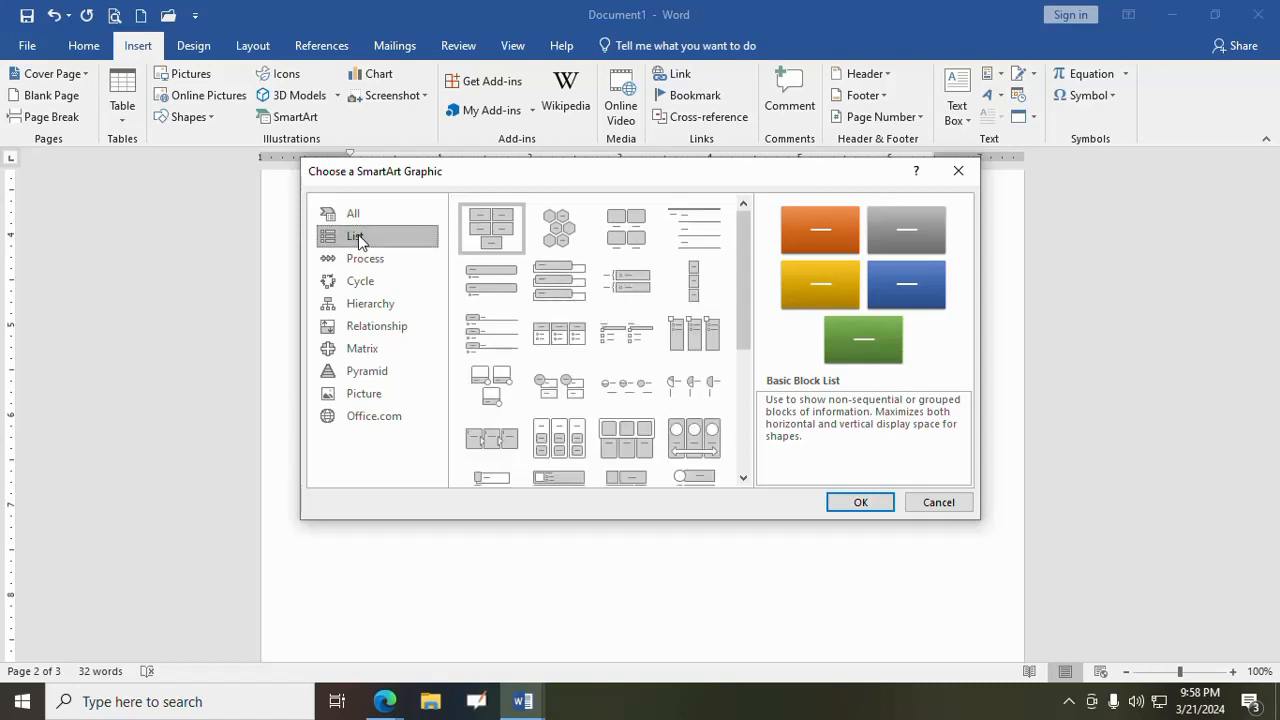
scroll(490, 338, down, 3)
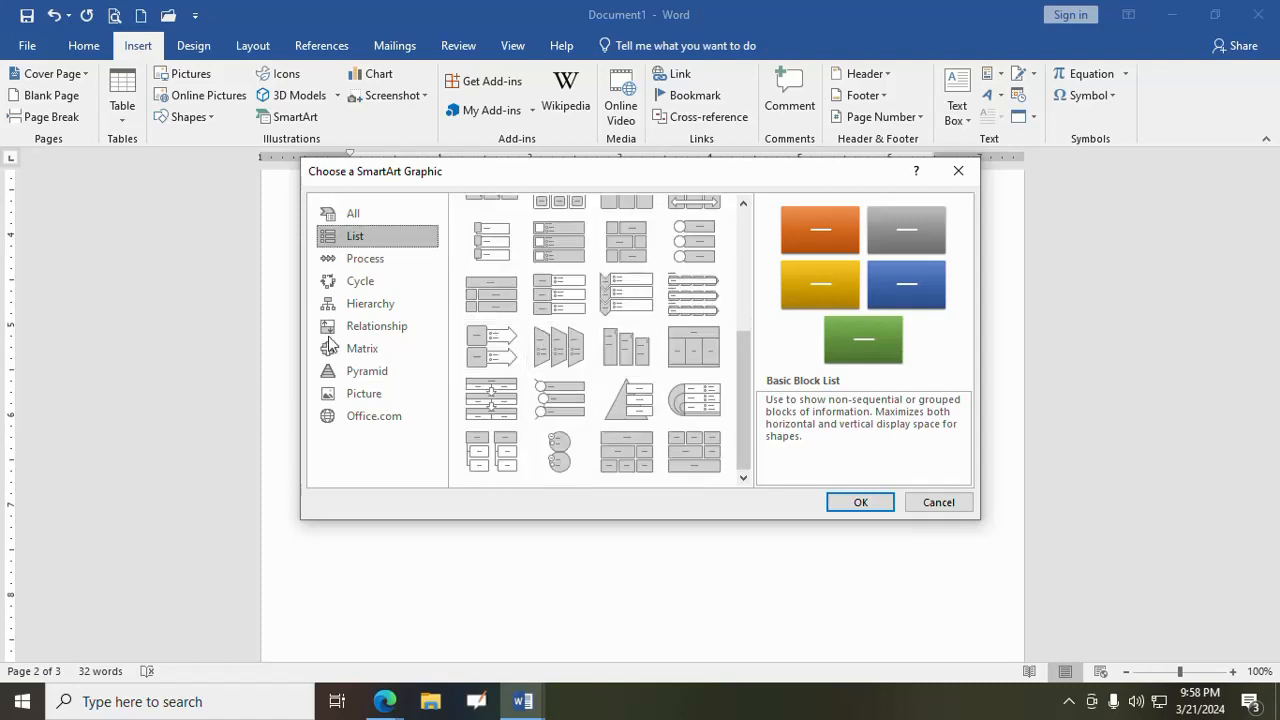
click(365, 260)
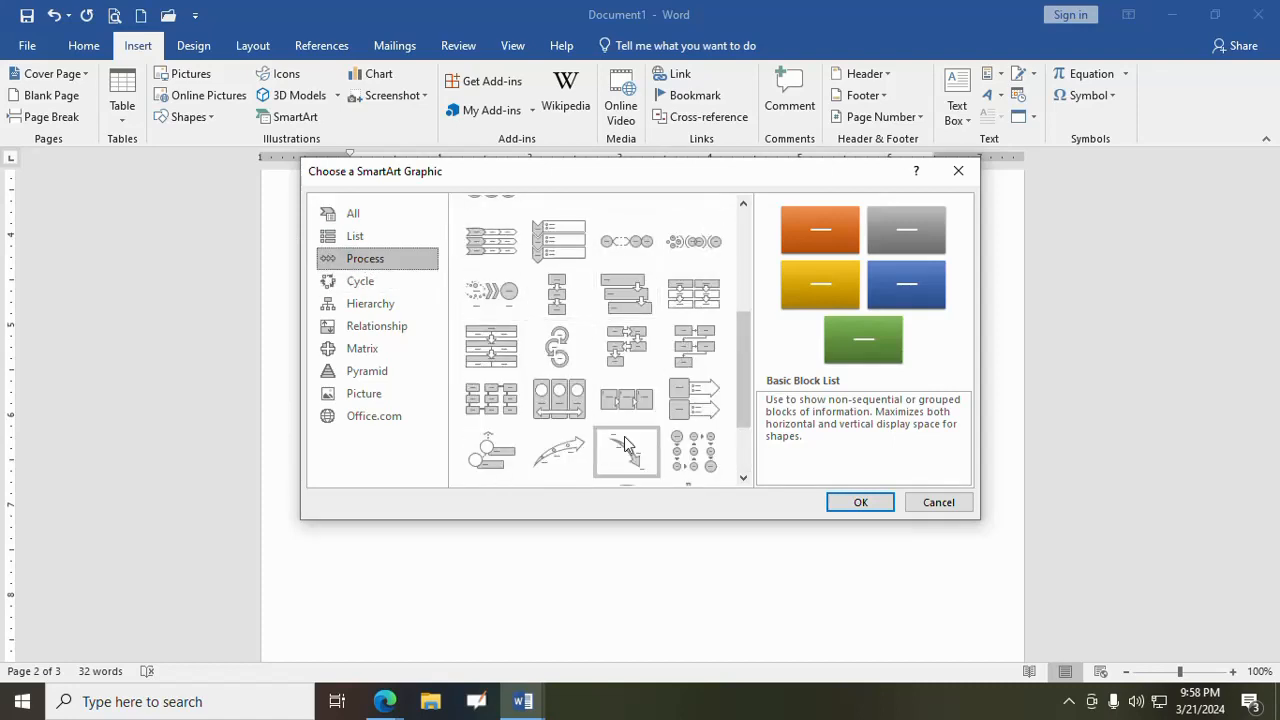
click(342, 280)
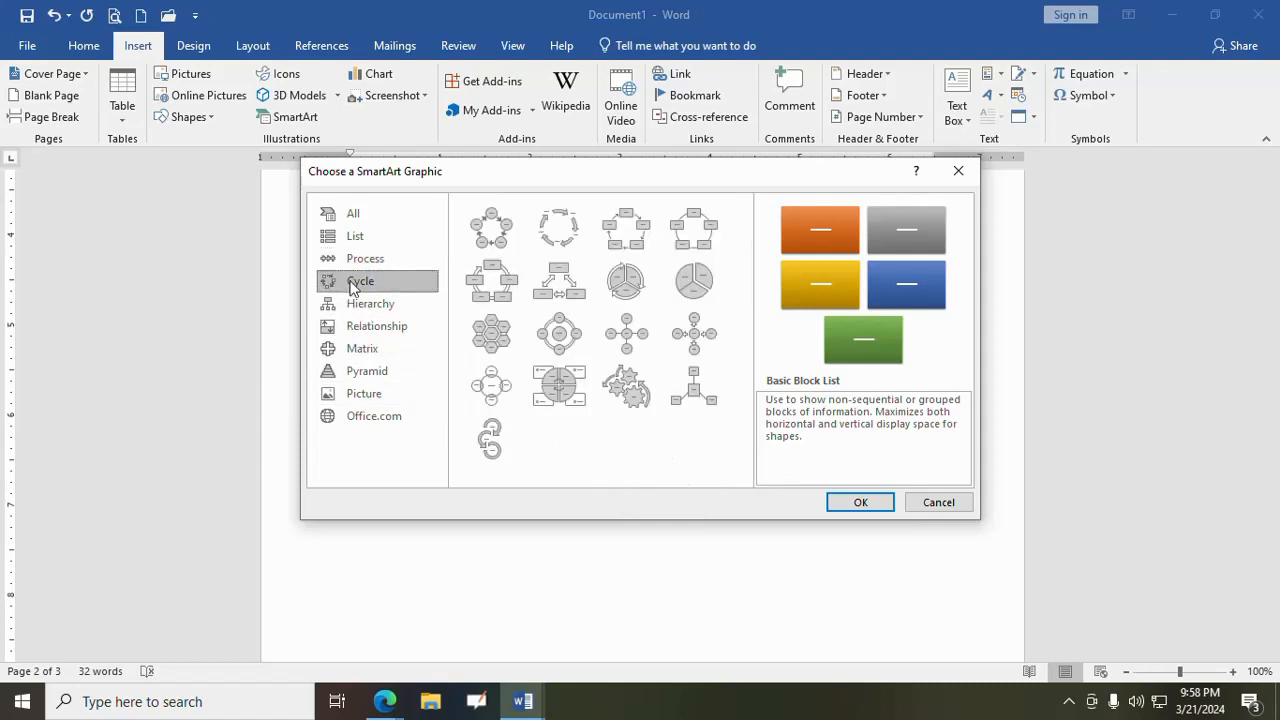
click(385, 308)
click(387, 326)
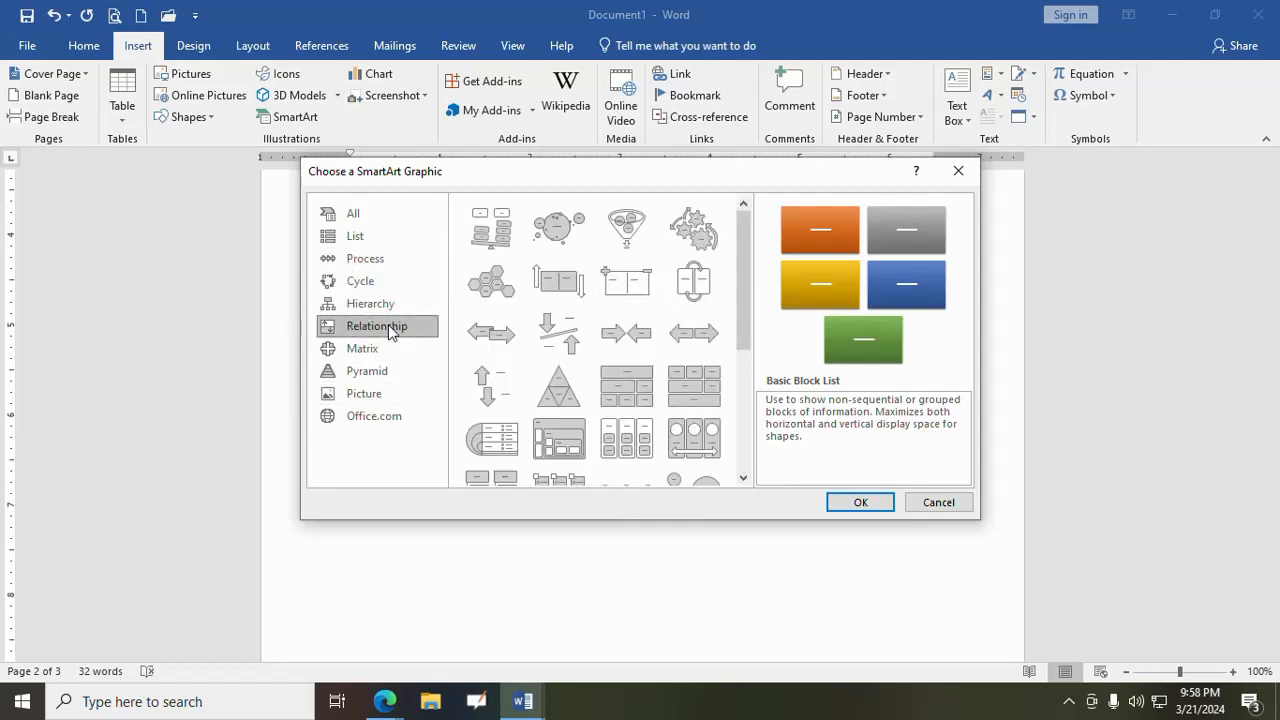
click(373, 347)
click(373, 378)
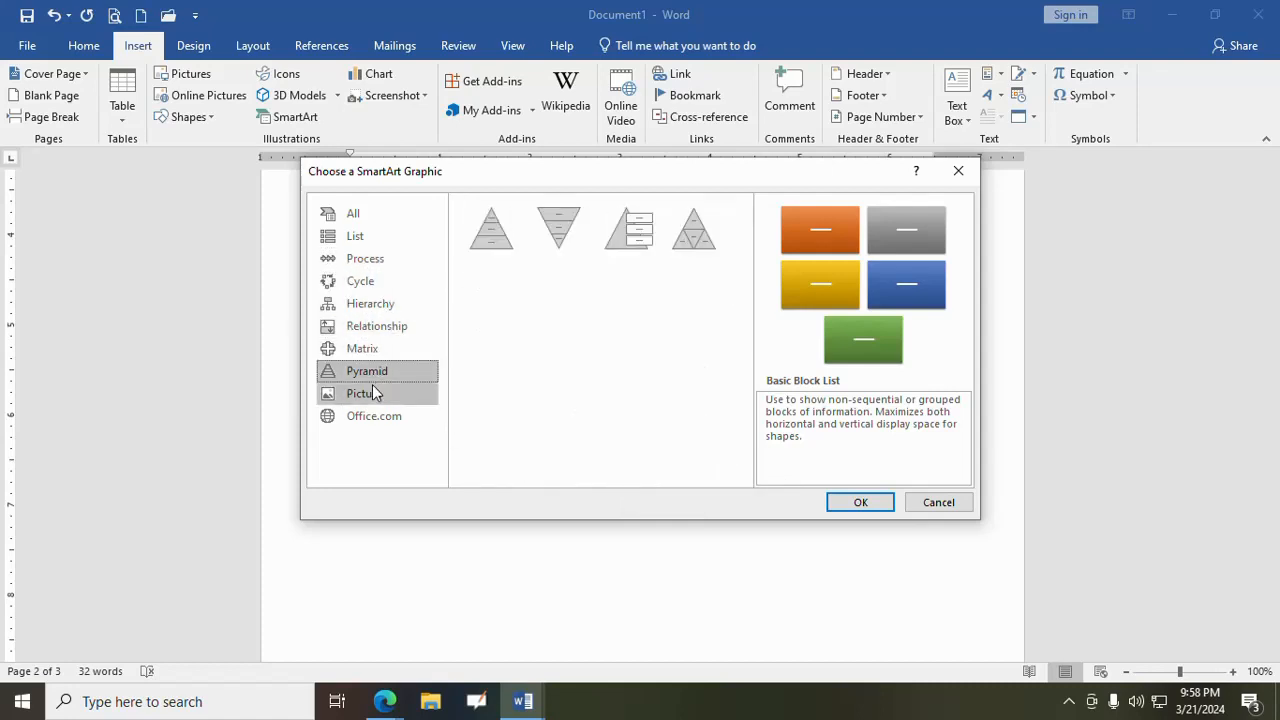
click(366, 392)
click(365, 352)
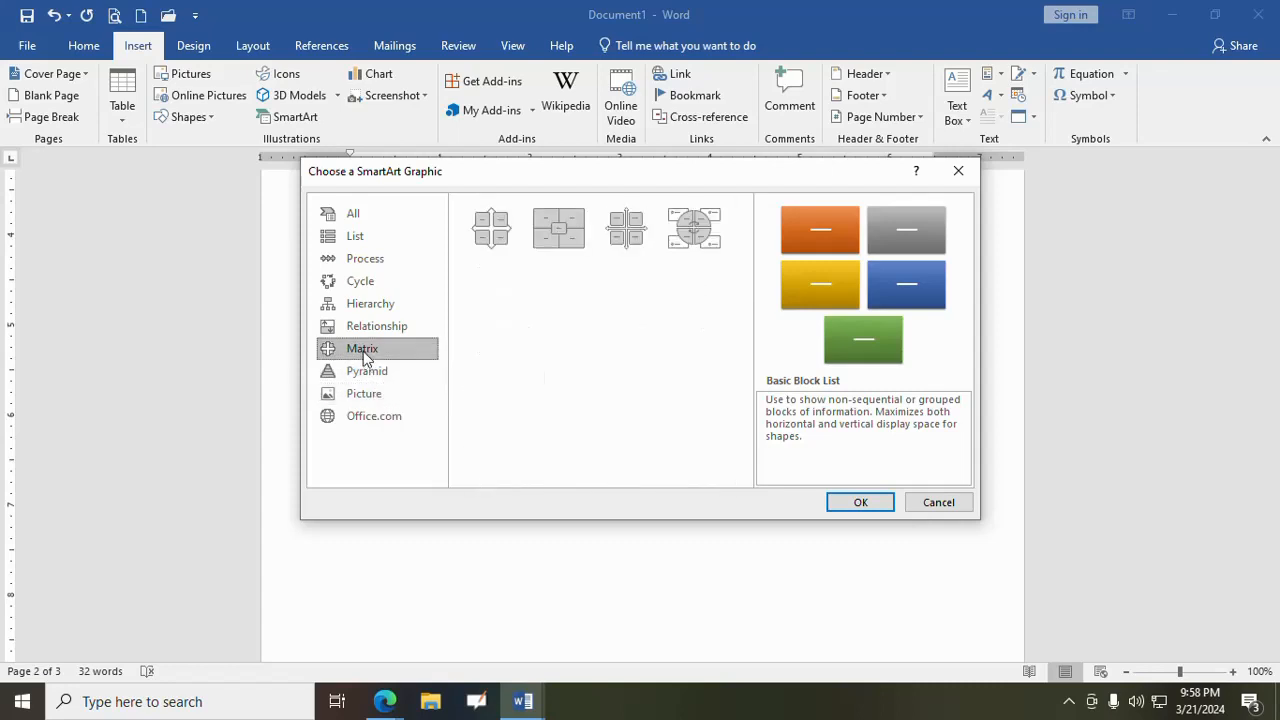
click(366, 330)
click(372, 306)
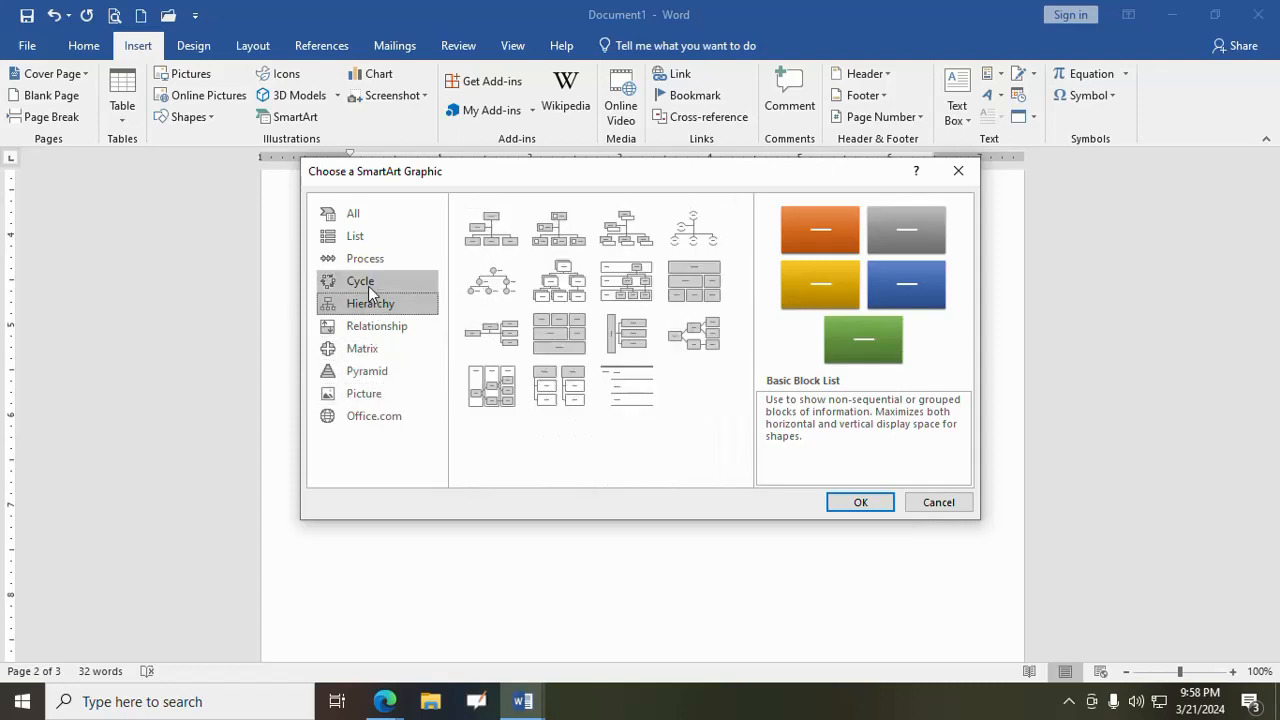
click(366, 284)
click(355, 258)
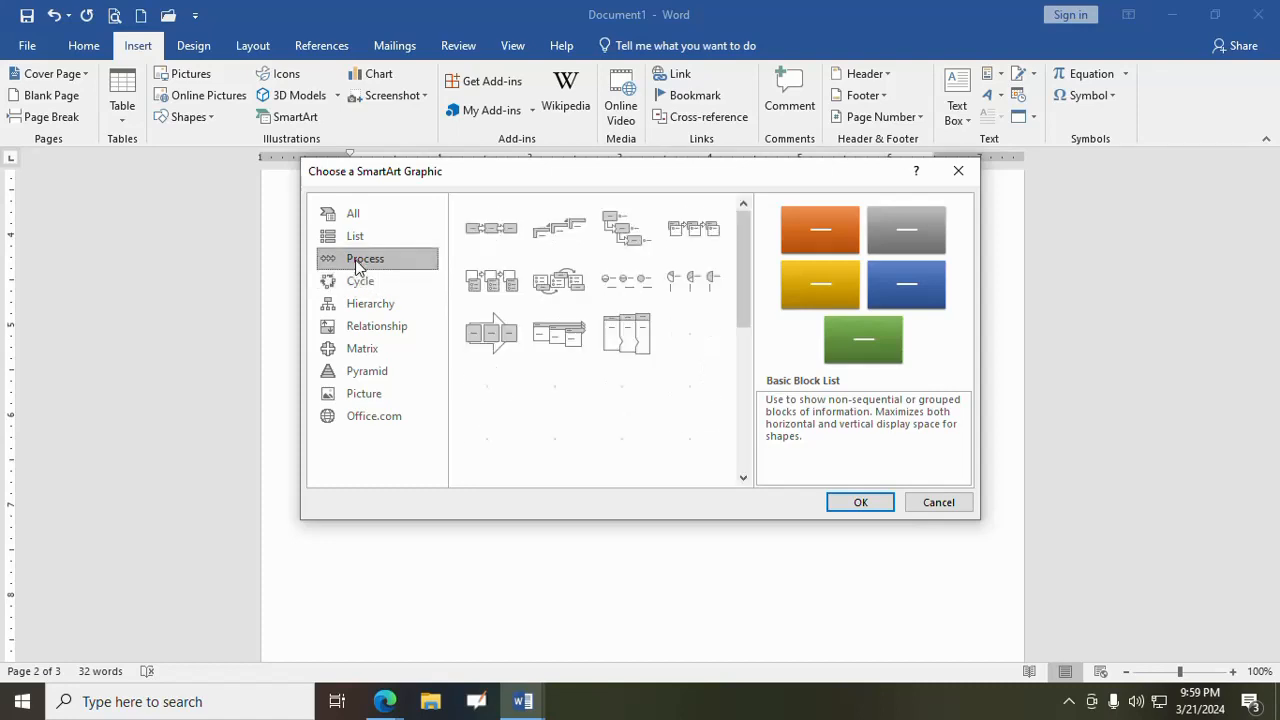
click(355, 238)
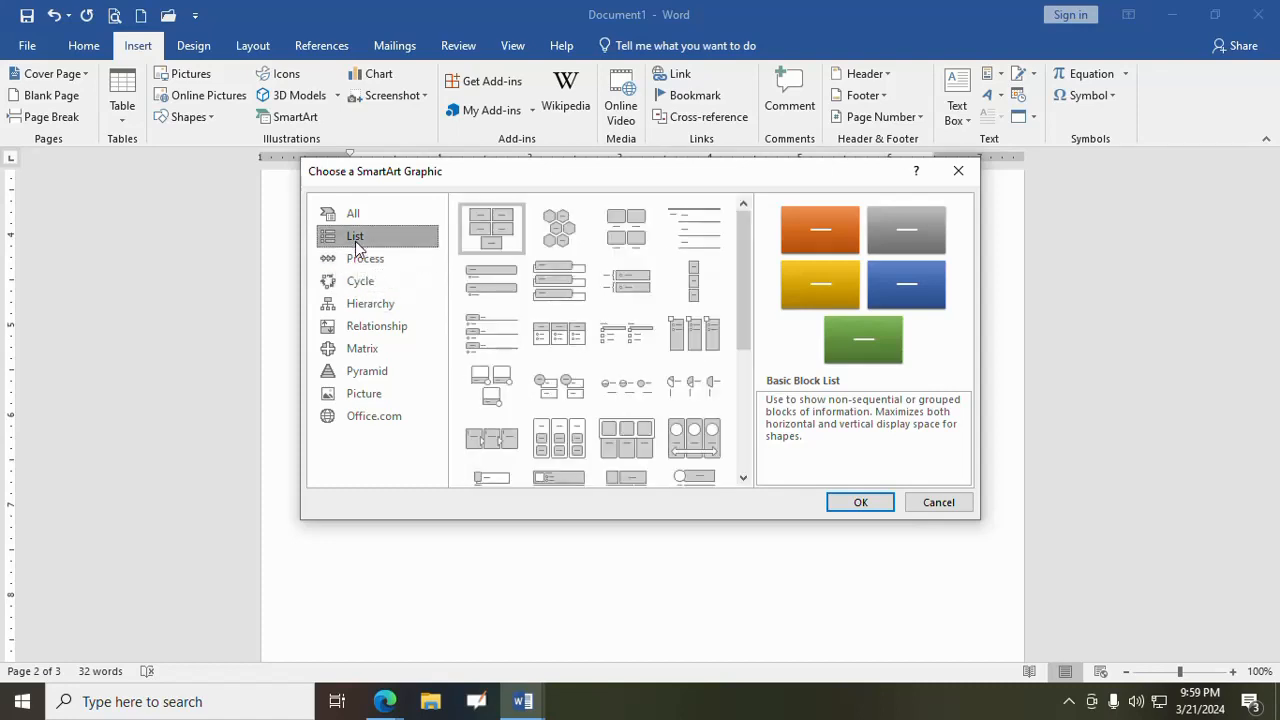
- Insert the Upward Arrow SmartArt graphic from the Process category below the coffee pot
click(364, 260)
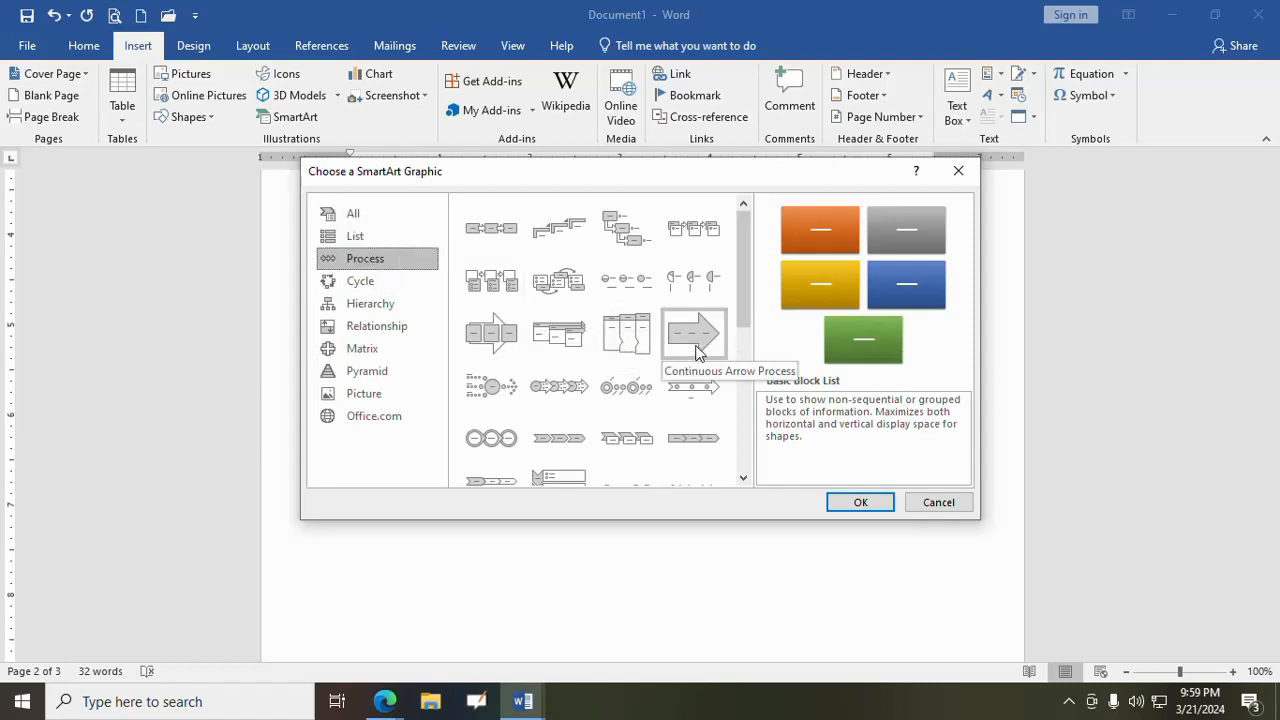
scroll(554, 405, down, 5)
click(552, 403)
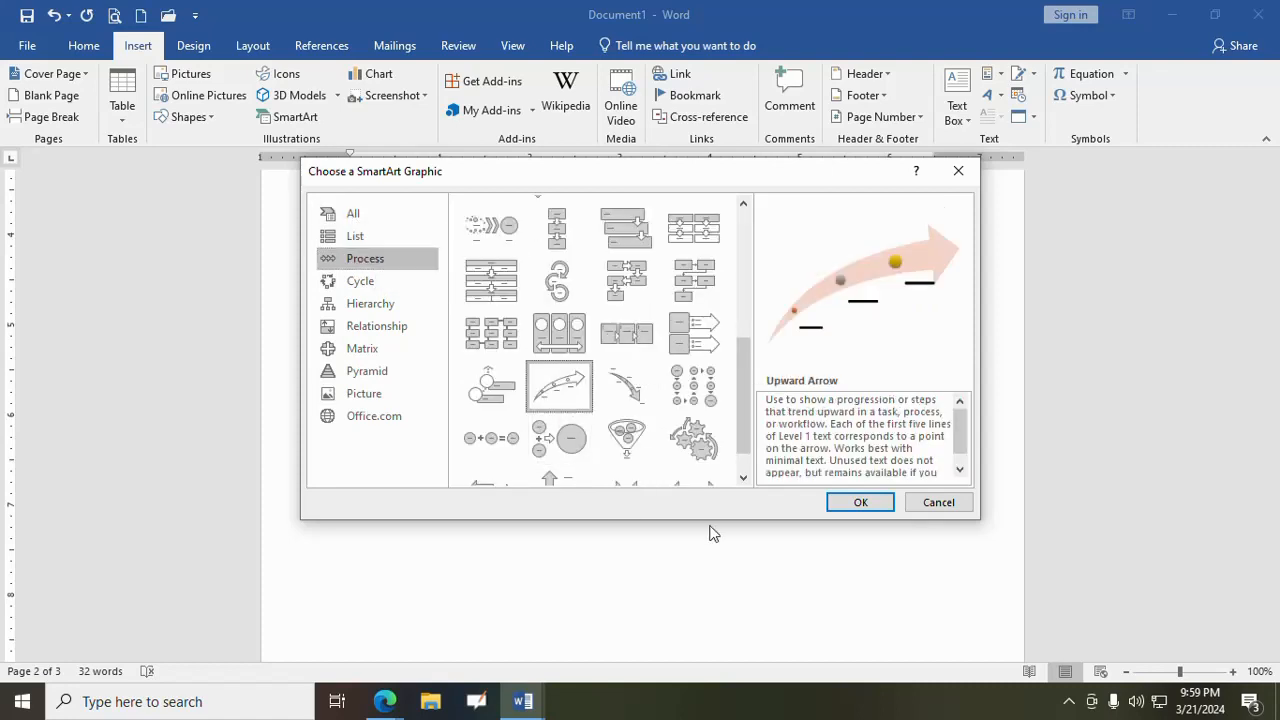
click(858, 502)
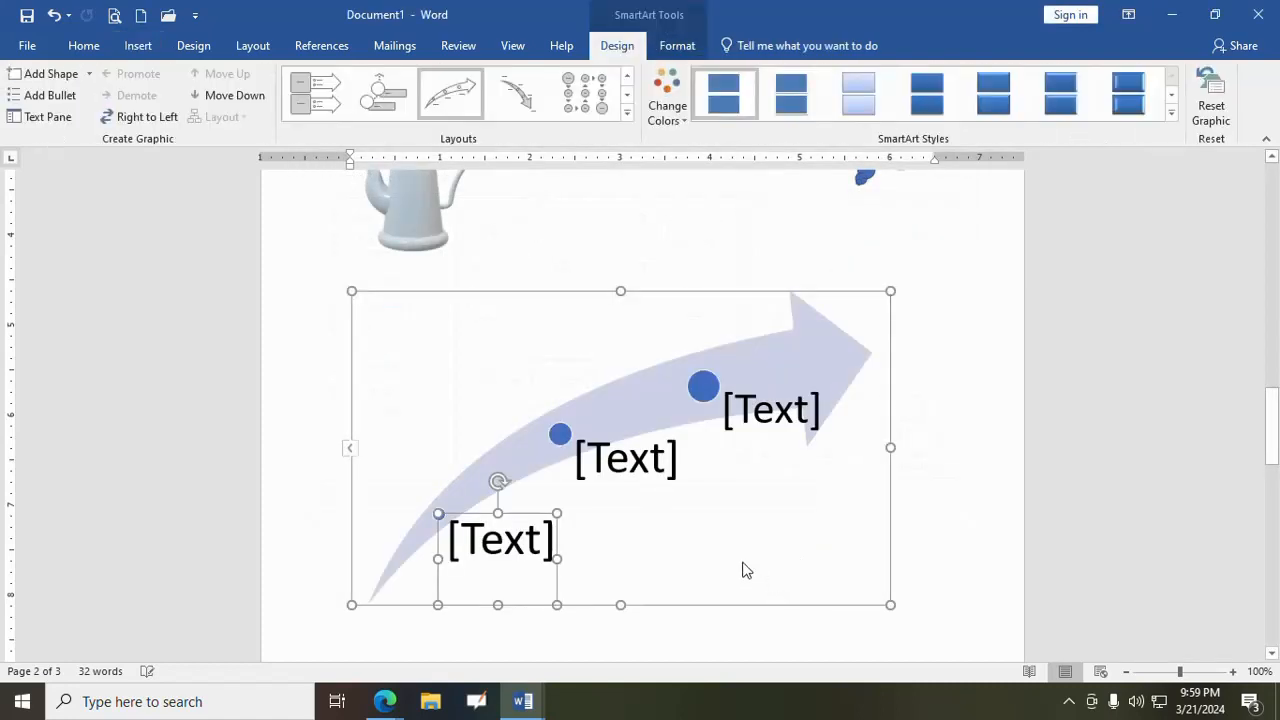
- Fill the three text placeholders along the upward arrow with 100, 120 and 200, and deselect the graphic
click(476, 545)
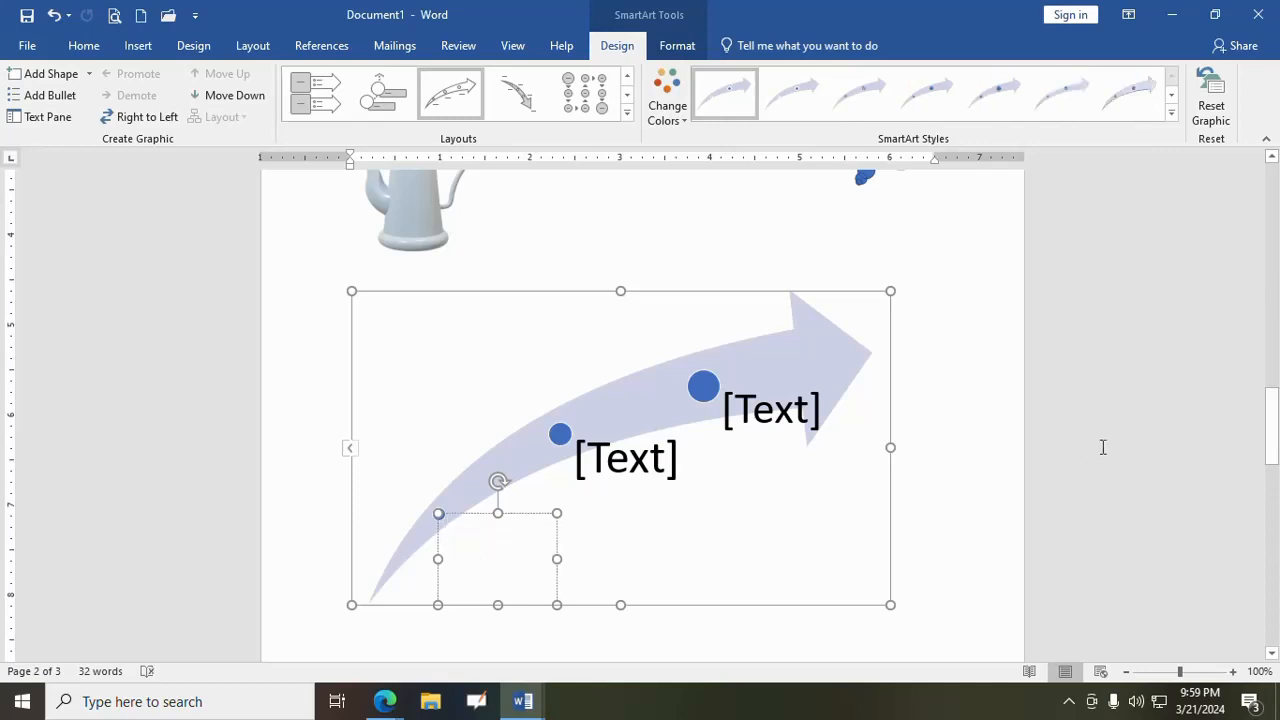
text(100)
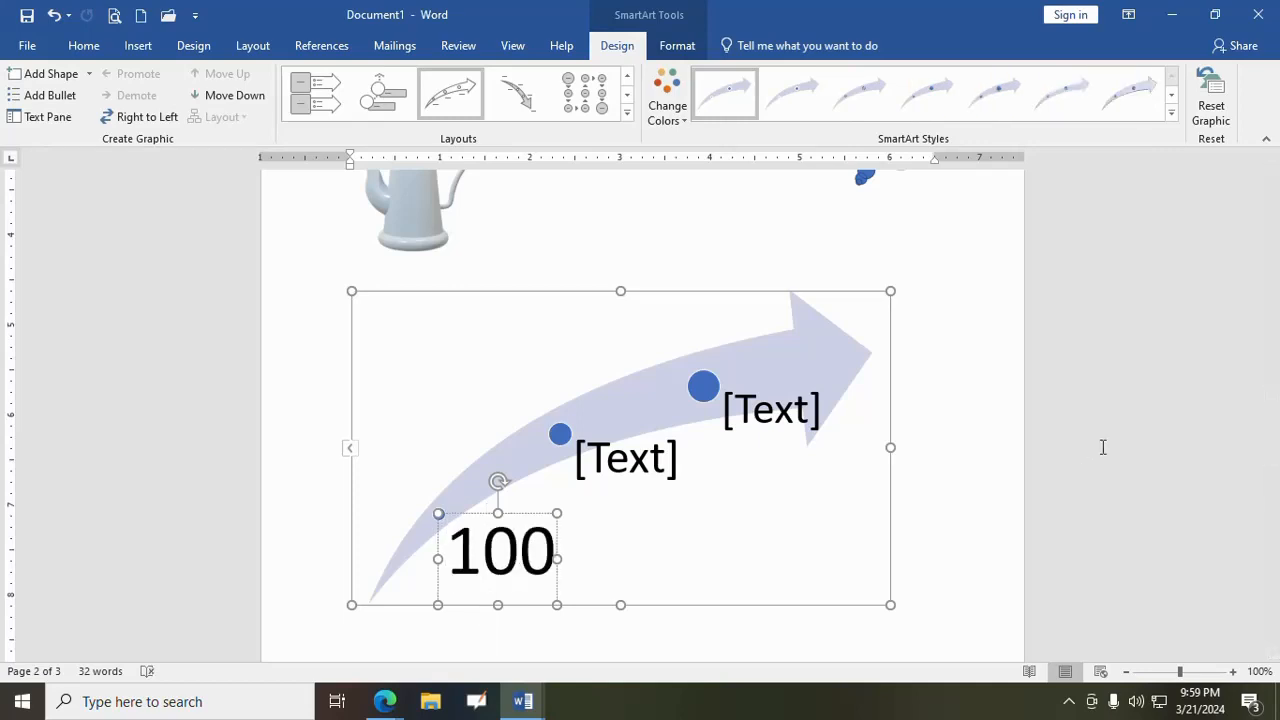
click(628, 463)
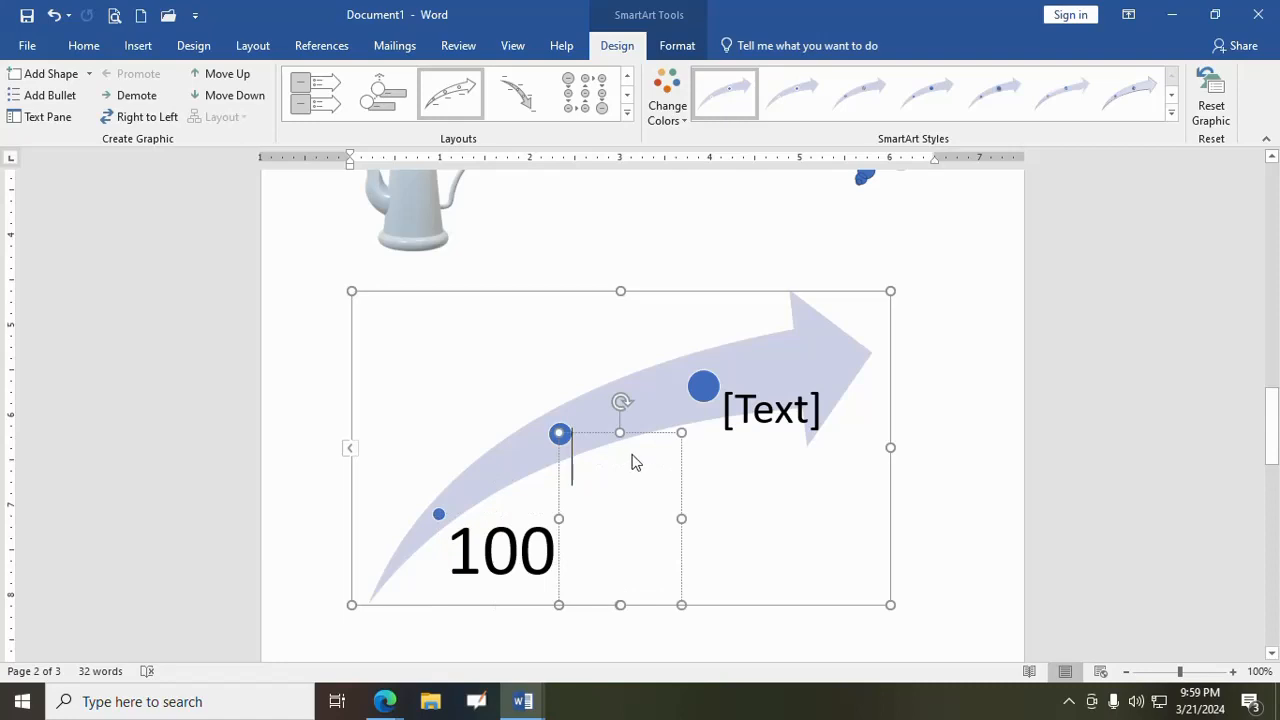
text(120)
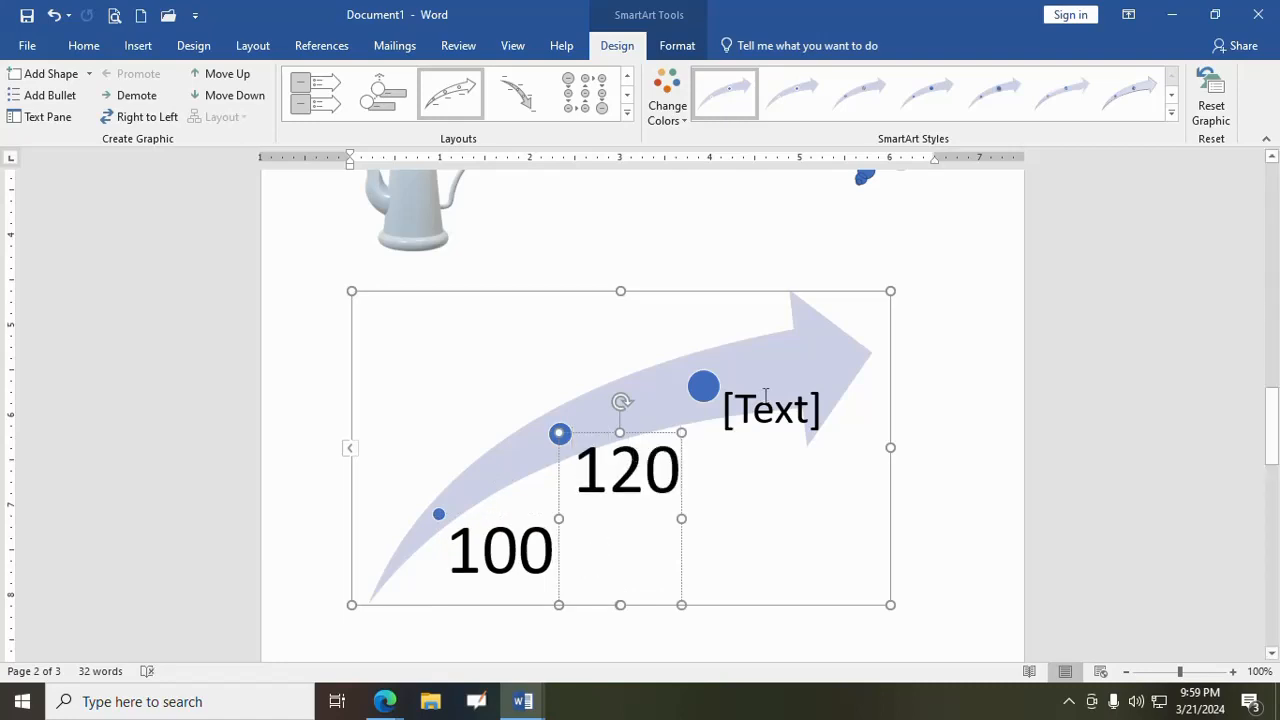
click(767, 405)
text(200)
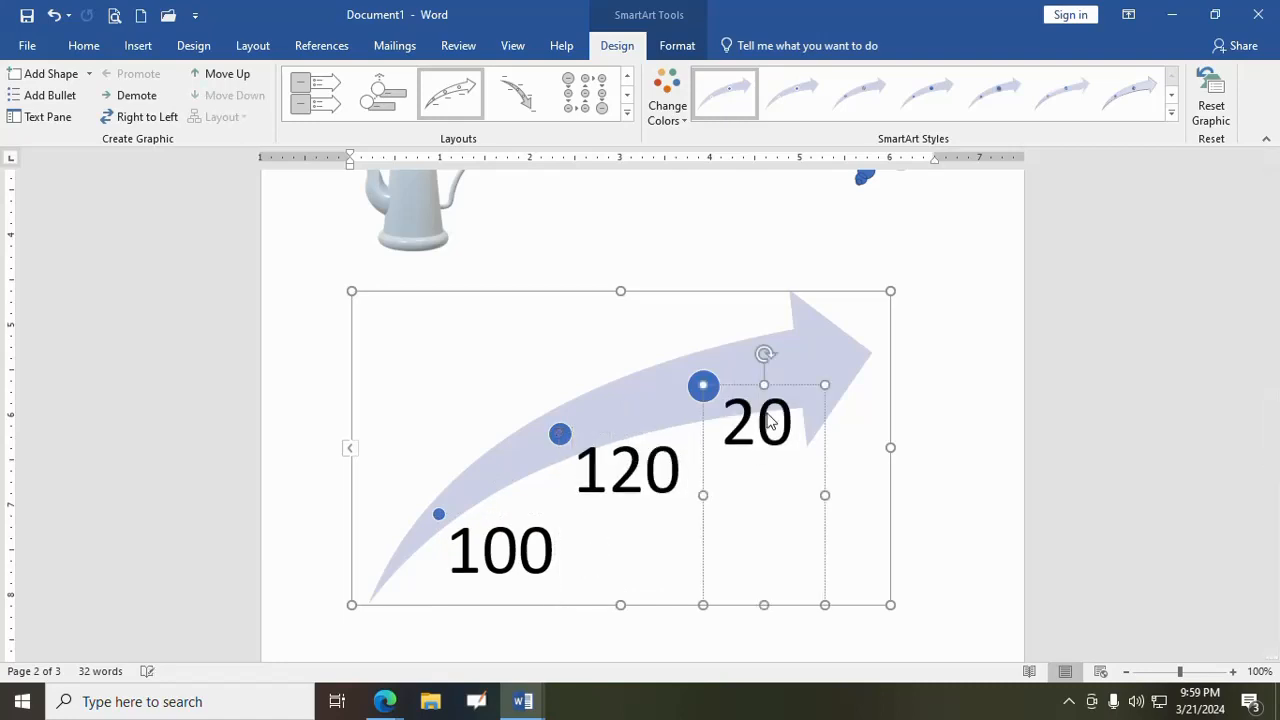
click(935, 440)
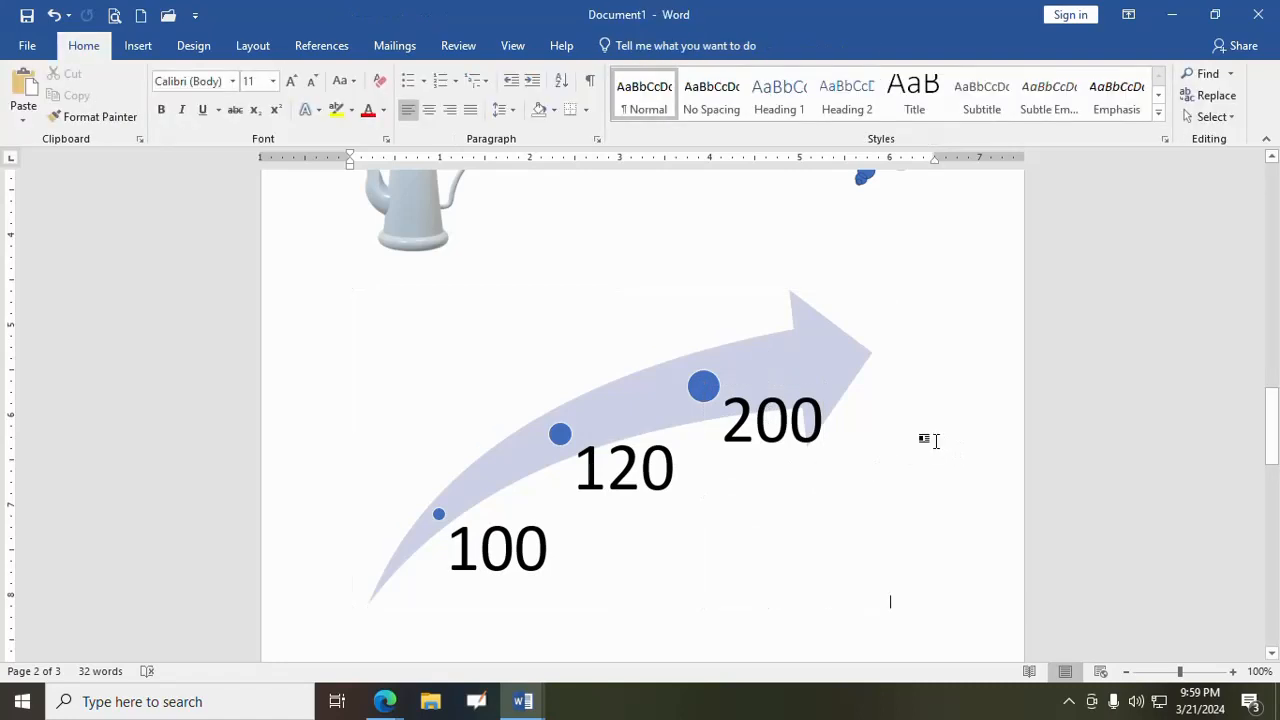
- Recolor the upward arrow graphic with the first Colorful color variation and deselect it
click(819, 342)
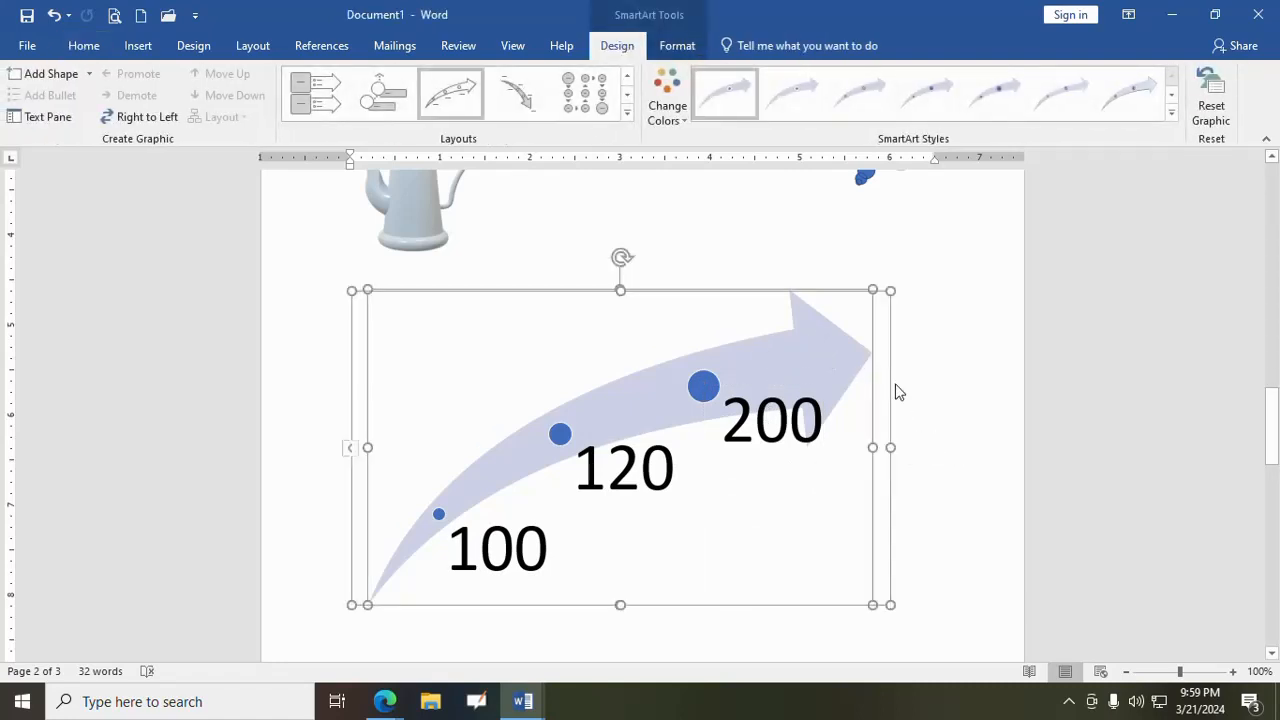
click(667, 110)
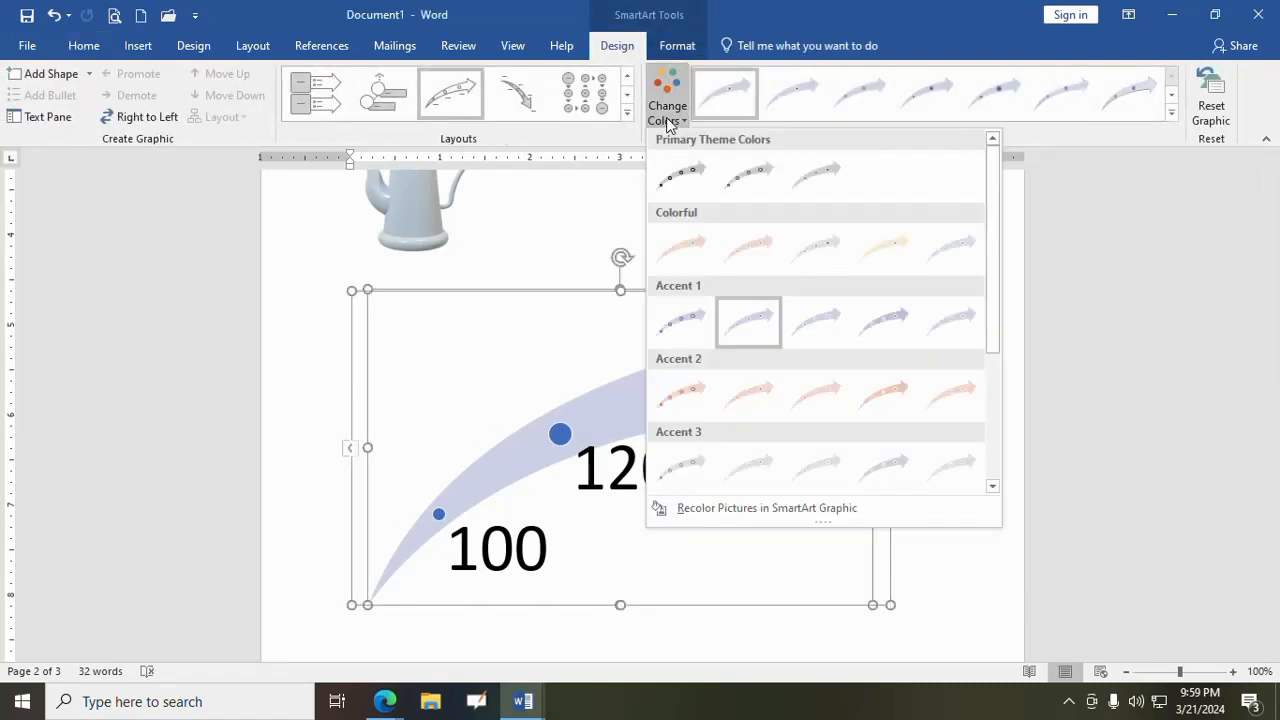
click(697, 246)
click(979, 348)
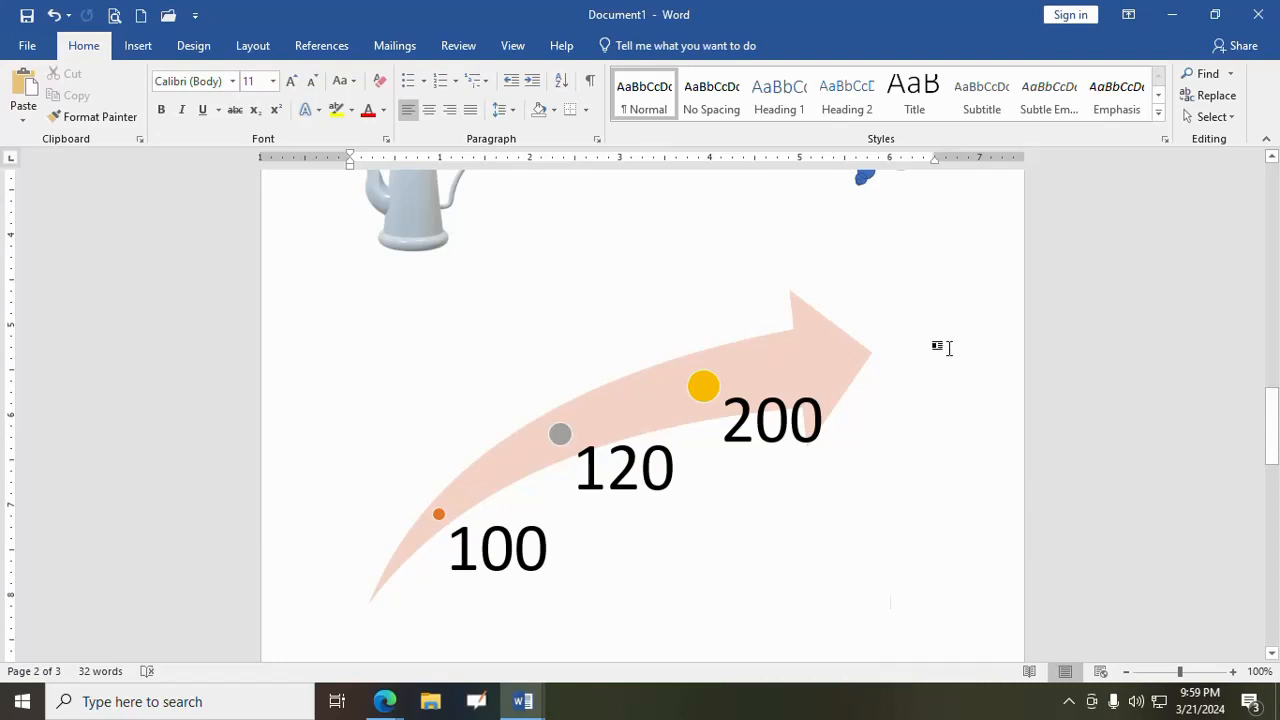
- Delete the whole upward arrow SmartArt graphic from below the coffee pot
scroll(955, 354, up, 3)
scroll(955, 354, down, 3)
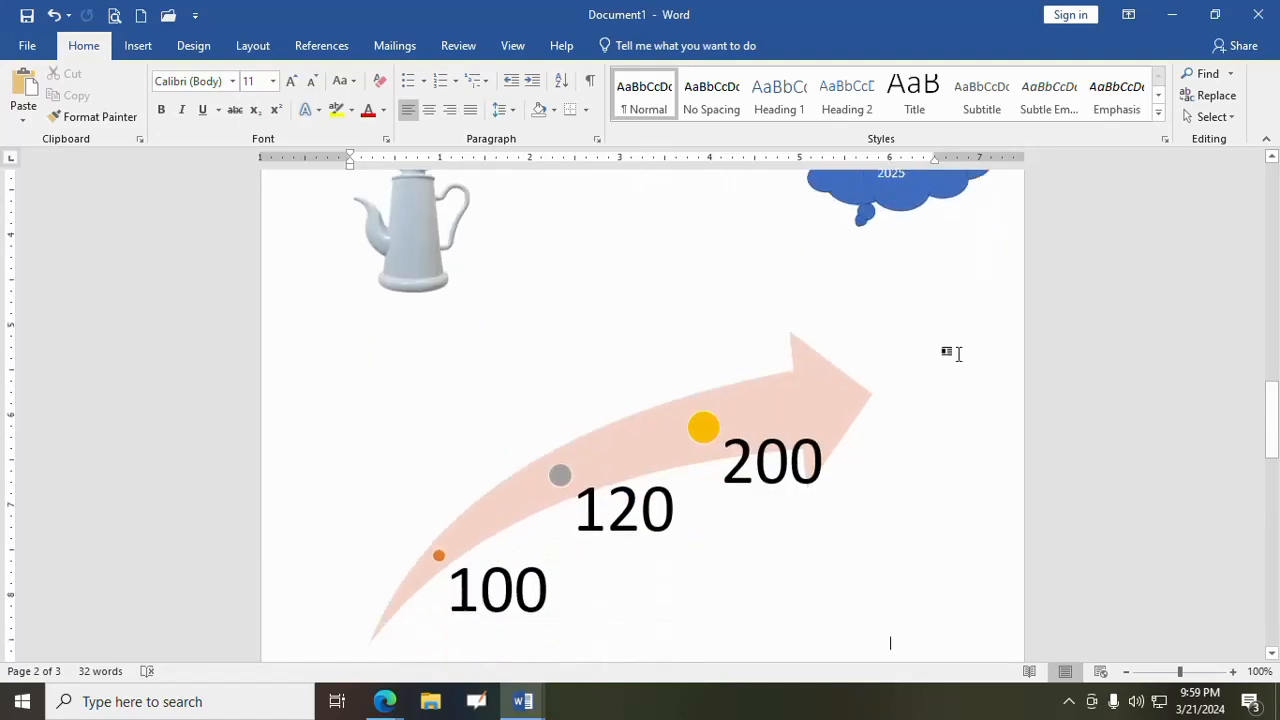
scroll(952, 355, up, 2)
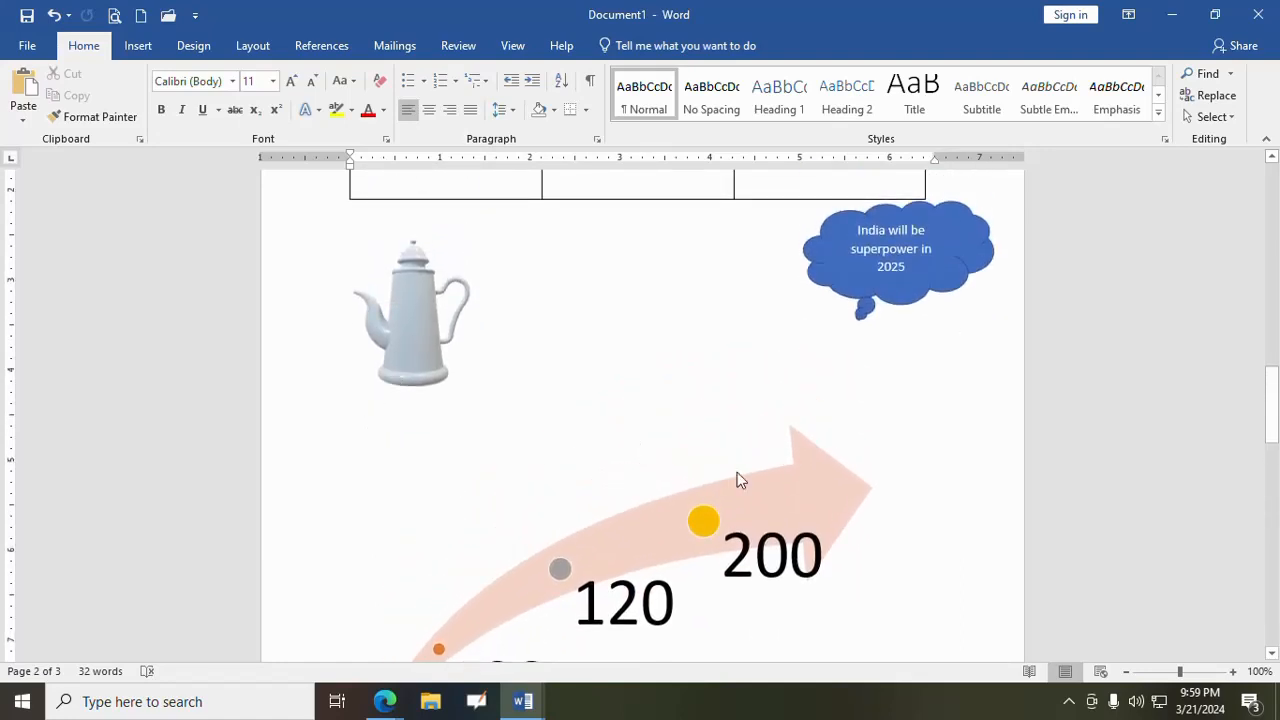
click(797, 483)
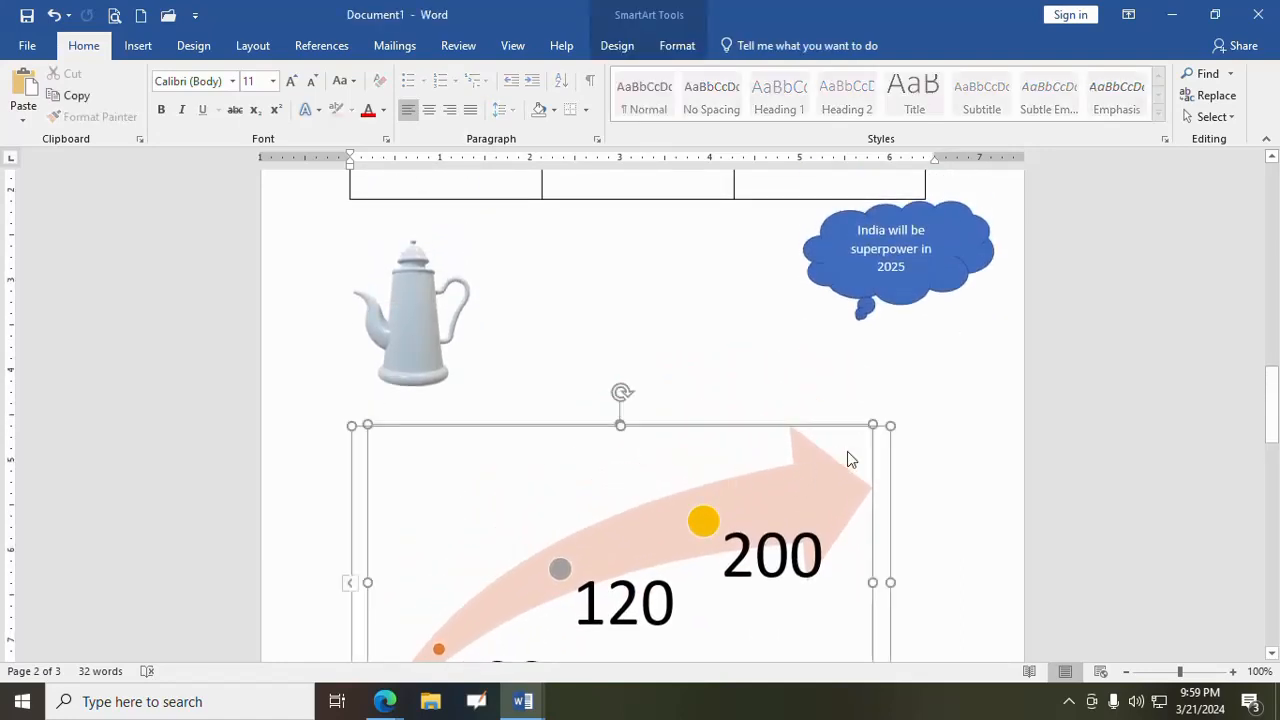
click(801, 426)
key(Delete)
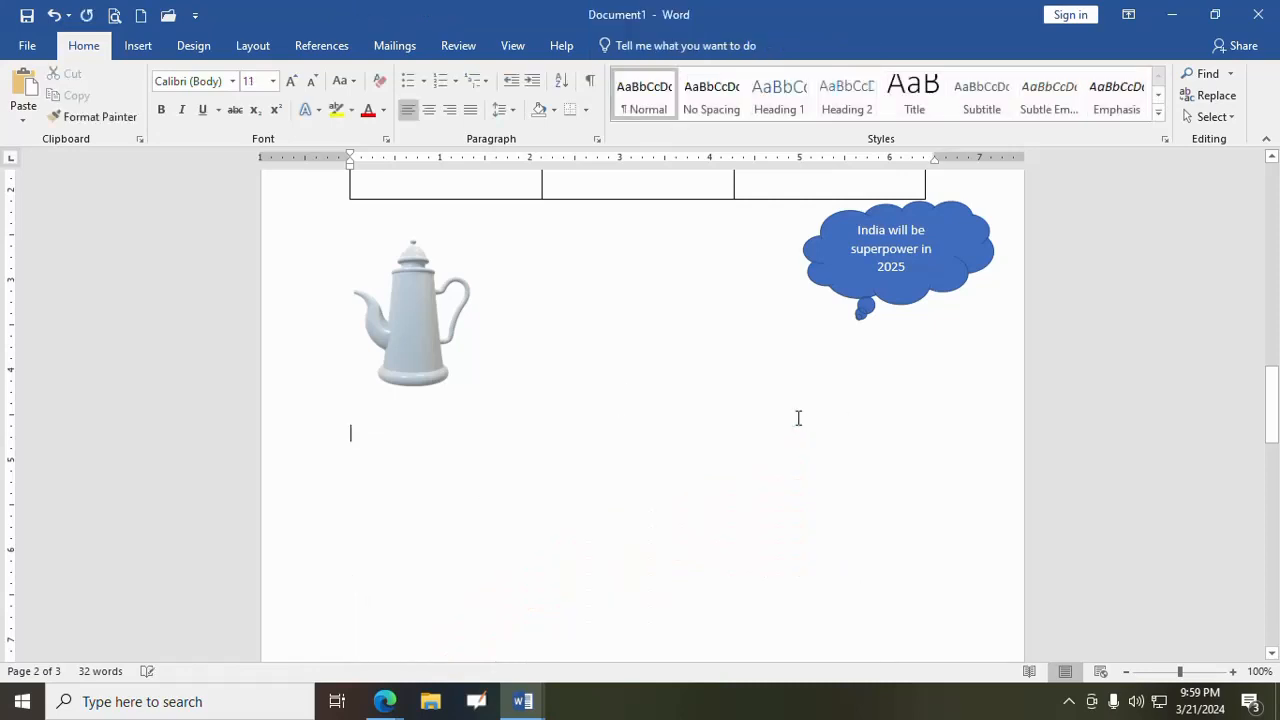
- Insert the Process SmartArt graphic made of two block arrows pointing toward each other below the coffee pot
click(150, 47)
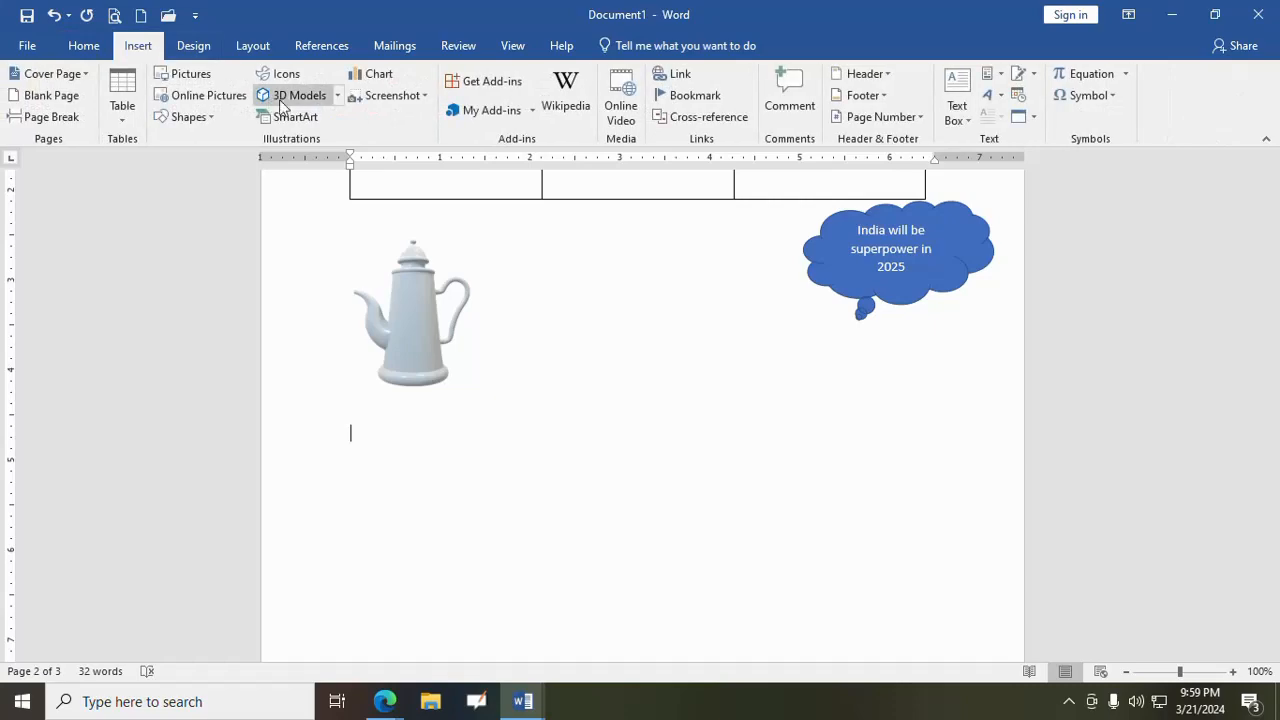
click(310, 122)
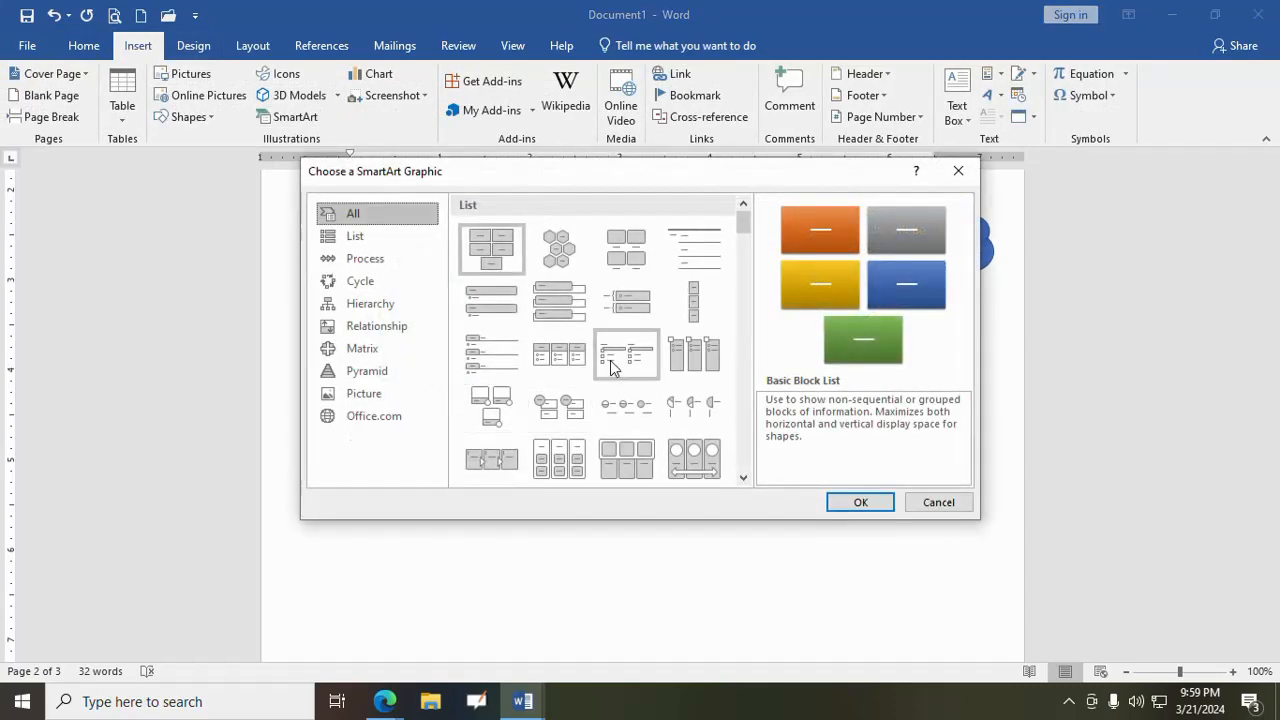
scroll(610, 365, down, 3)
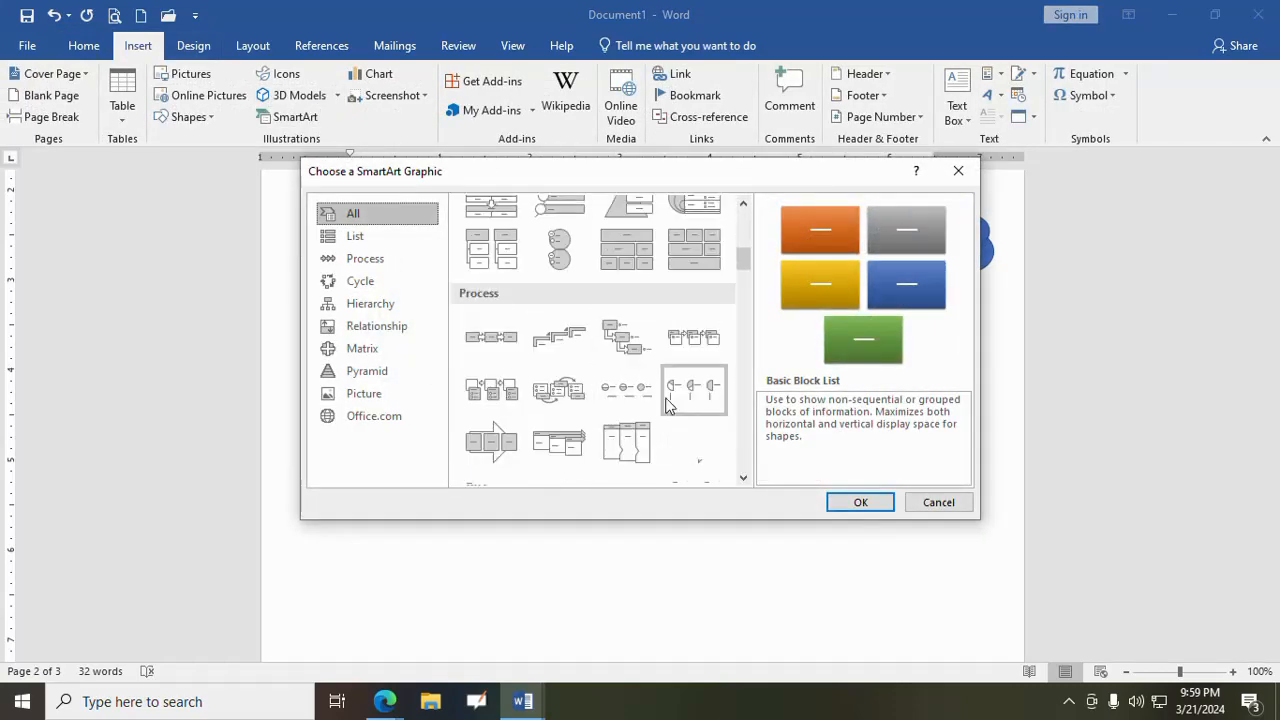
scroll(670, 405, down, 3)
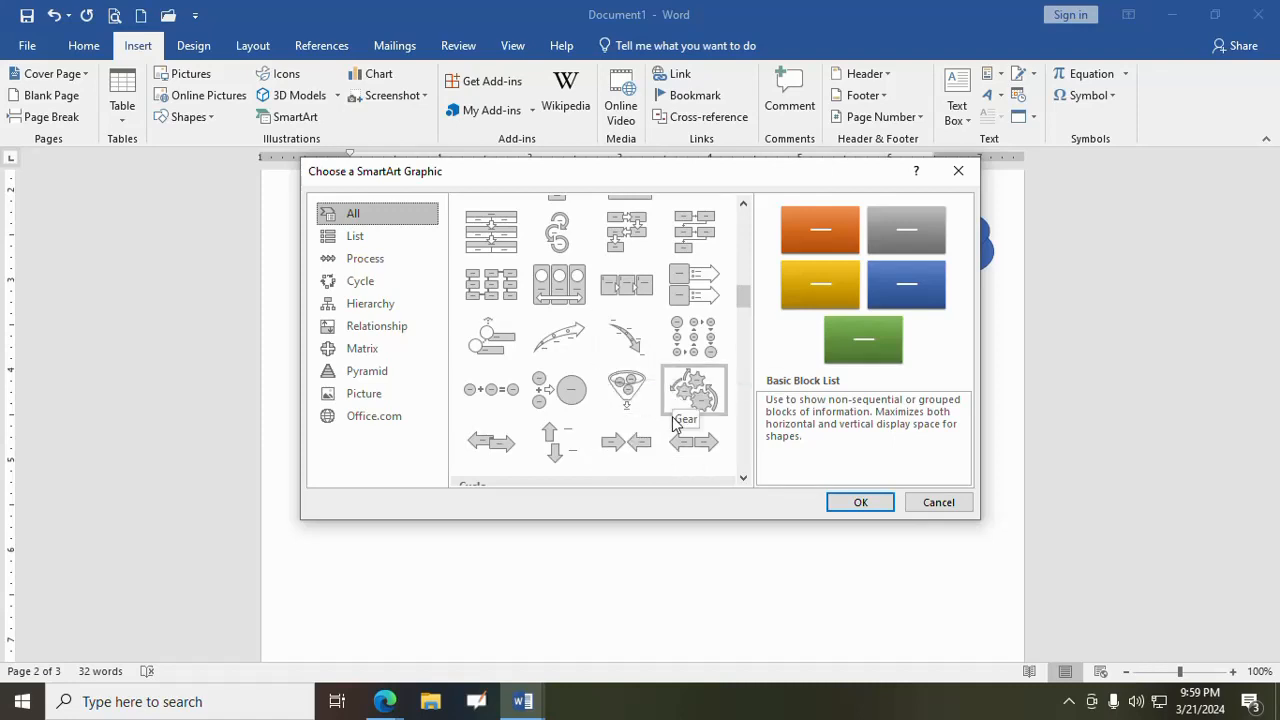
click(630, 448)
click(858, 502)
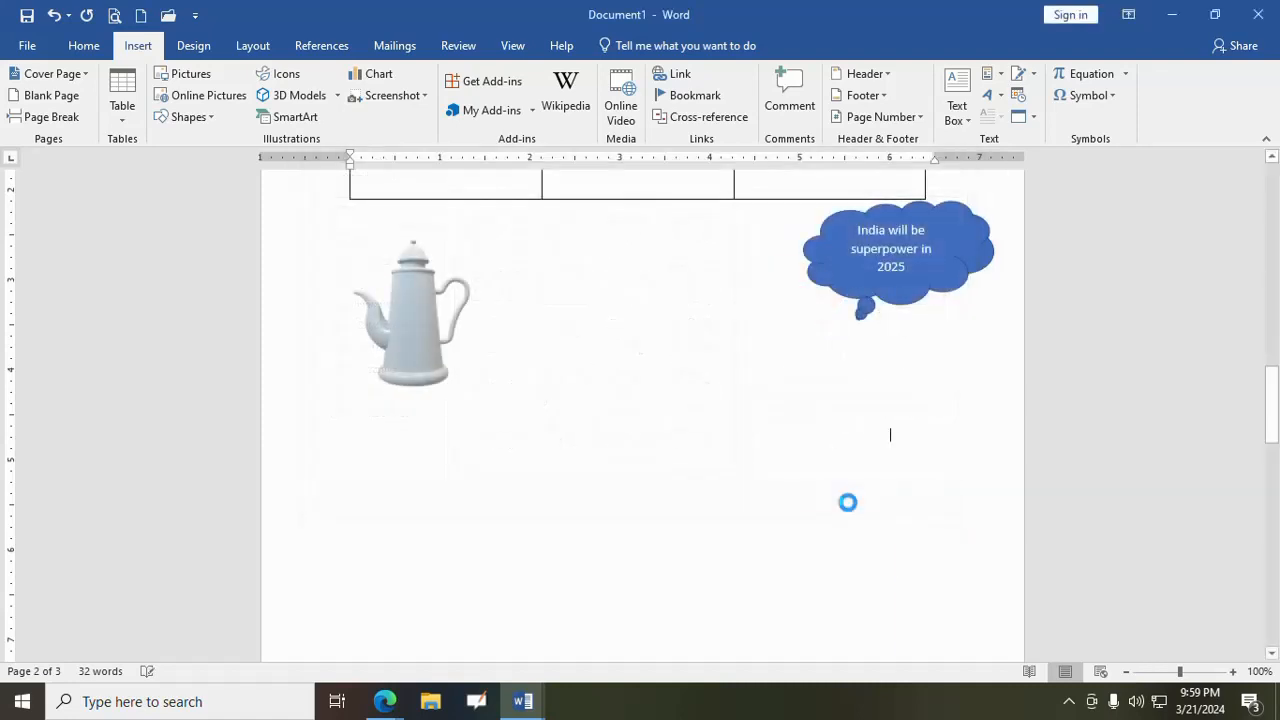
- Label the two facing block arrows with Left and Right, and deselect the graphic
click(495, 578)
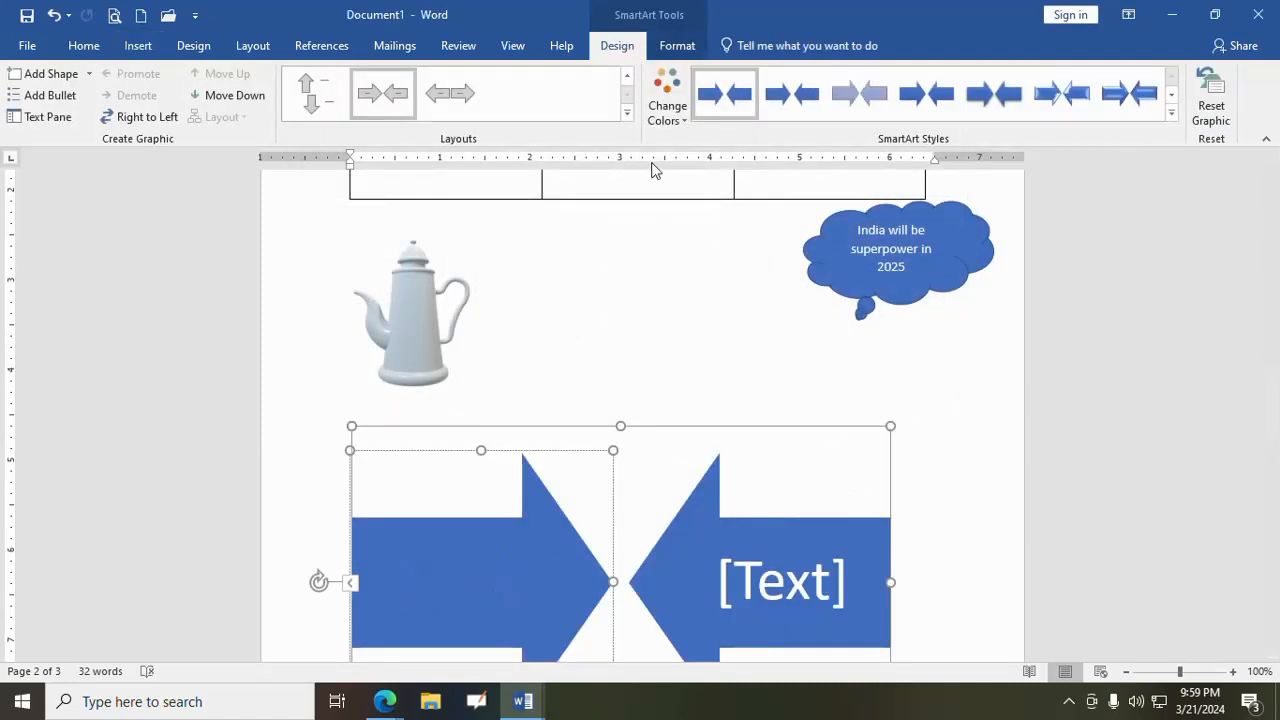
text(Left)
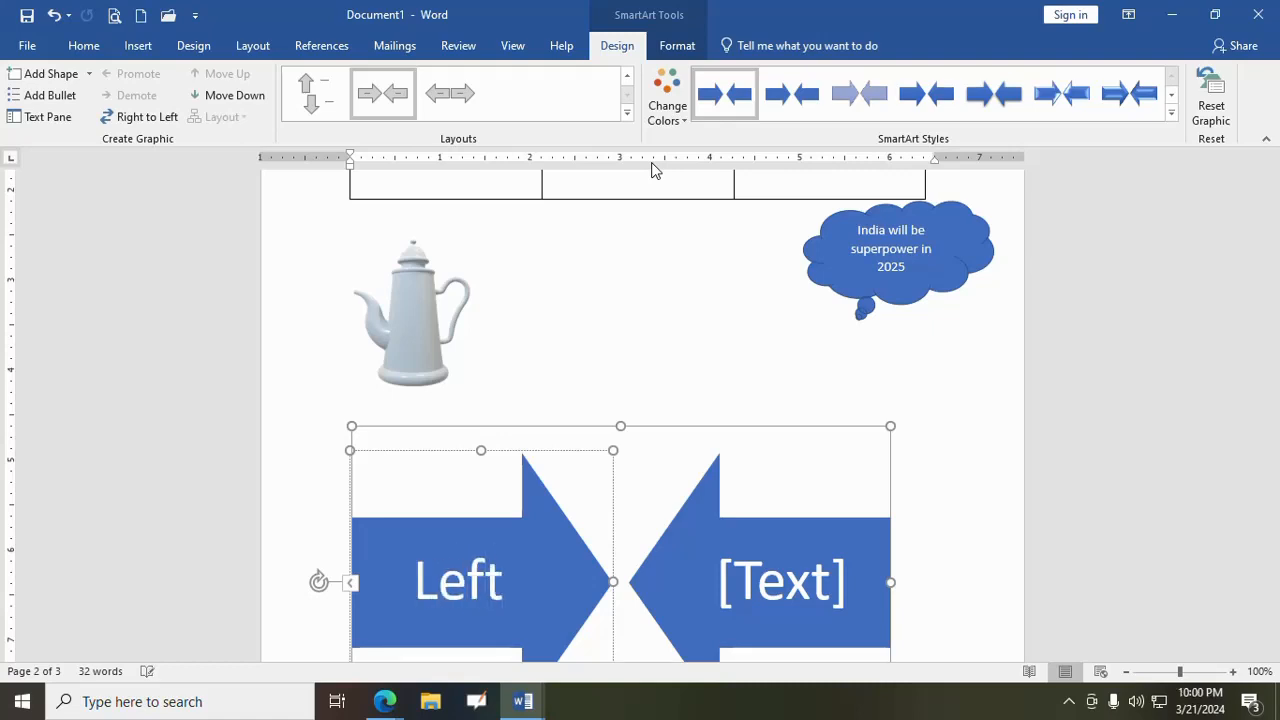
click(781, 600)
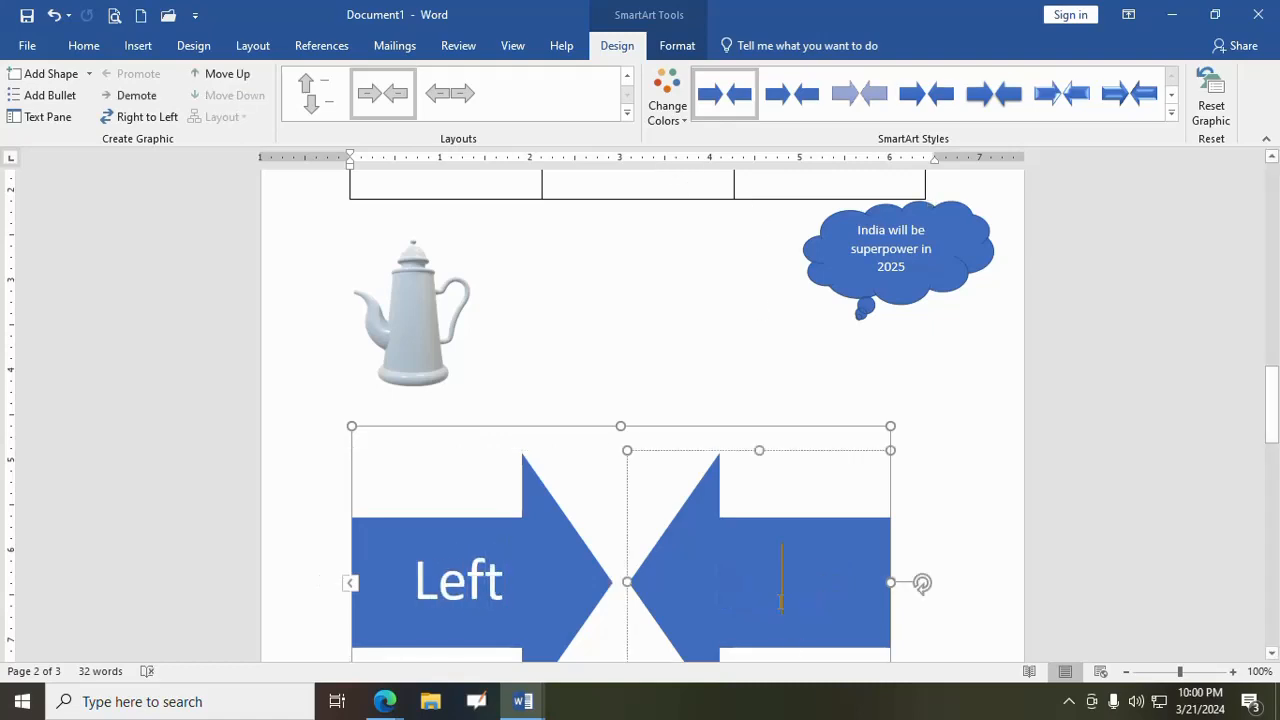
text(Right)
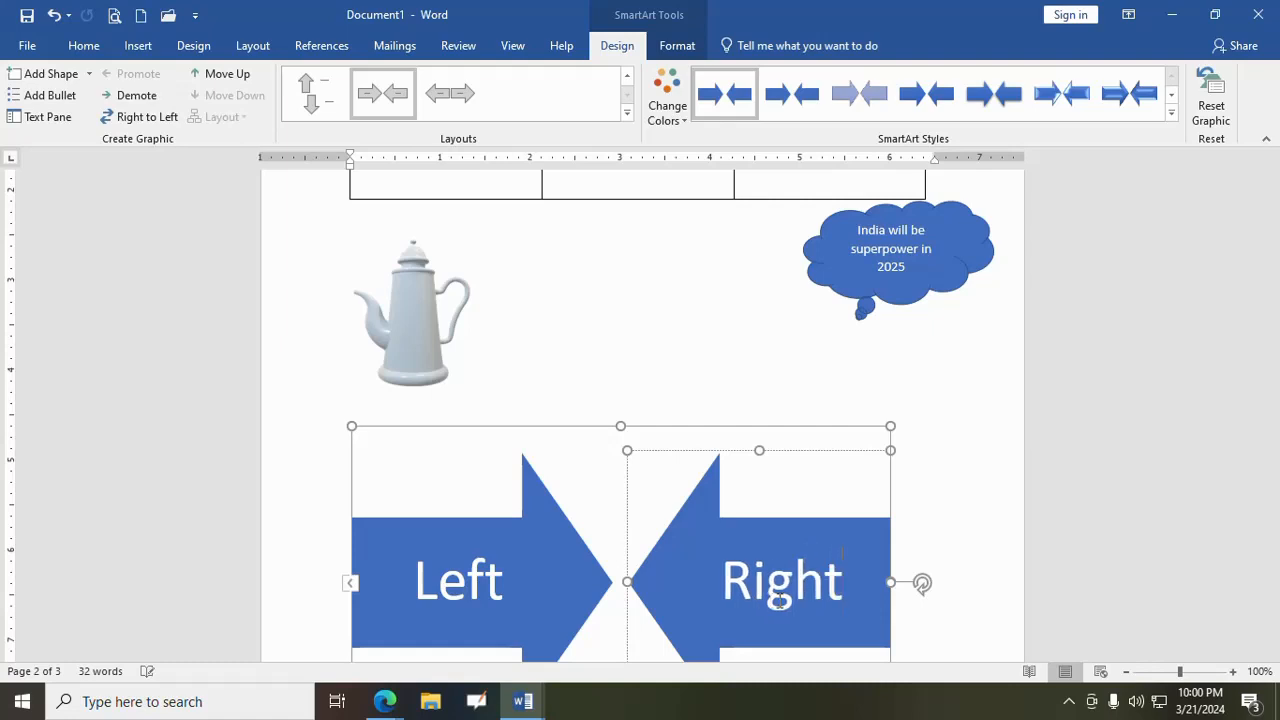
click(658, 316)
- Recolor the whole Left and Right arrow graphic with the second Colorful color variation
click(734, 528)
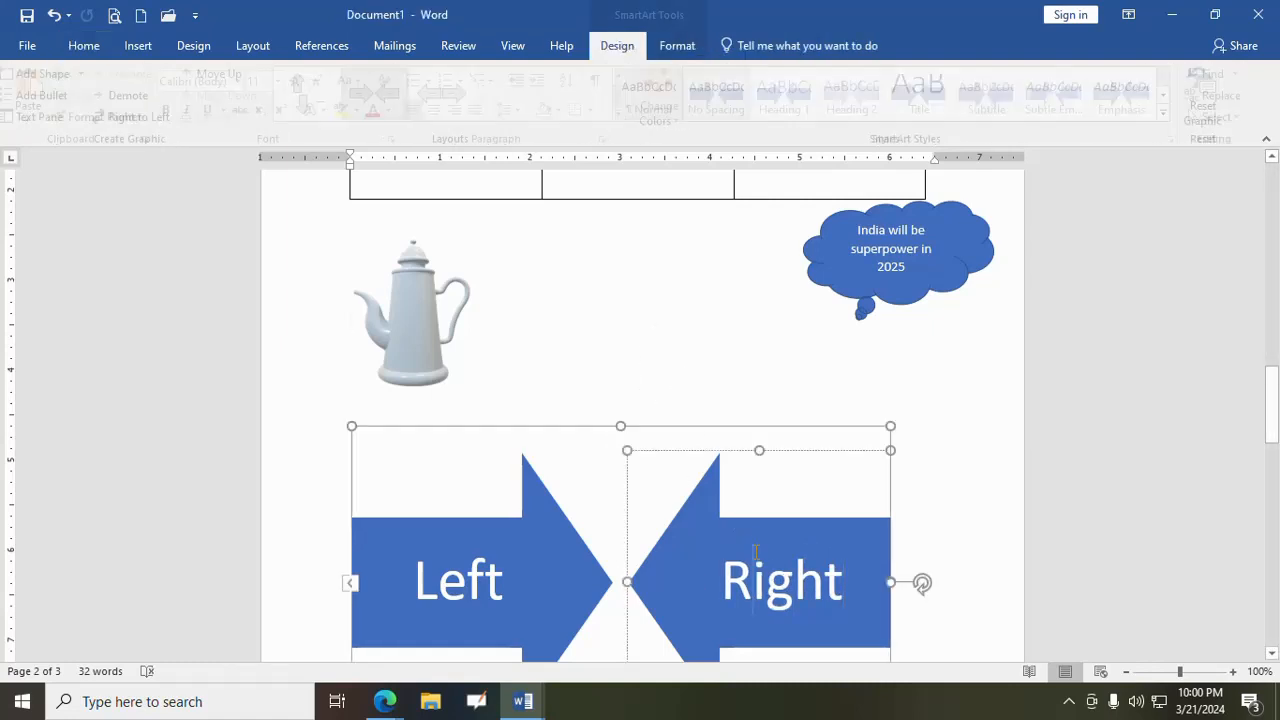
click(757, 456)
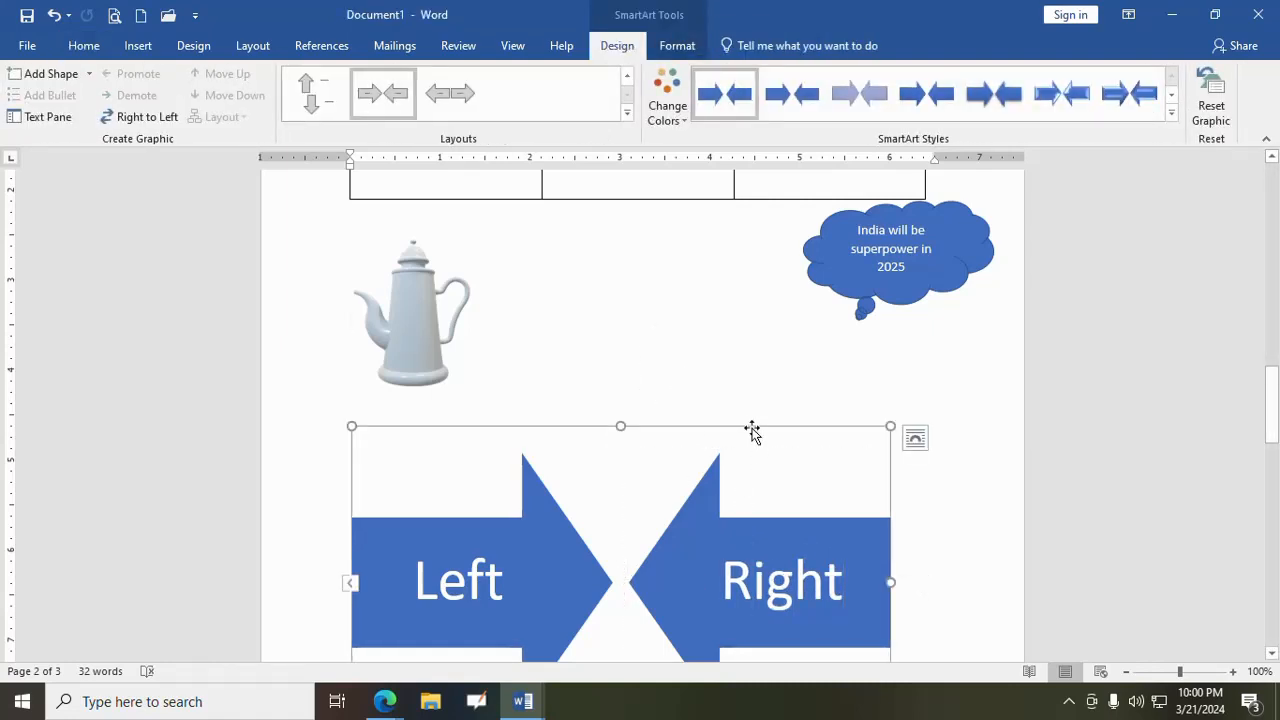
click(665, 98)
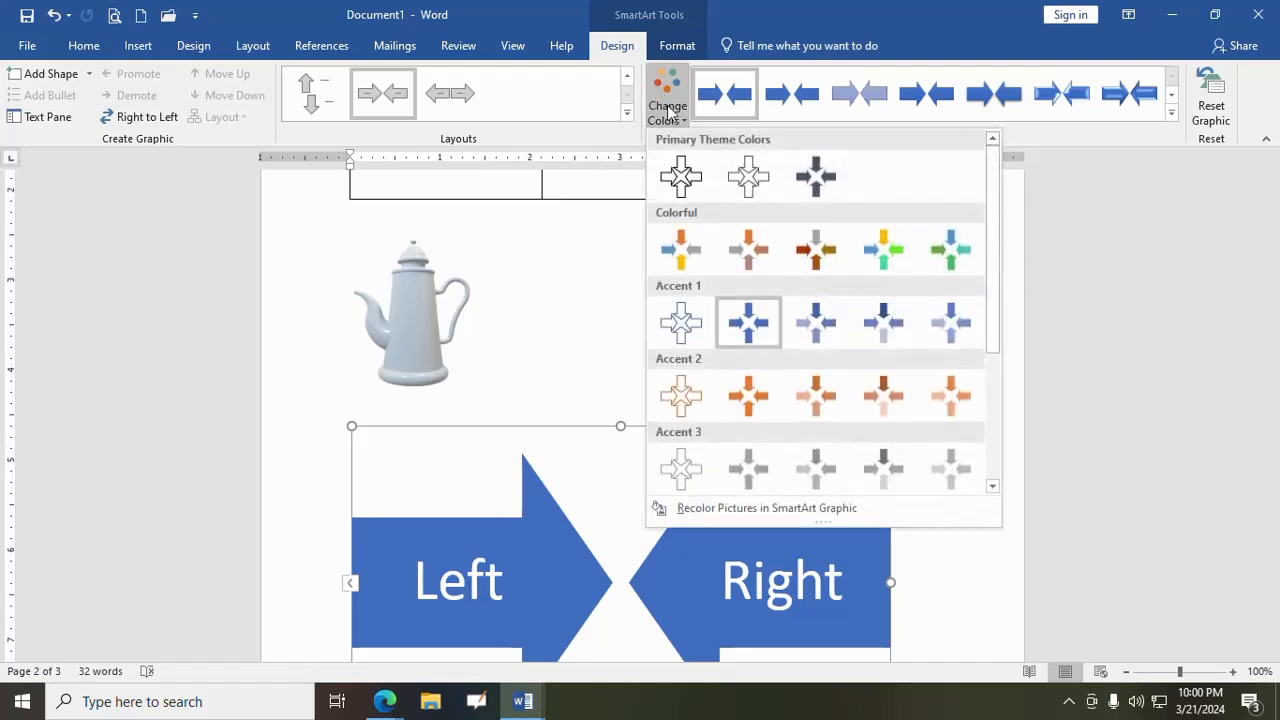
click(749, 249)
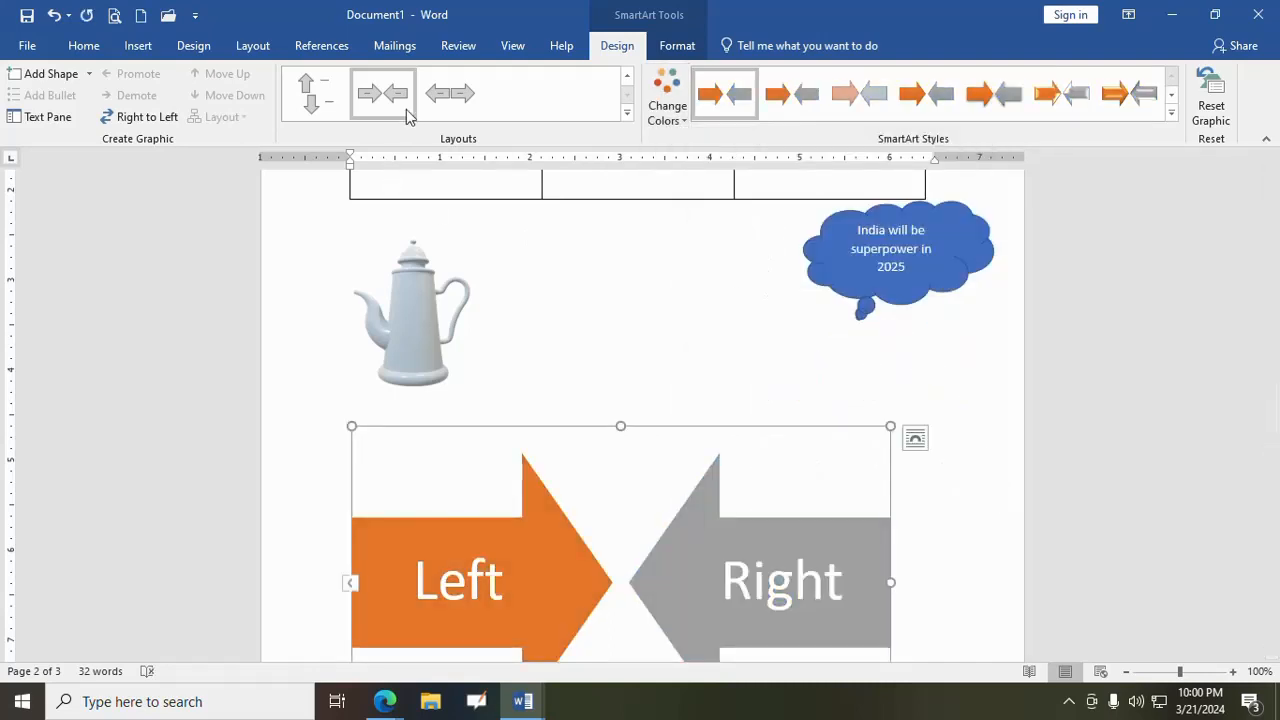
- Try the outward-pointing arrow layout on the graphic, return it to the facing-arrows layout and deselect it
click(450, 94)
click(393, 108)
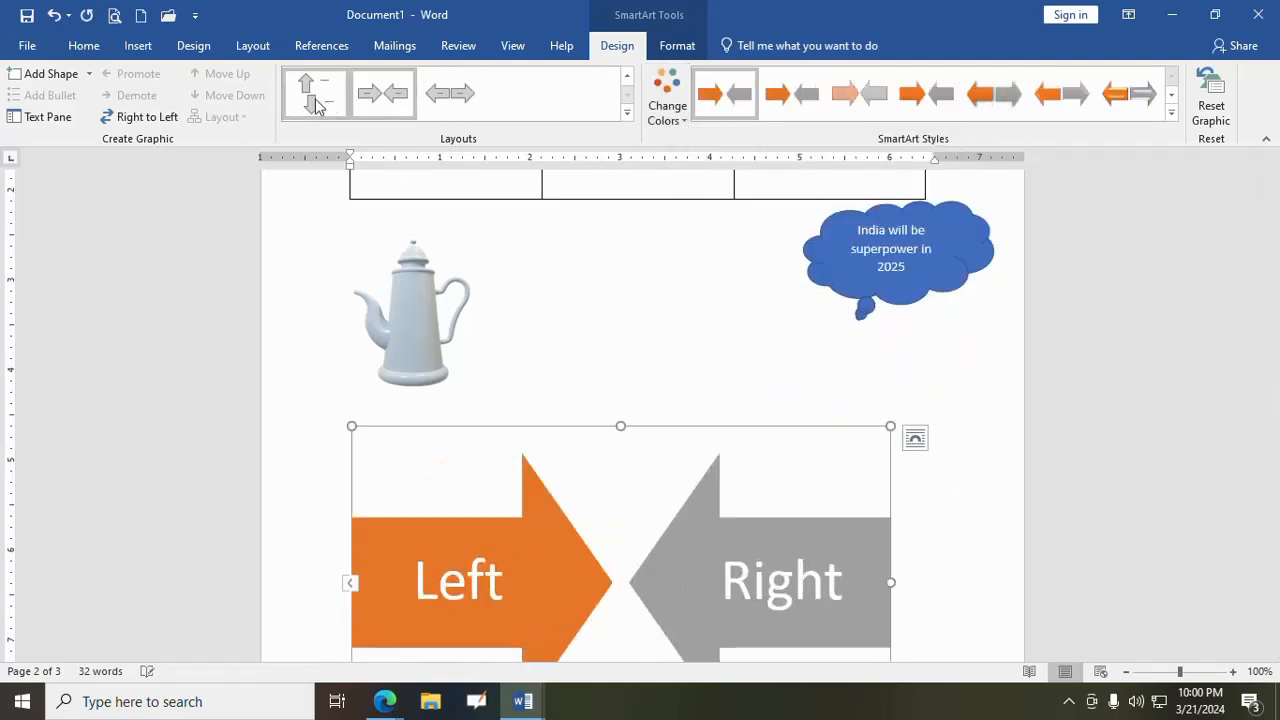
scroll(783, 359, down, 3)
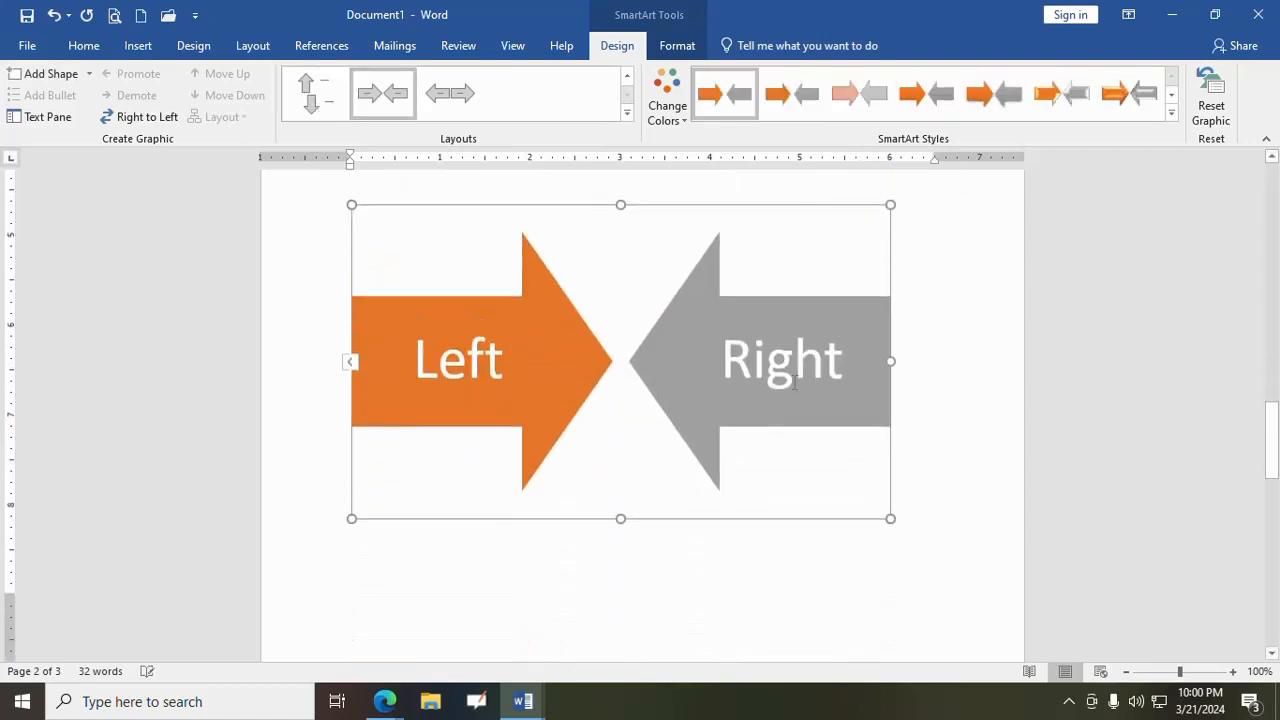
scroll(837, 400, up, 1)
click(943, 343)
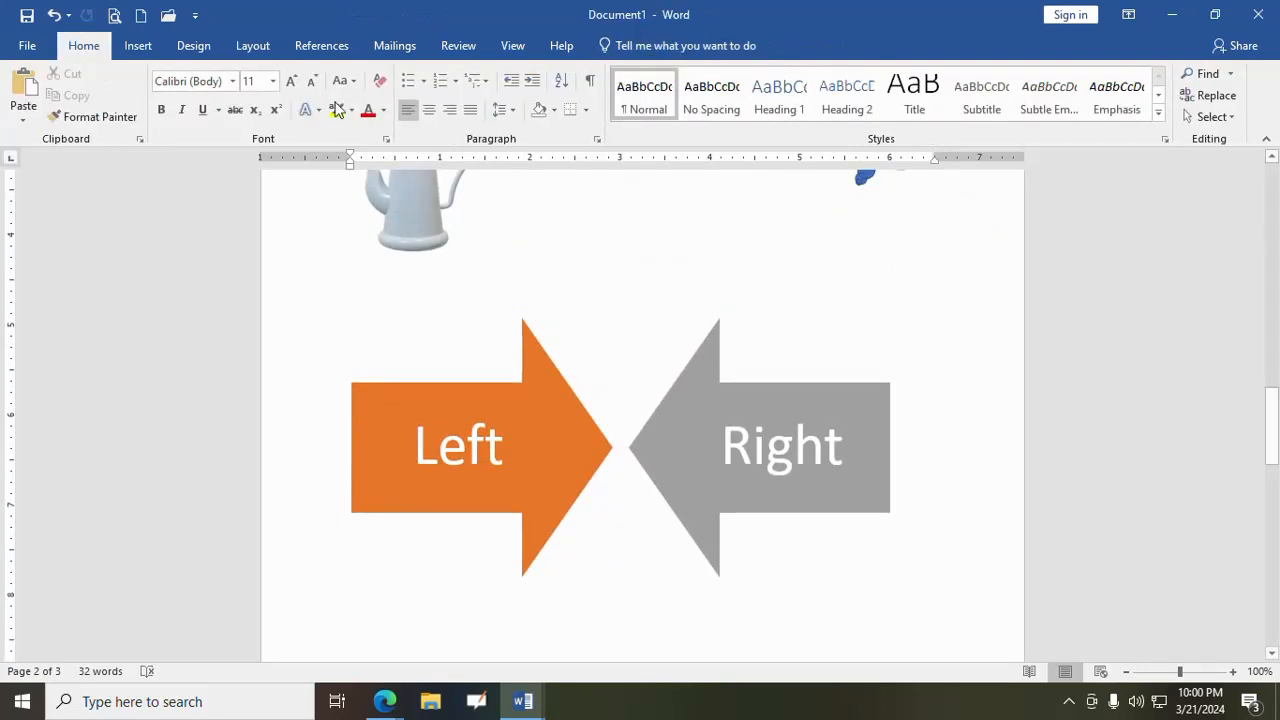
- Insert a screen clipping of the participant list from the Google Meet window below the Left and Right arrows
click(137, 48)
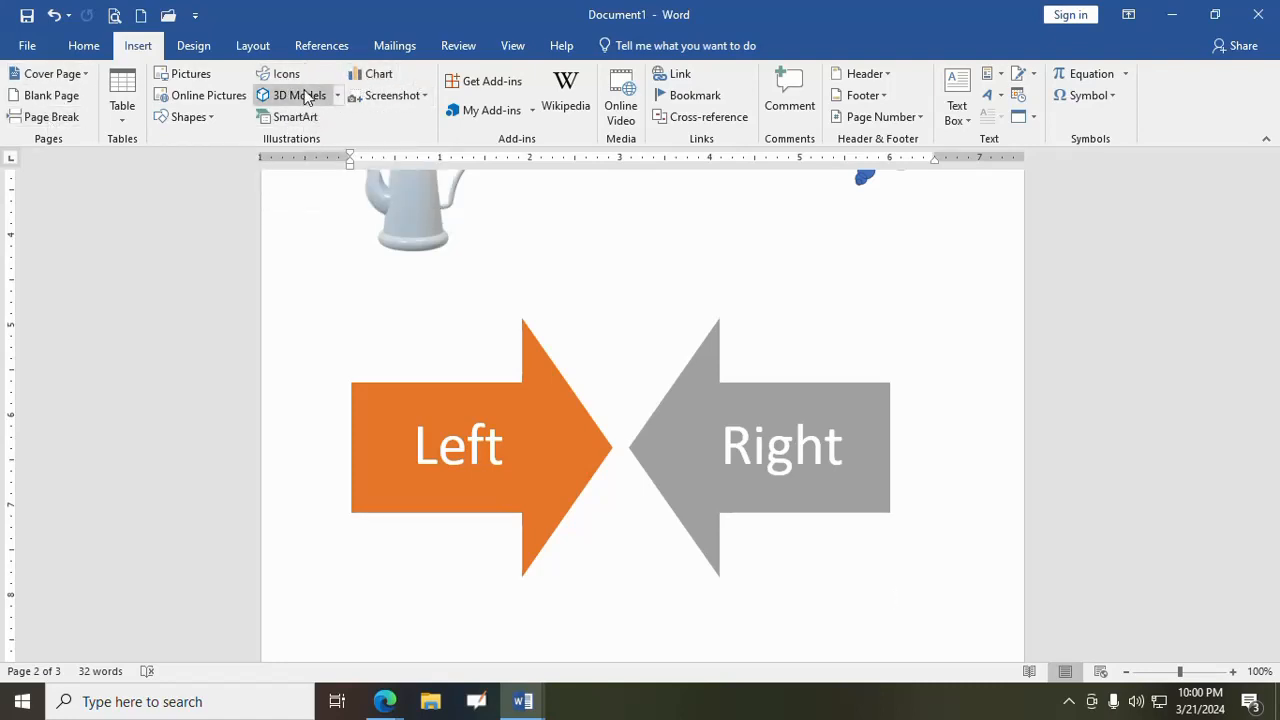
click(423, 95)
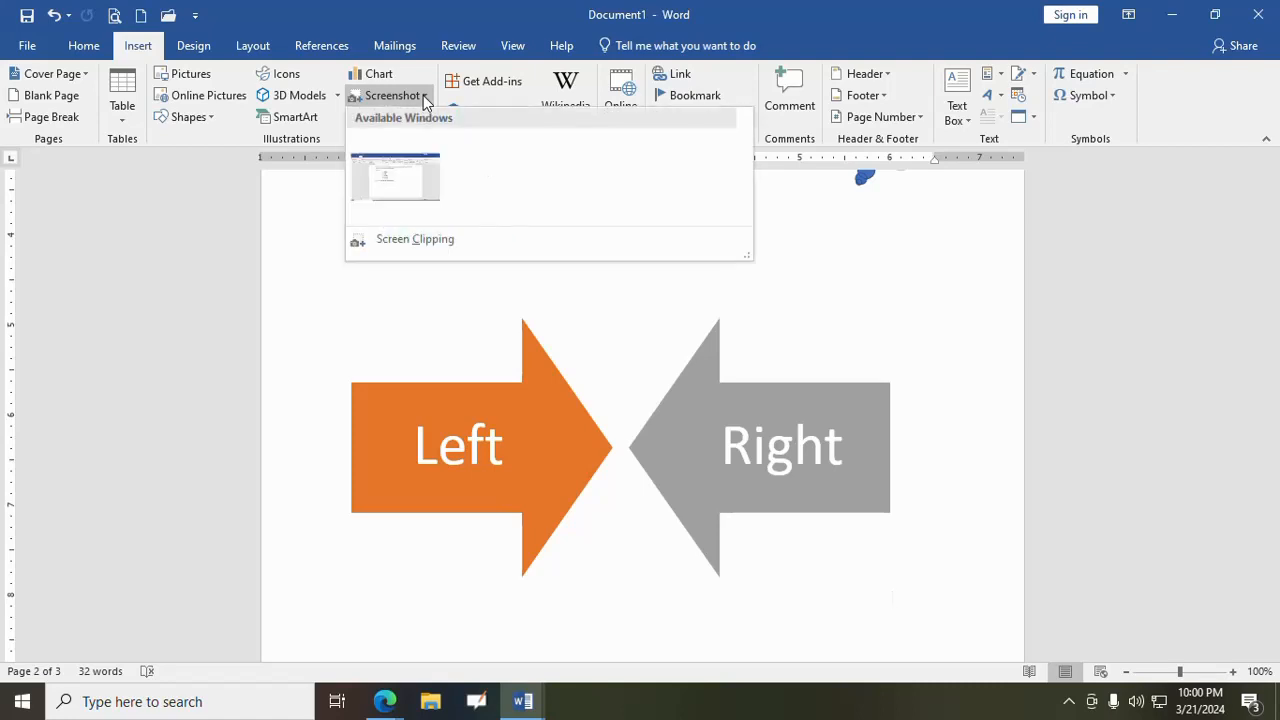
click(415, 250)
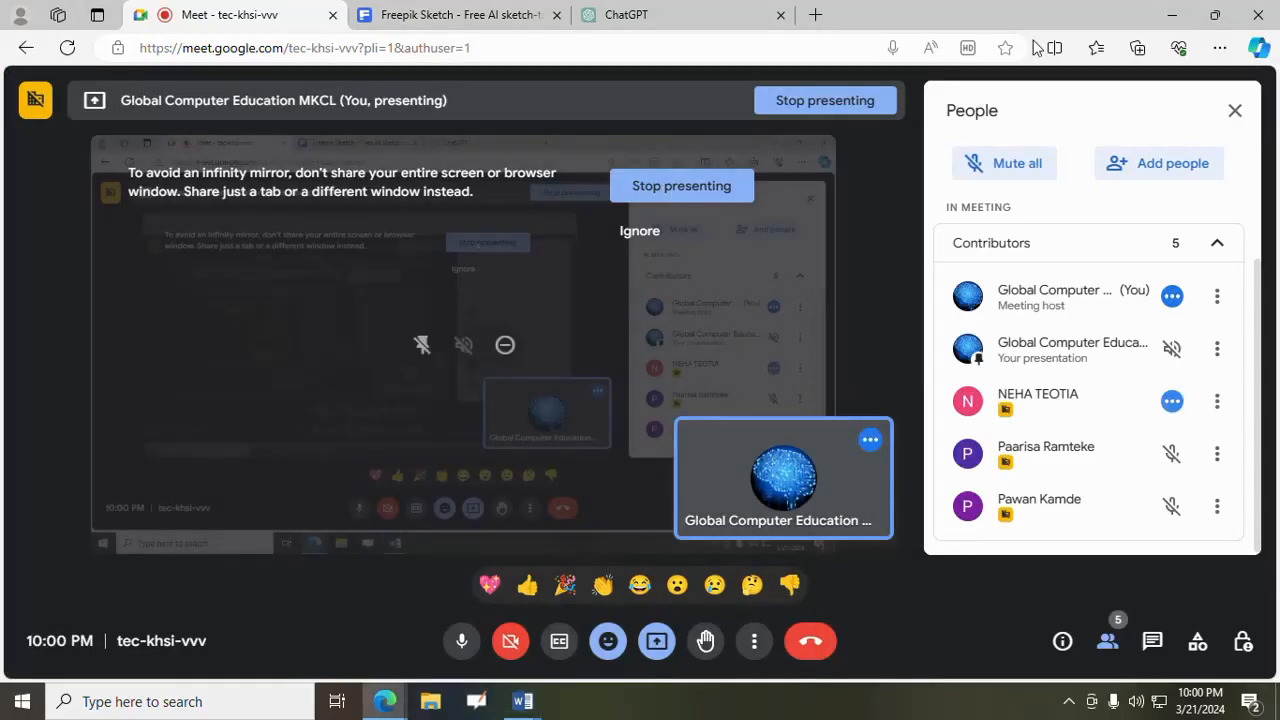
key(super+shift+s)
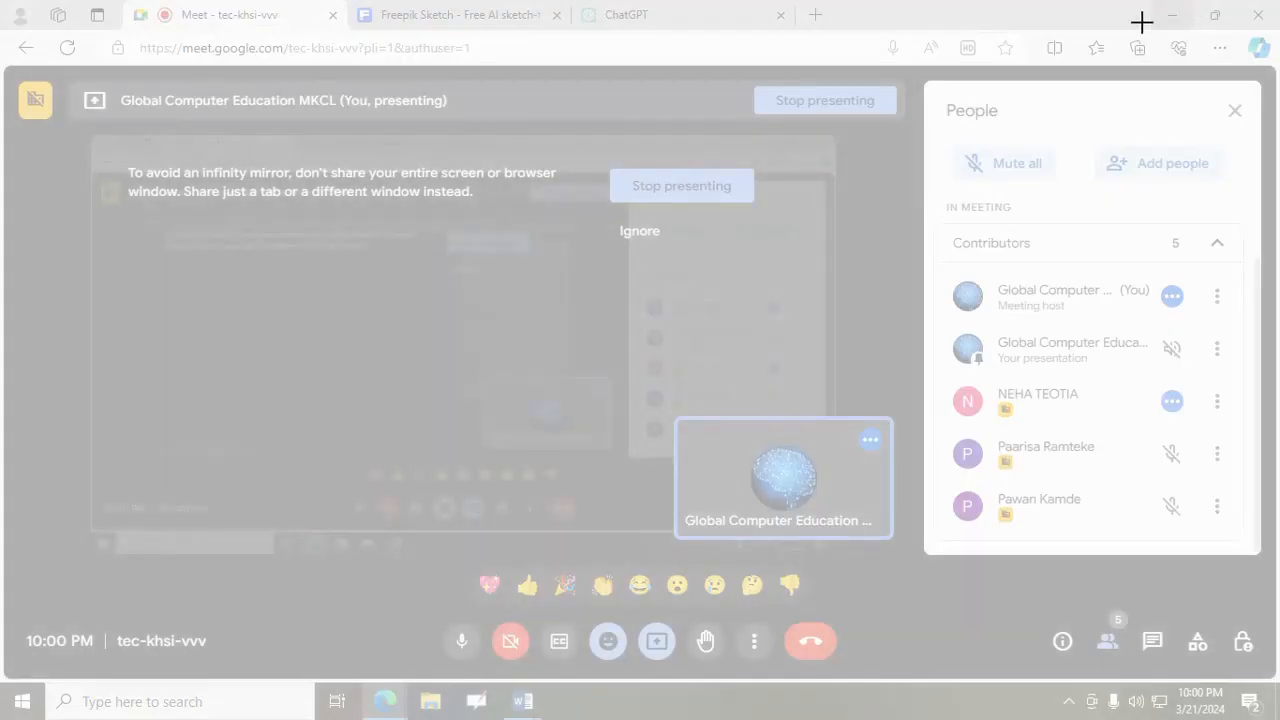
drag(935, 268, 1236, 548)
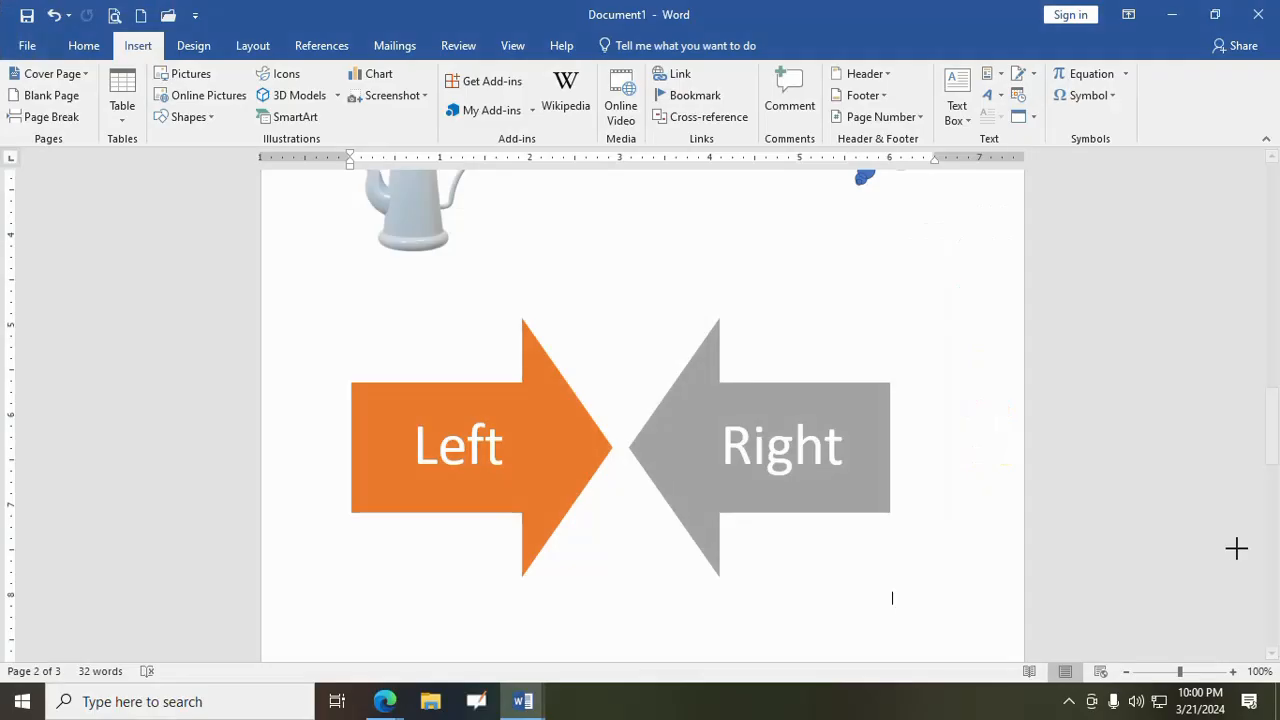
key(ctrl+v)
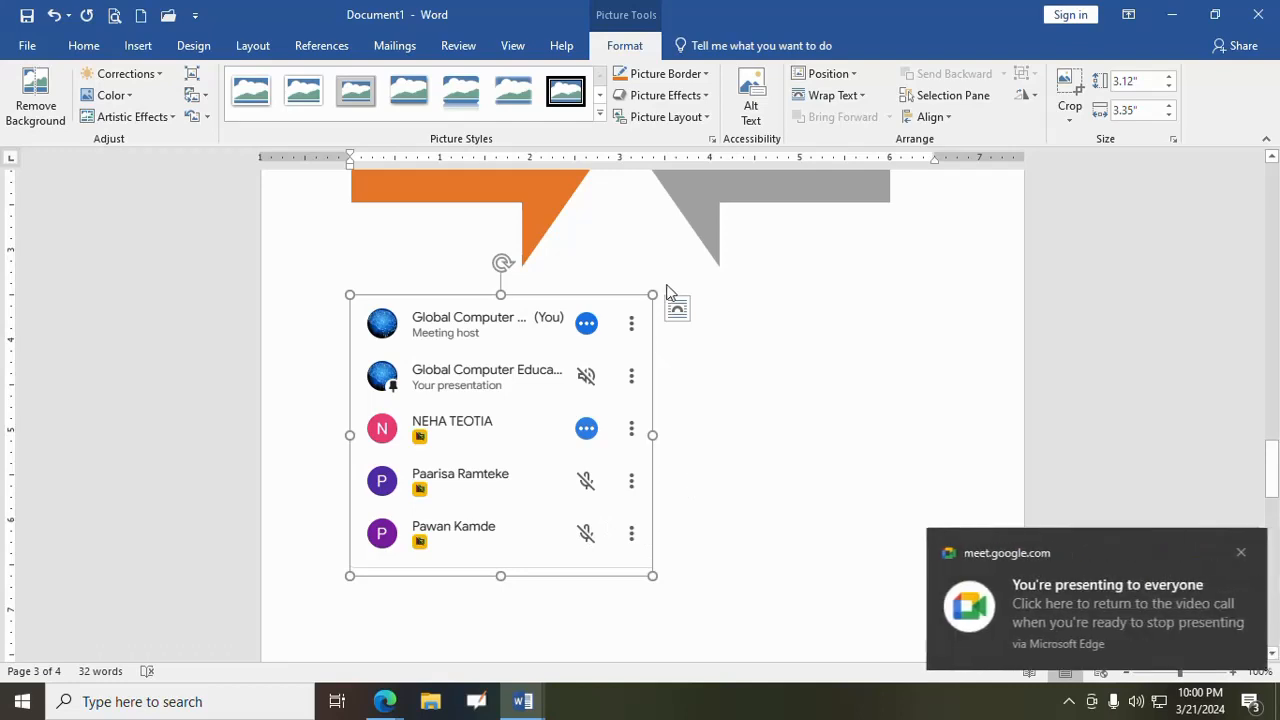
- Set the participant list clipping's text wrapping to Through and deselect the picture
click(677, 310)
click(816, 441)
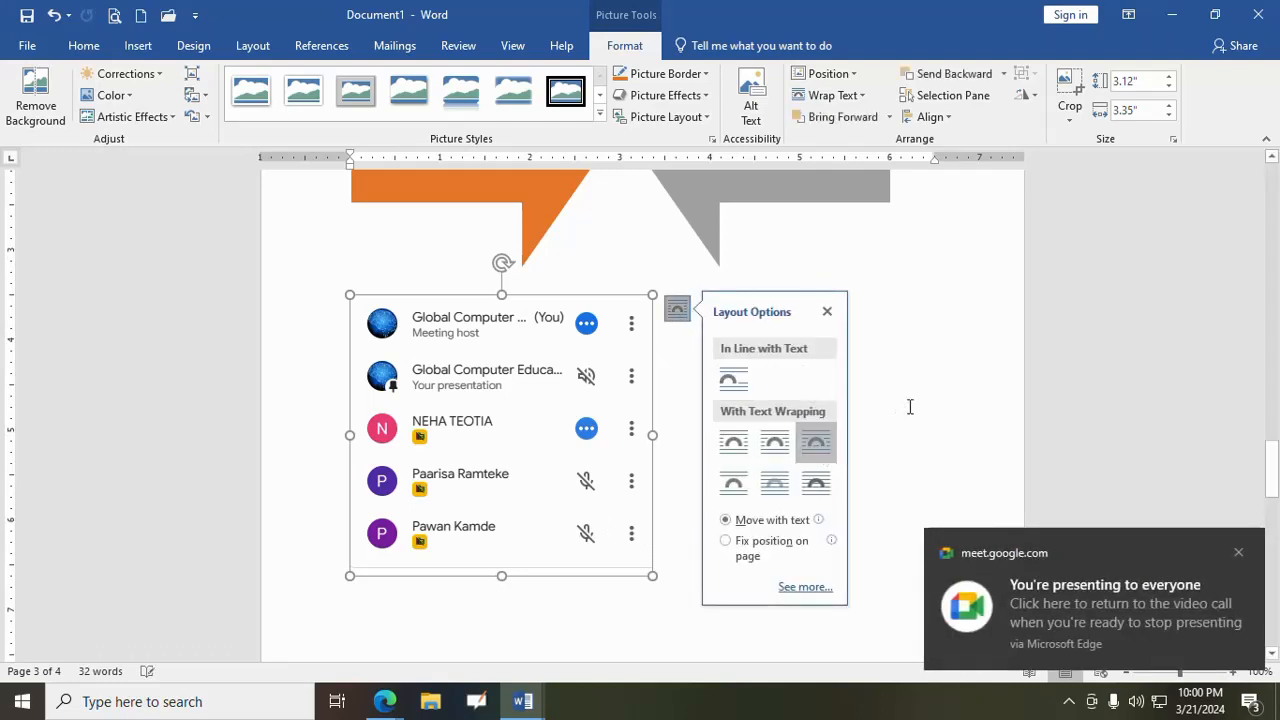
click(910, 407)
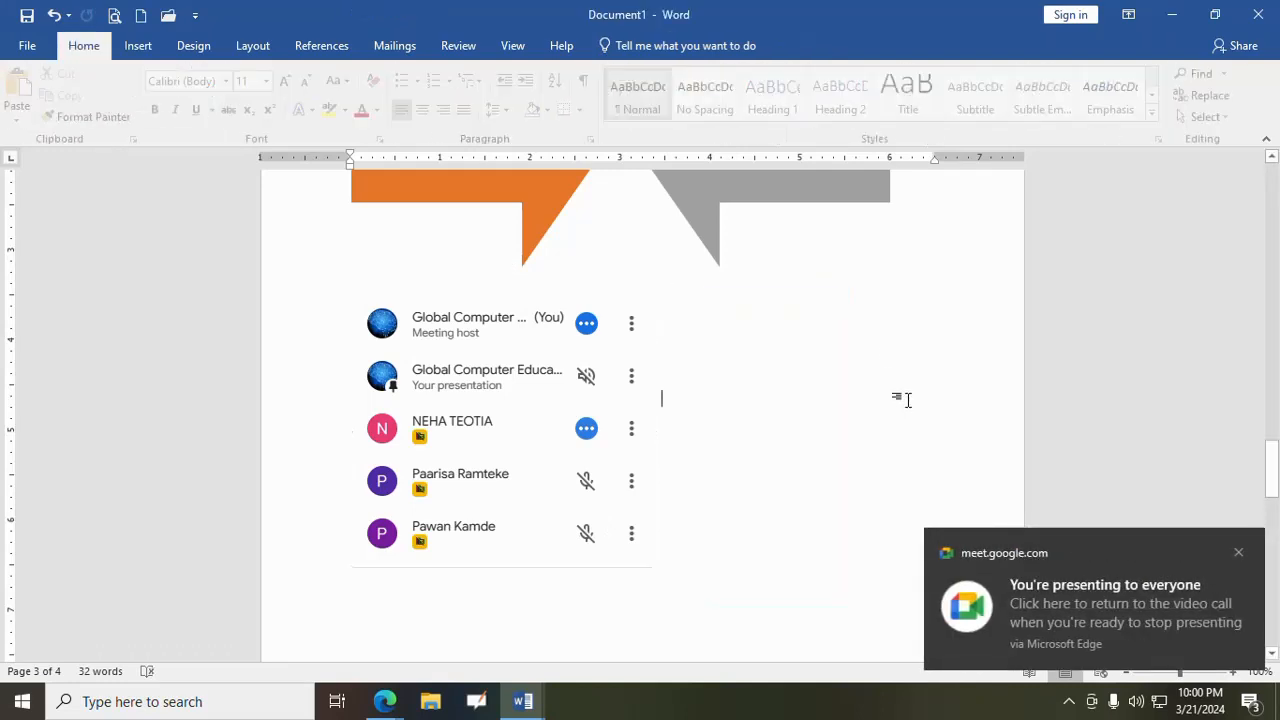
- Insert a full screenshot of the other open Word window after the participant list clipping and delete it
click(145, 46)
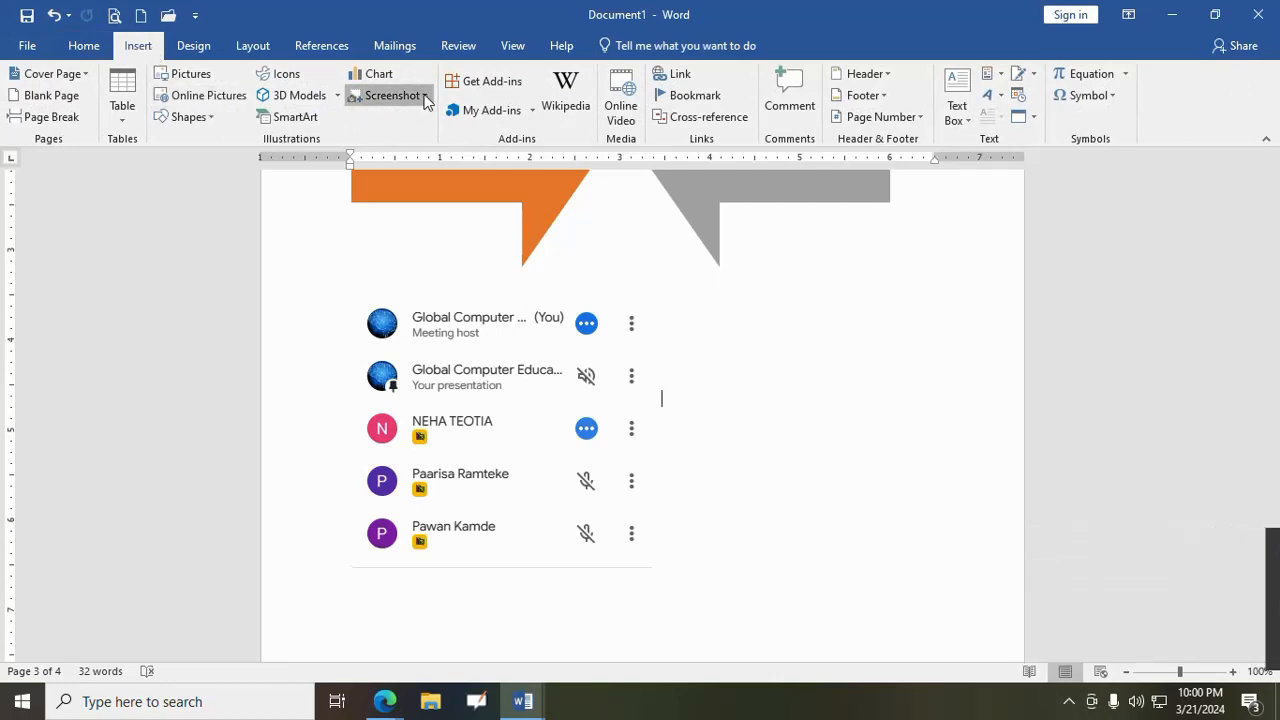
click(425, 96)
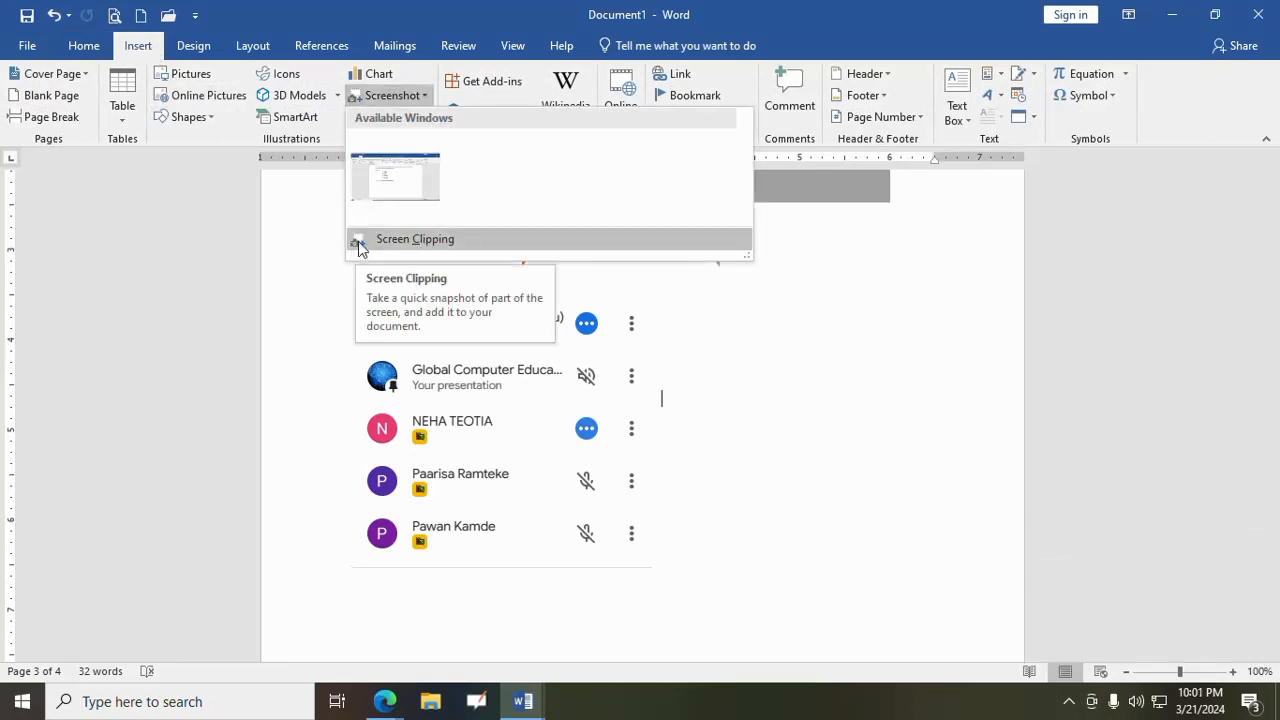
click(385, 178)
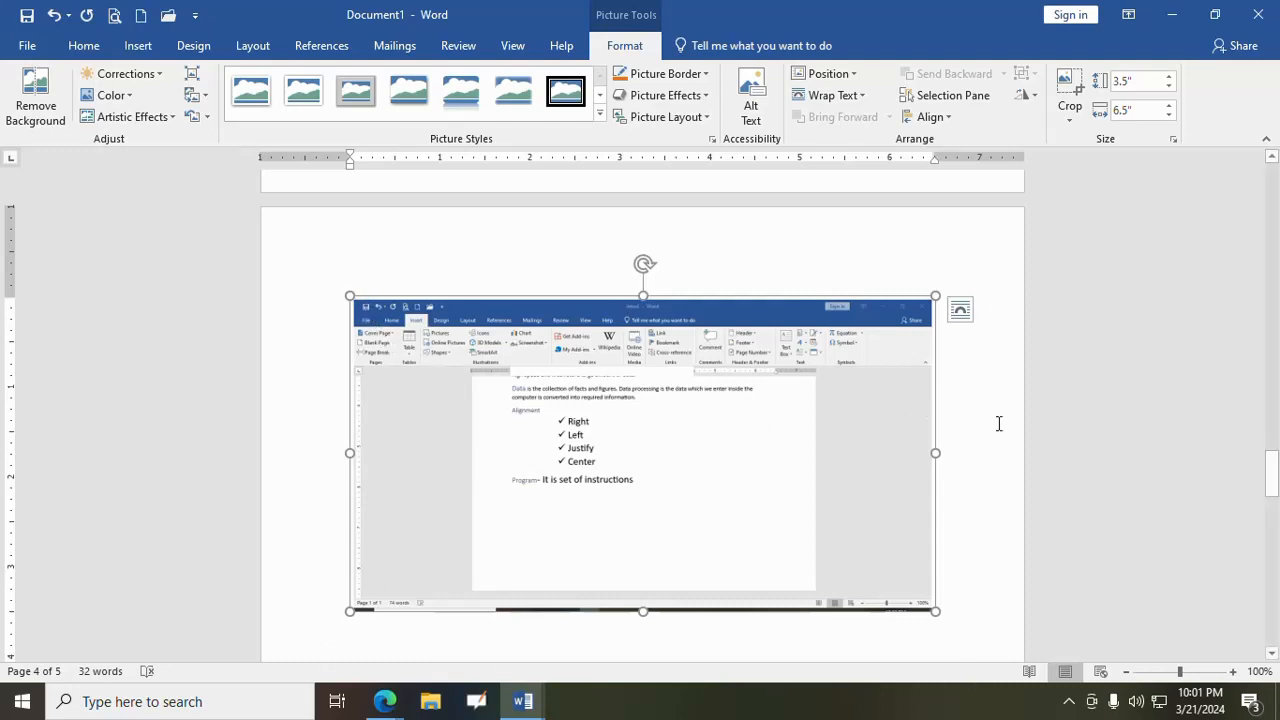
key(Delete)
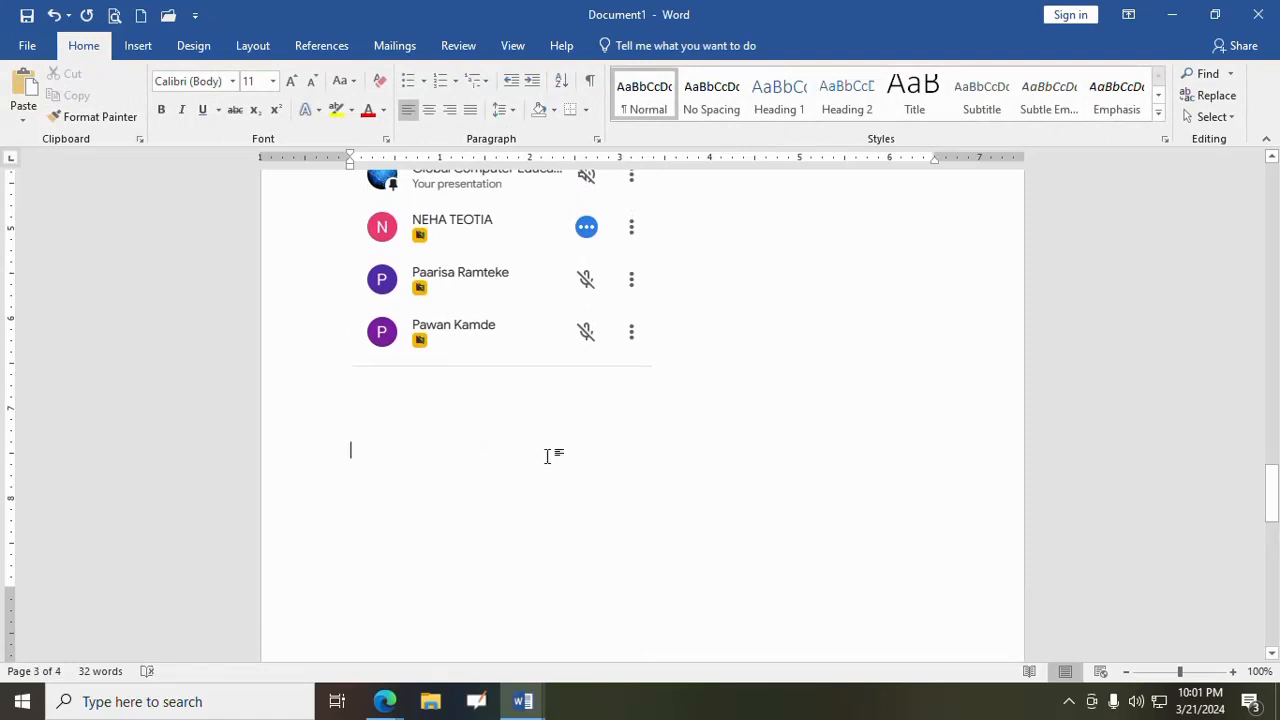
- Paste a full-screen capture below the participant list clipping, delete it and place the cursor under the clipping
click(23, 92)
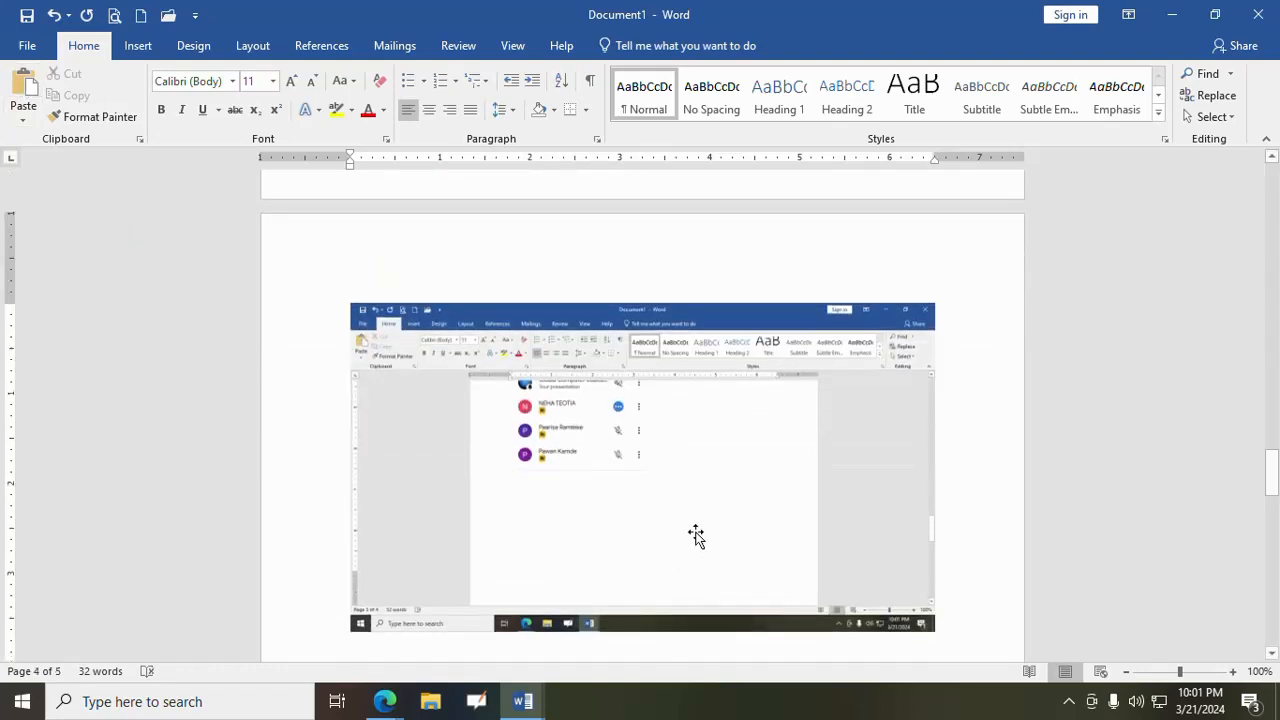
click(694, 537)
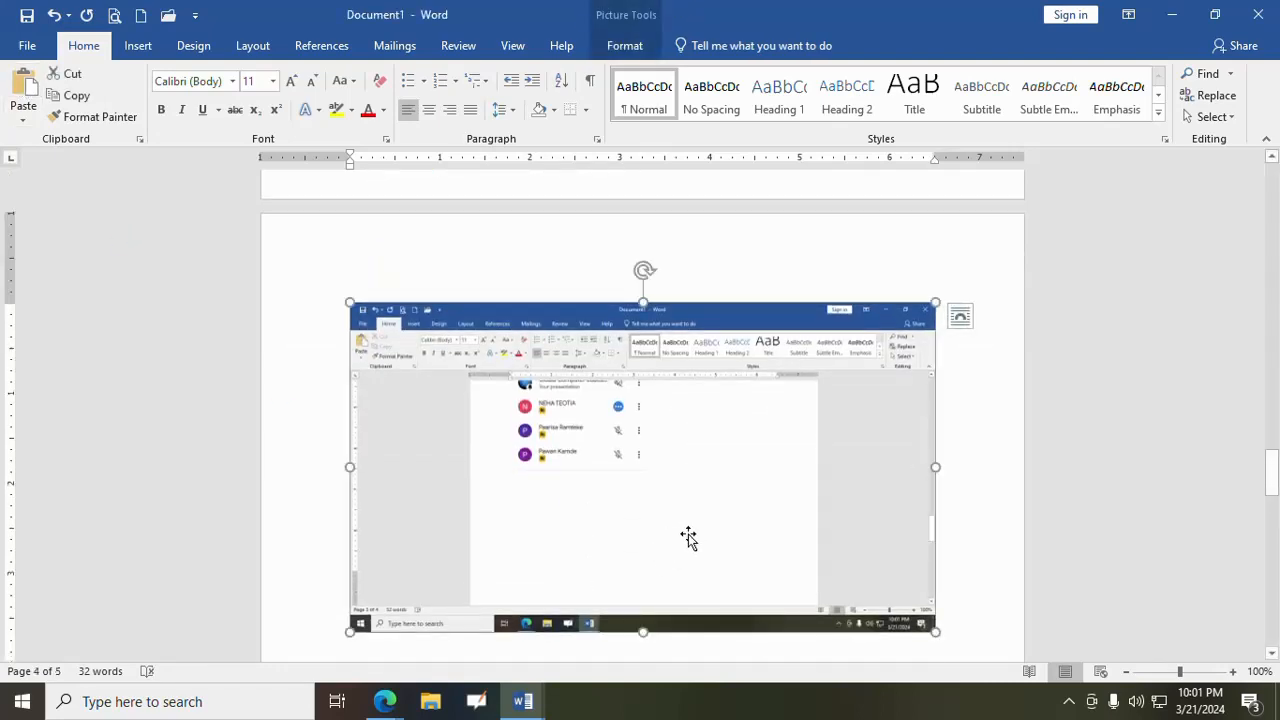
key(Delete)
scroll(660, 391, up, 4)
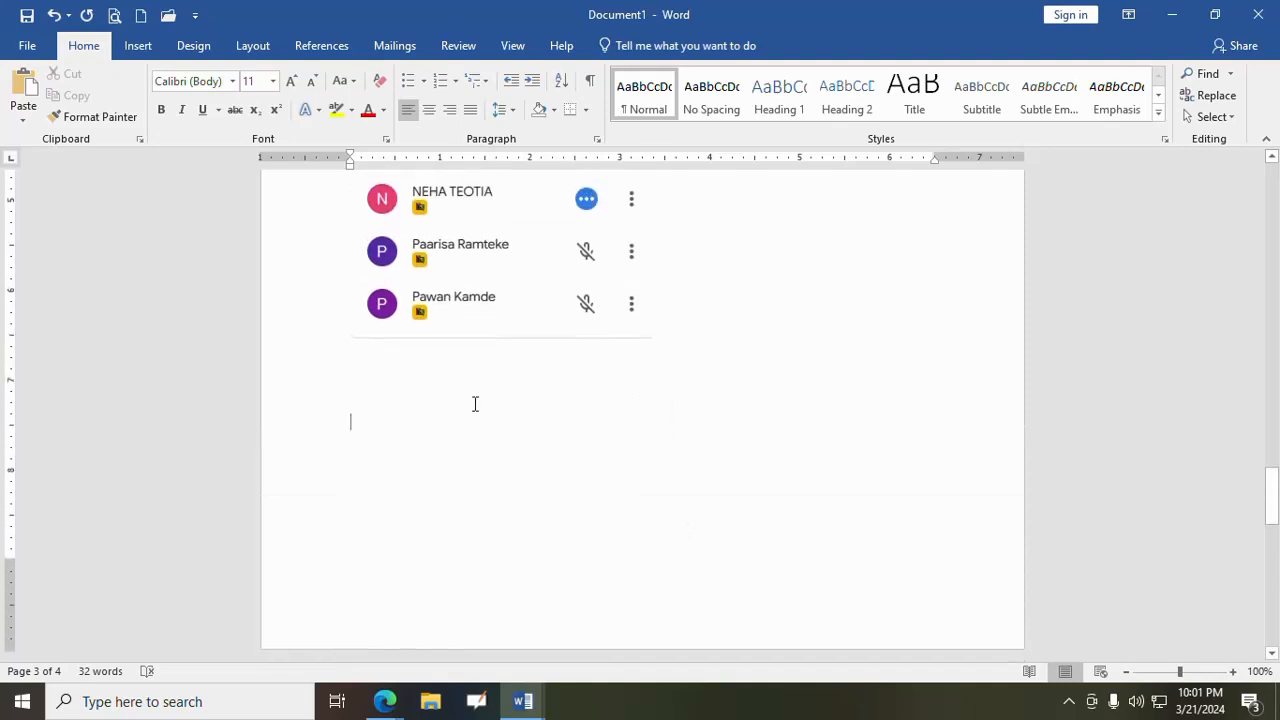
click(400, 397)
click(135, 47)
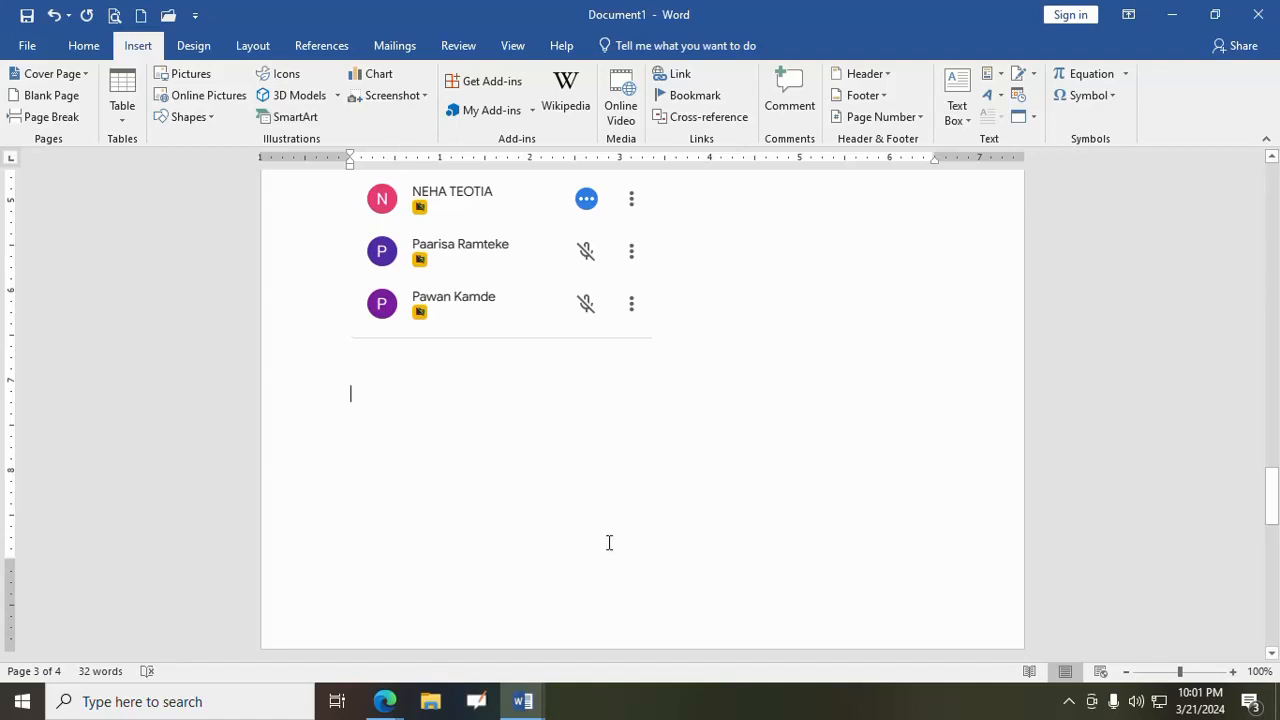
scroll(636, 490, up, 6)
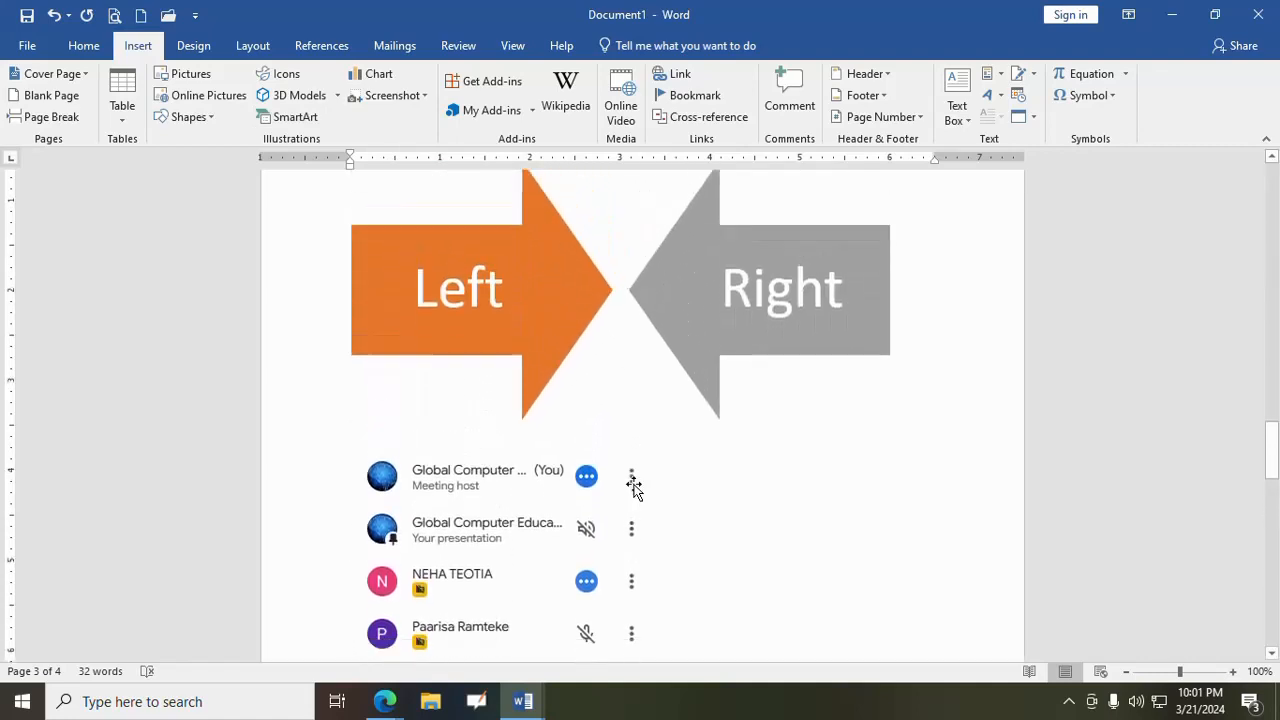
scroll(634, 491, down, 4)
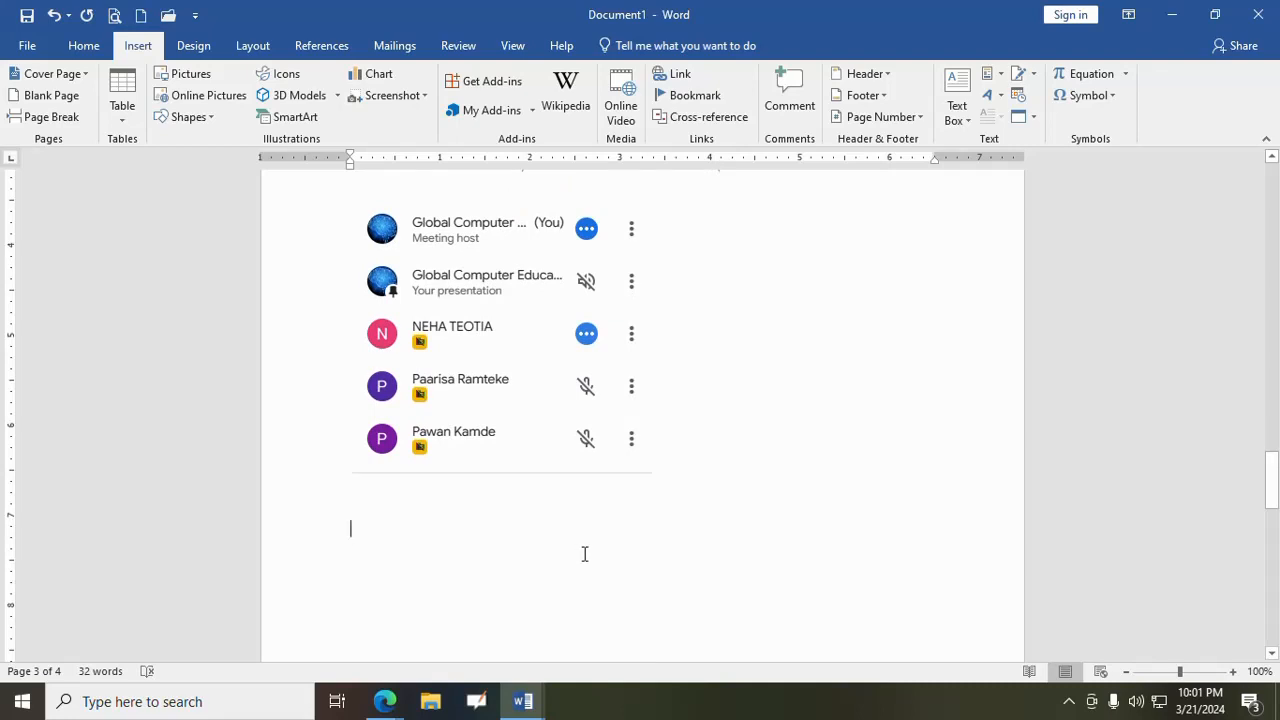
scroll(581, 545, down, 3)
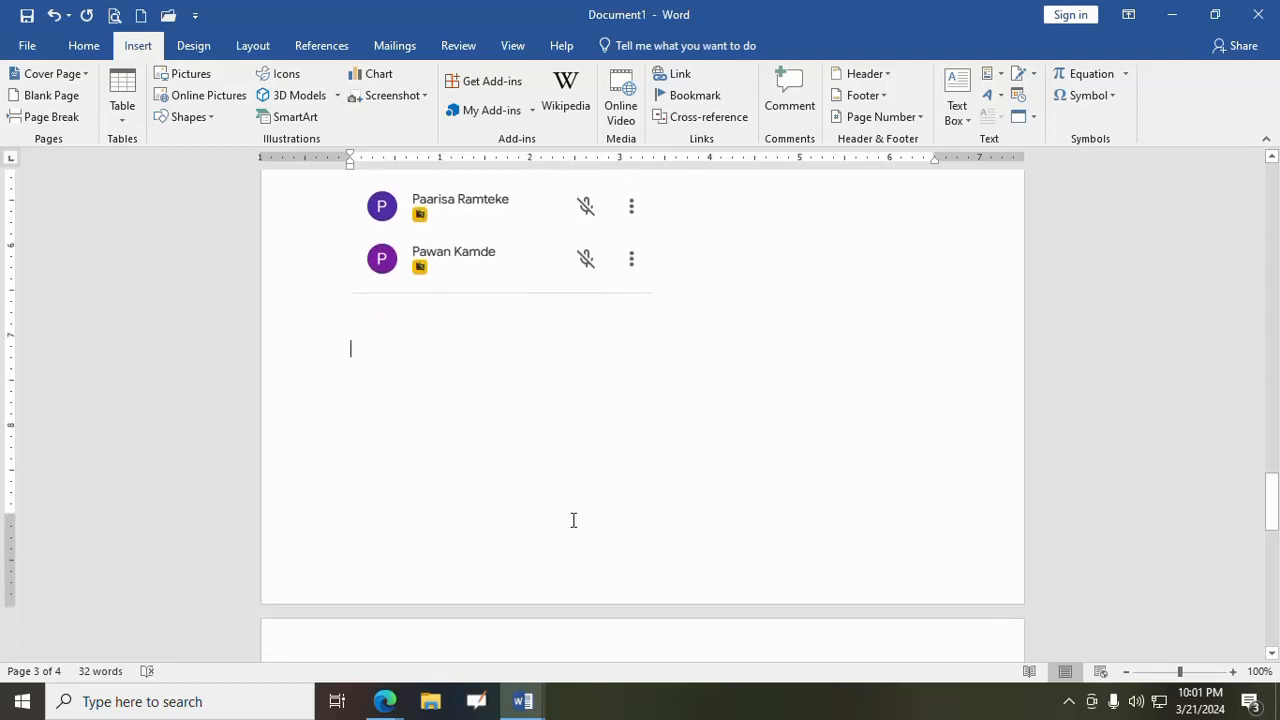
scroll(553, 500, down, 5)
scroll(549, 497, up, 4)
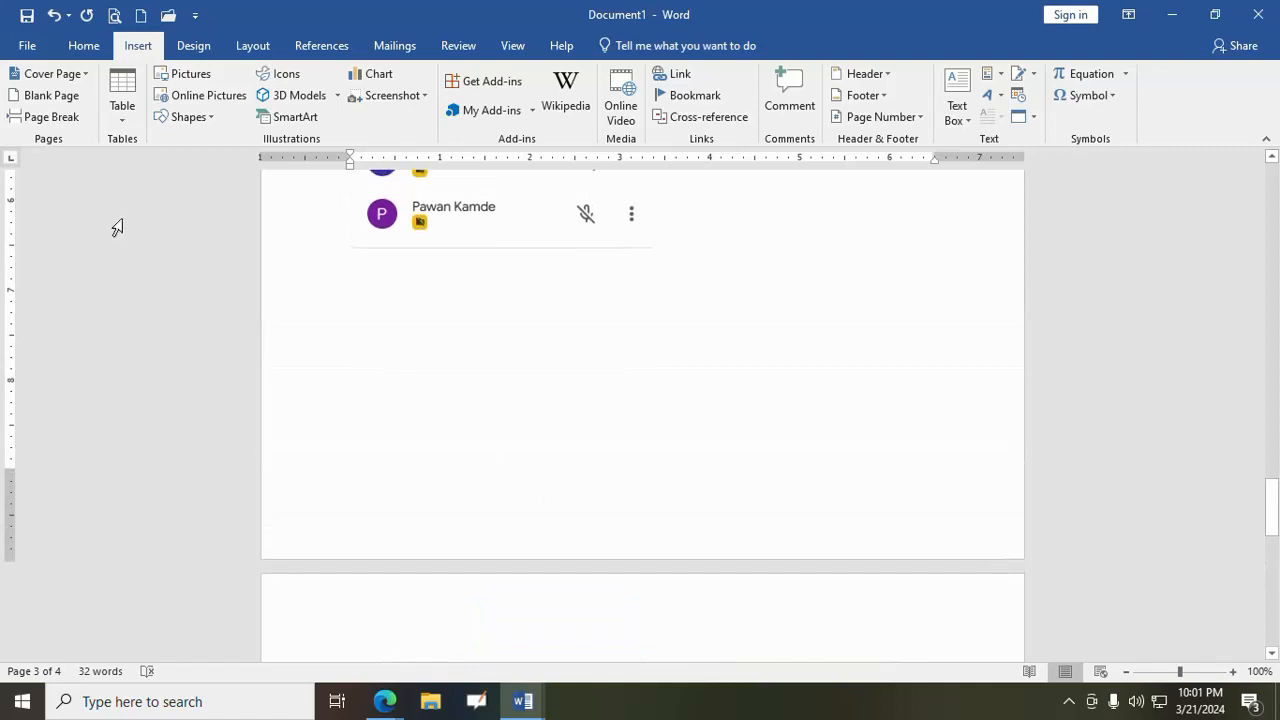
- Paste a newly captured full-screen image into the document and remove it again
click(101, 48)
click(23, 90)
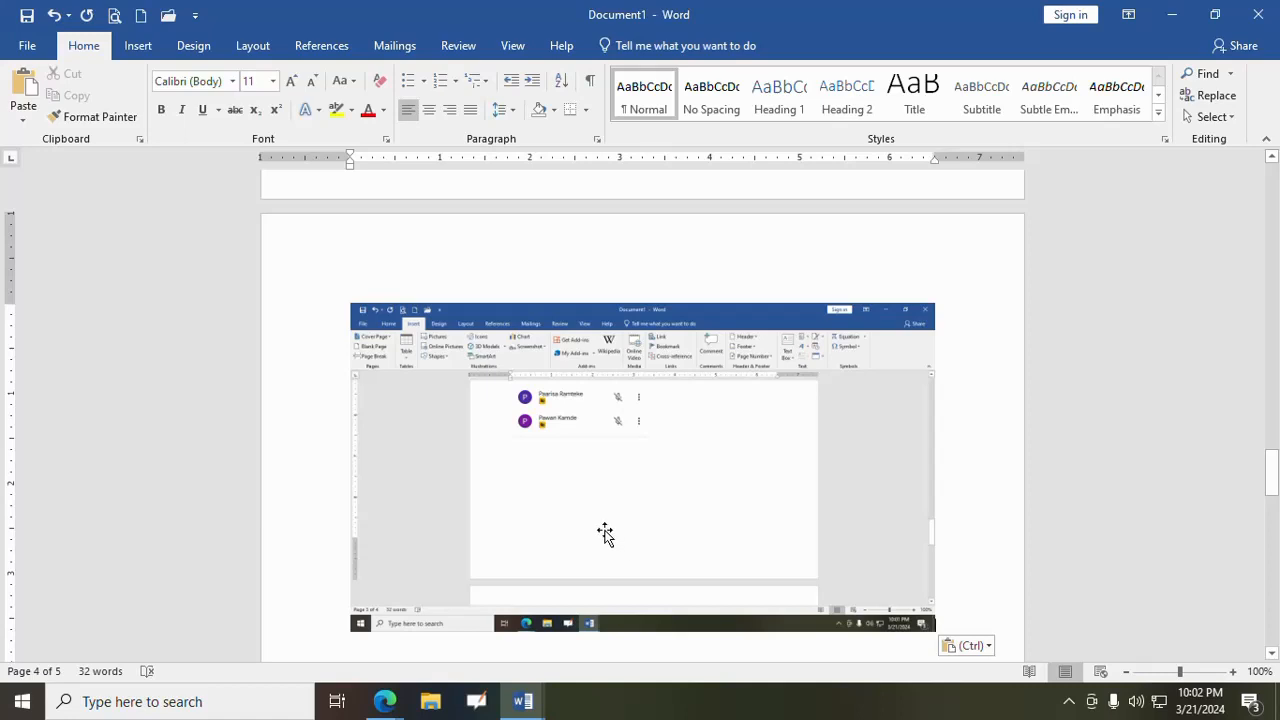
scroll(625, 512, down, 1)
click(626, 486)
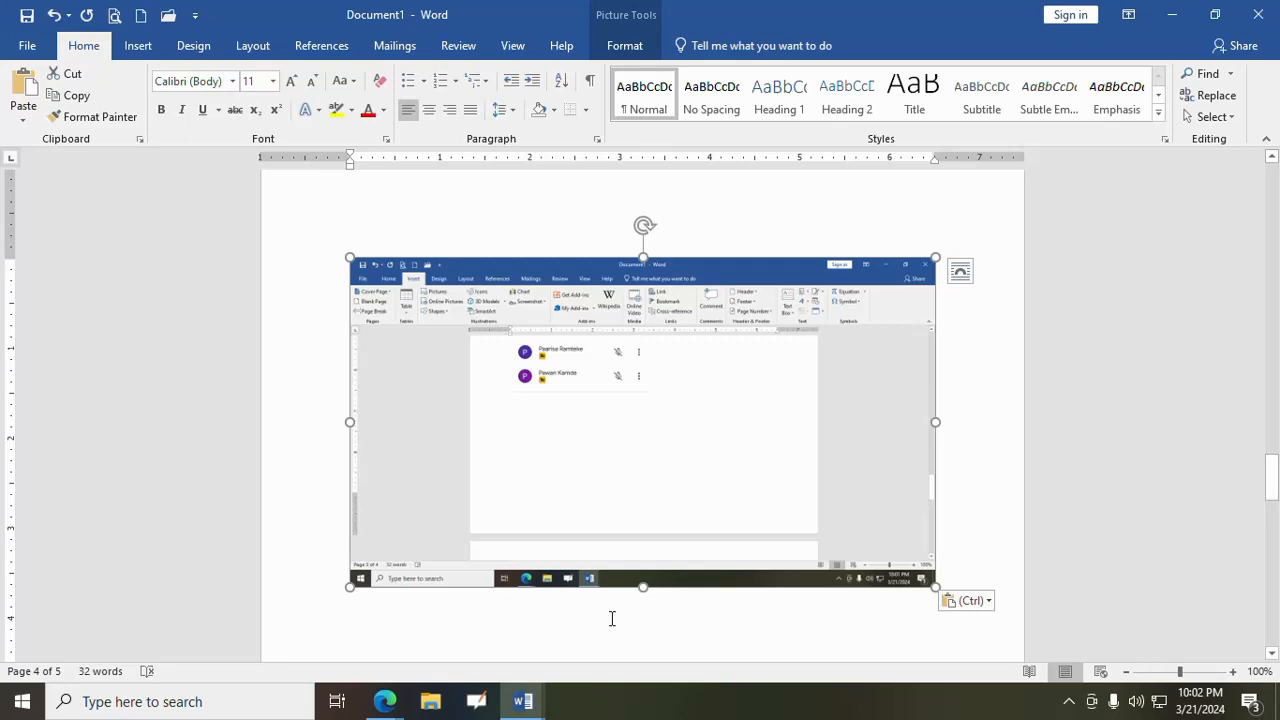
key(Delete)
key(ctrl+z)
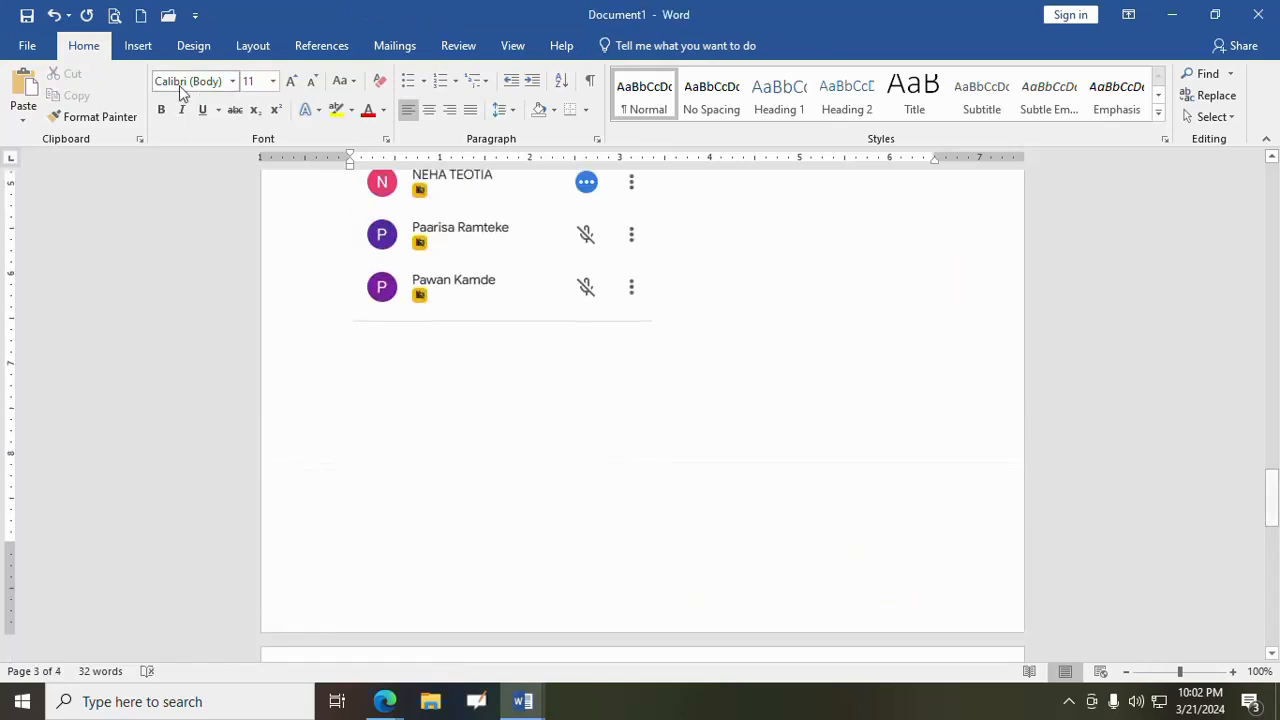
- Show the hidden notification area icons of the Windows taskbar
click(140, 46)
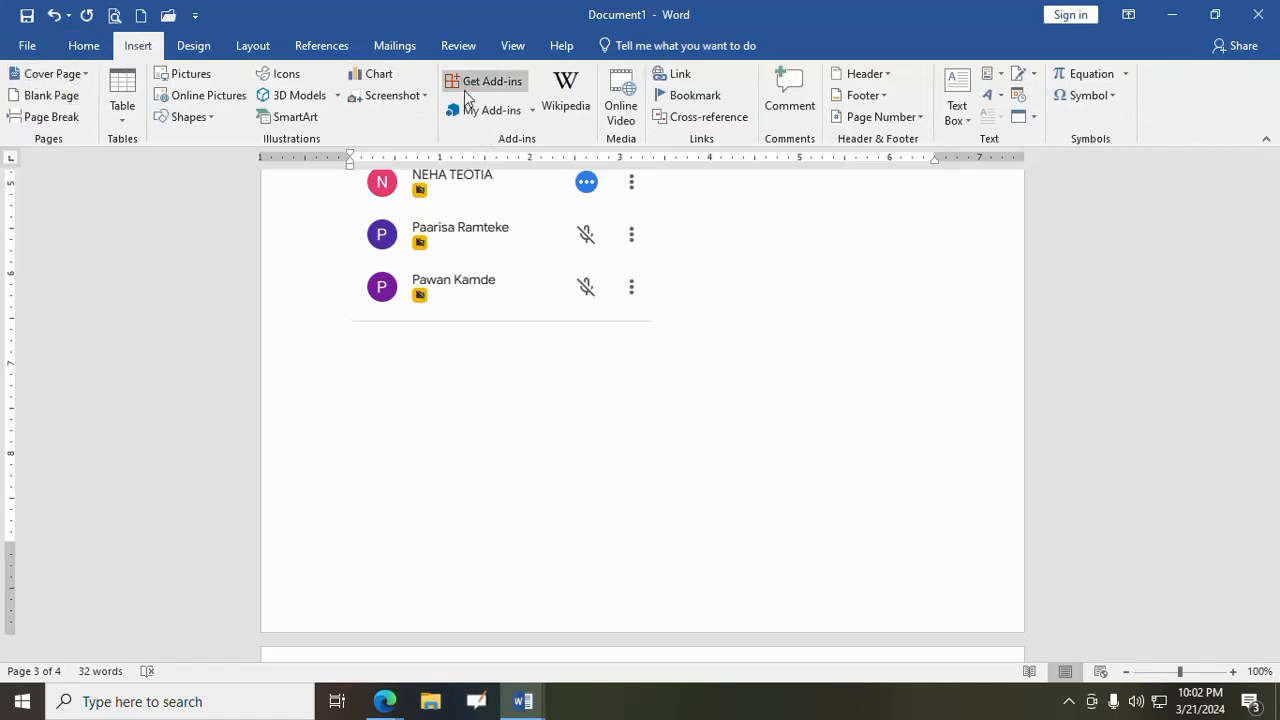
click(1068, 701)
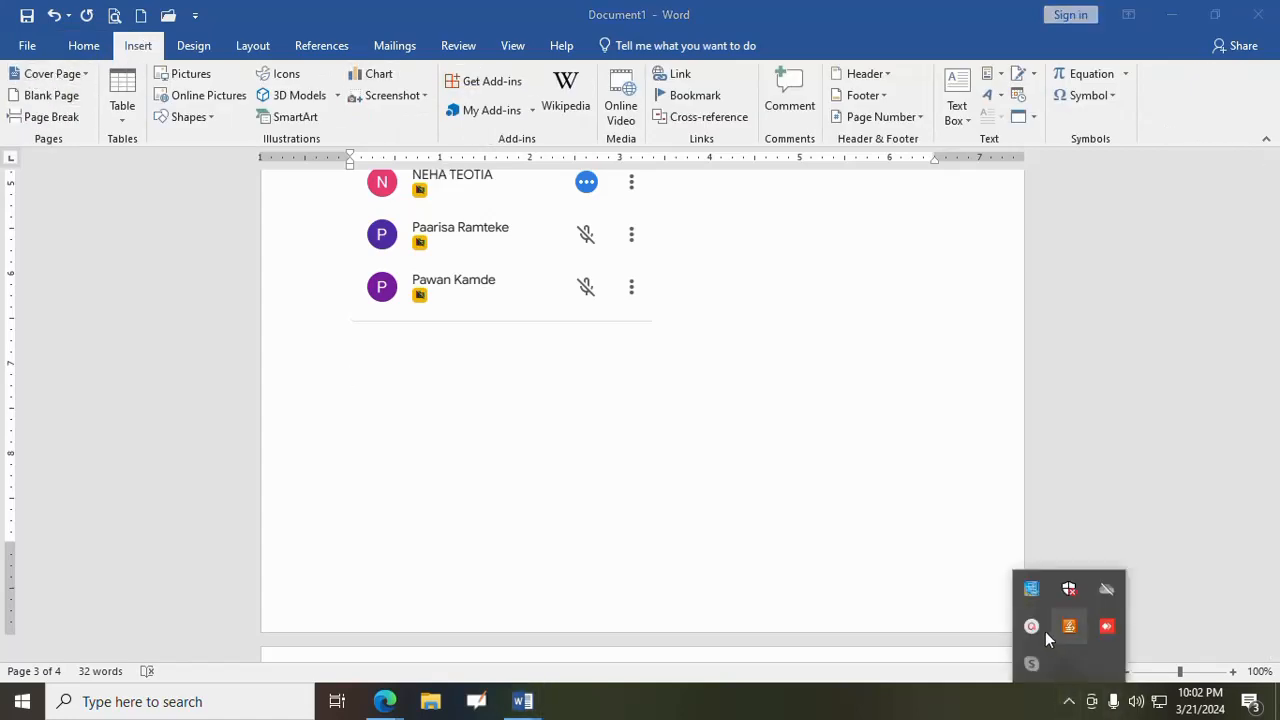